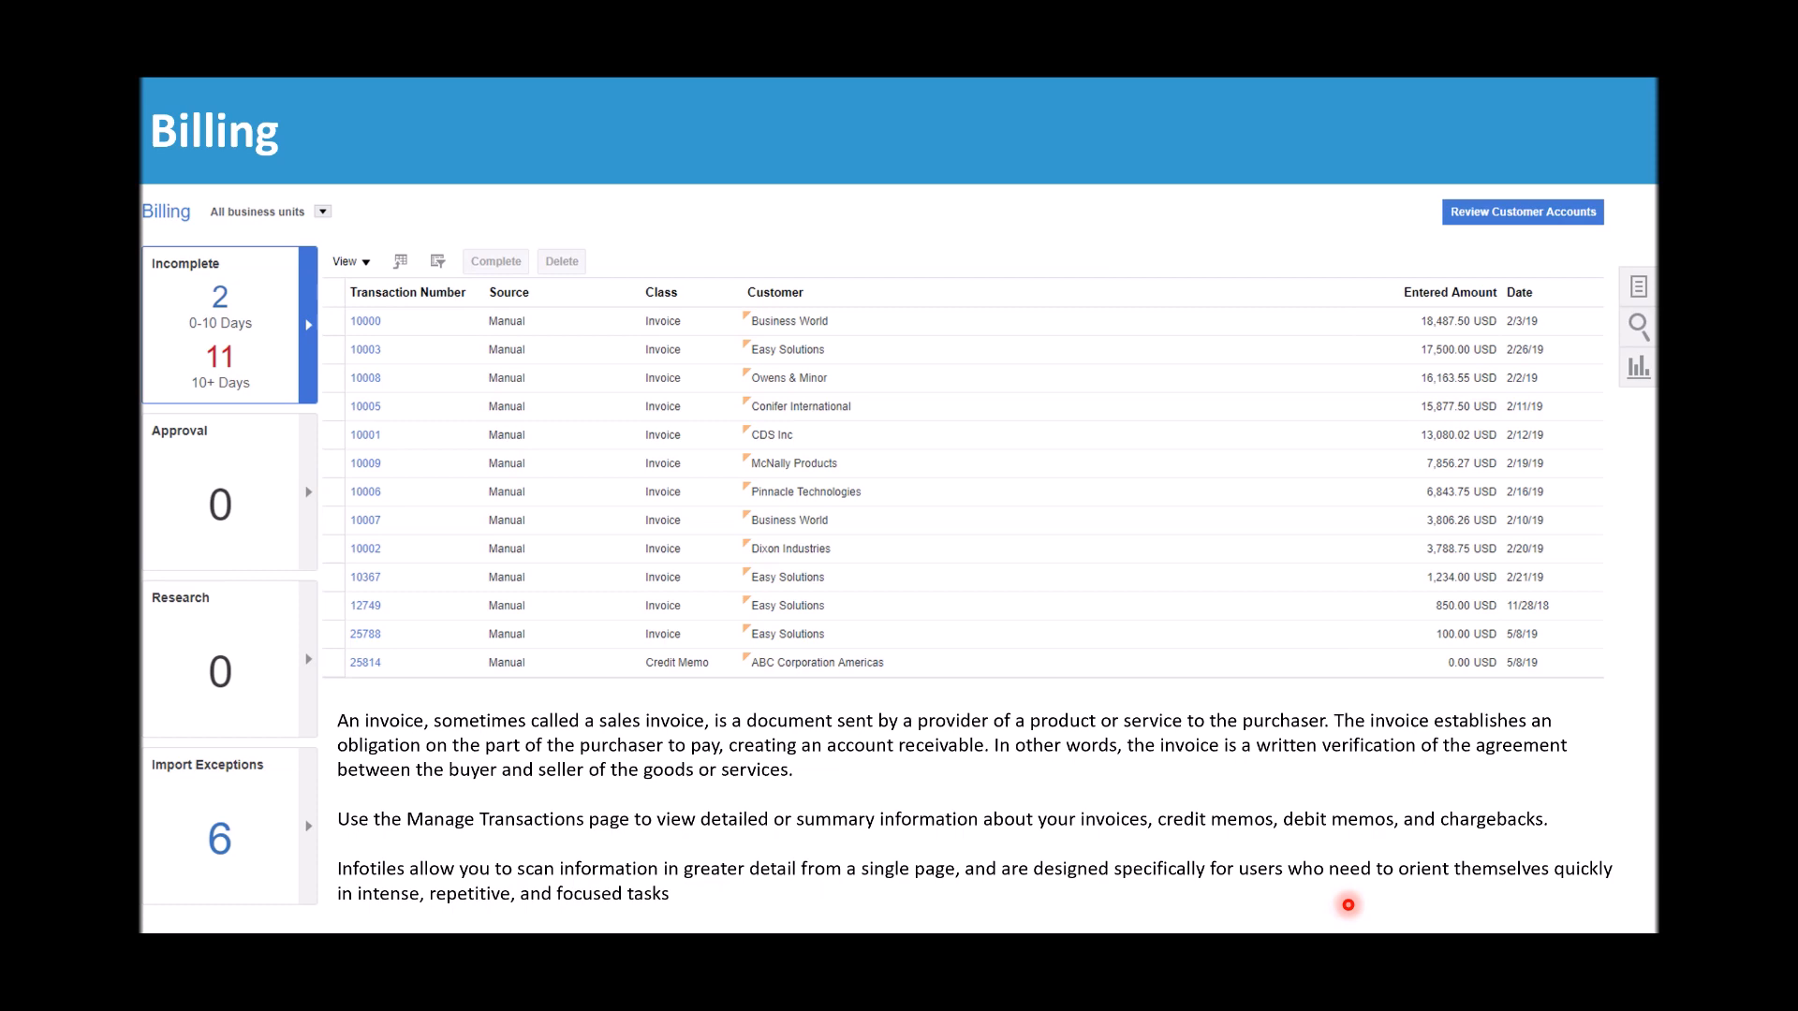
click(1348, 905)
click(1571, 306)
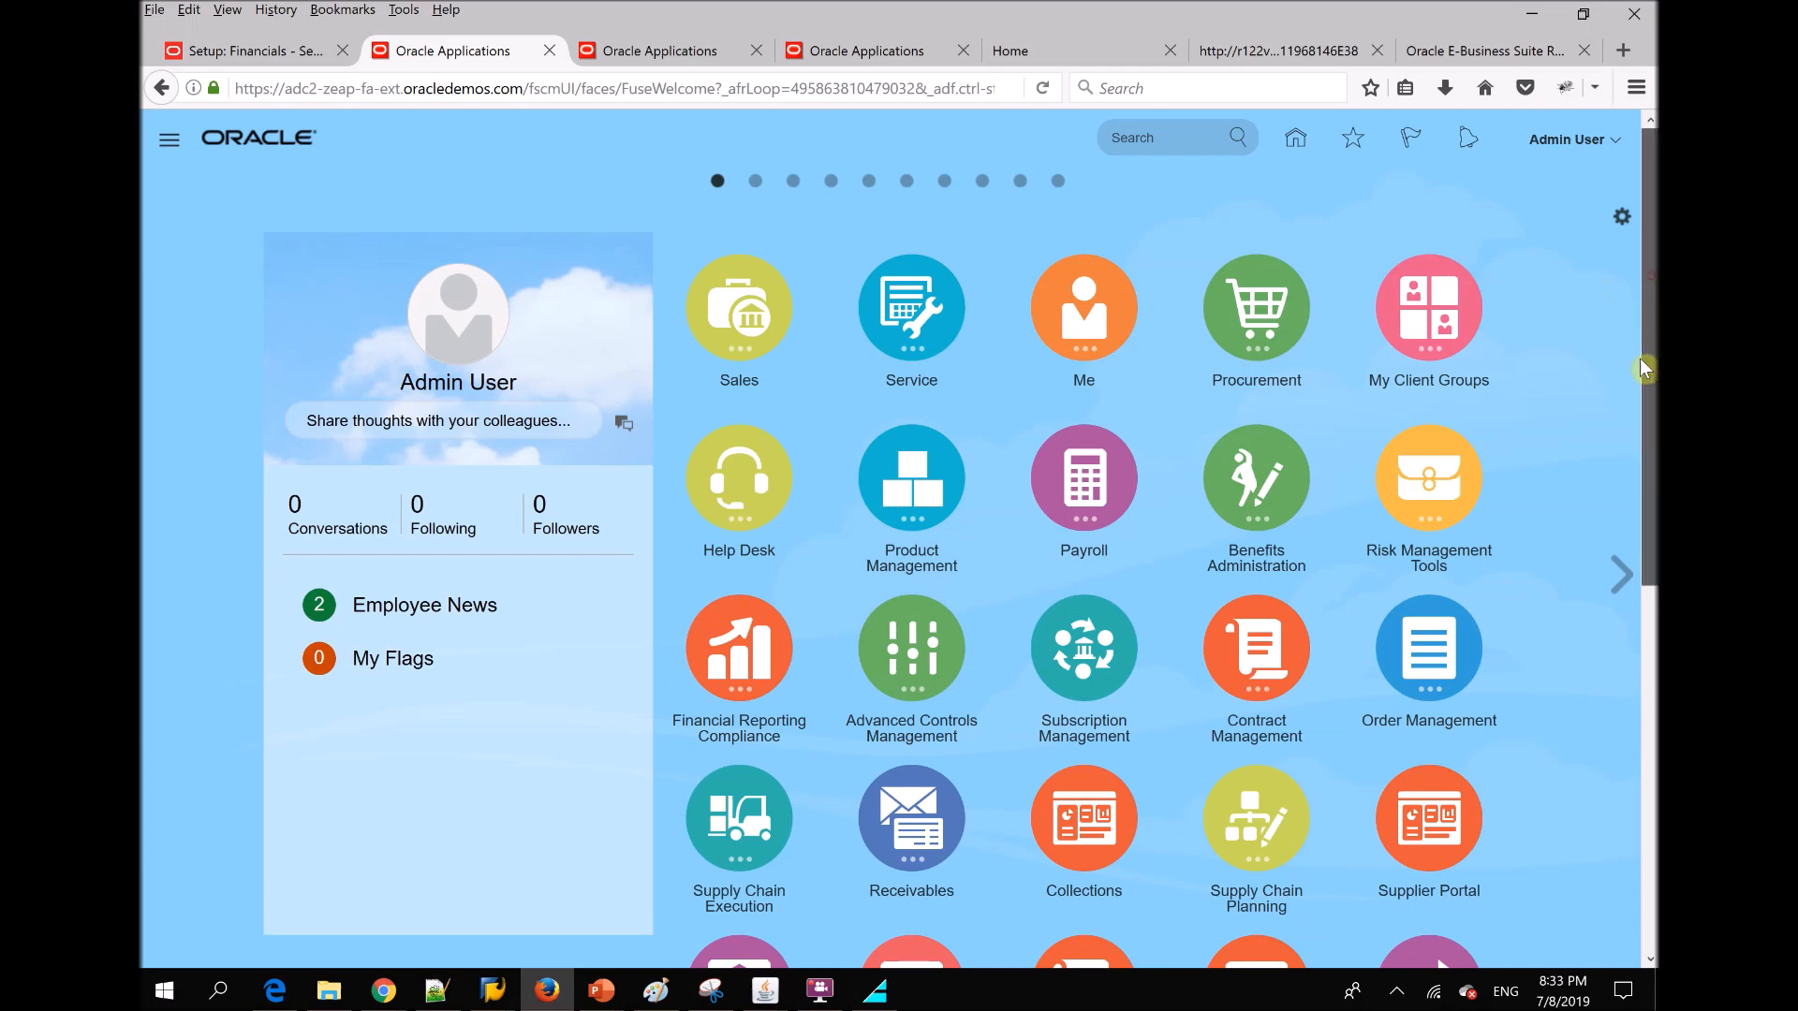
Open the Billing work area from the Receivables group on the home page
scroll(1639, 365, down, 3)
click(914, 471)
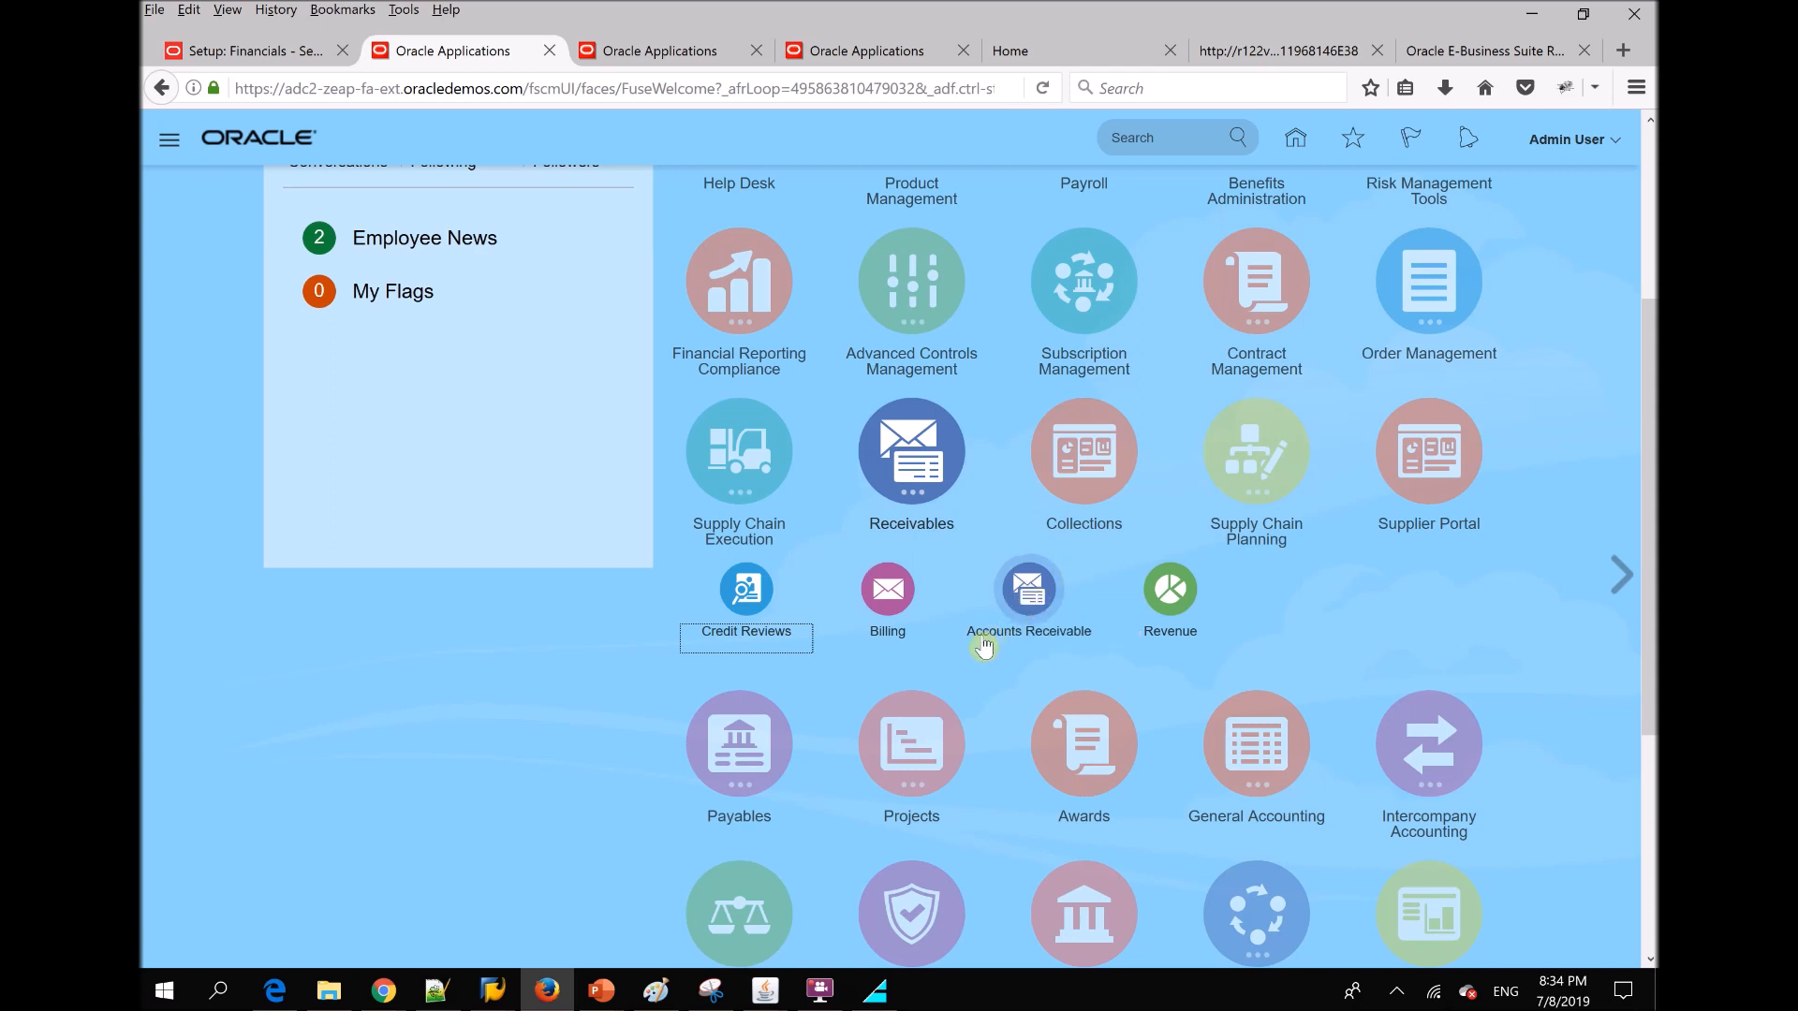
click(880, 618)
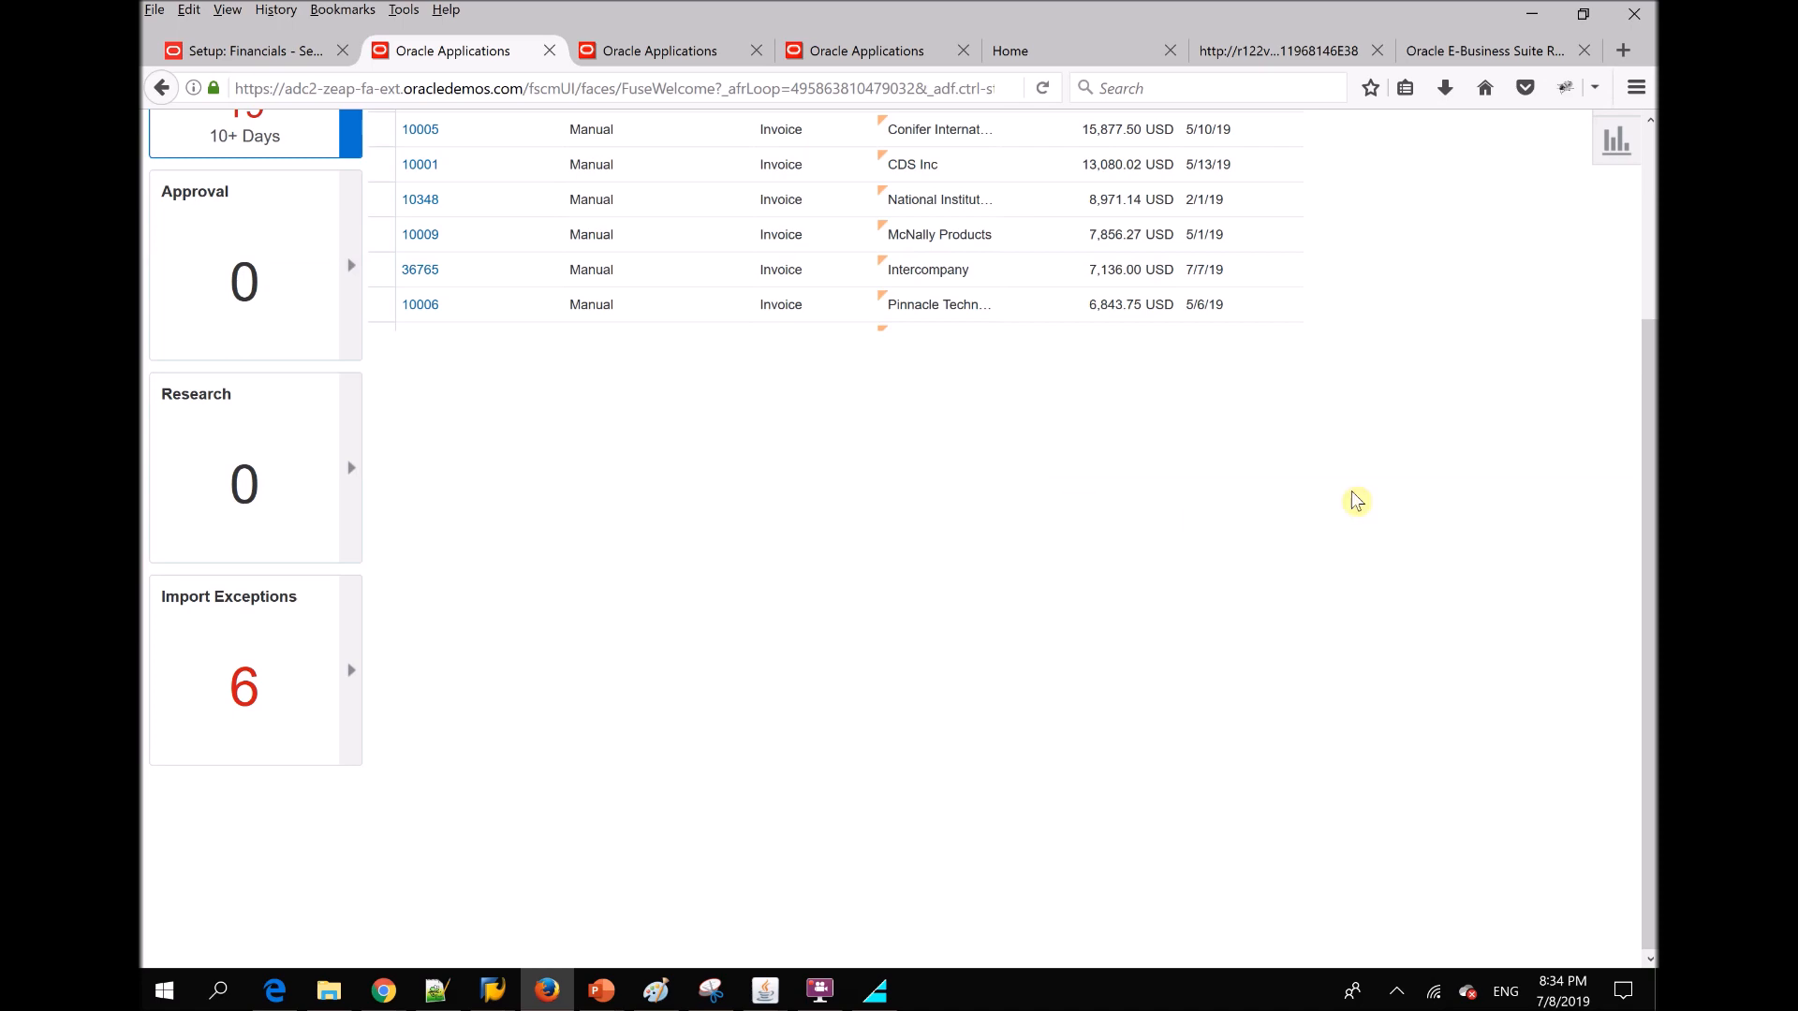
drag(1652, 400, 1652, 187)
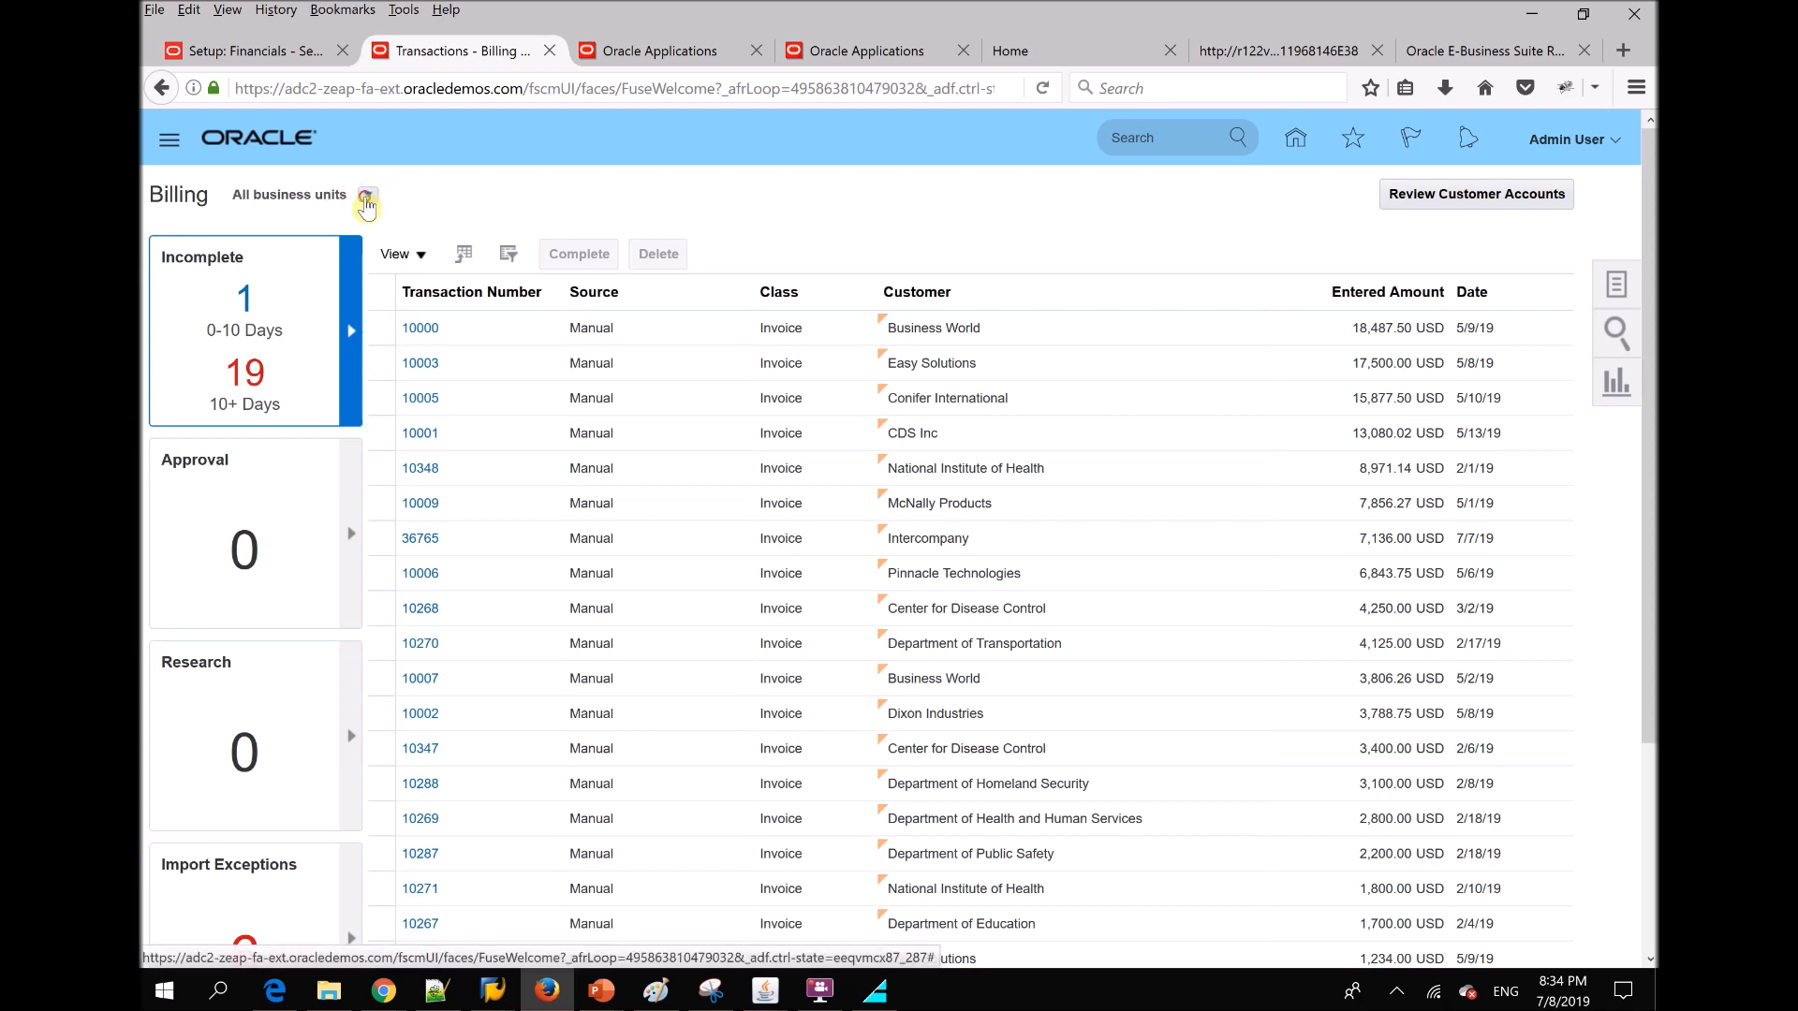
Filter the billing transactions to US1 Business Unit and switch the filter back to all business units
click(367, 195)
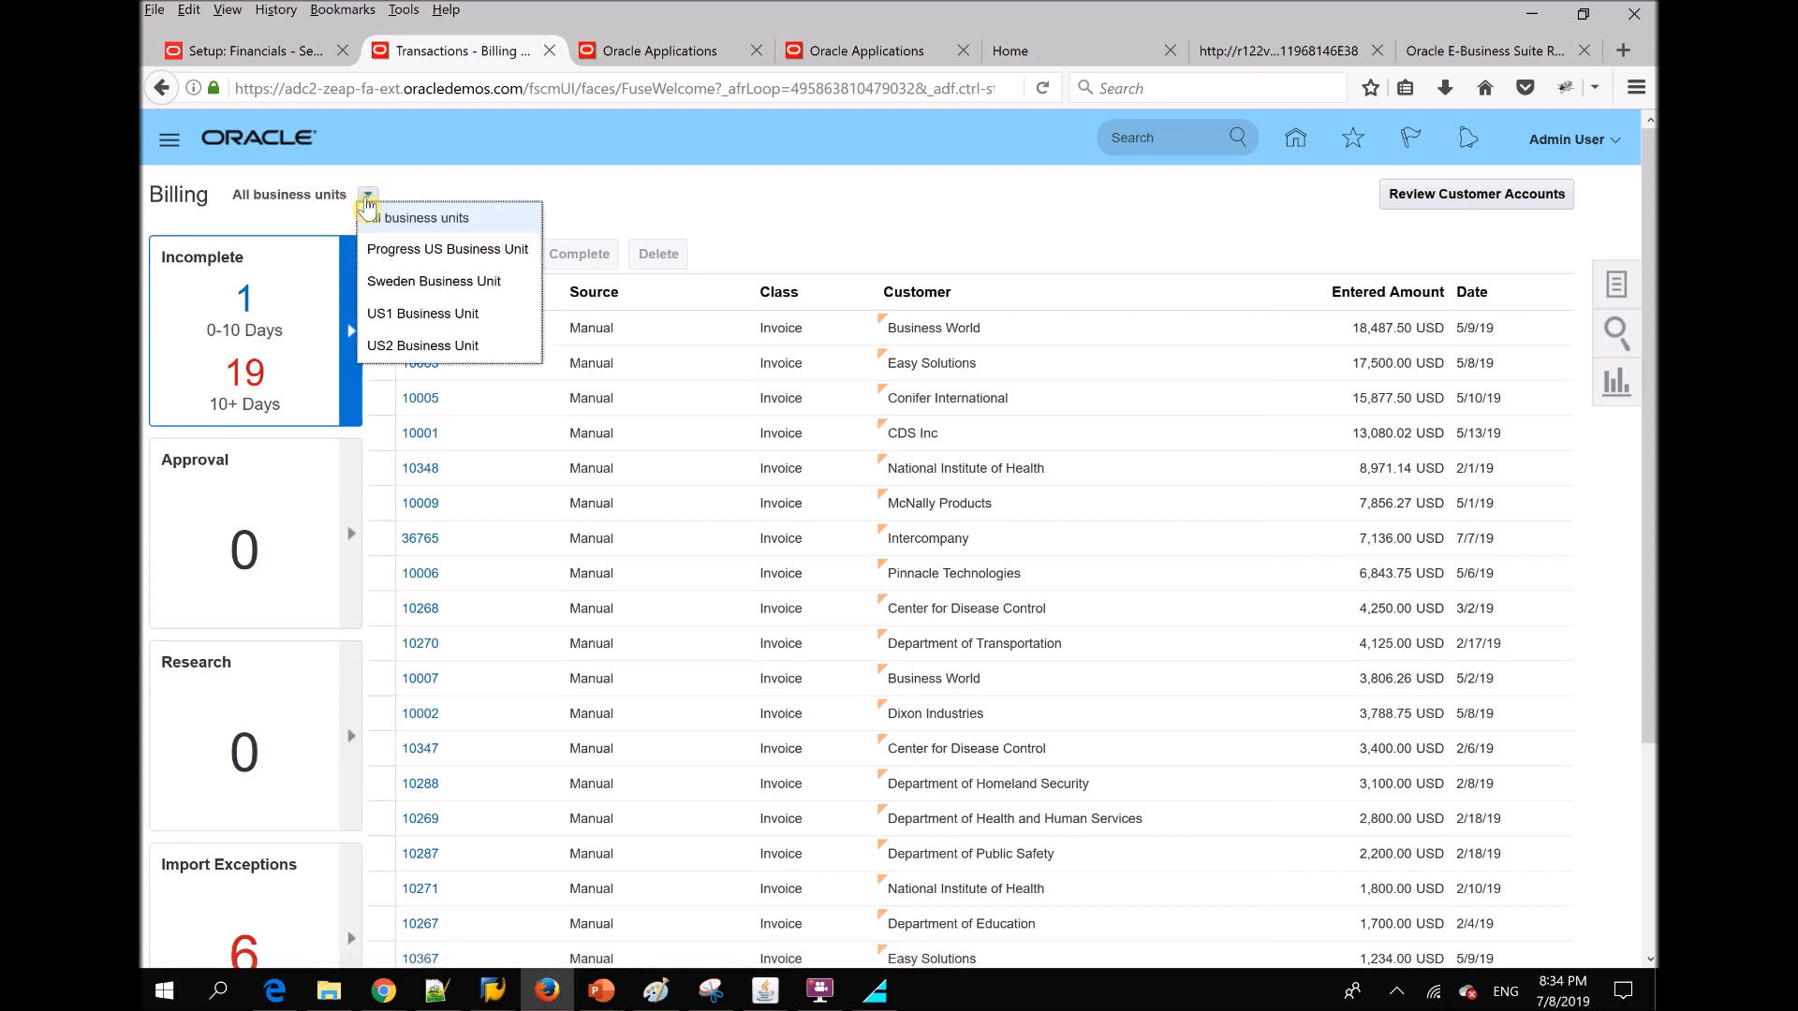
click(517, 176)
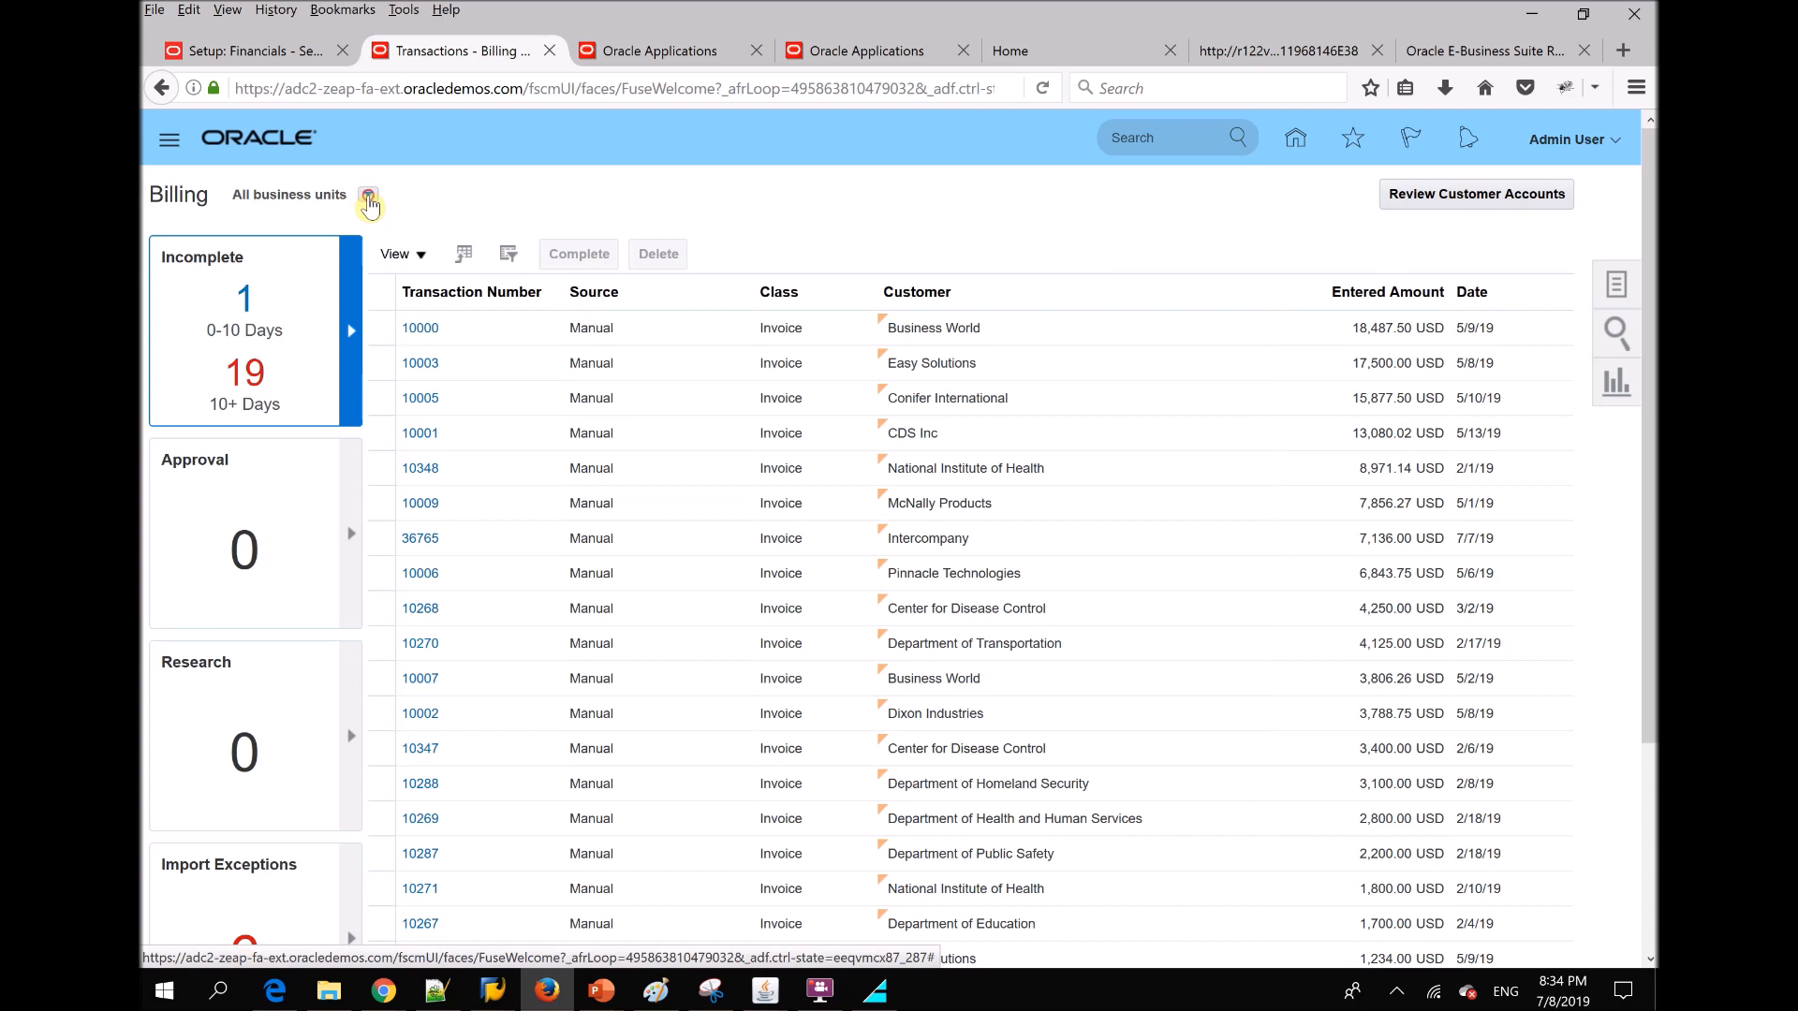
click(368, 198)
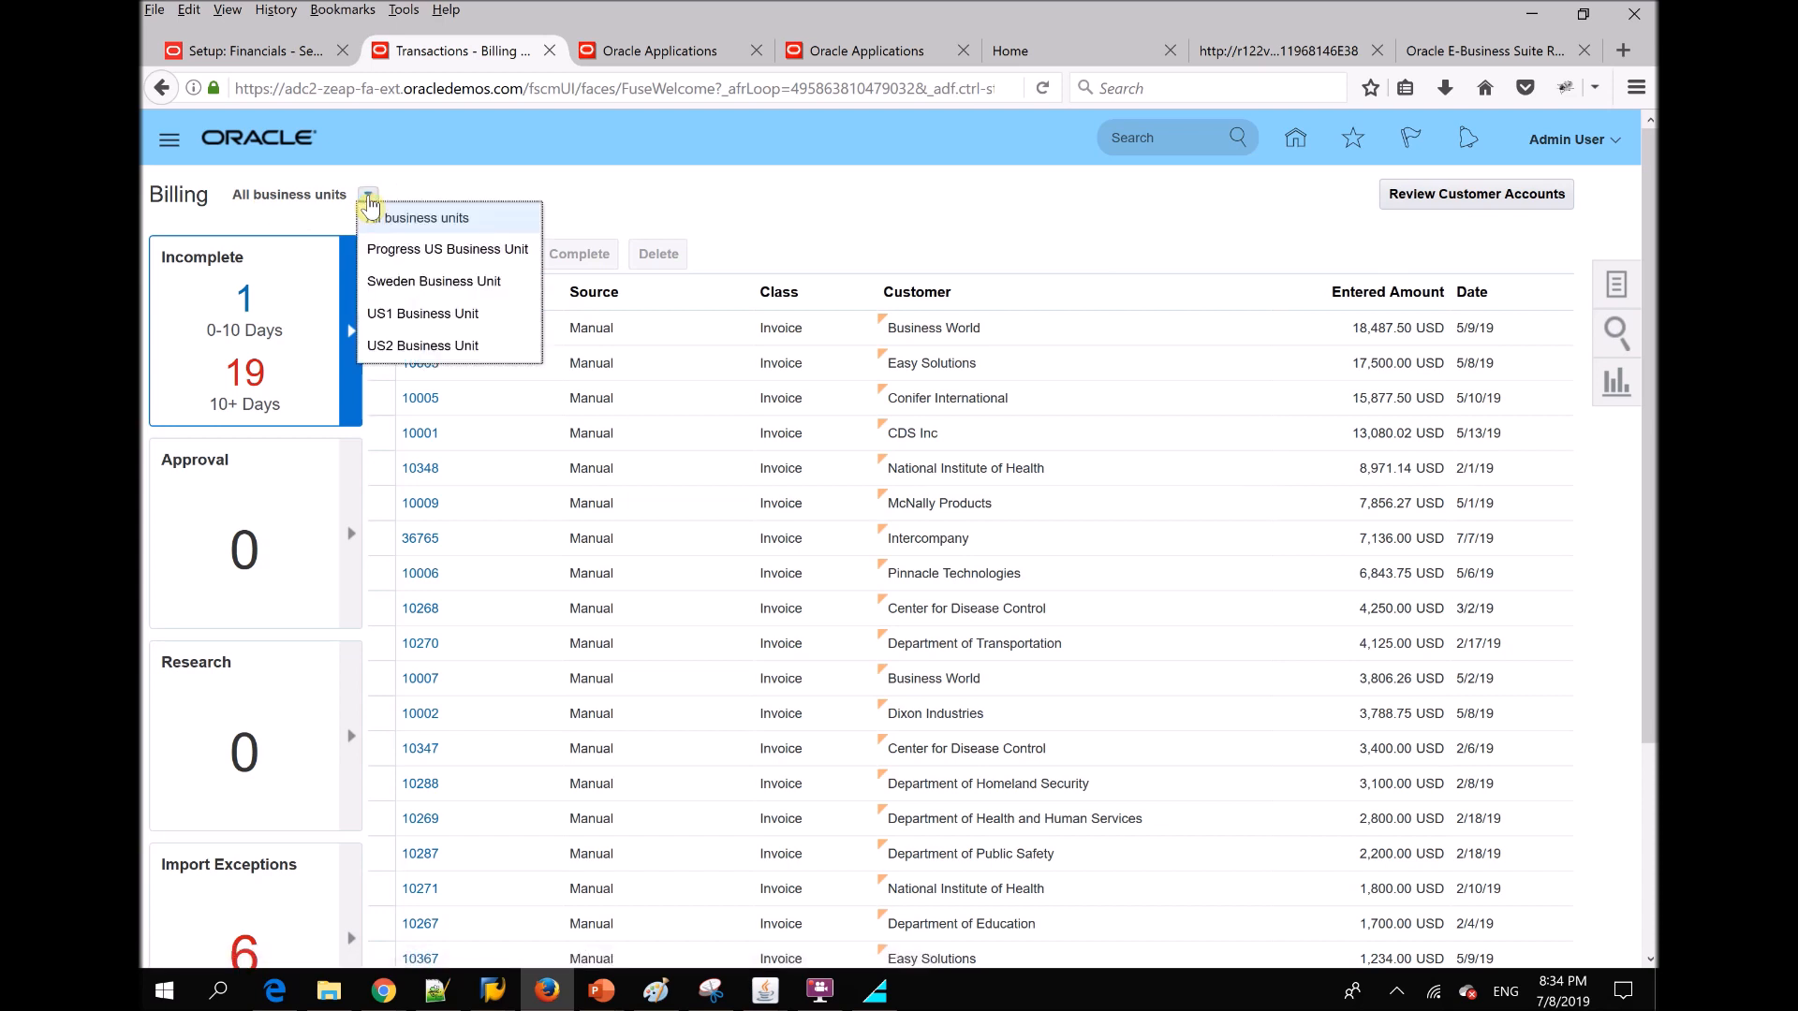
click(368, 197)
click(368, 197)
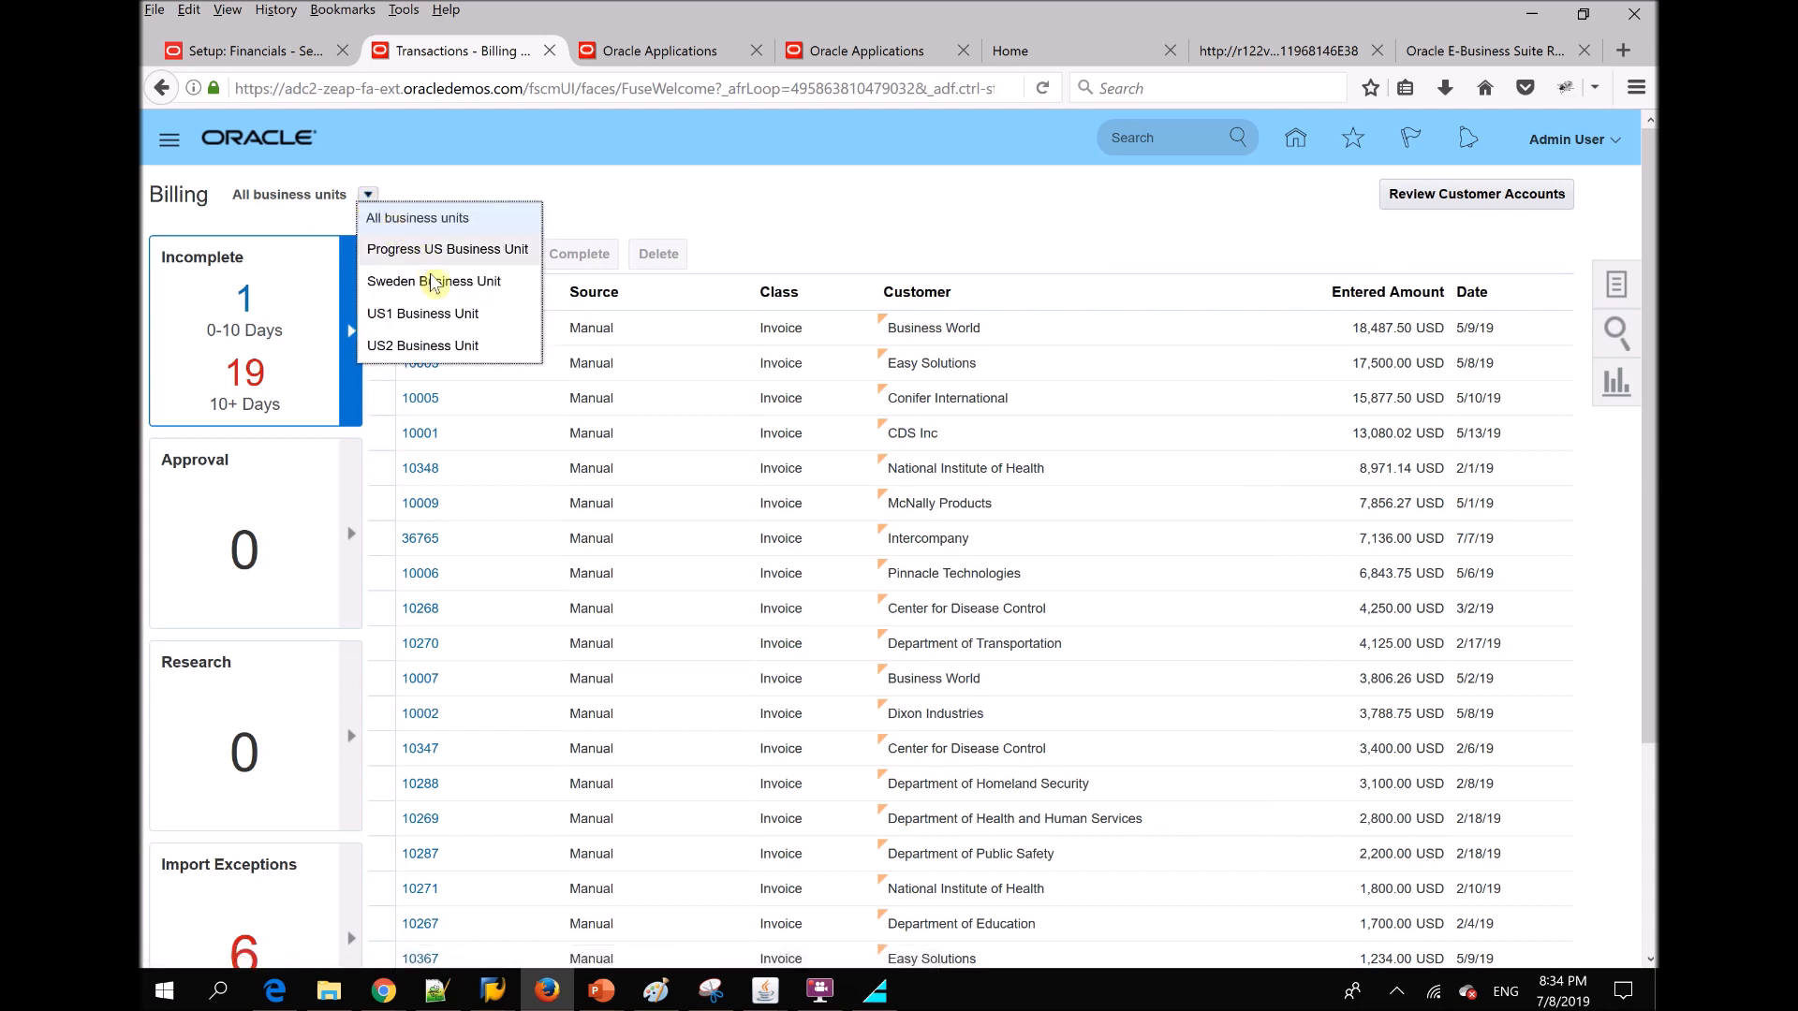
click(439, 315)
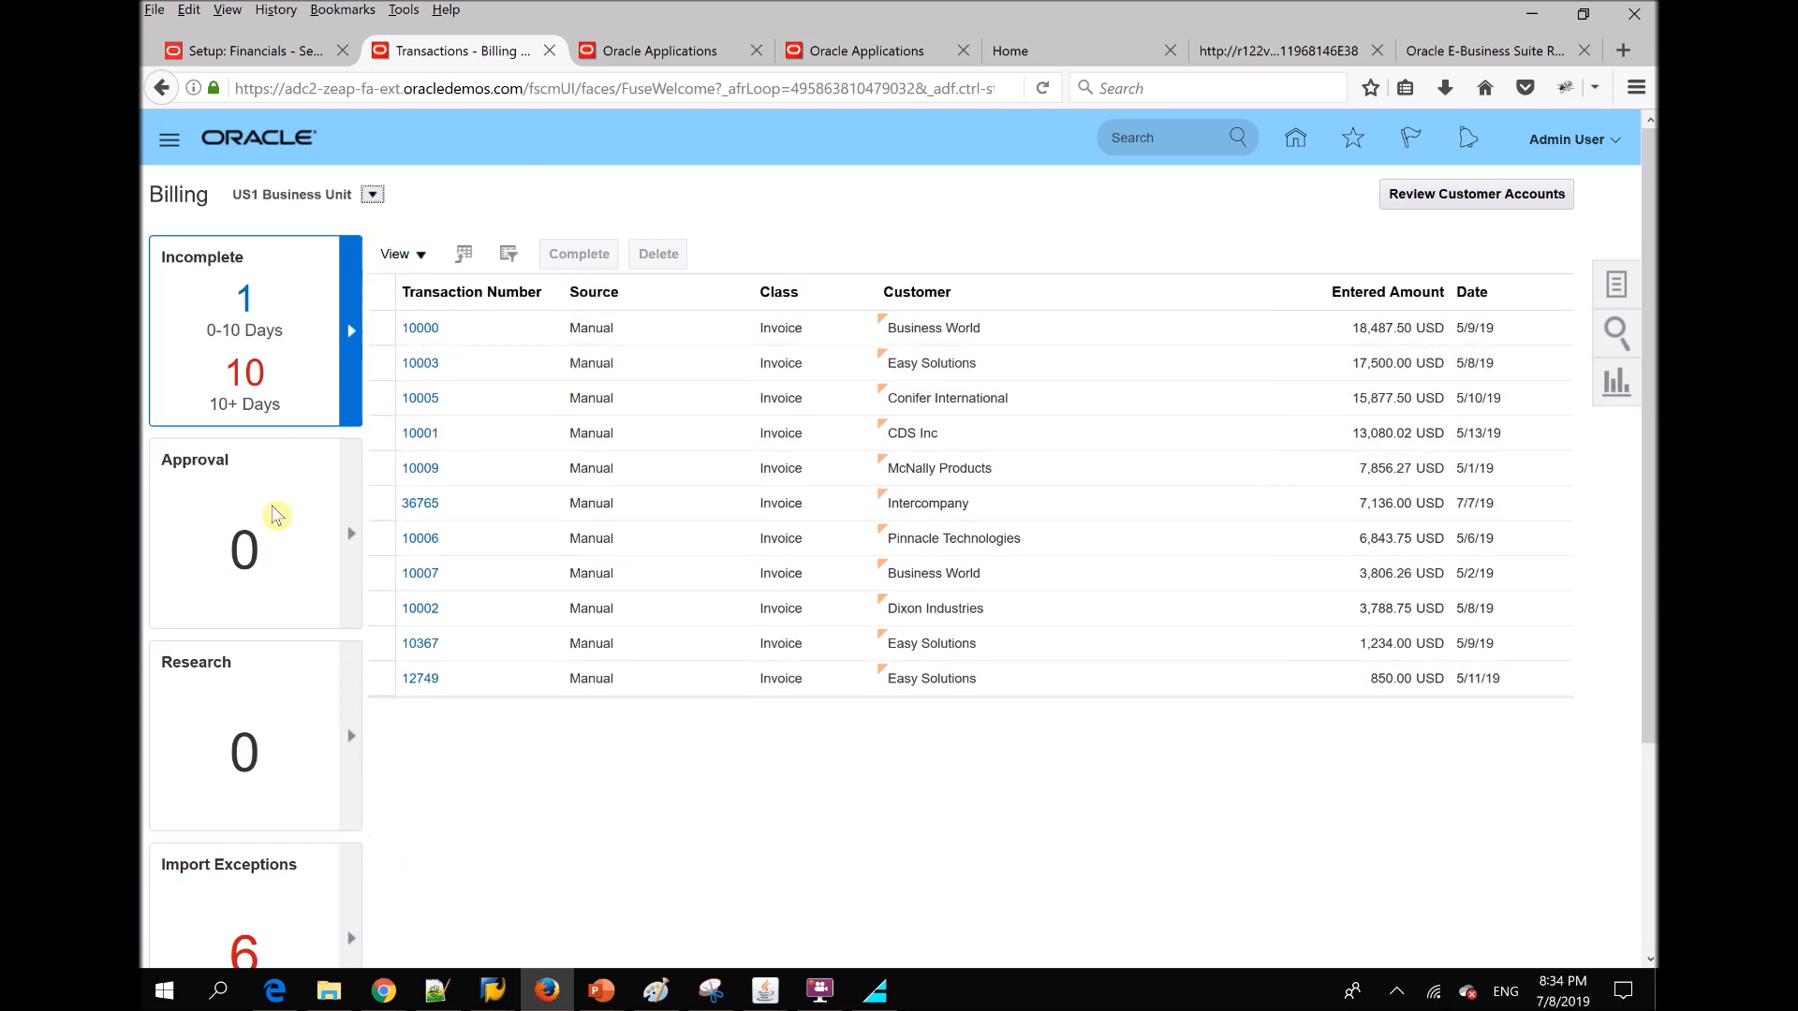
click(372, 194)
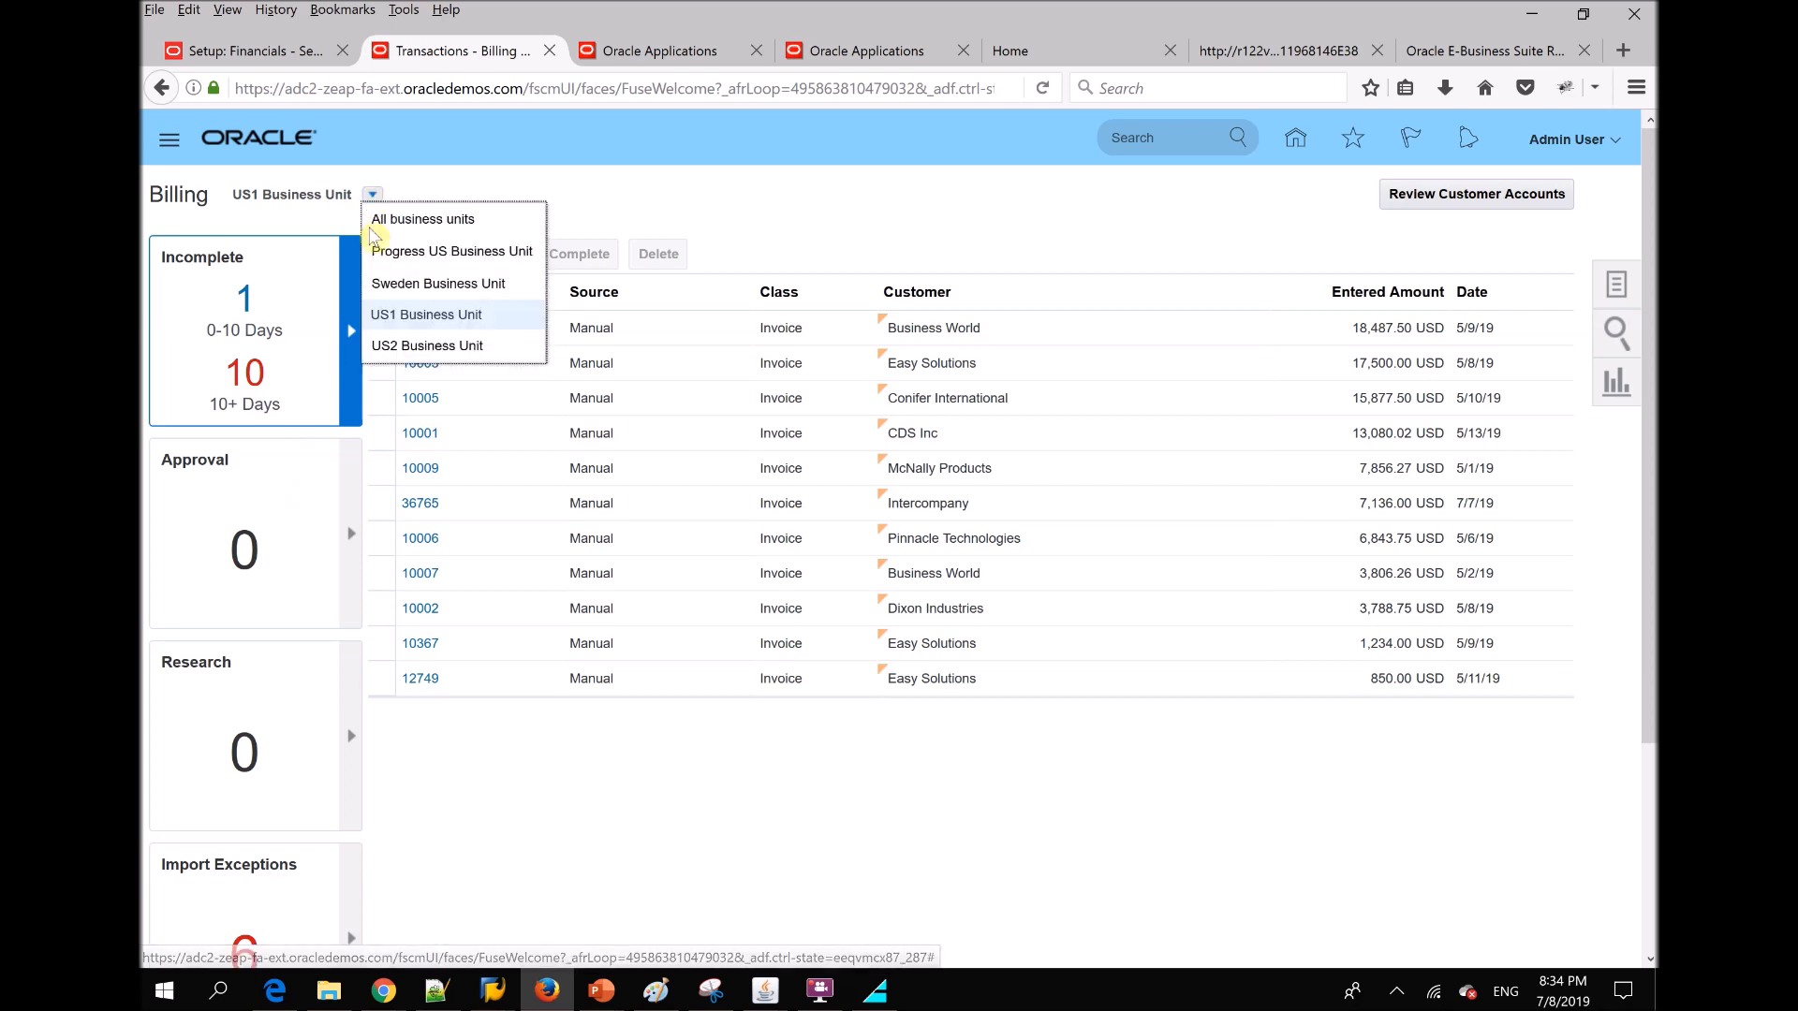
click(401, 220)
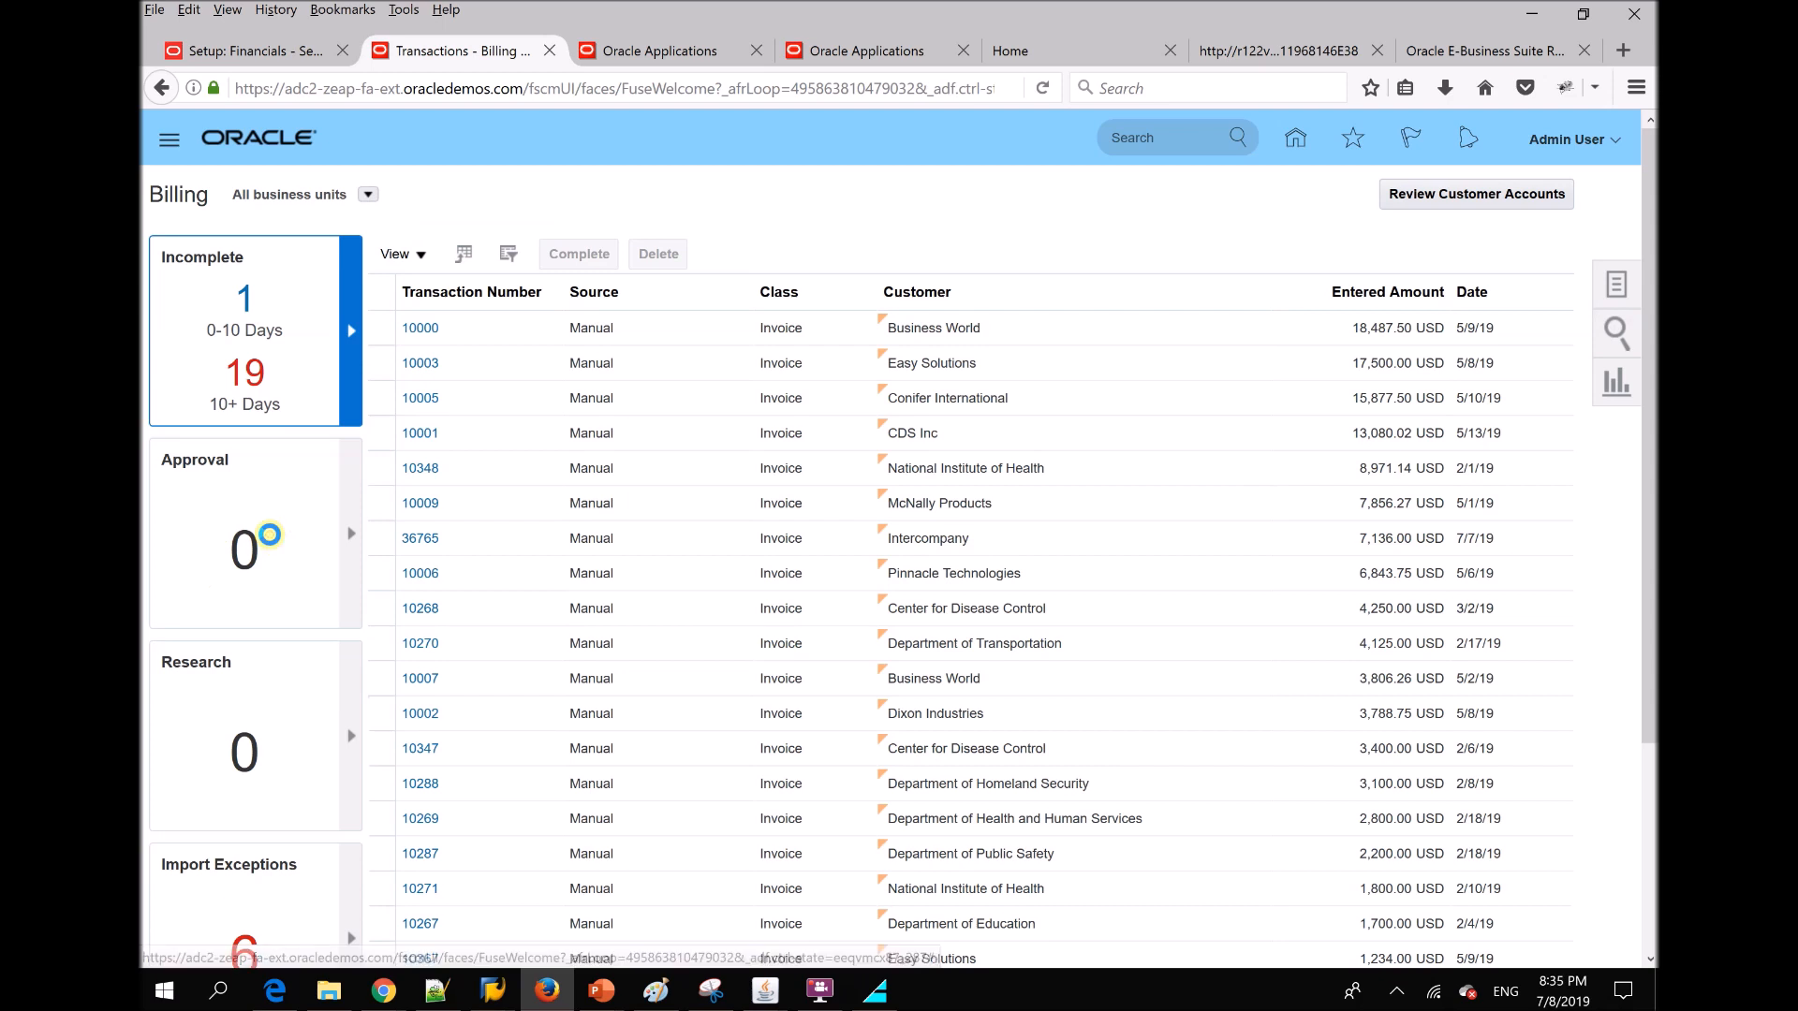
Review the Approval, Research and Import Exceptions infotiles and the incomplete transactions aged 0-10 days and 10+ days
click(268, 535)
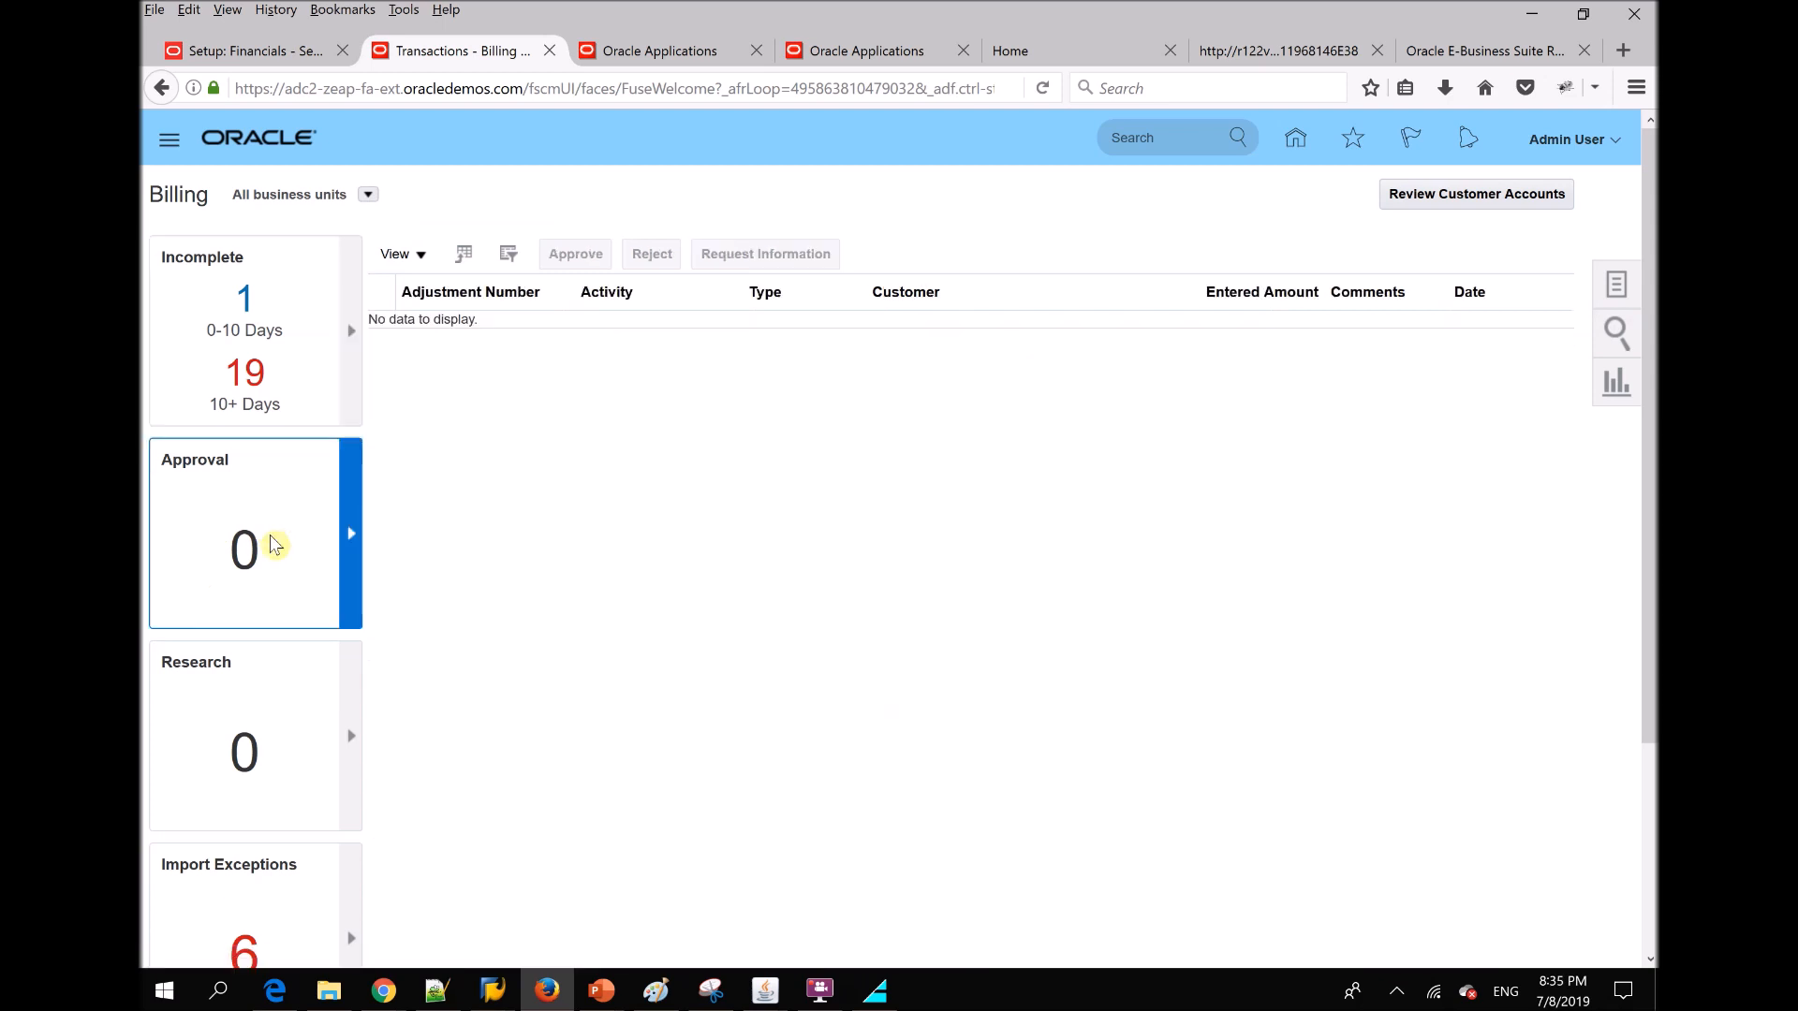
click(258, 721)
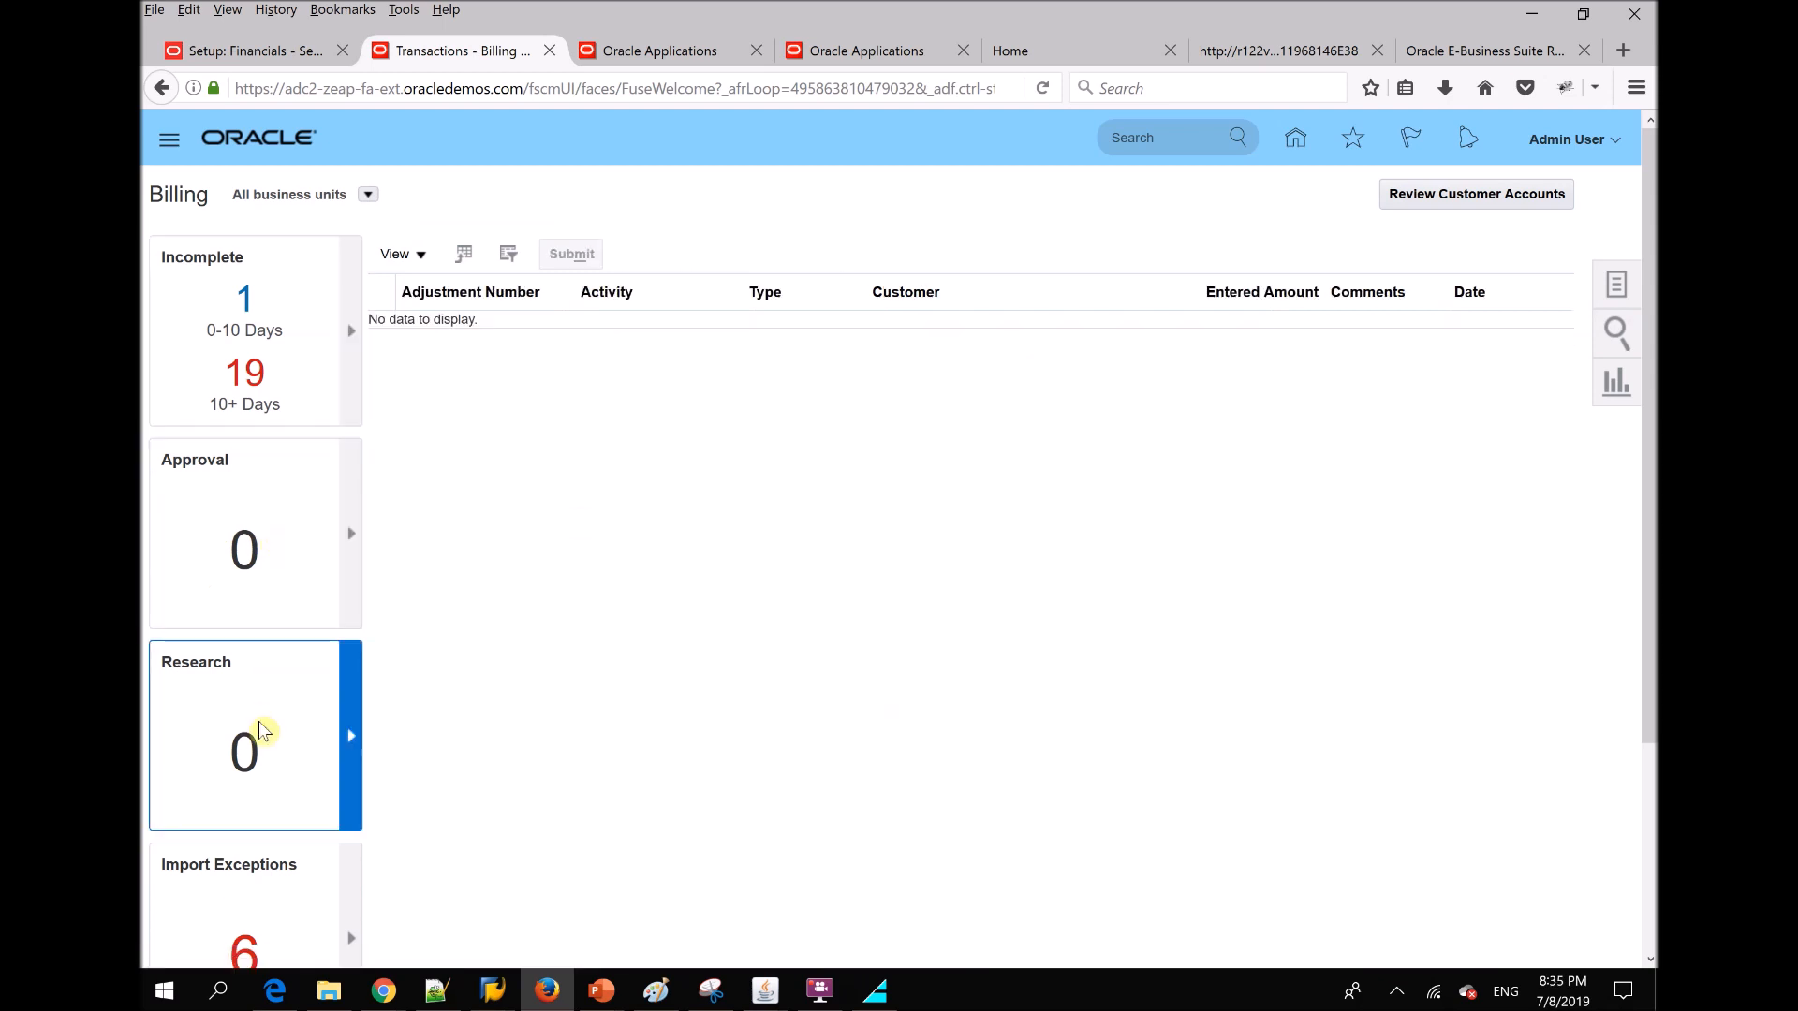
click(250, 916)
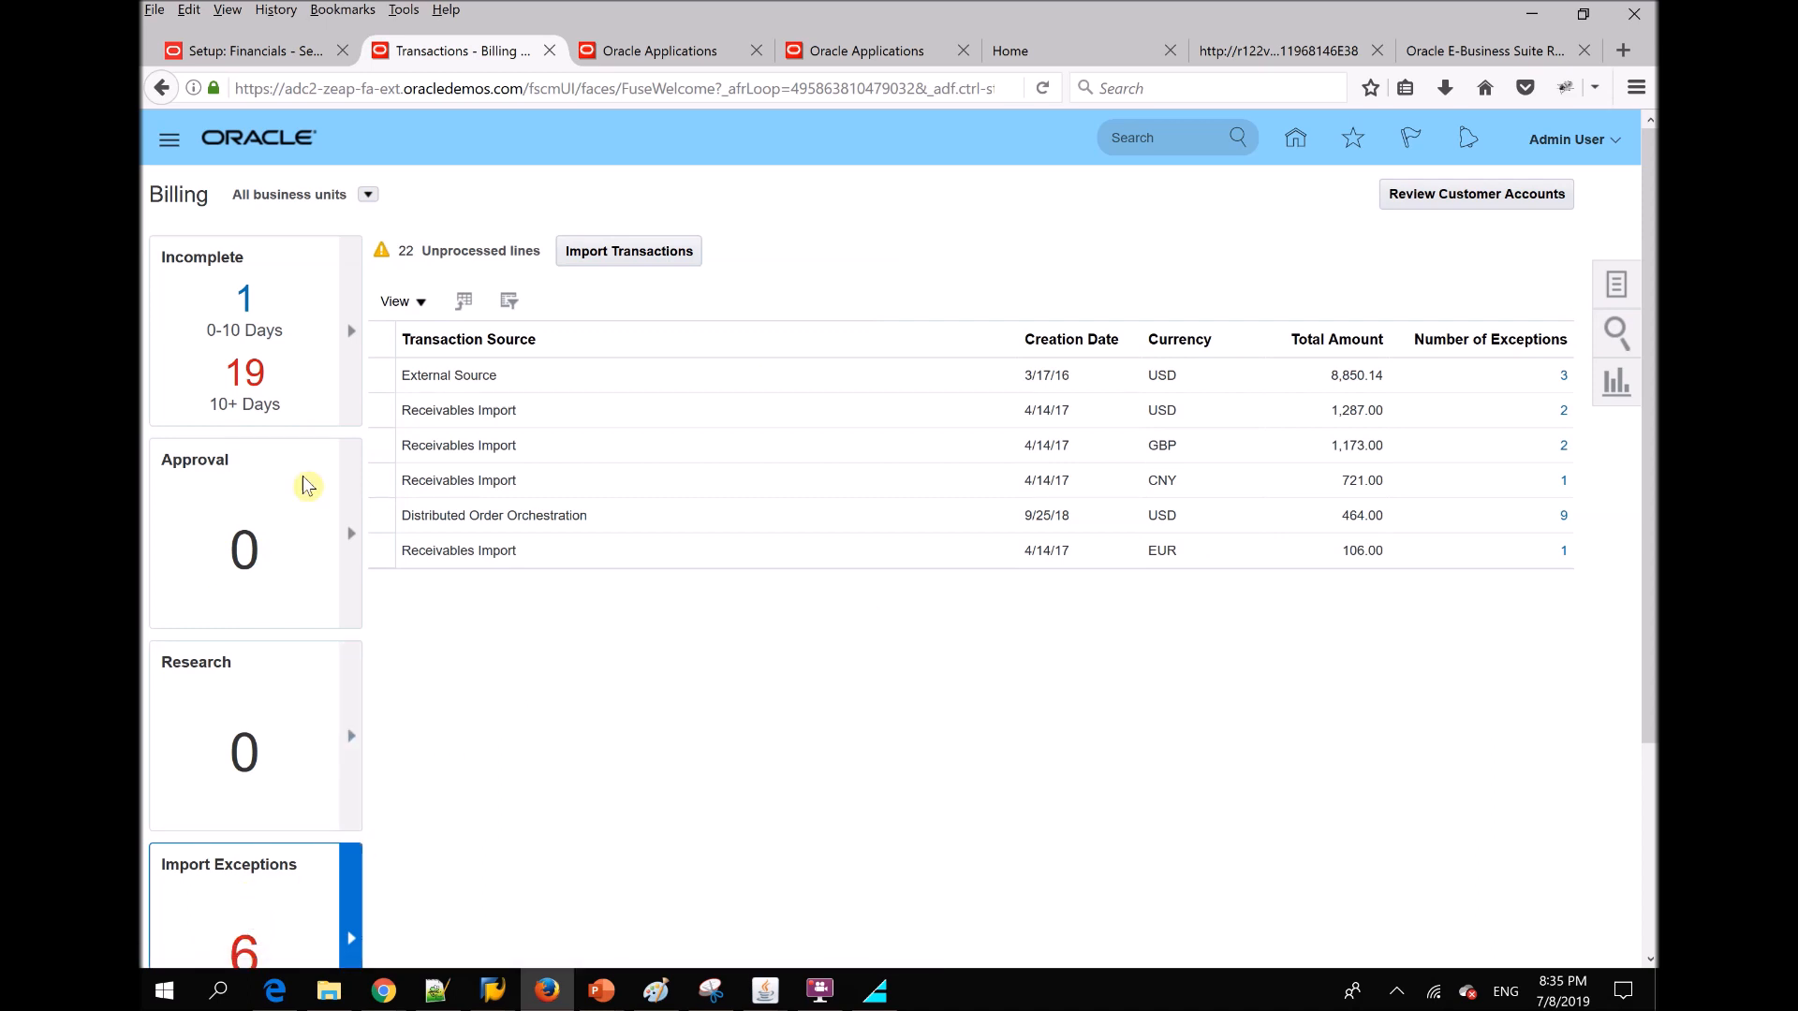
click(247, 298)
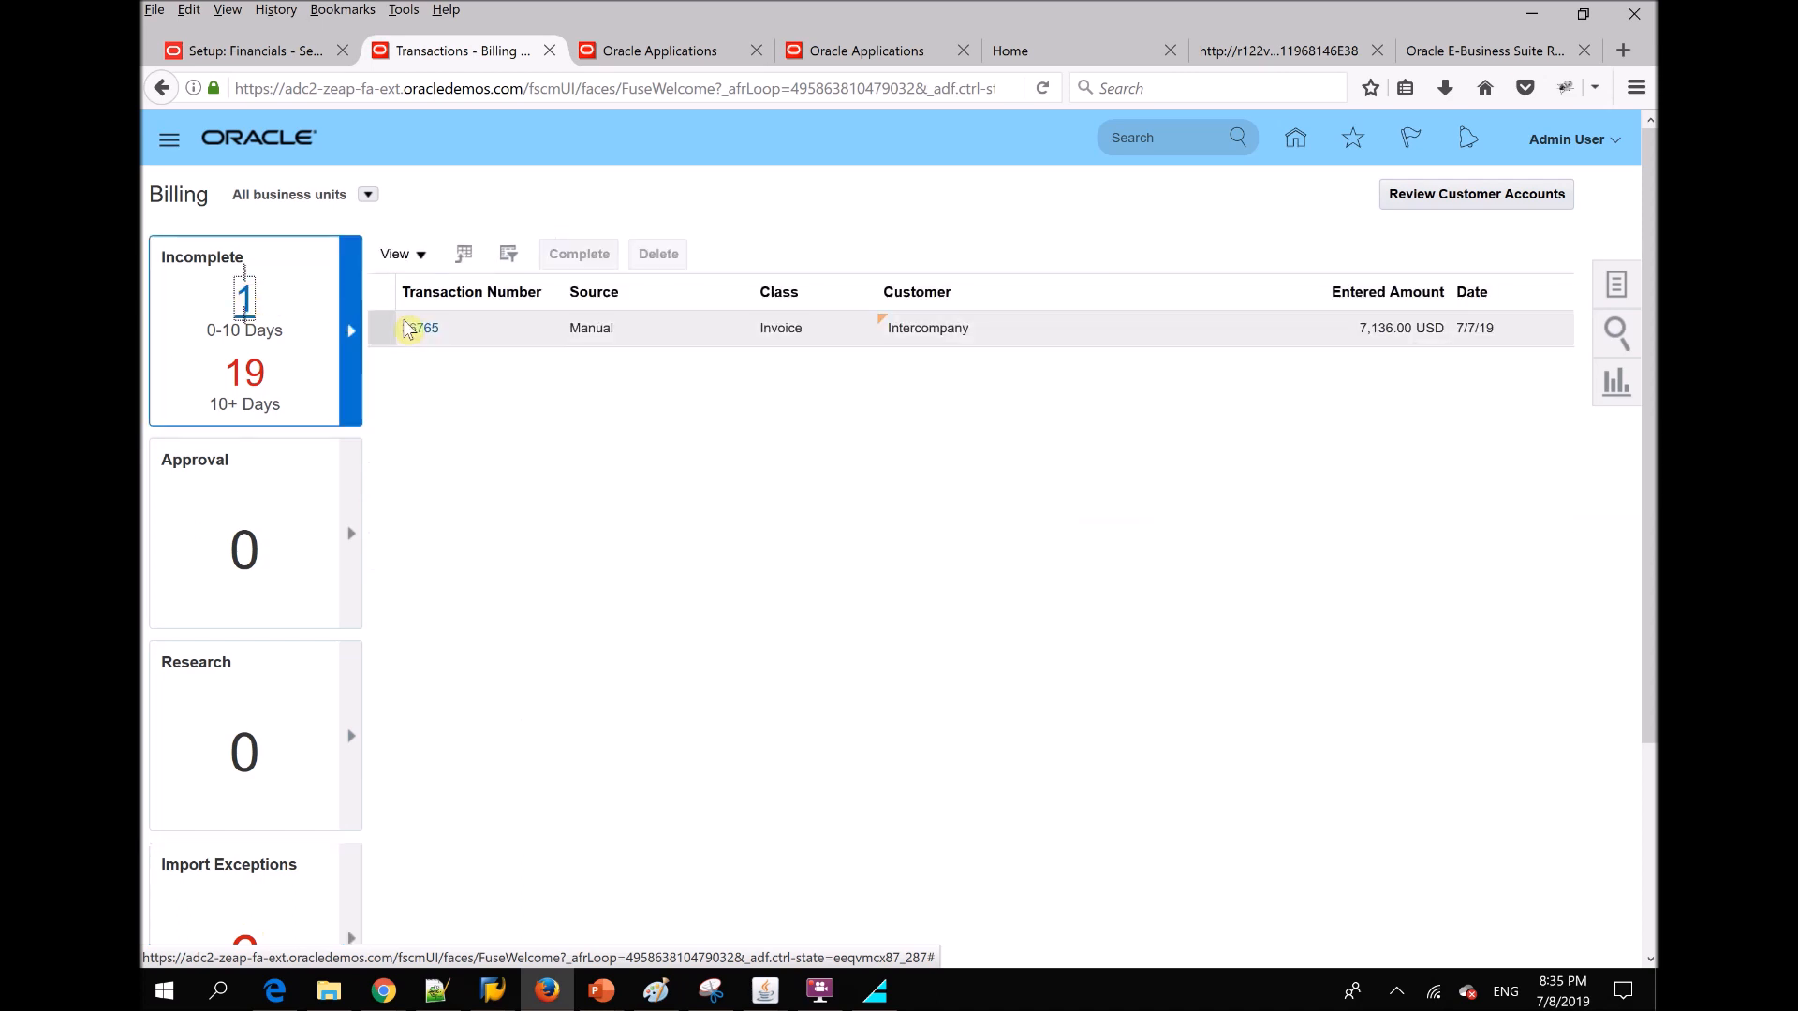
click(262, 371)
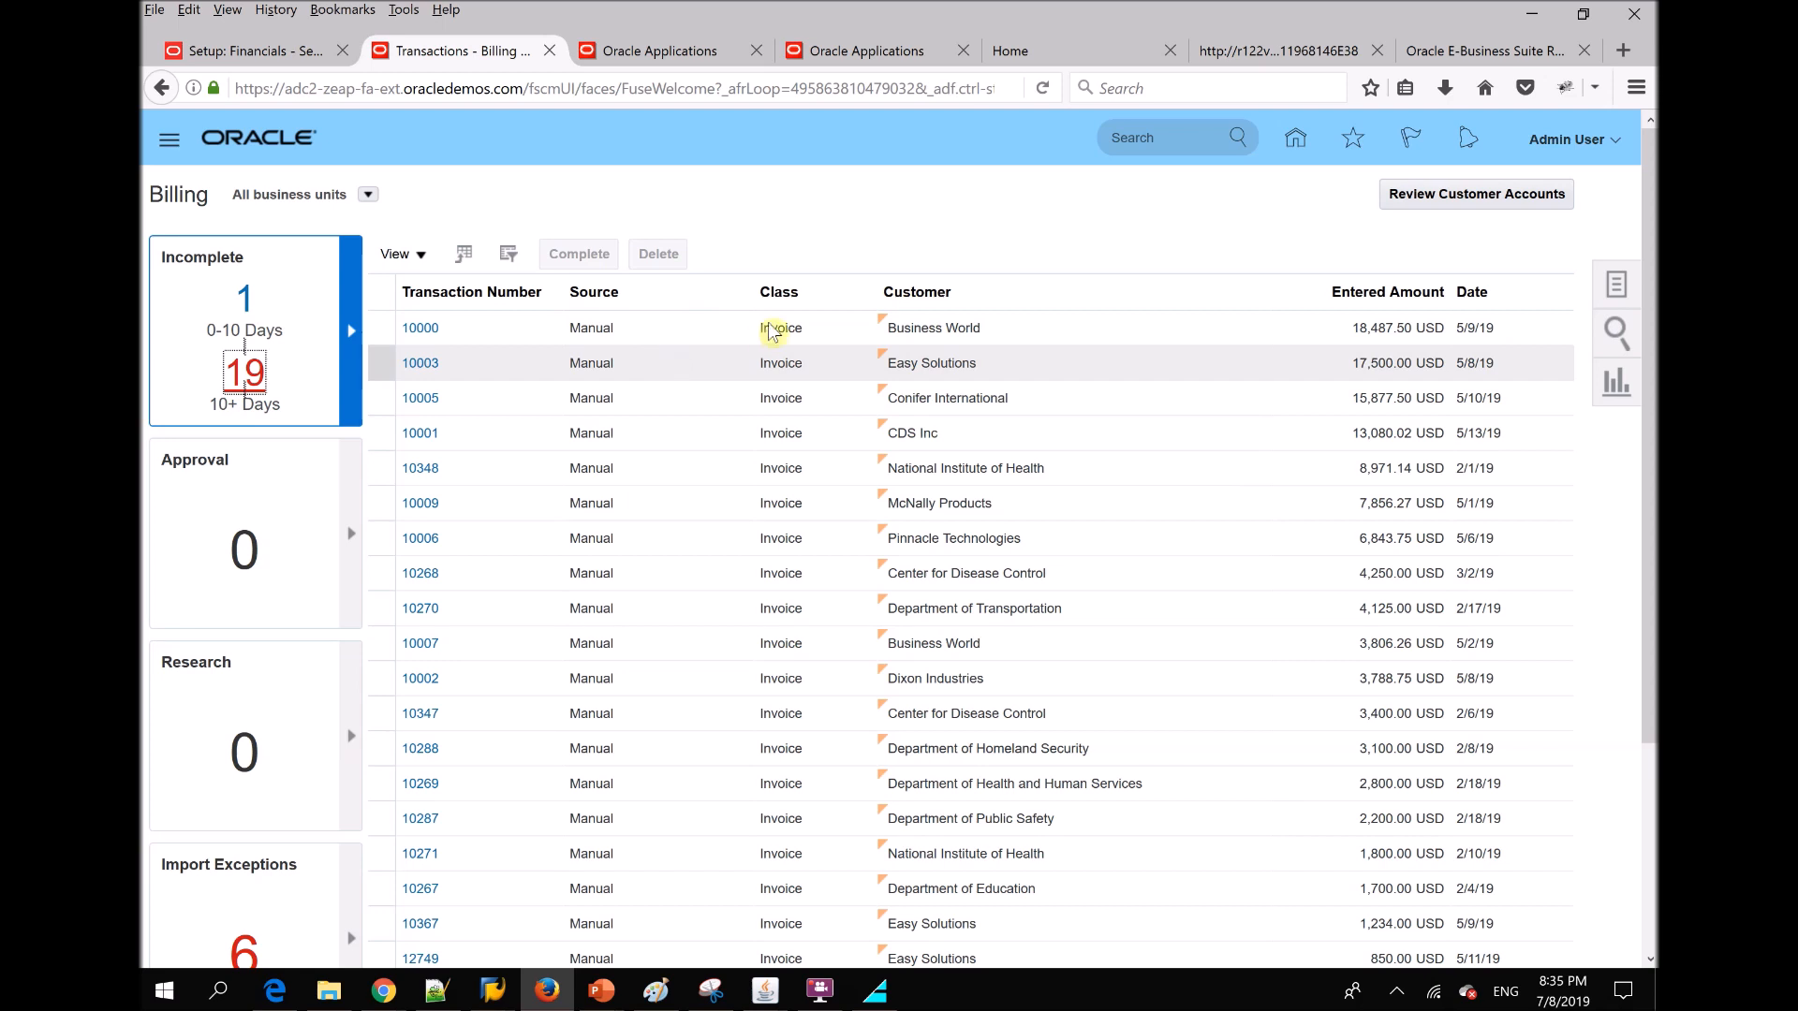
Examine the additional columns available for the incomplete transactions table
click(412, 254)
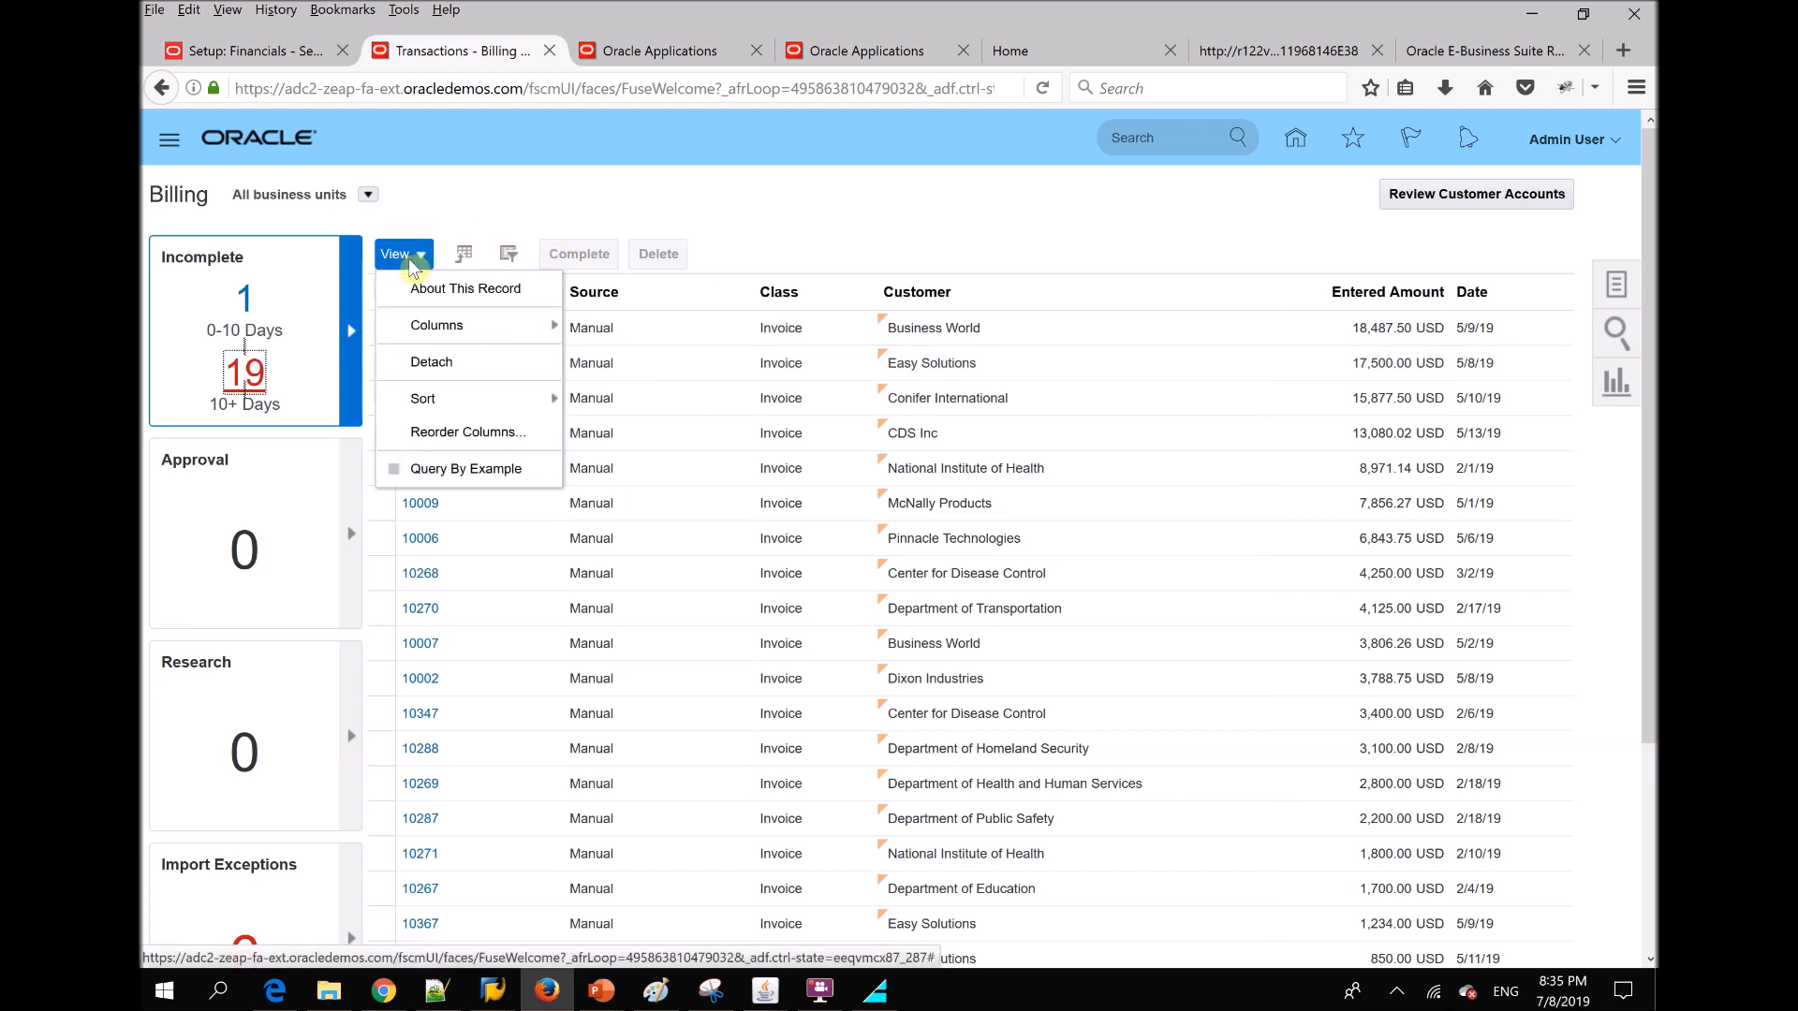
mouse_move(465, 337)
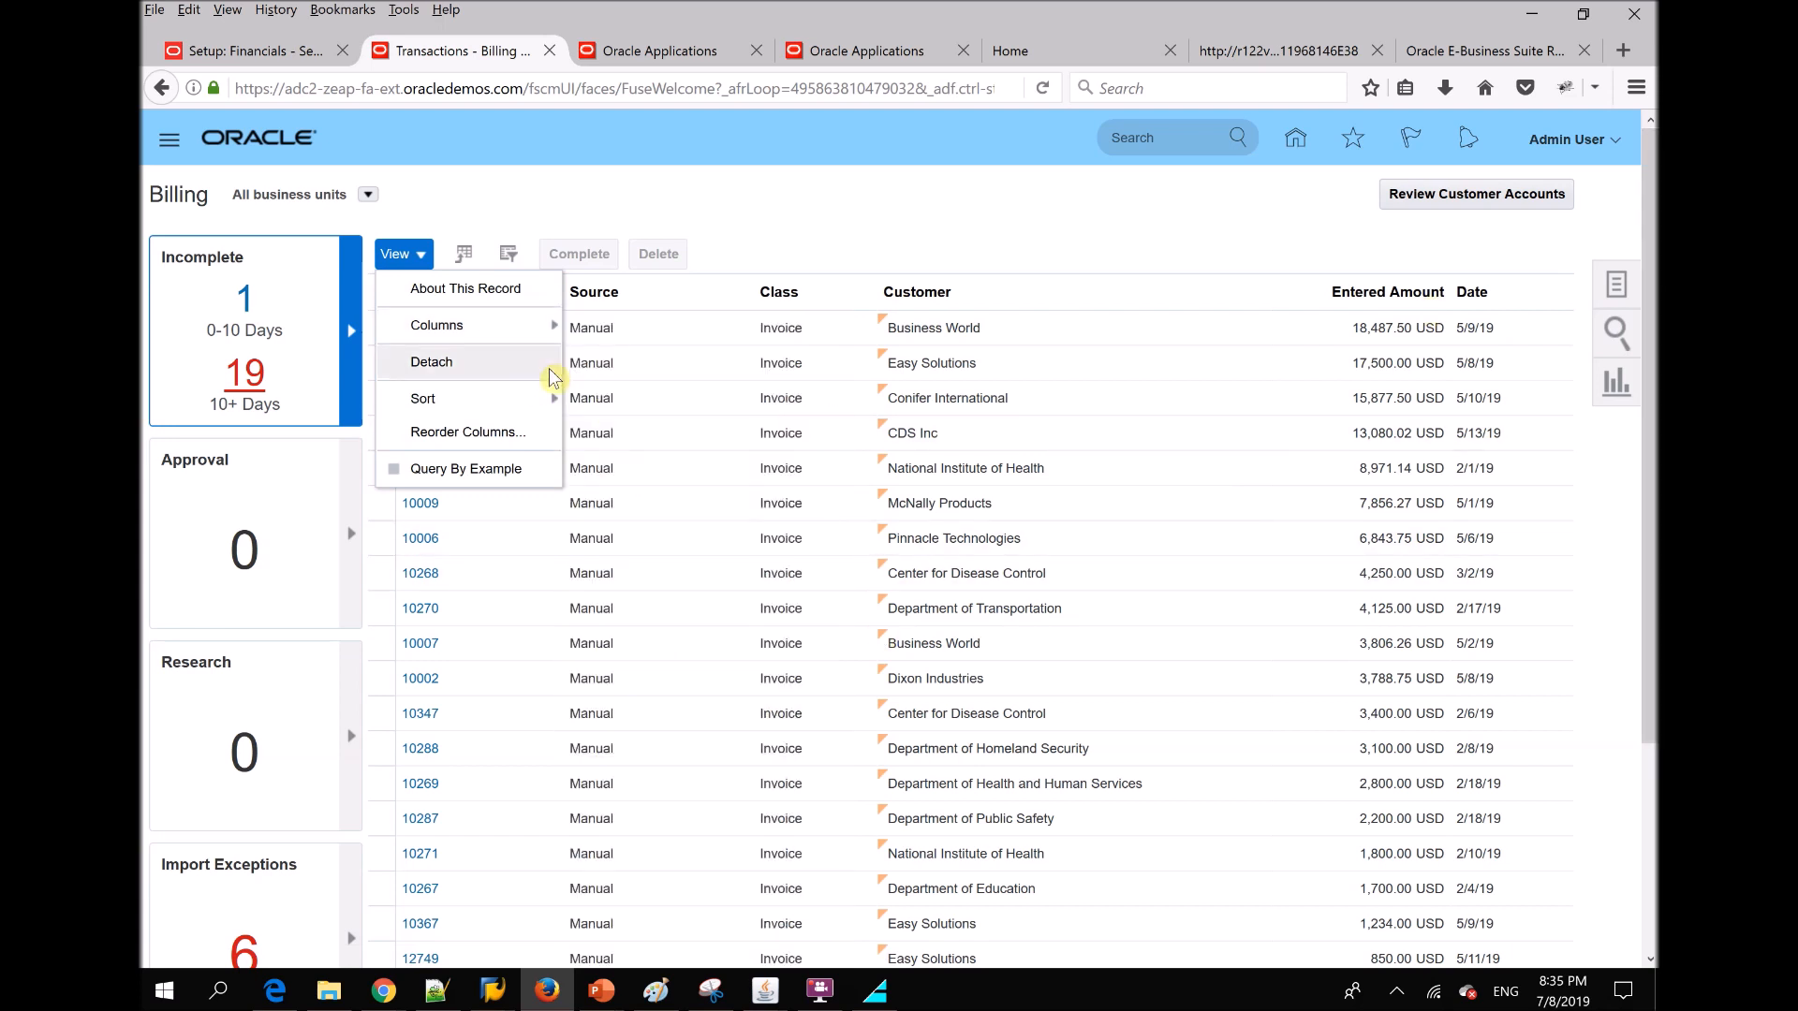
mouse_move(525, 328)
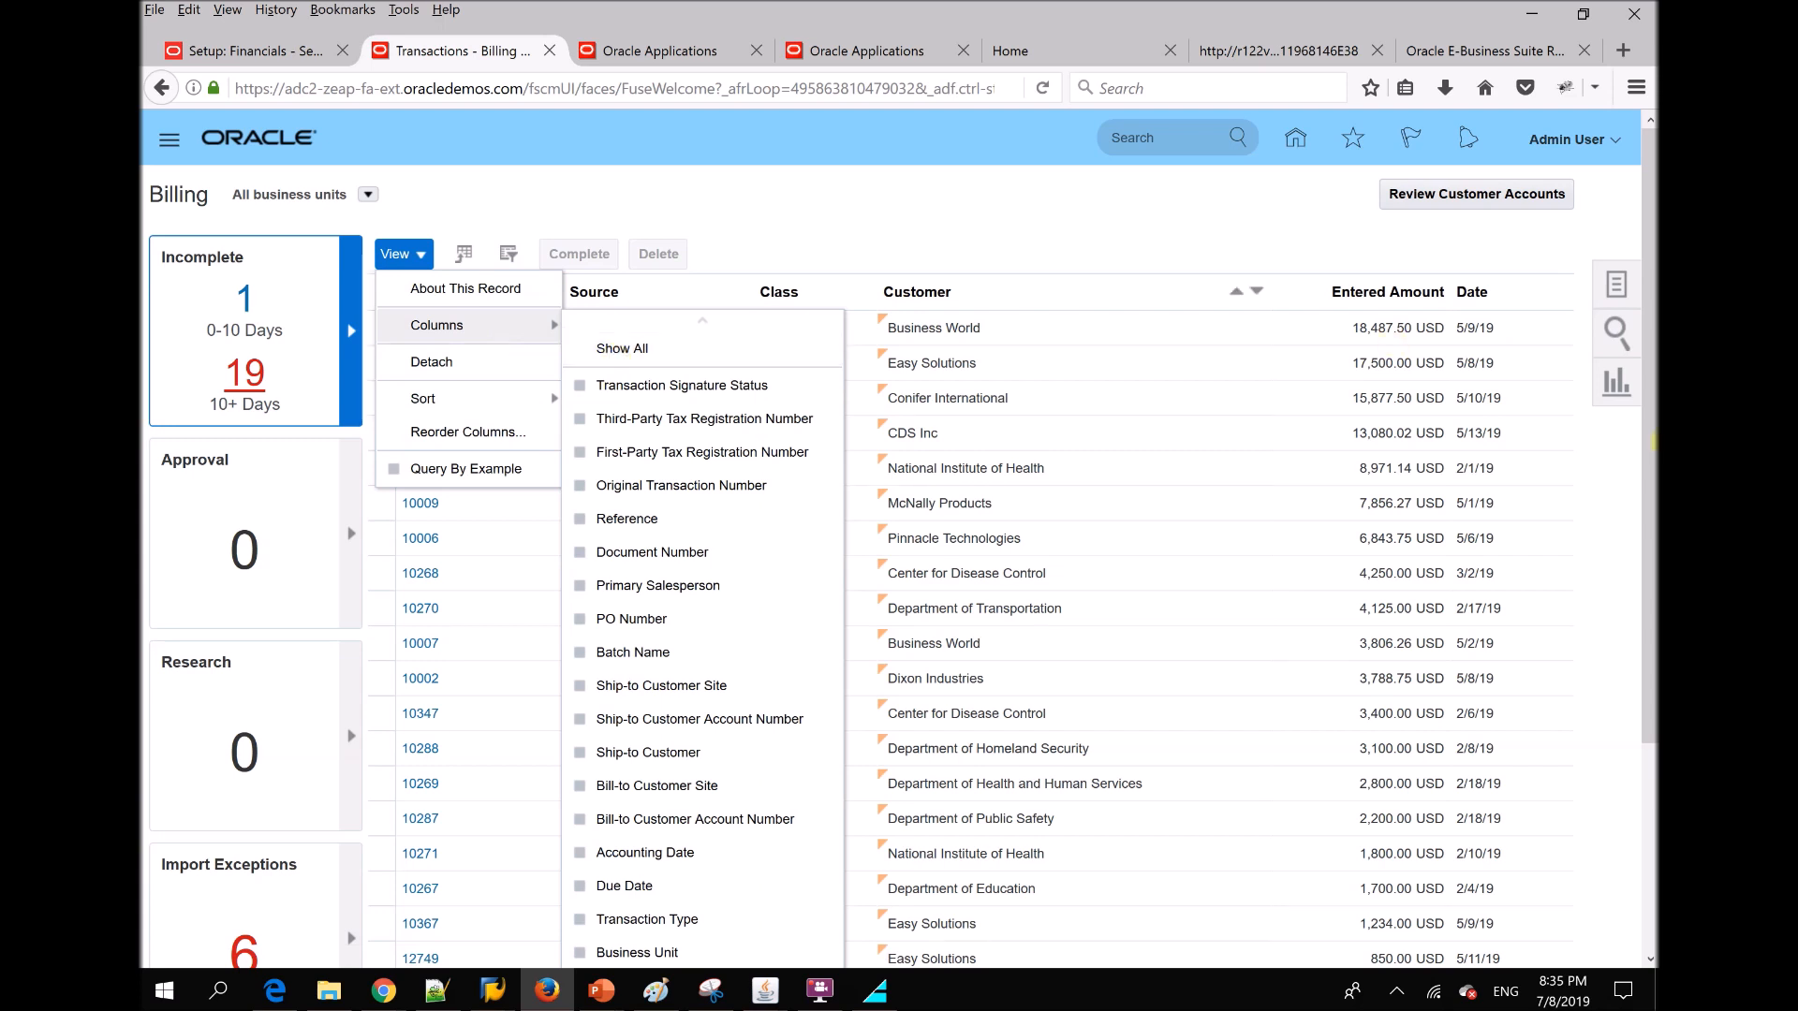
mouse_move(1650, 588)
mouse_down()
mouse_move(1646, 836)
mouse_move(1632, 662)
mouse_move(1648, 571)
mouse_up()
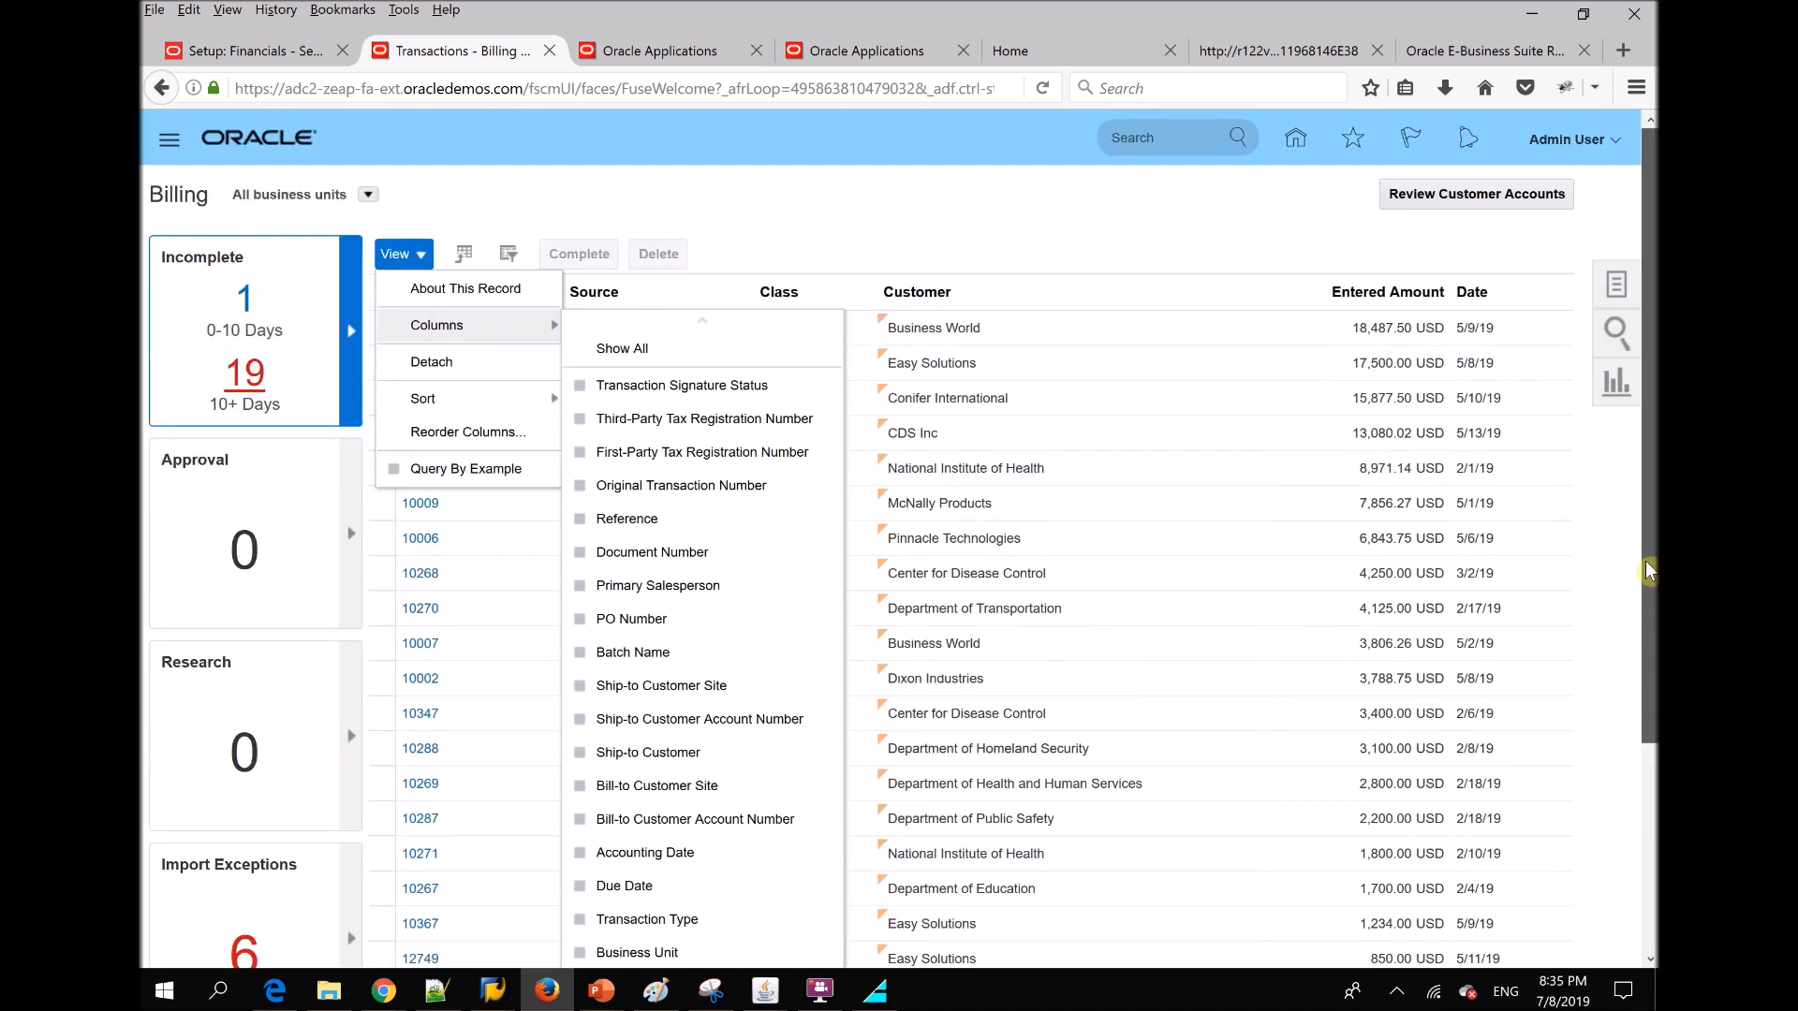
click(952, 218)
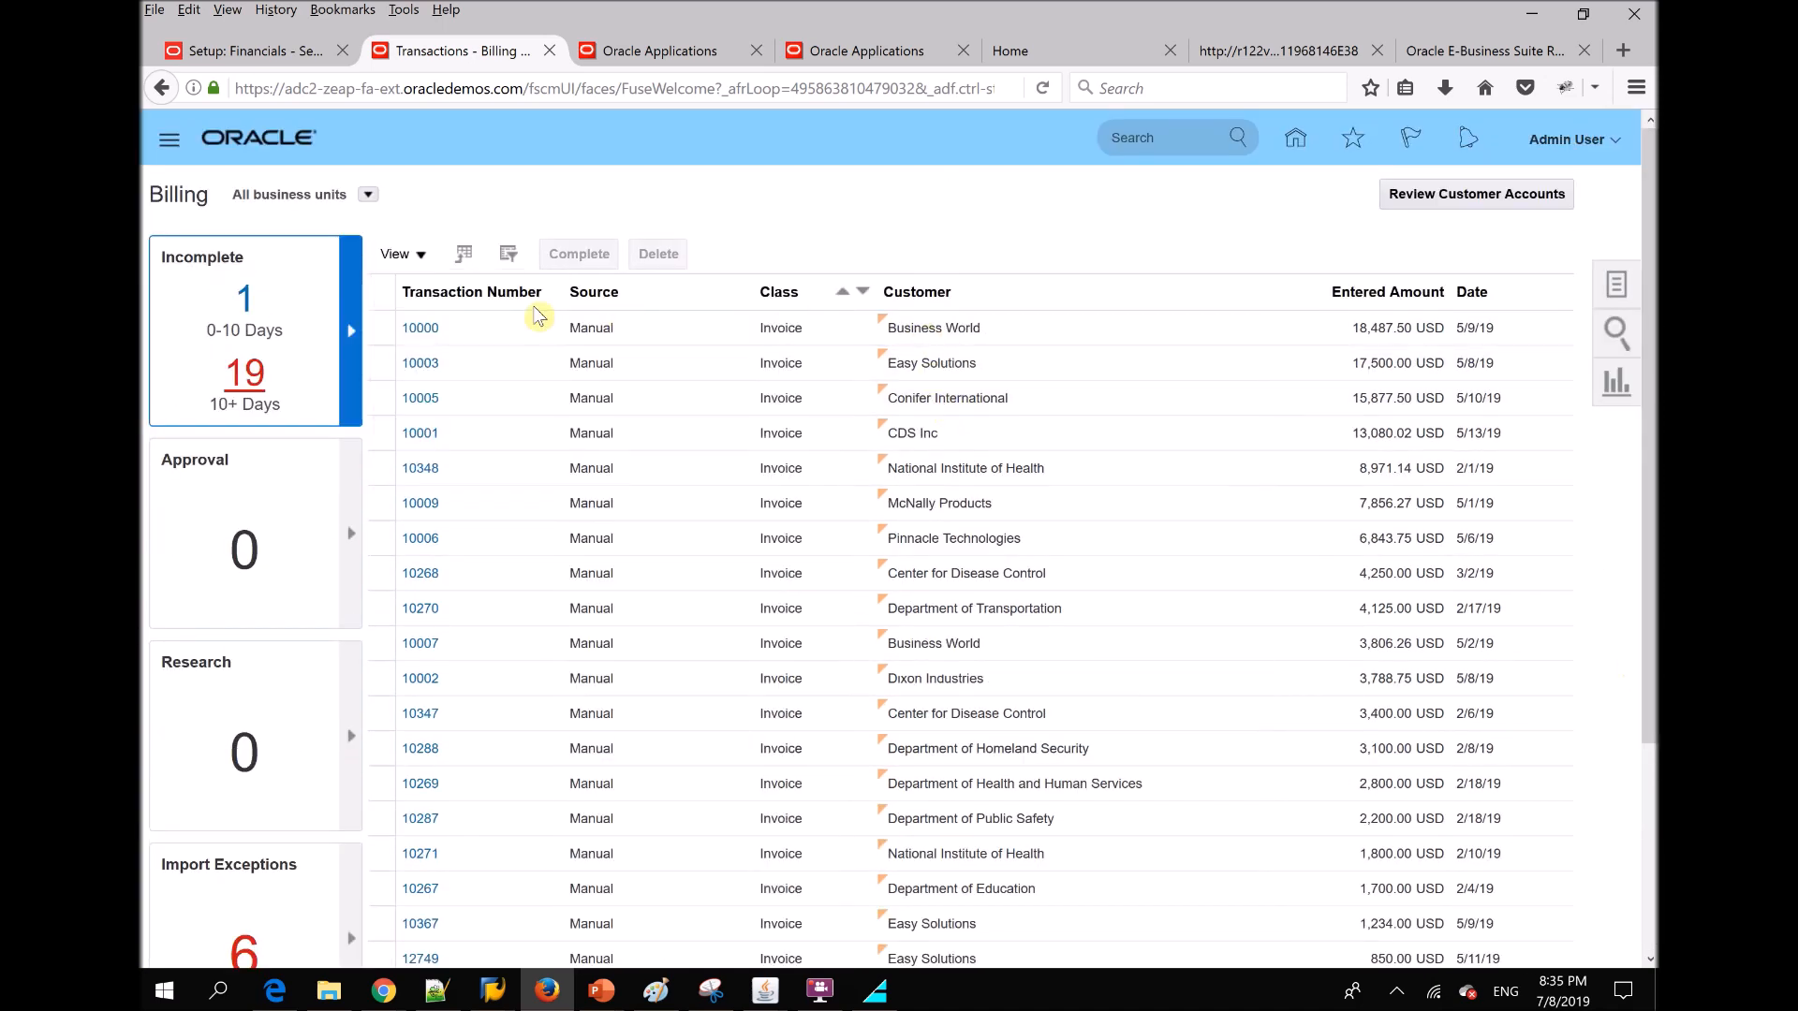
Open the first Business World invoice in the incomplete list and leave it without saving changes
click(416, 332)
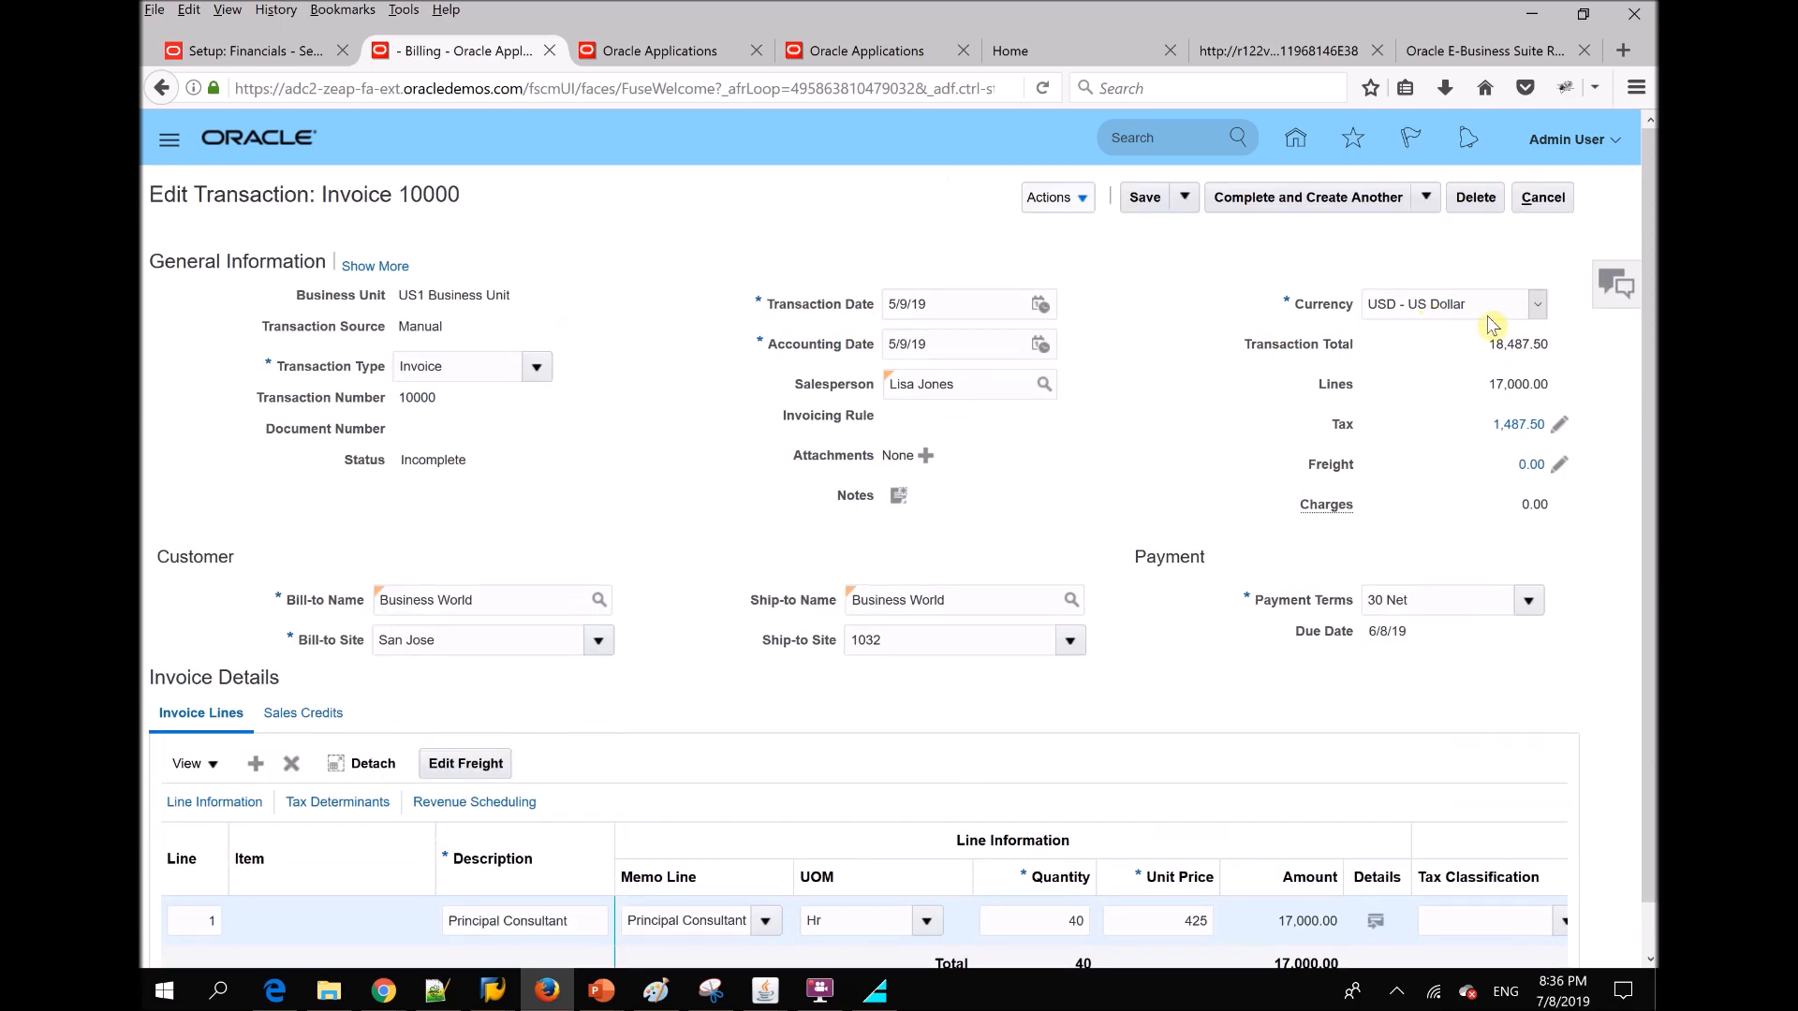
click(1543, 199)
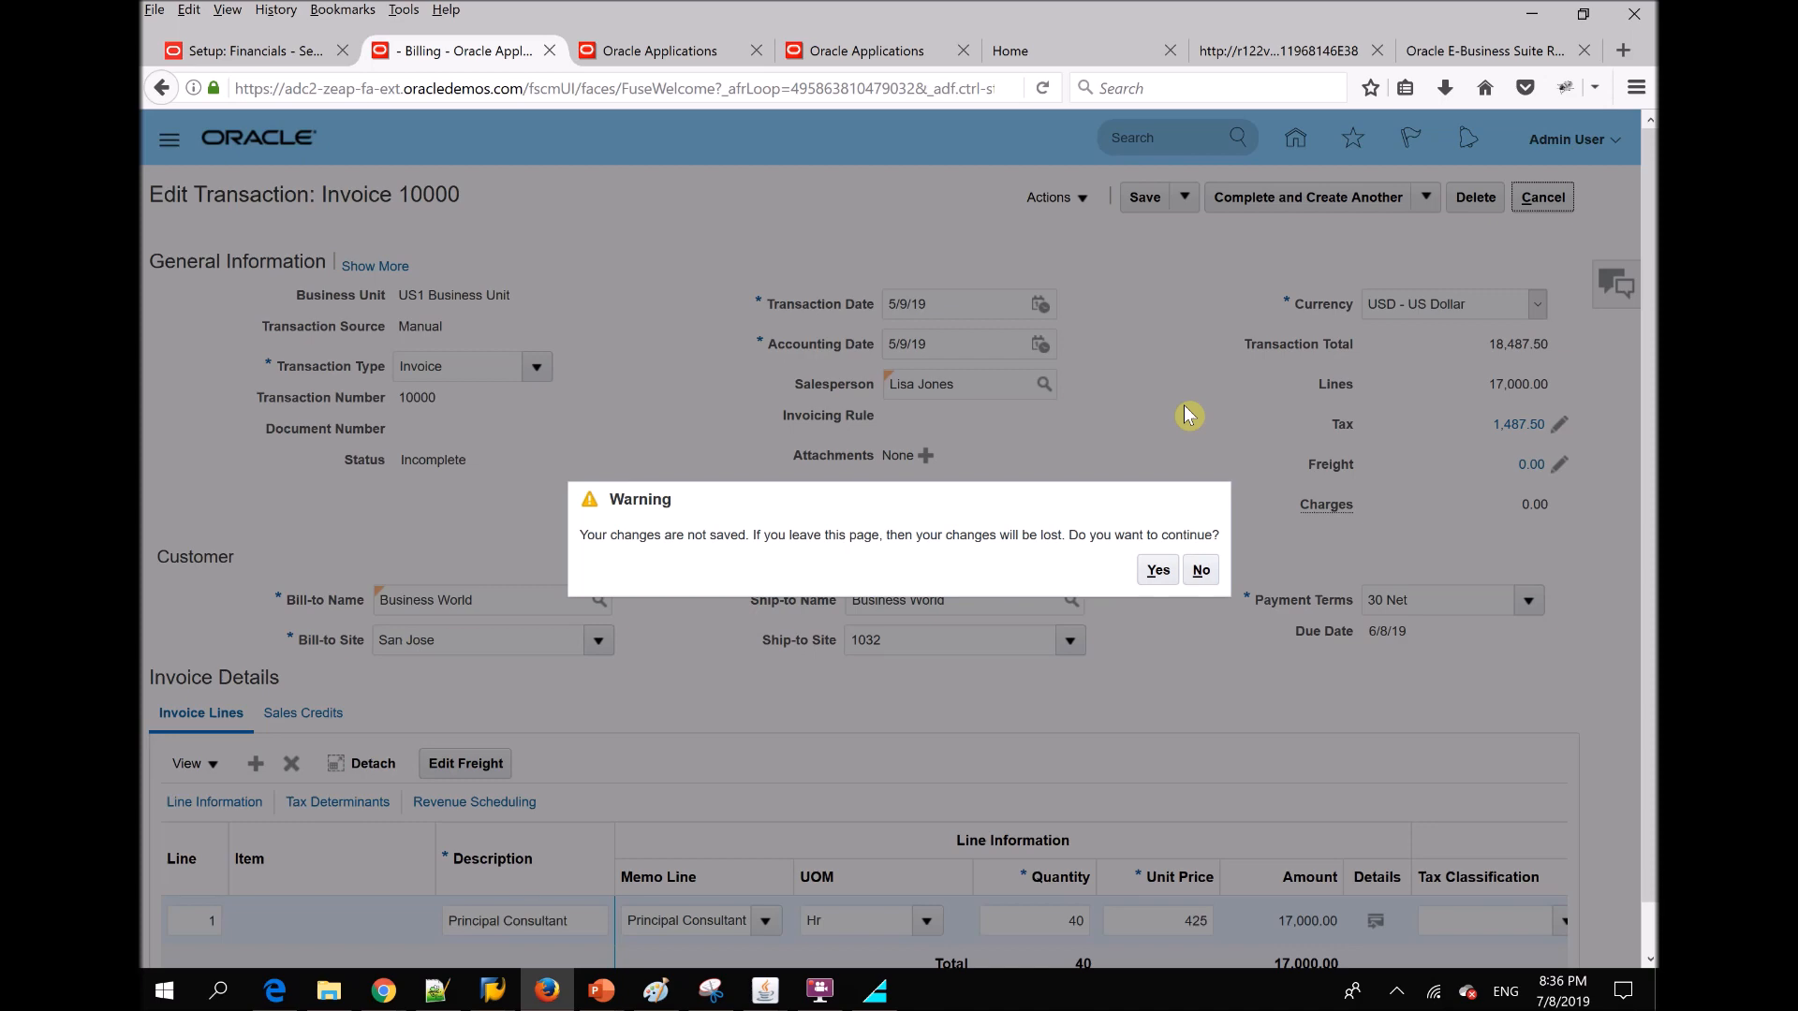
click(1157, 570)
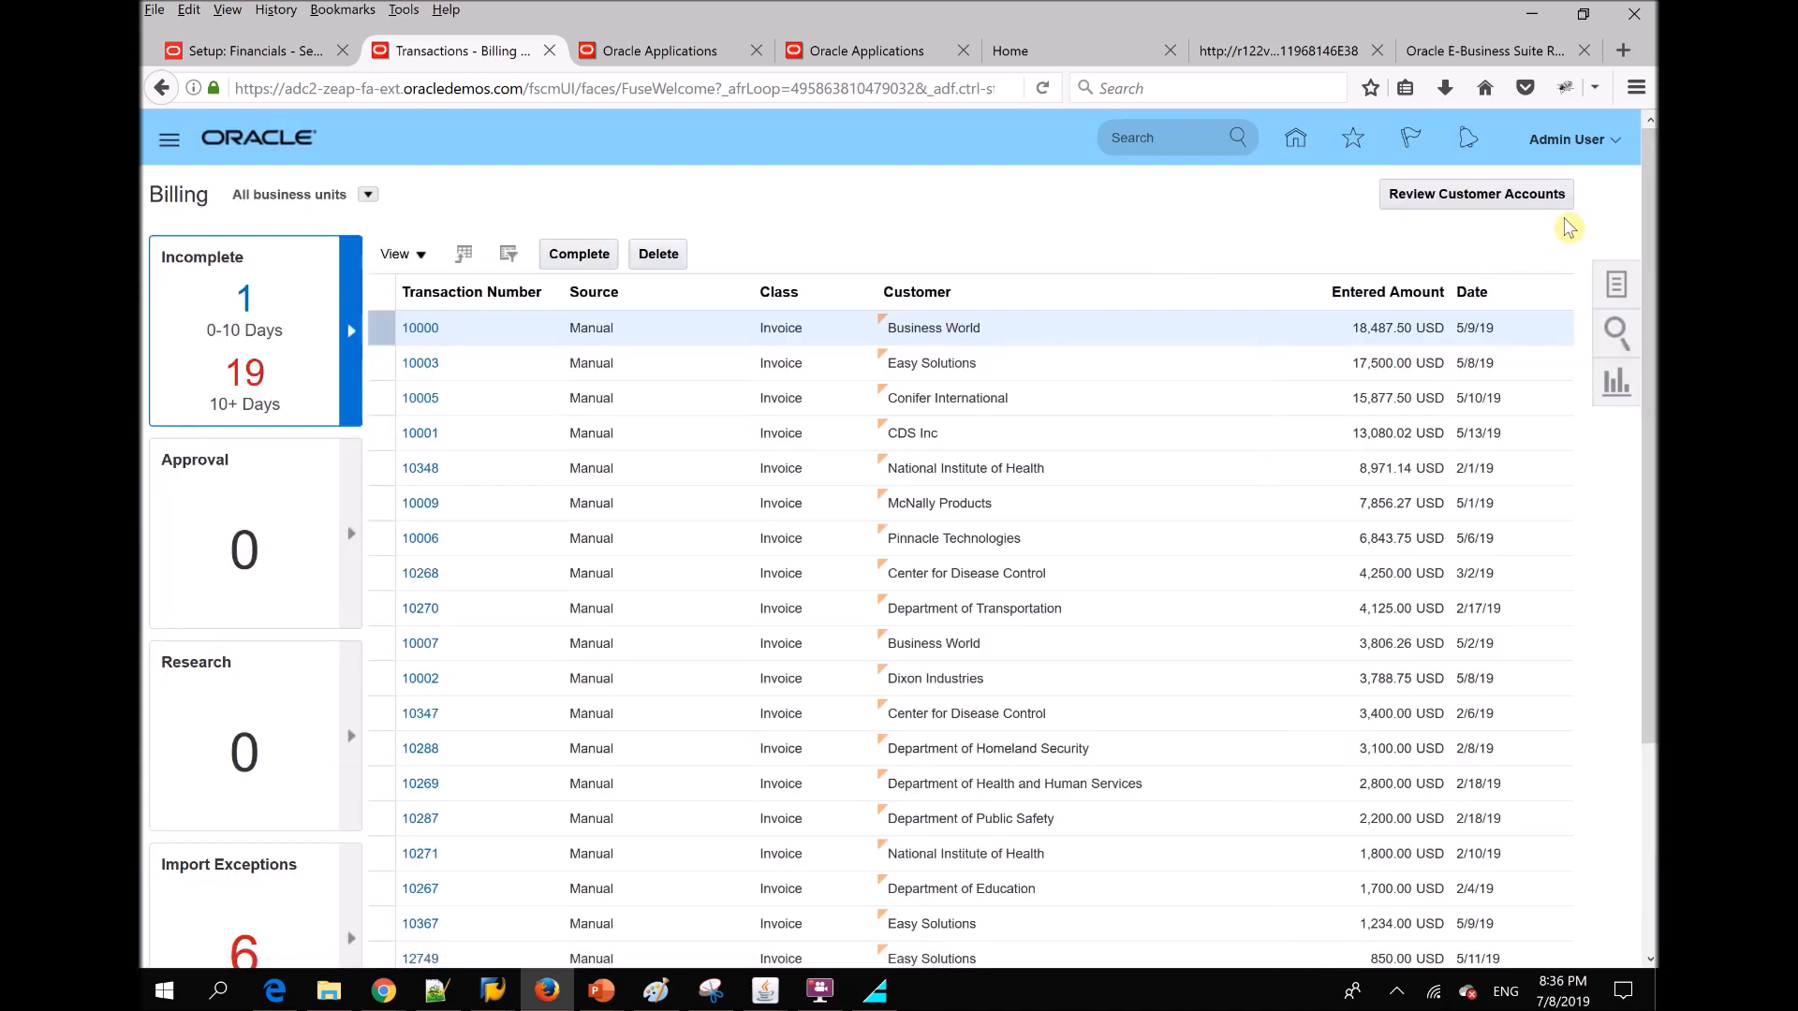
Open the Manage Transactions task and set the search's business unit to US1 Business Unit
click(1616, 293)
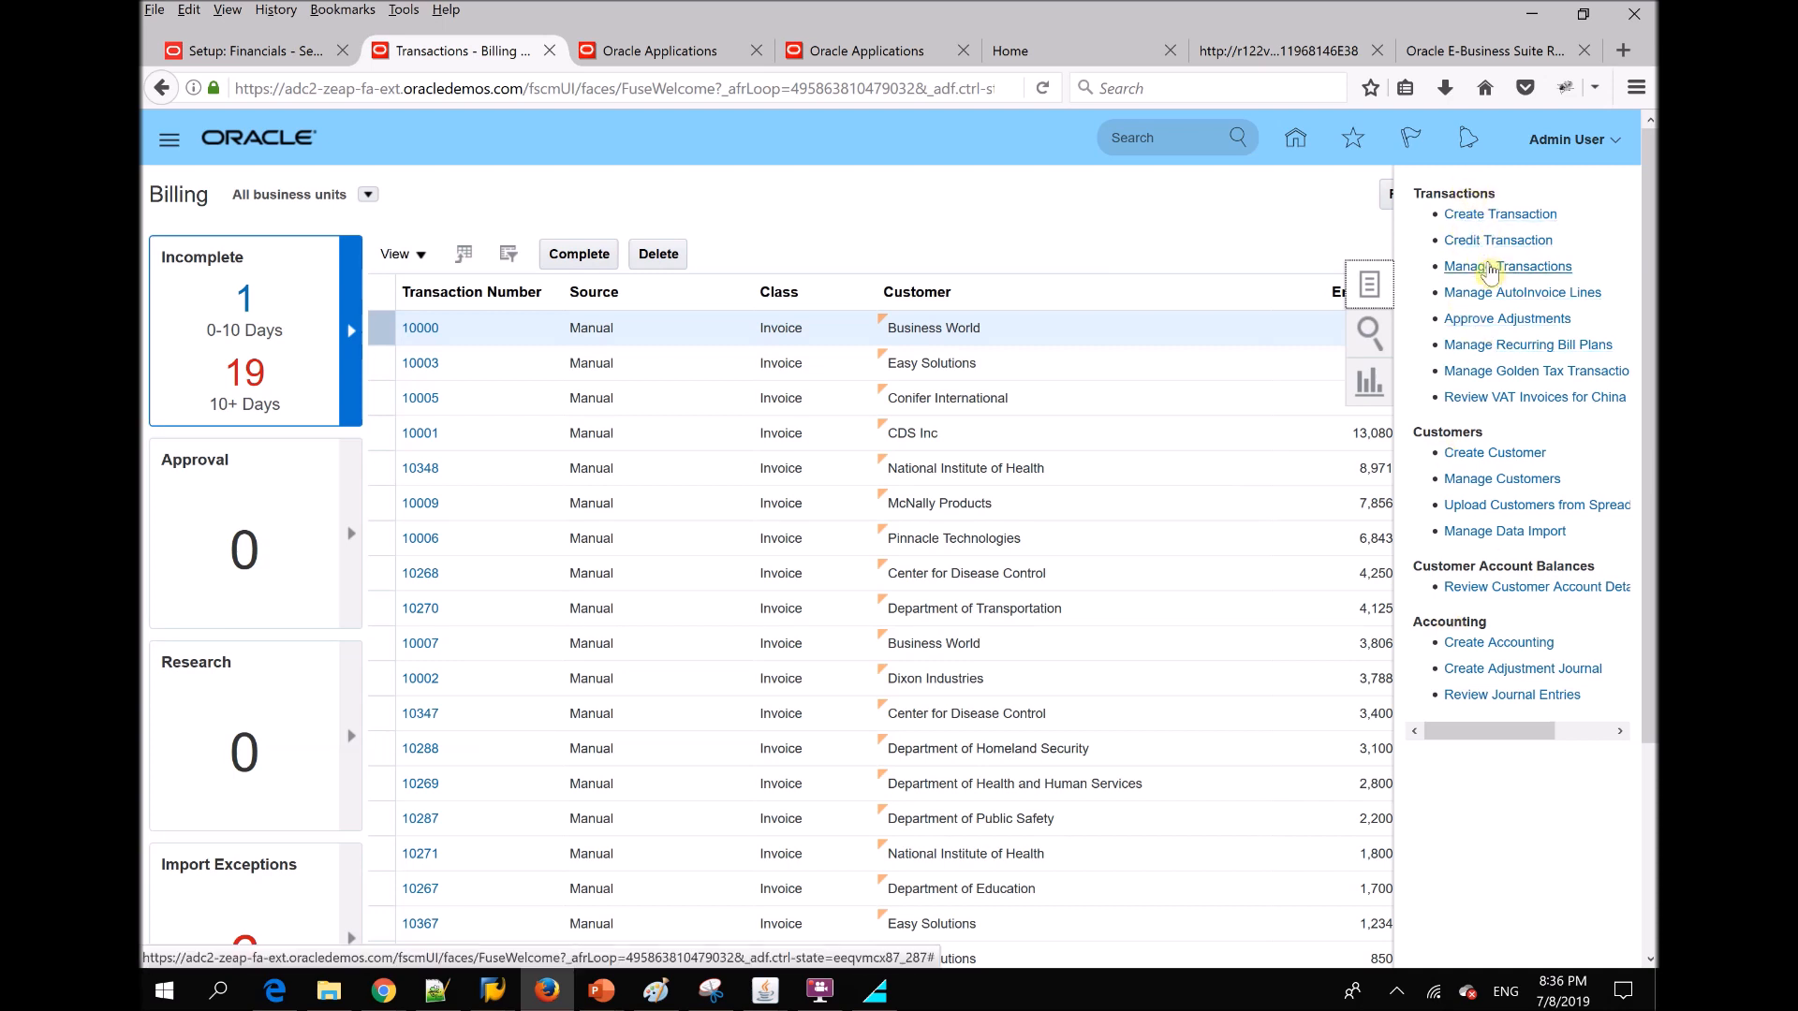
click(1490, 272)
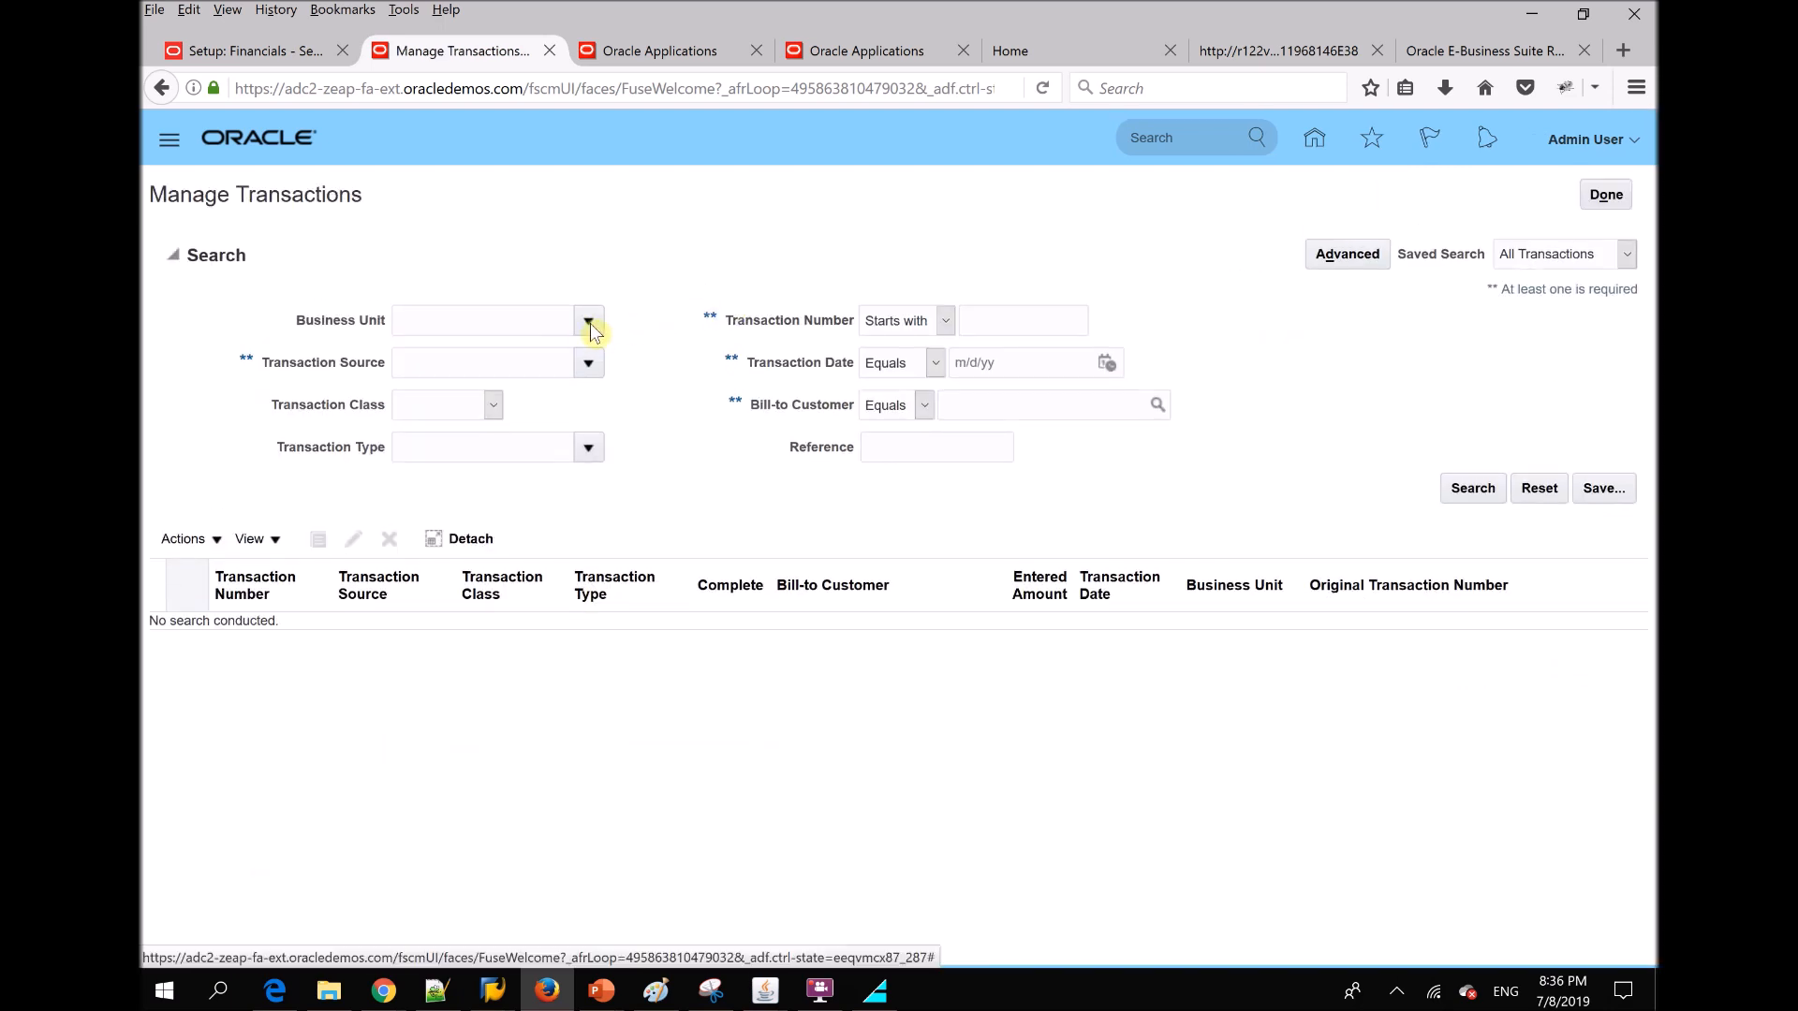
click(589, 321)
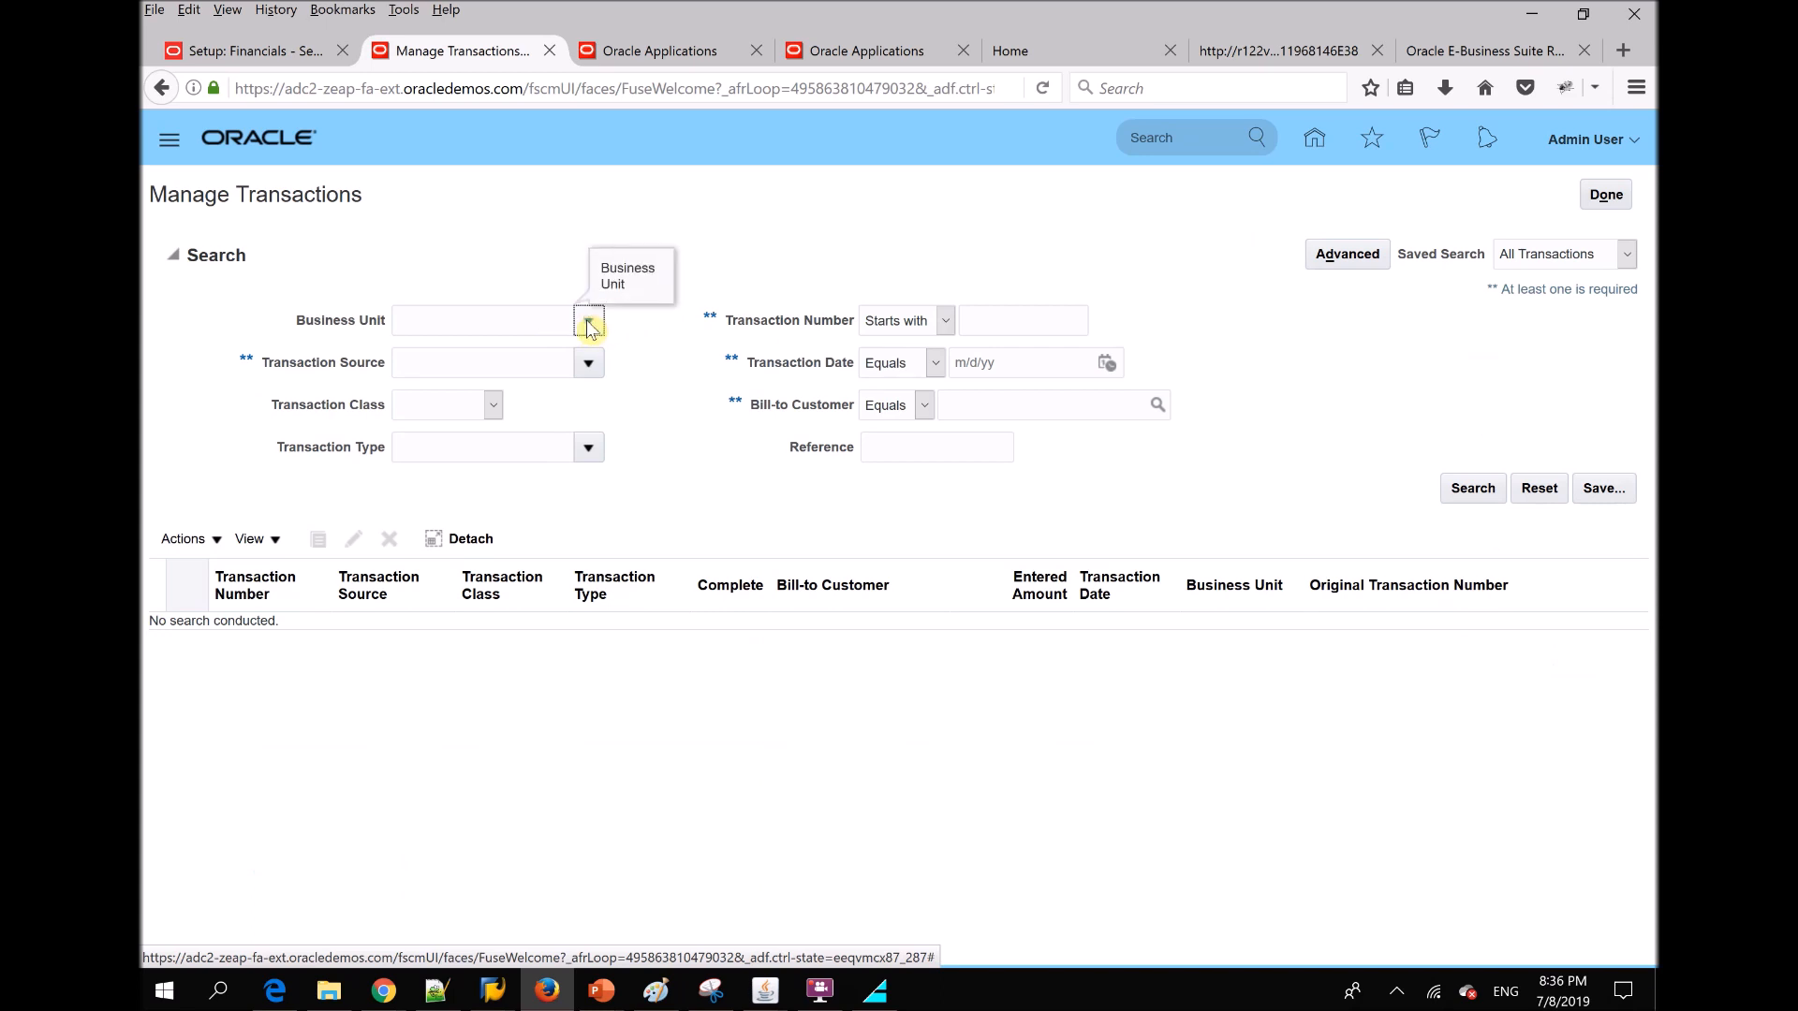
click(507, 458)
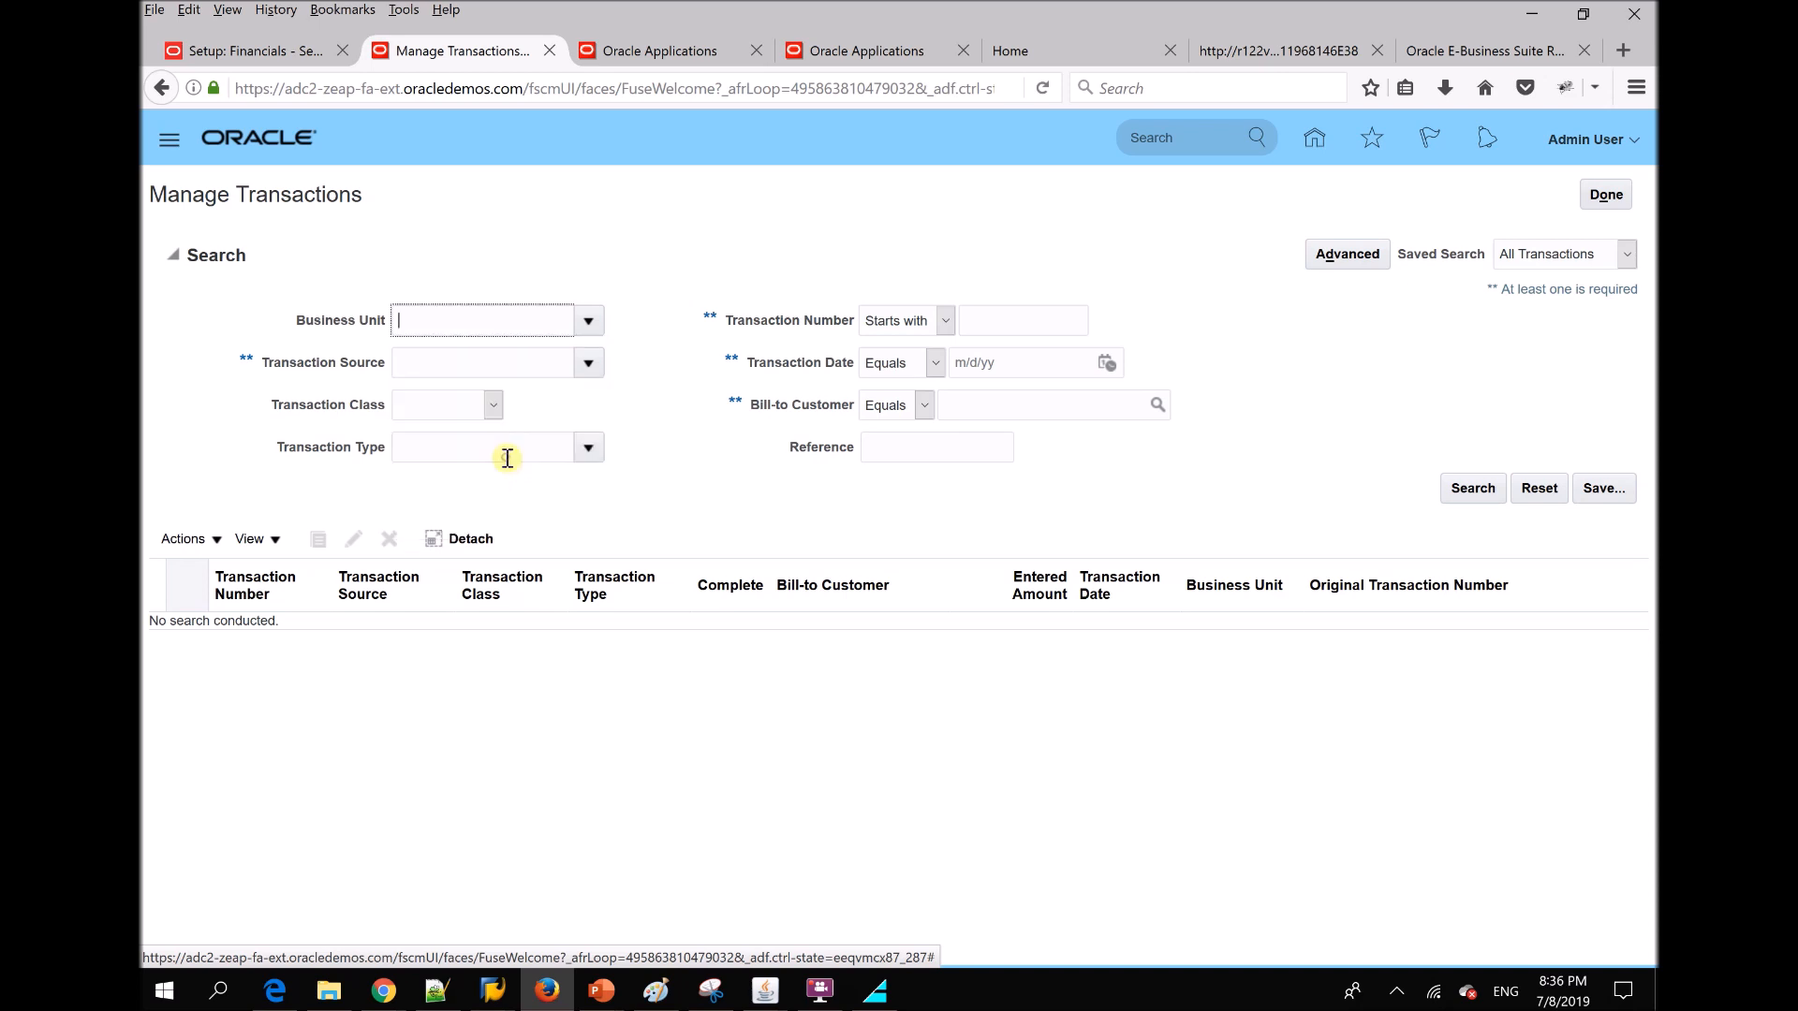
click(589, 368)
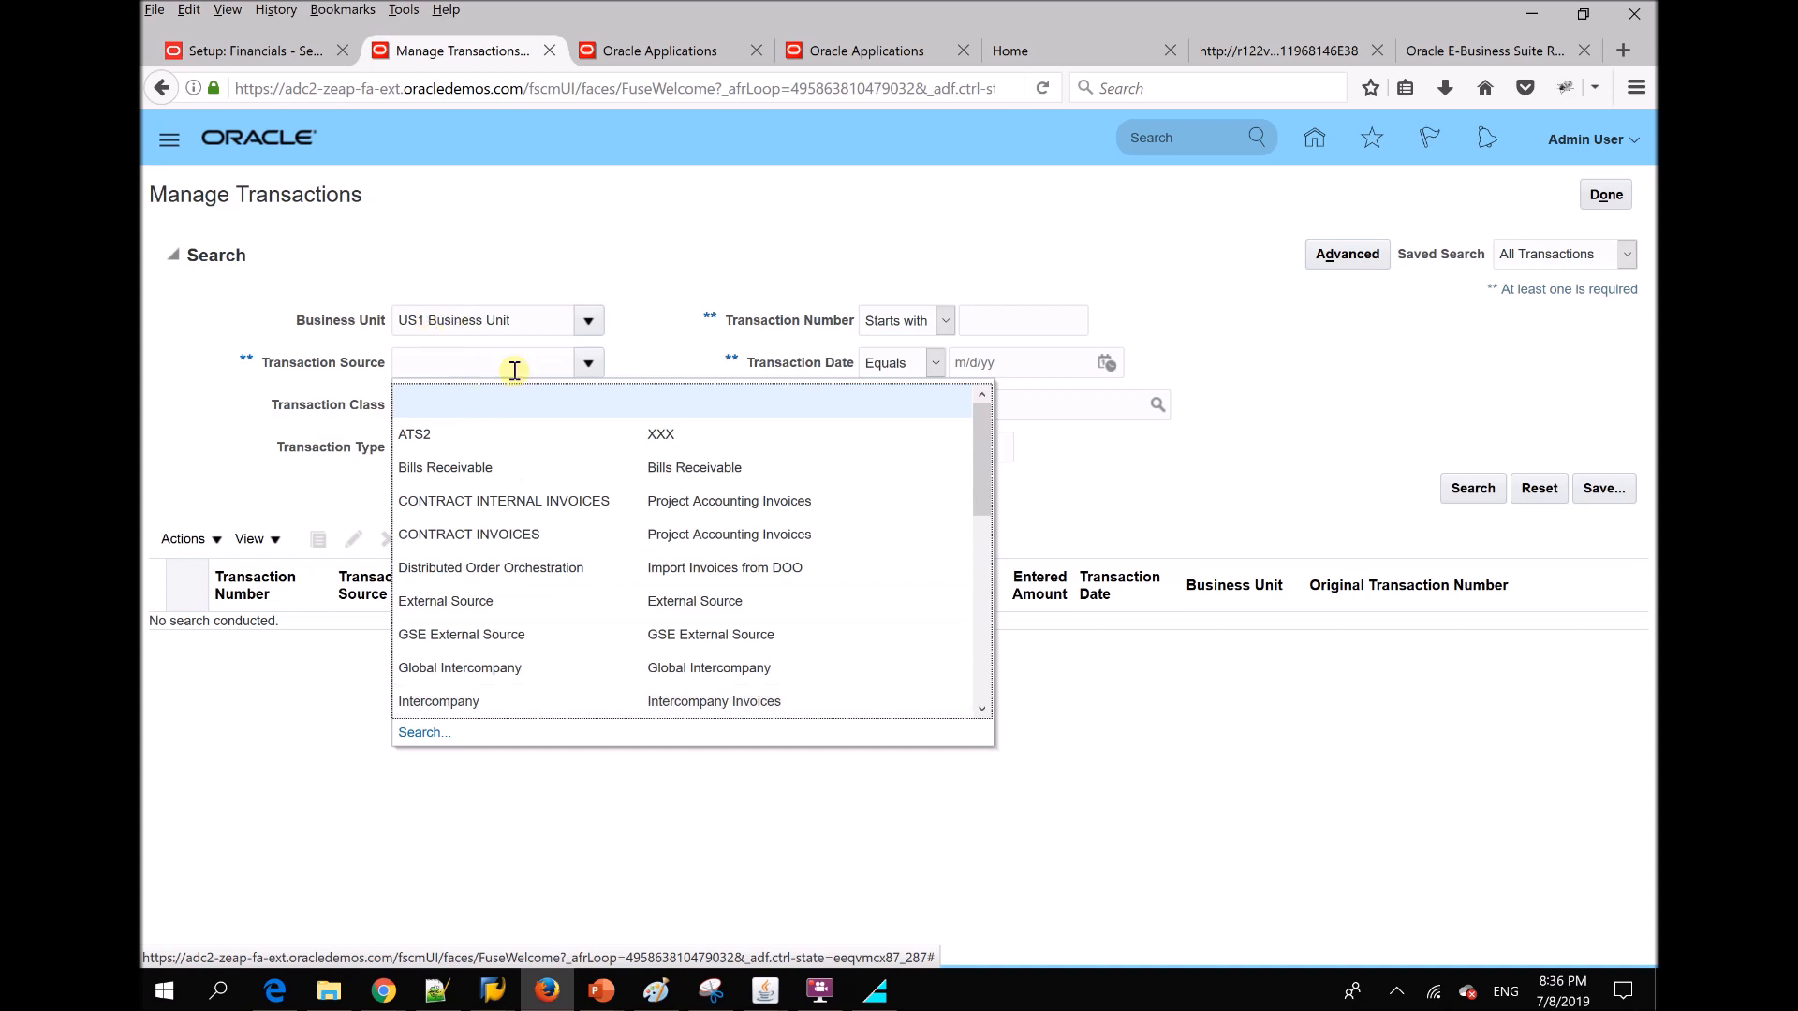
click(665, 335)
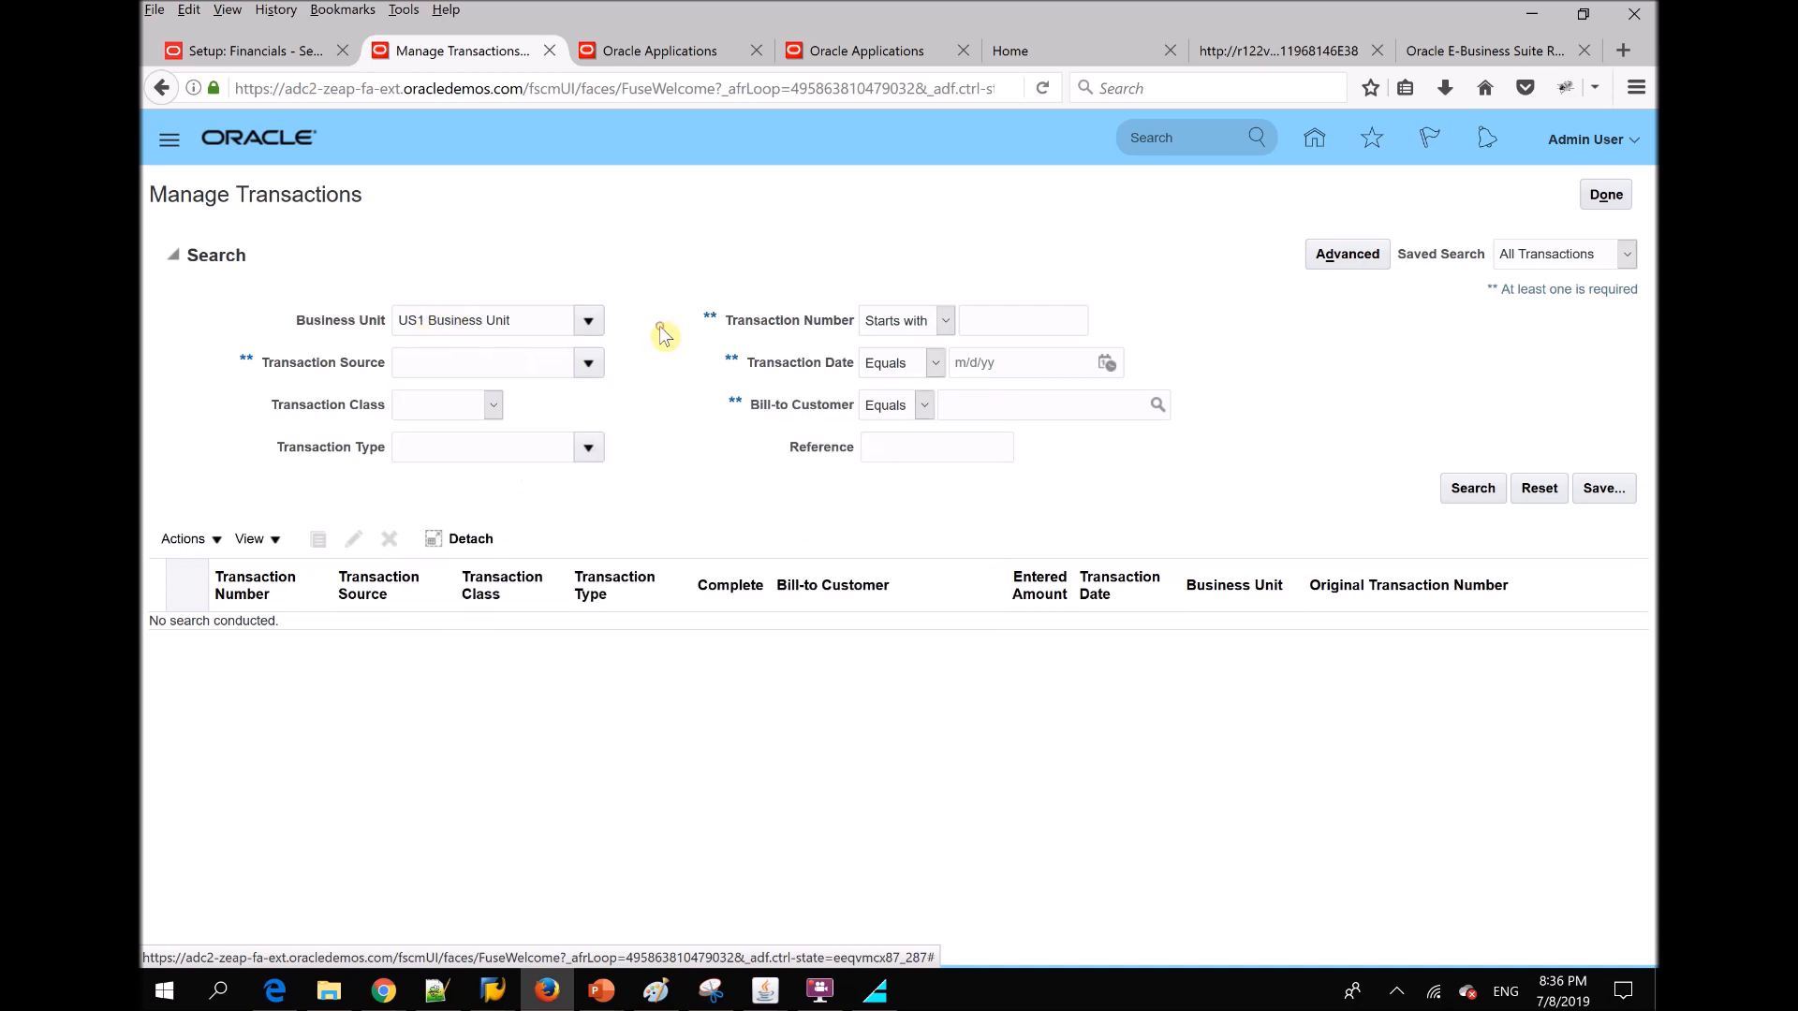
click(895, 406)
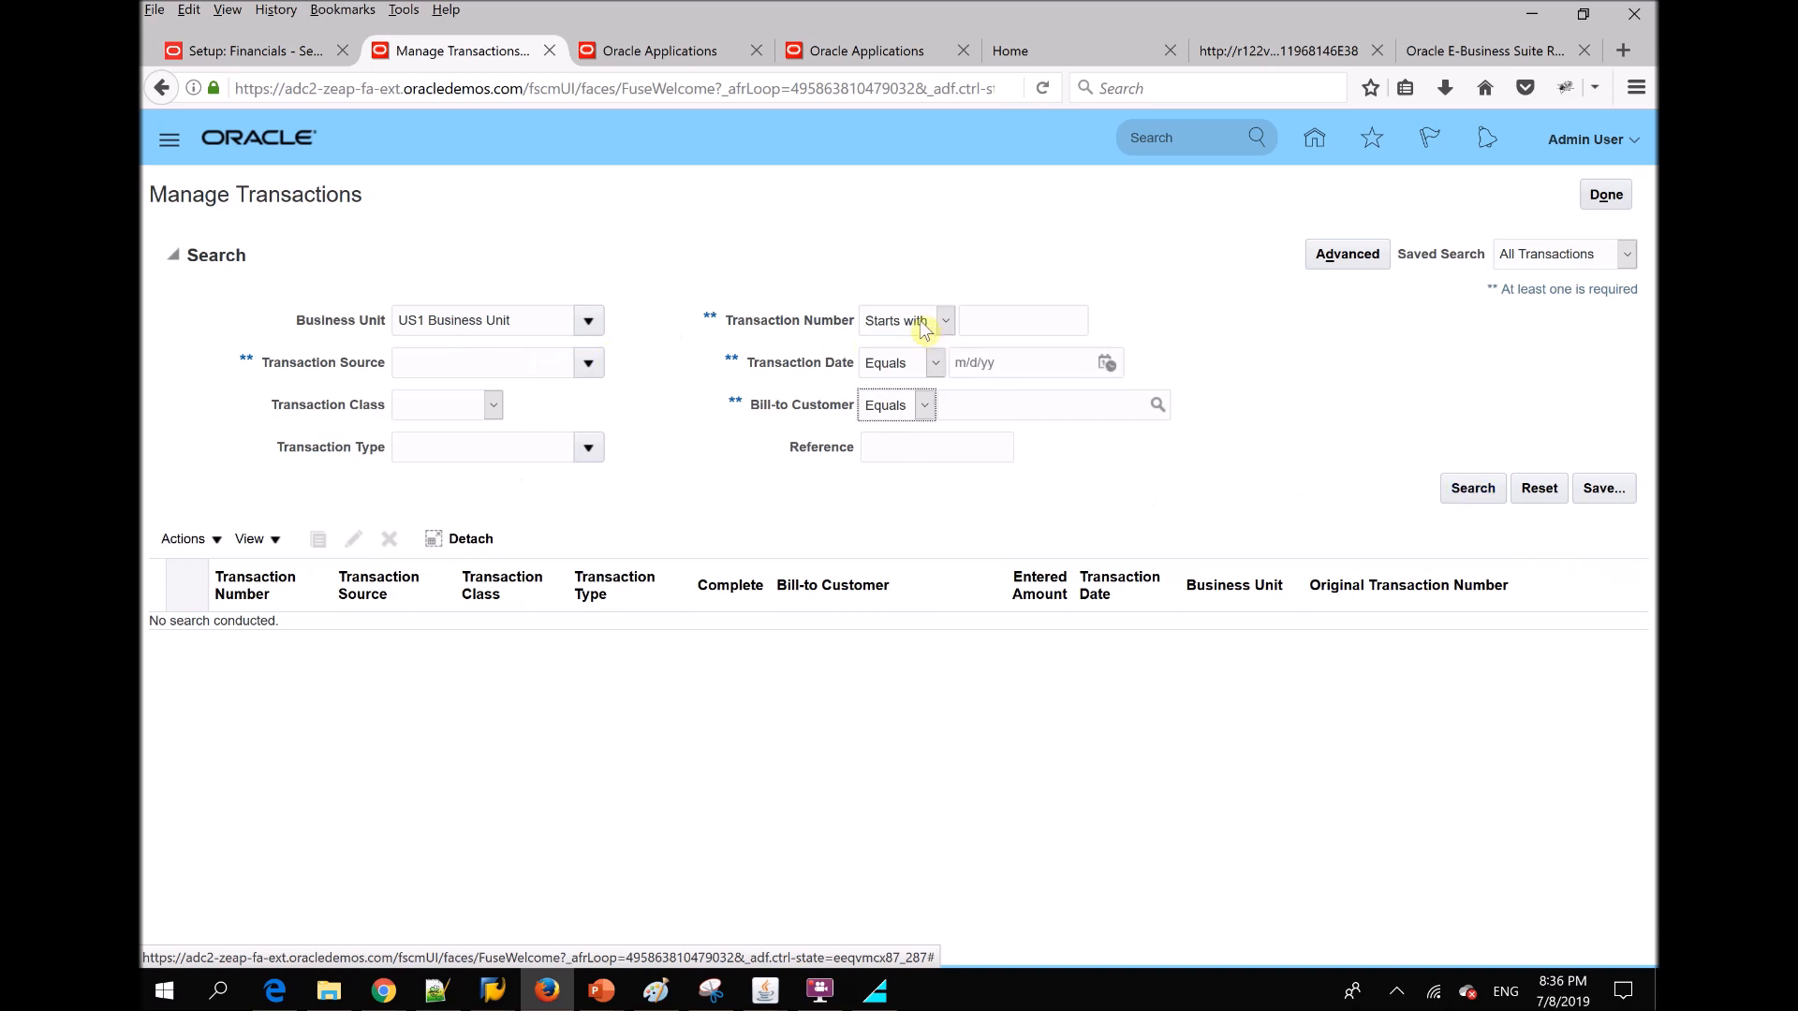
click(896, 367)
click(896, 367)
Set the transaction source to Manual and run the transaction search
click(587, 370)
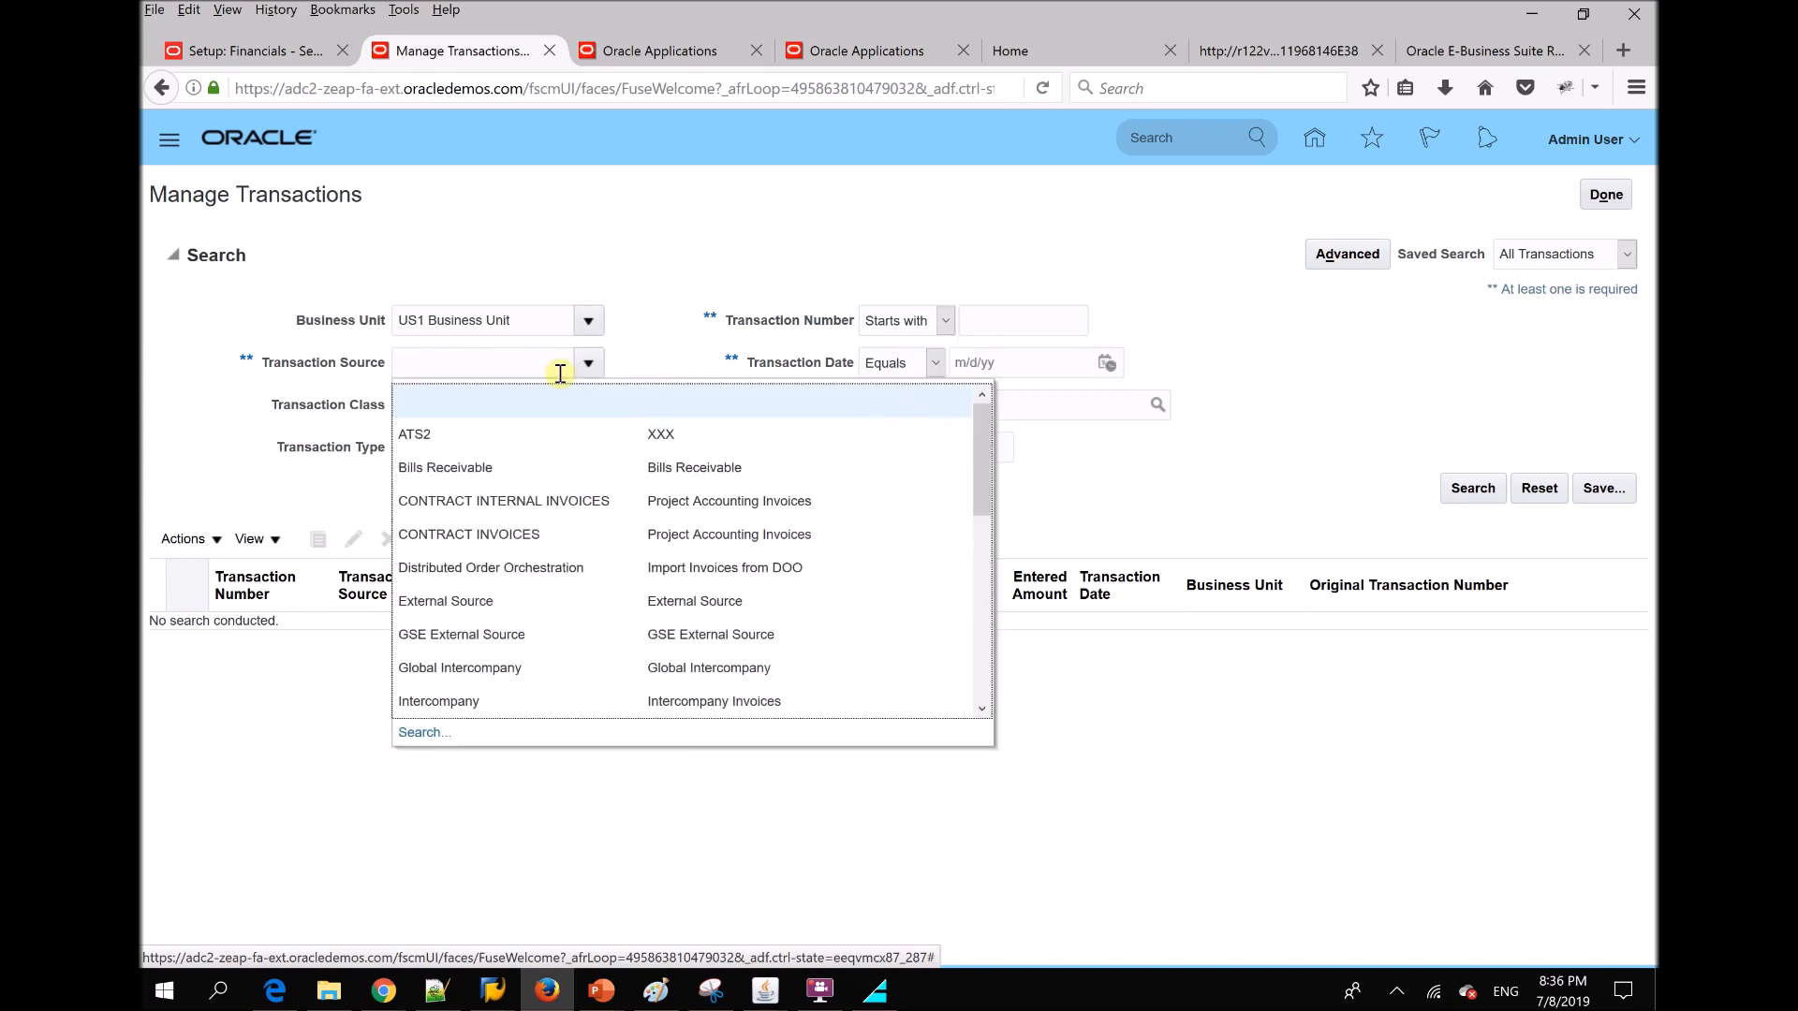
click(539, 366)
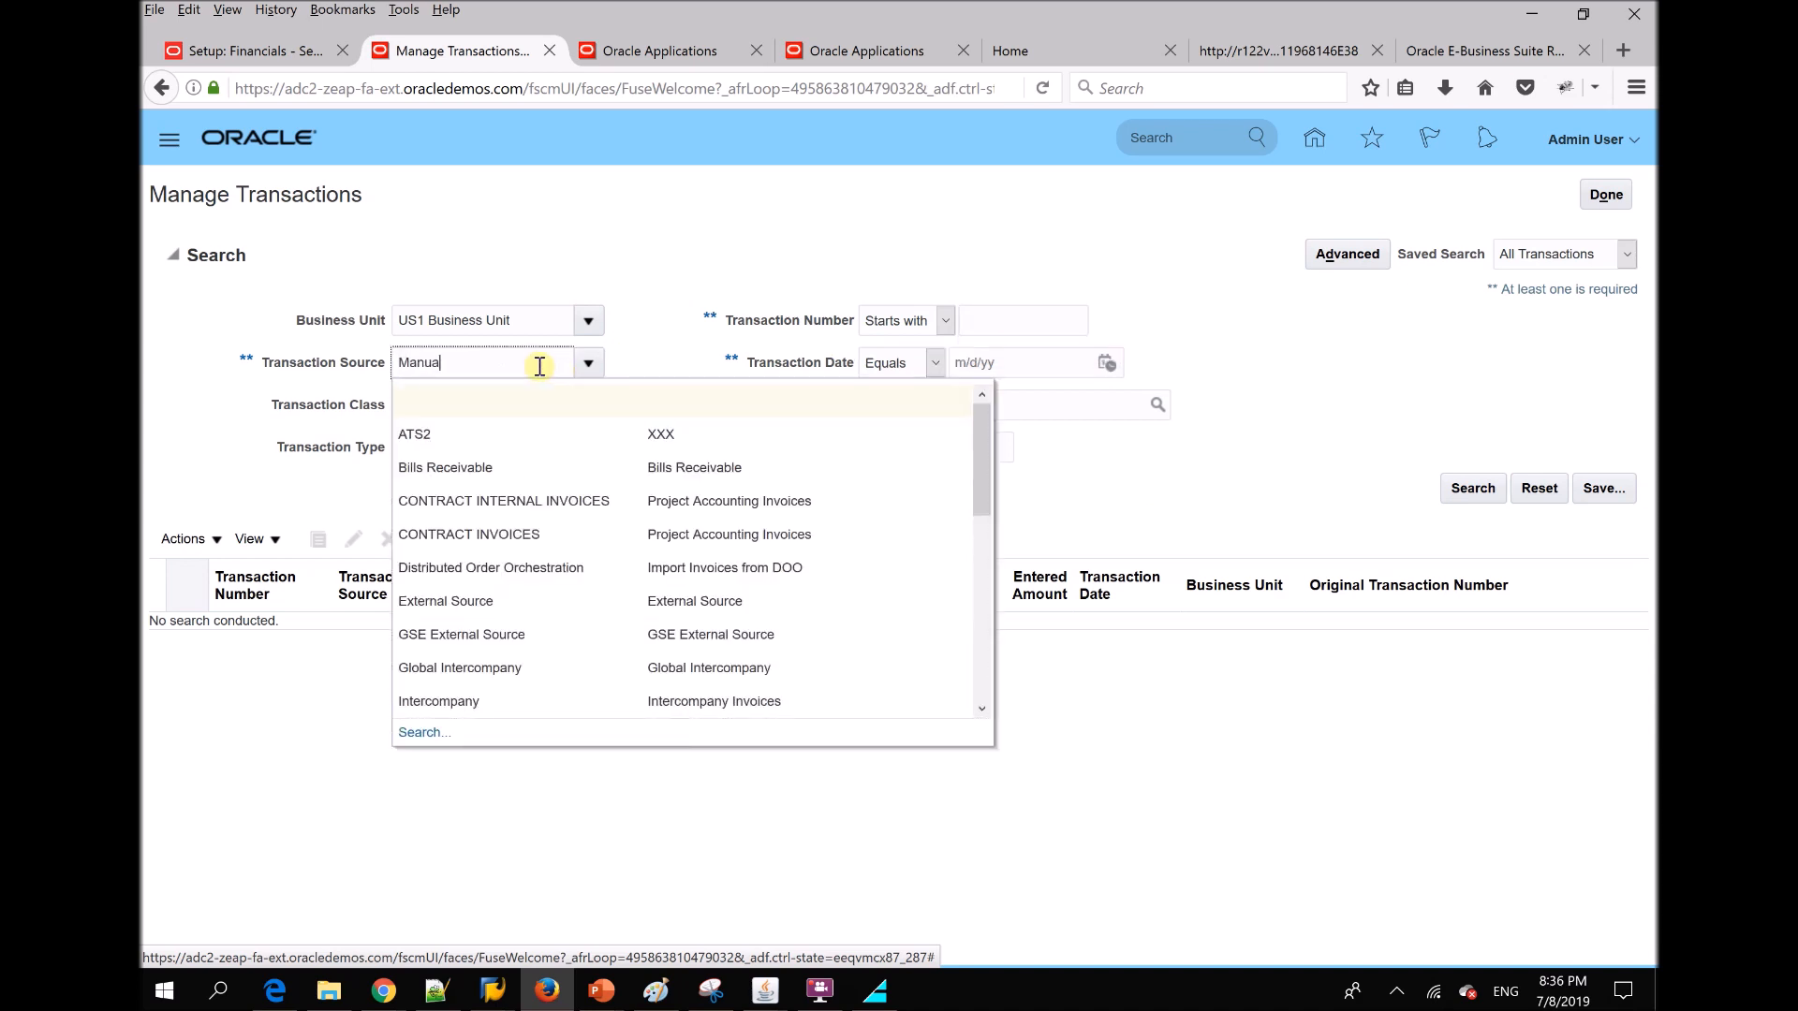
click(729, 274)
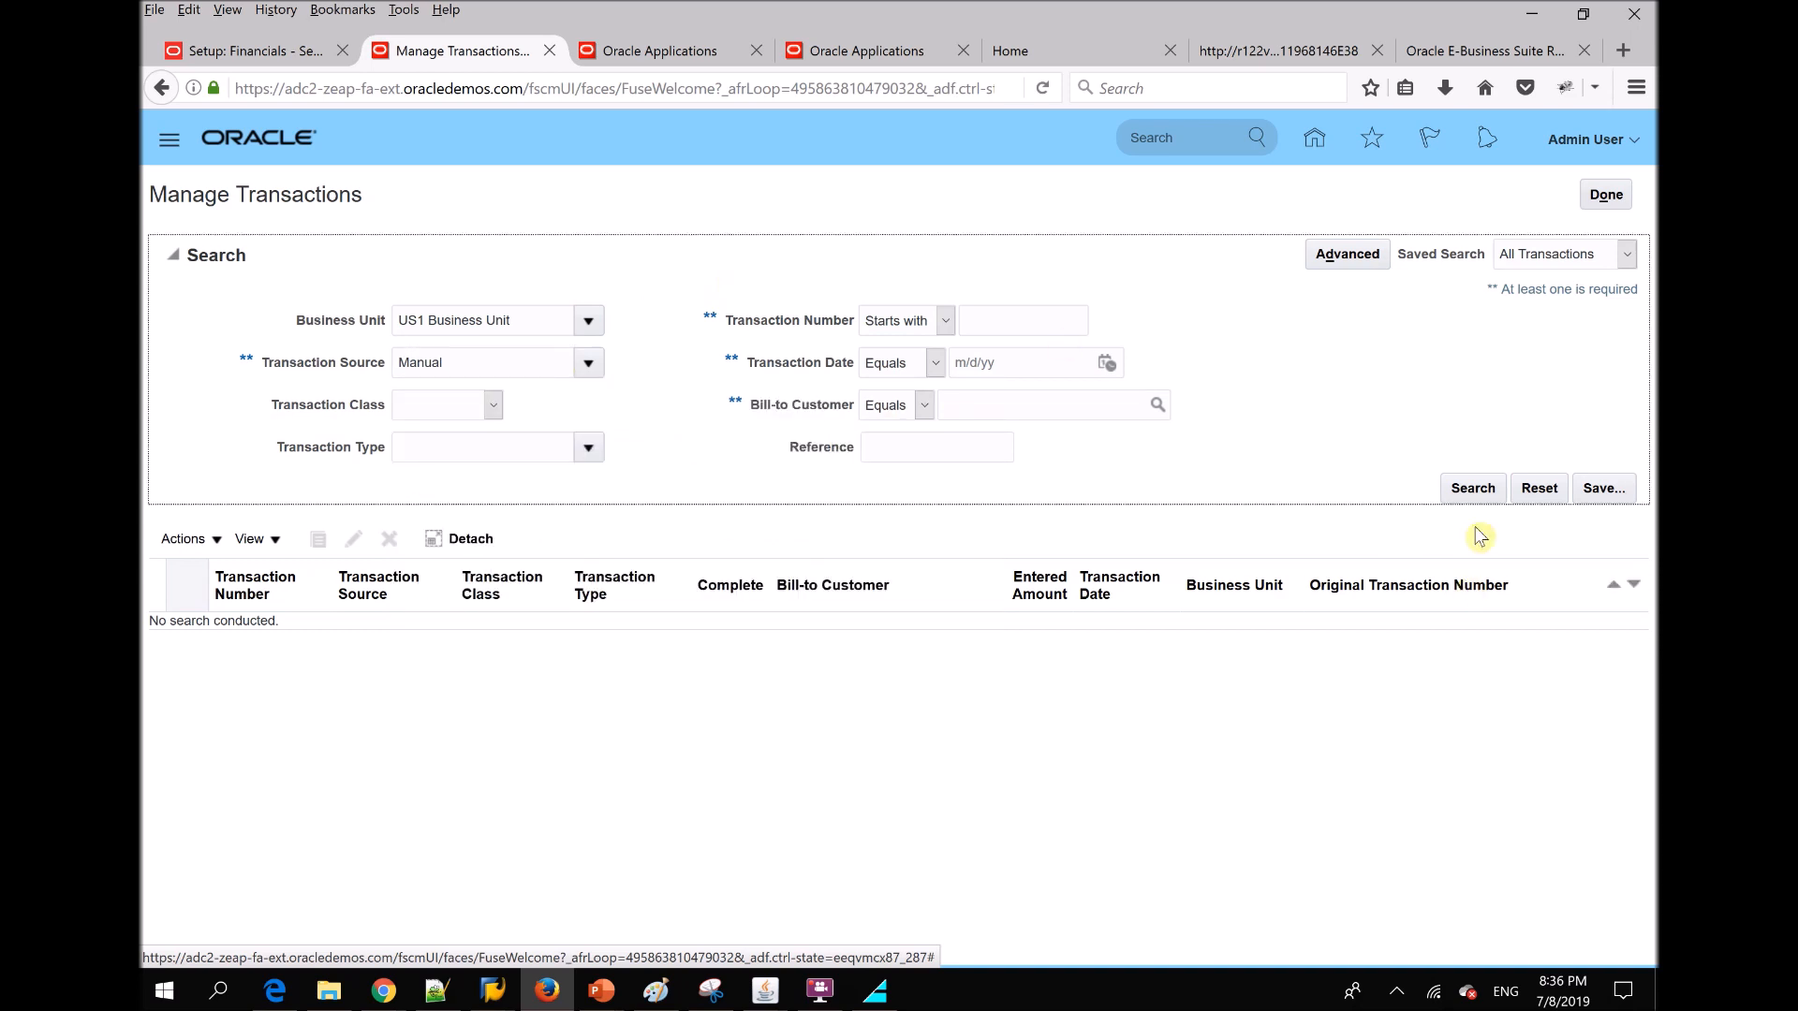
click(1470, 491)
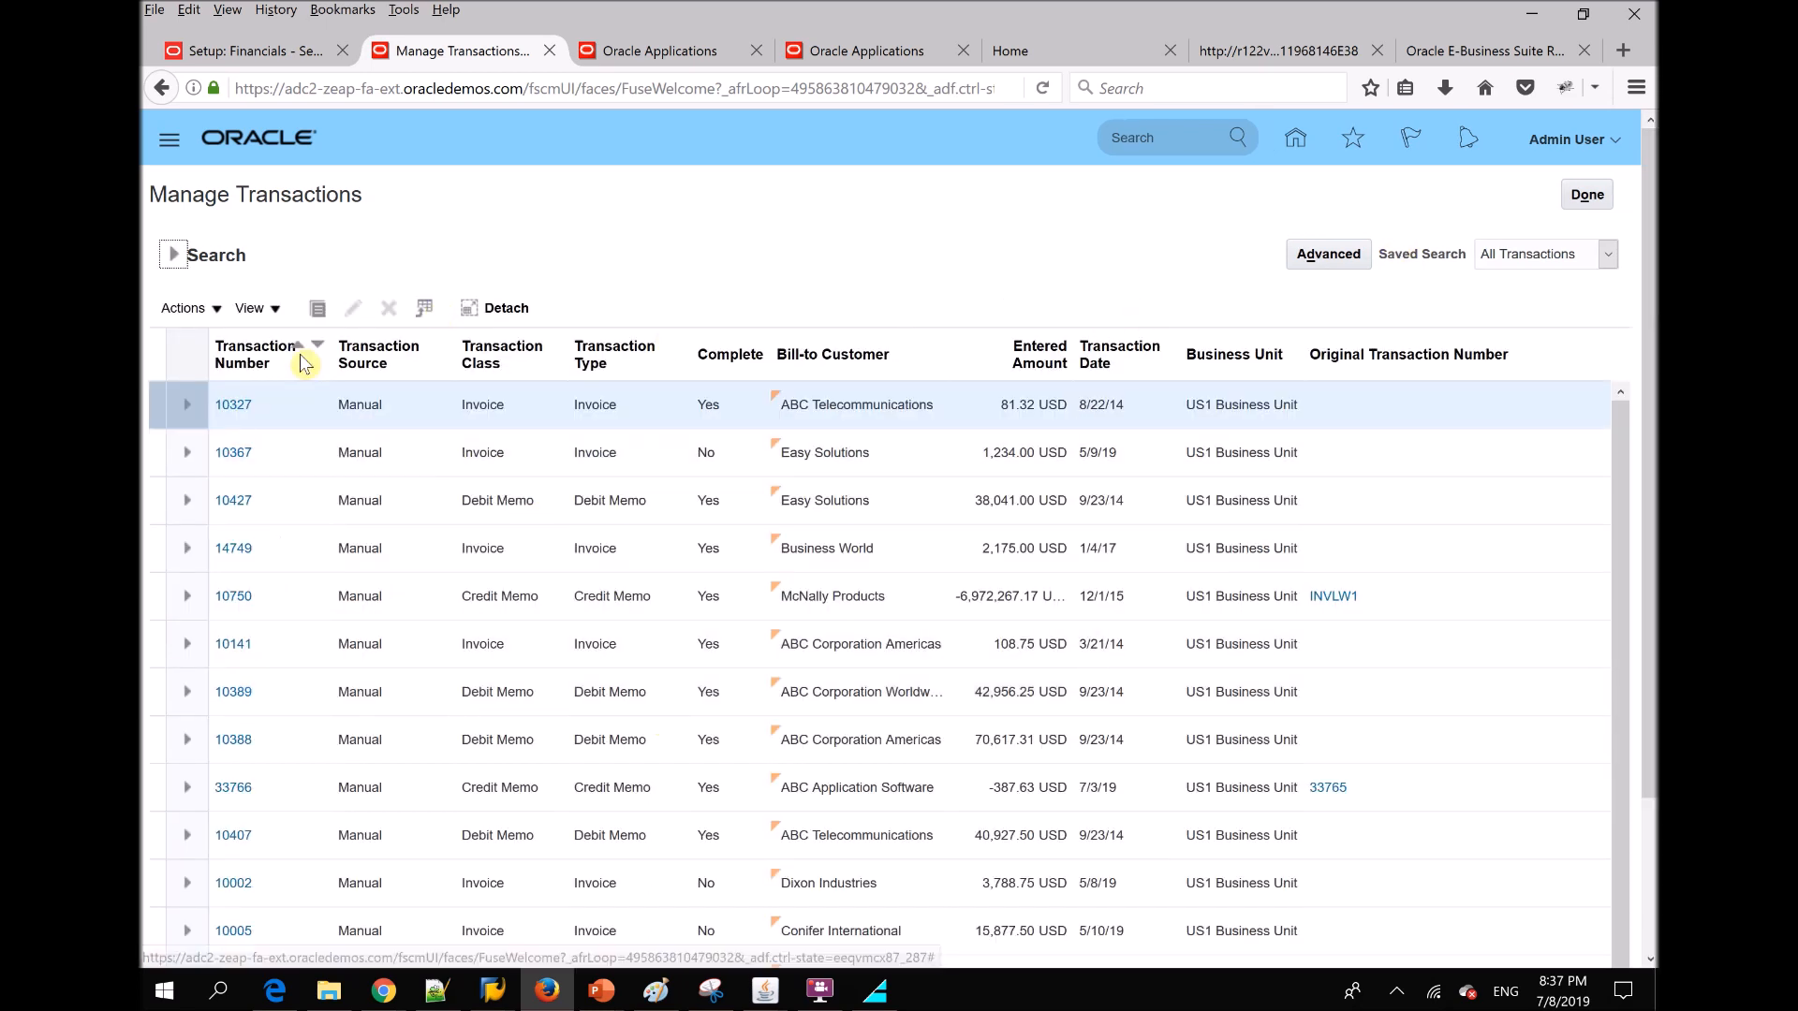
Expand the search criteria, select the Easy Solutions debit memo in the results, and examine the actions available for it
click(173, 264)
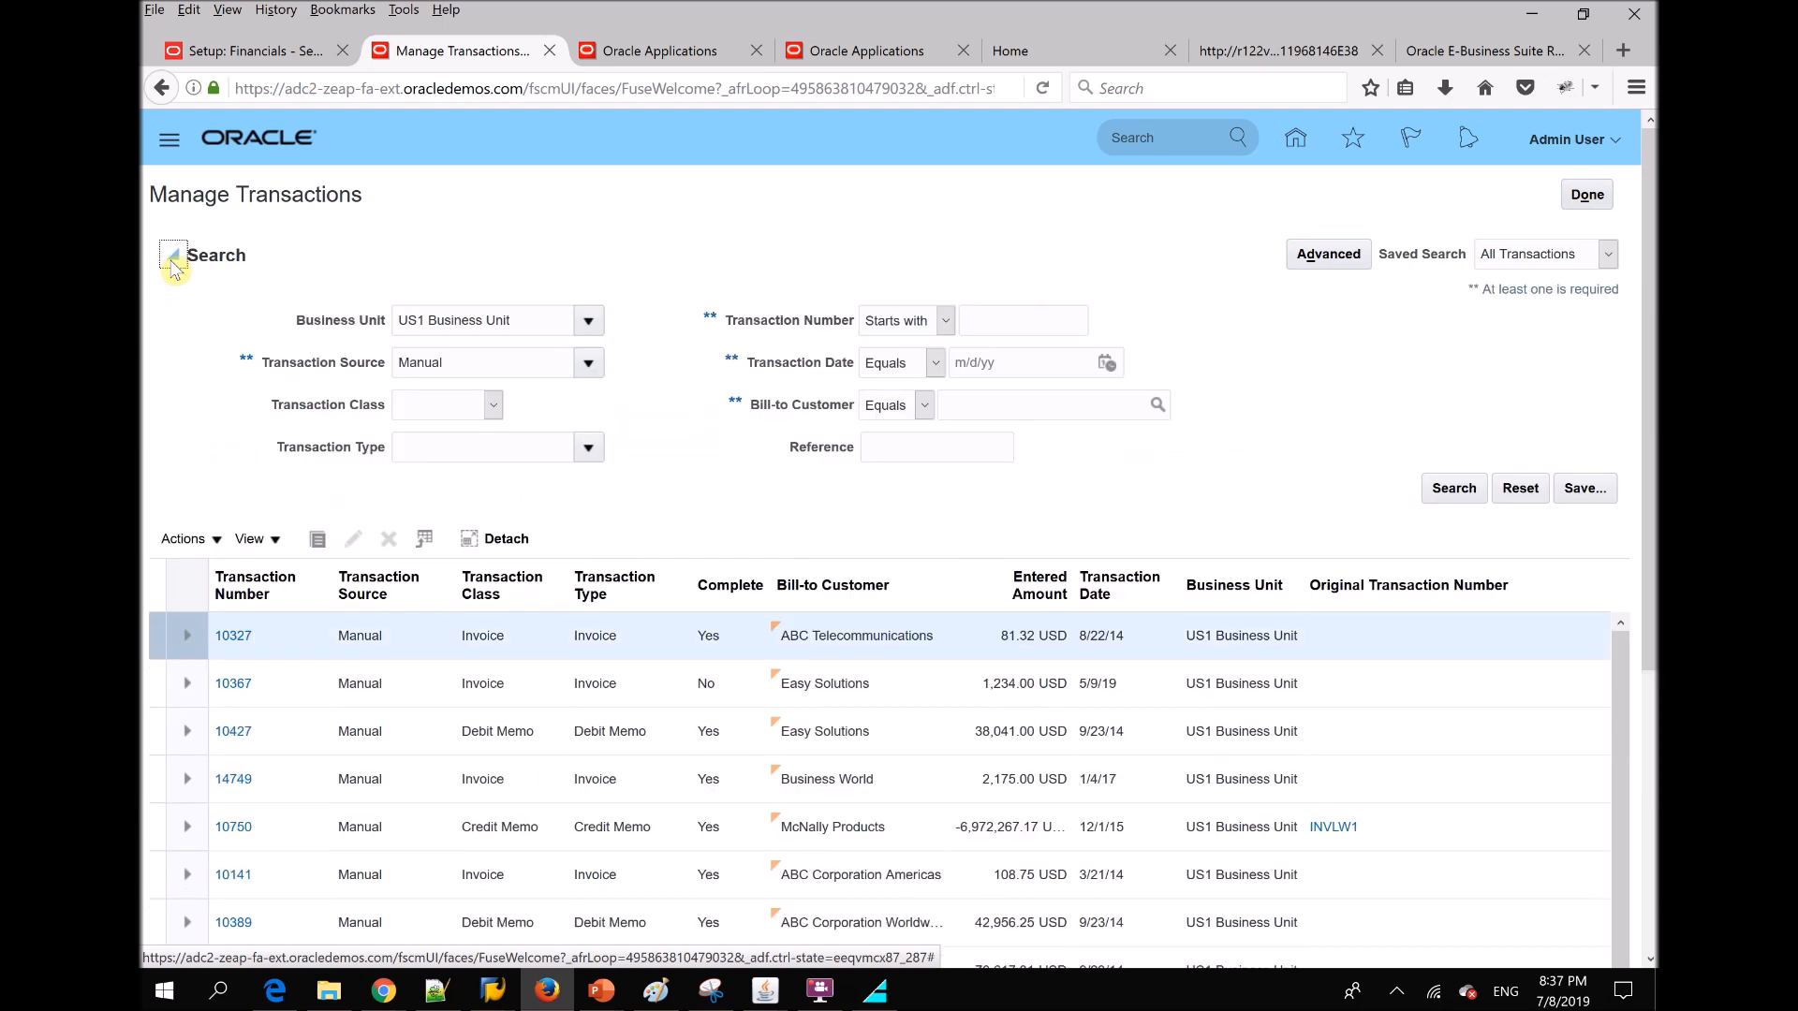
click(171, 629)
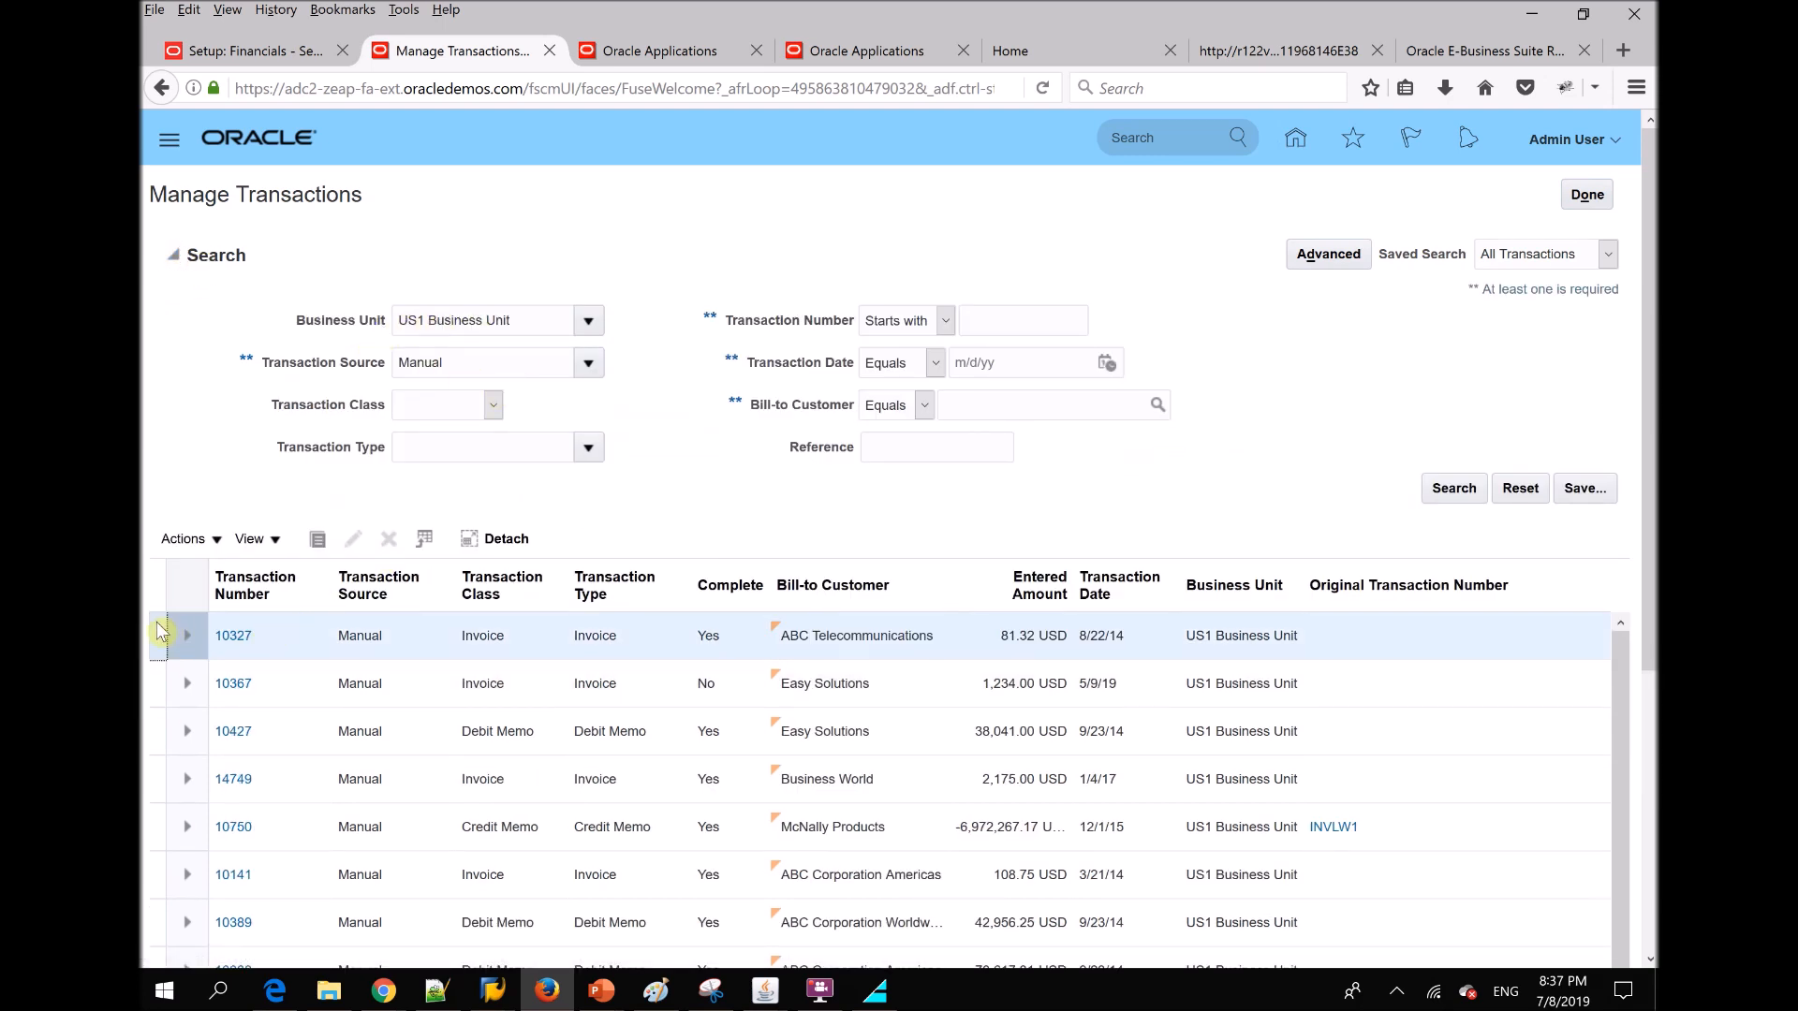
click(159, 732)
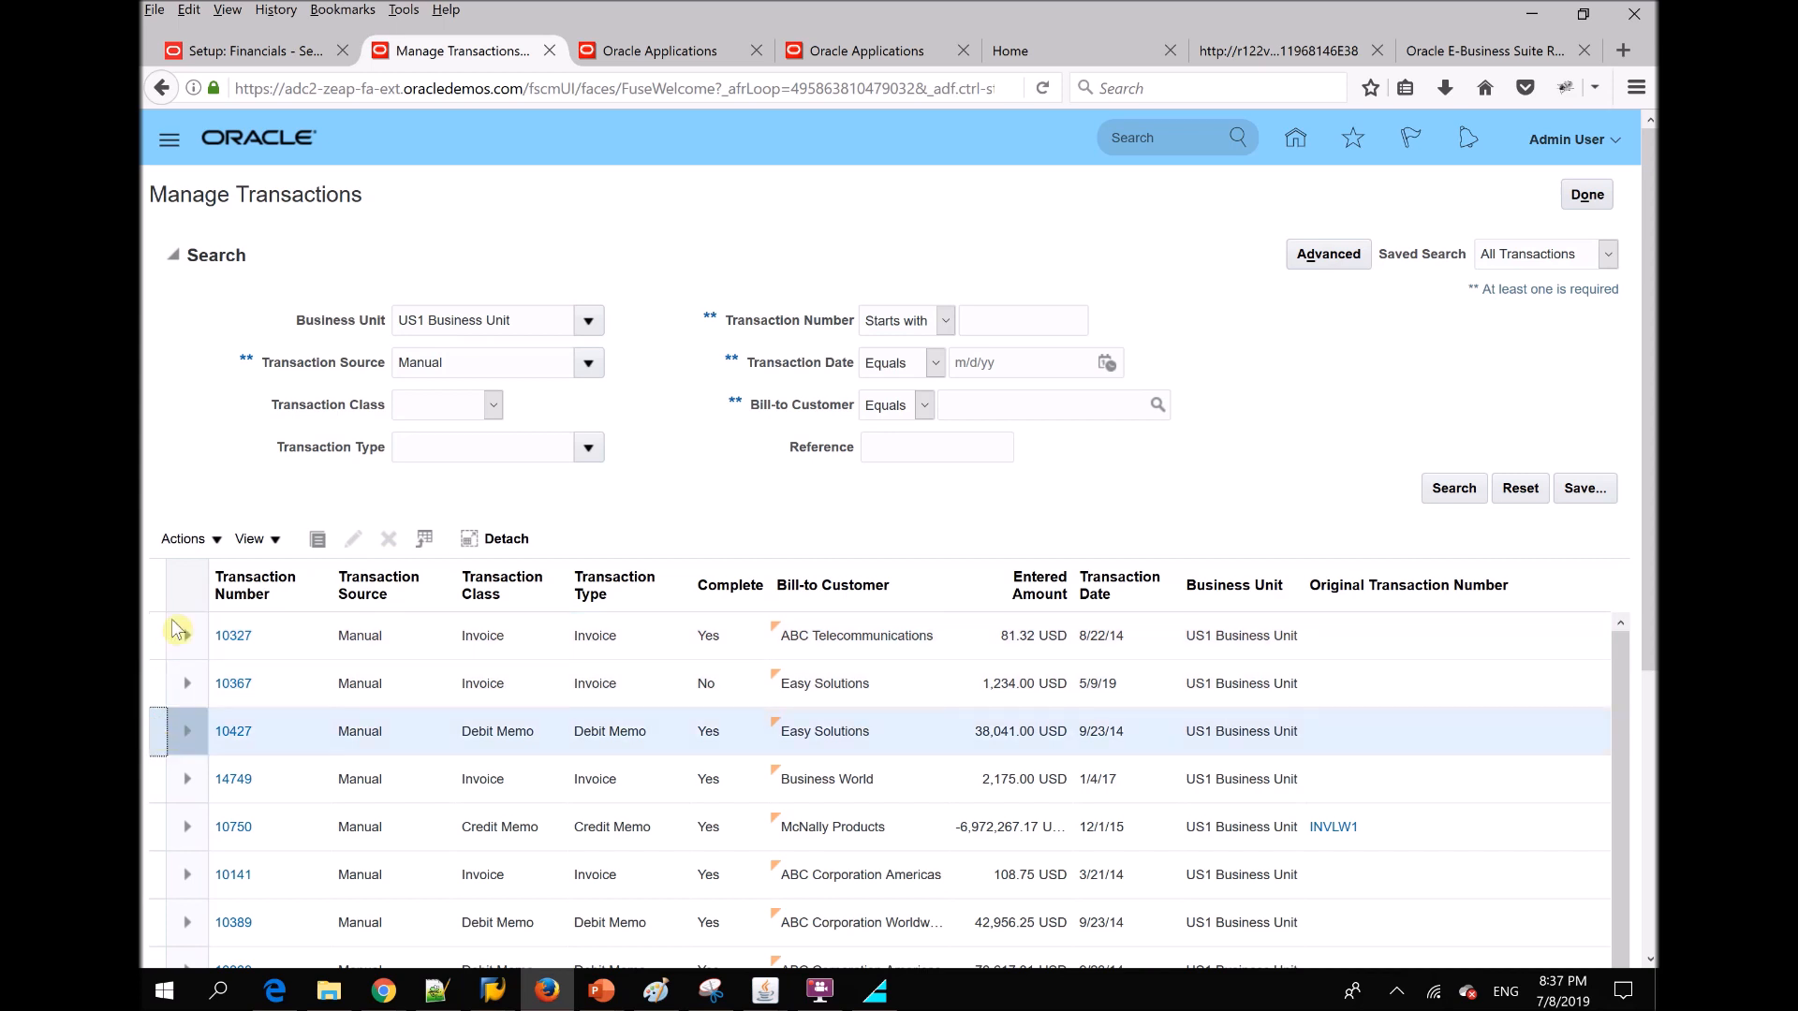
click(182, 543)
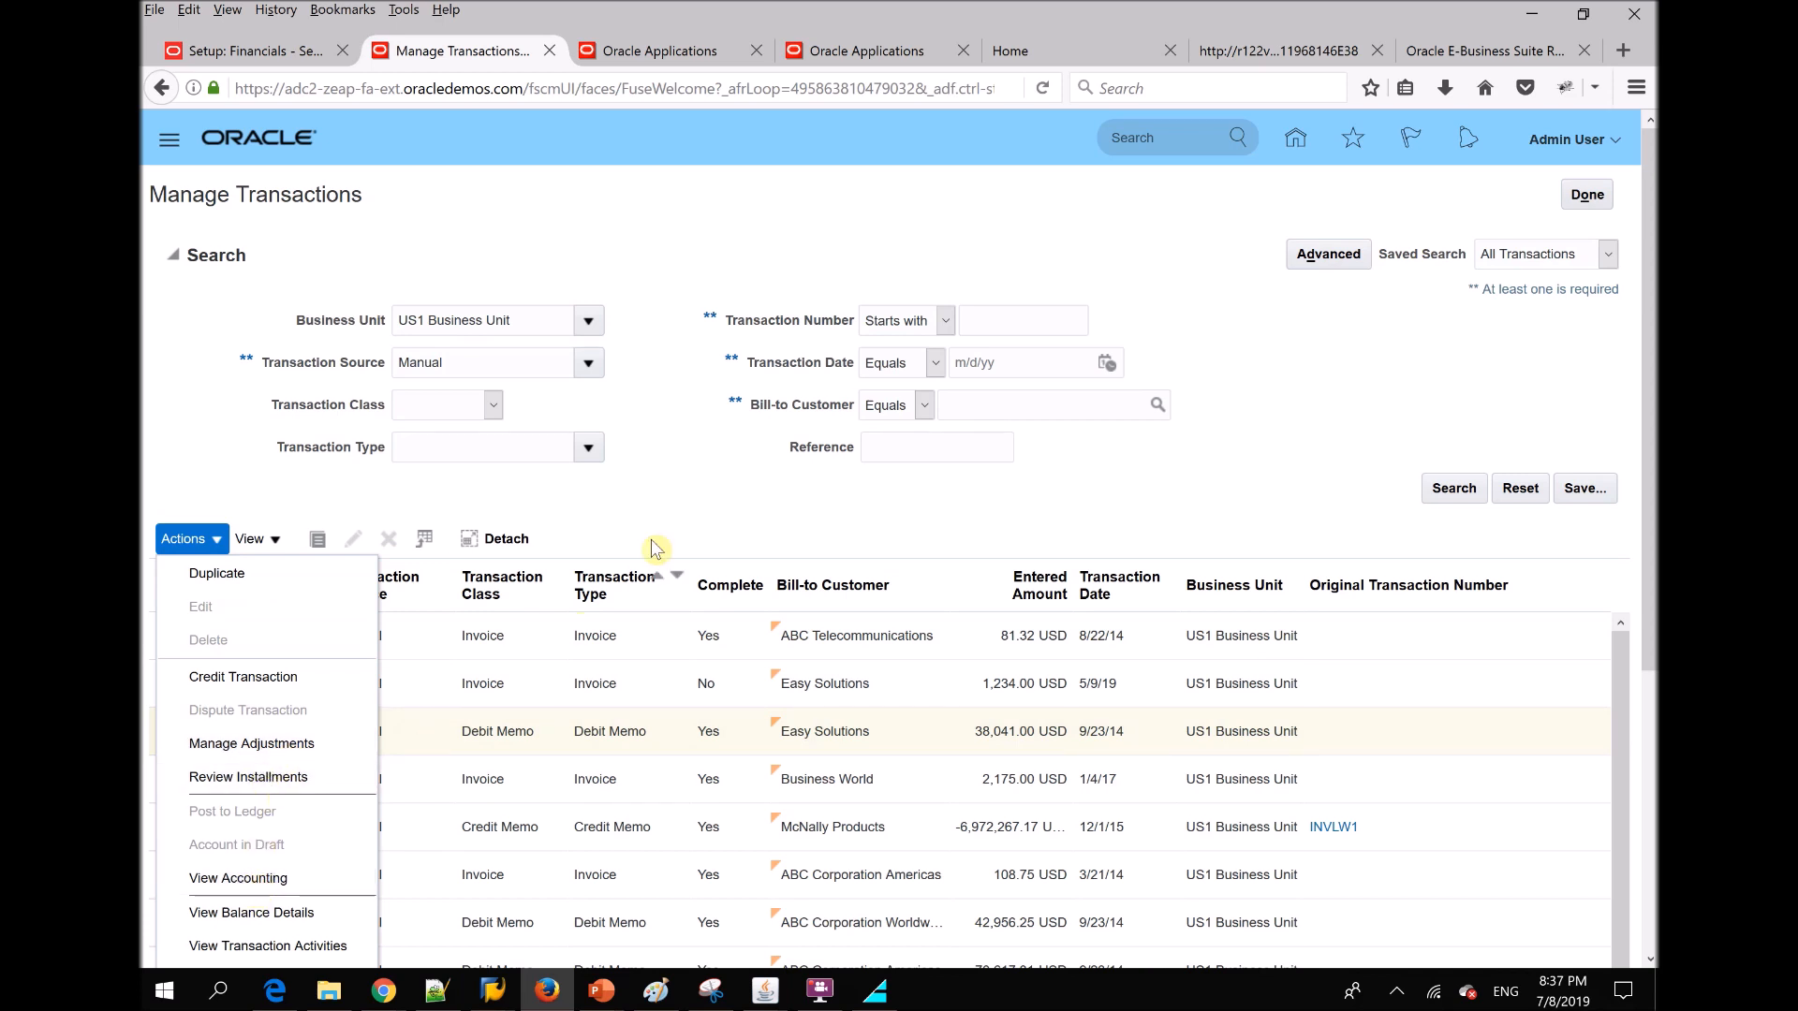
click(669, 503)
Open the first ABC Telecommunications invoice in the results and examine the actions available for it
click(231, 644)
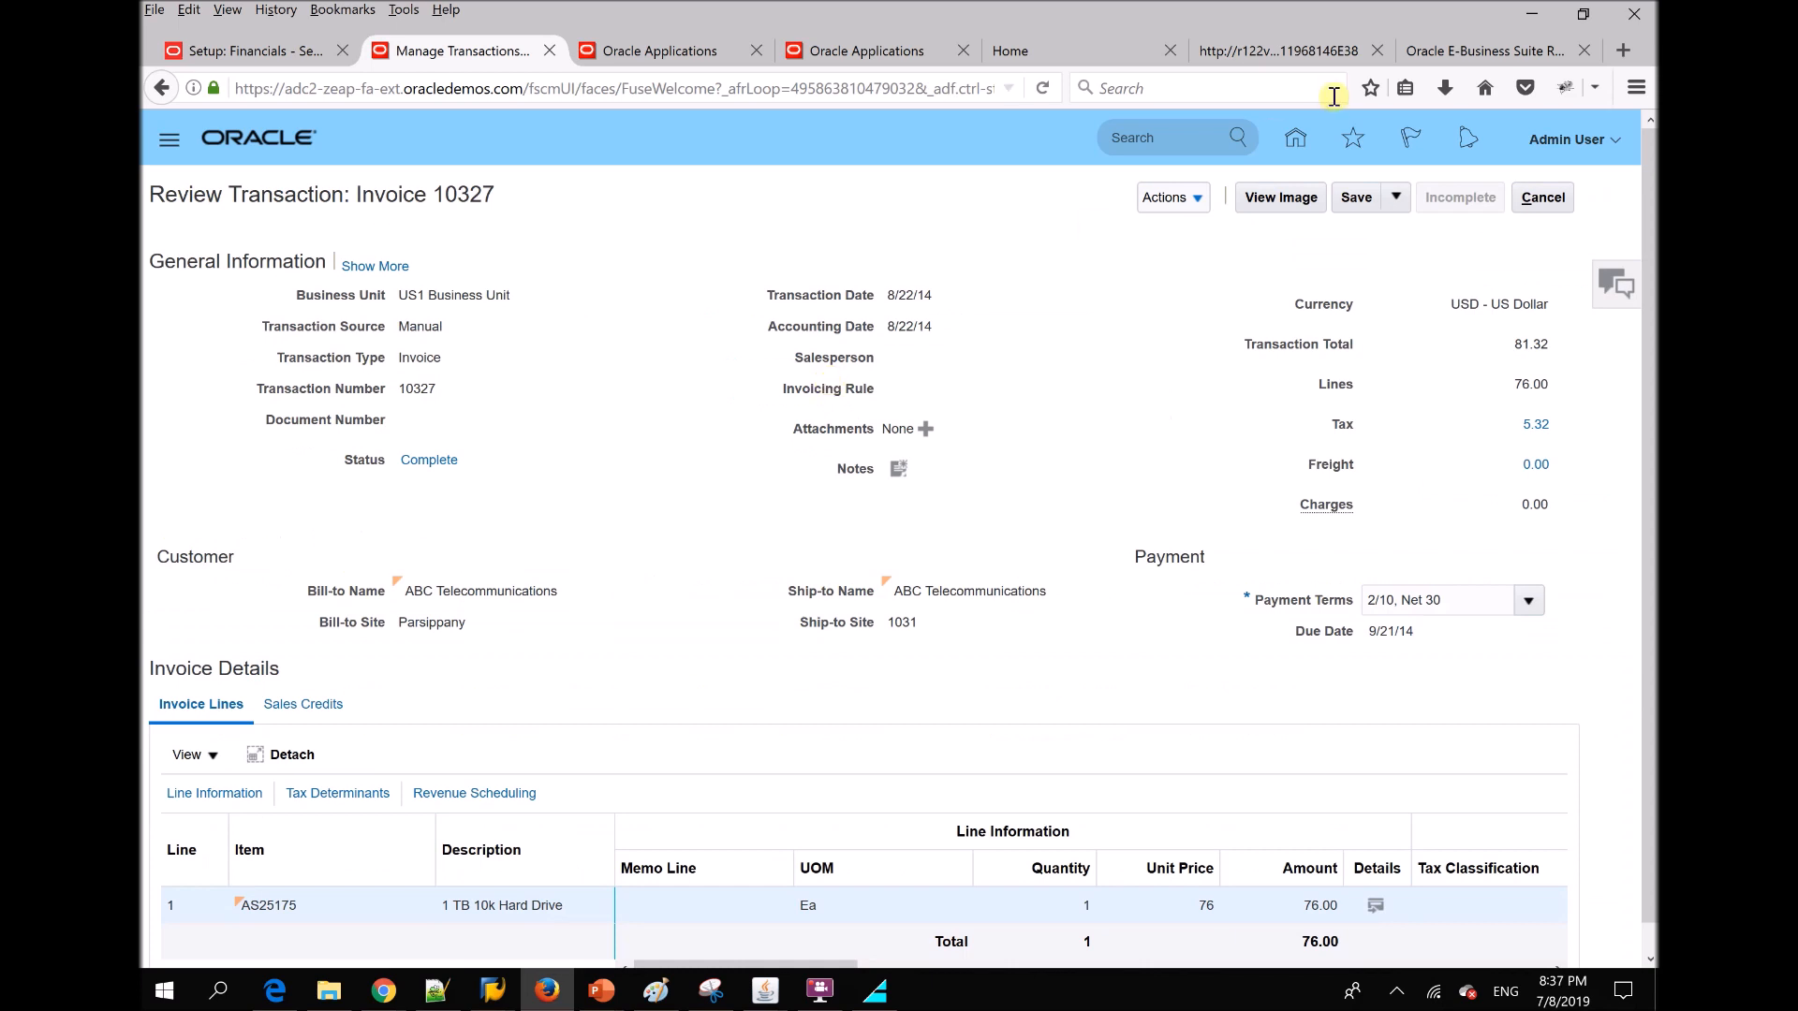
click(1168, 198)
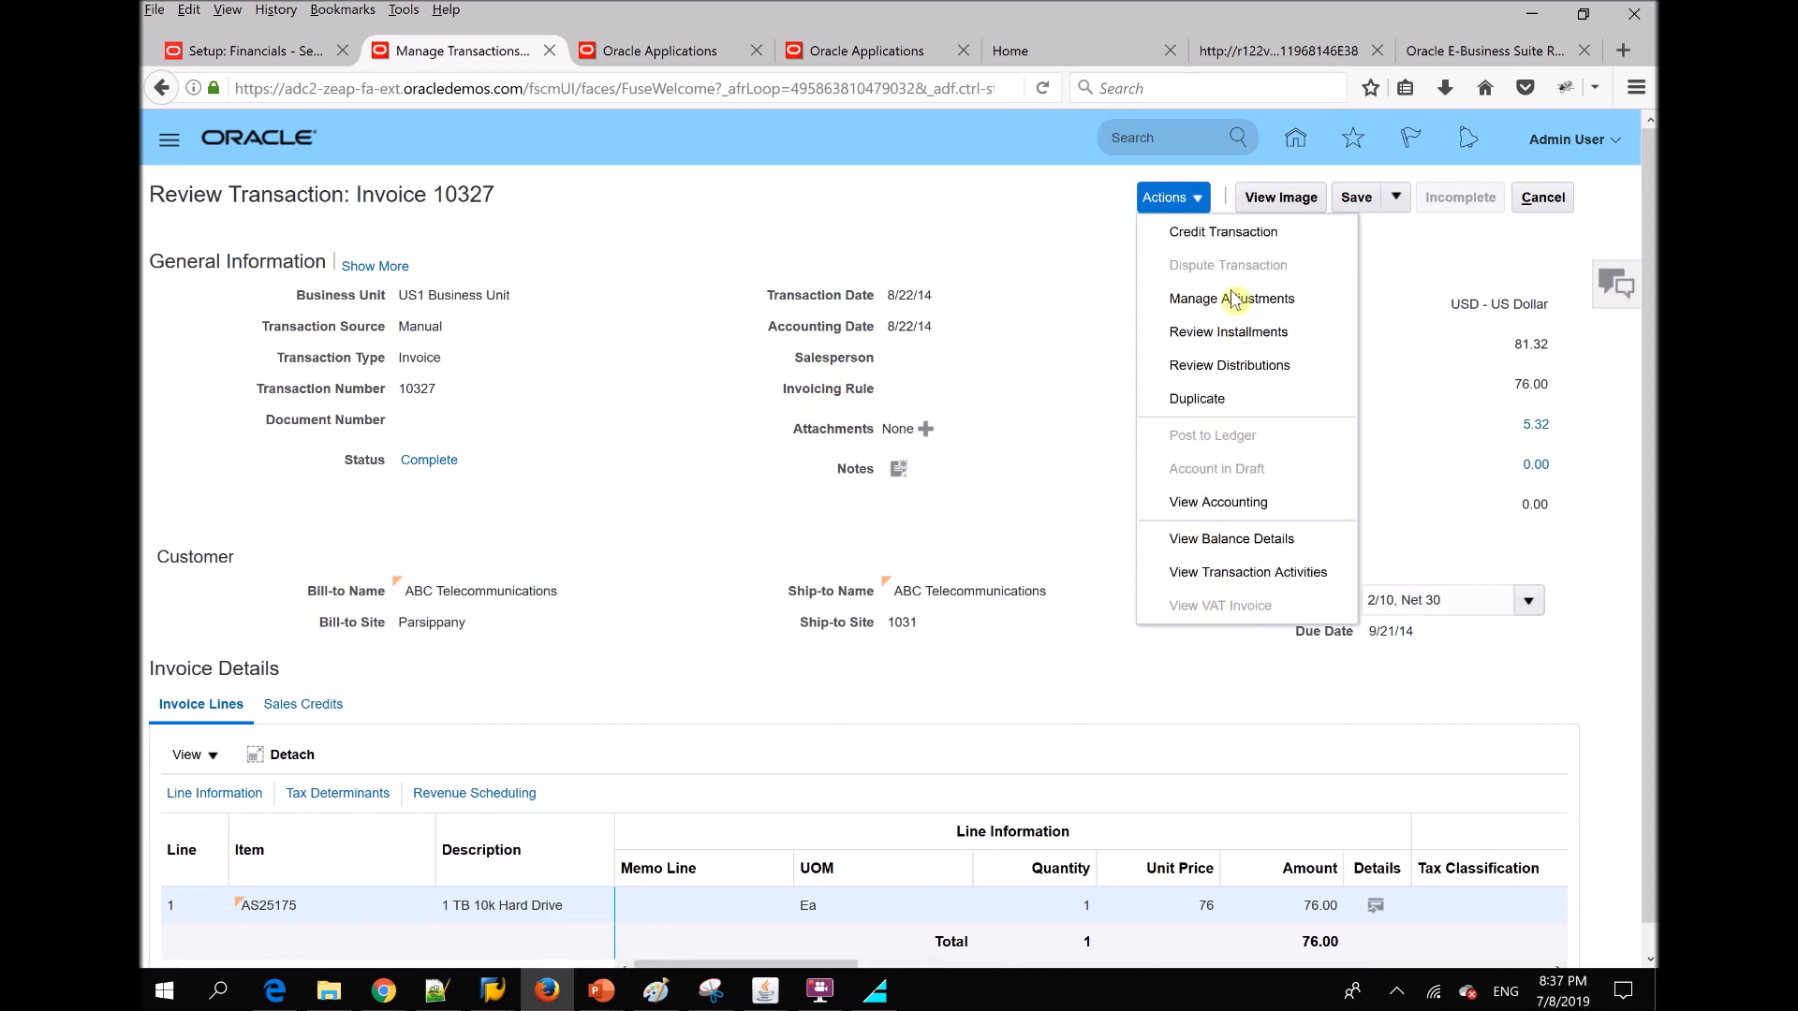
click(1060, 263)
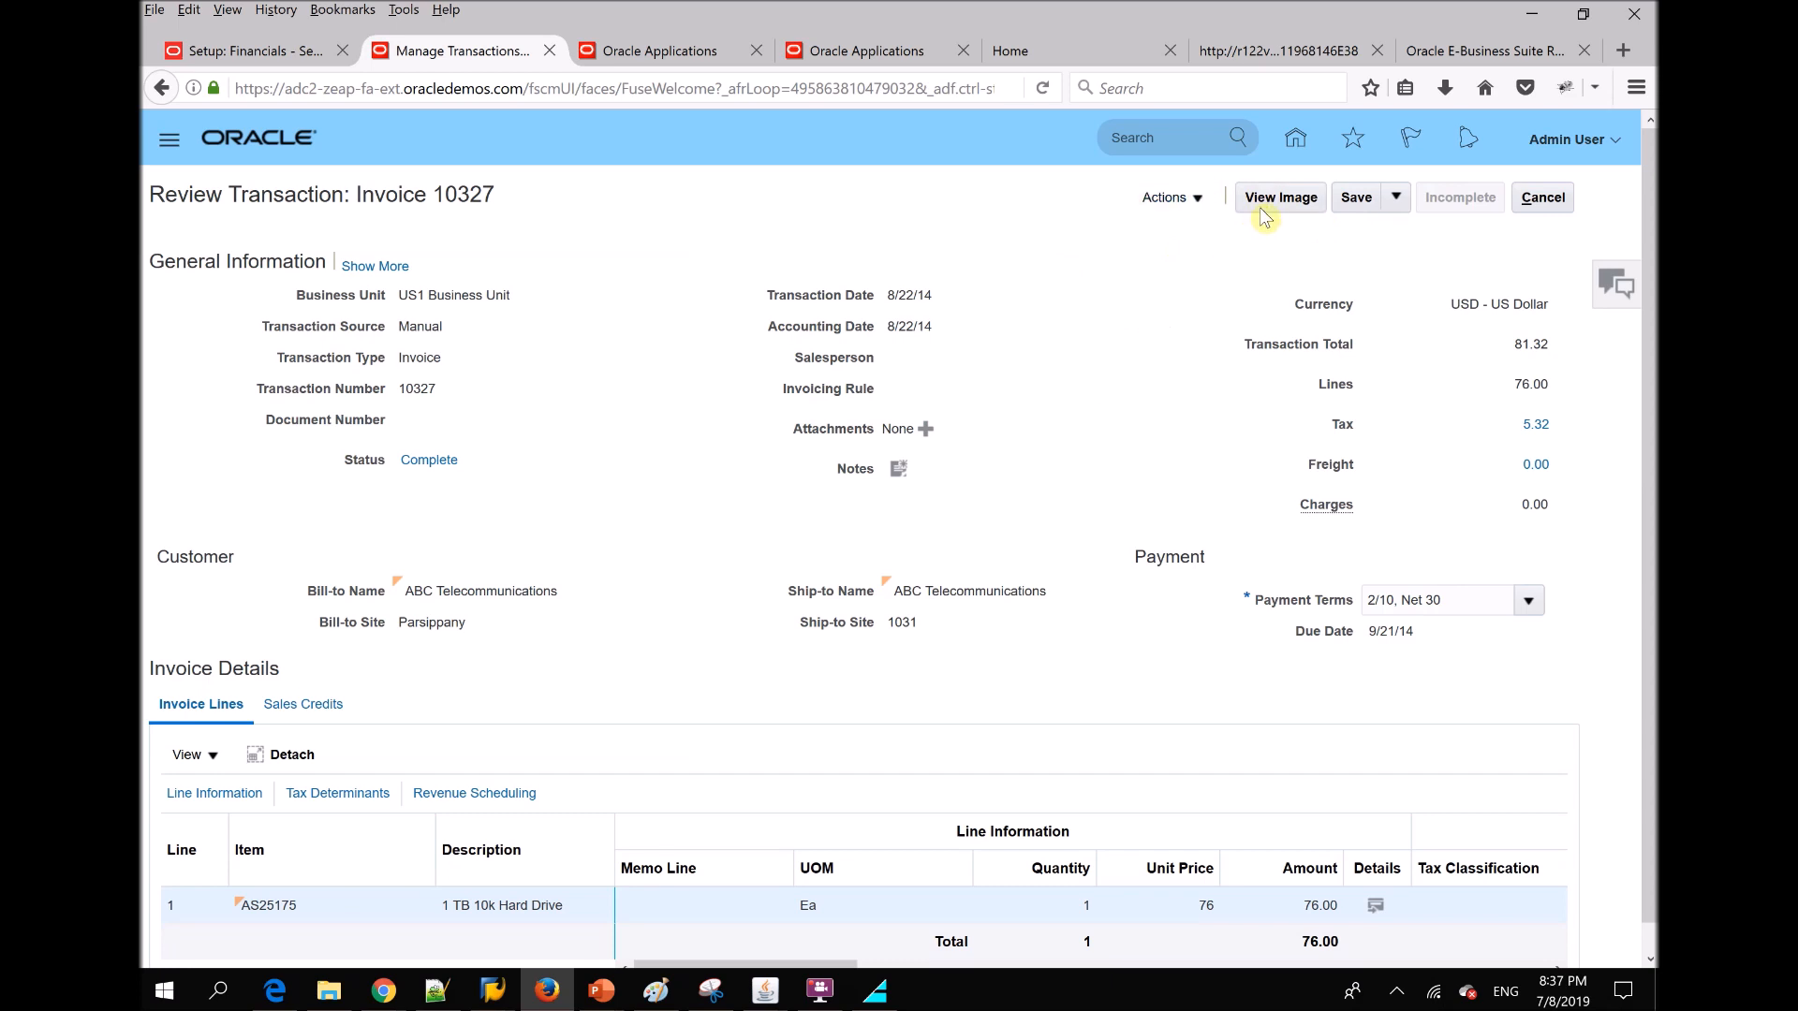
View the image of the ABC Telecommunications invoice and close the viewer
click(1269, 201)
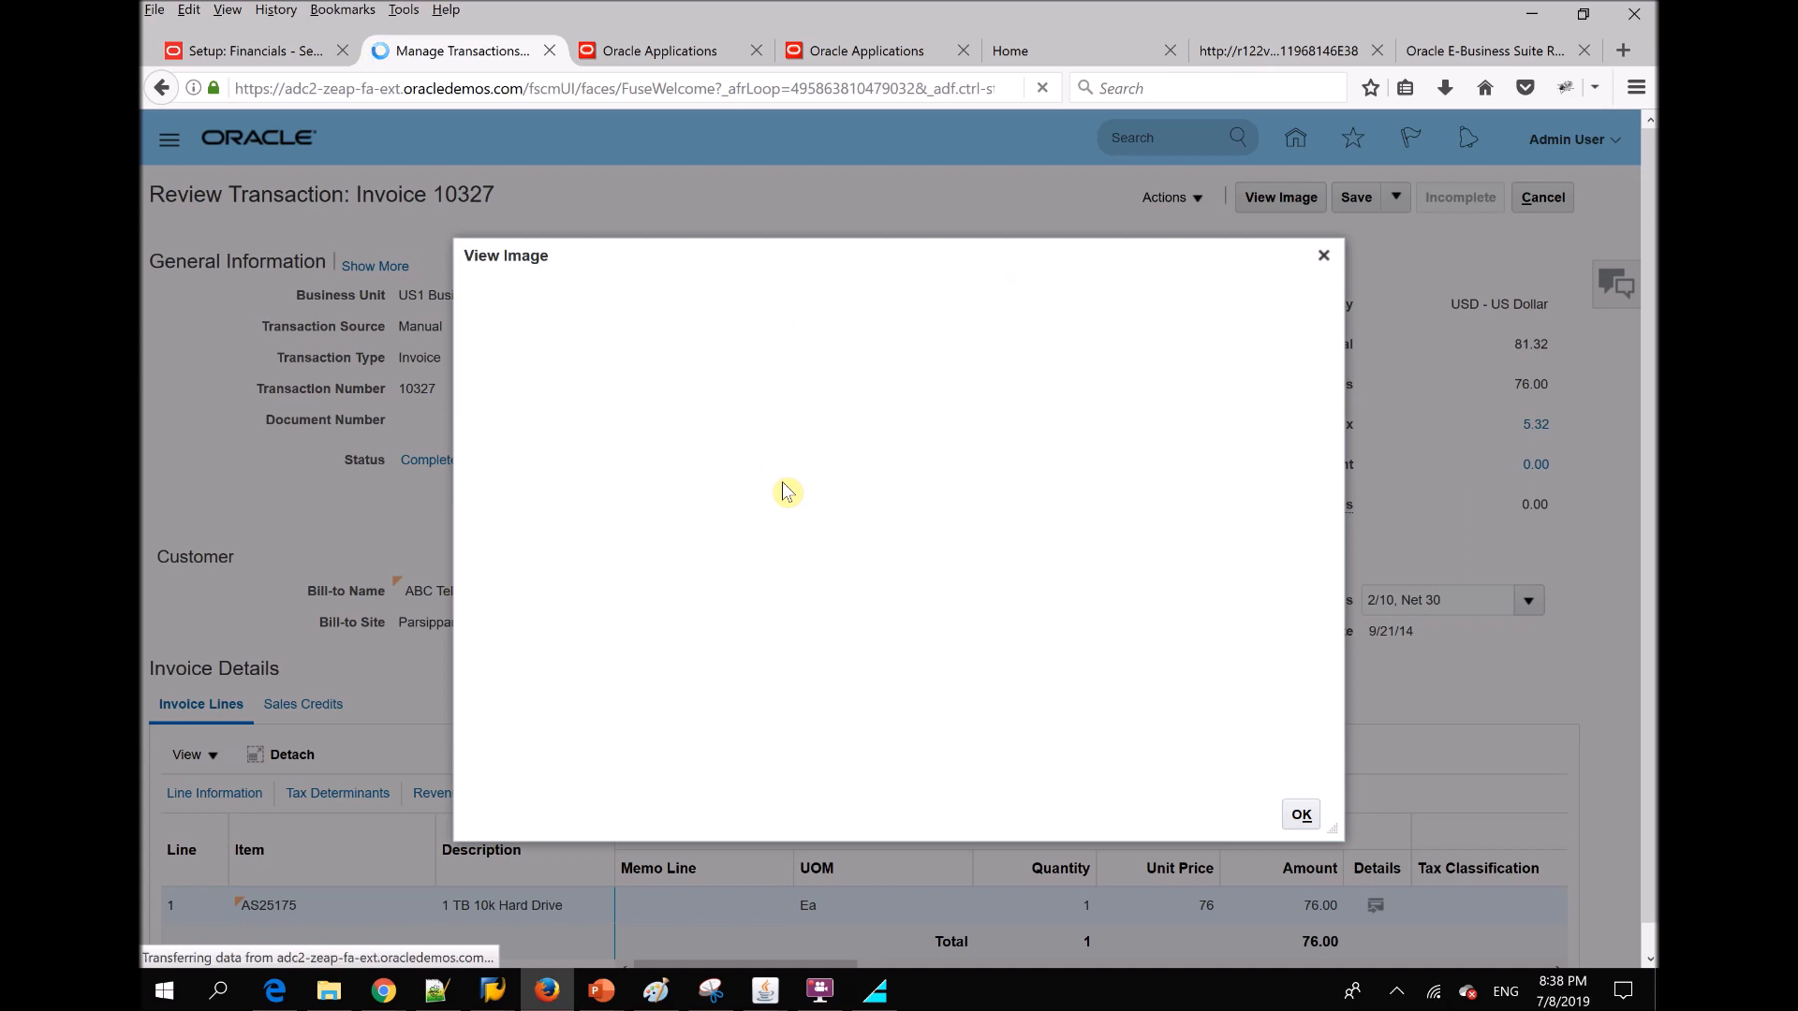
drag(1334, 421, 1334, 318)
click(1324, 256)
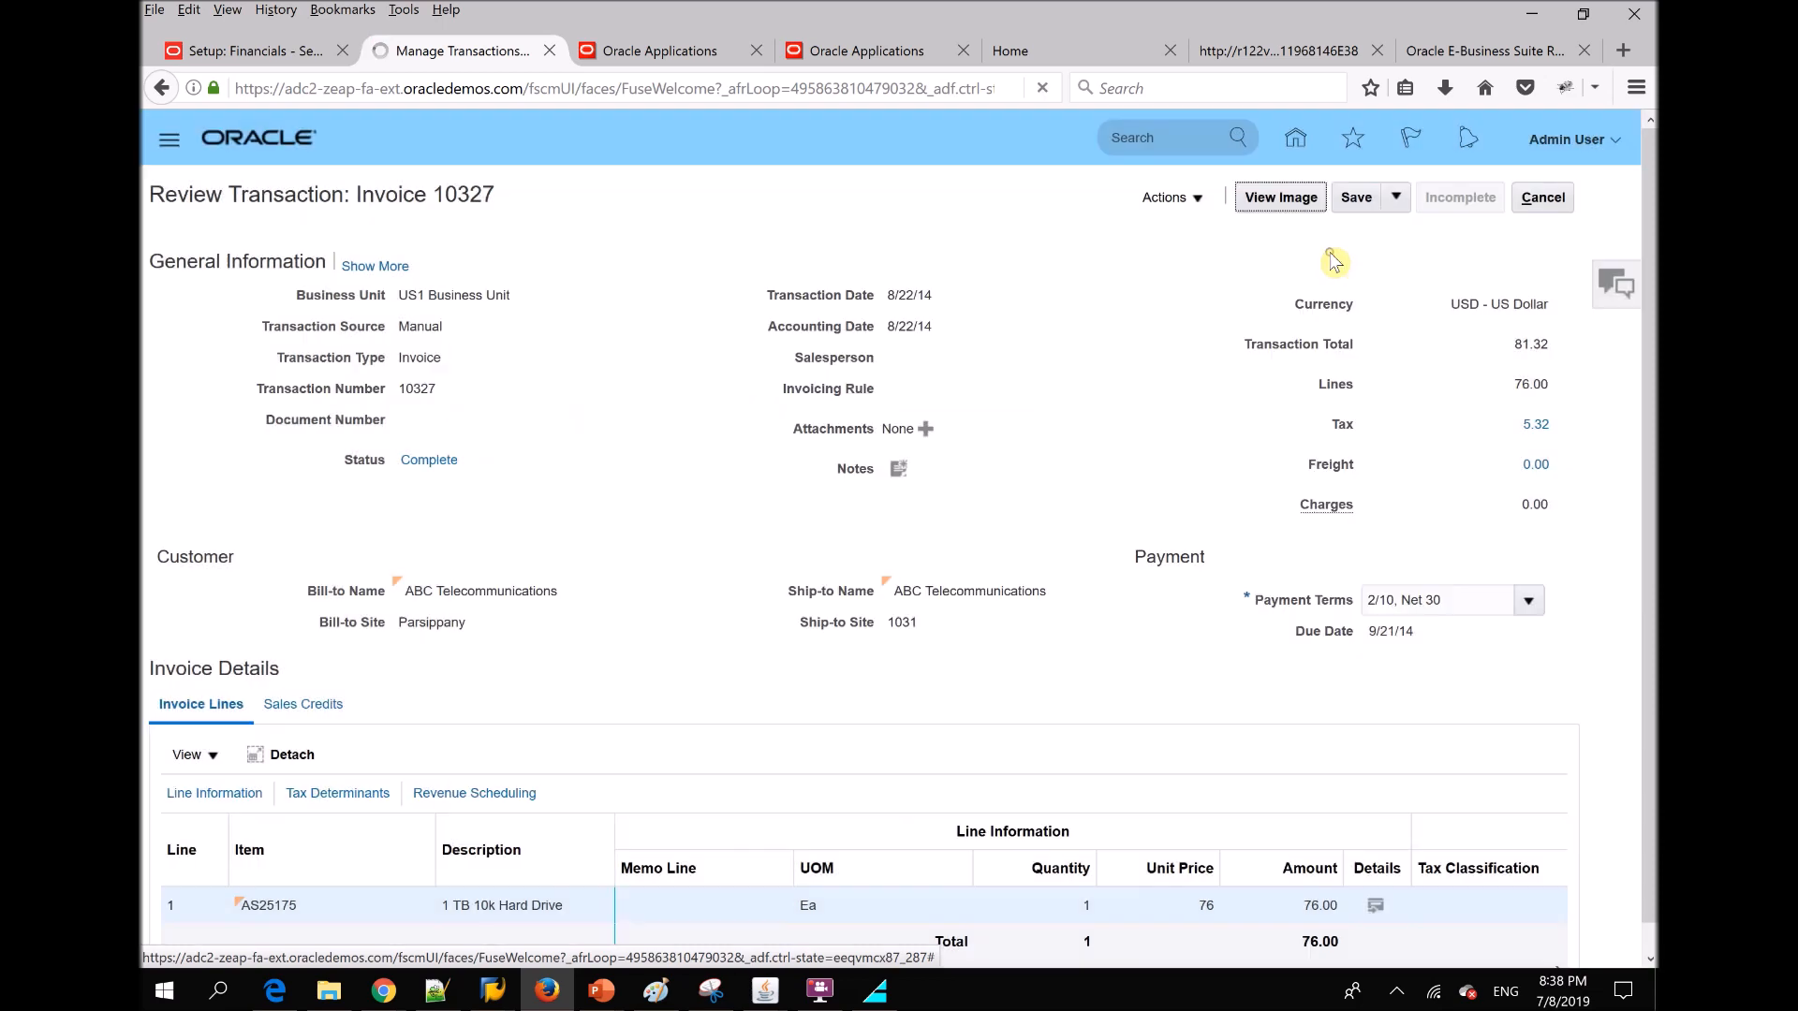
Show the invoice's full general information and examine its business unit, transaction source and transaction type
click(375, 266)
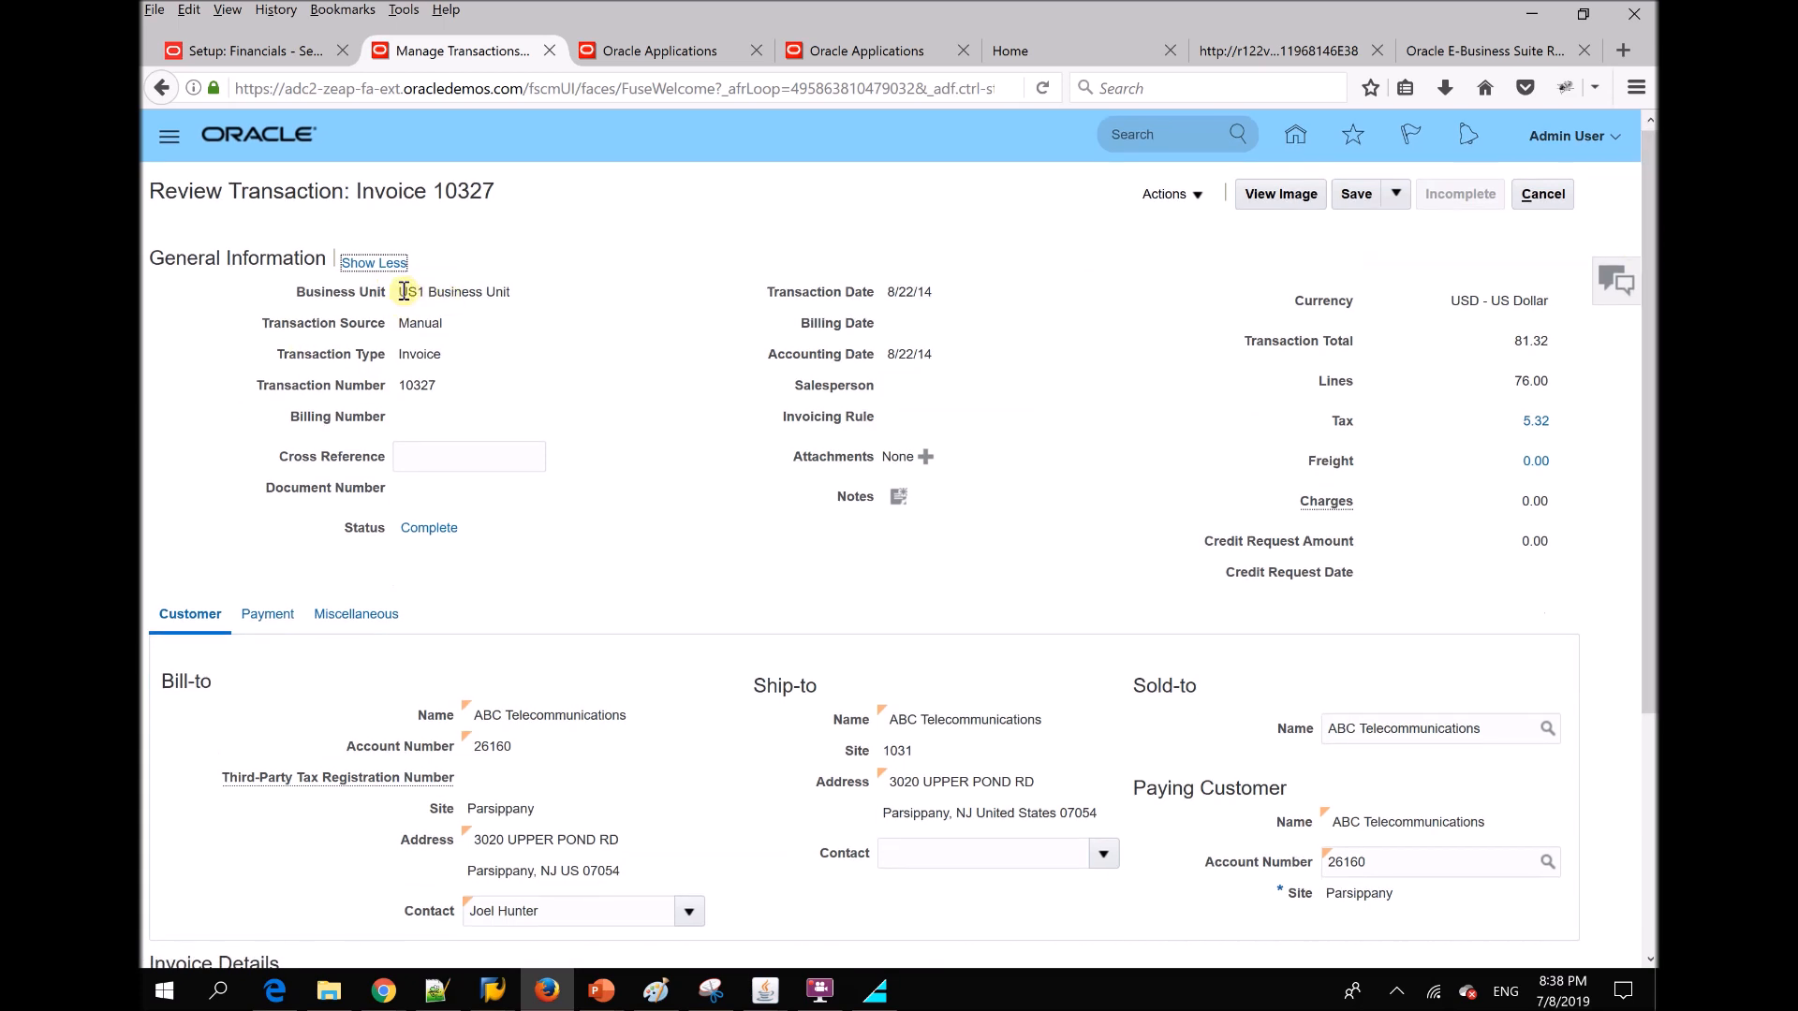
drag(402, 291, 518, 302)
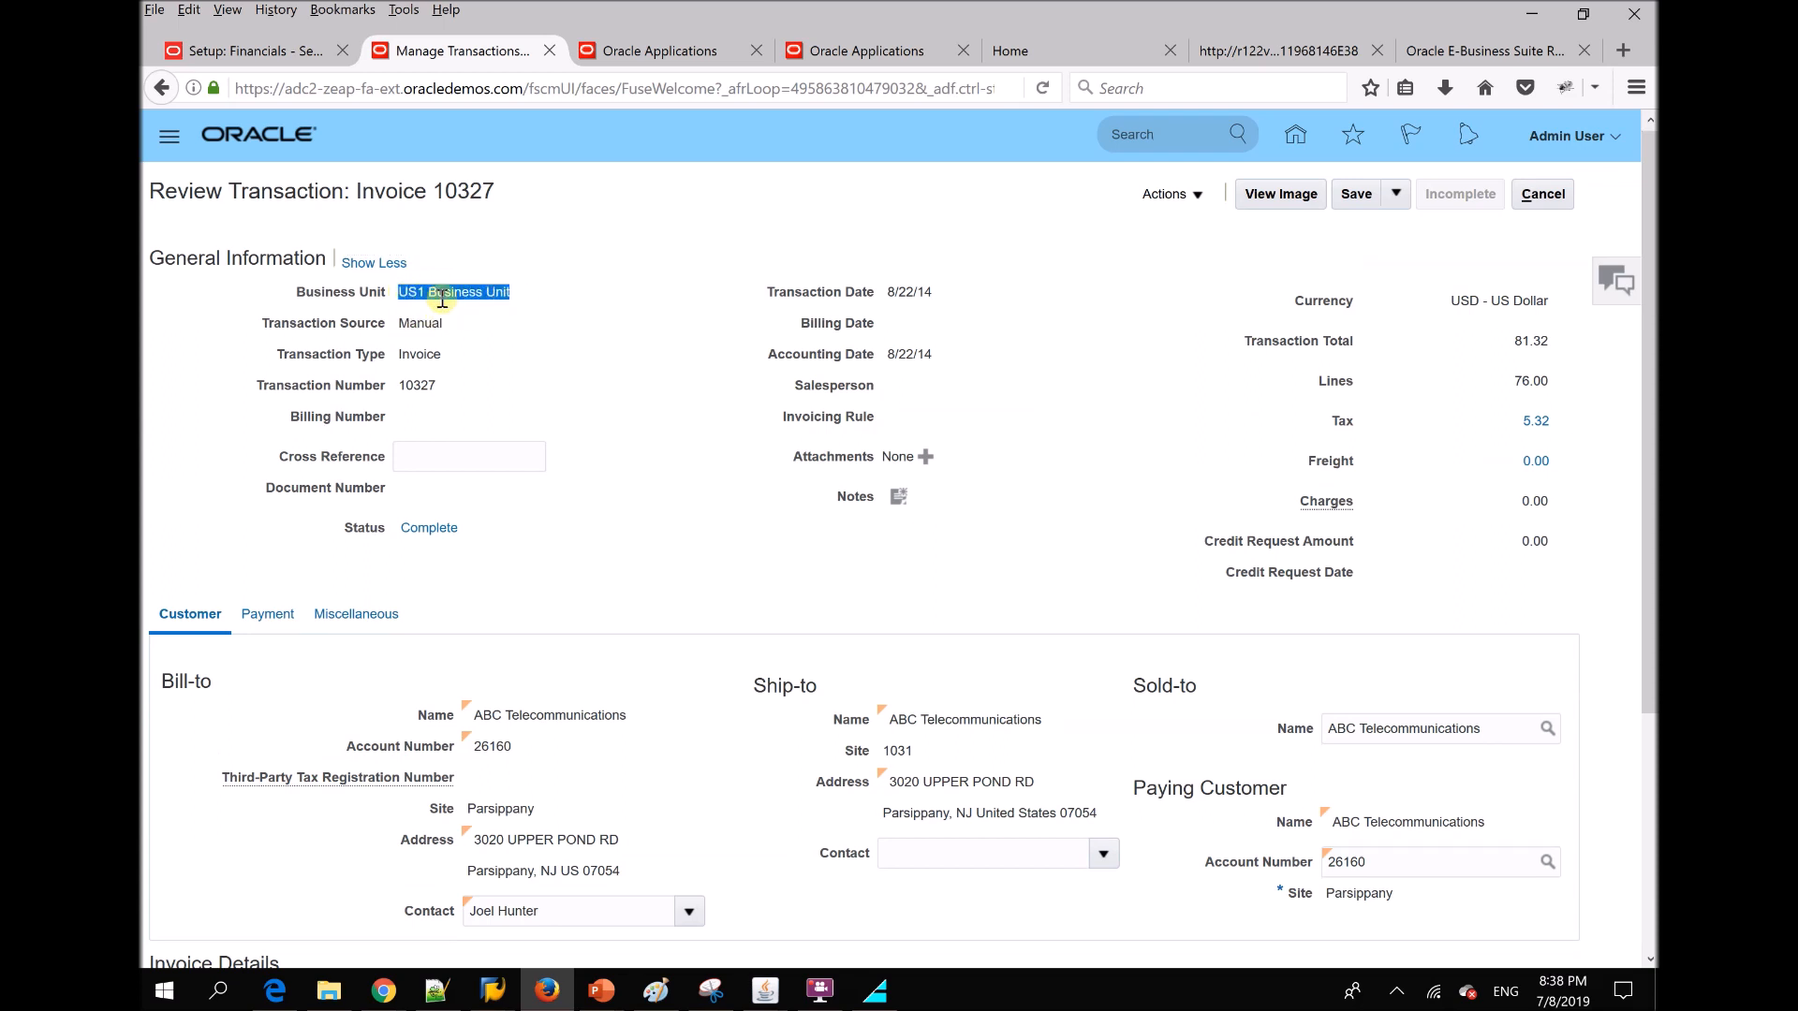
click(421, 321)
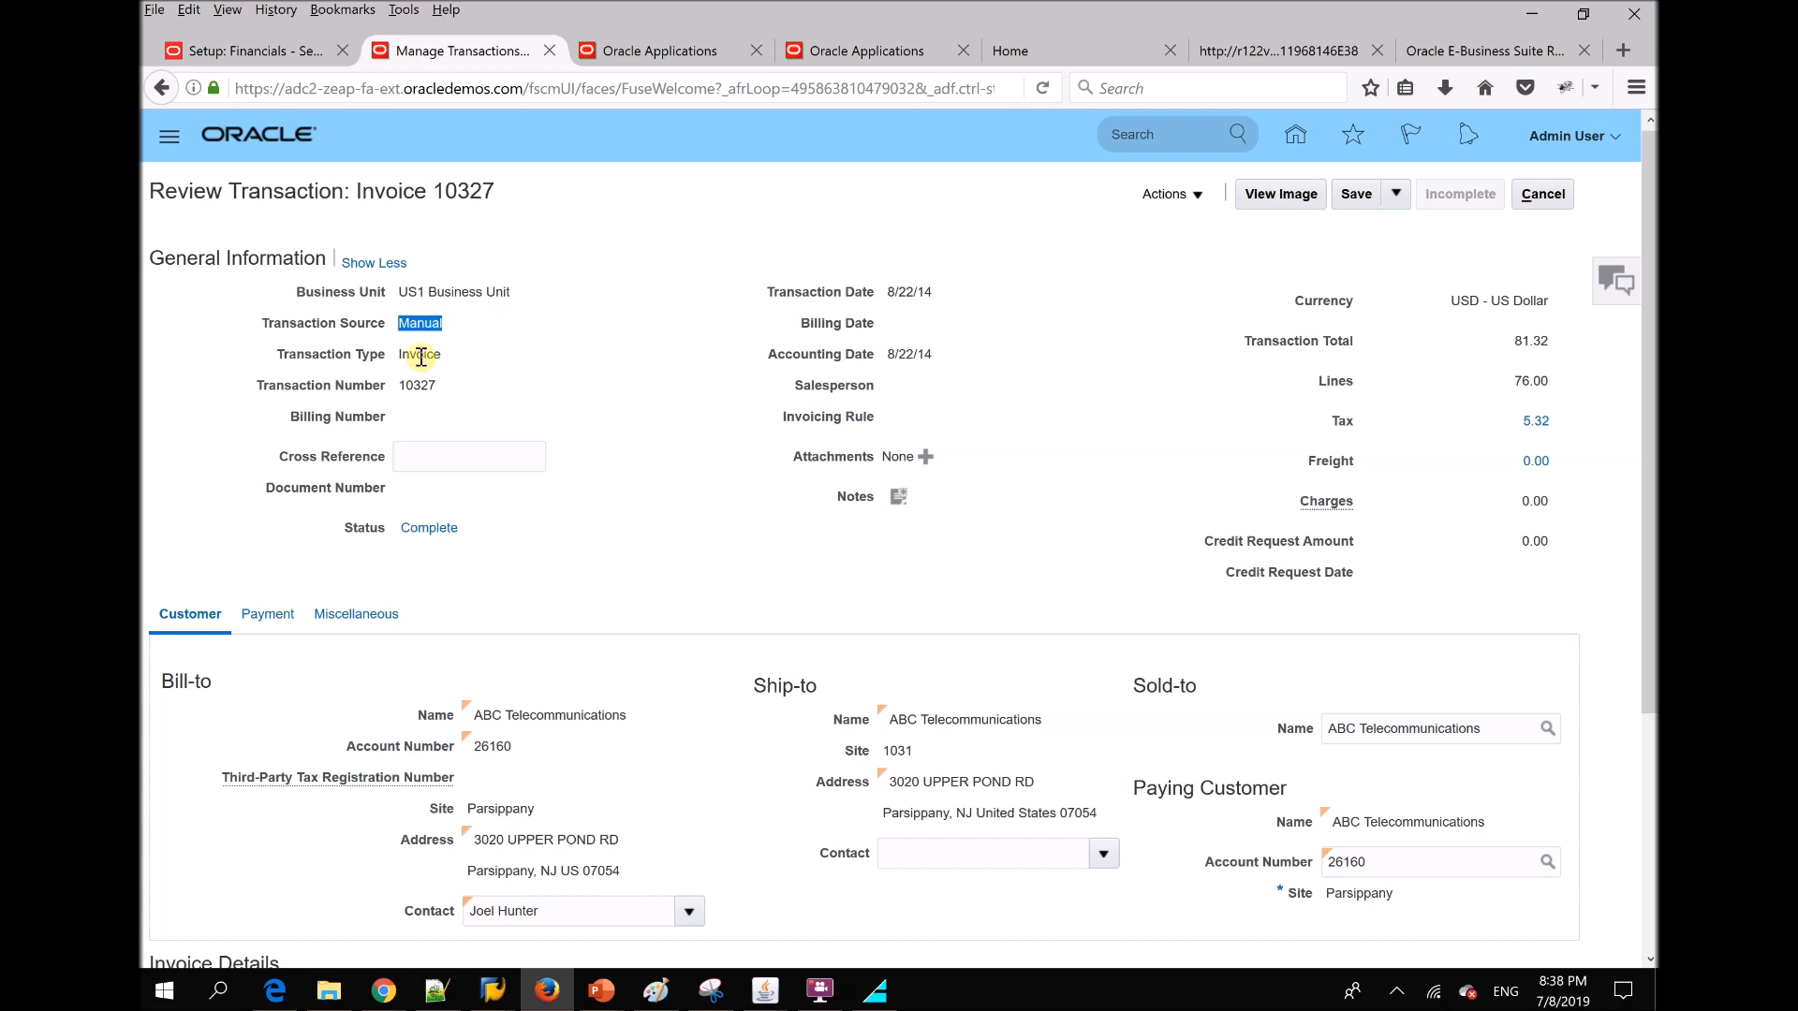
click(419, 356)
Leave the invoice review without saving and finish Manage Transactions to return to the Billing work area
click(1552, 200)
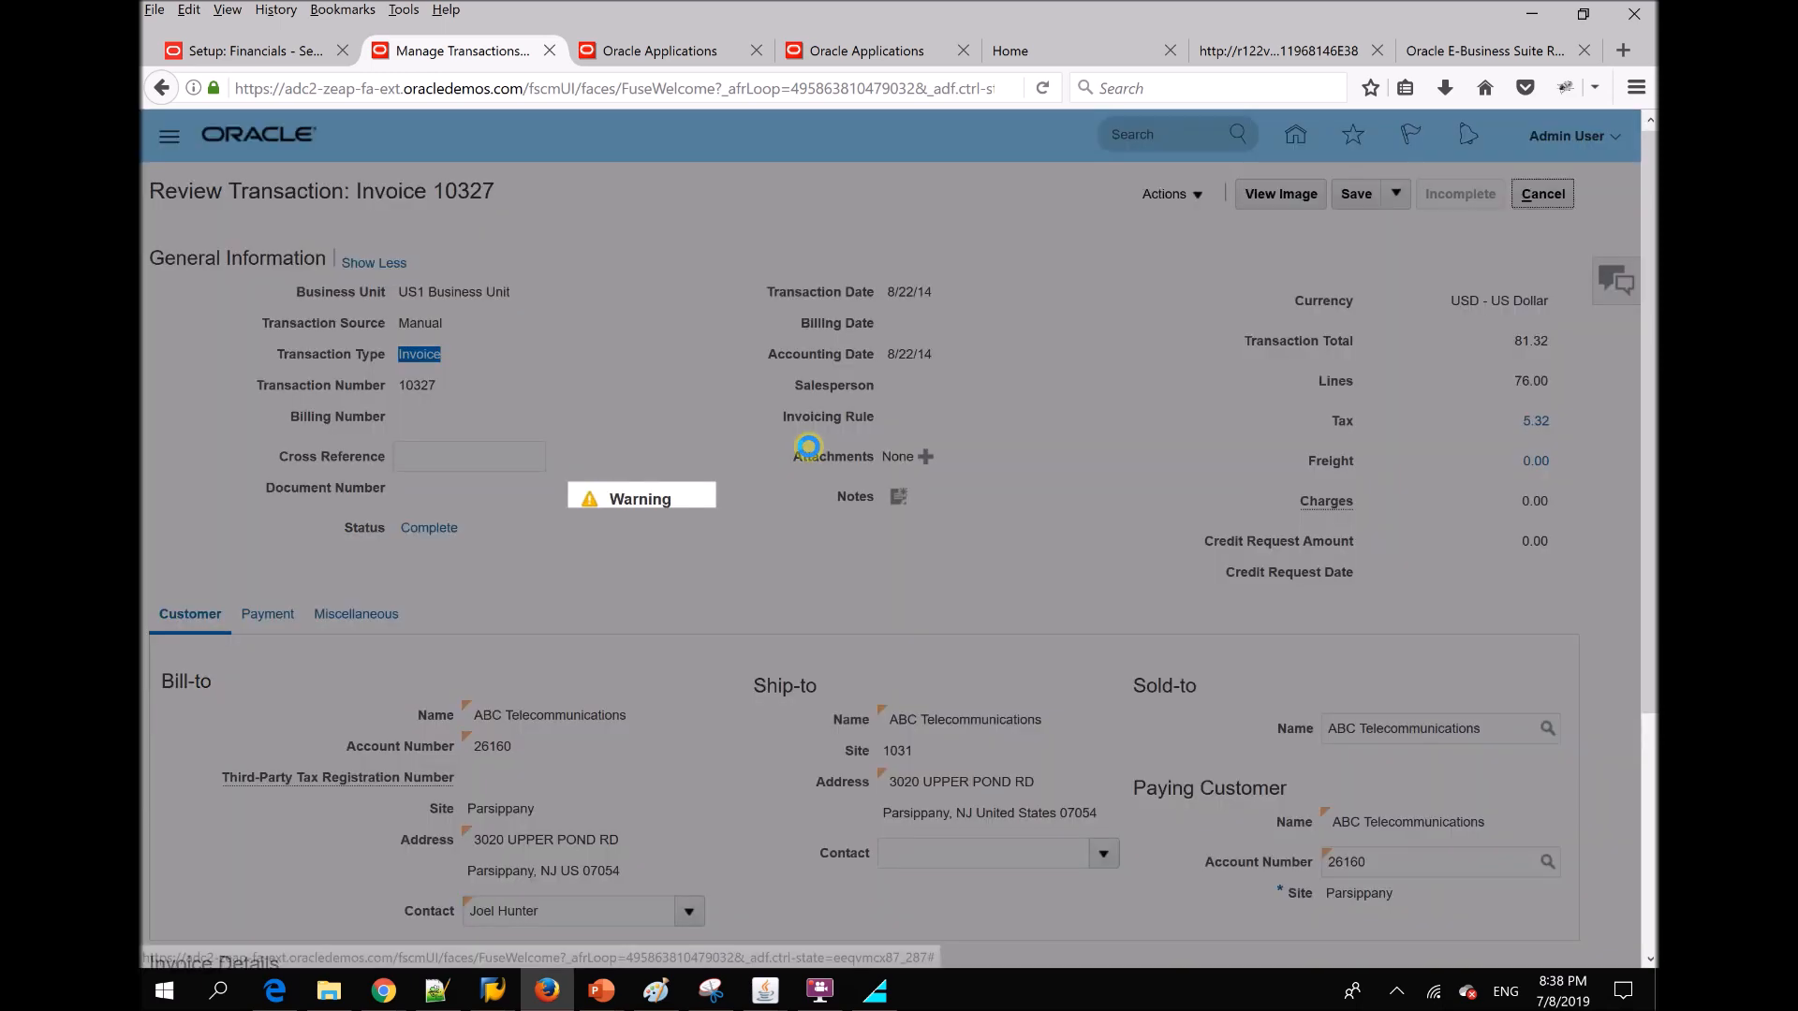
click(1159, 568)
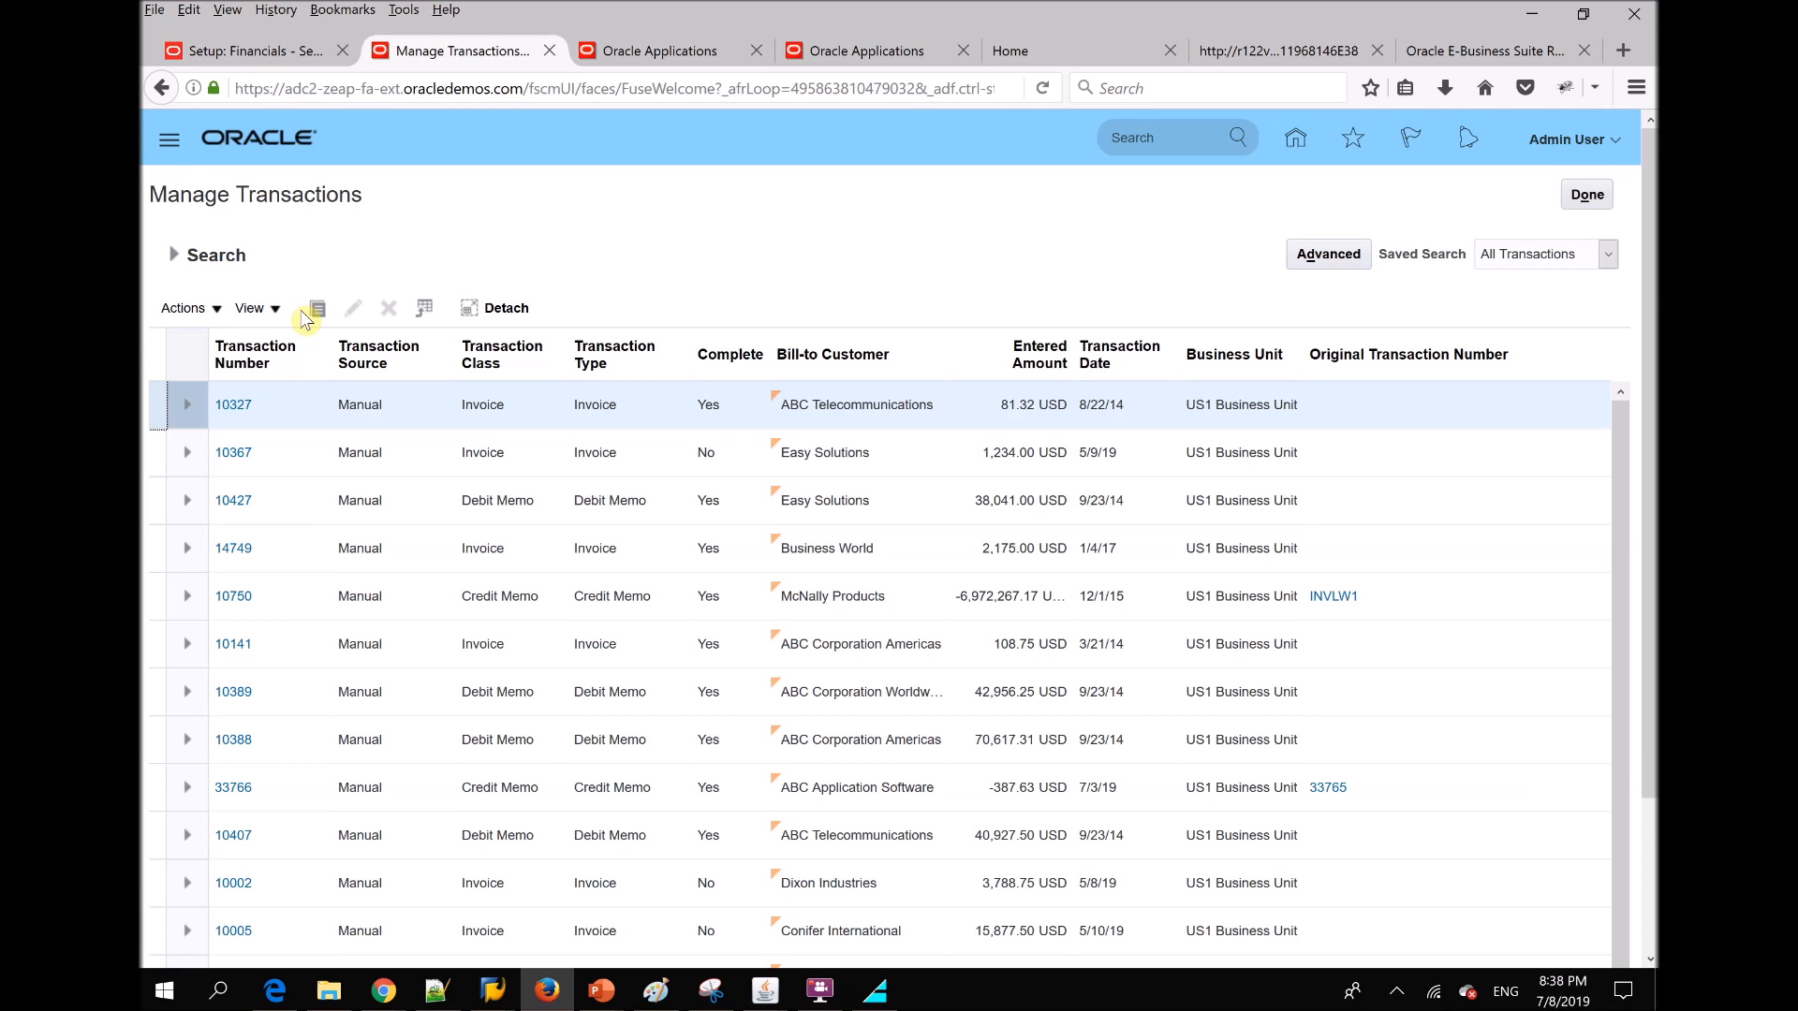
click(1587, 195)
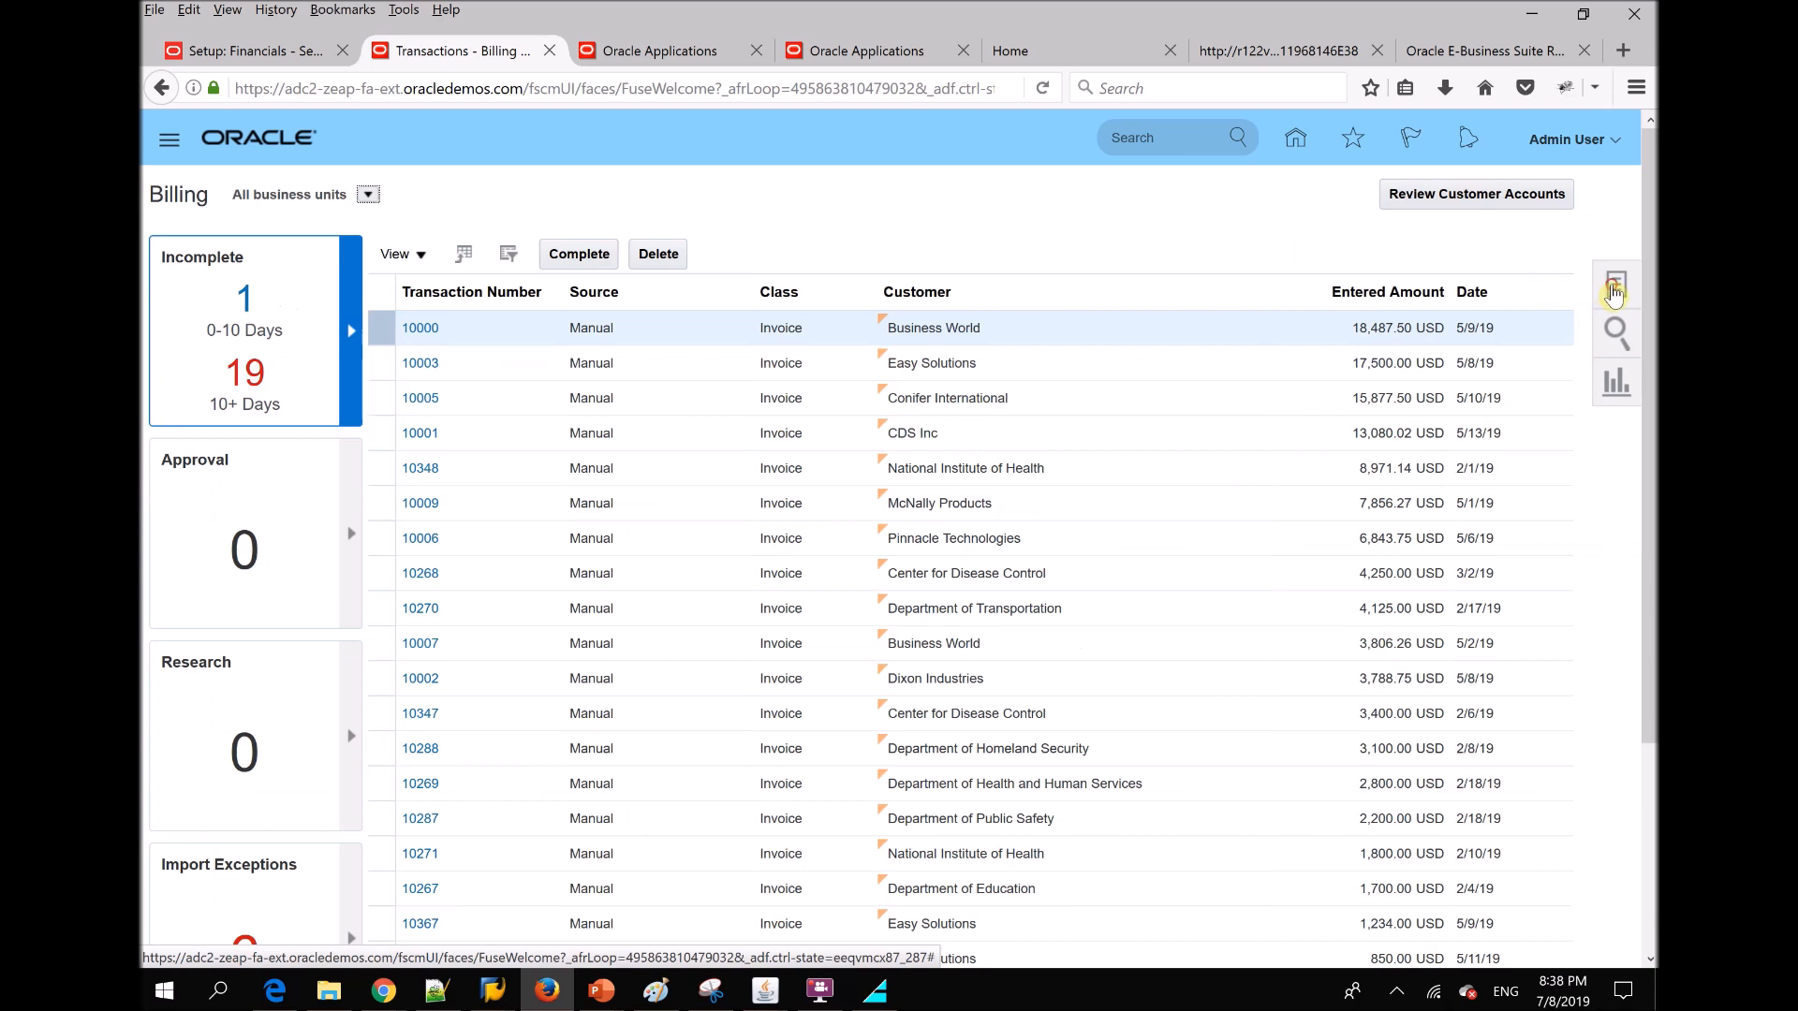
Open the Create Transaction task and examine the transaction class options, leaving Invoice selected
click(1612, 292)
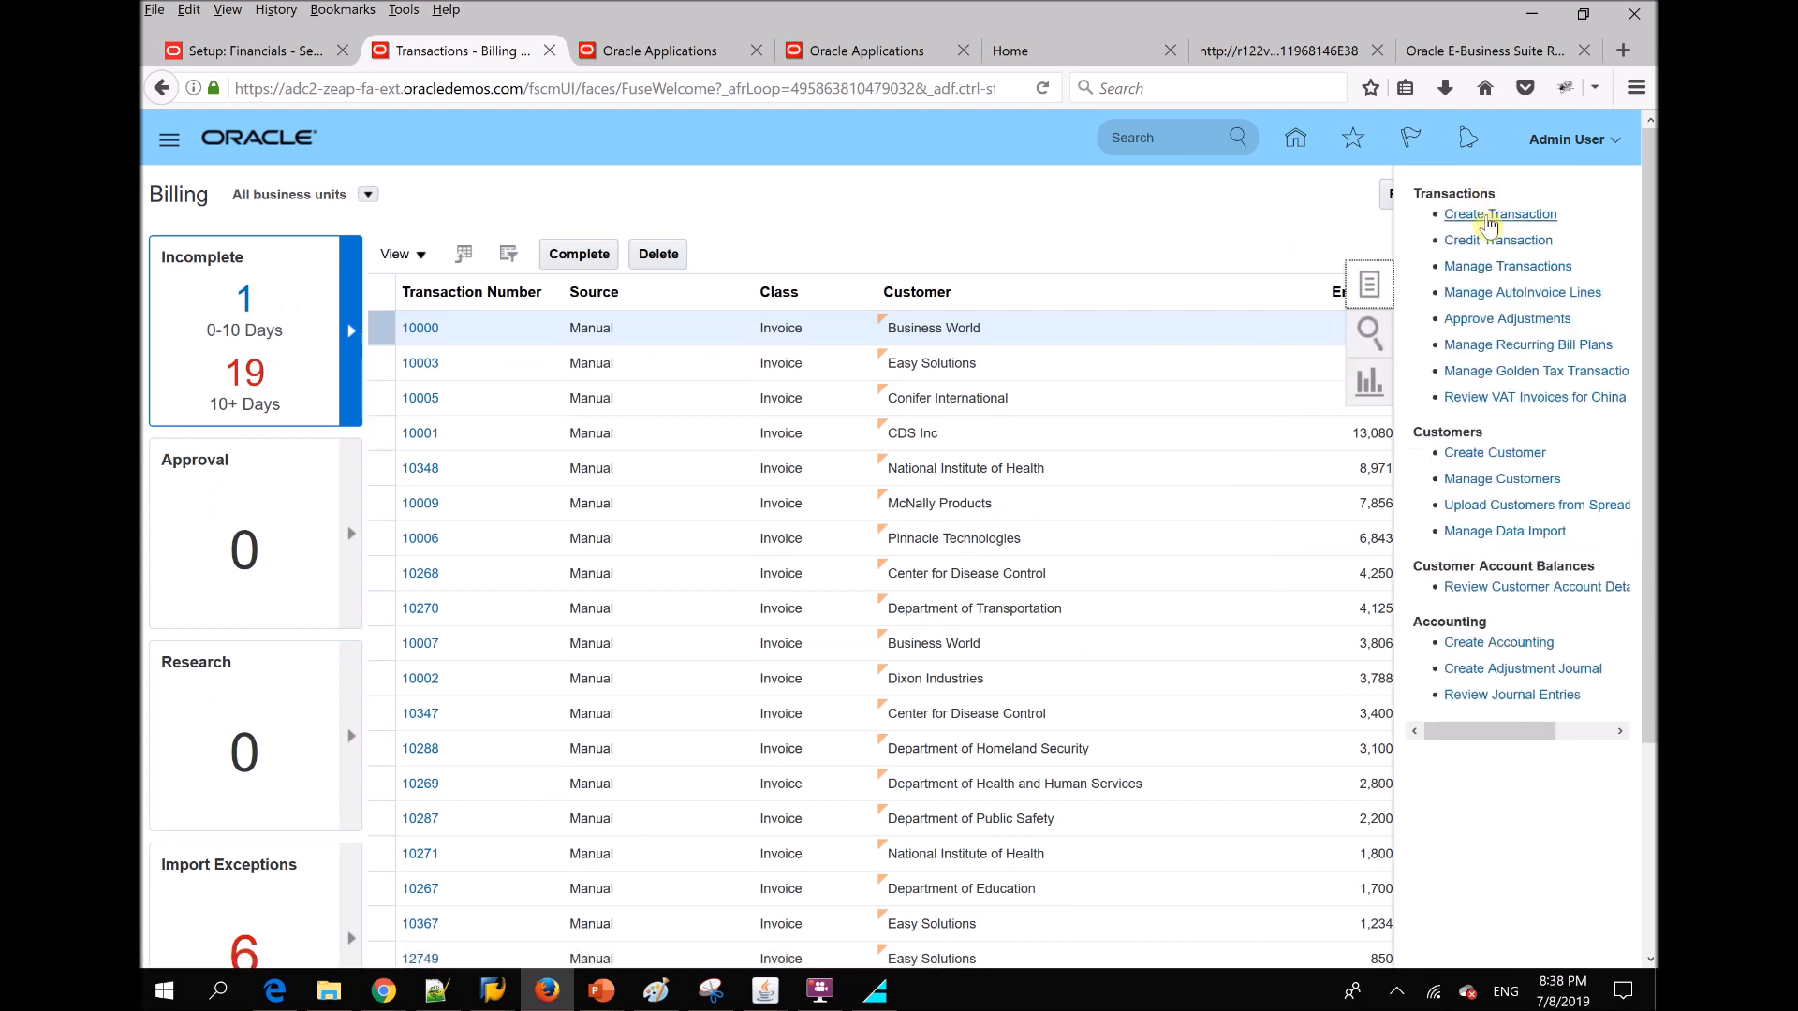
click(1491, 217)
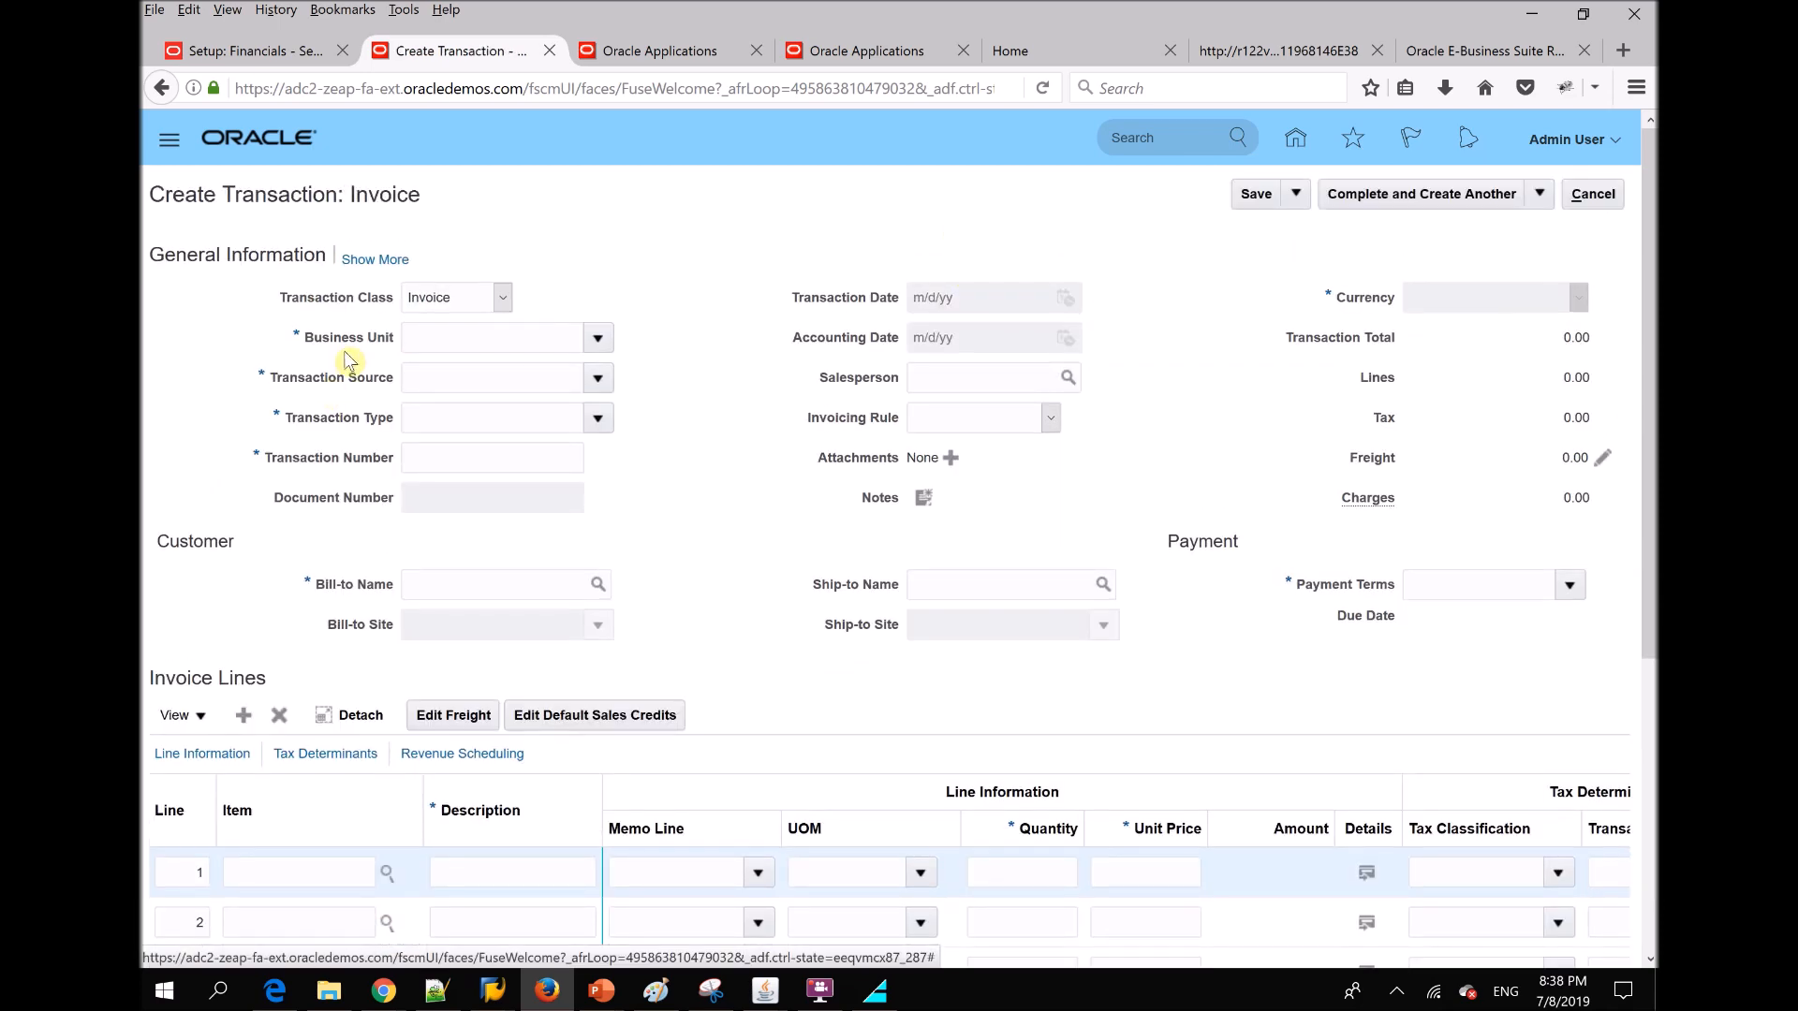
click(431, 306)
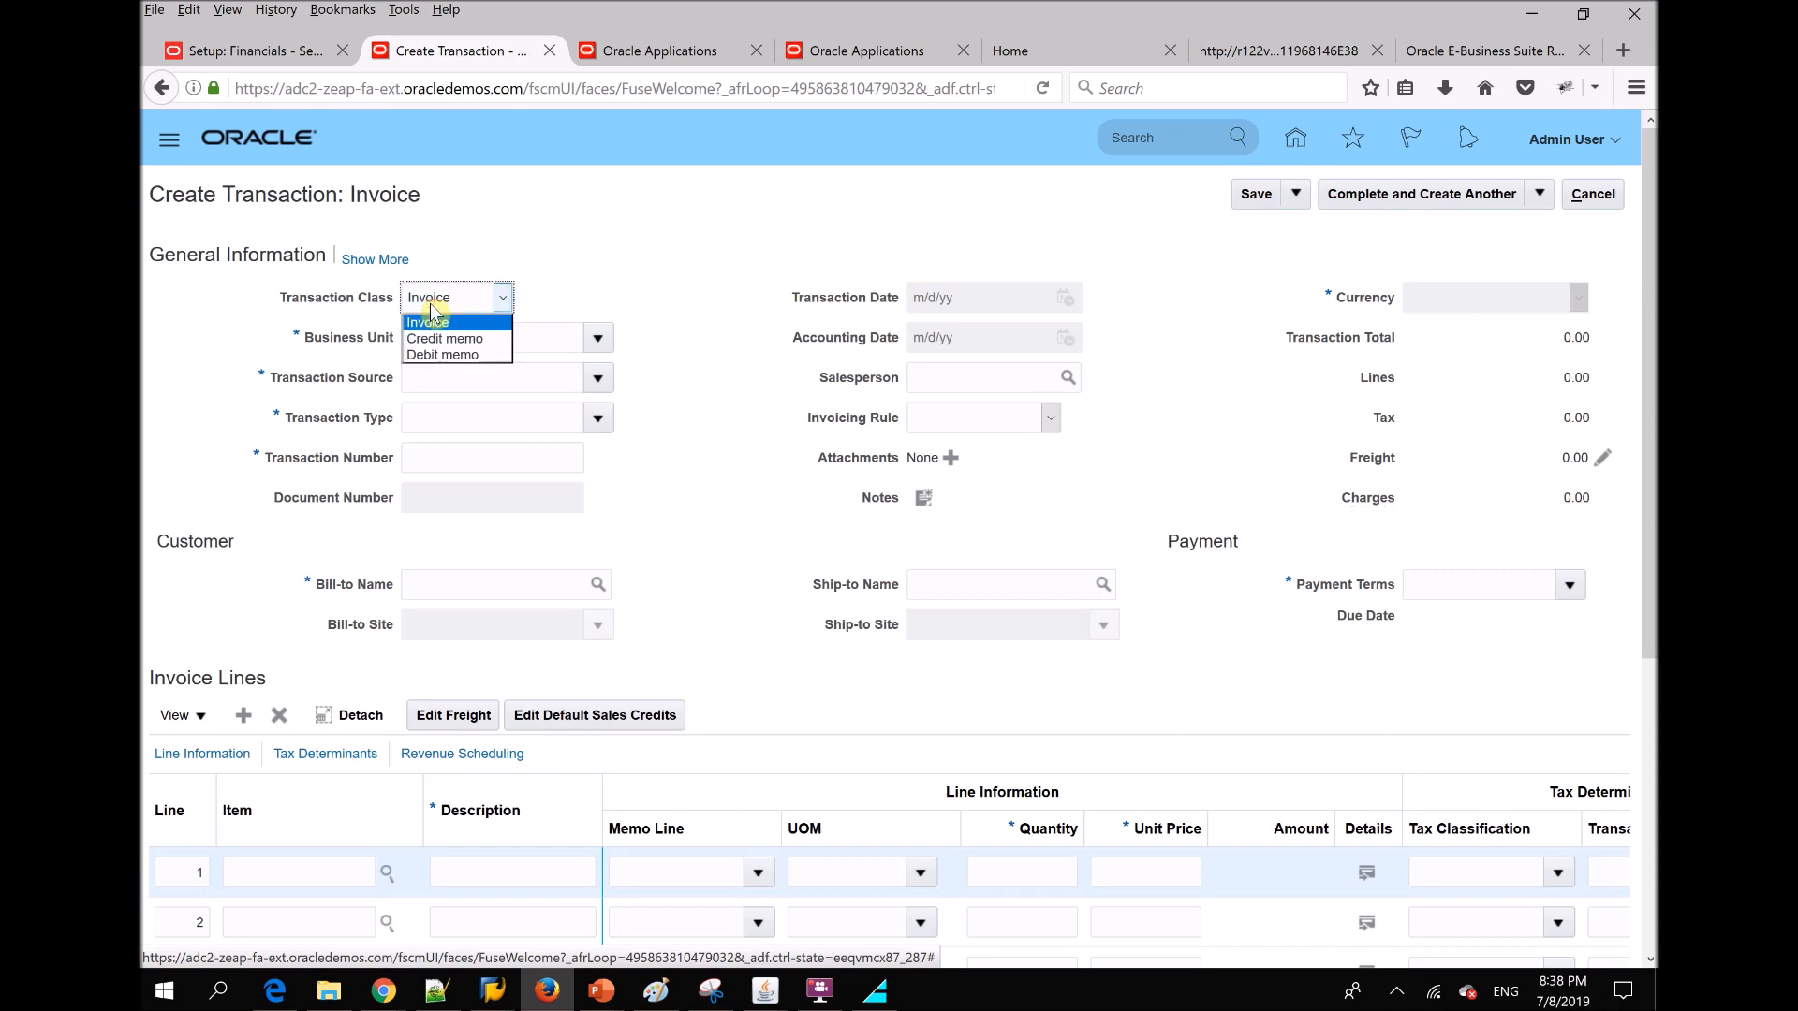
click(570, 287)
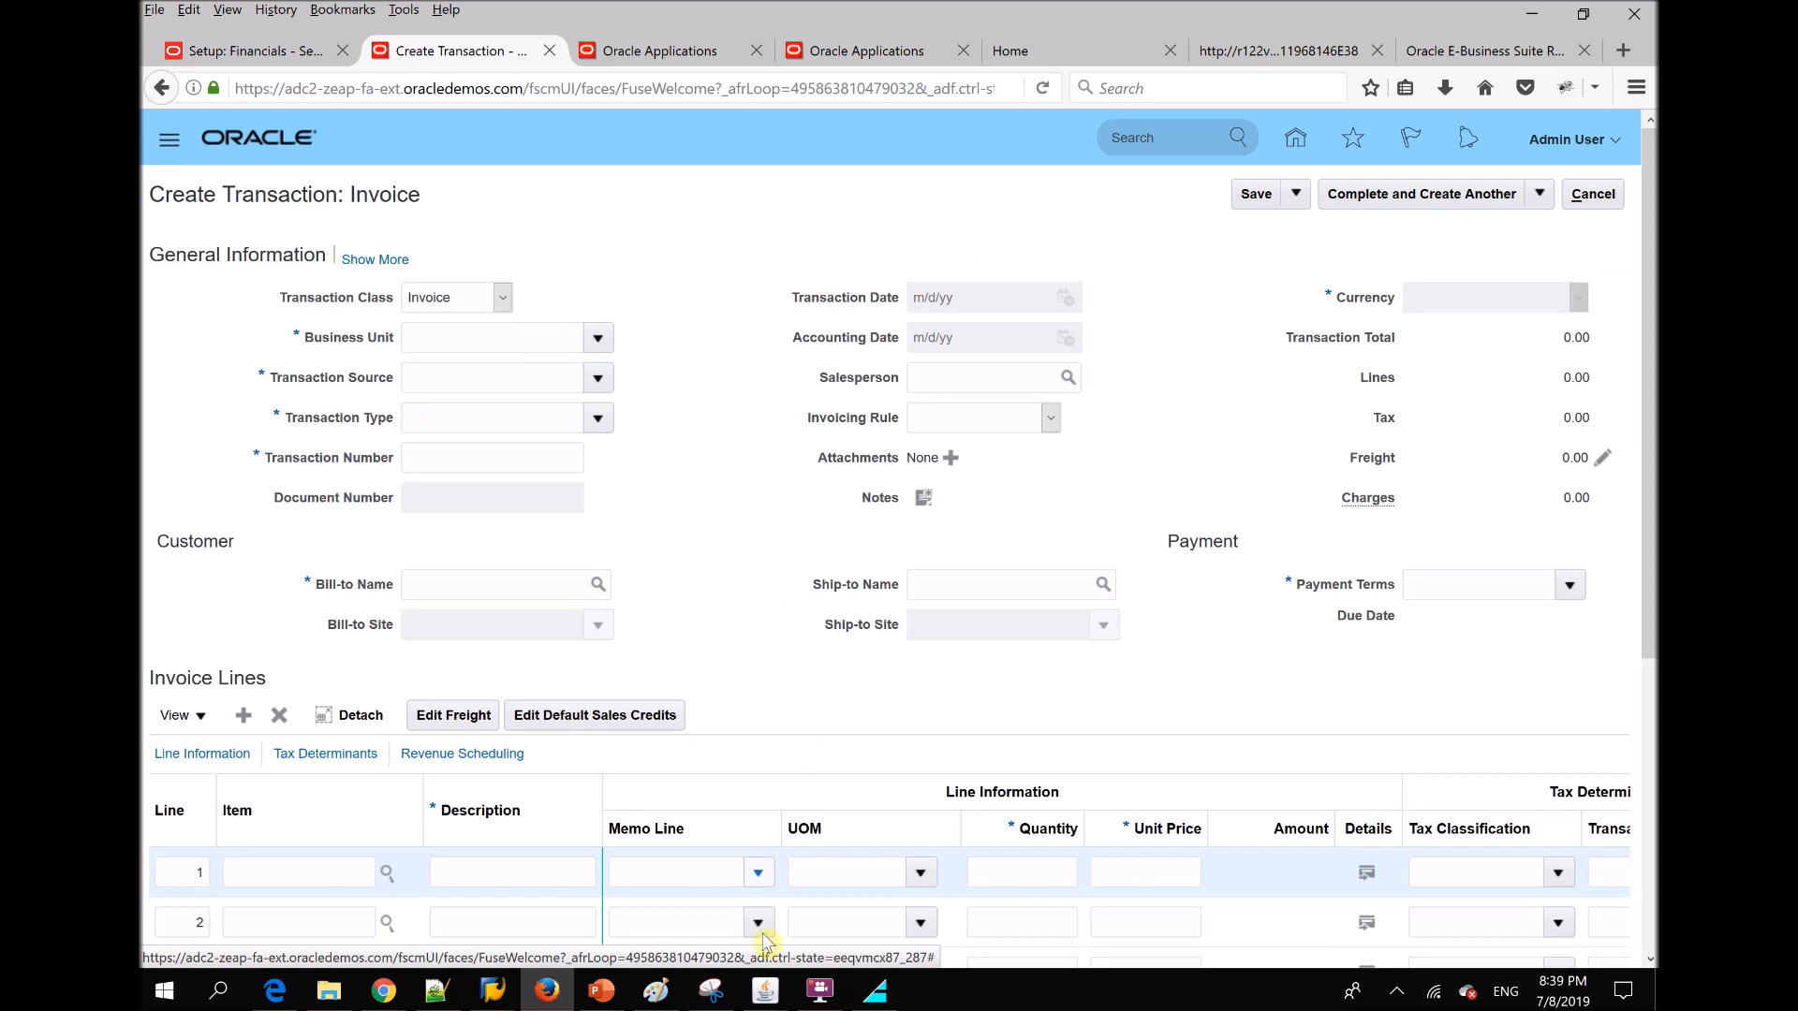
Switch to Oracle E-Business Suite, open the Transactions form and examine its Class options
click(765, 995)
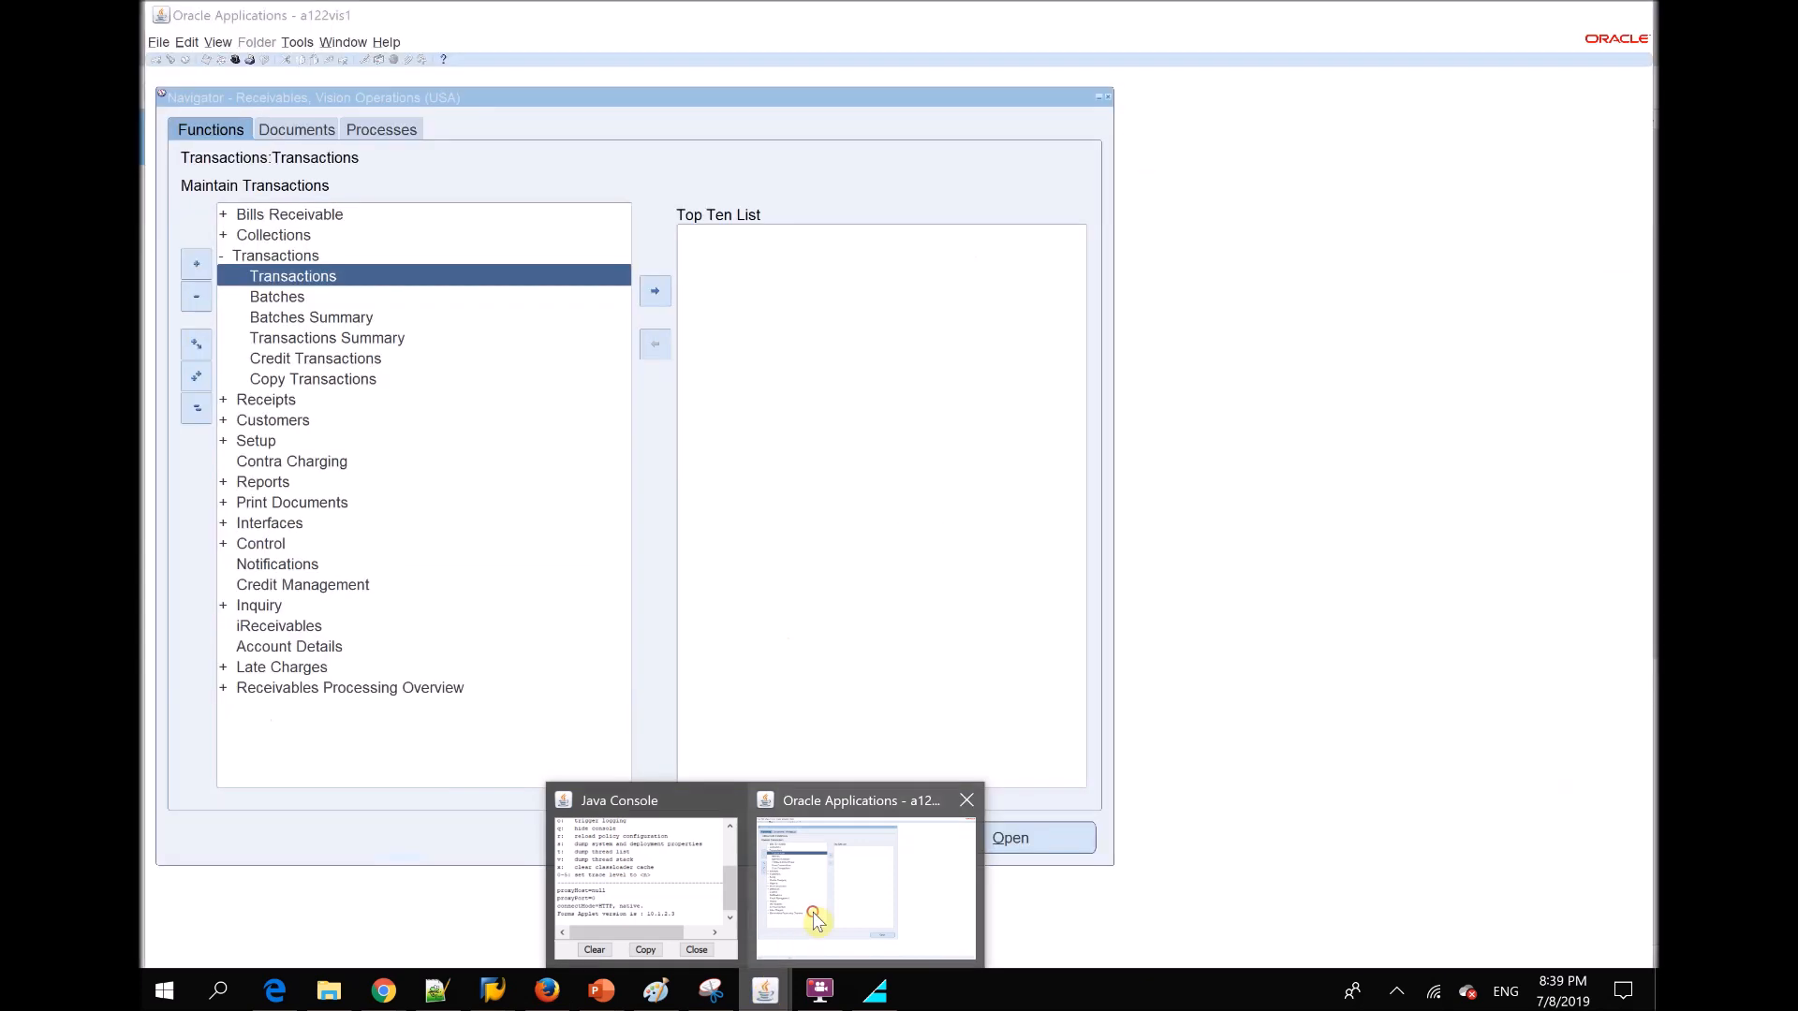
click(817, 921)
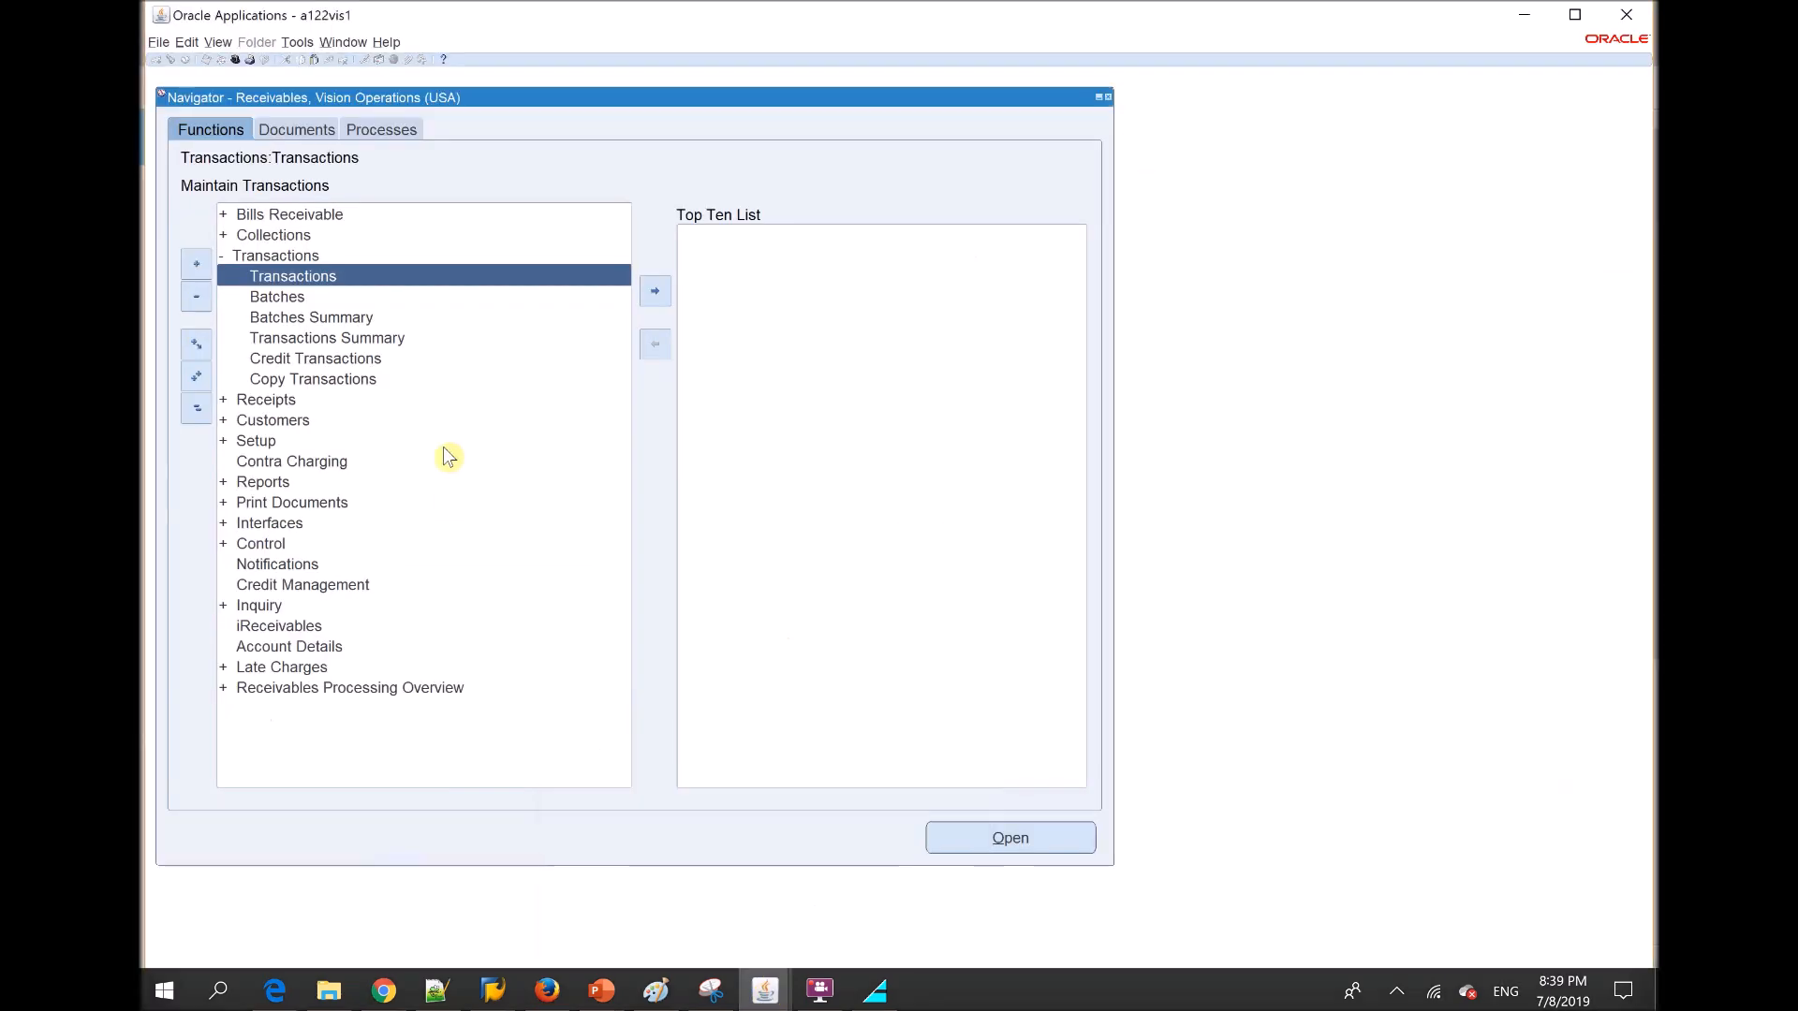
double_click(349, 277)
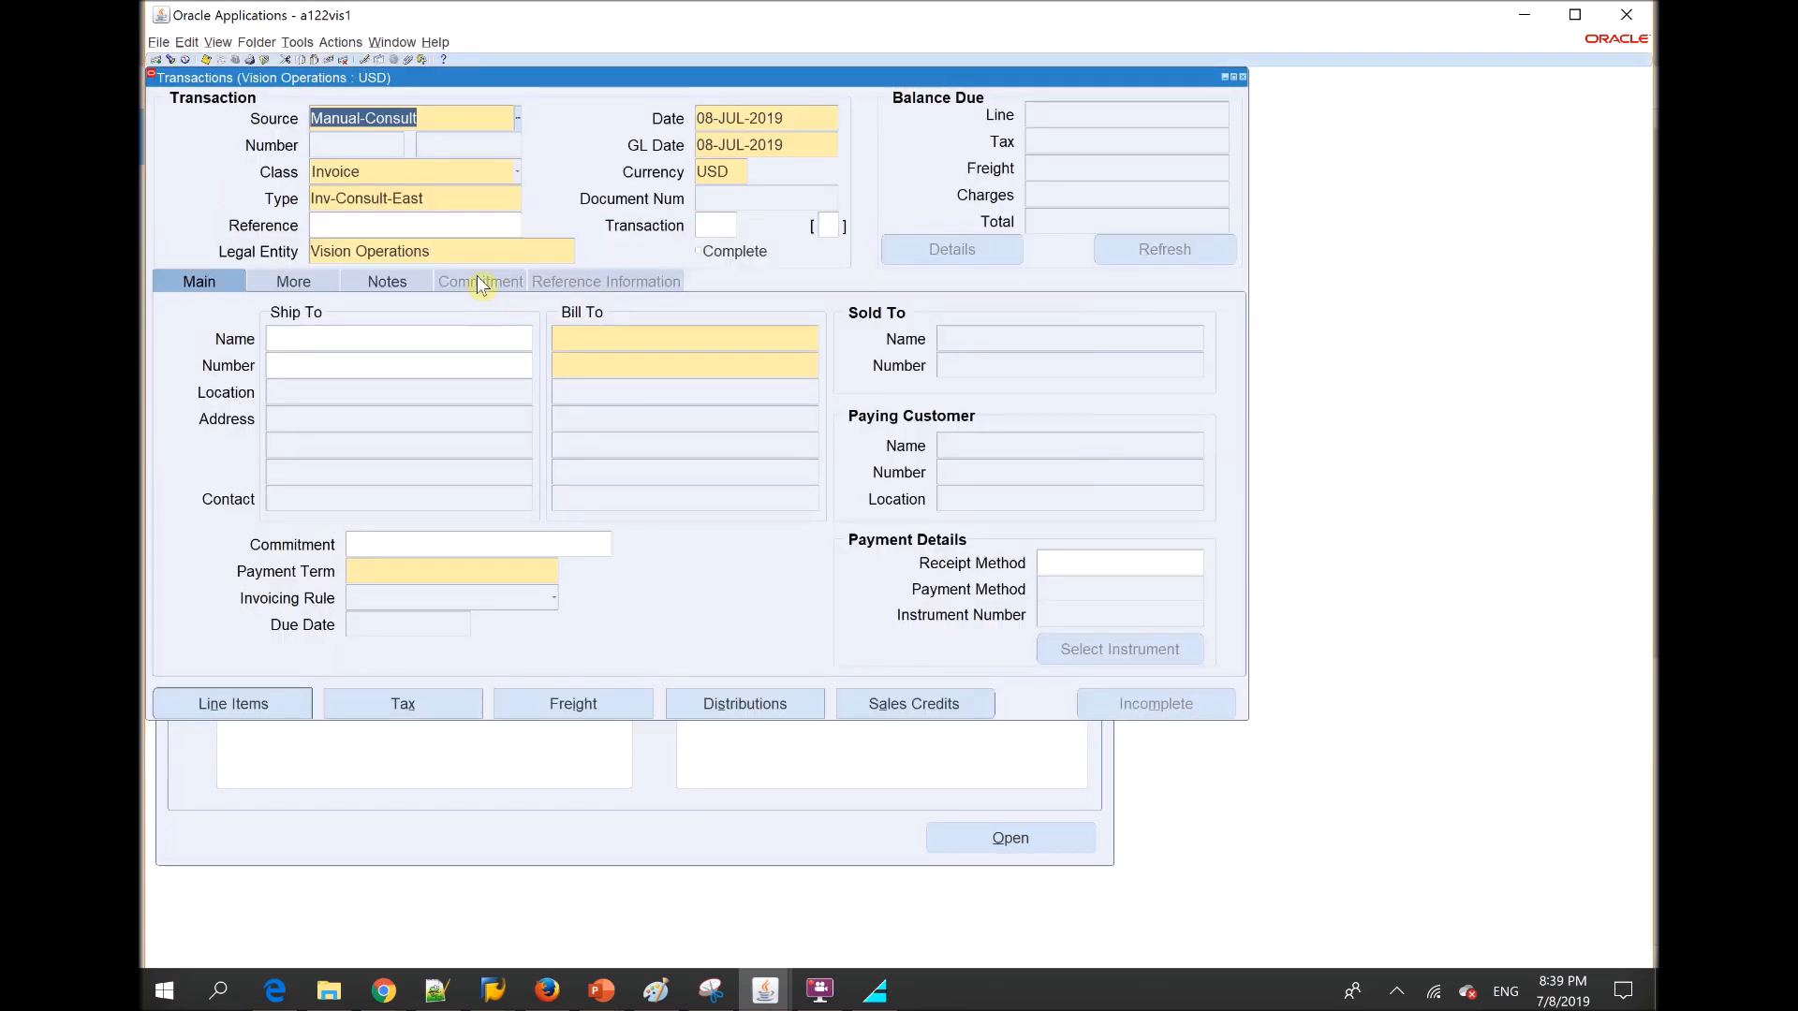
click(464, 167)
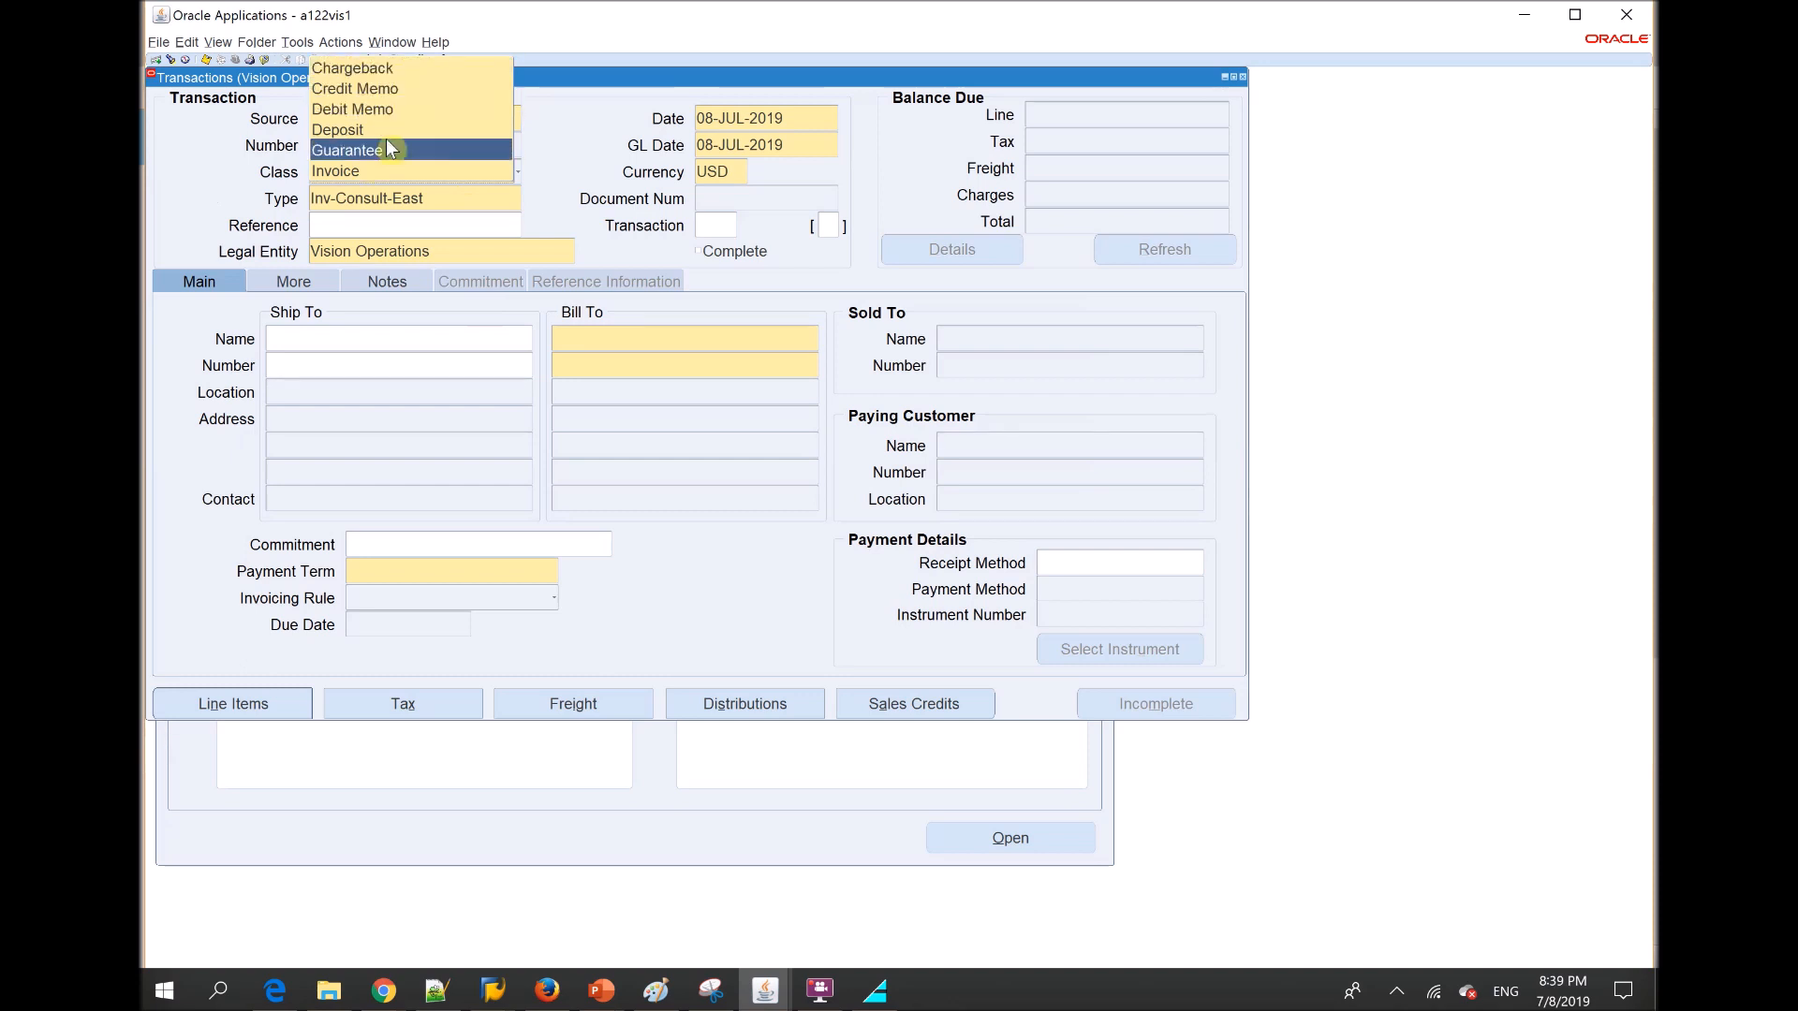
Switch back to the Create Transaction page in Firefox and compare its transaction class options, keeping Invoice
key(alt+Tab)
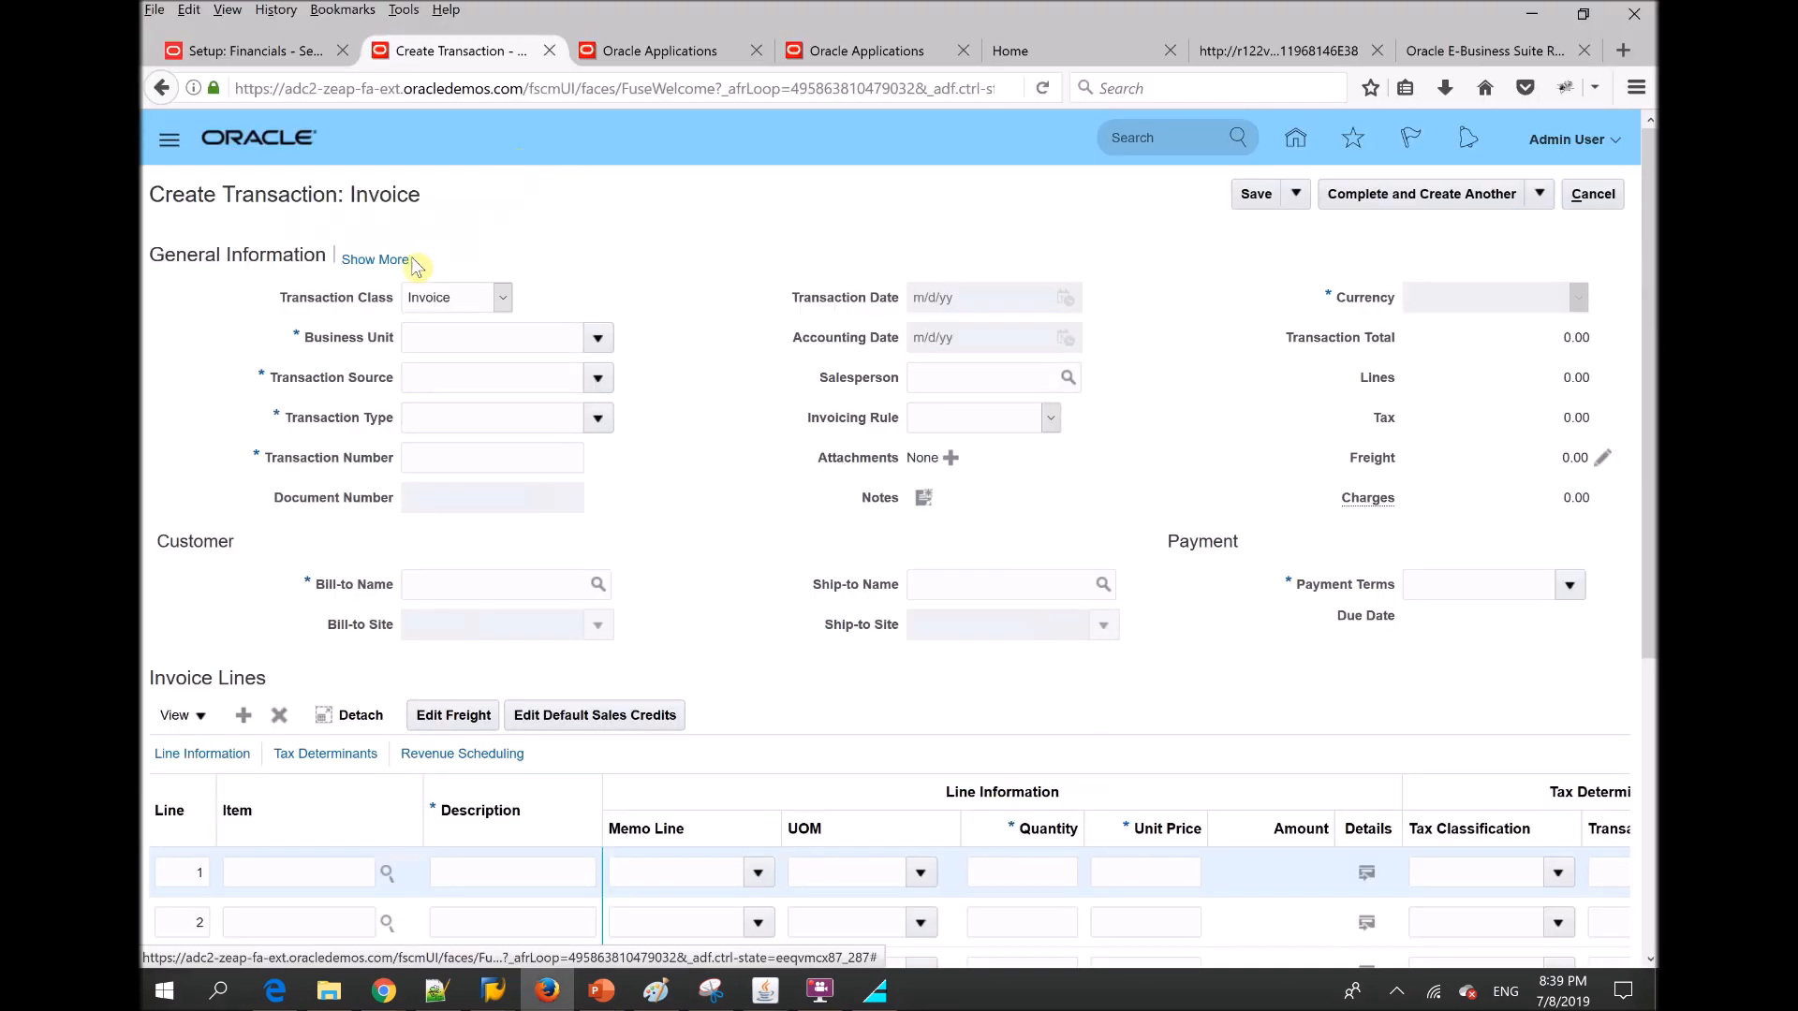
click(440, 300)
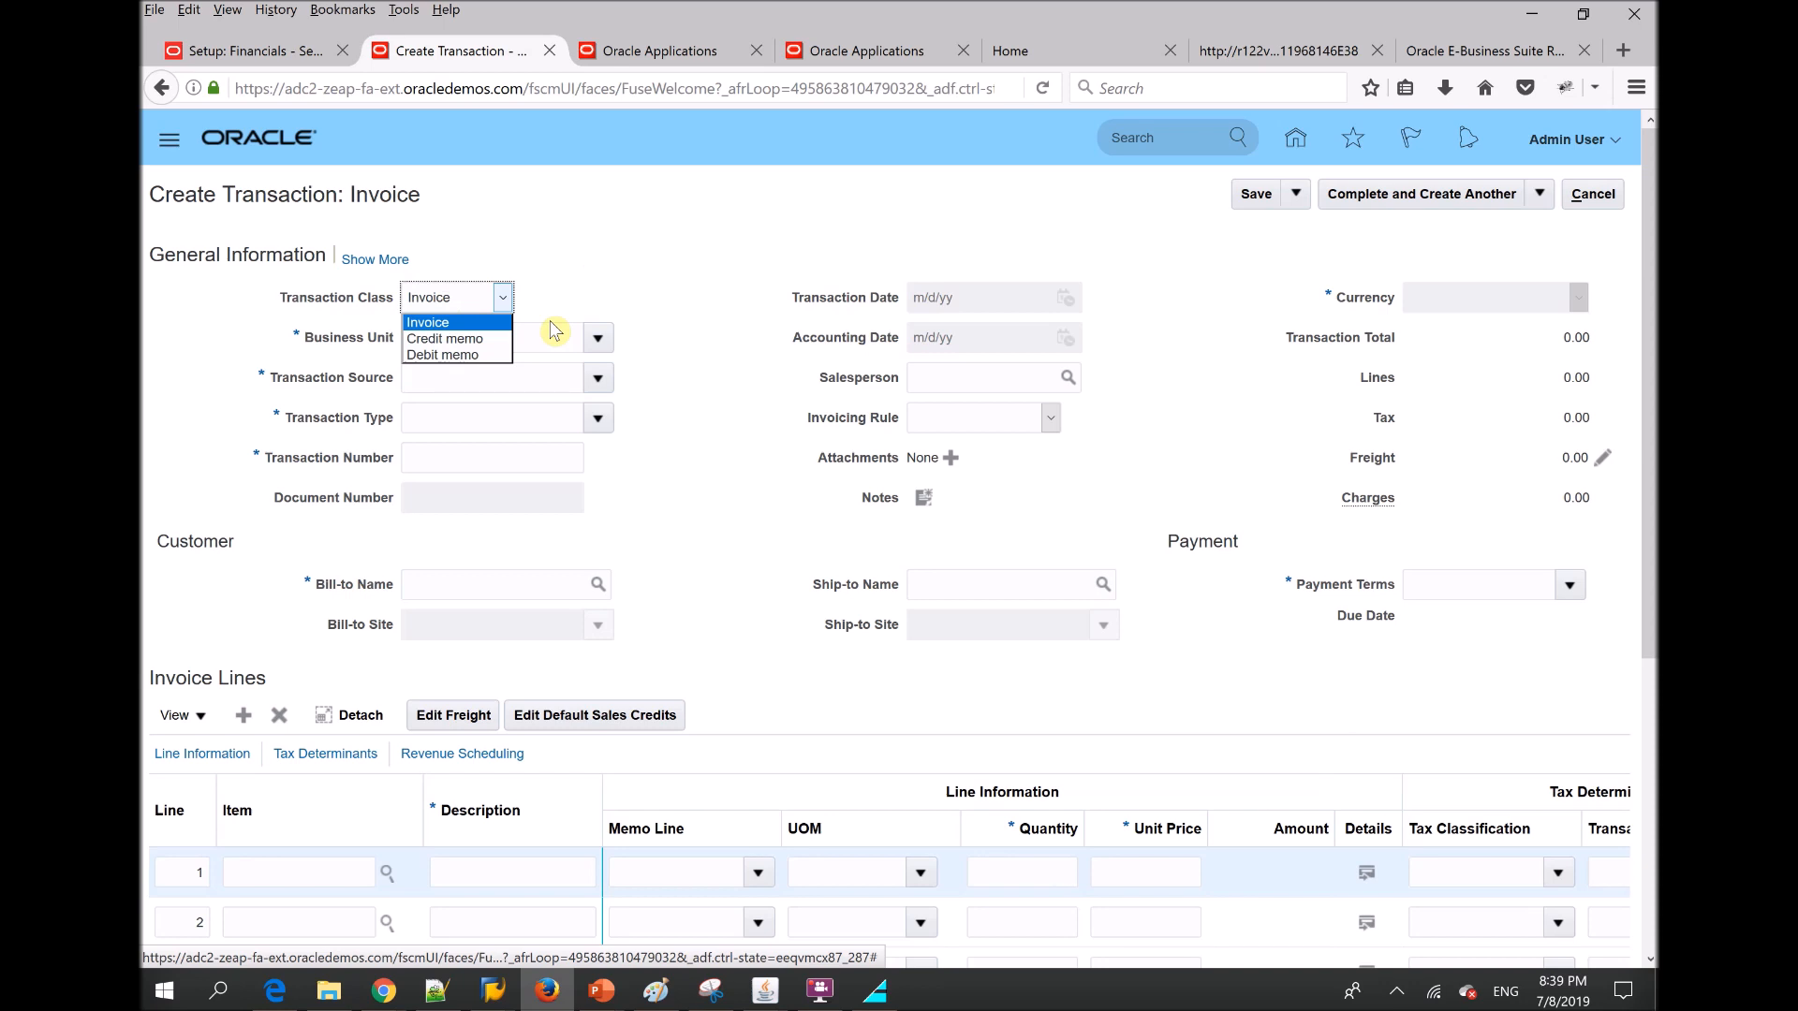
click(566, 274)
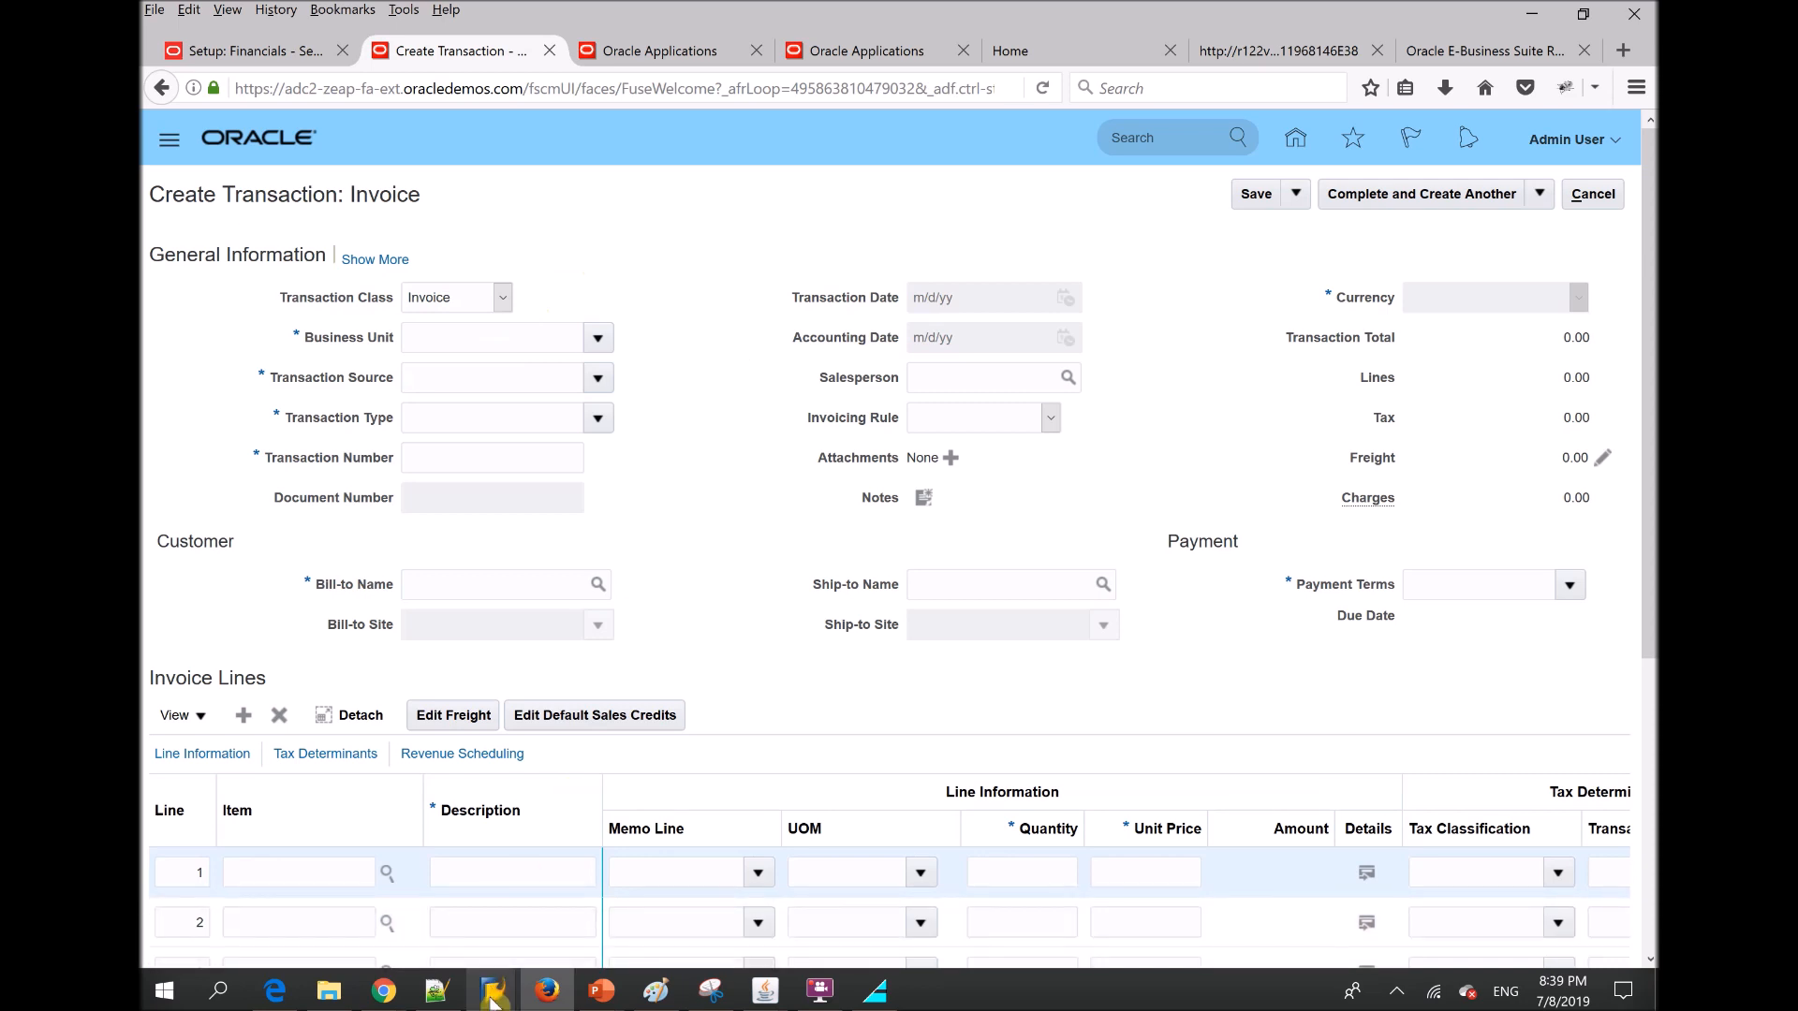
Switch to SAP and log on to client 800 with the account password
mouse_move(493, 999)
click(598, 891)
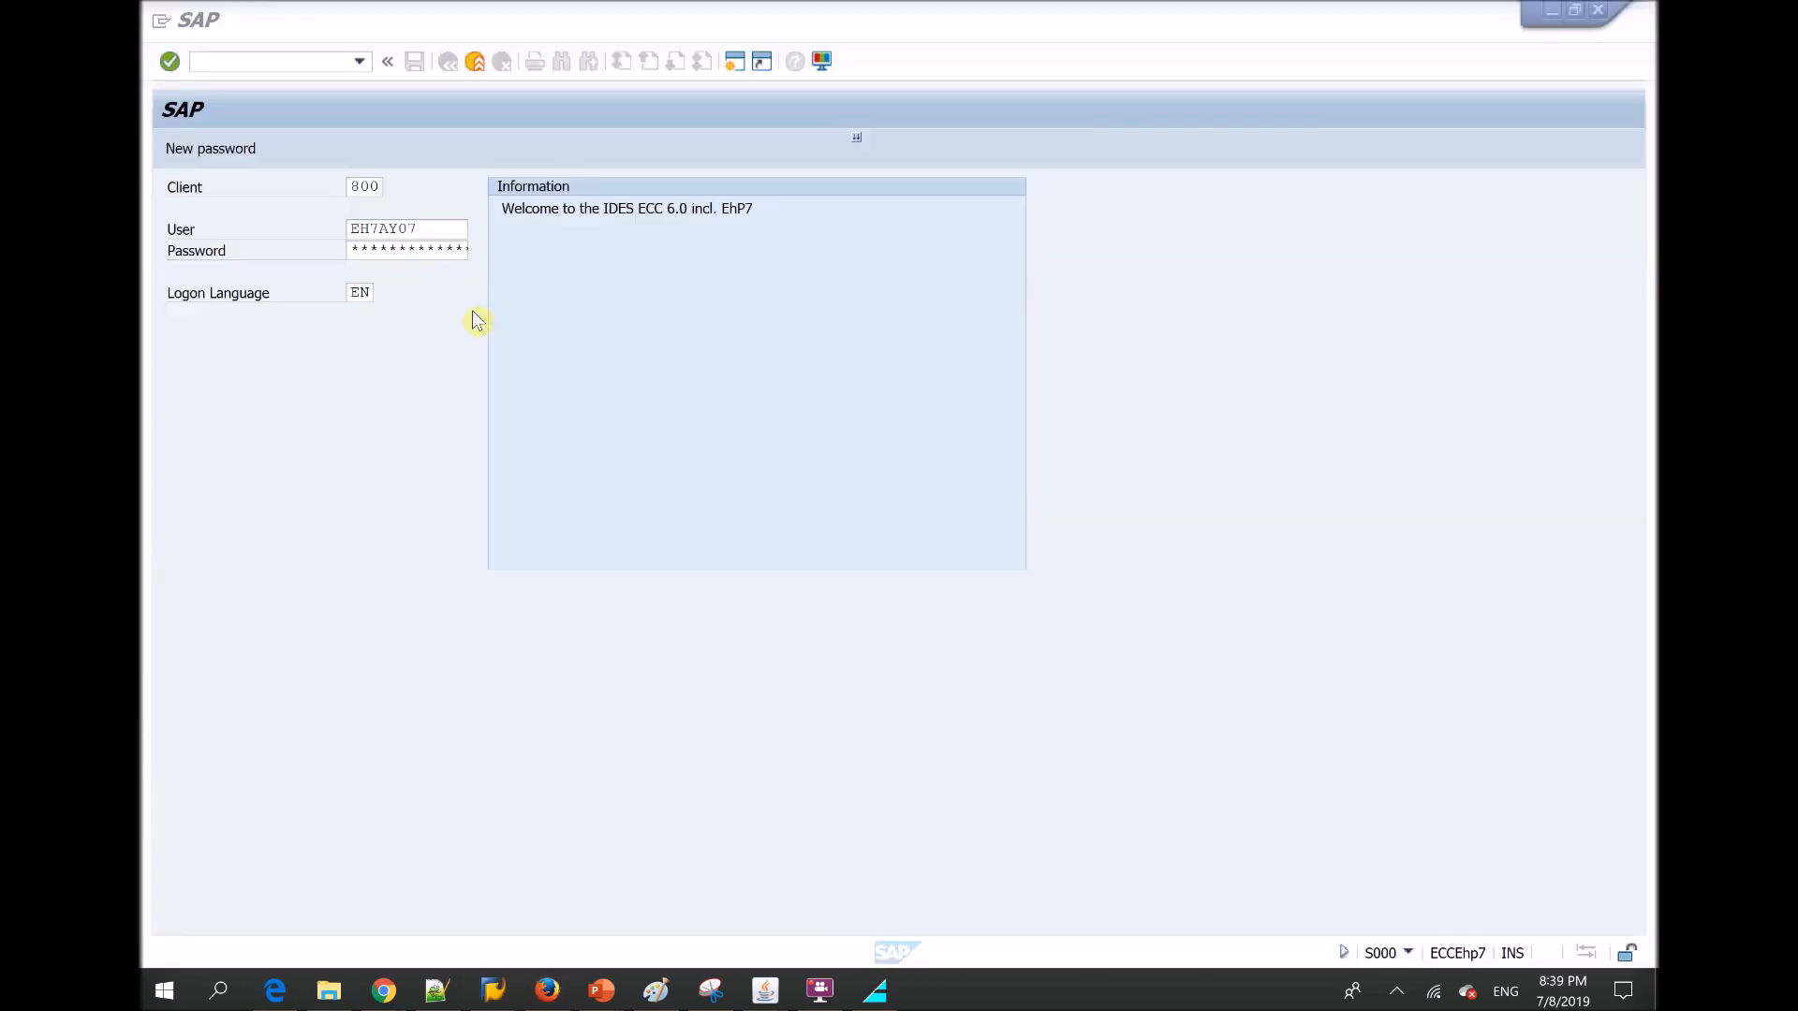
key(Tab)
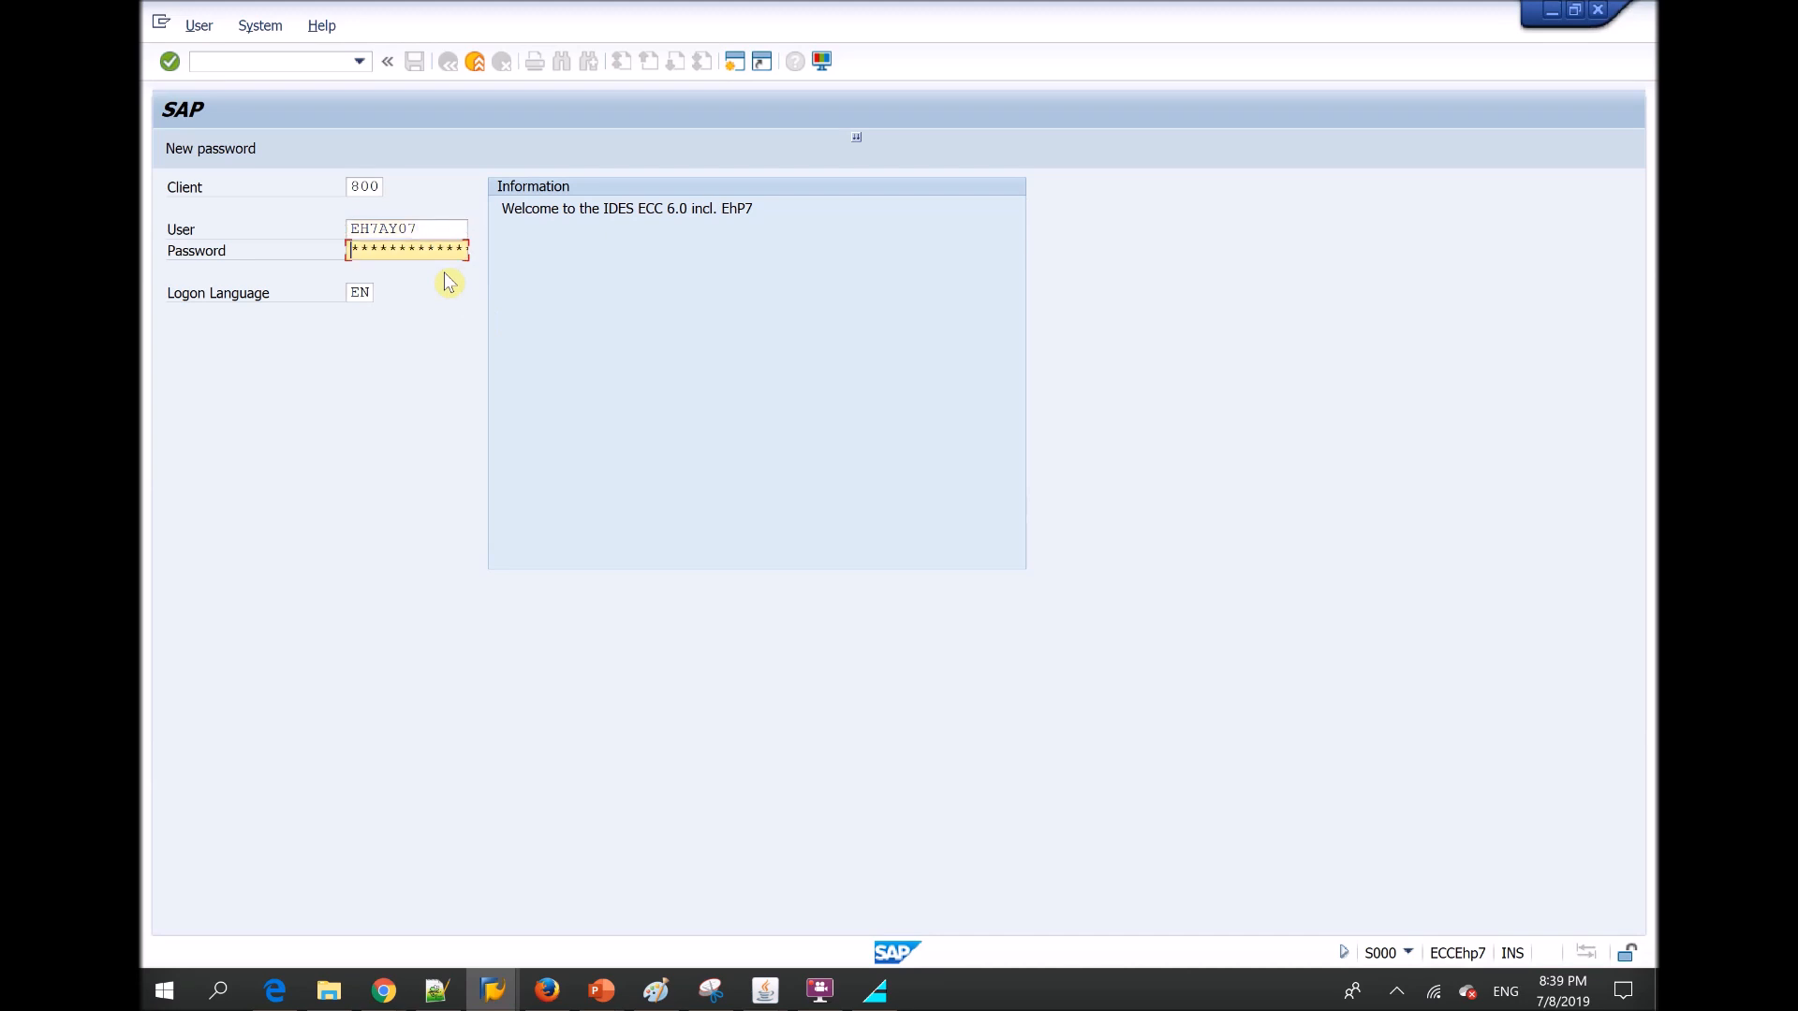
key(Return)
key(Return)
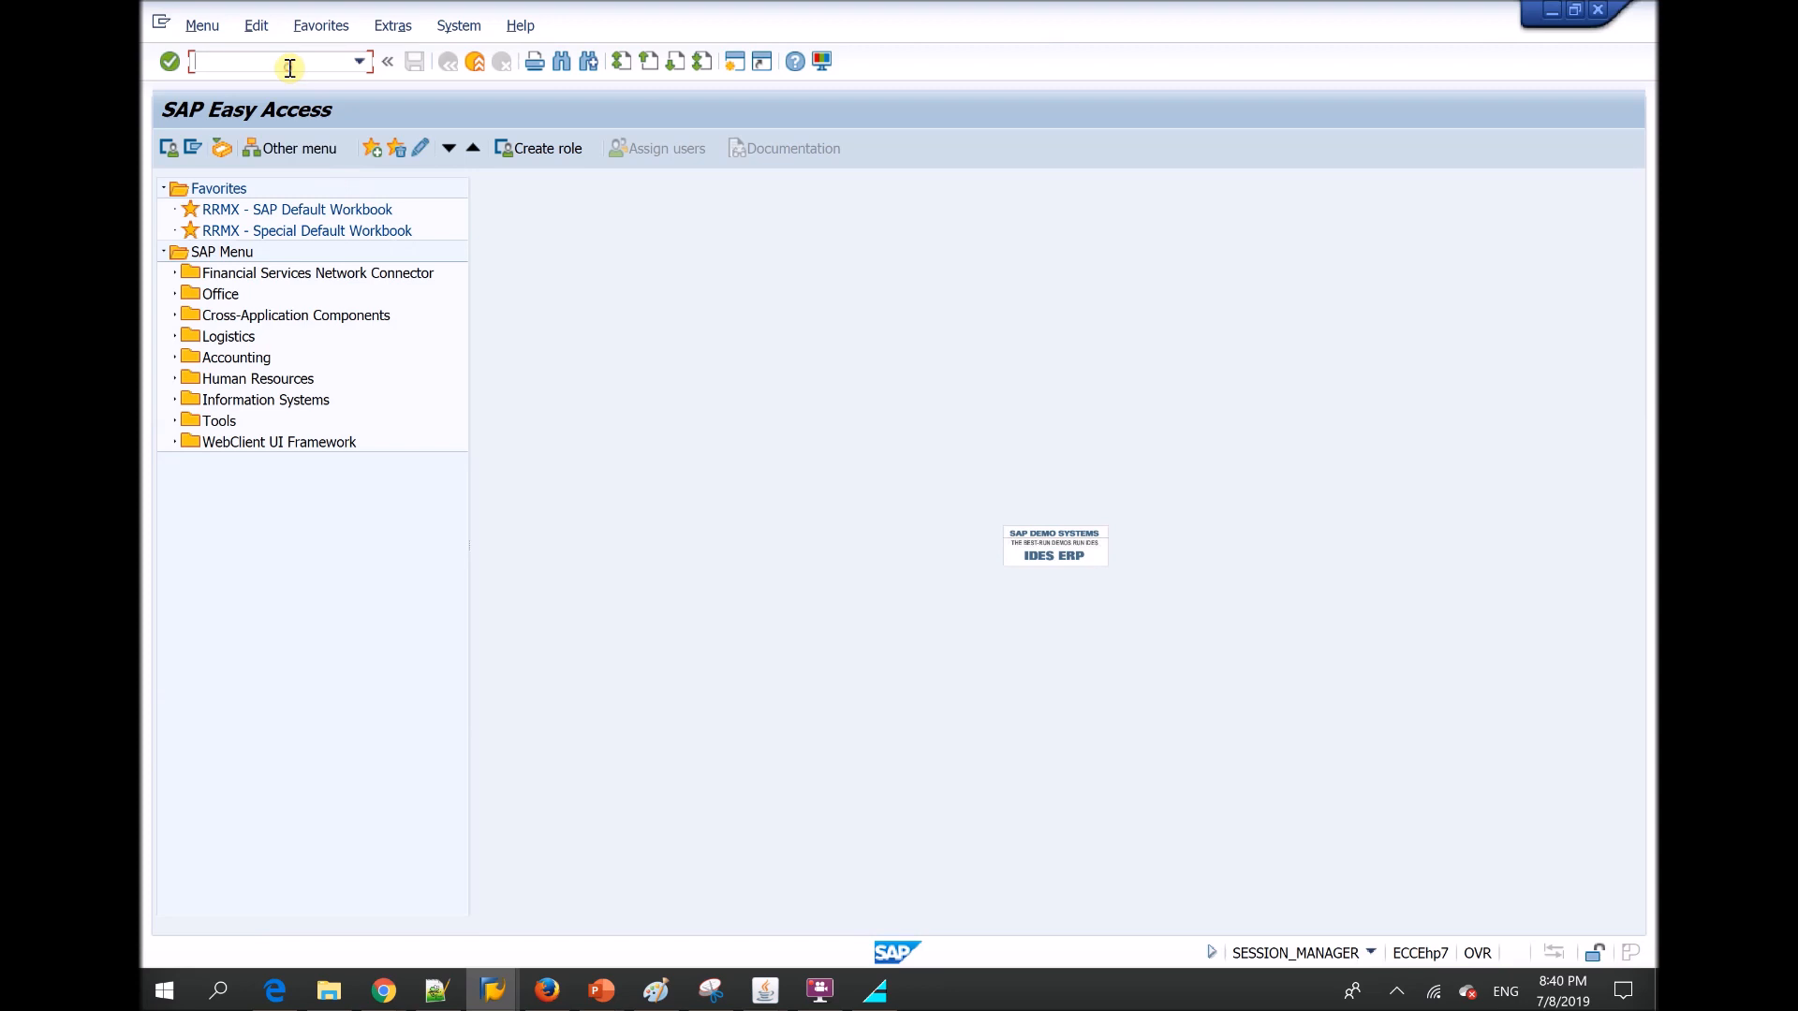
Open the FB70 invoice entry from Document Entry in Accounts Receivable, under Accounting and Financial Accounting in the SAP menu
click(175, 359)
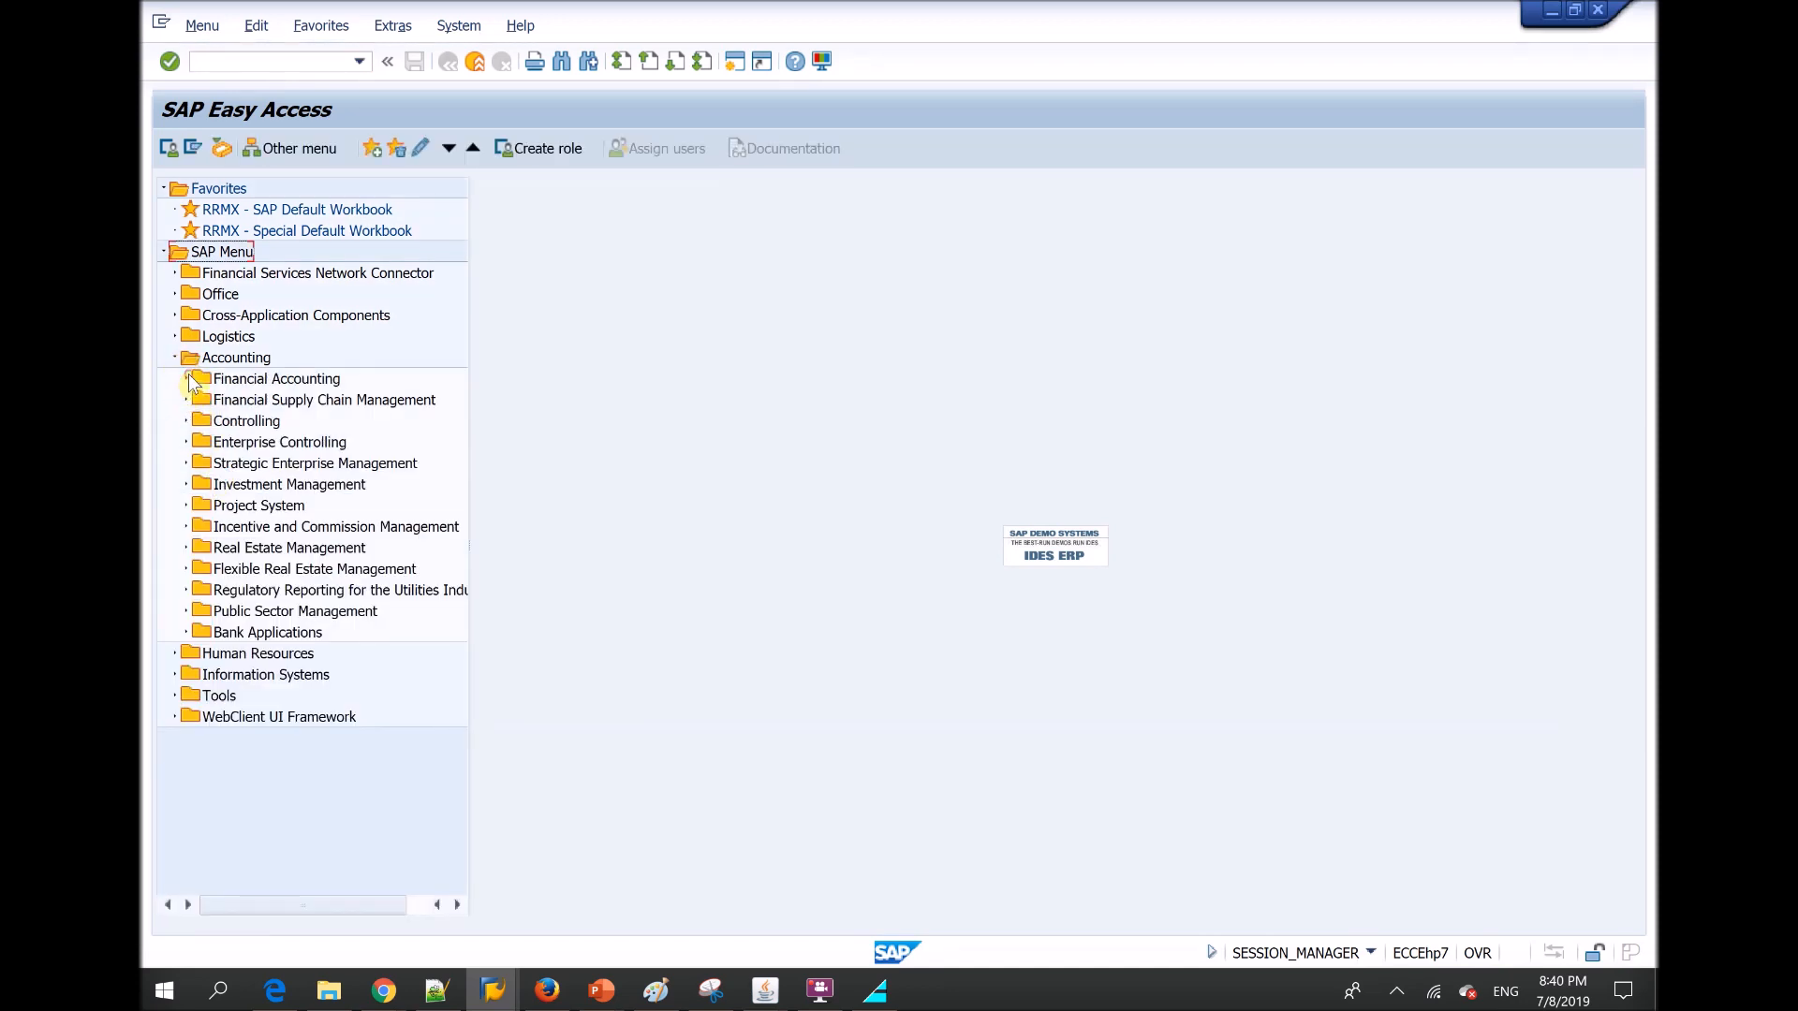
click(188, 381)
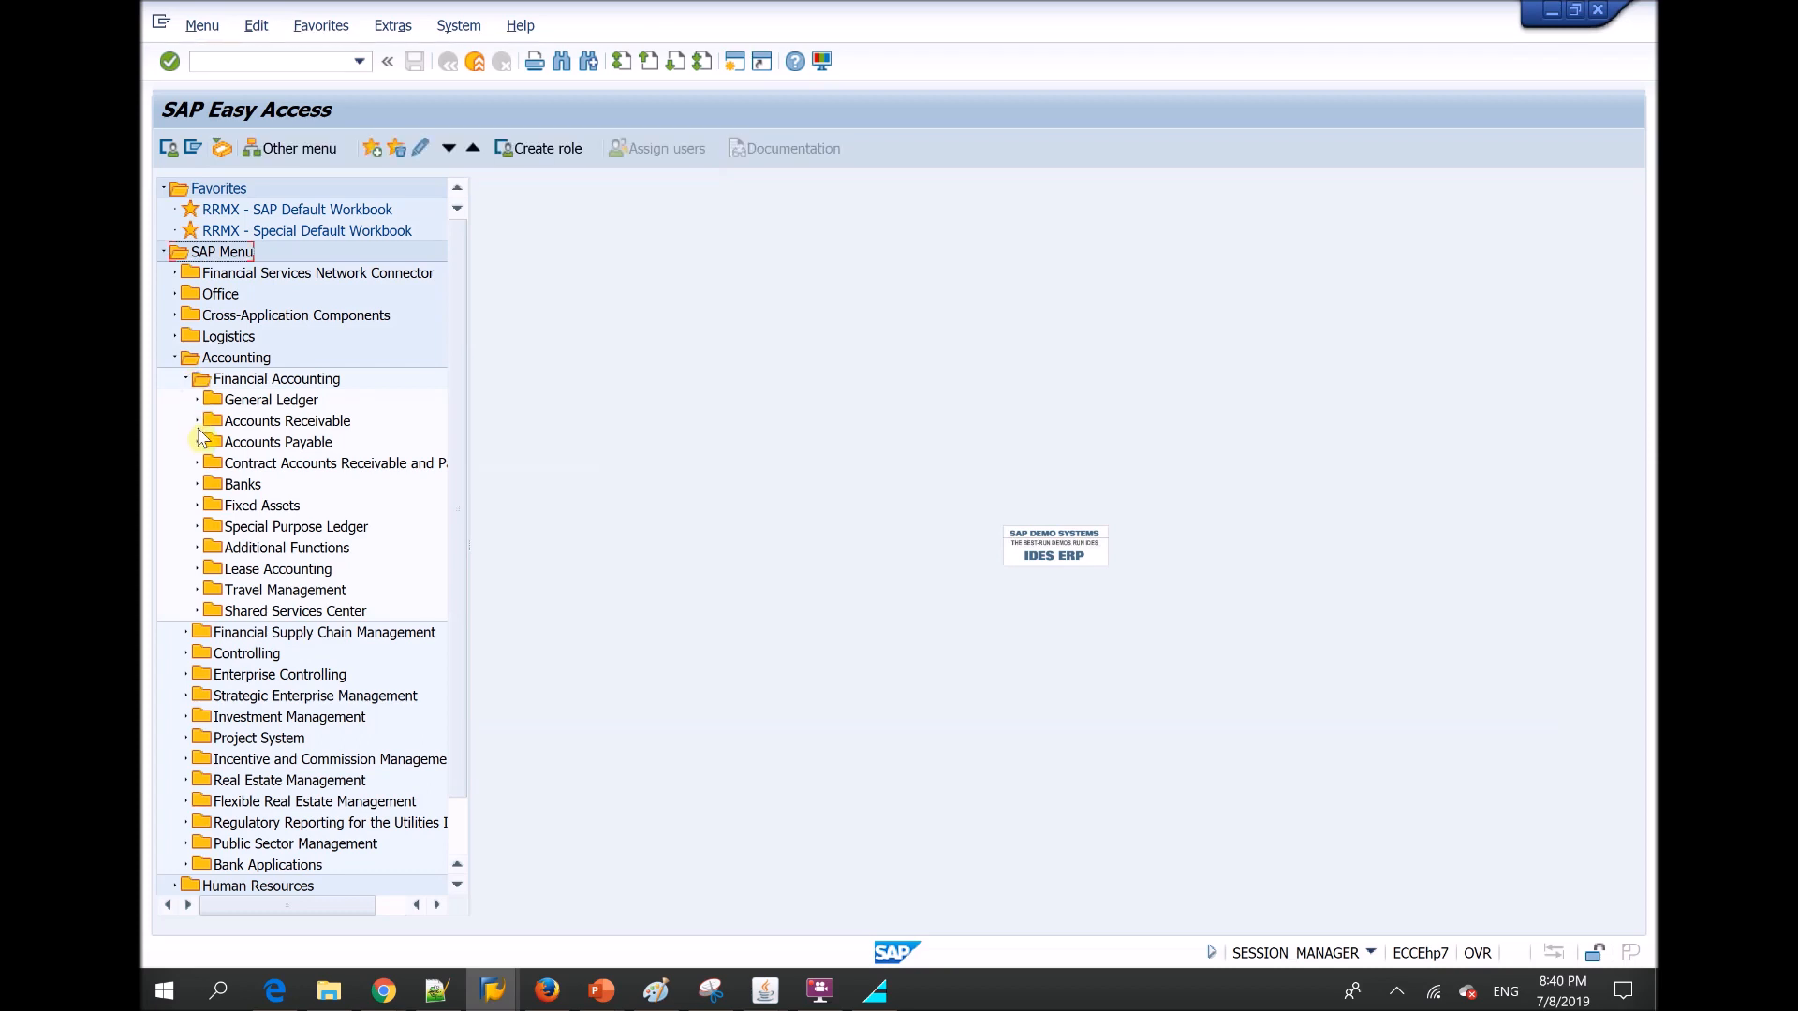
click(198, 422)
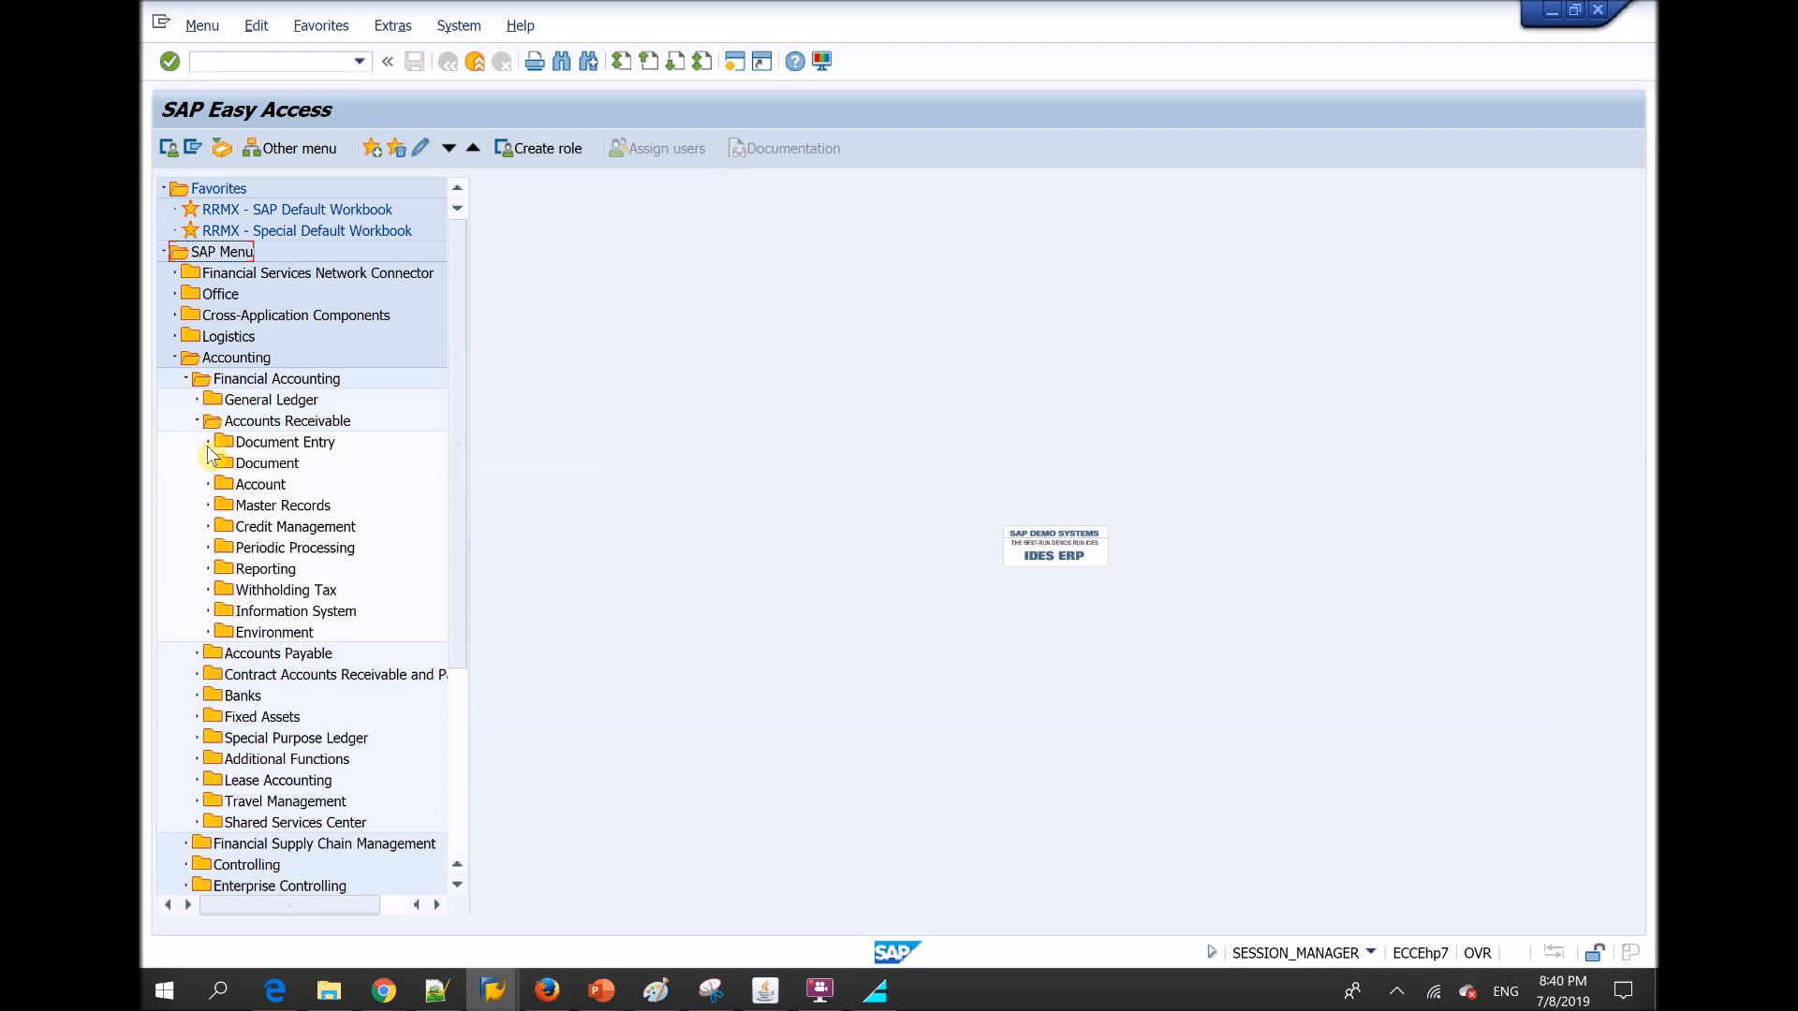
click(208, 442)
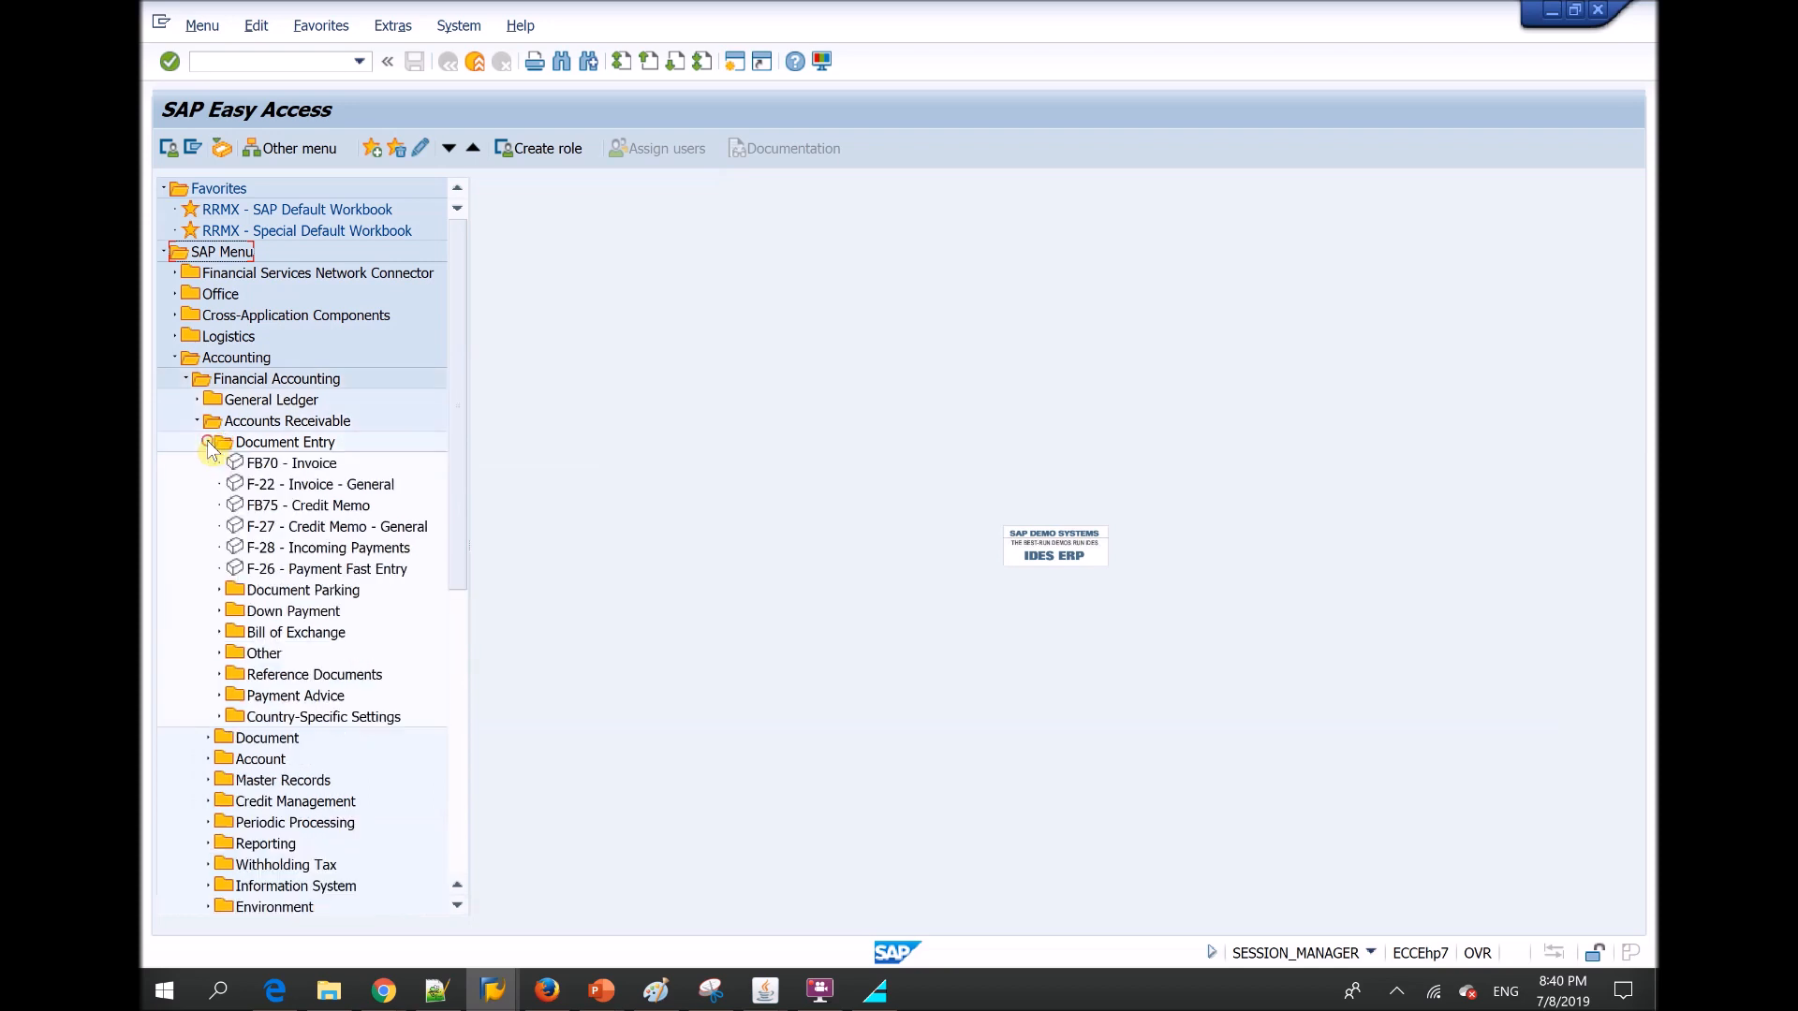
click(294, 469)
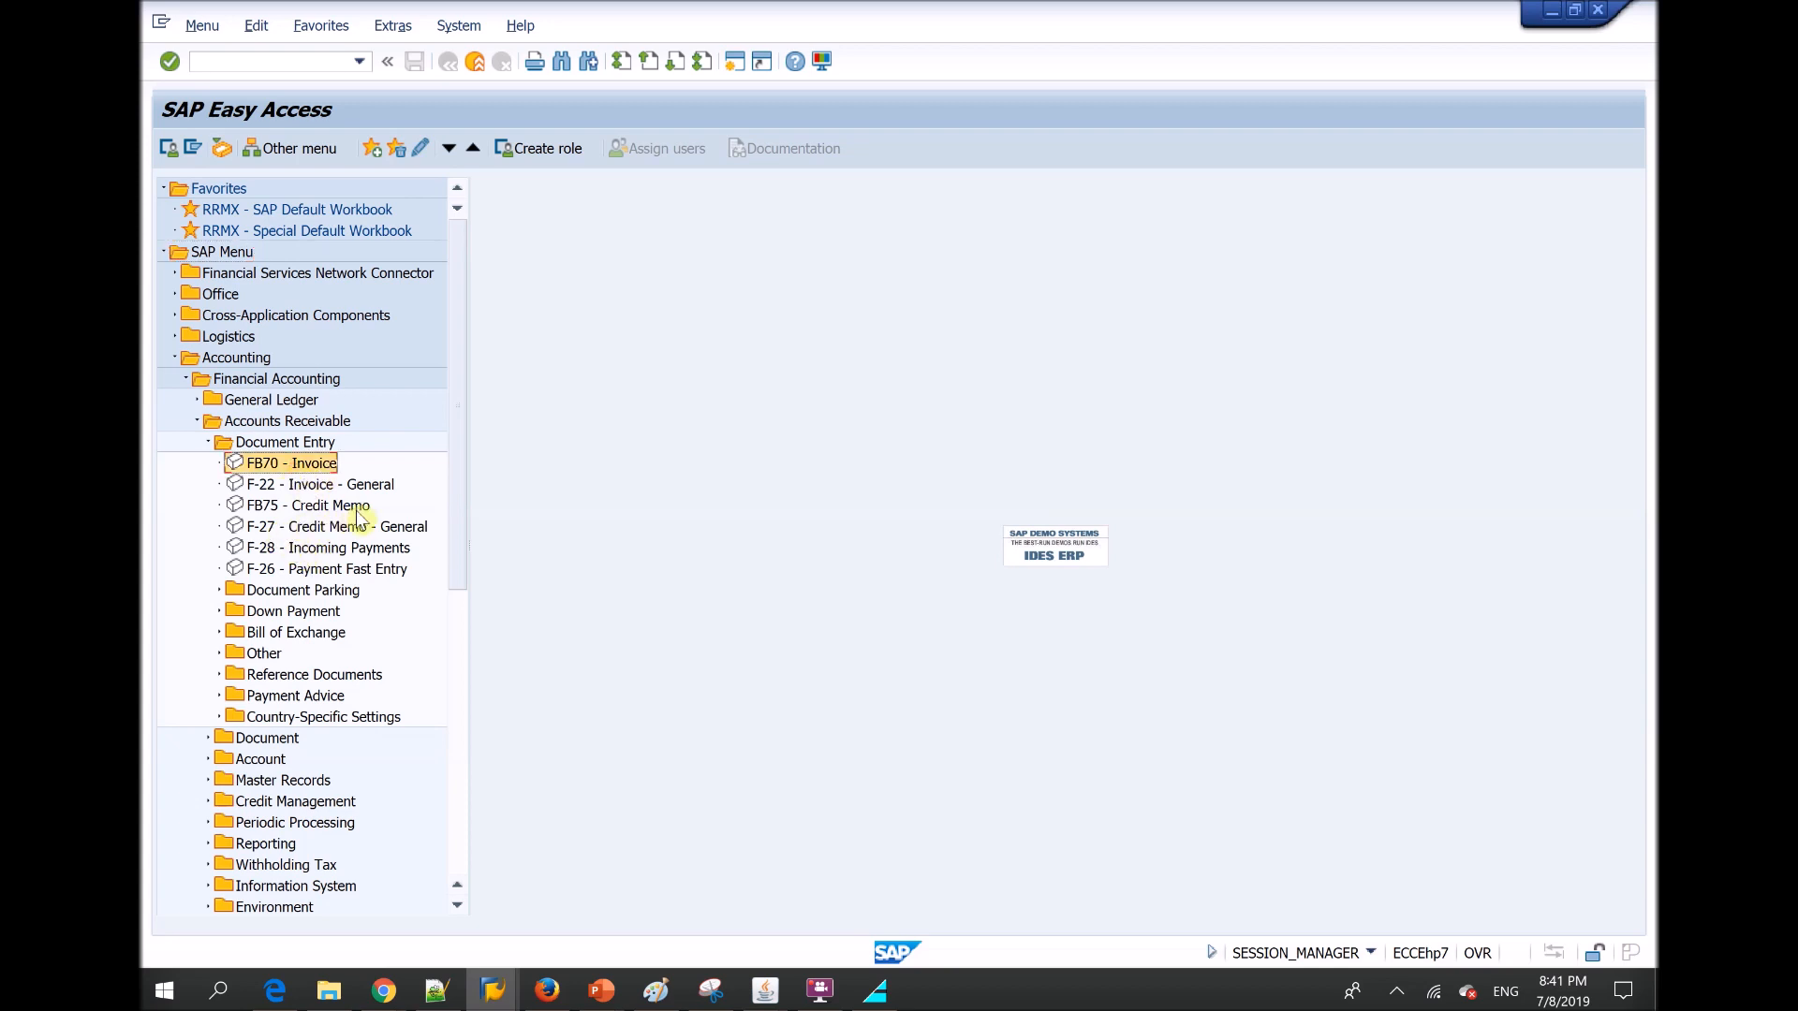
double_click(293, 465)
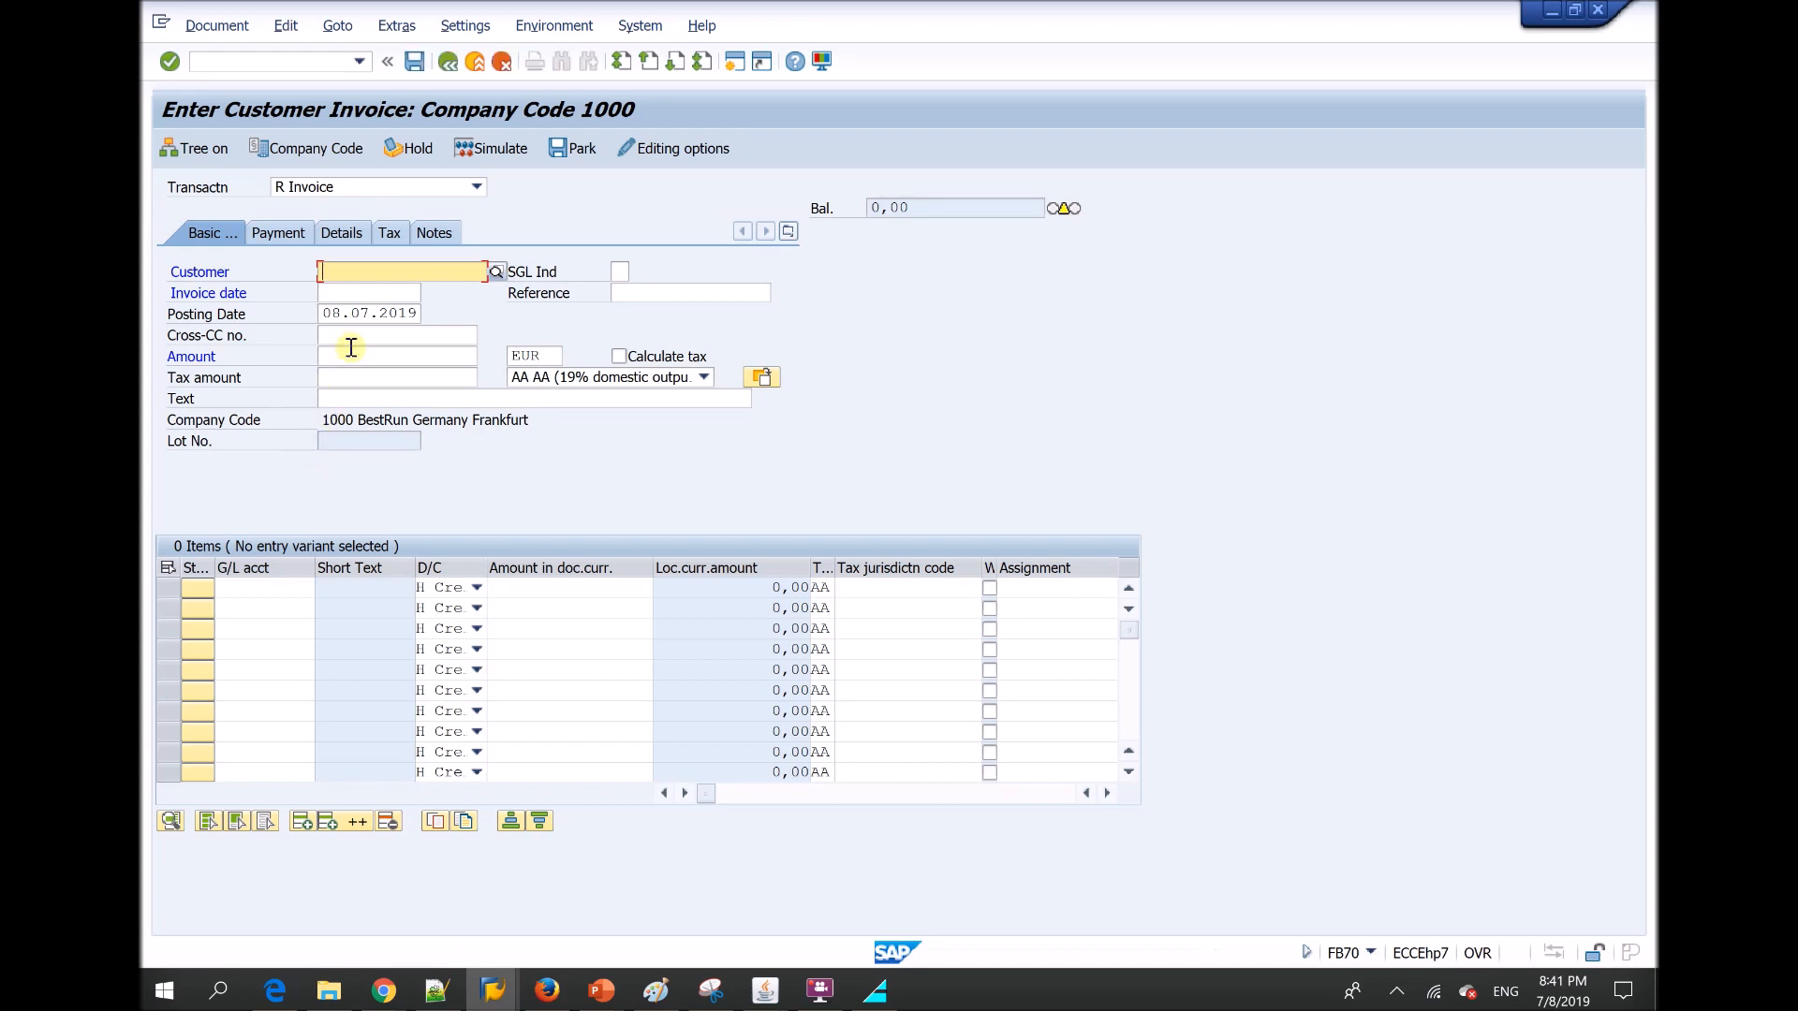
Examine the SAP transaction options for the customer invoice, and compare them with the Transaction Class options in Firefox, keeping Invoice
click(374, 187)
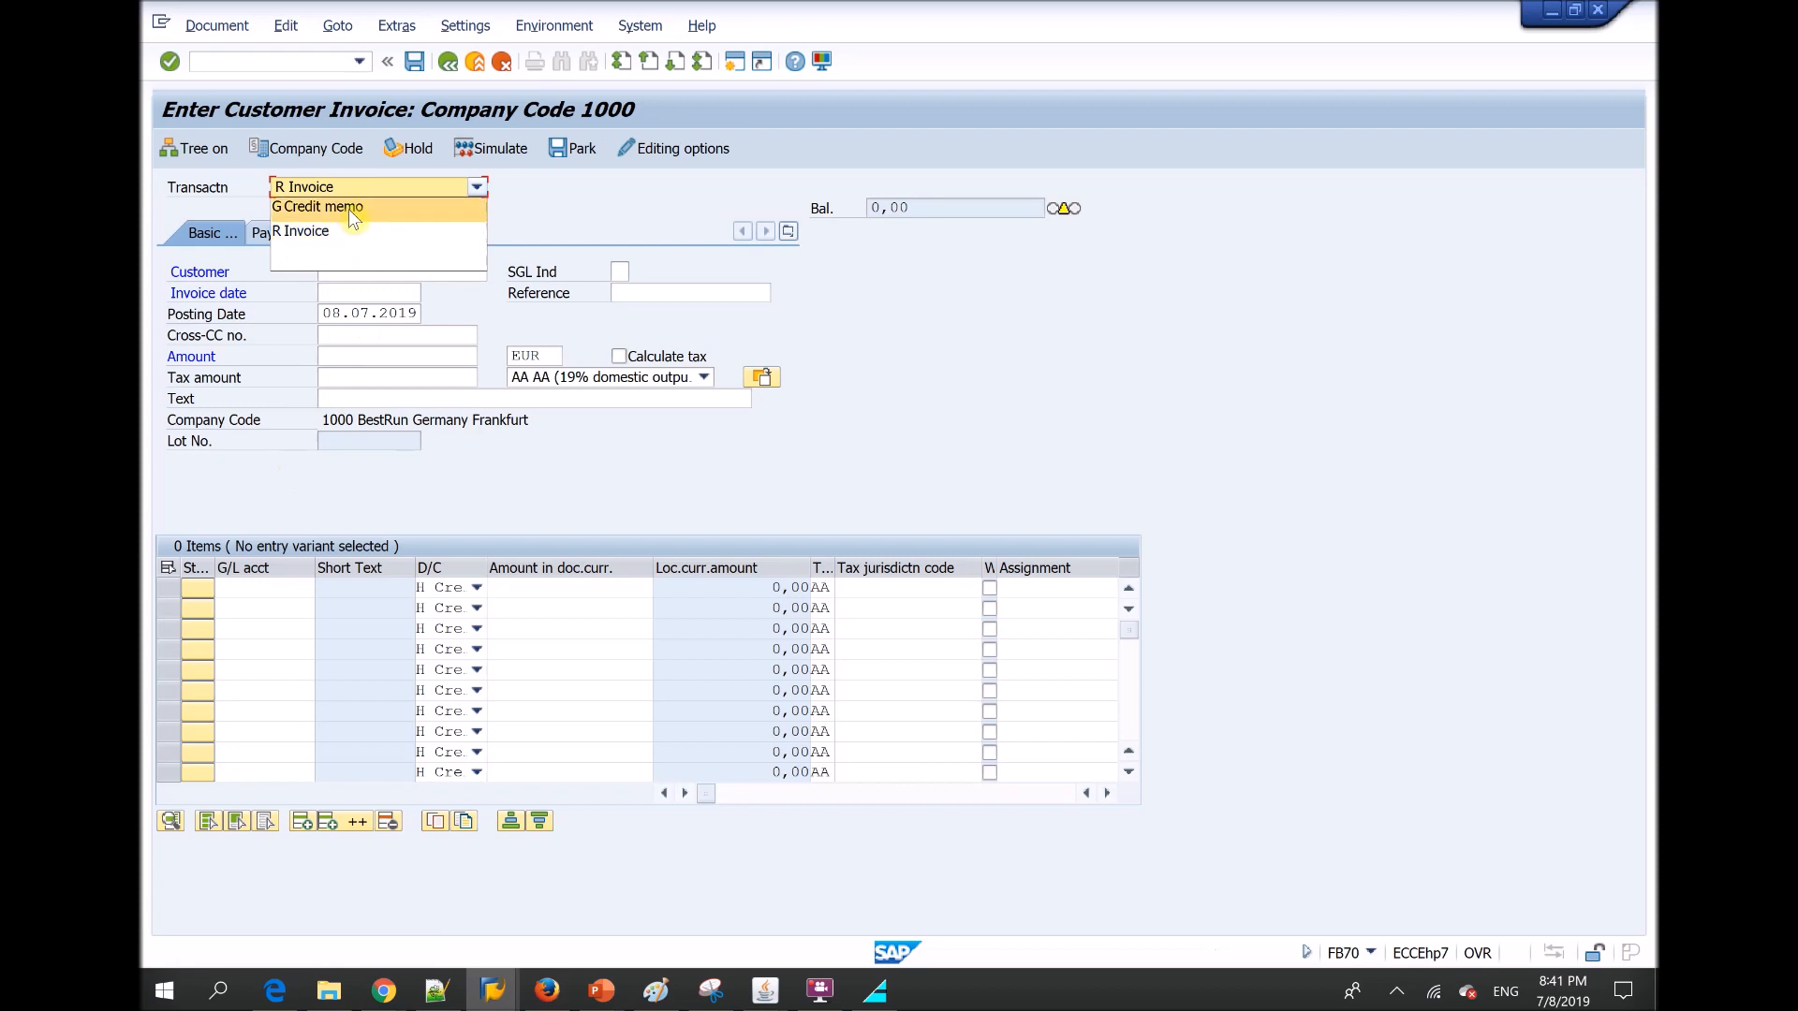
click(625, 212)
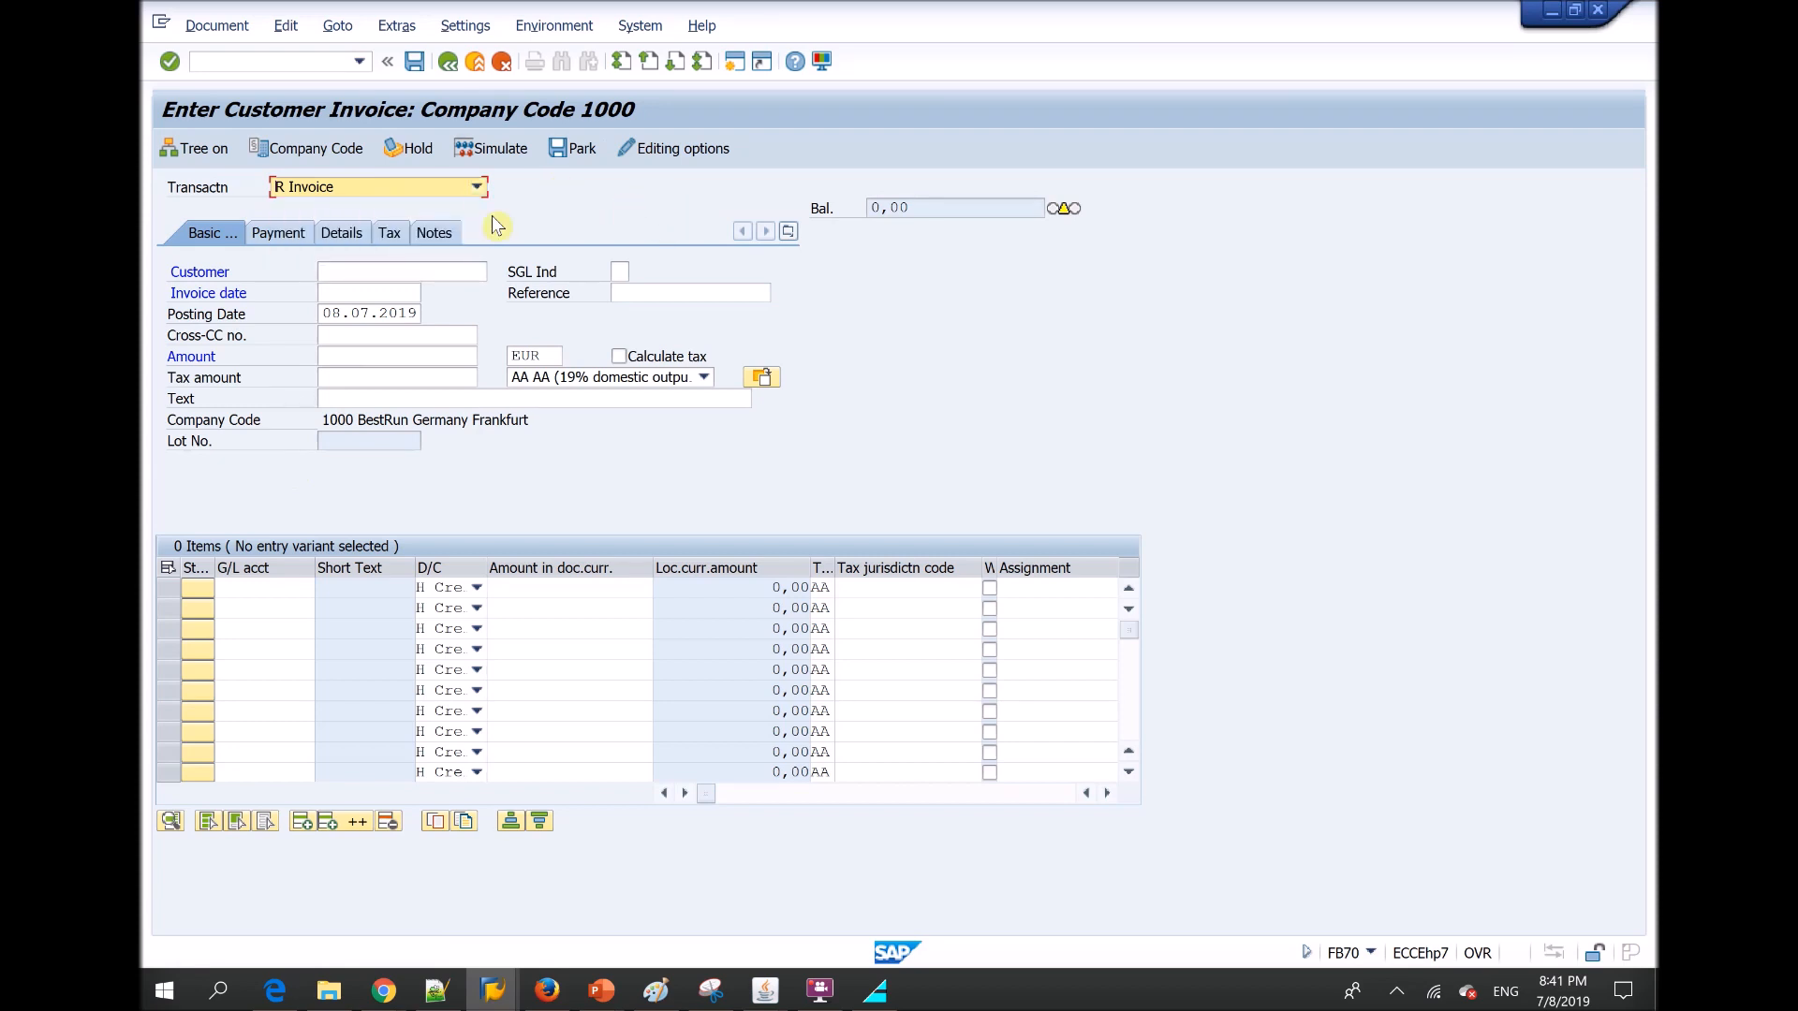
click(455, 188)
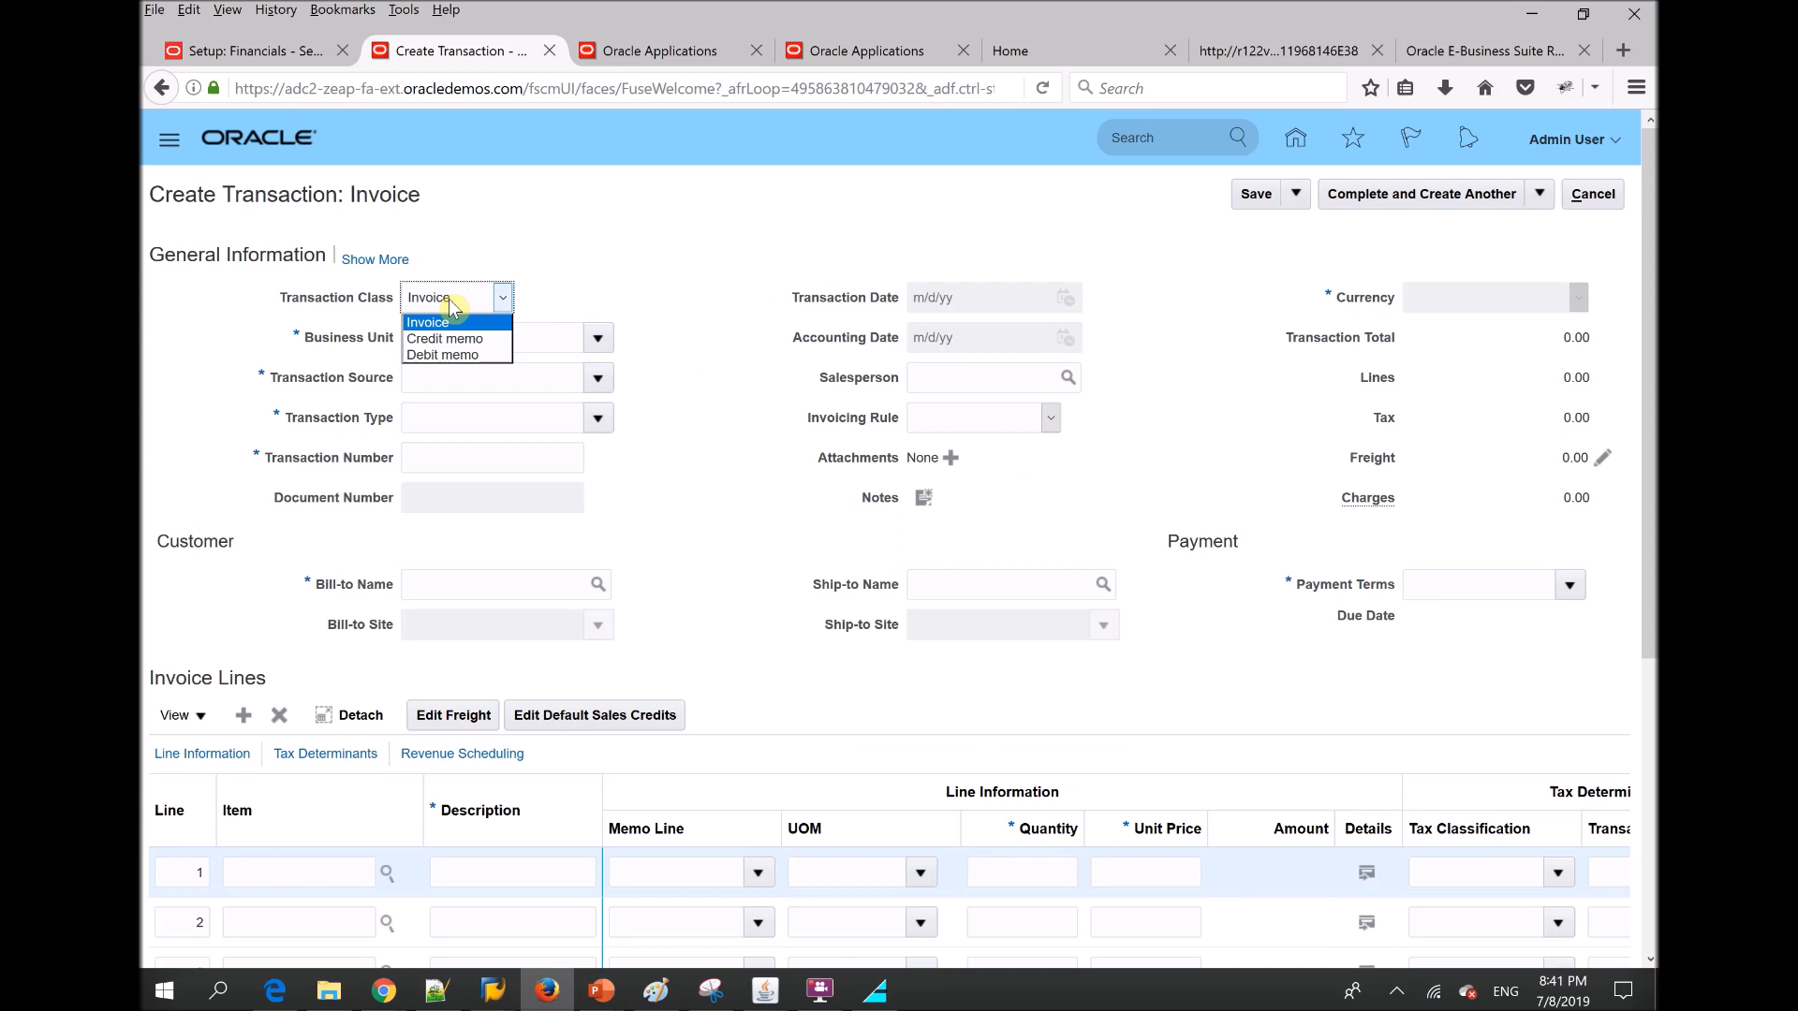
click(609, 270)
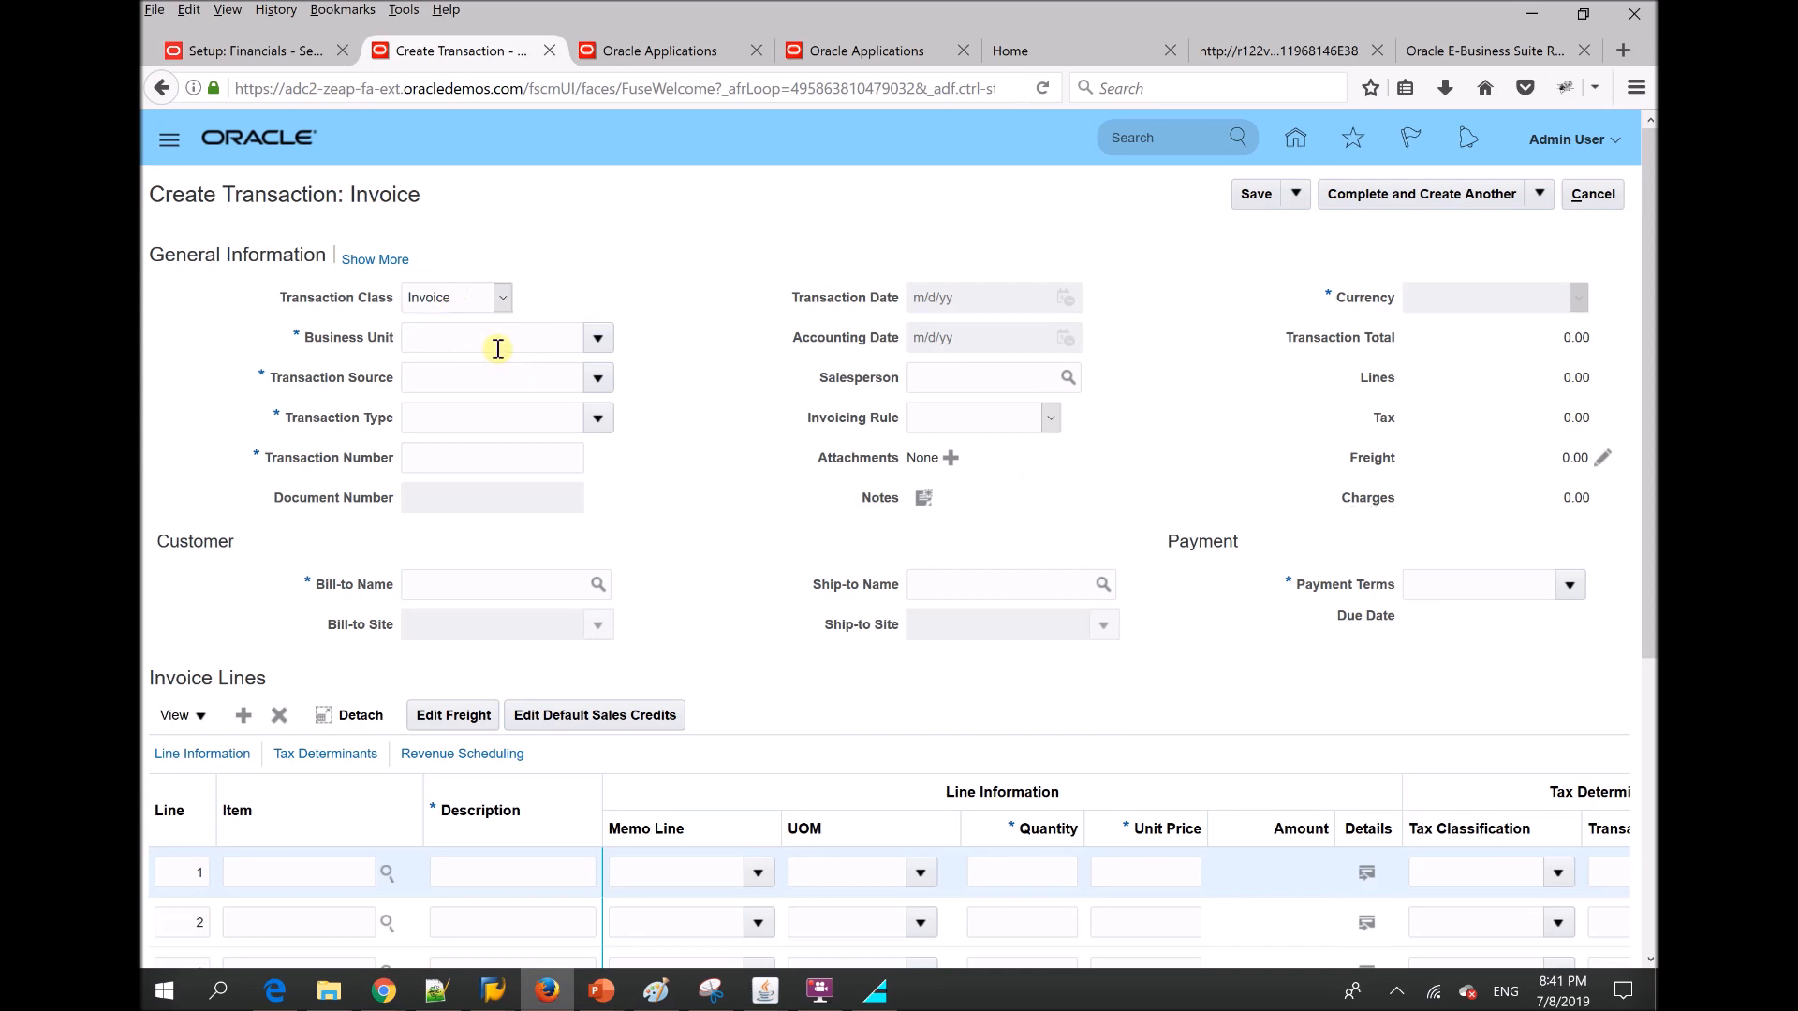
Set the invoice's business unit to US1 Business Unit
click(598, 339)
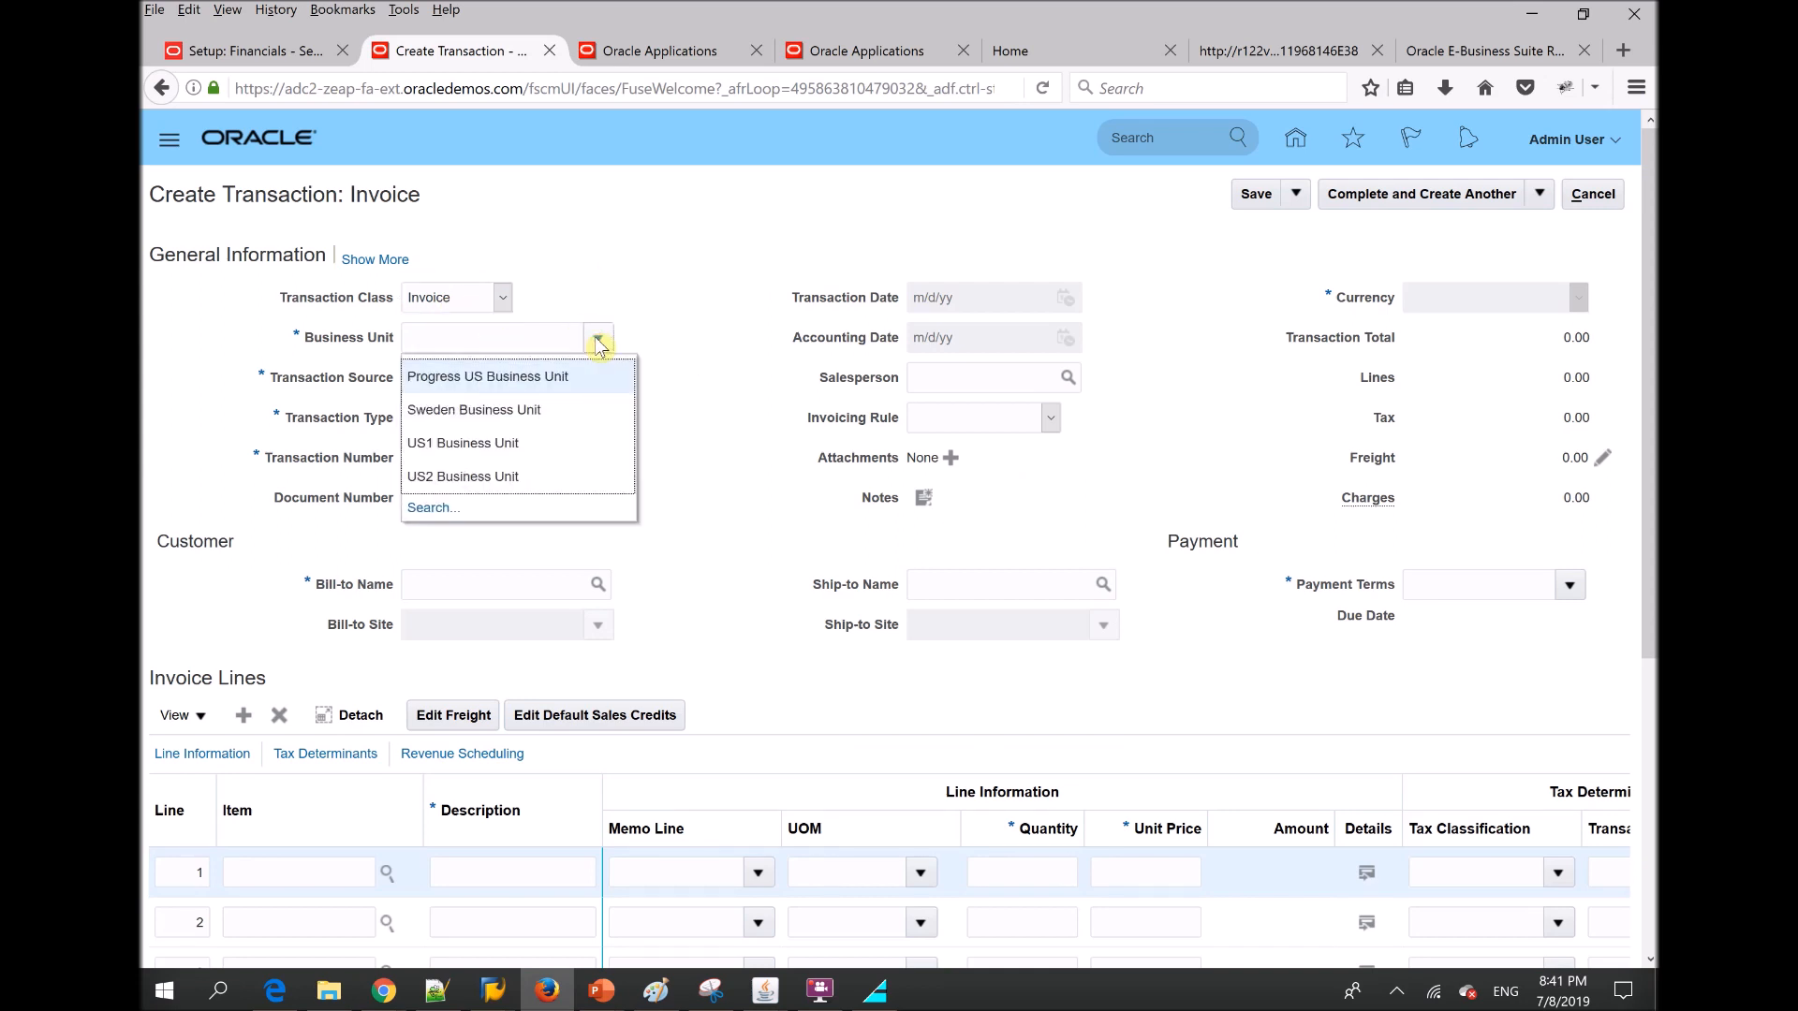
click(479, 449)
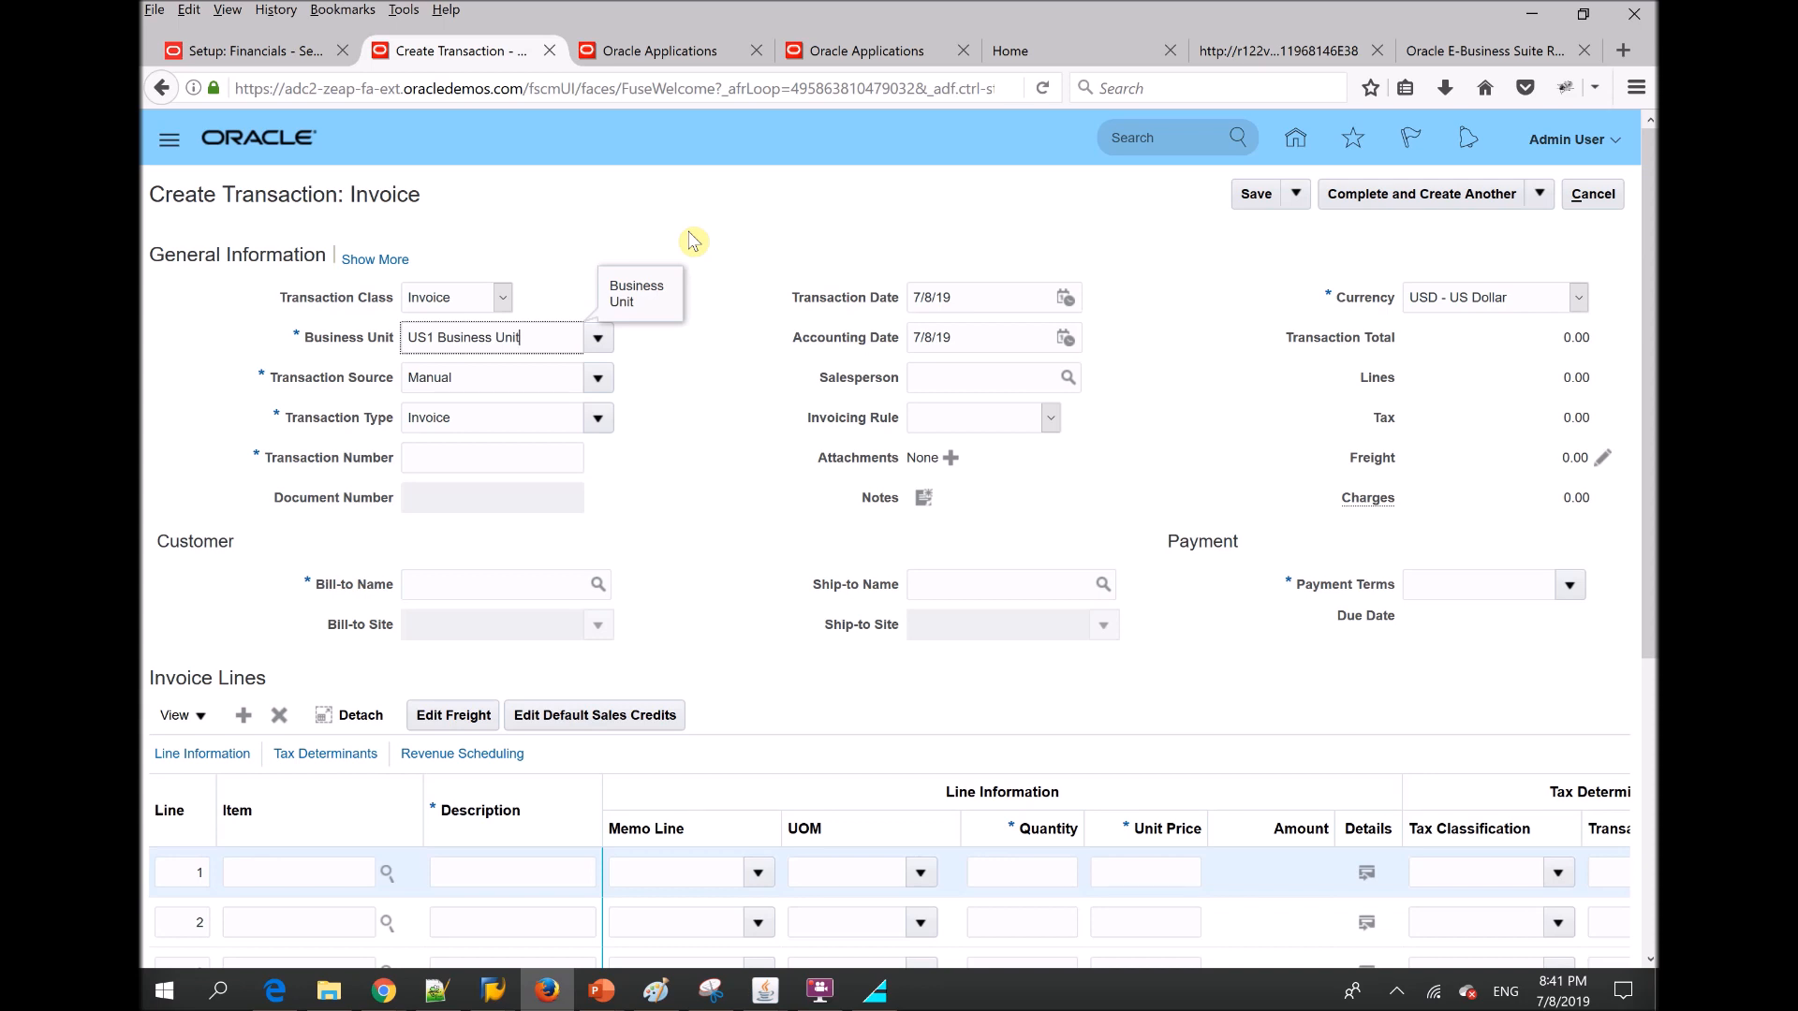
Switch to the Oracle E-Business Suite Transactions form and examine its Legal Entity choices and the Operating Unit under the additional details
click(776, 998)
click(894, 866)
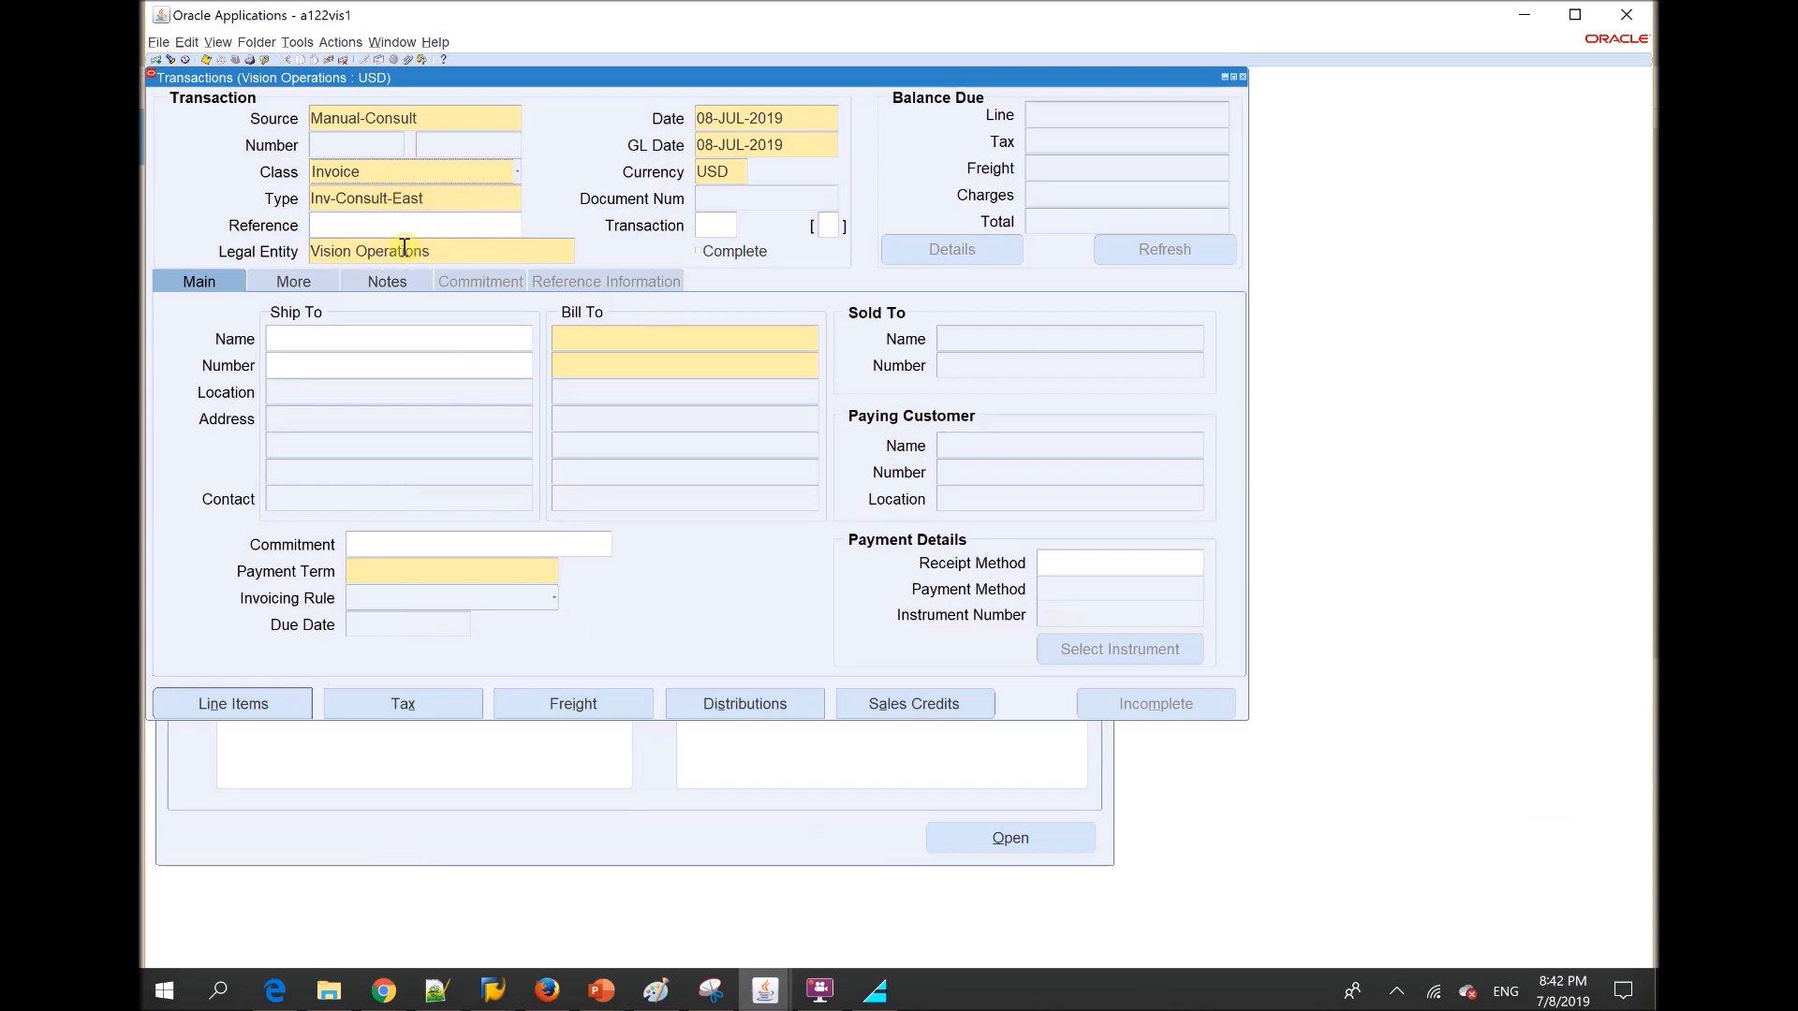
click(292, 284)
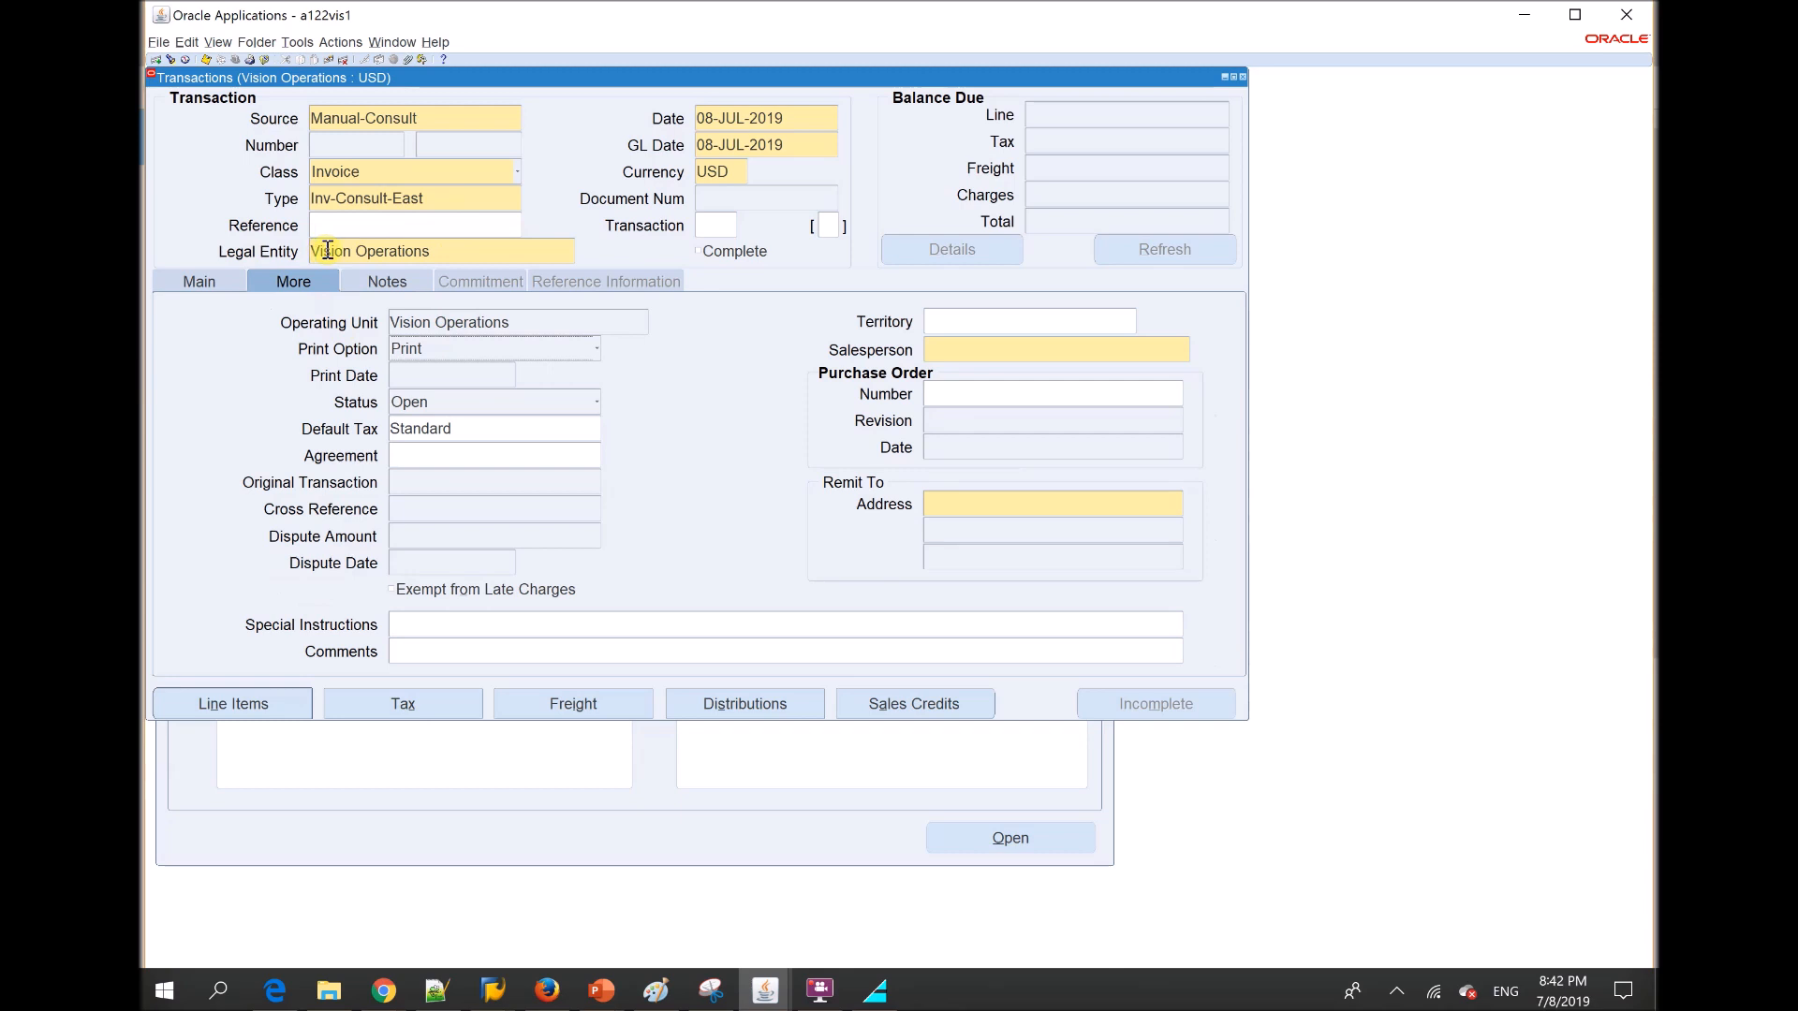
click(488, 251)
click(573, 251)
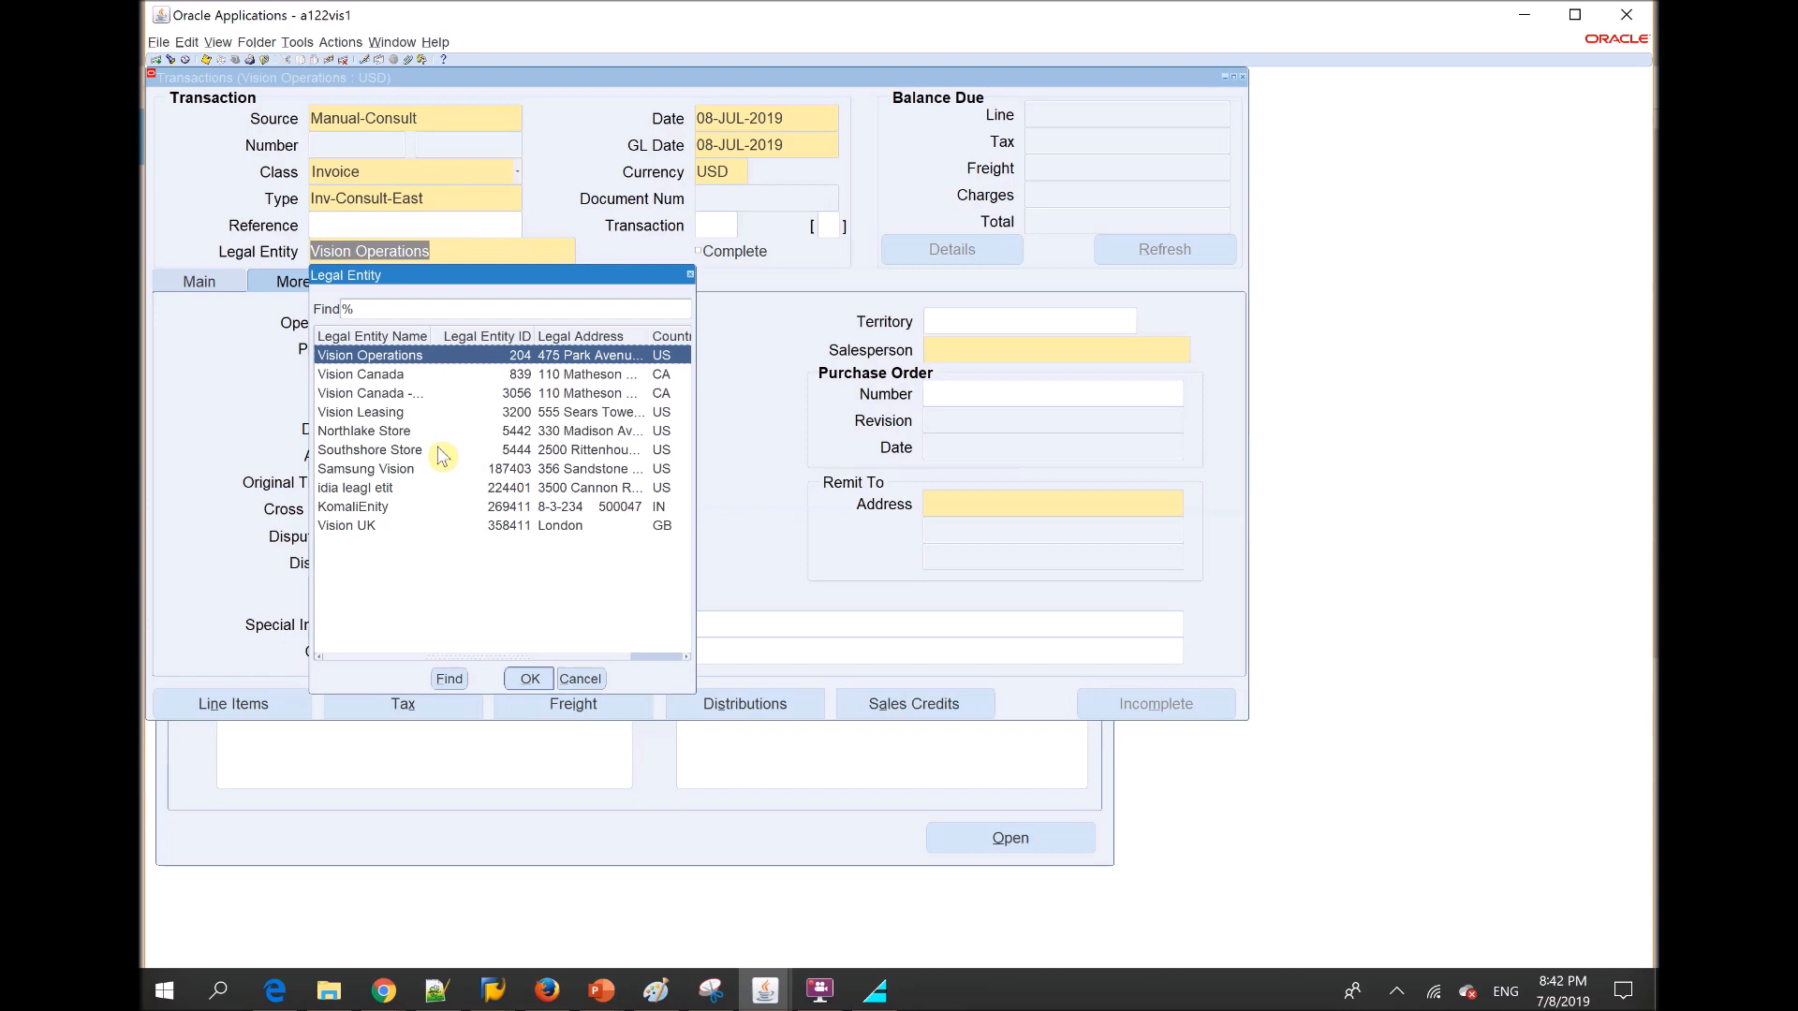
click(580, 678)
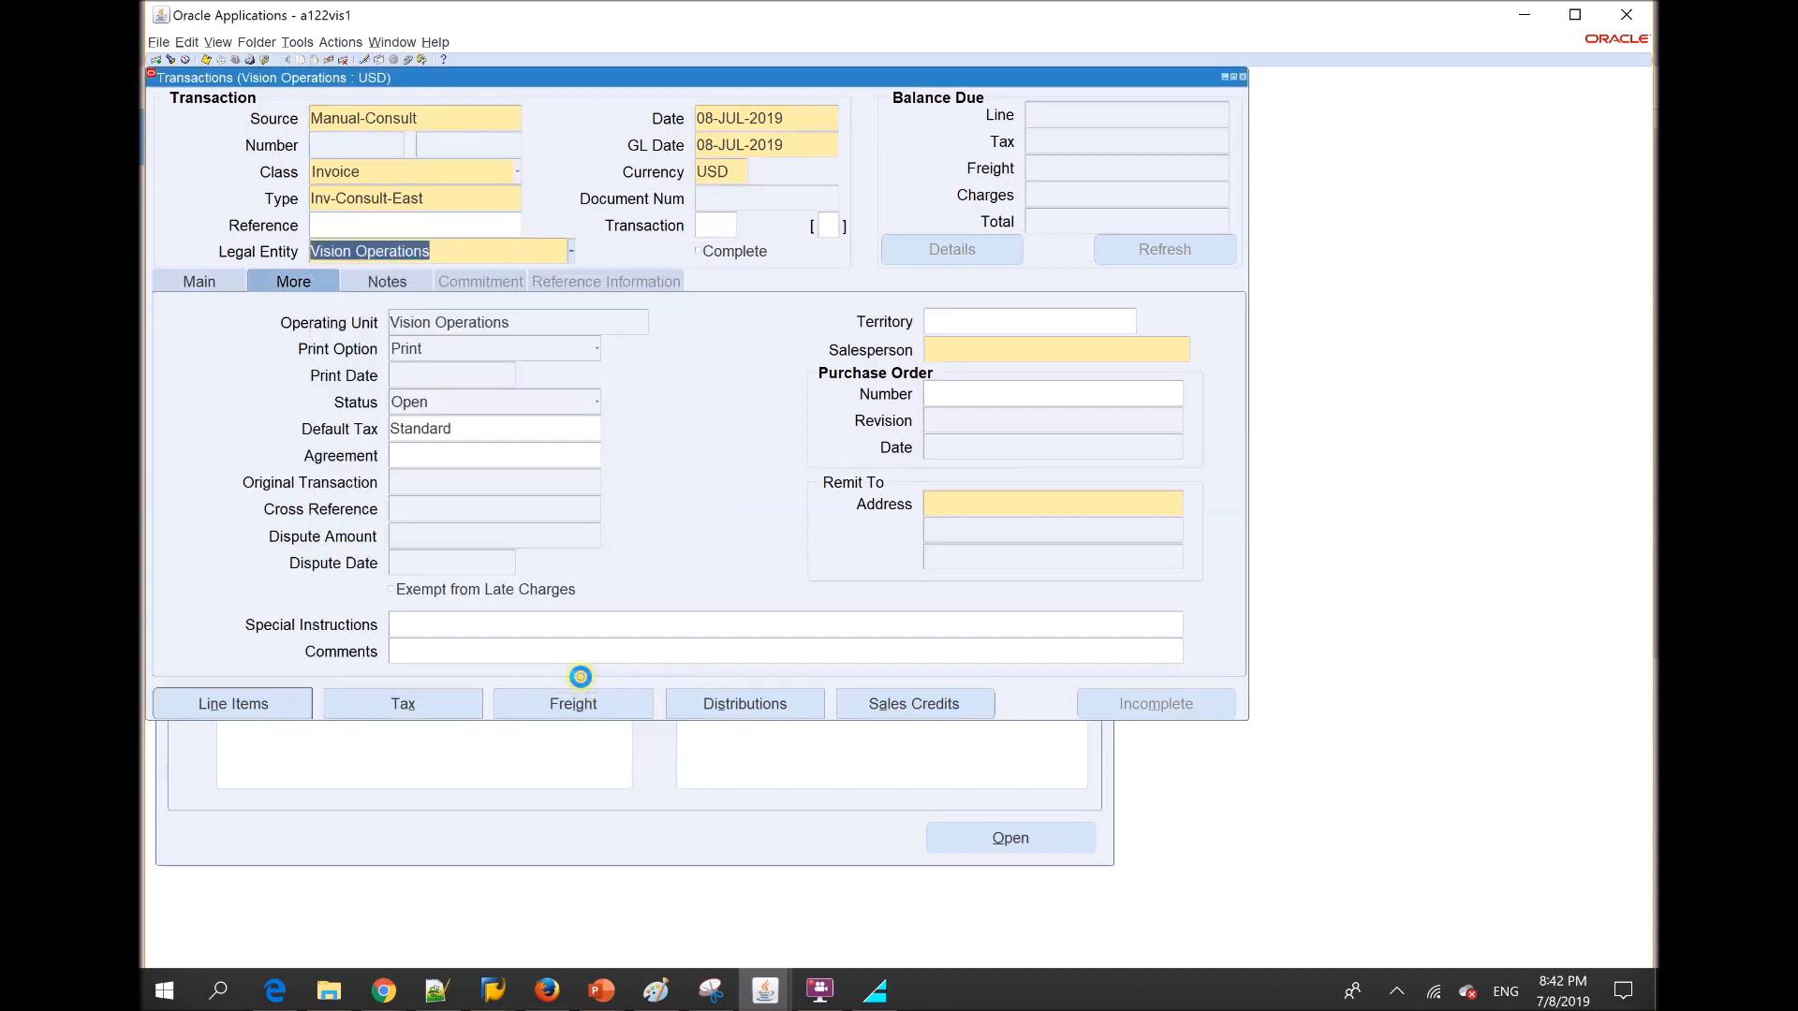
click(412, 322)
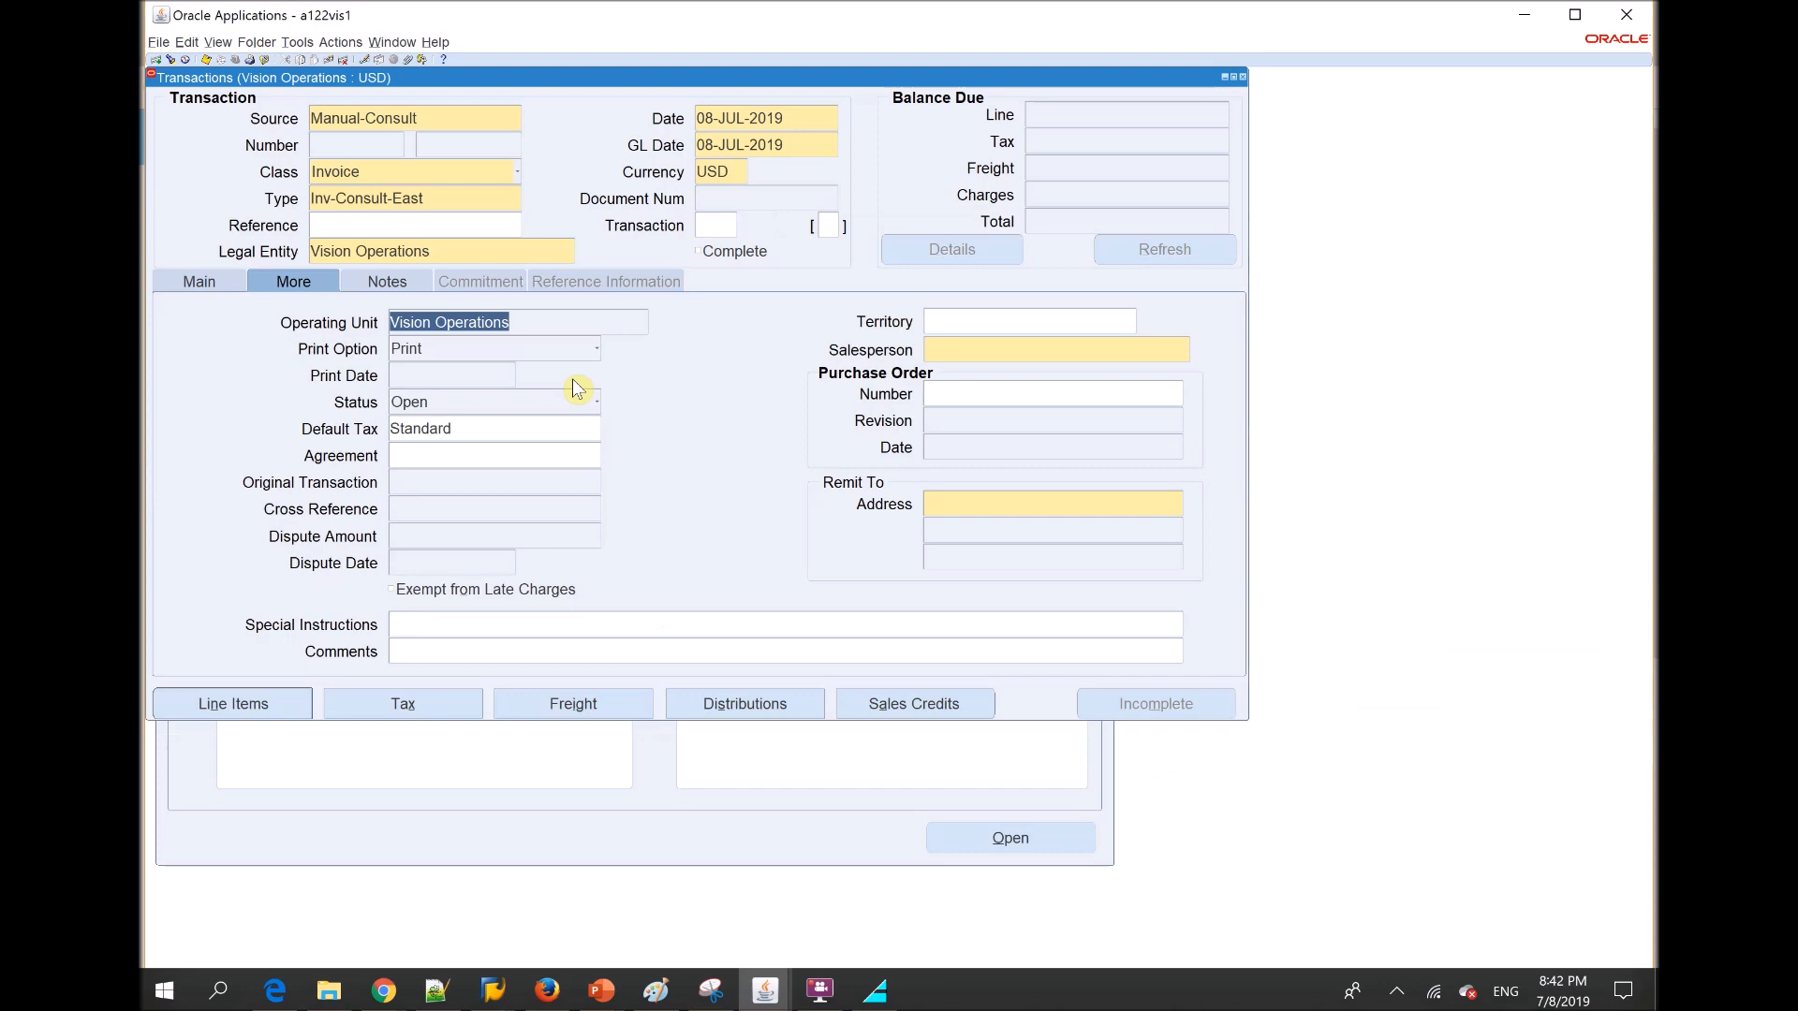
Switch to SAP, view the company code prompt of the customer invoice and close it without a change
key(alt+Tab)
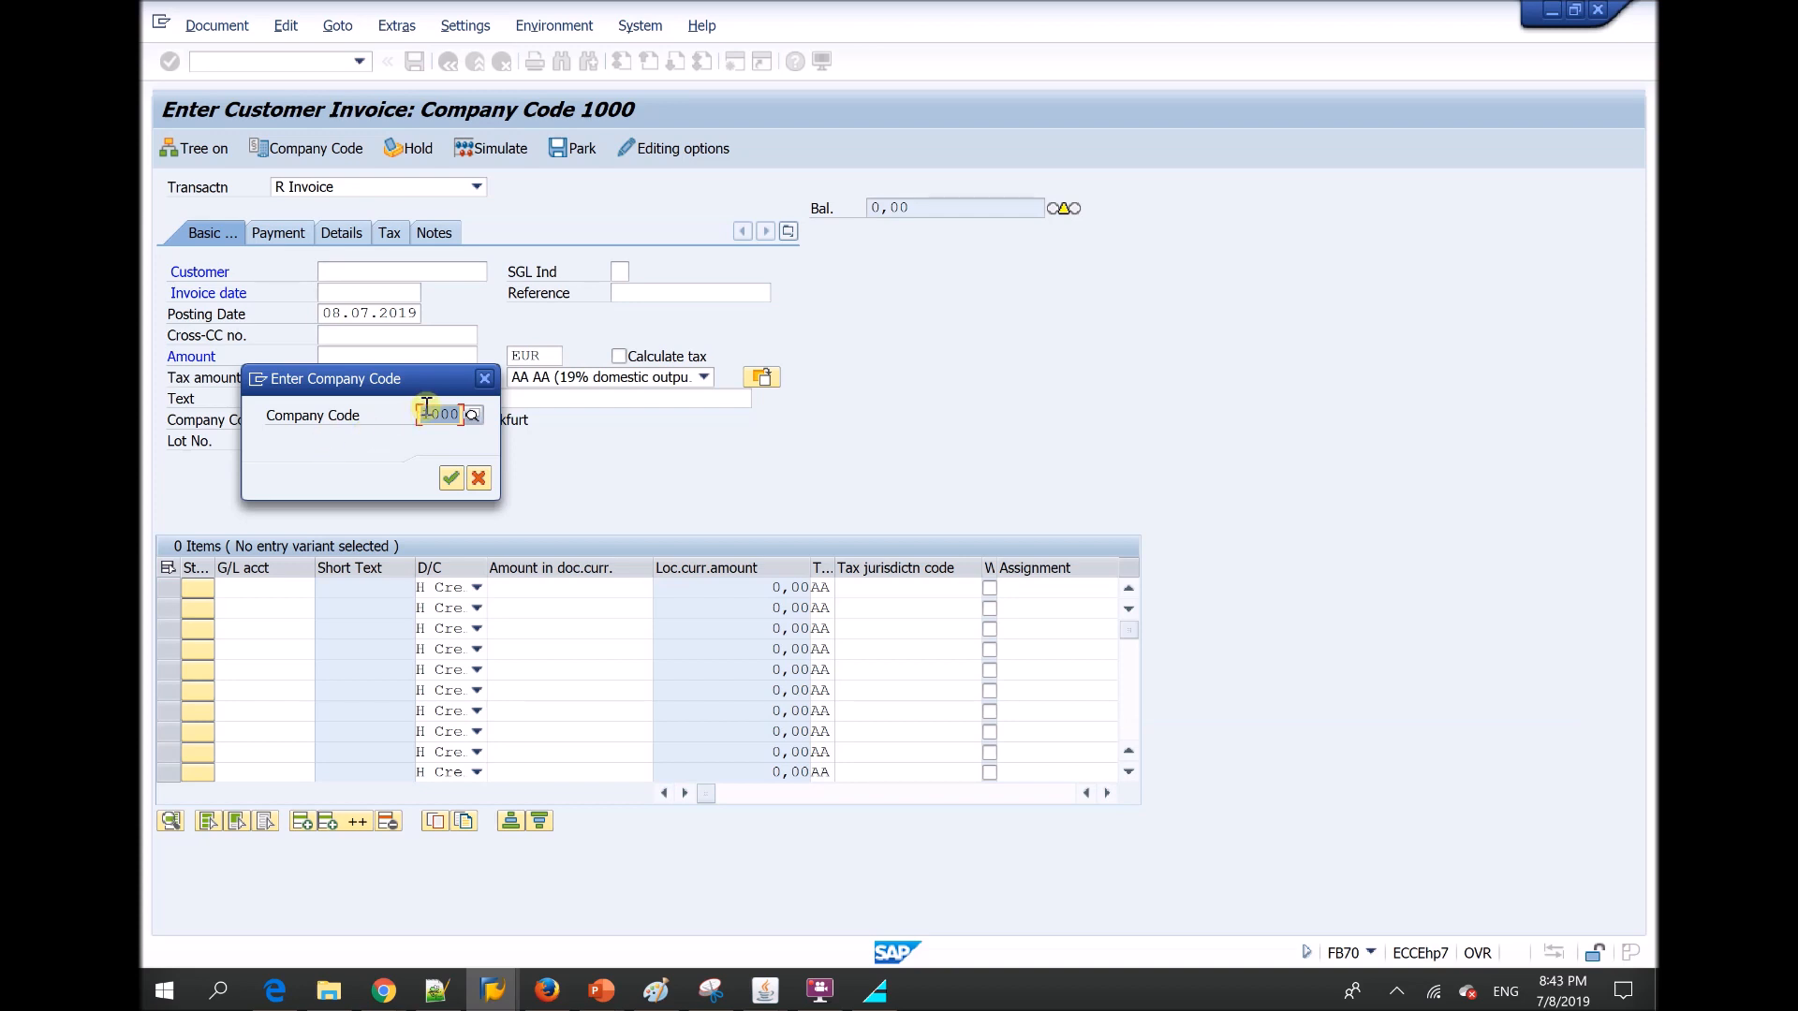
click(484, 378)
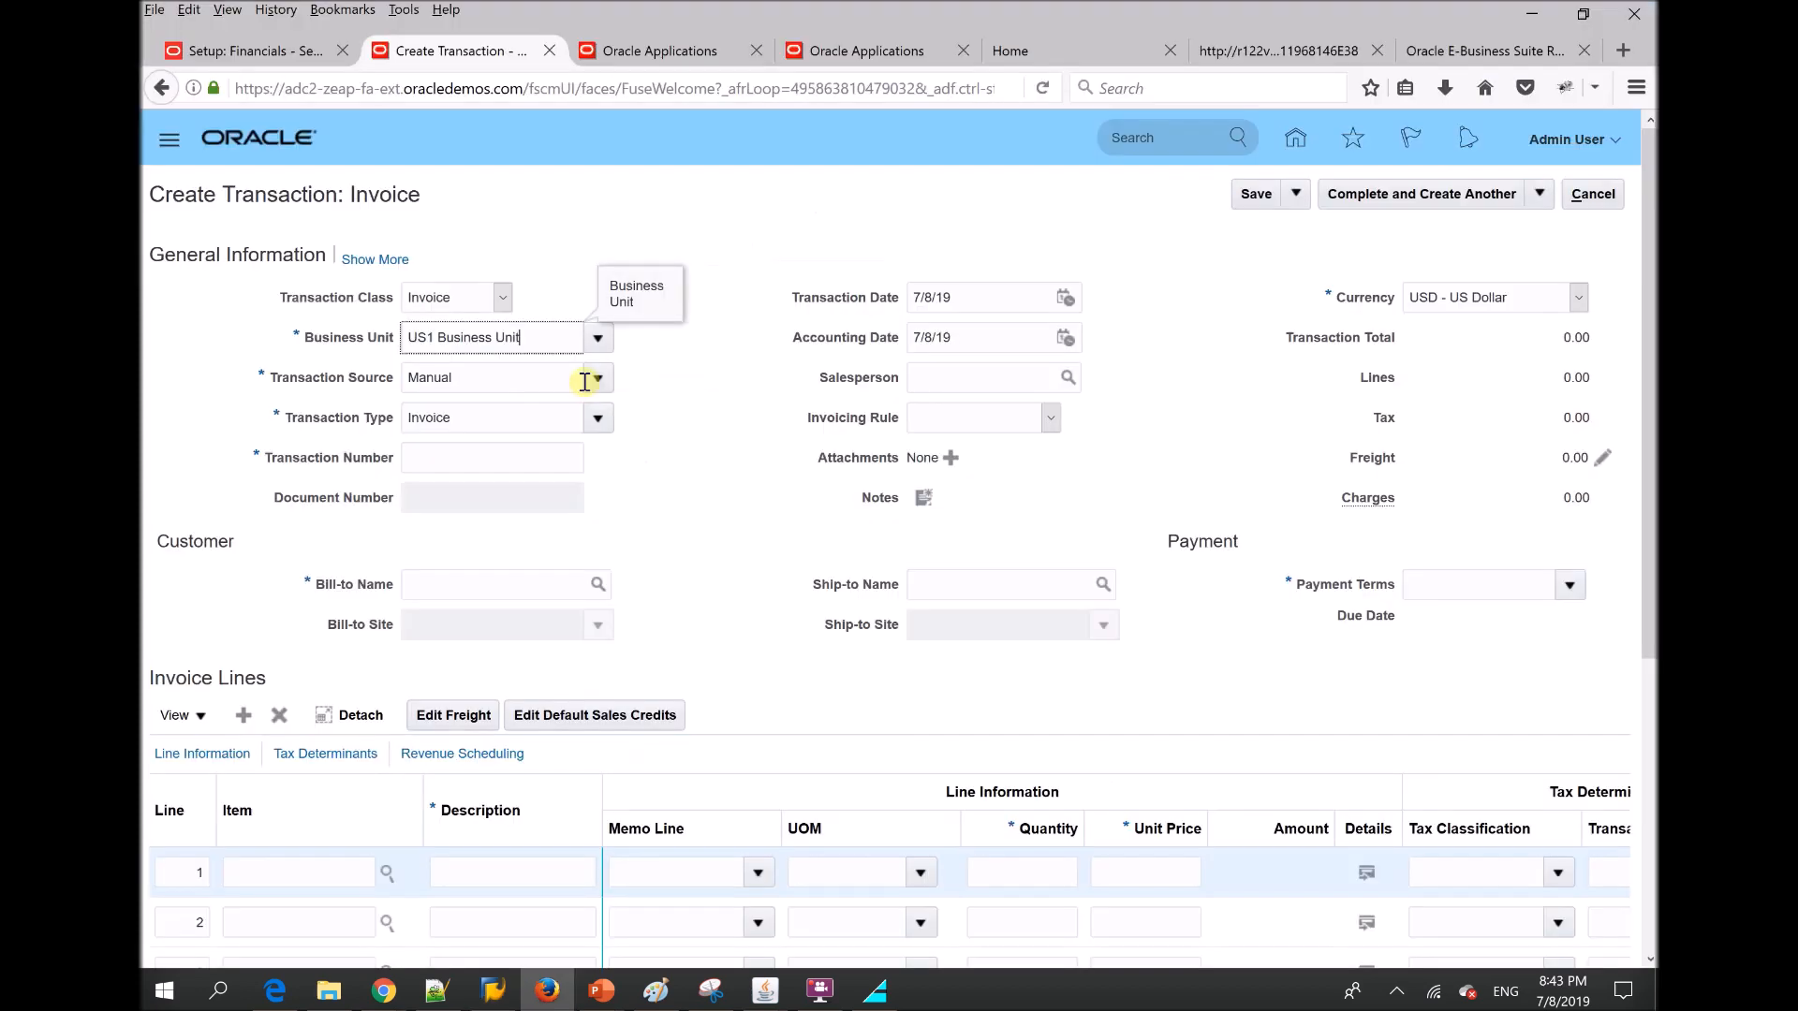
Switch back to the Create Transaction page in Firefox and examine the Transaction Source and Transaction Type options
click(599, 380)
click(661, 368)
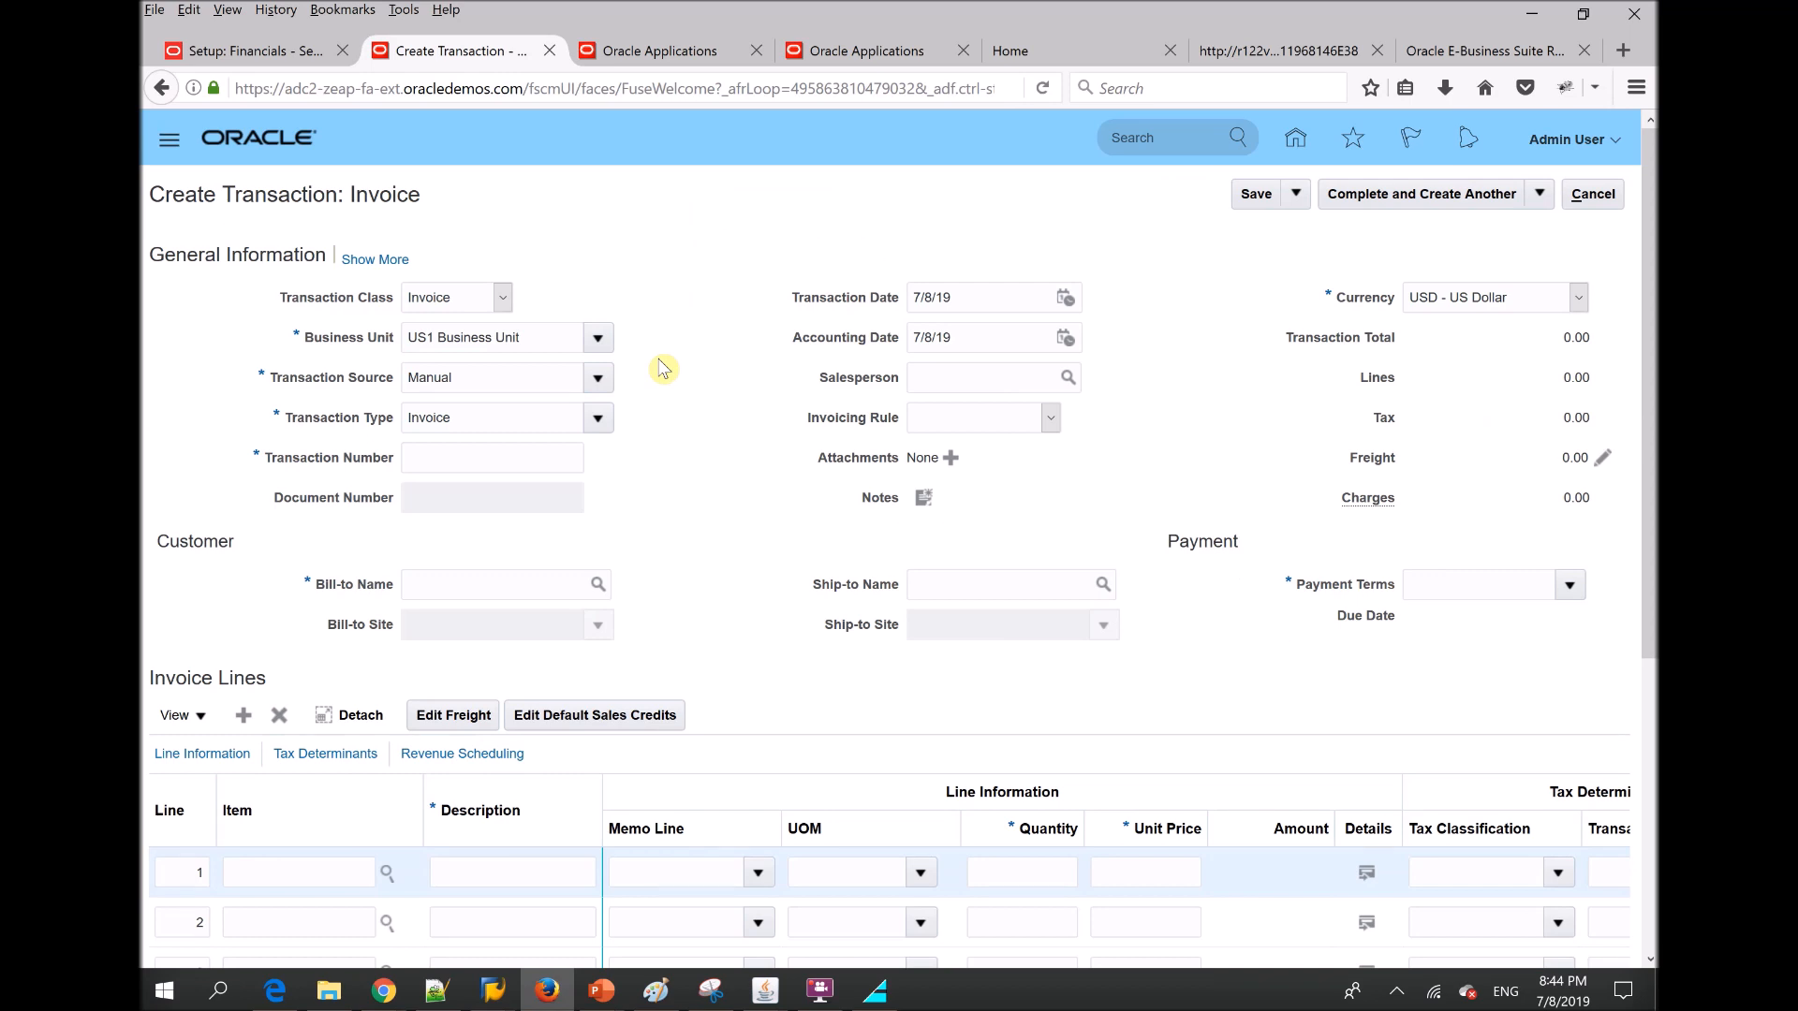
click(598, 421)
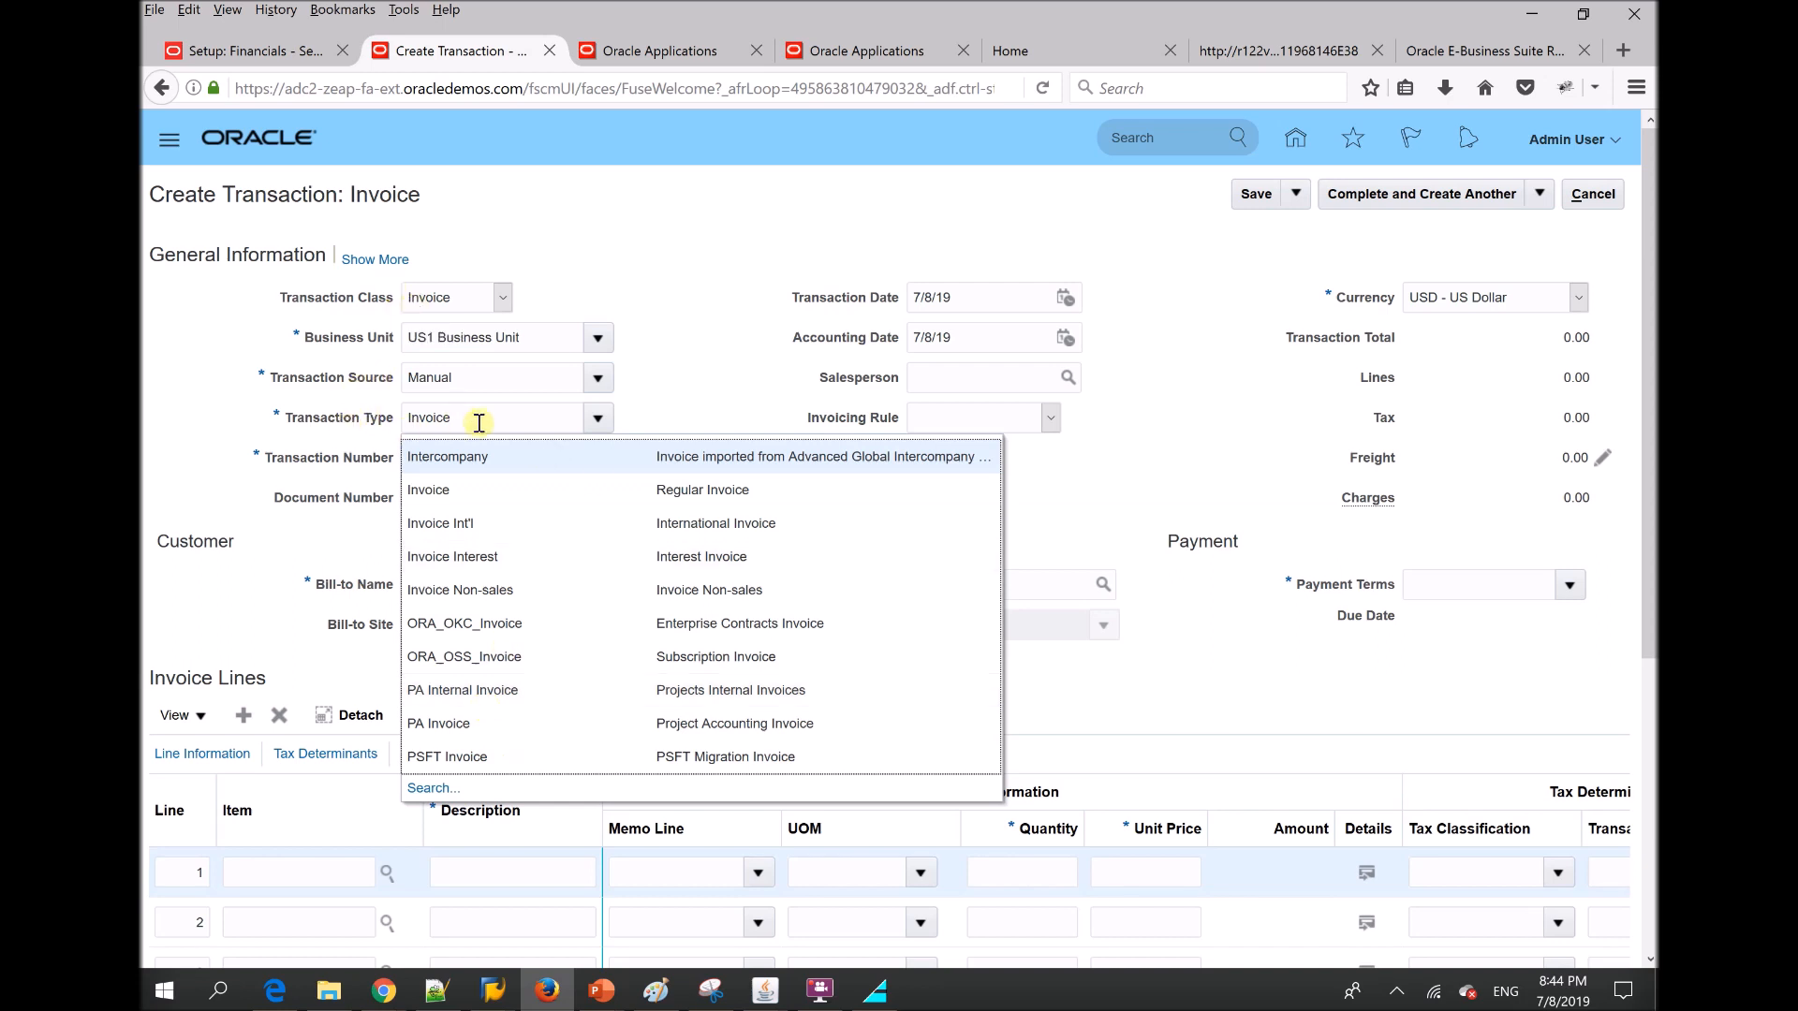
Change the transaction class to Credit memo, examine the transaction types it offers, and set the class back to Invoice
click(454, 306)
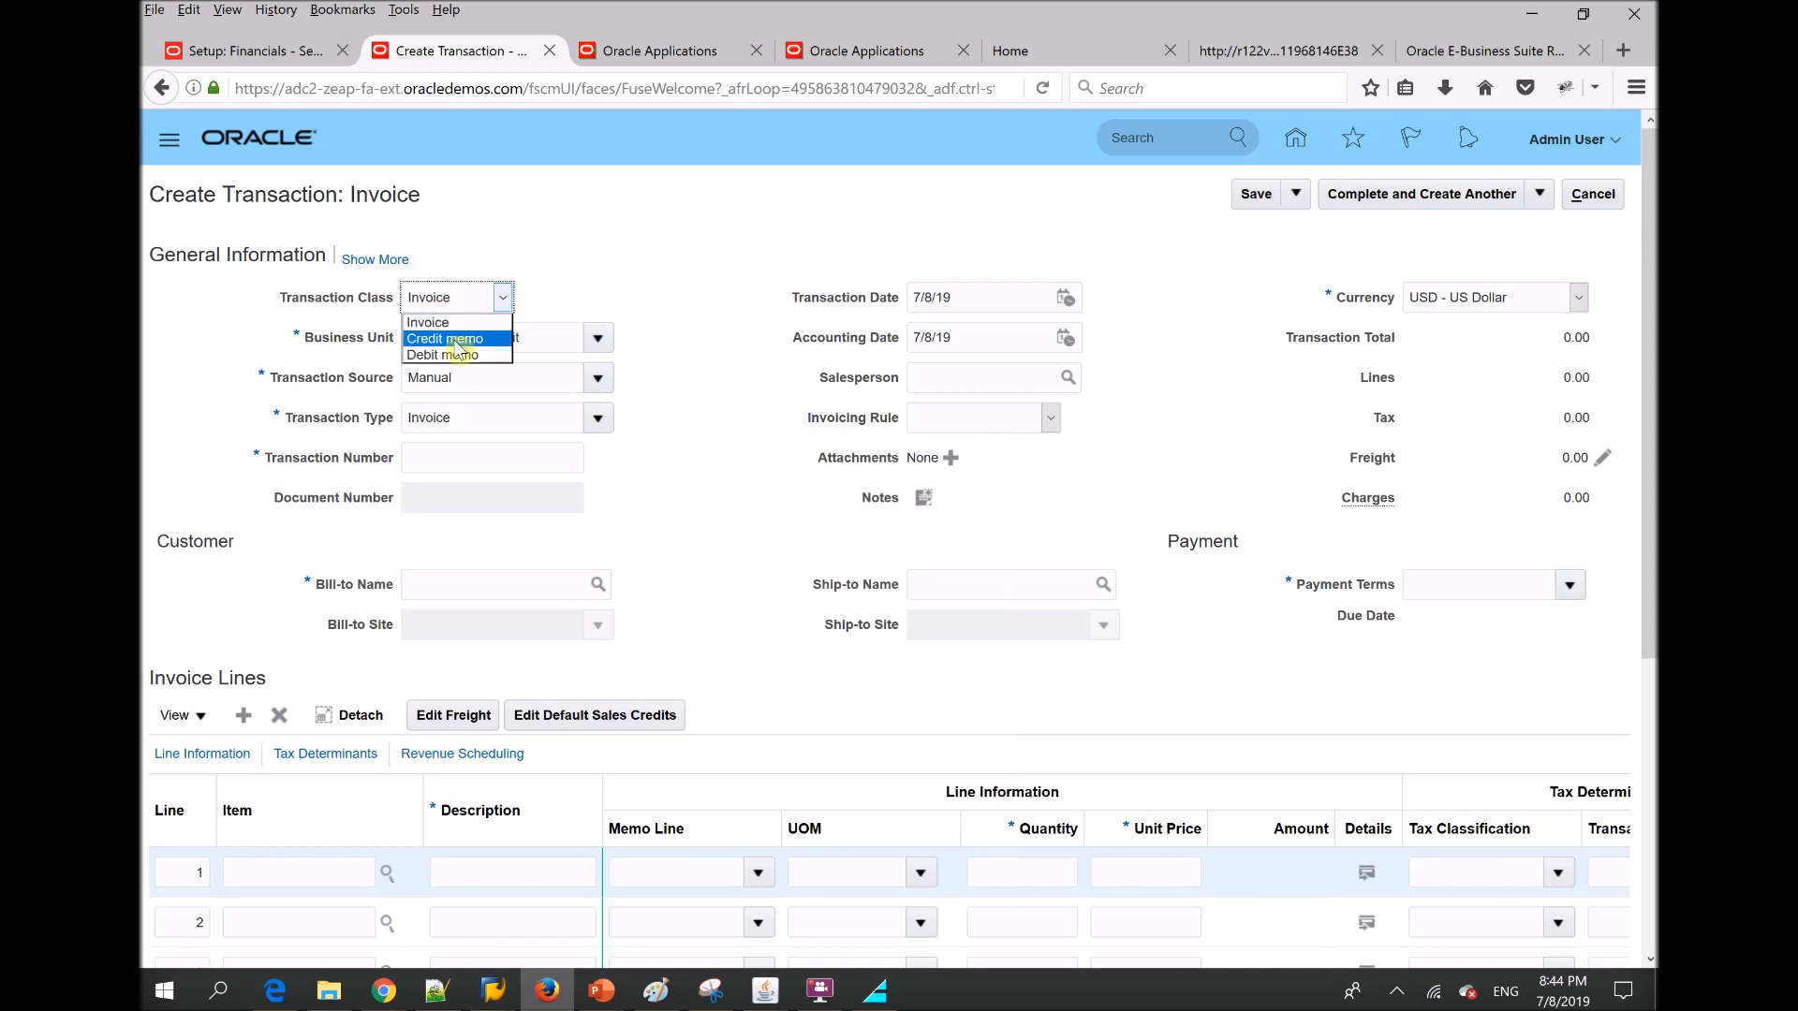
click(455, 338)
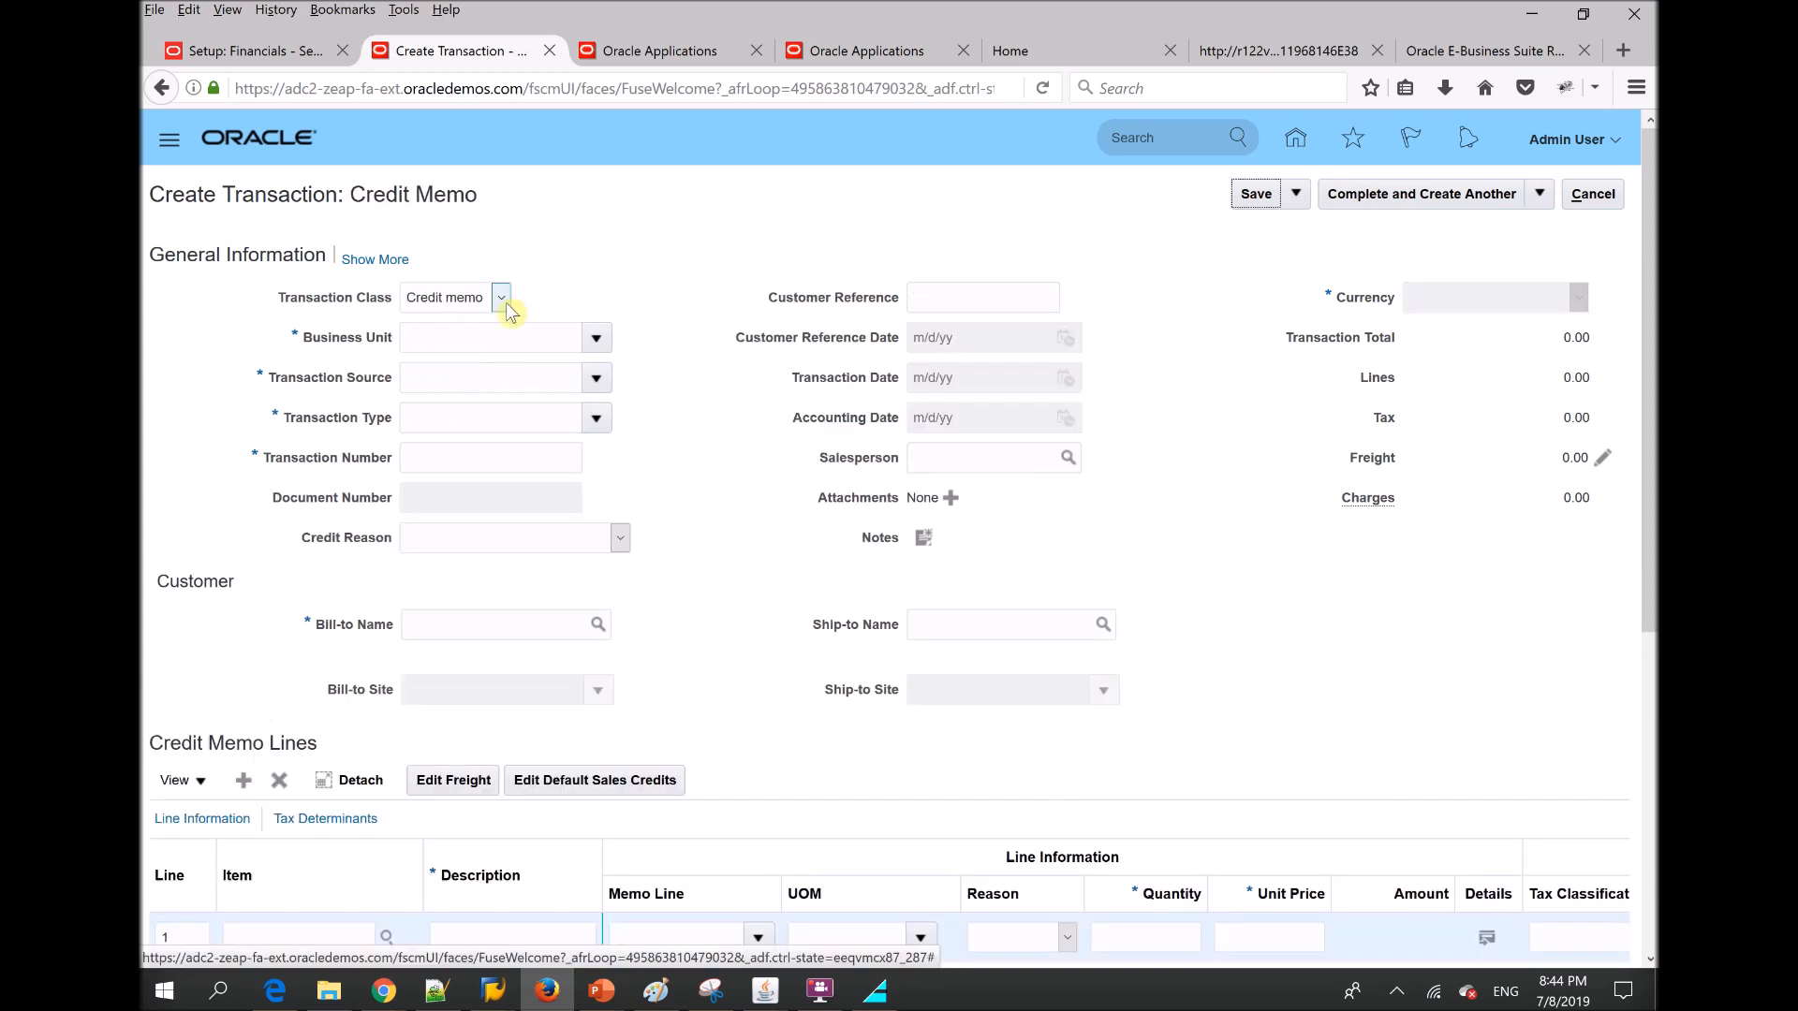
click(588, 428)
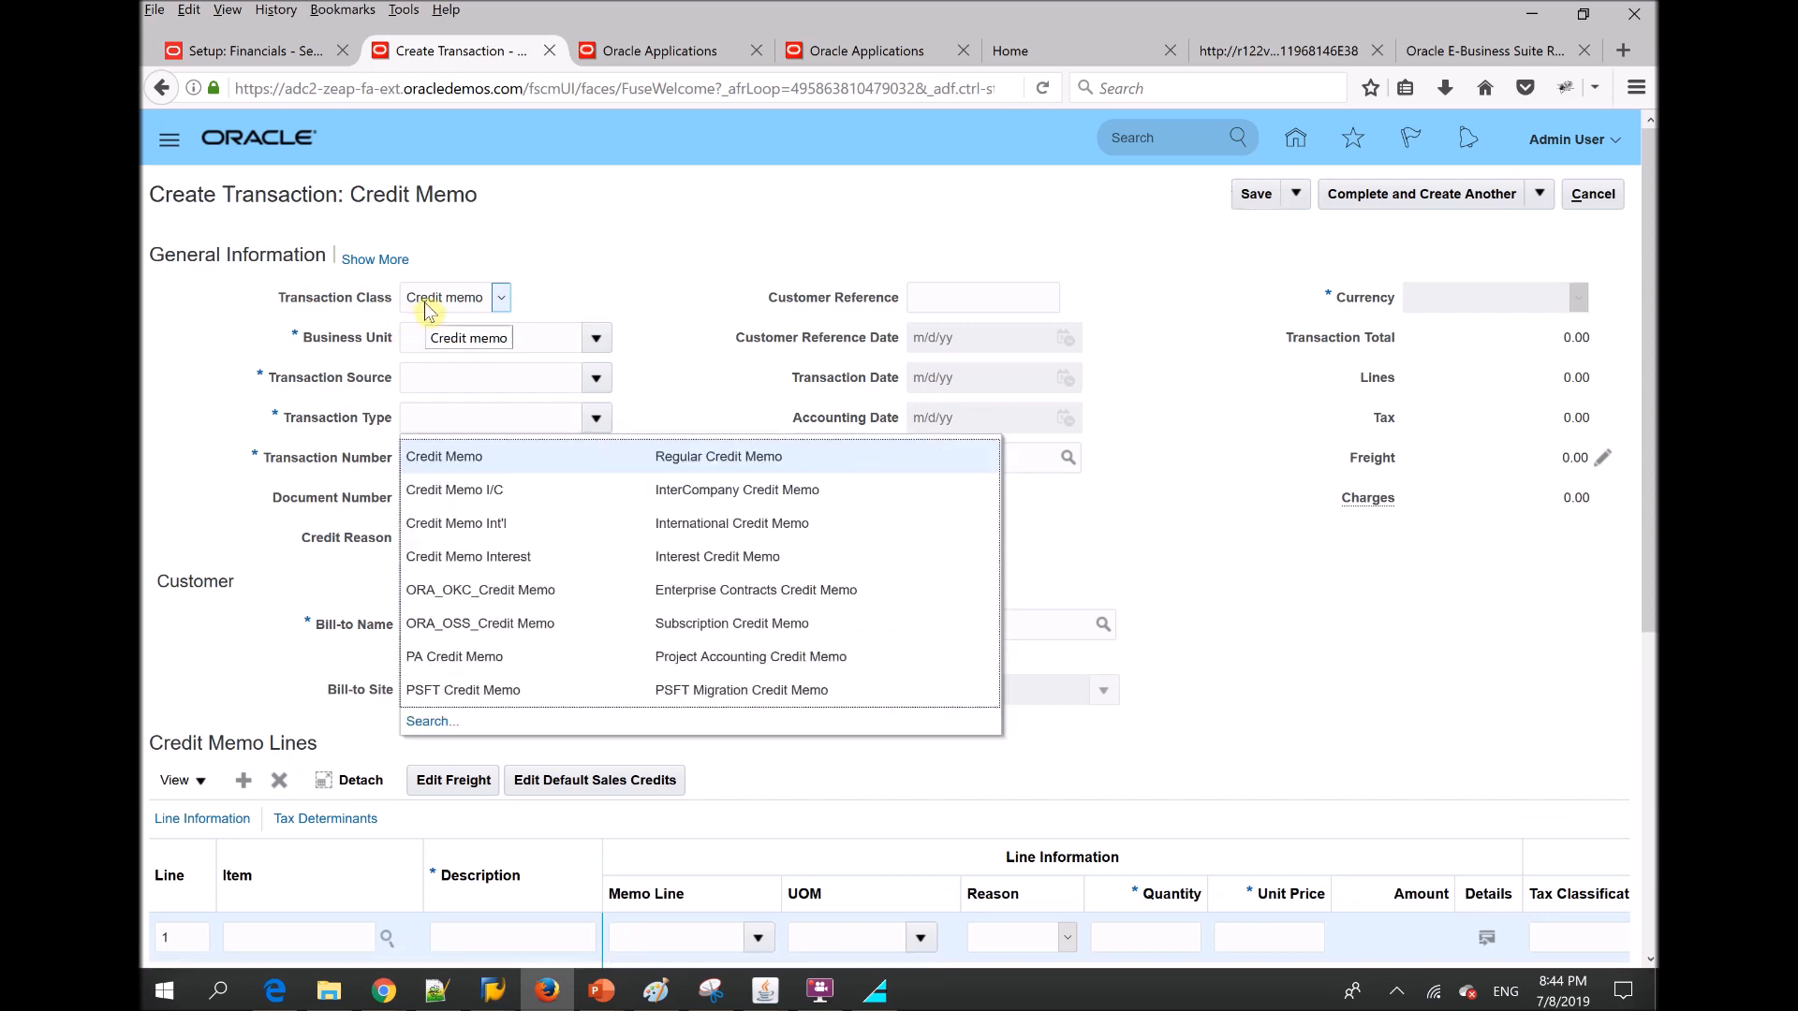
click(426, 304)
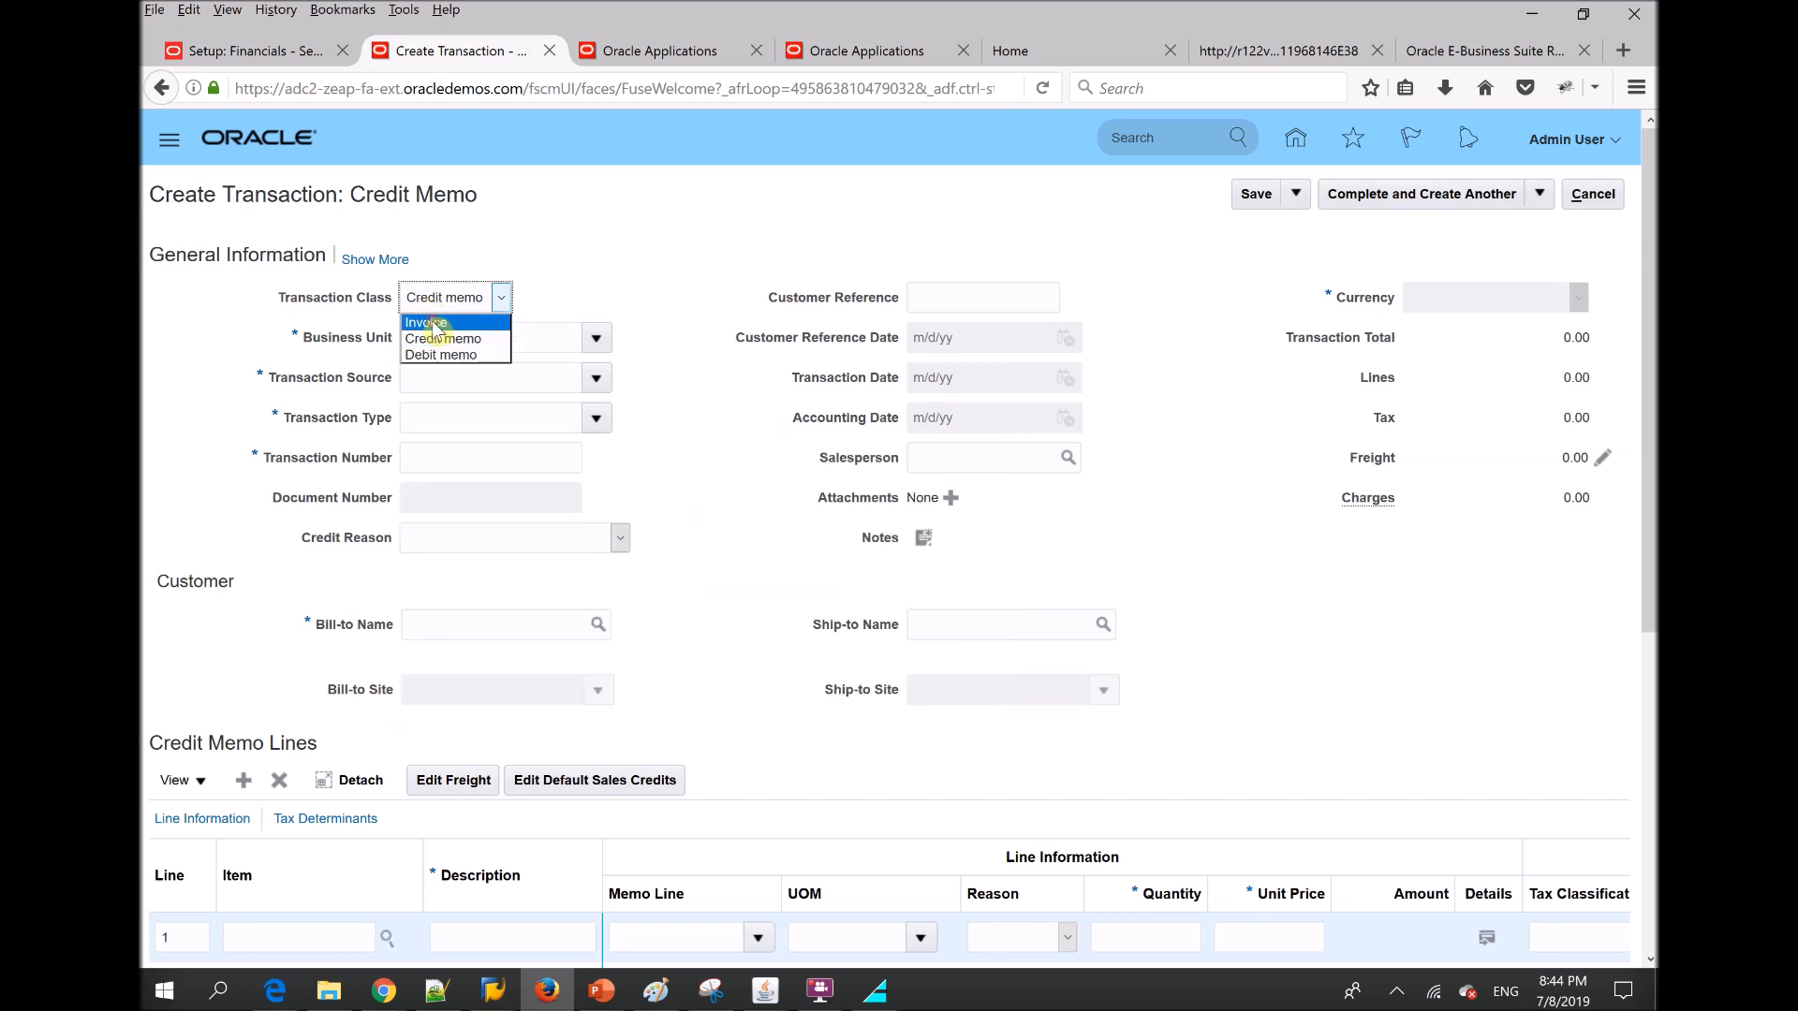
click(426, 319)
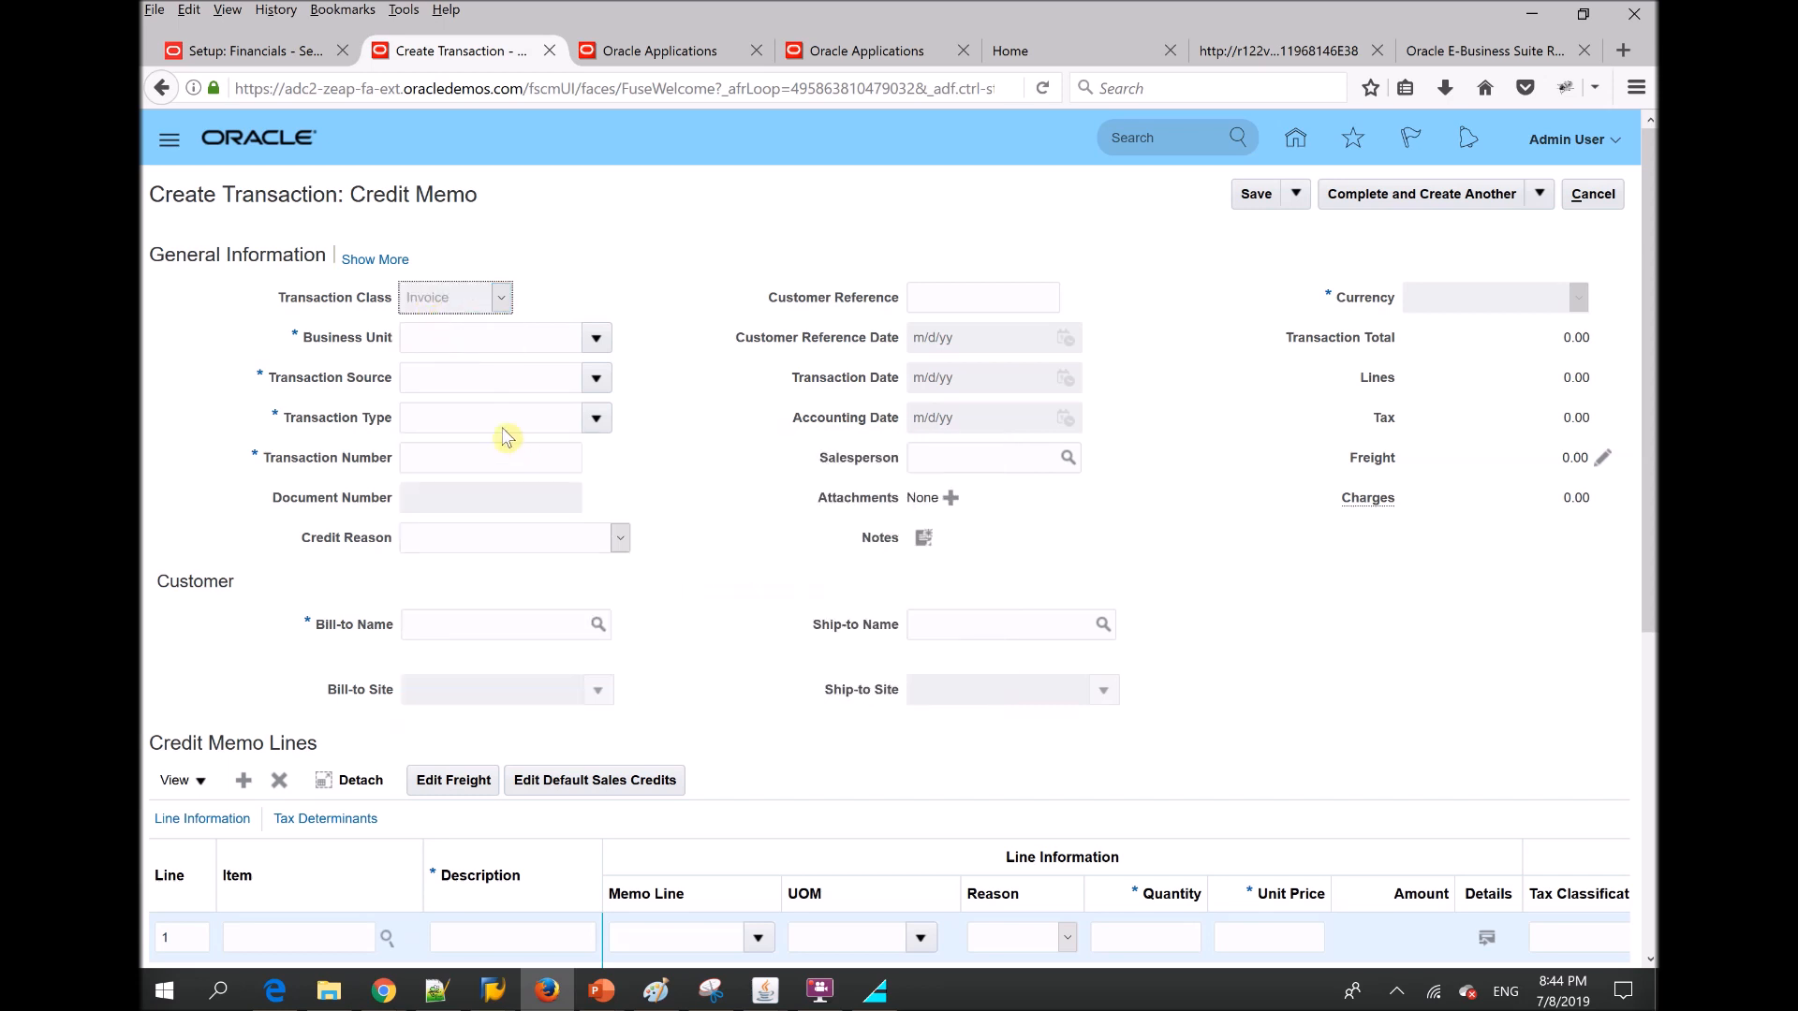
Set the business unit to US1 Business Unit and review the transaction sources, keeping Manual
click(573, 342)
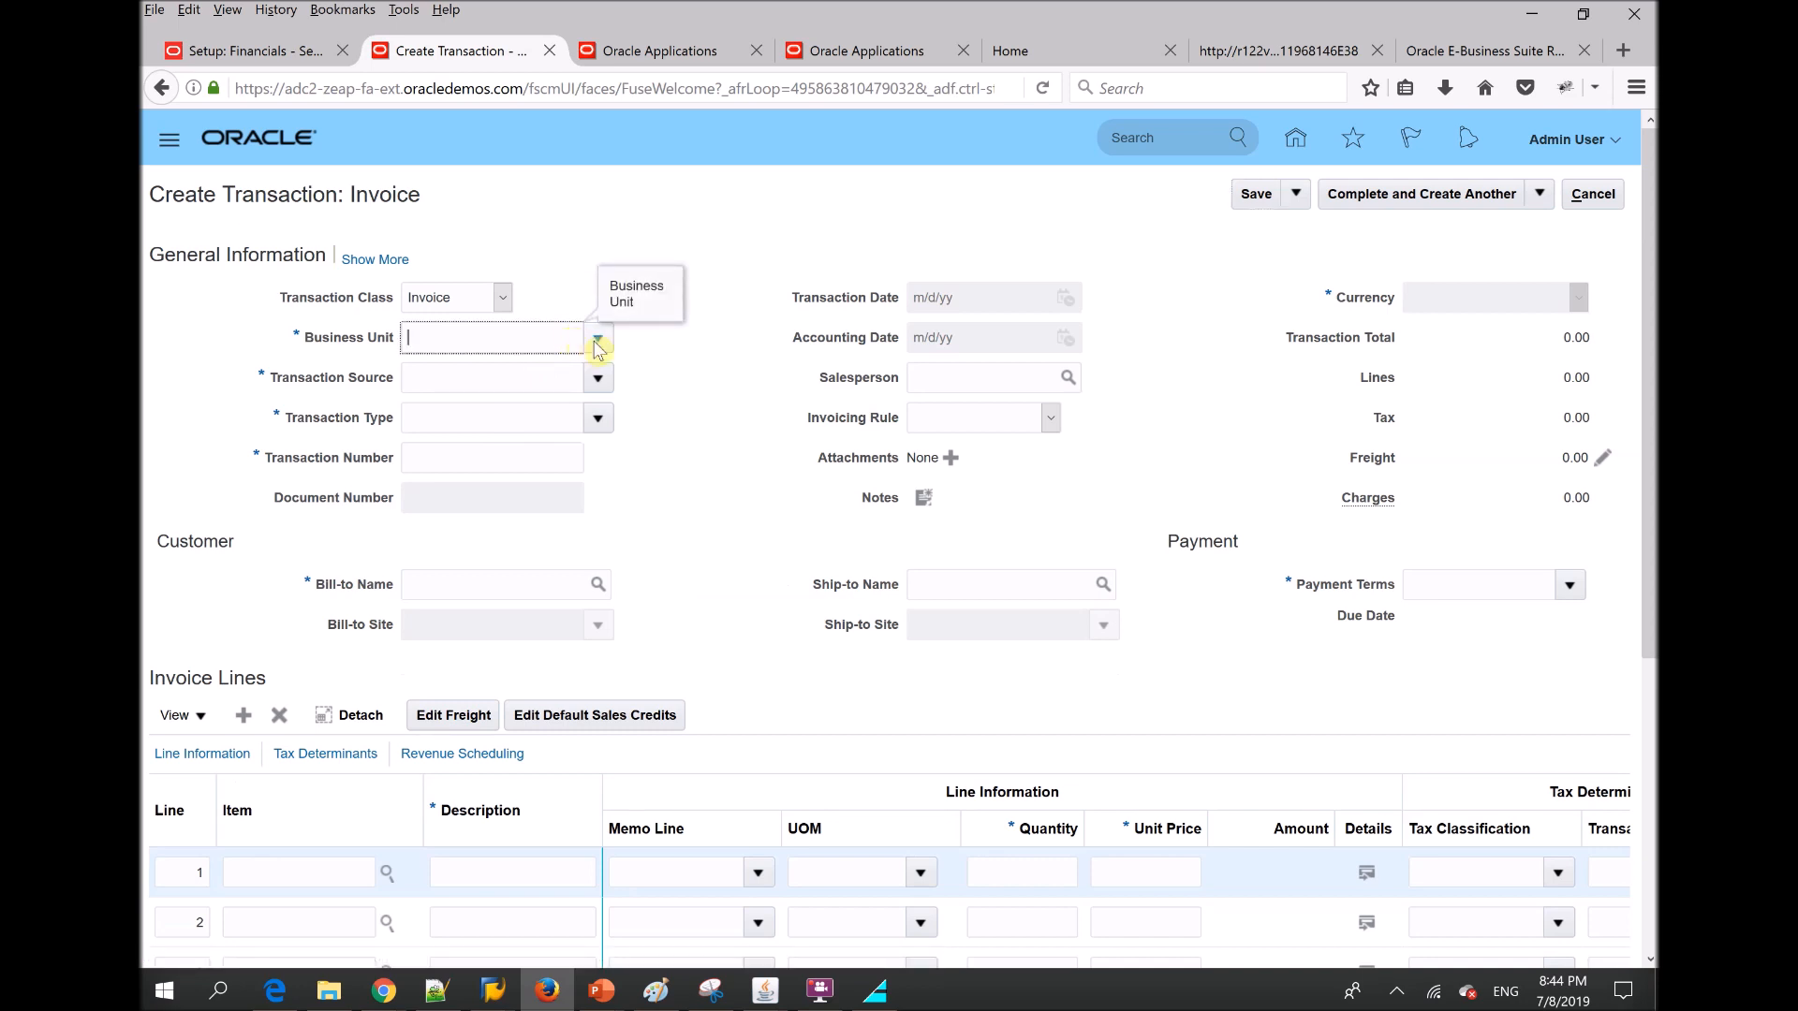
click(597, 339)
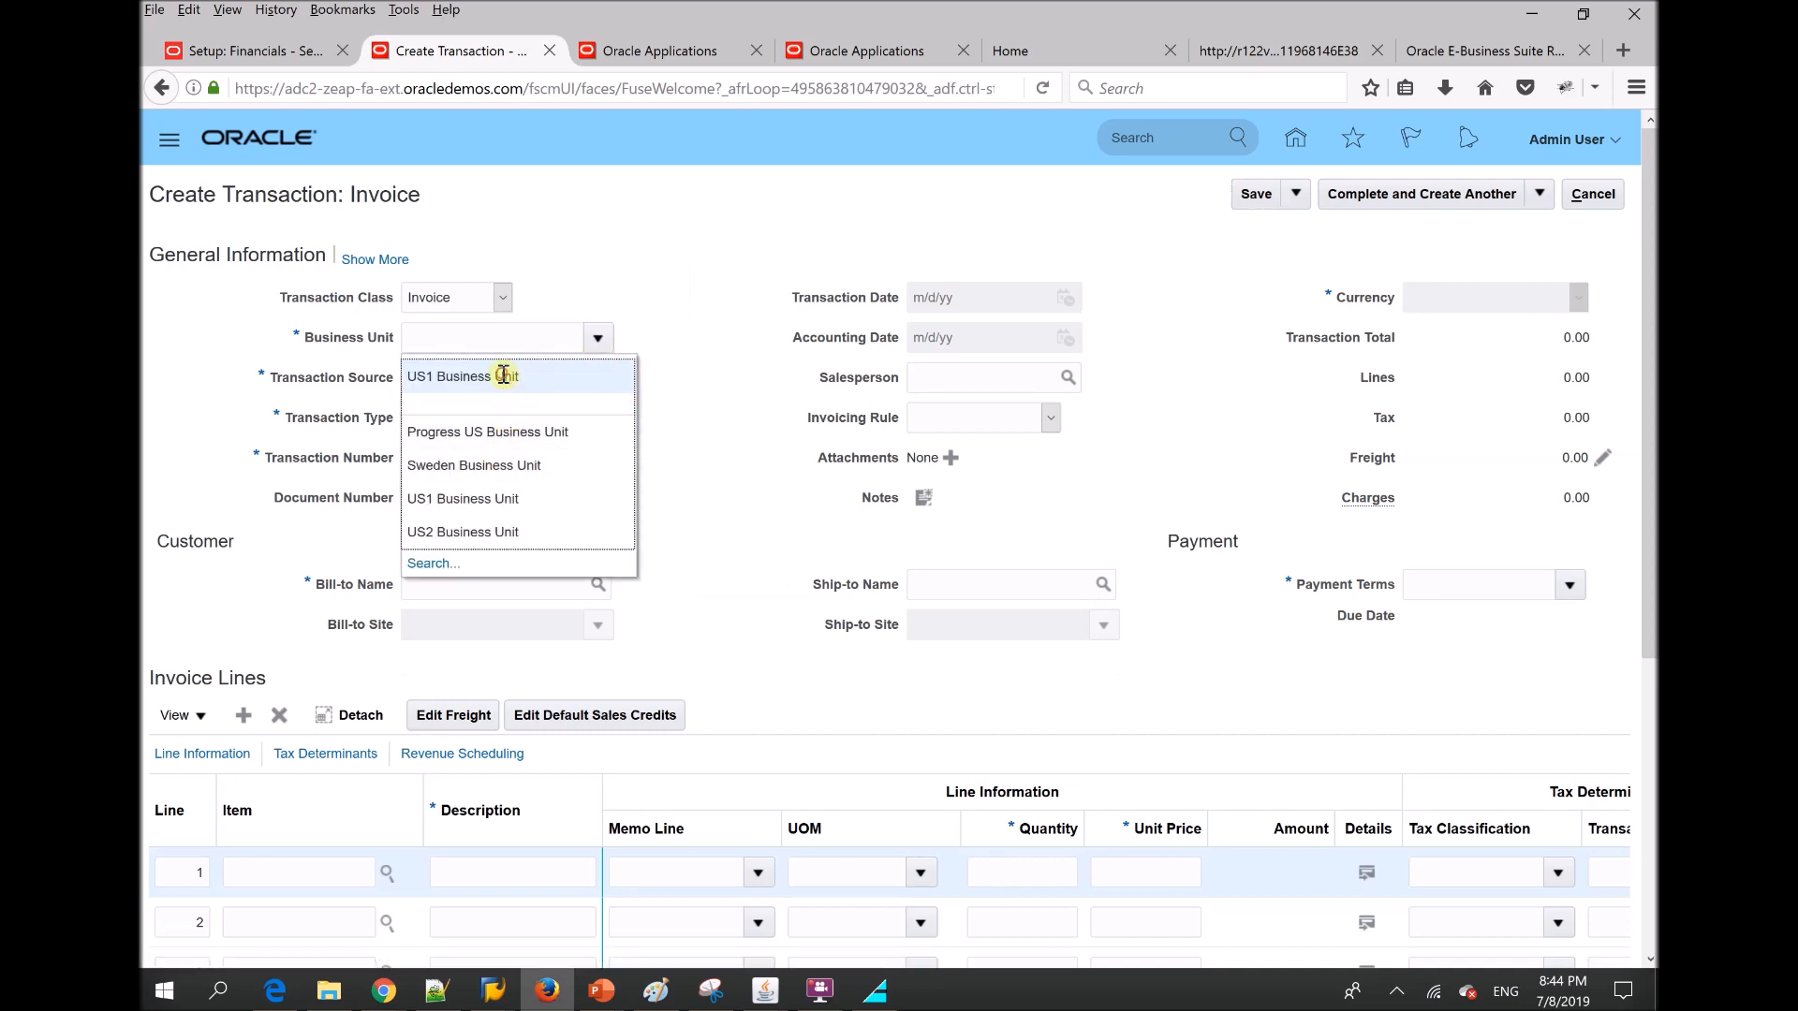
click(506, 392)
click(597, 379)
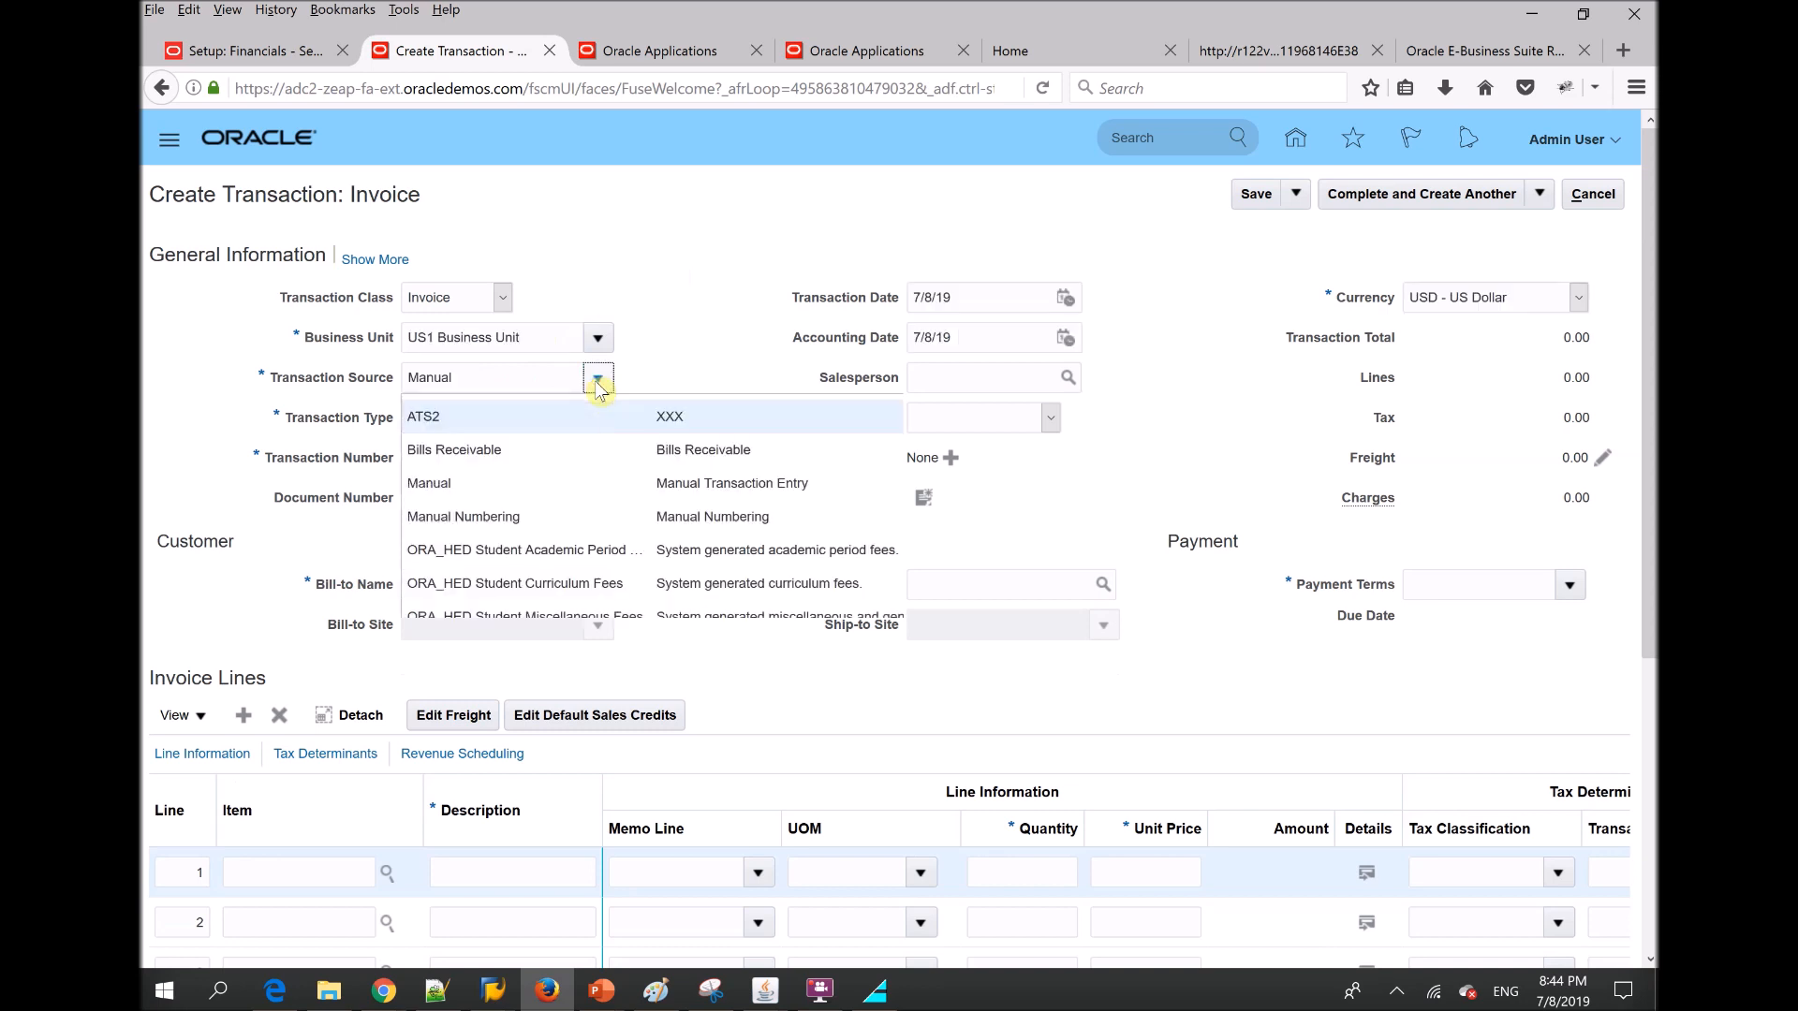
click(669, 352)
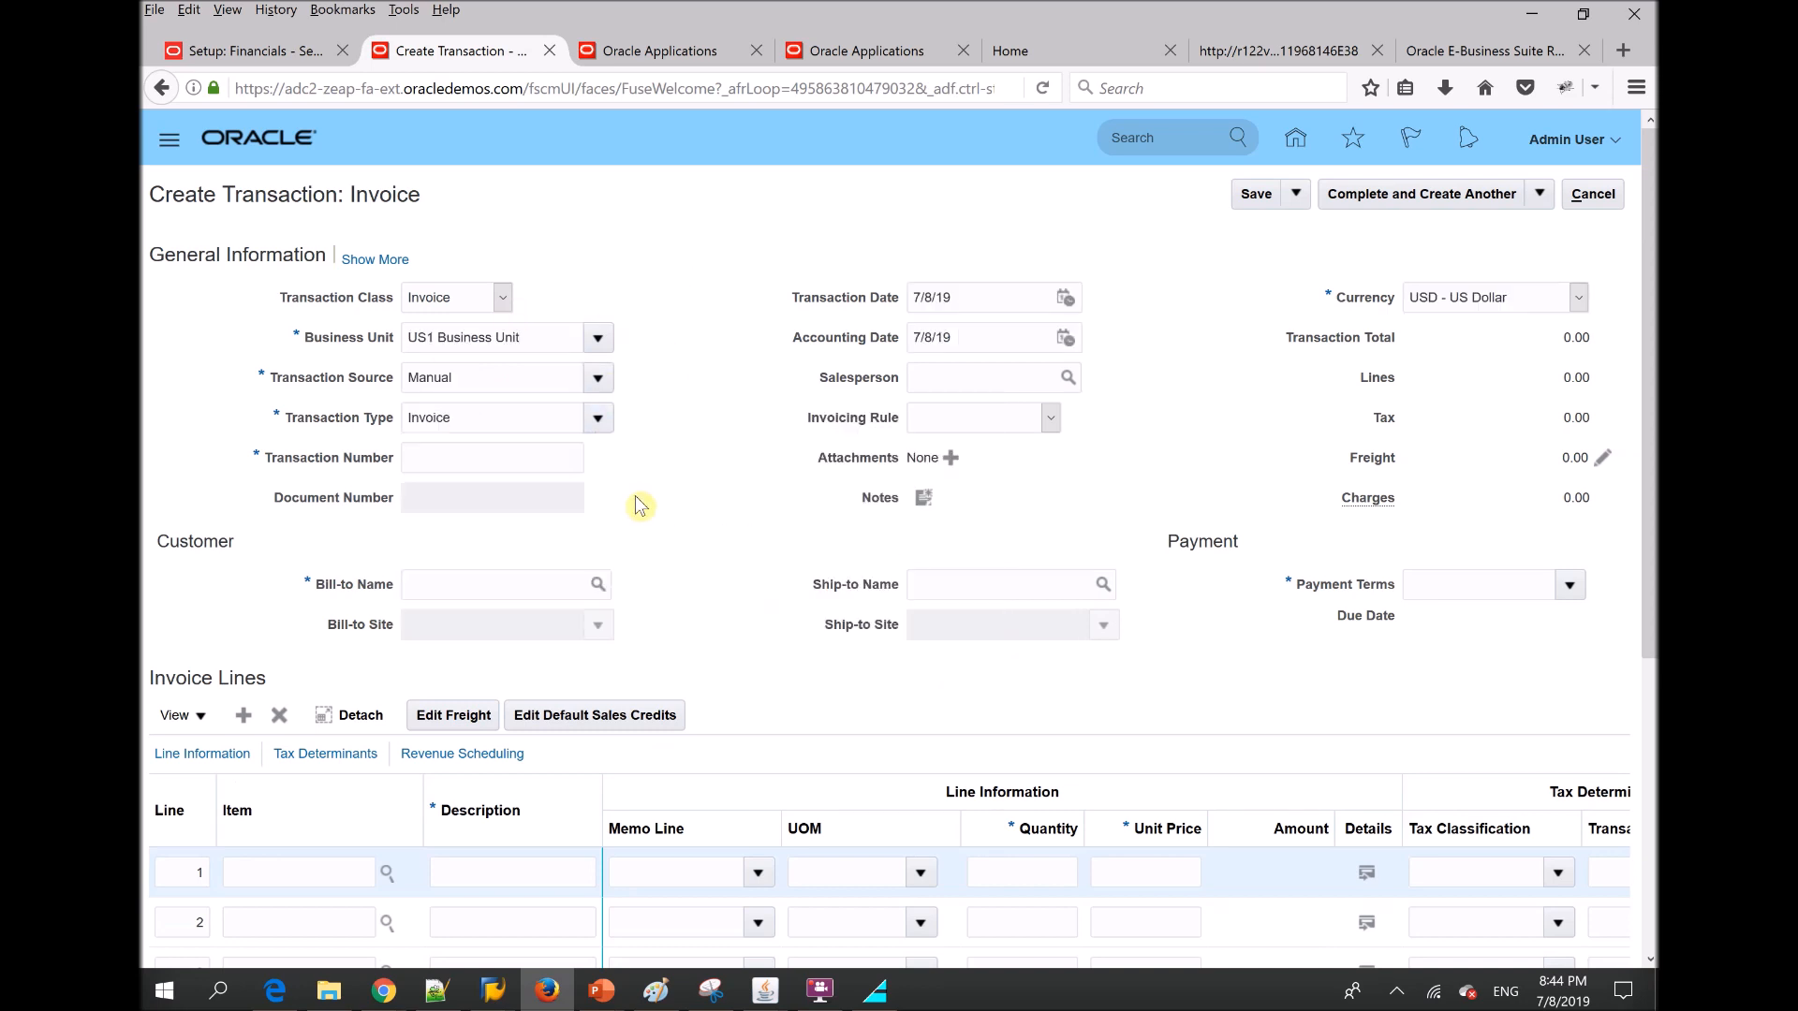
Enter MI_INV1000 as the invoice's transaction number
click(460, 456)
text(MI_)
key(BackSpace)
key(BackSpace)
key(BackSpace)
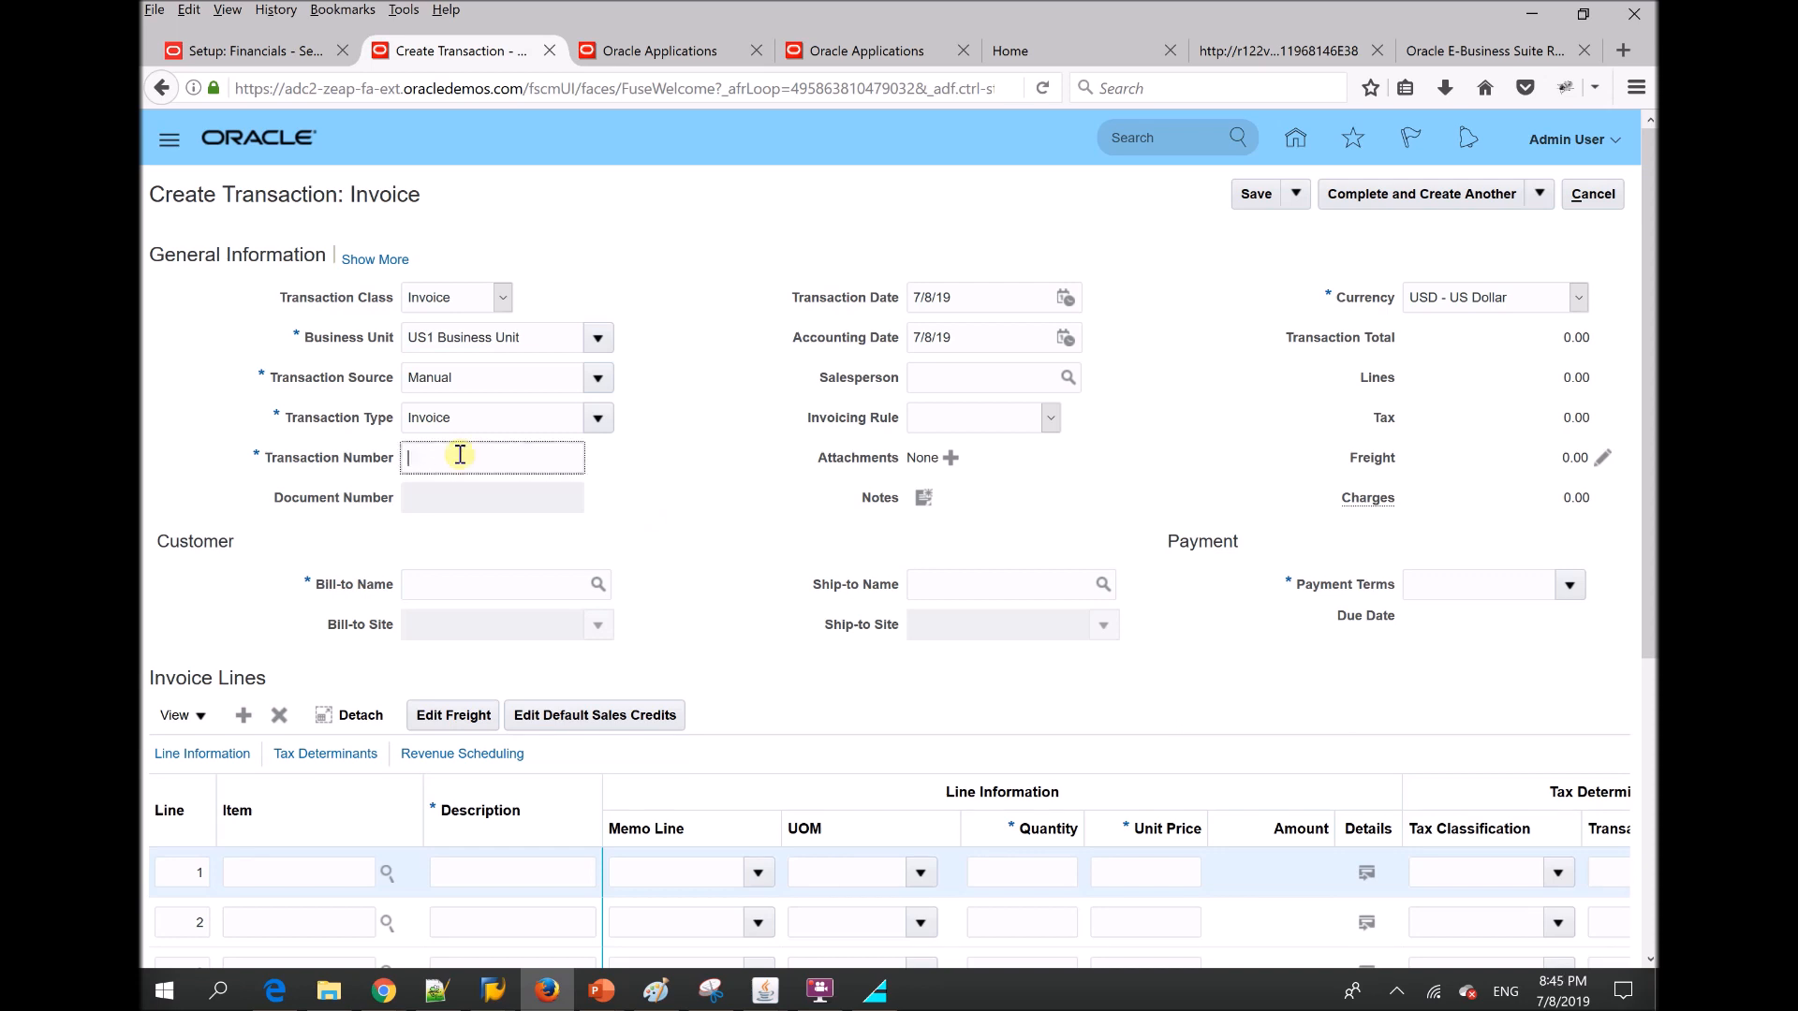
text(MI_INV1000)
Examine the Invoicing Rule and Currency options, leaving the rule blank and the currency as USD - US Dollar
click(970, 423)
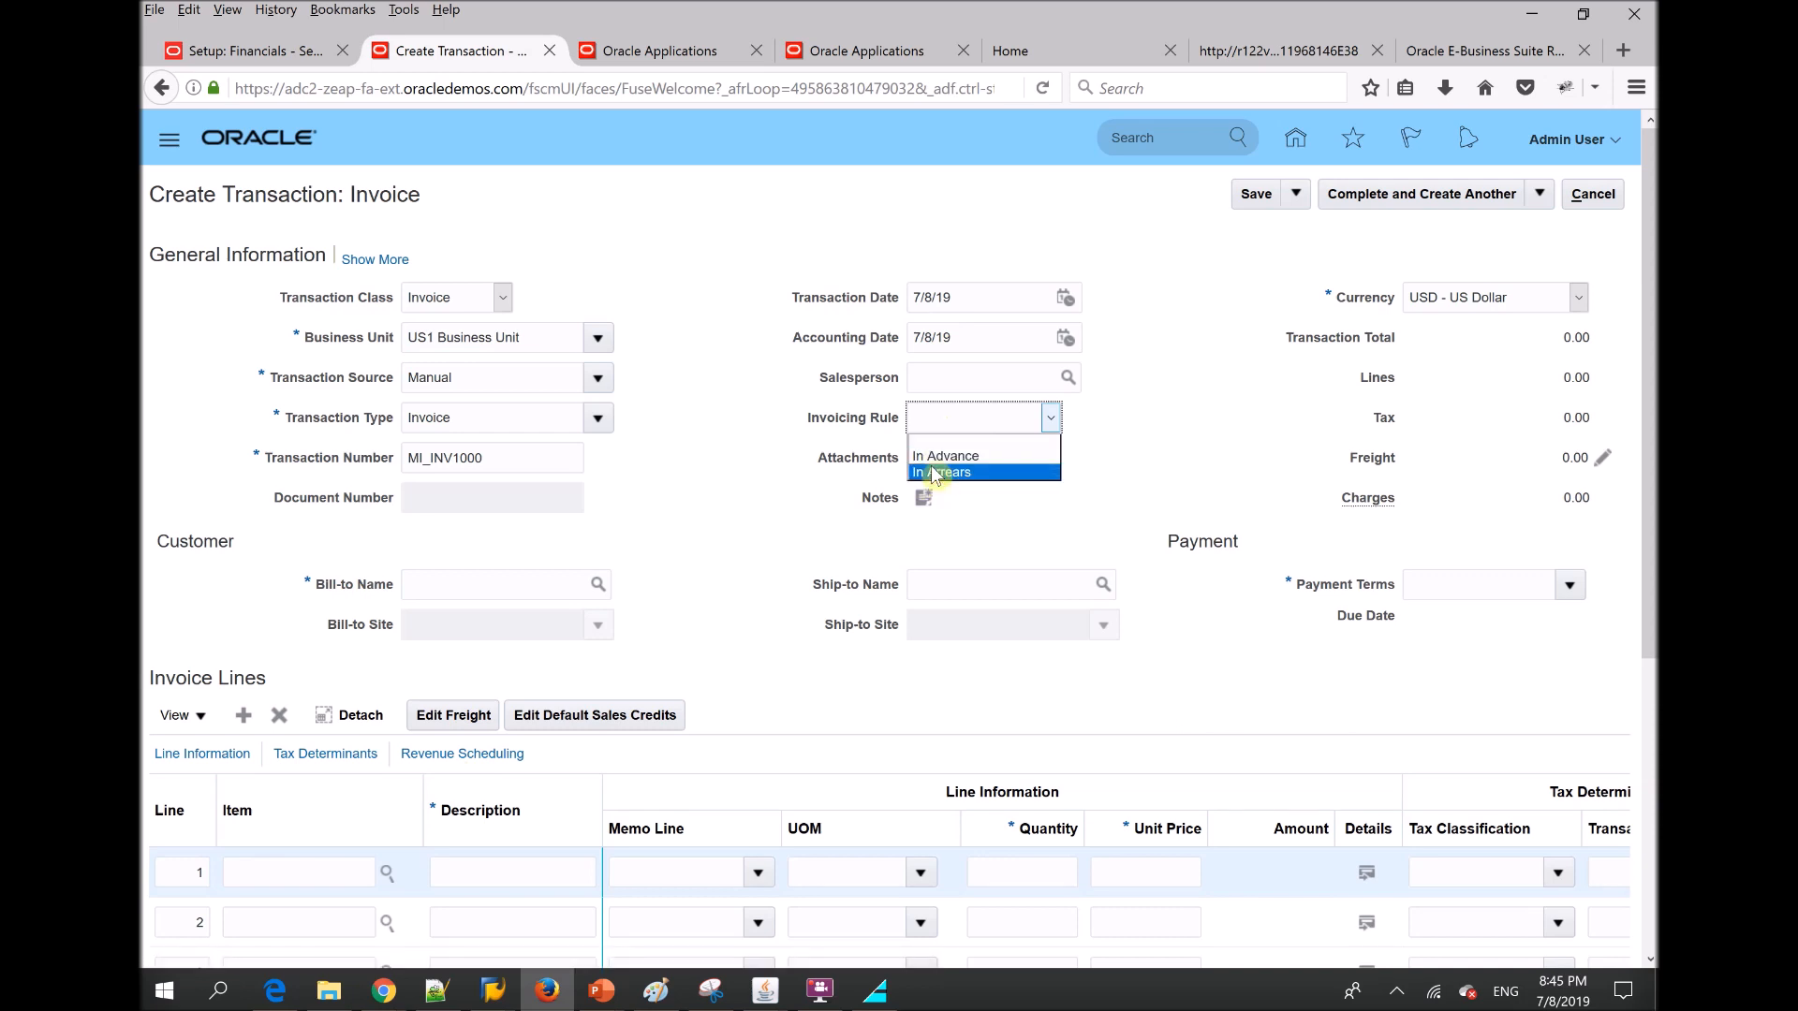
click(955, 419)
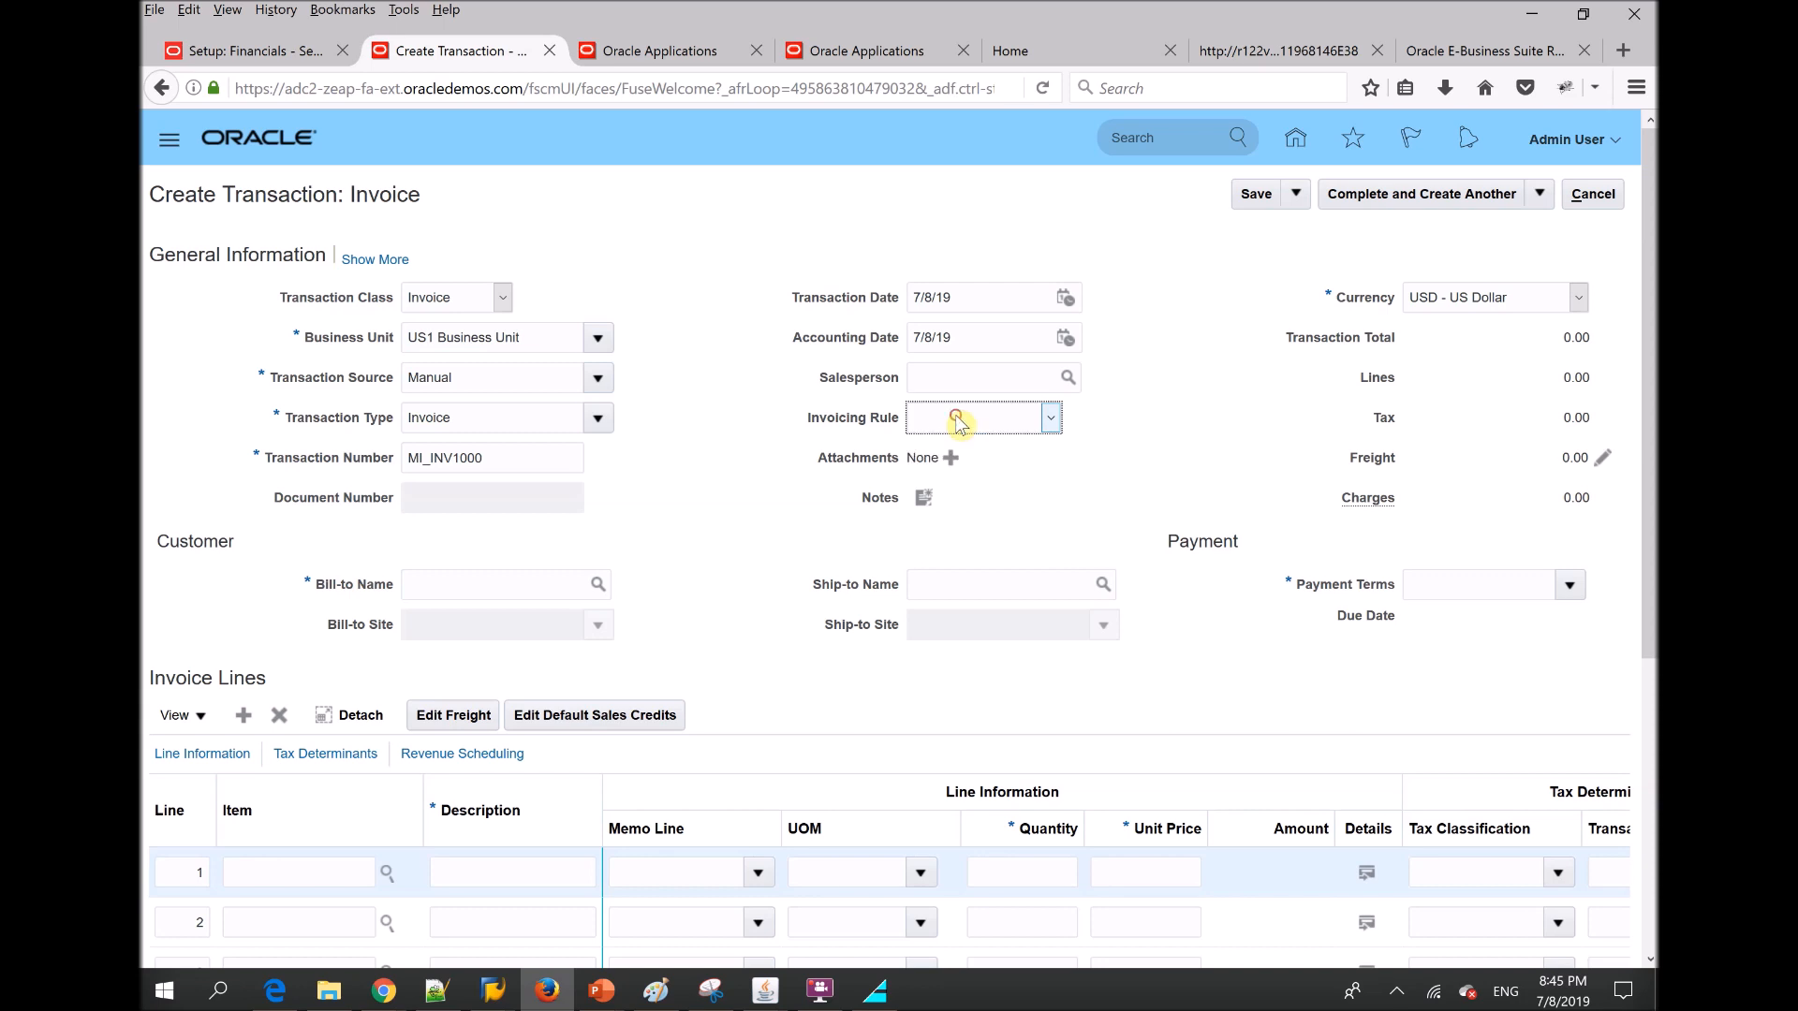
click(1477, 298)
click(1291, 273)
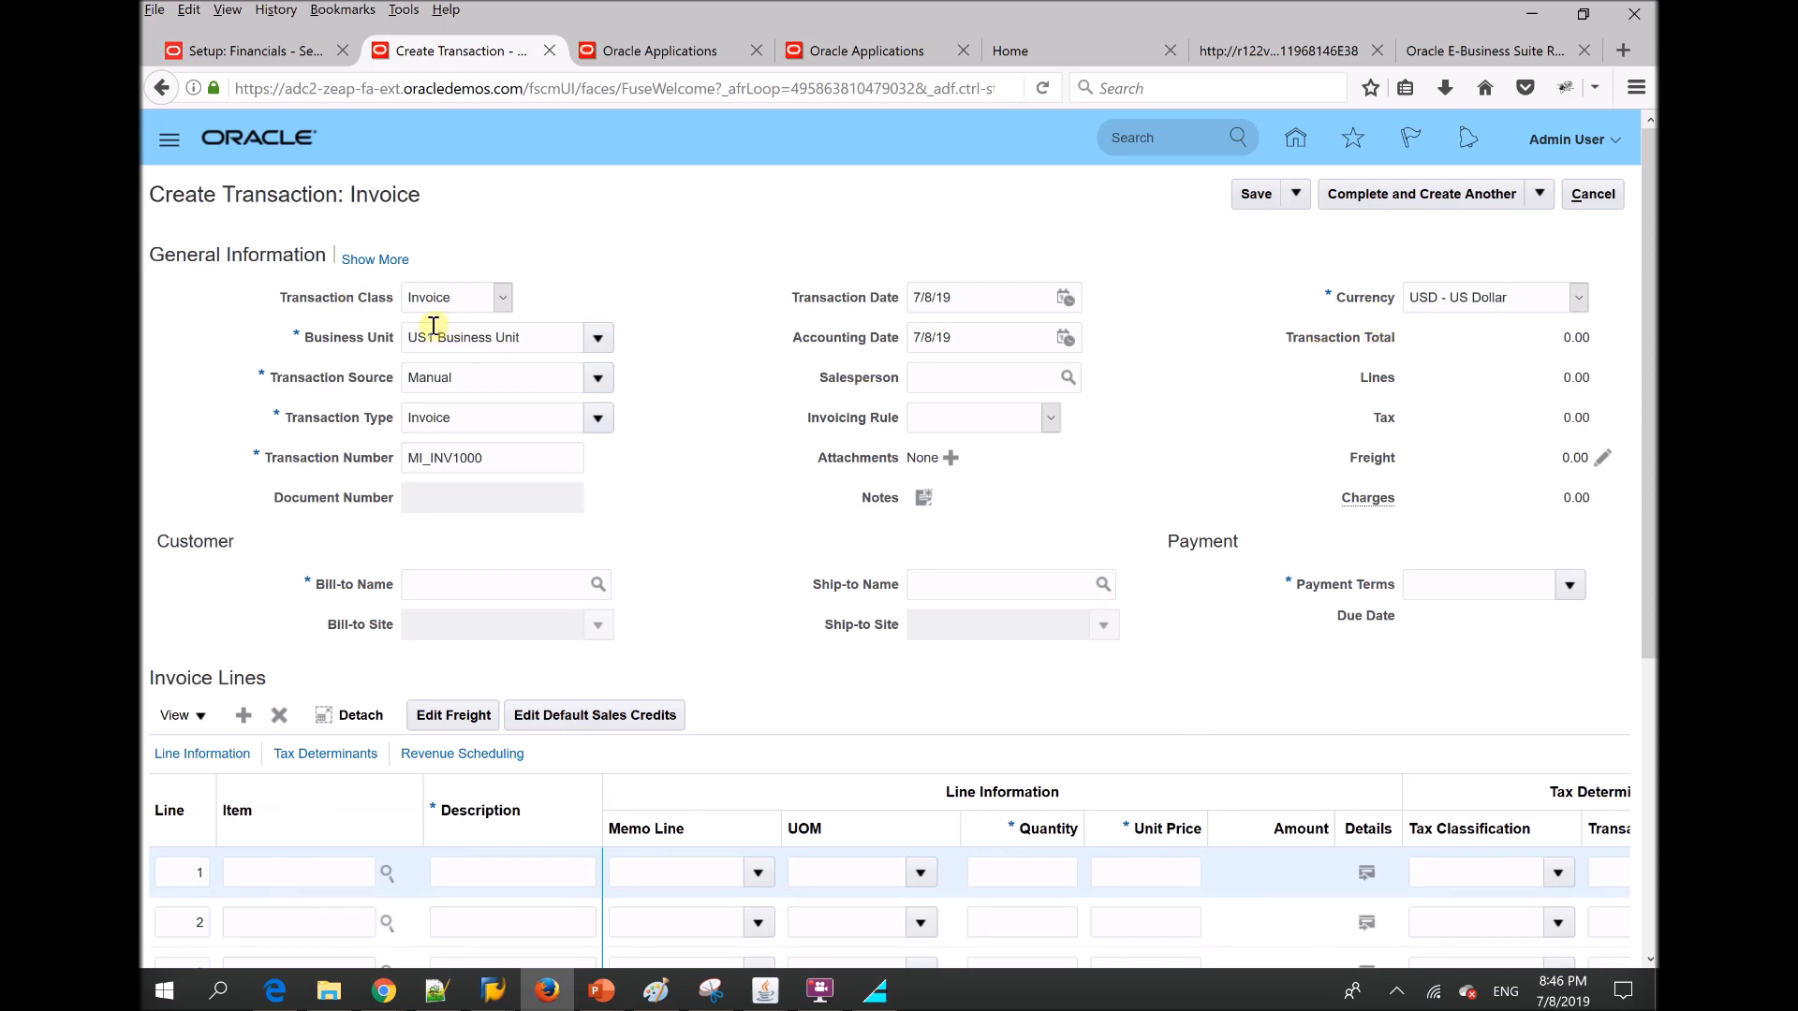
Expand the General Information section to show its additional fields and review the cross reference and customer details
click(493, 592)
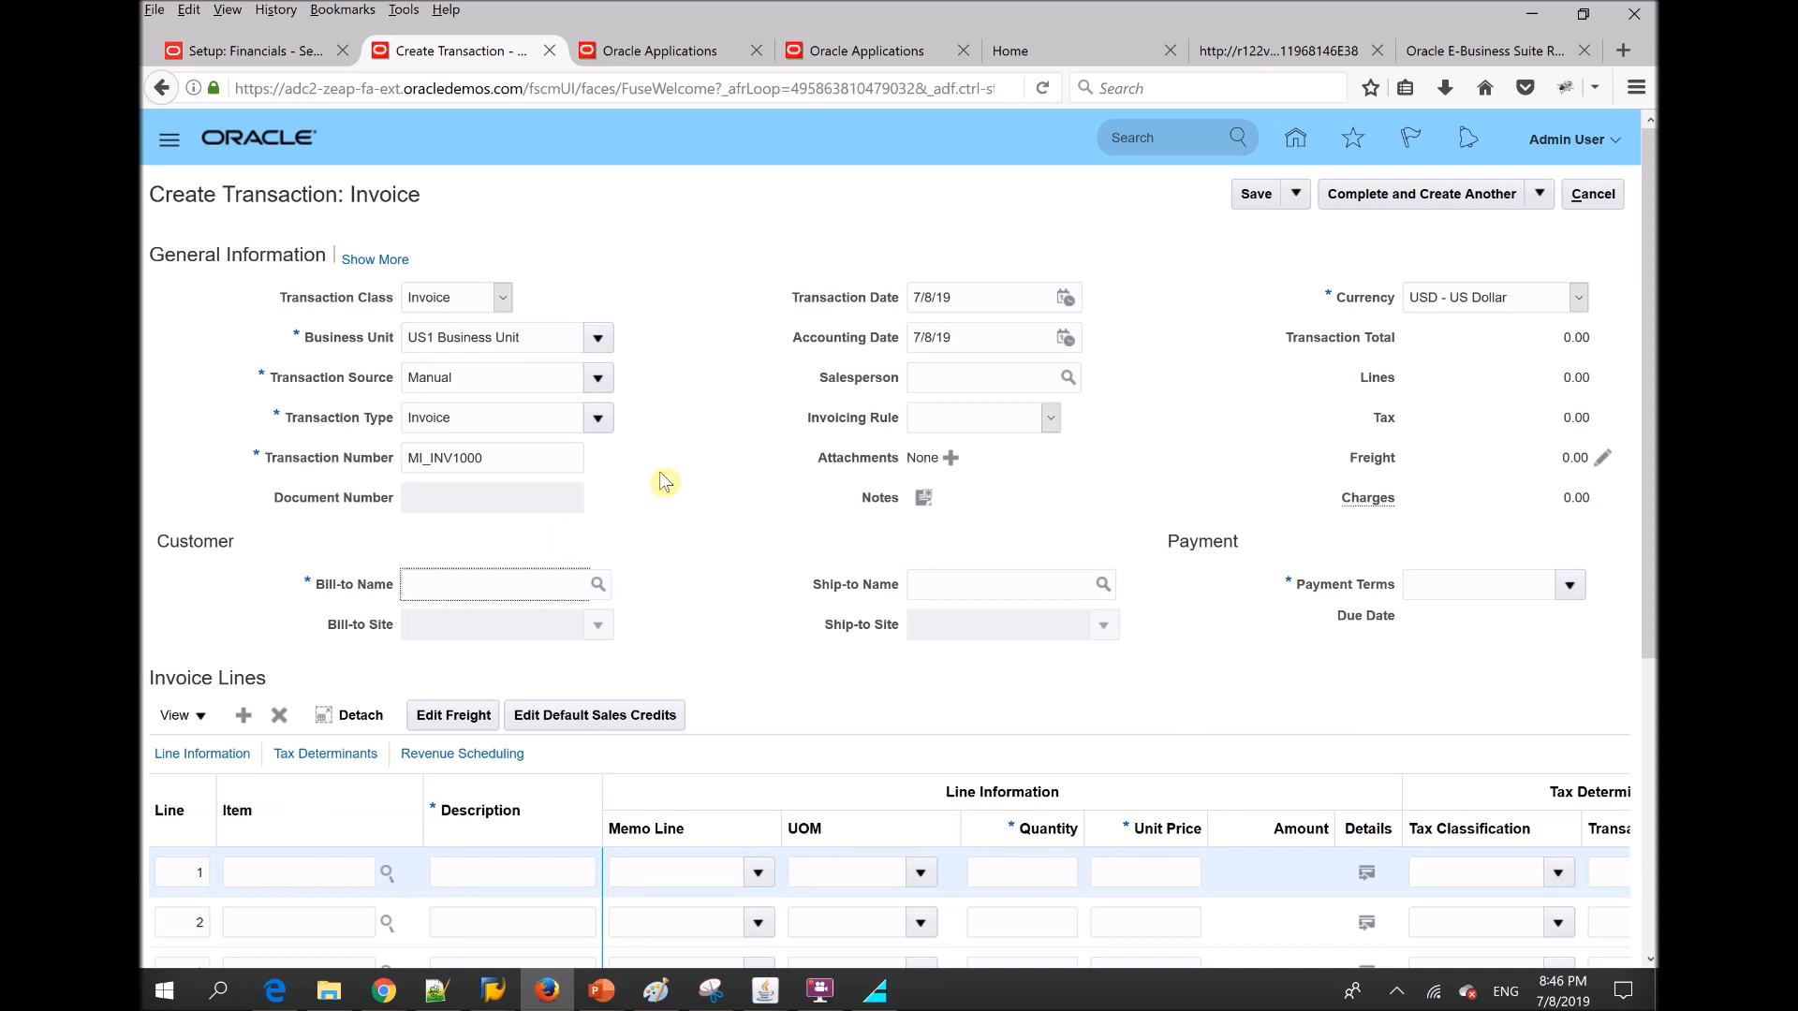
click(384, 262)
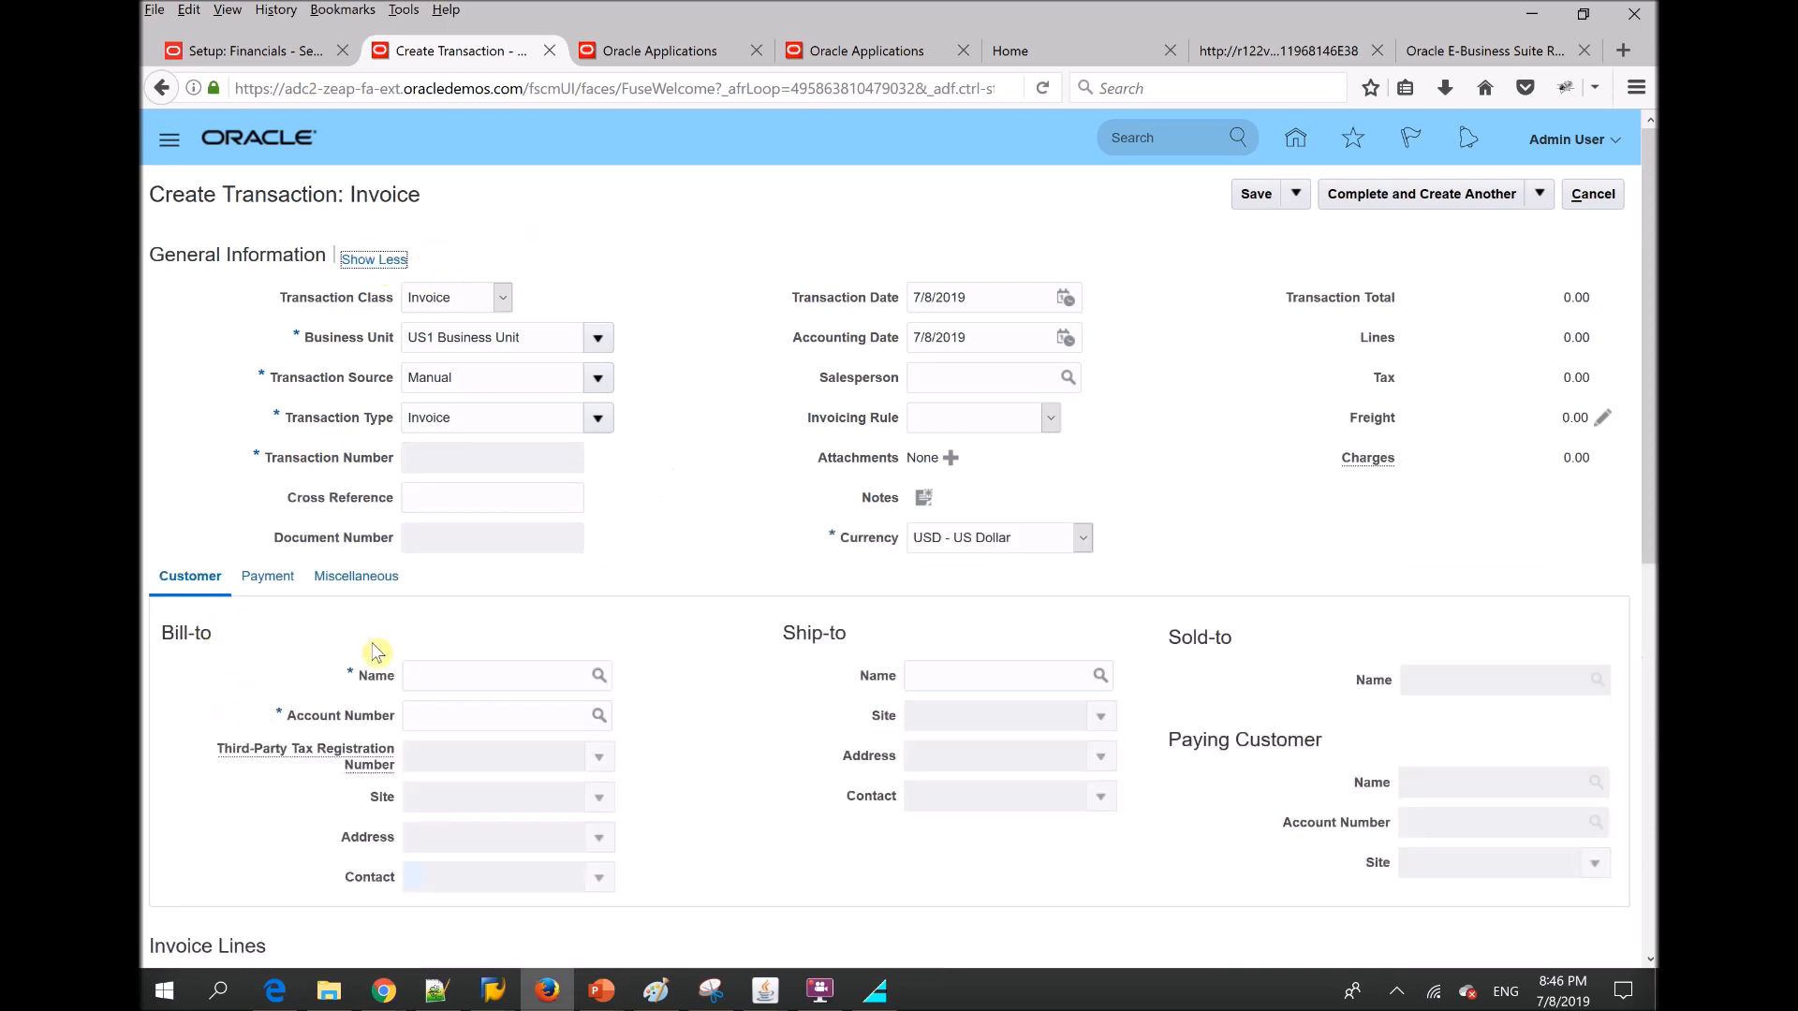
scroll(524, 412, down, 2)
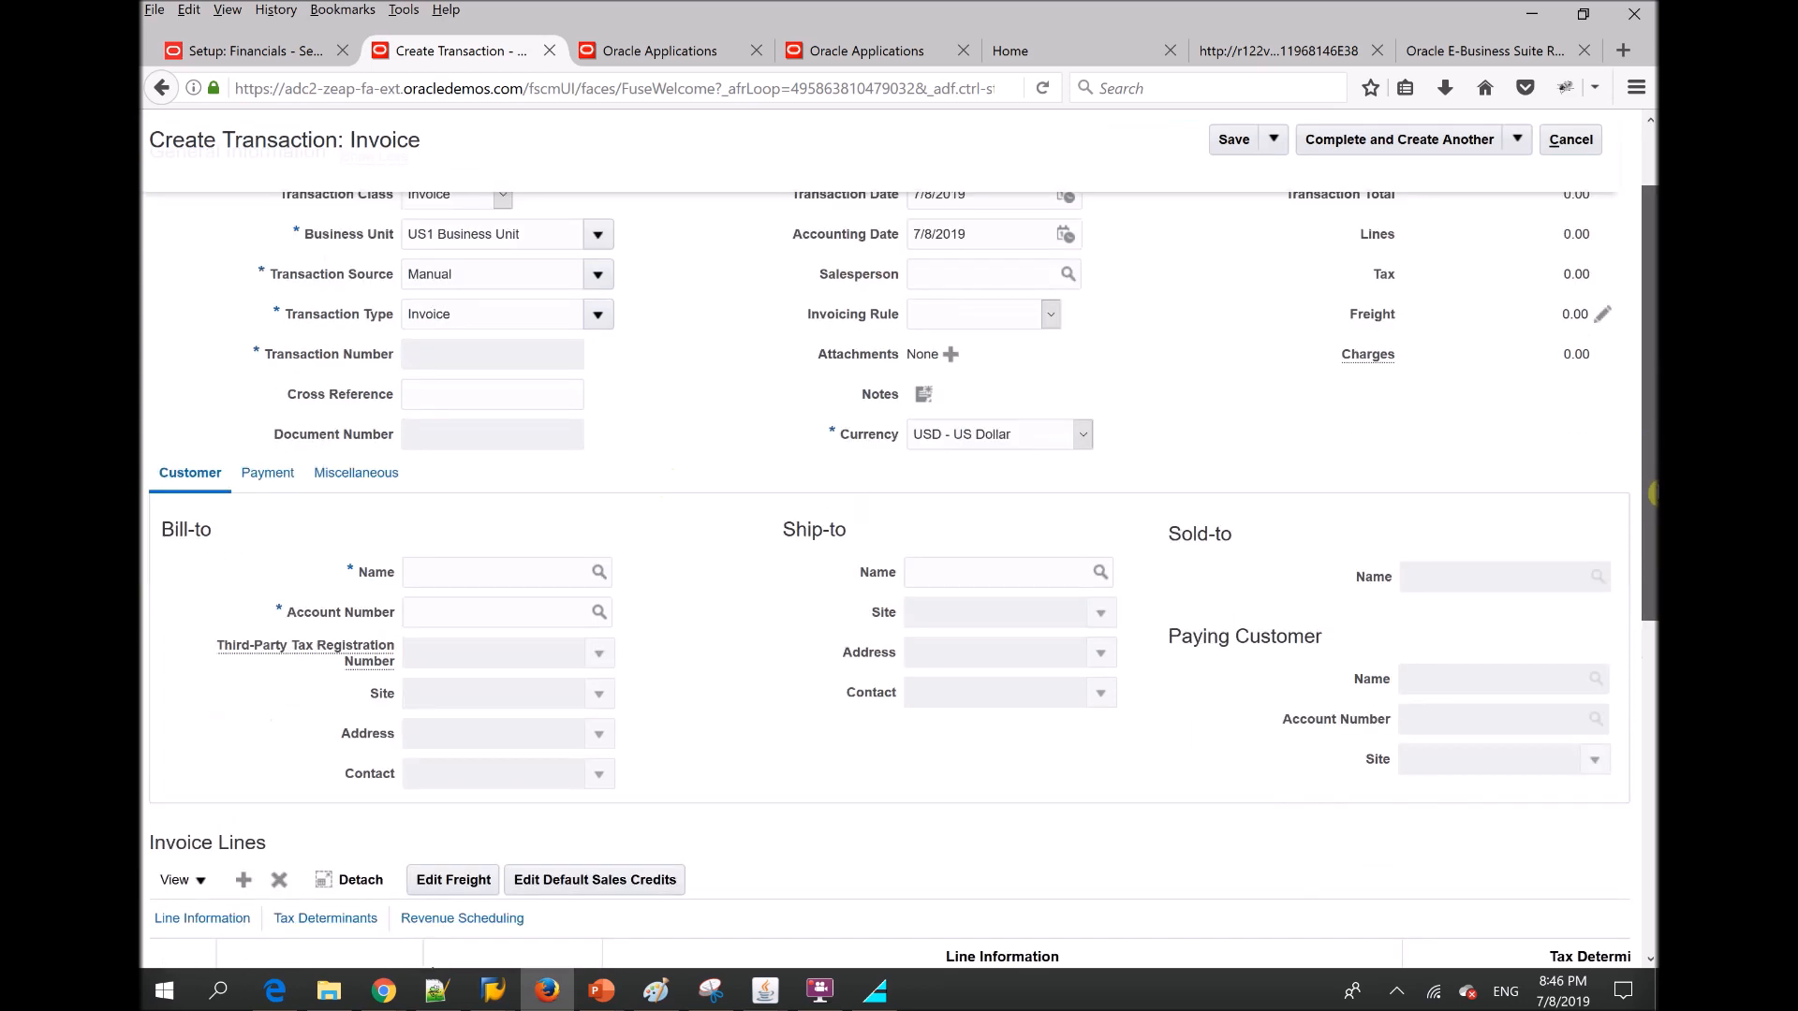
click(490, 377)
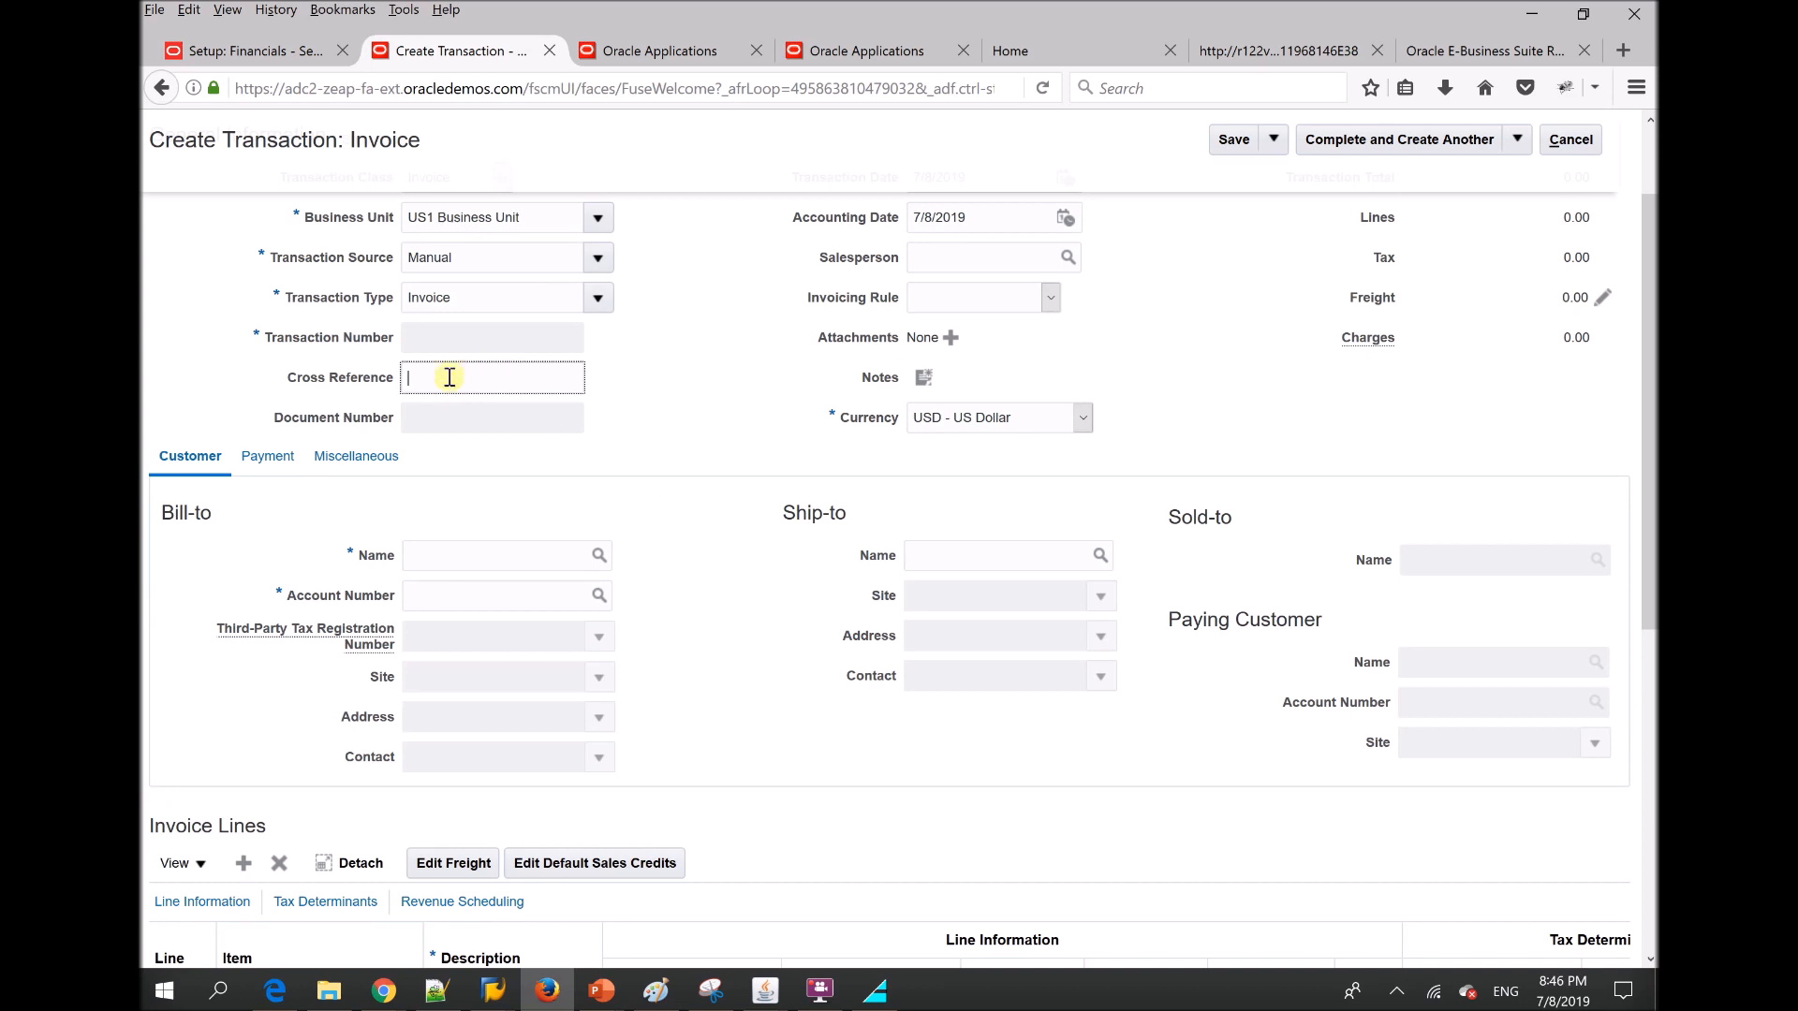
Search the bill-to customers by the name ABC and select ABC Application Software as the invoice's bill-to customer
click(474, 557)
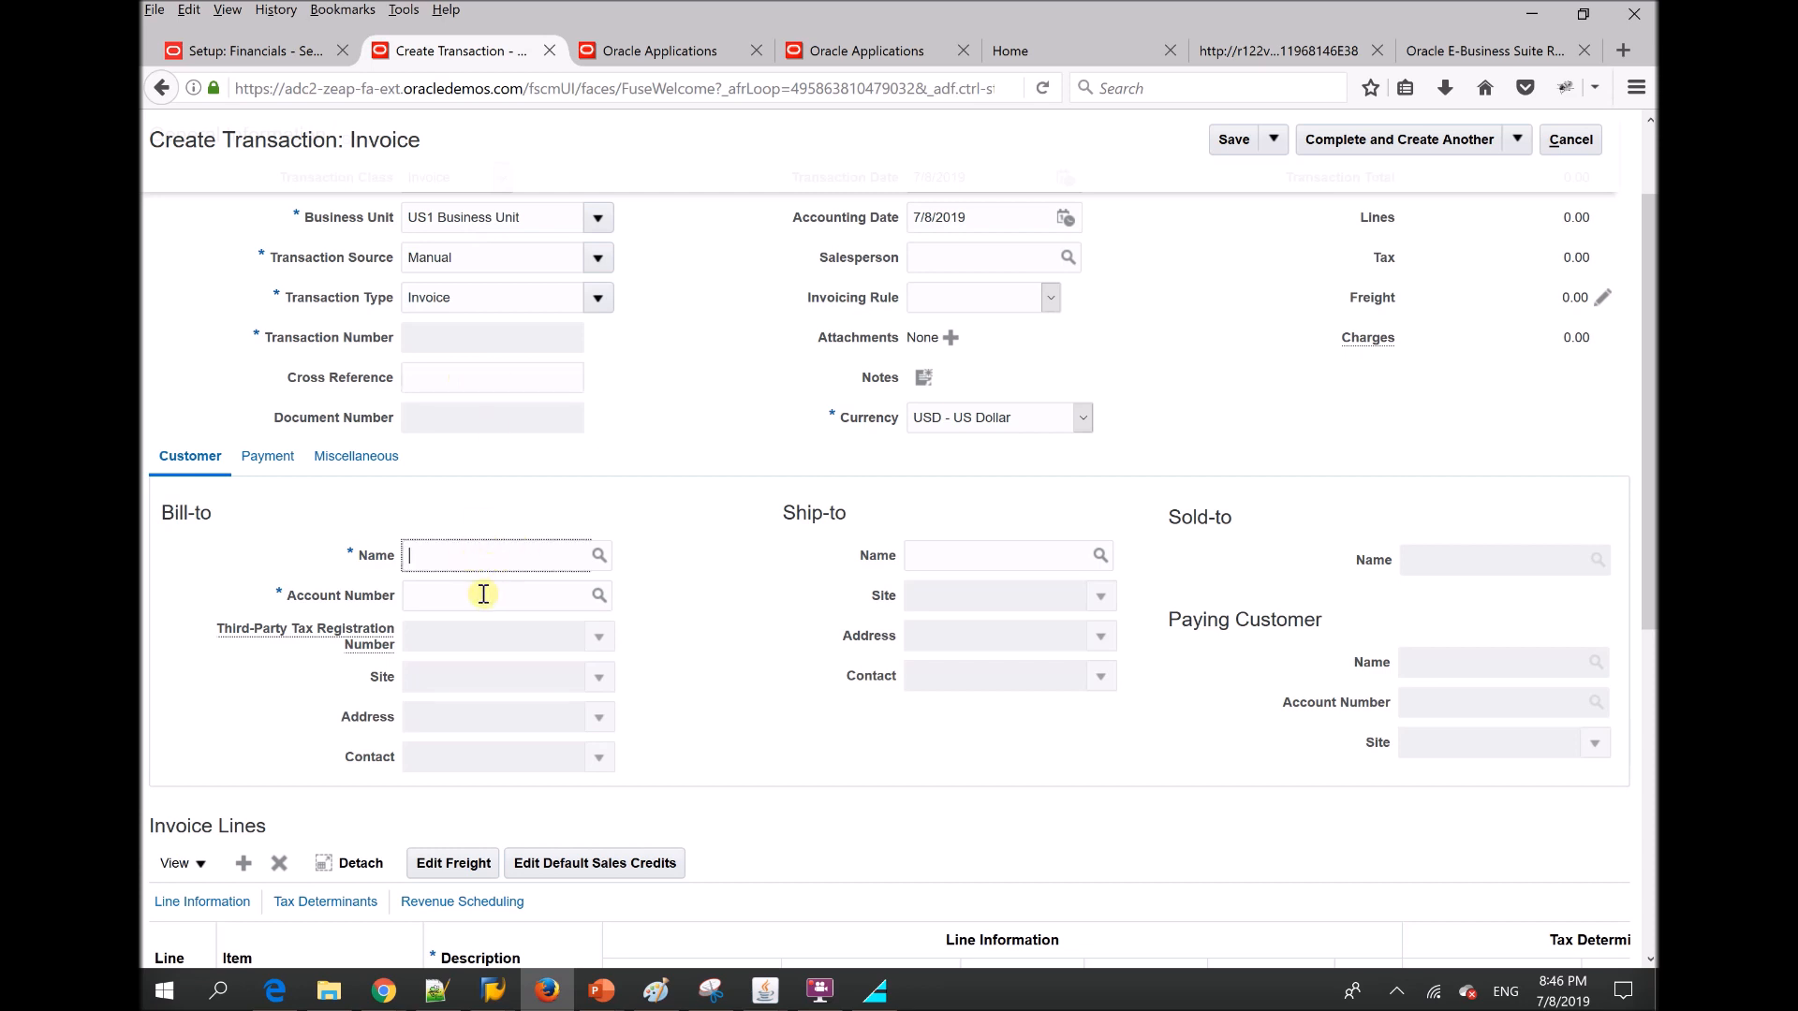
click(596, 560)
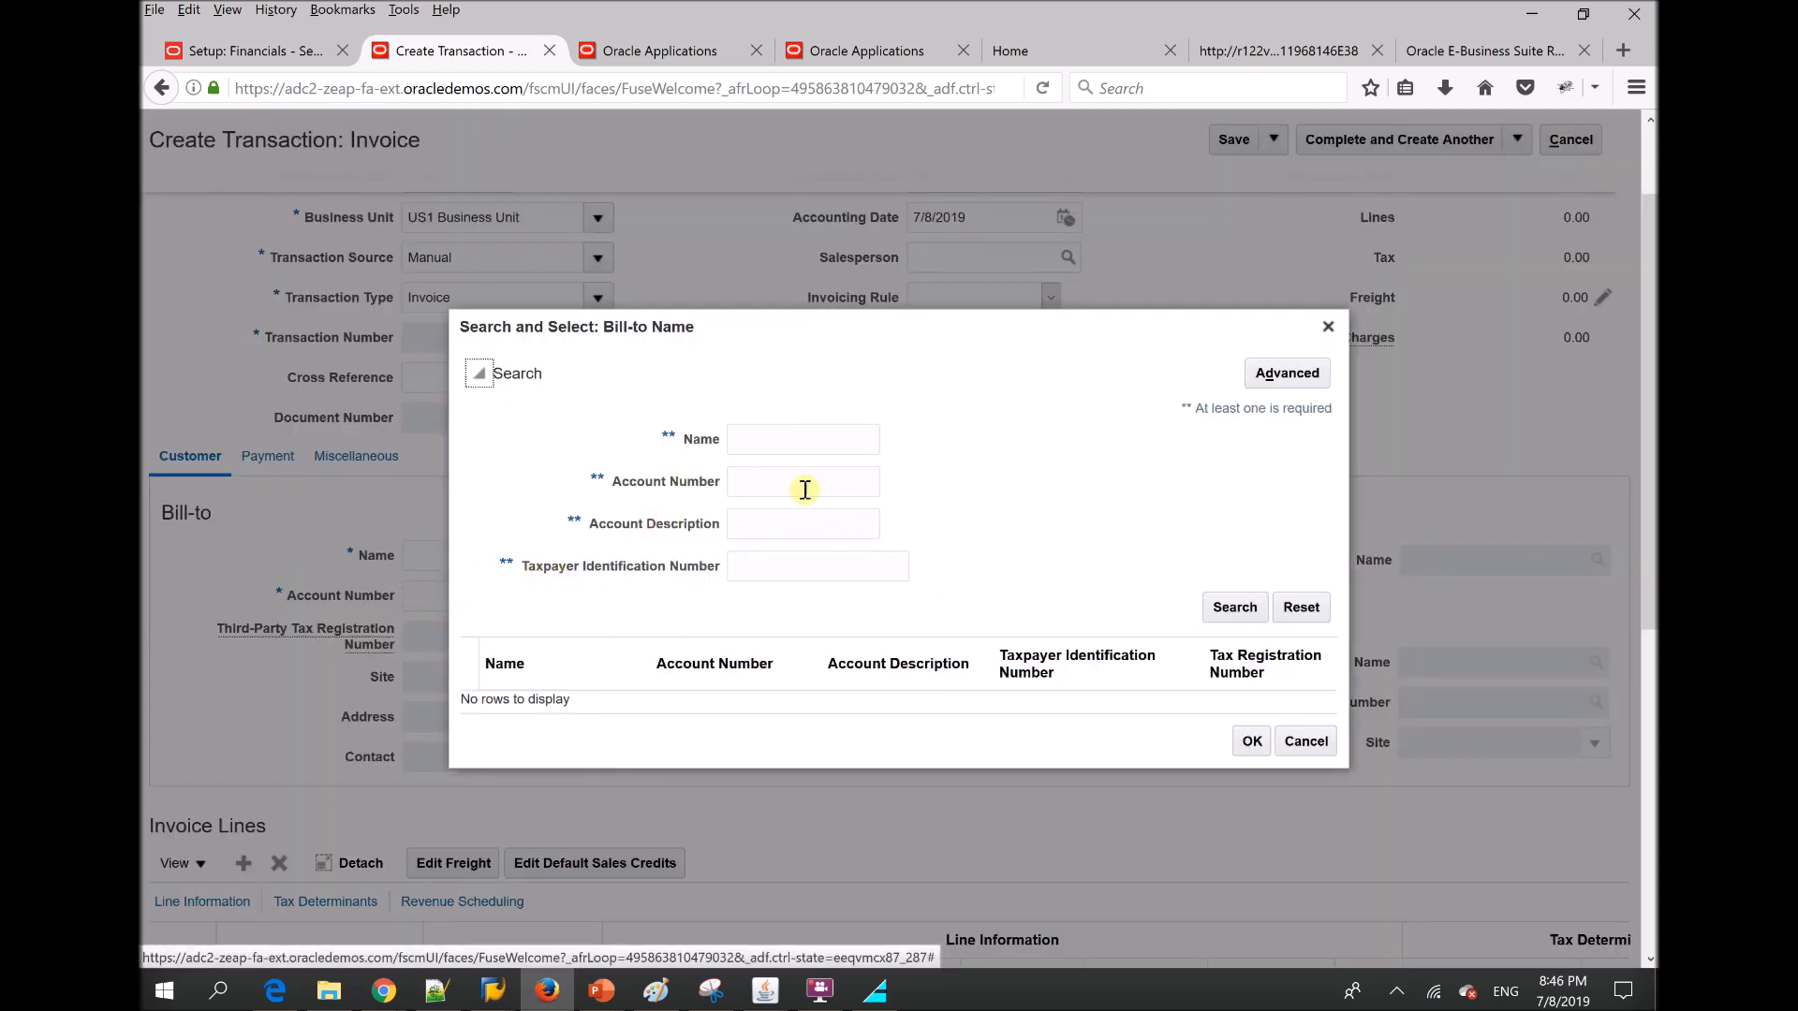
click(776, 446)
text(ABC)
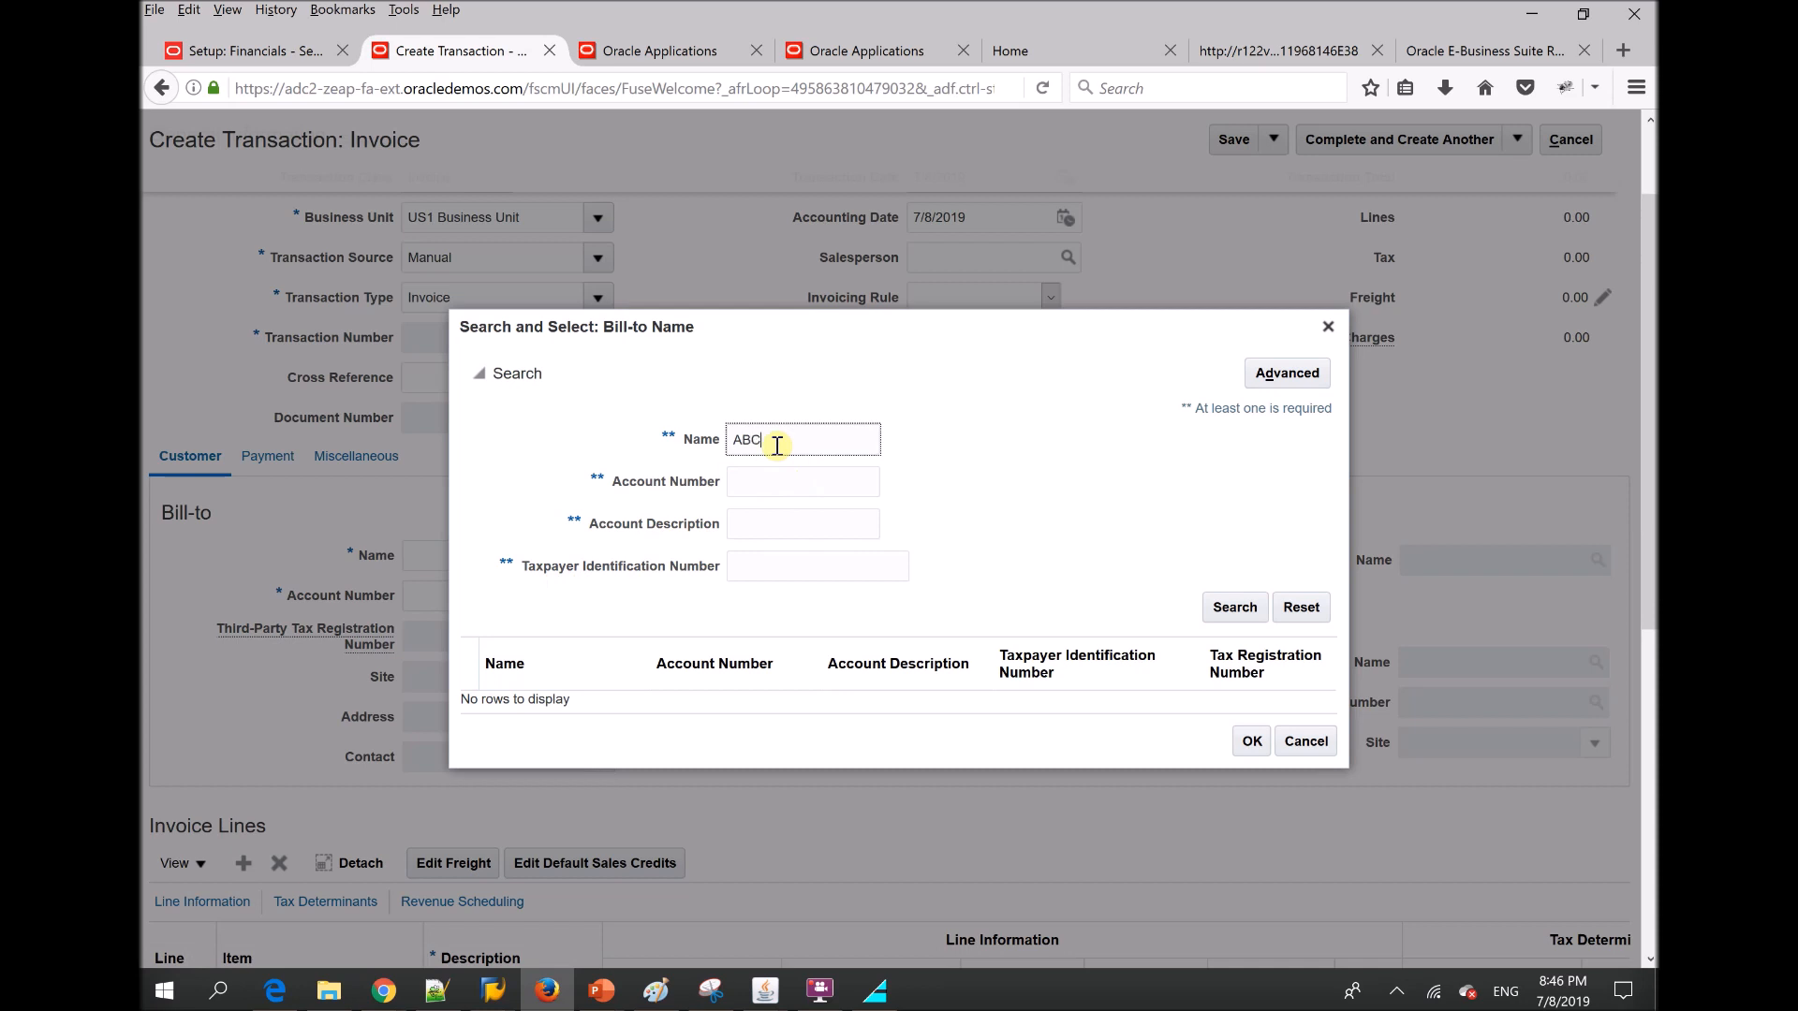
click(1229, 605)
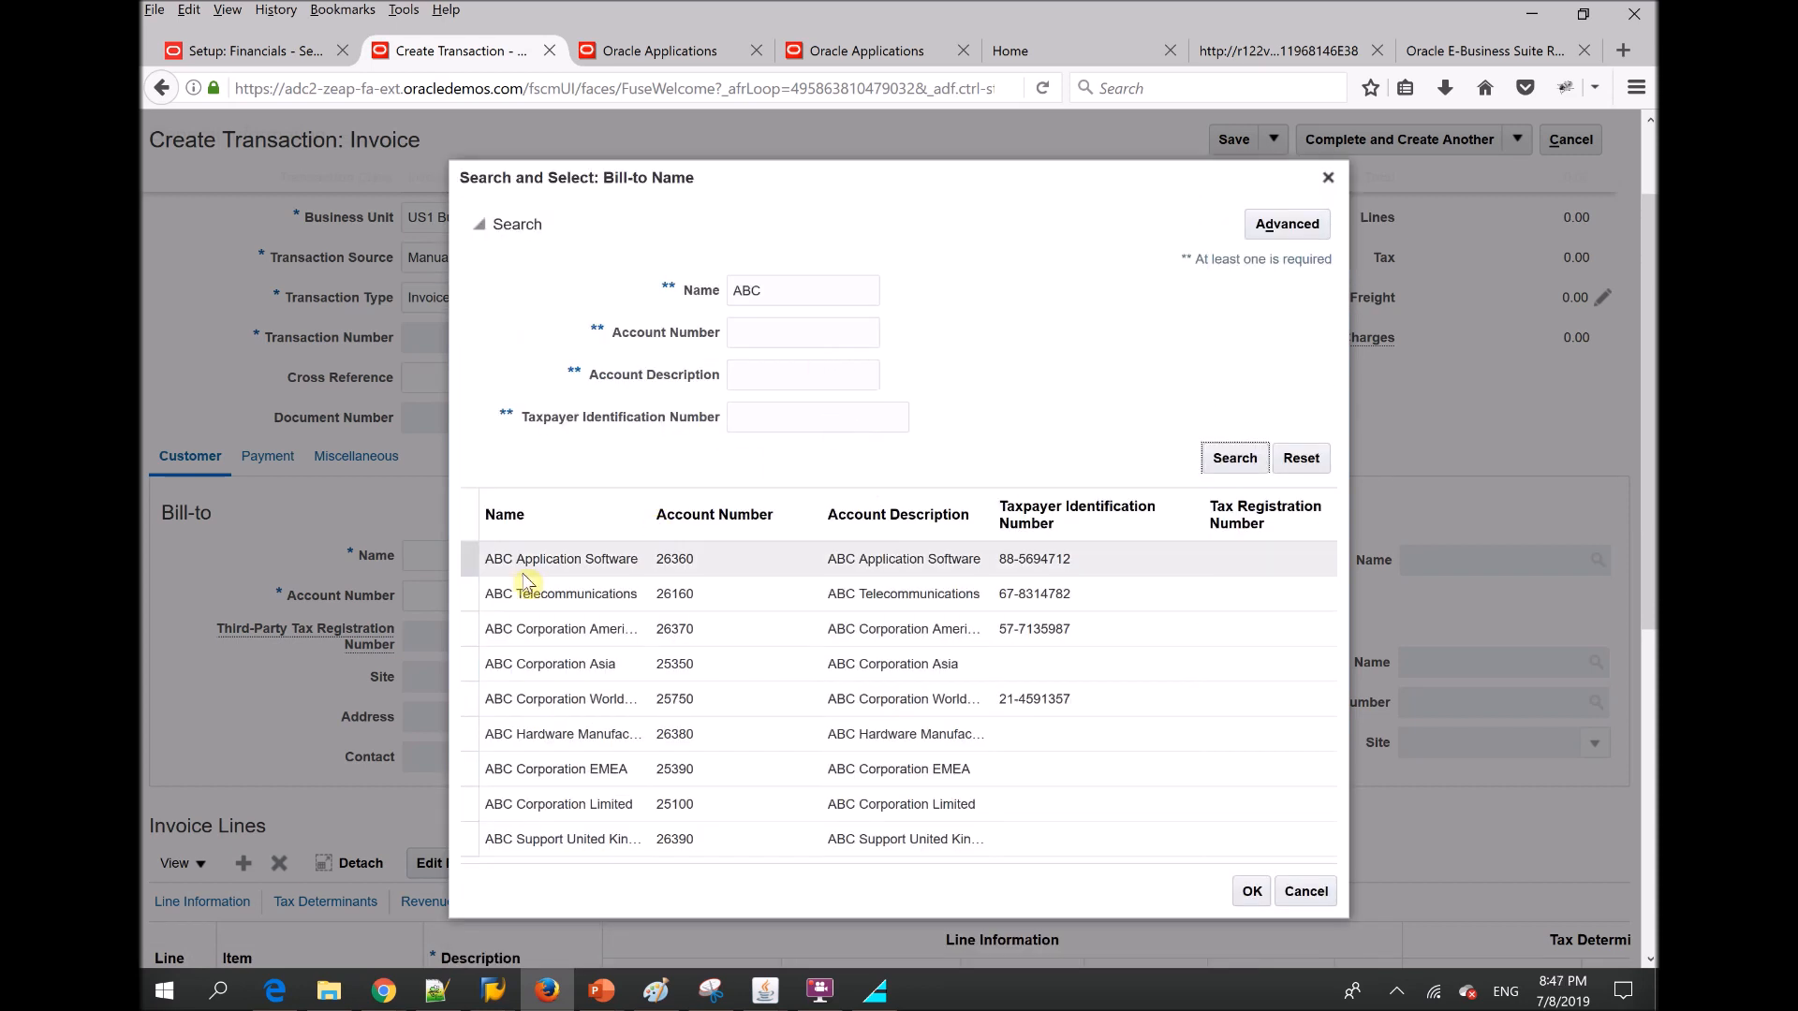
click(468, 562)
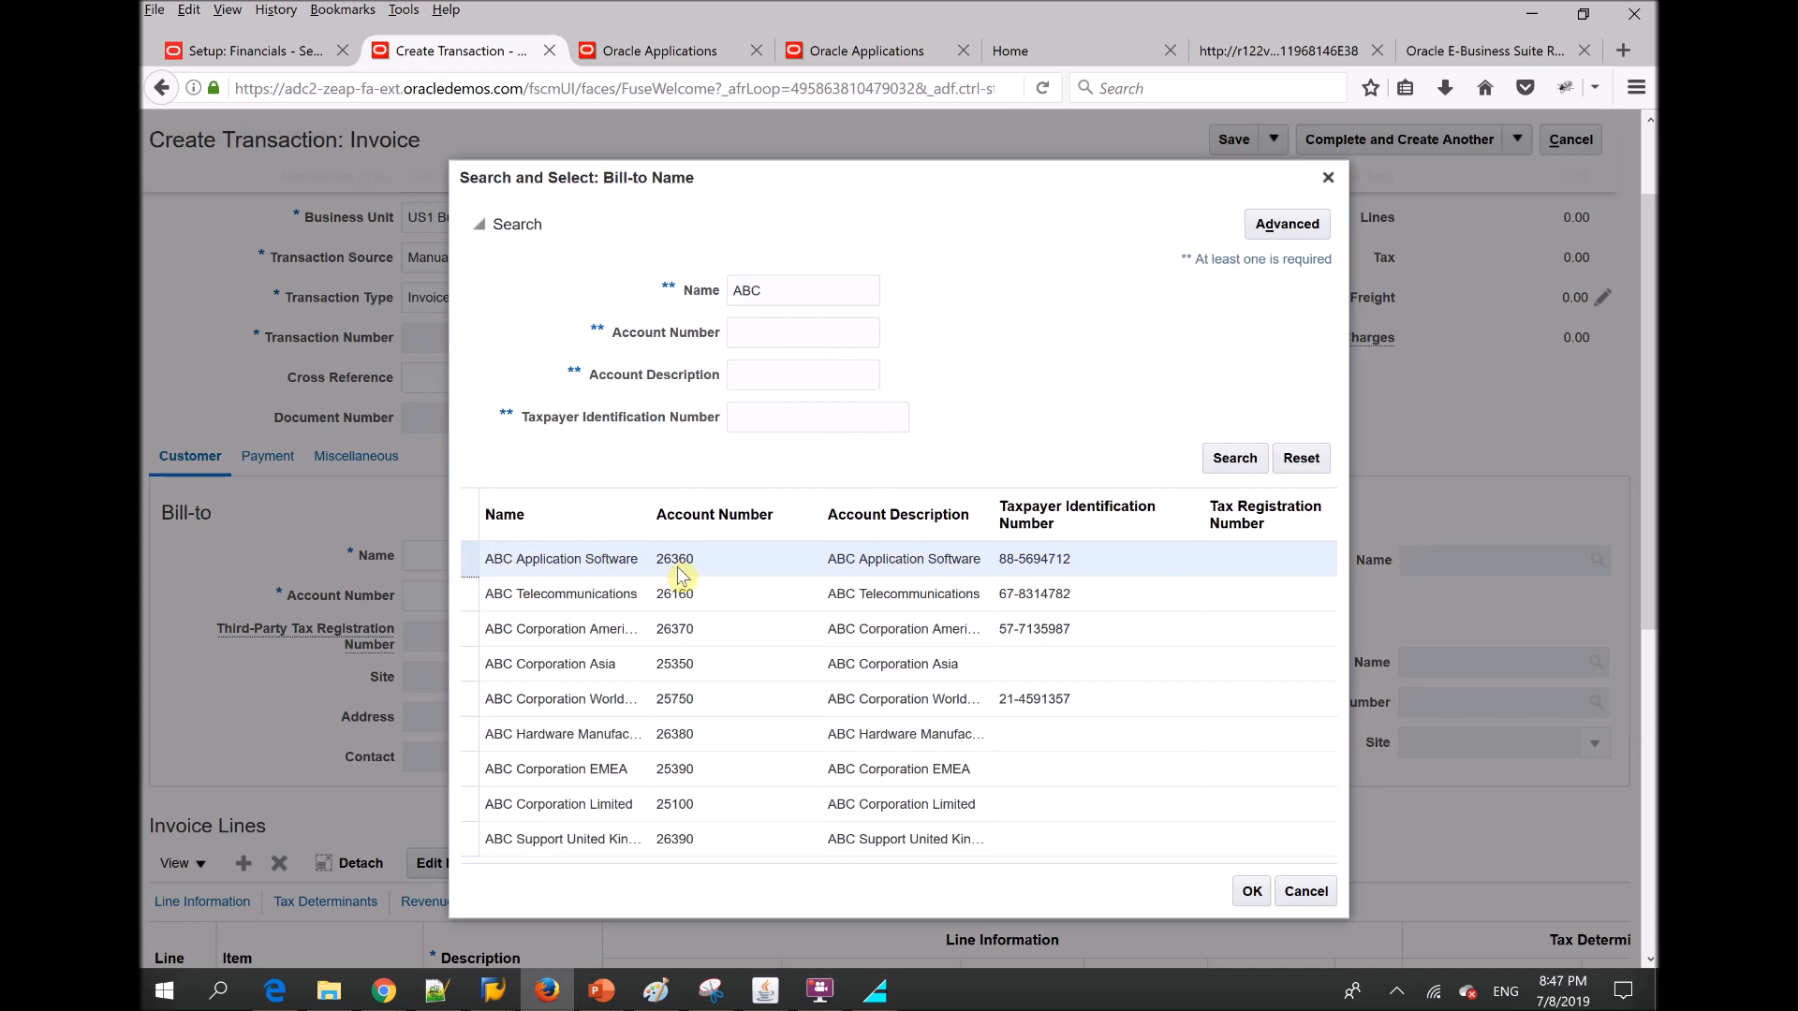
click(1252, 891)
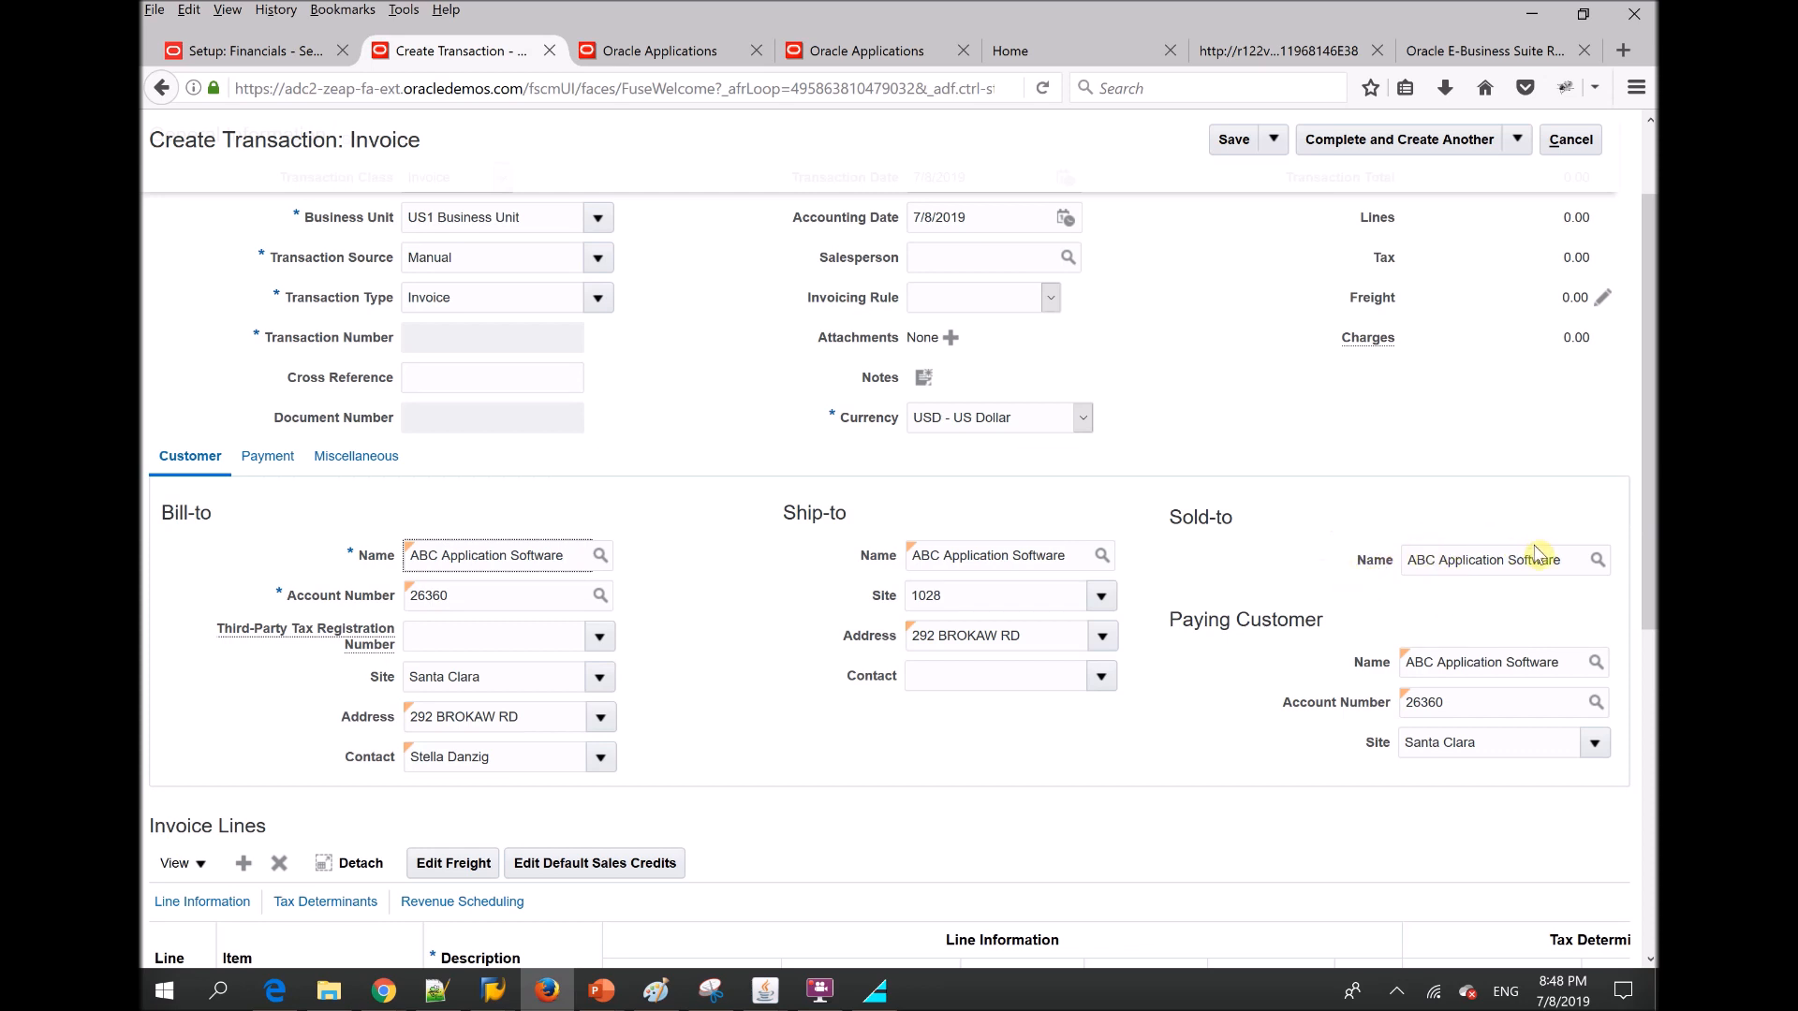
Set the invoice's payment terms to Immediate and change them to Net 15
mouse_move(929, 562)
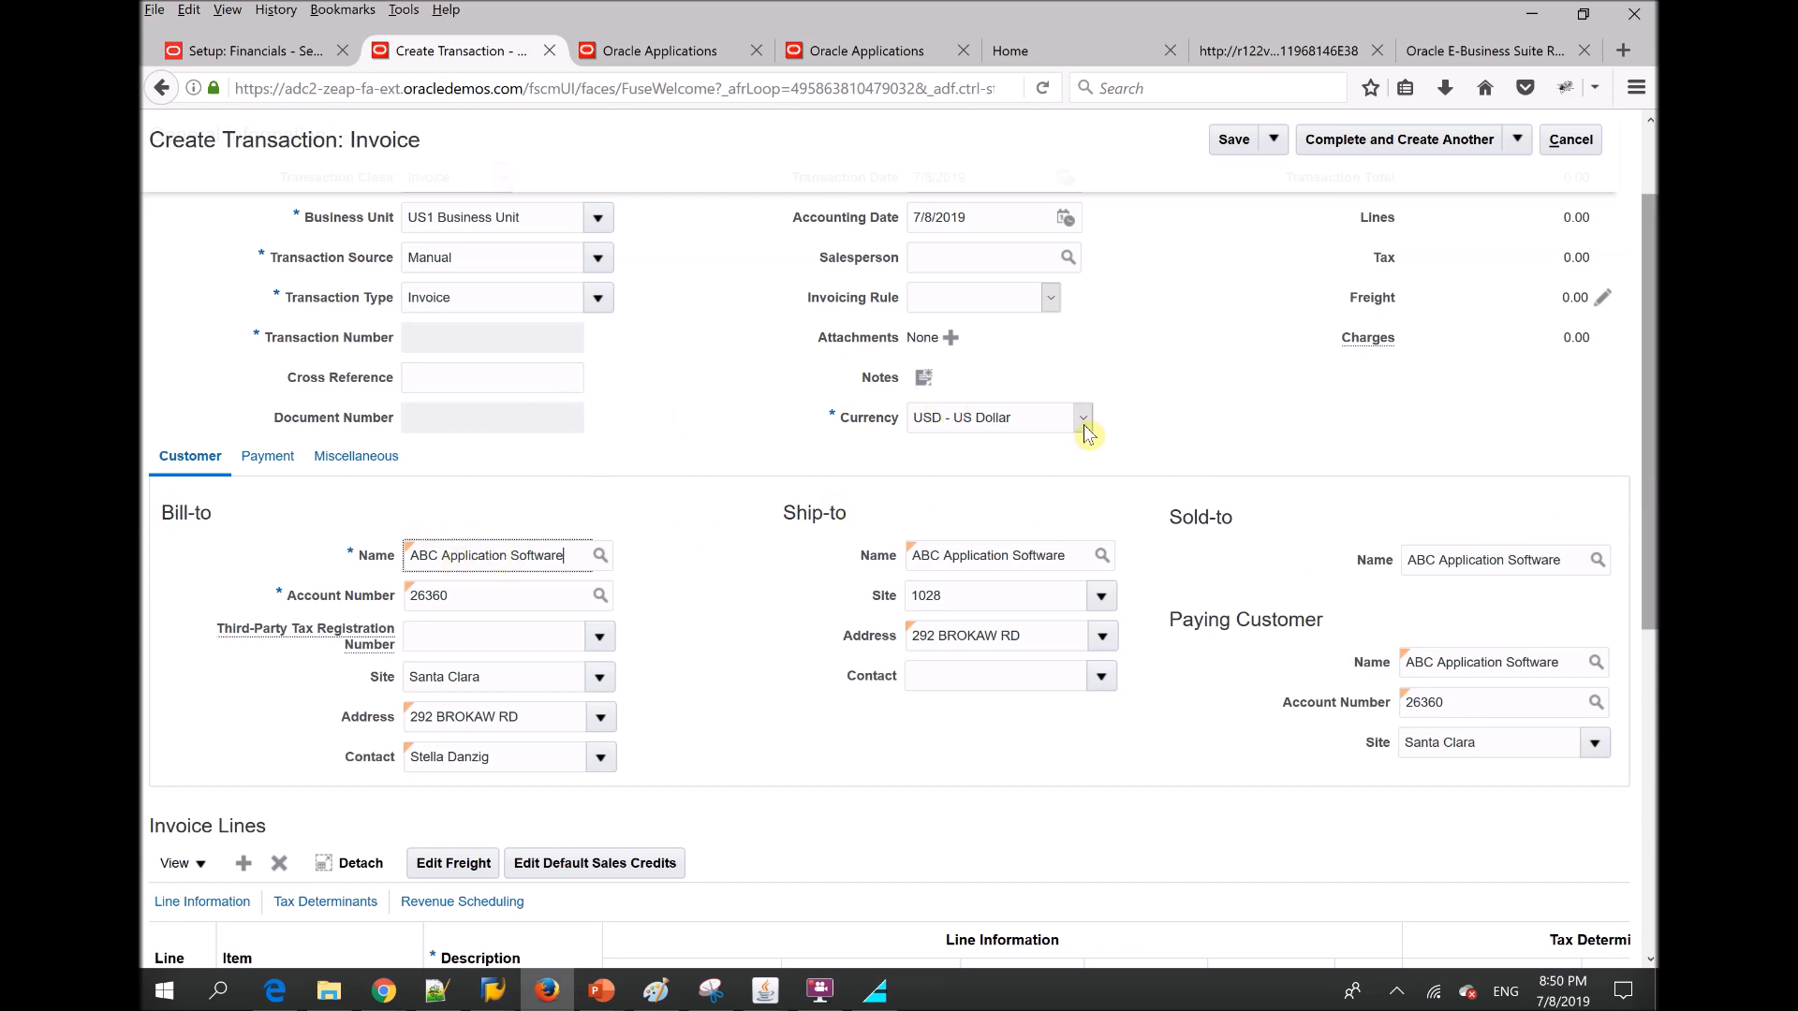
click(267, 456)
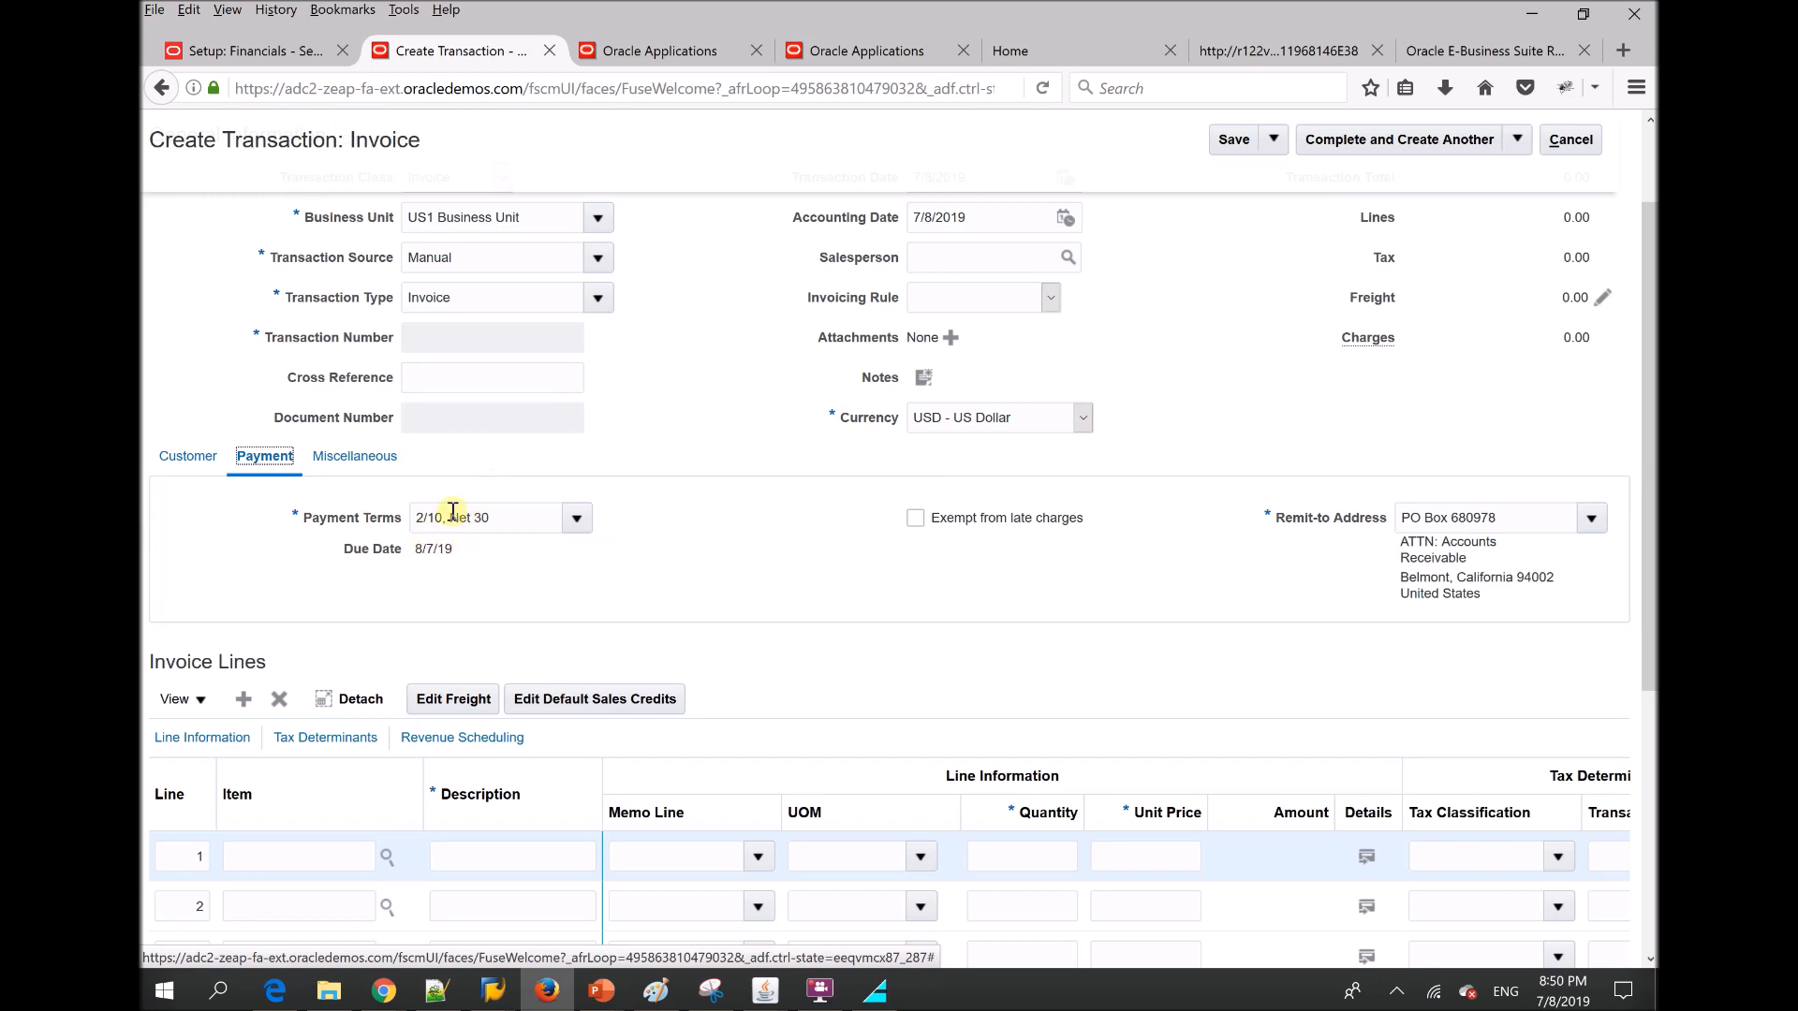
drag(1652, 345, 1653, 286)
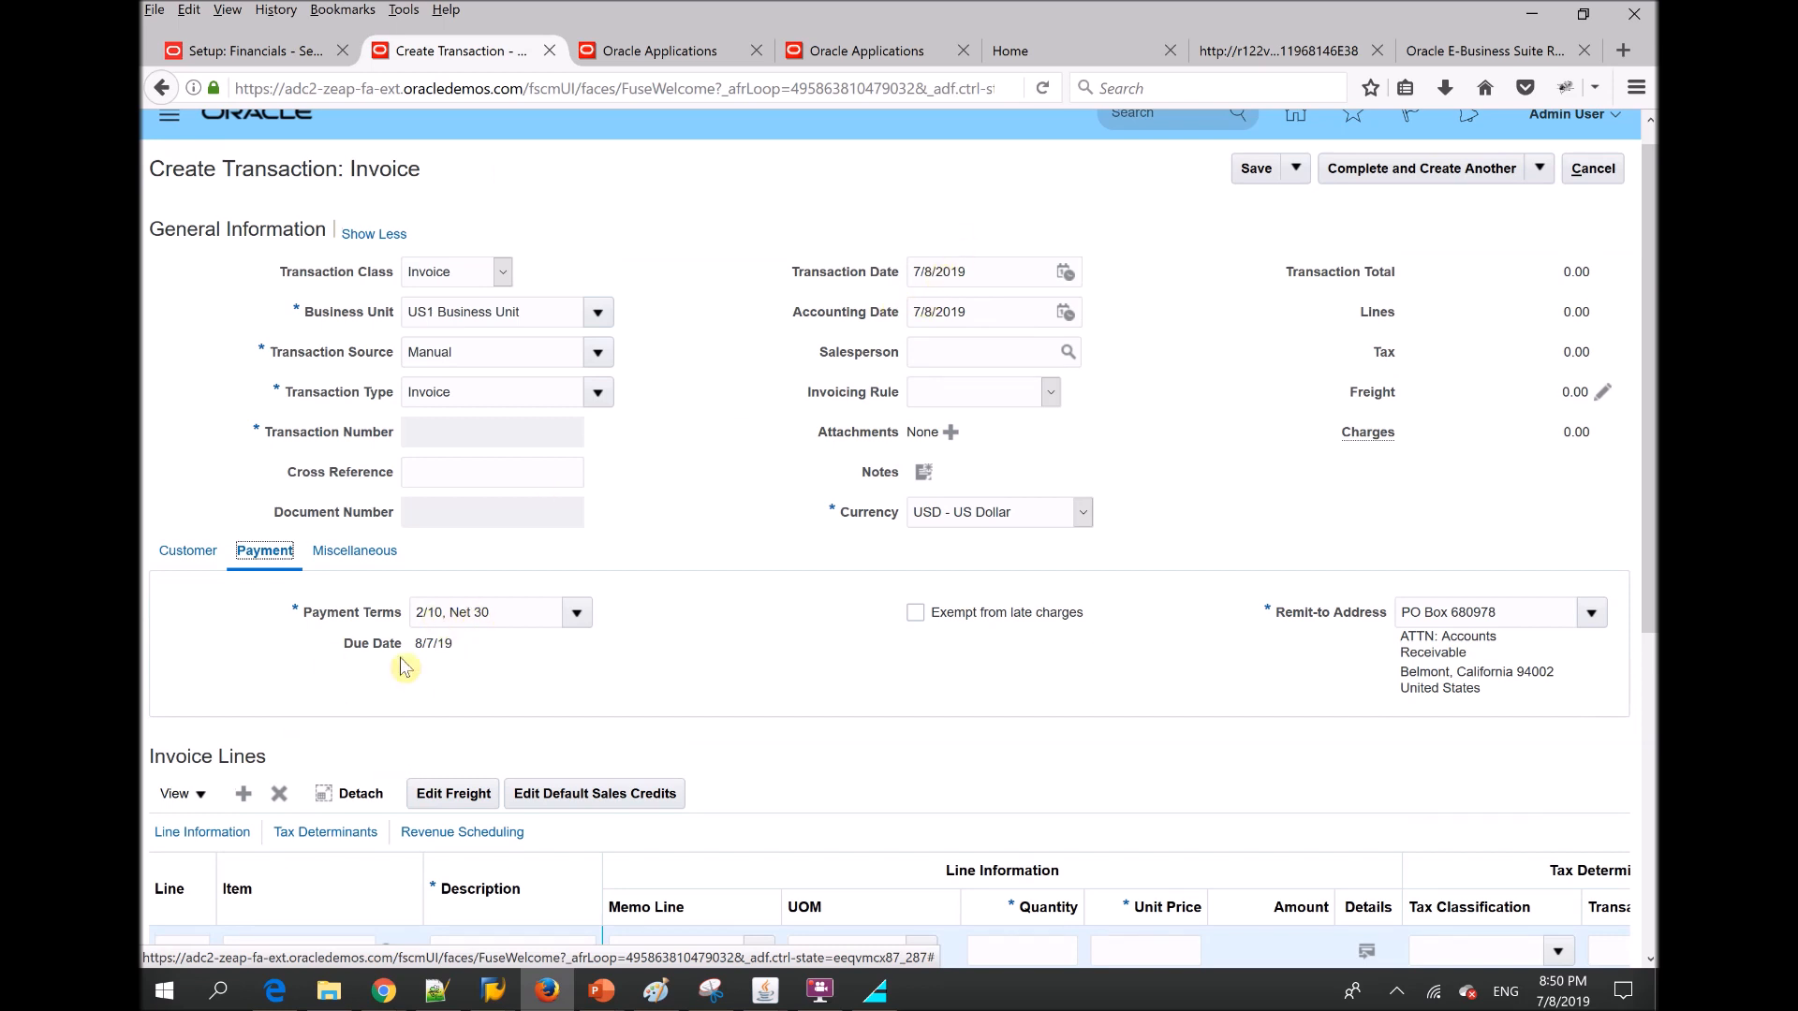
click(577, 614)
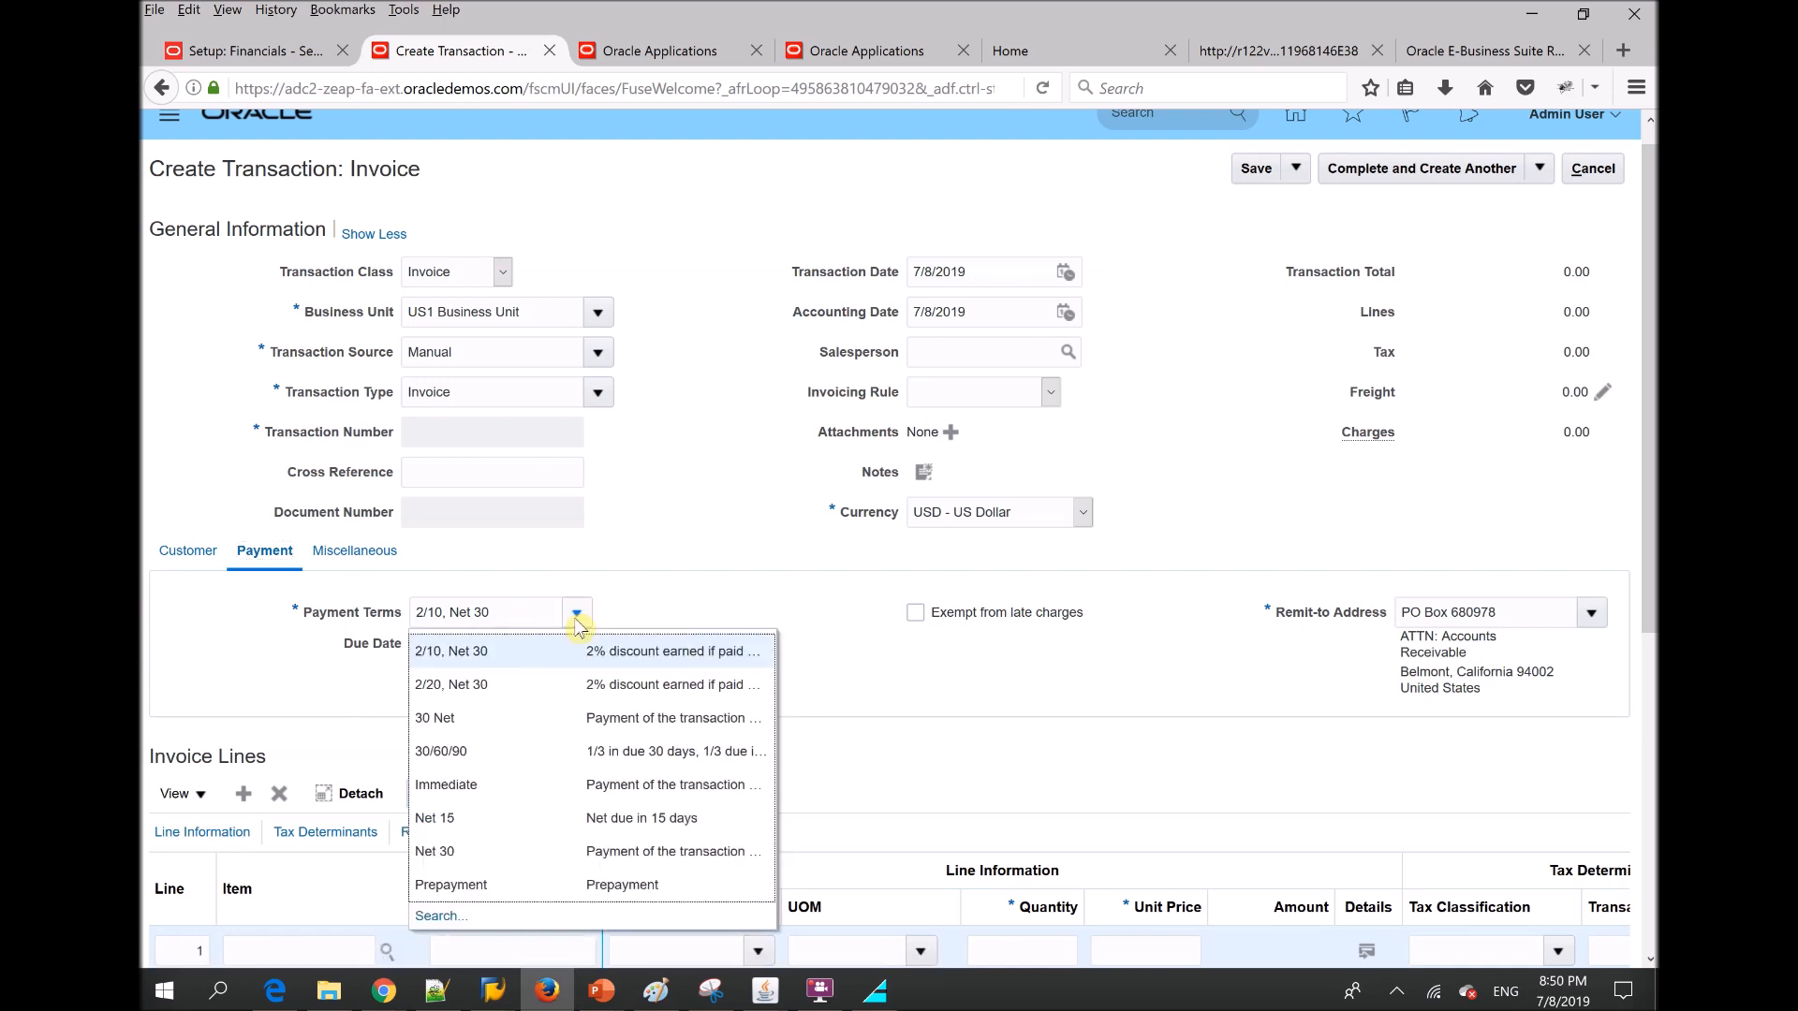
click(458, 657)
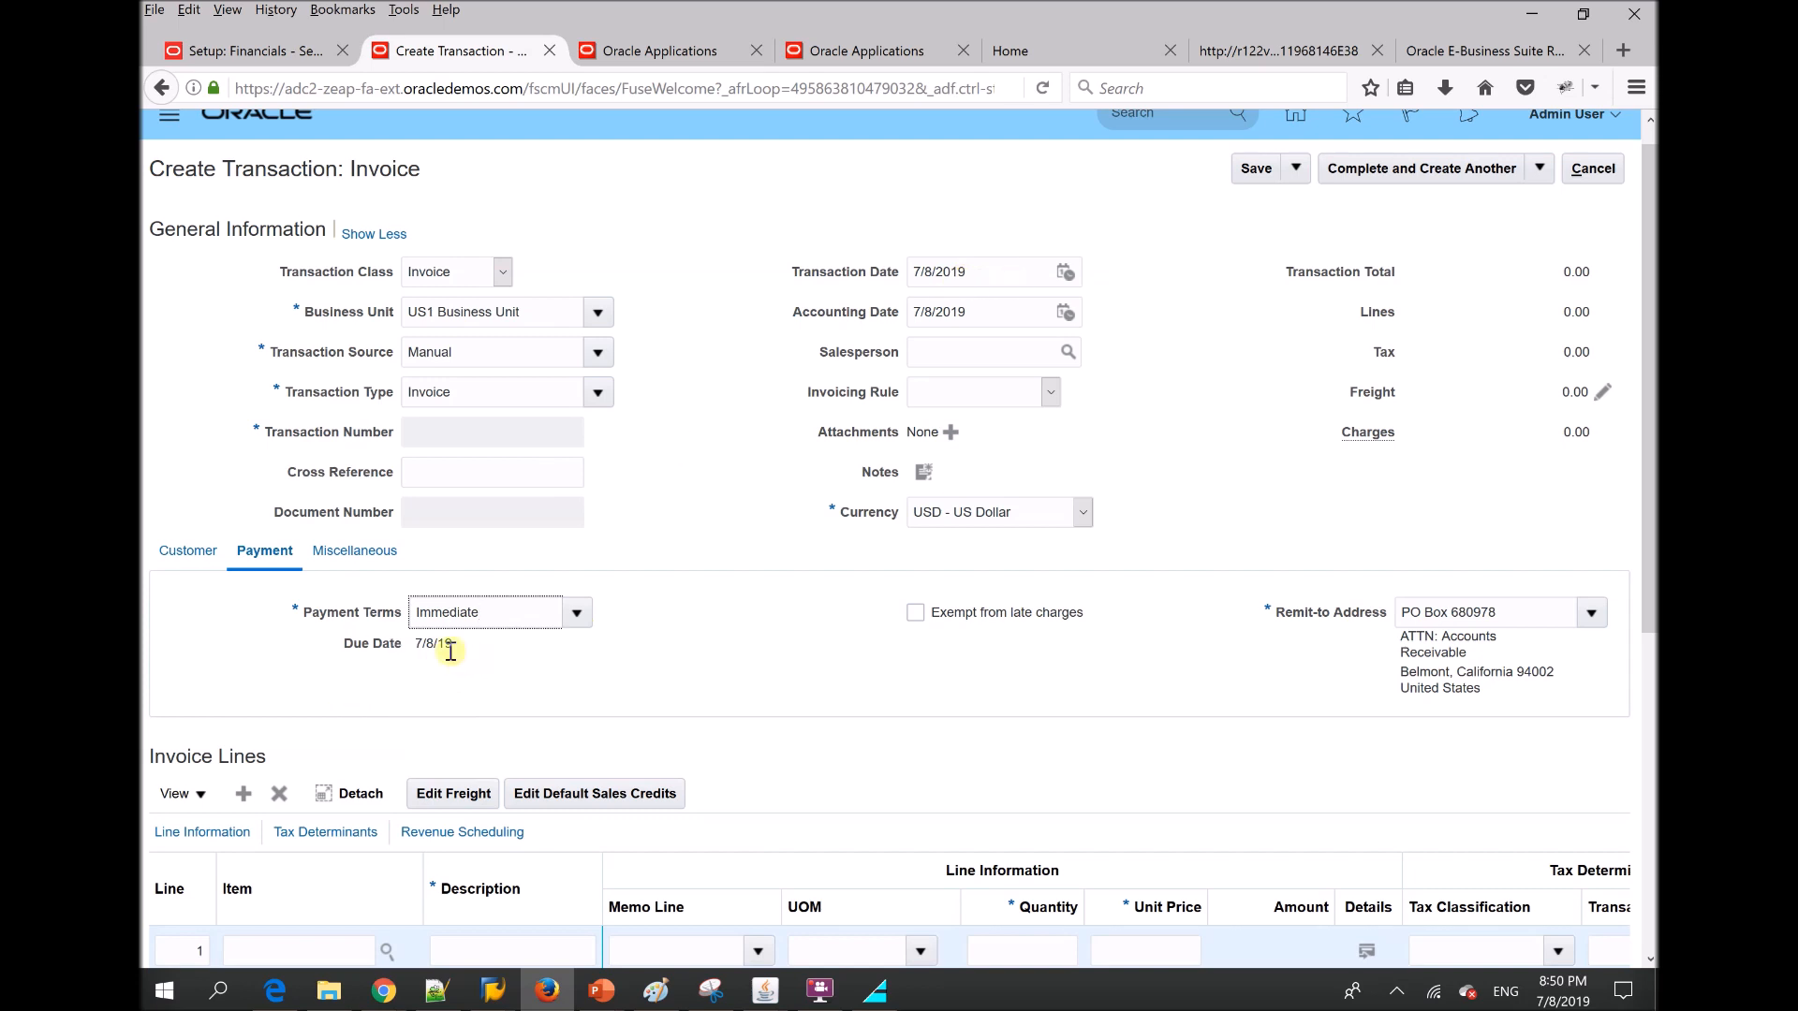
click(572, 617)
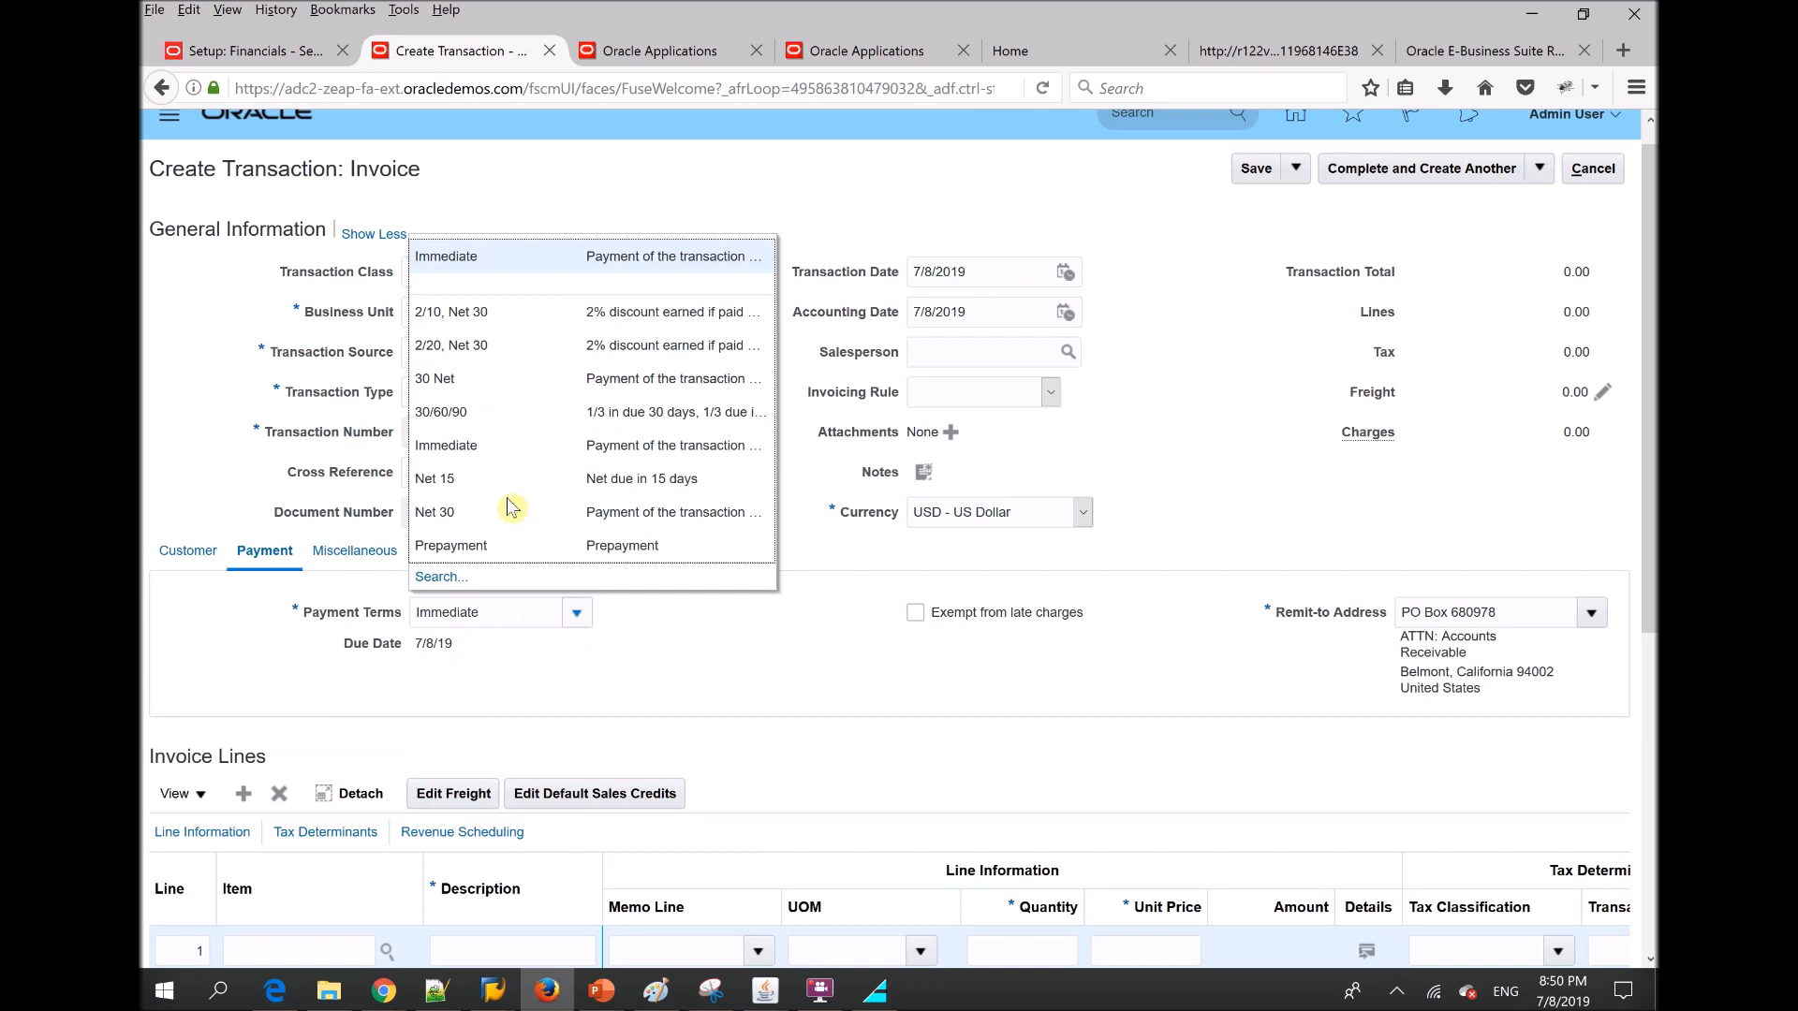
click(490, 481)
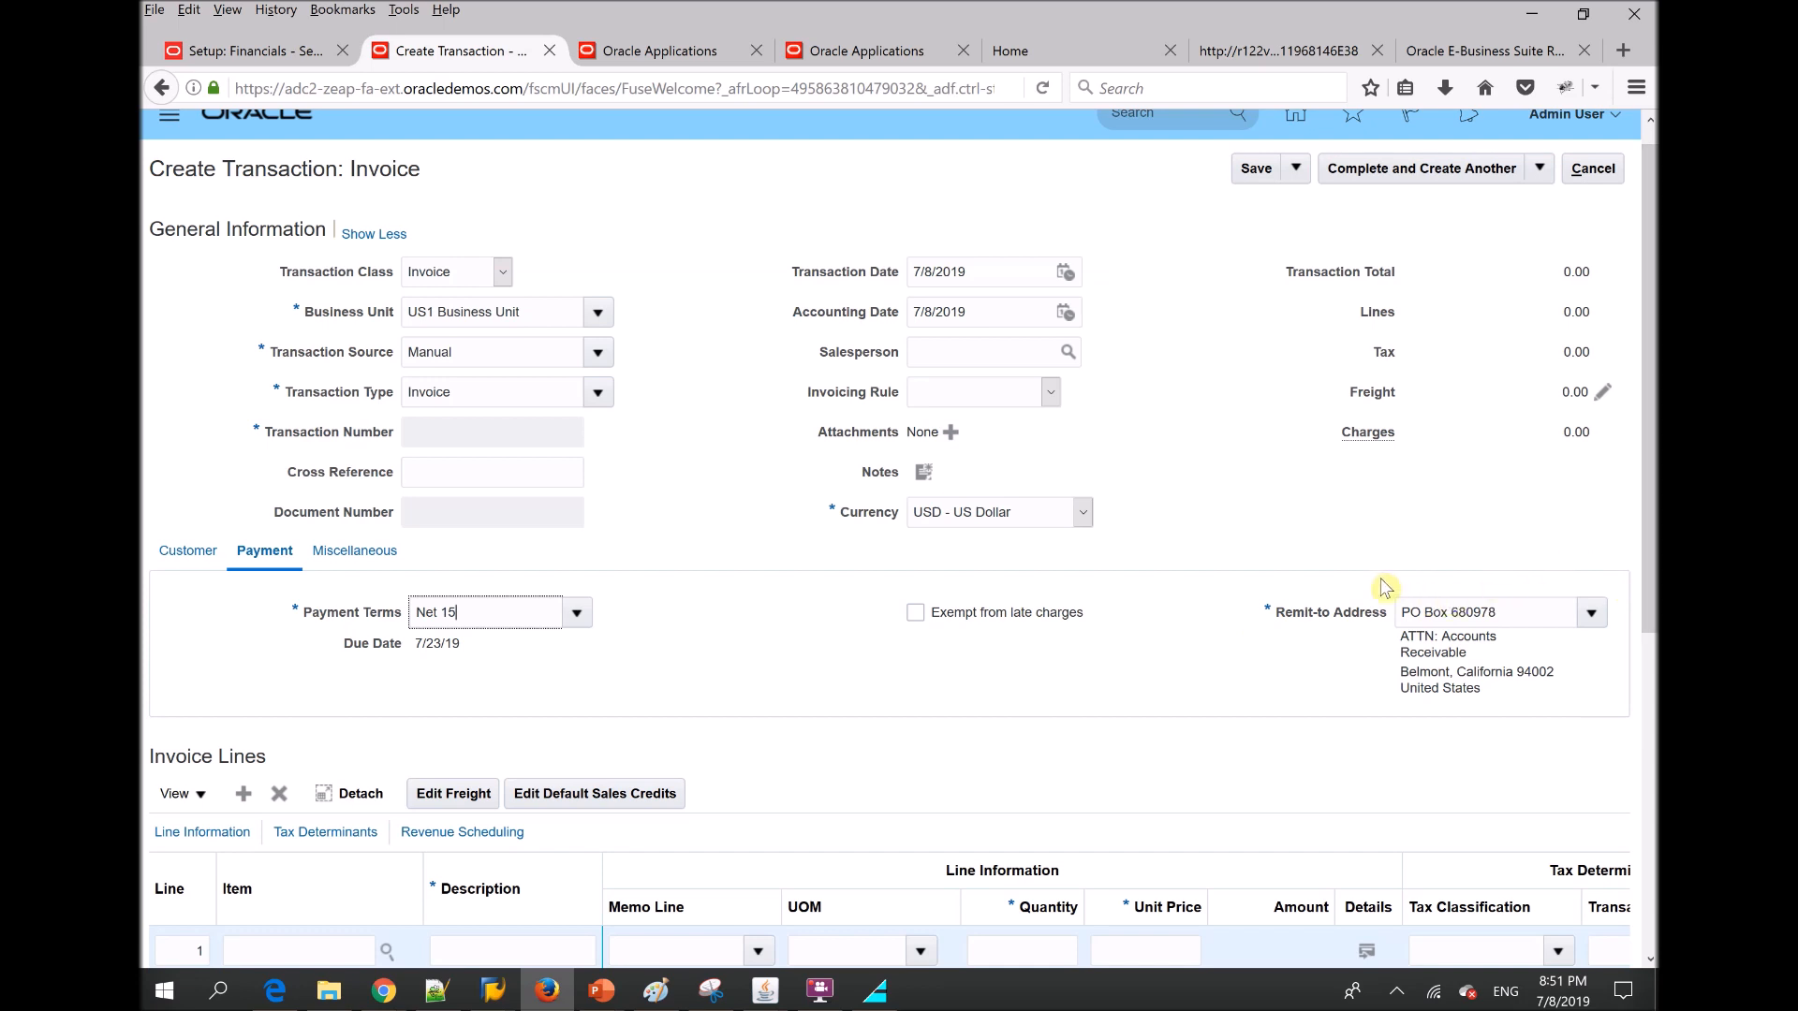
Examine the invoice's miscellaneous details, including the Legal Entity options, payment reference and PO number, and return to the customer details
click(368, 558)
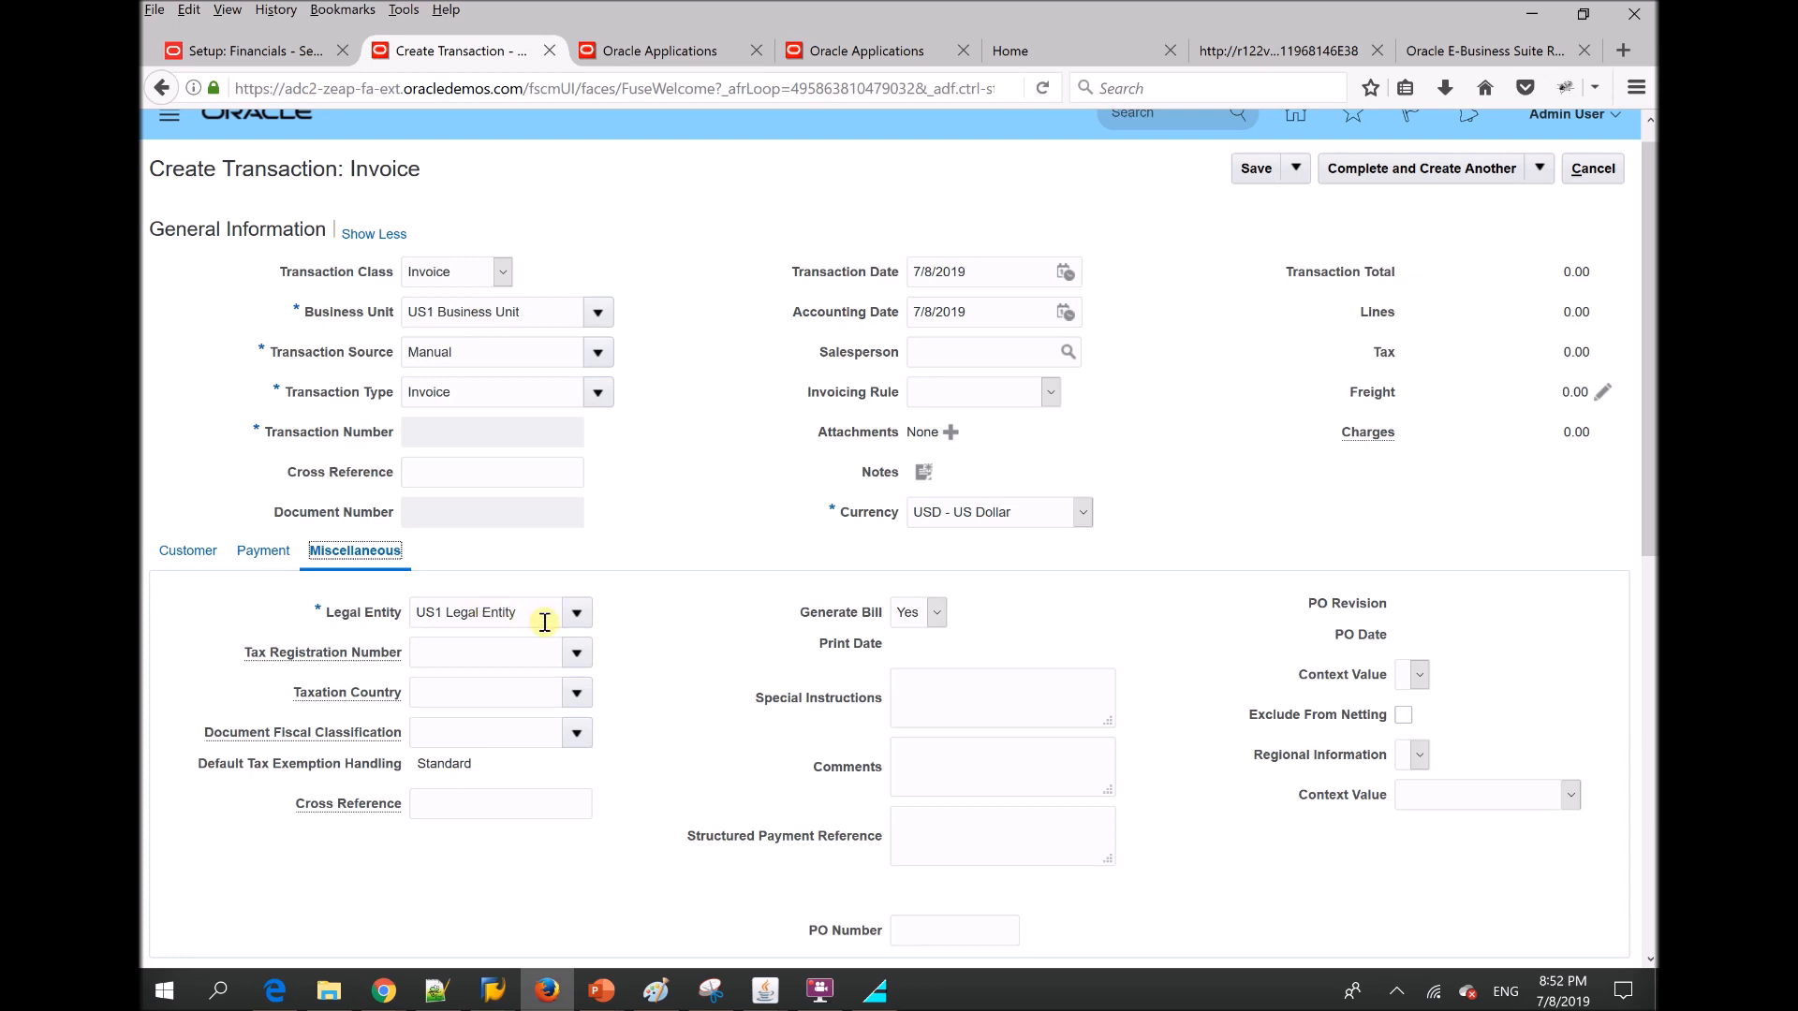
click(579, 616)
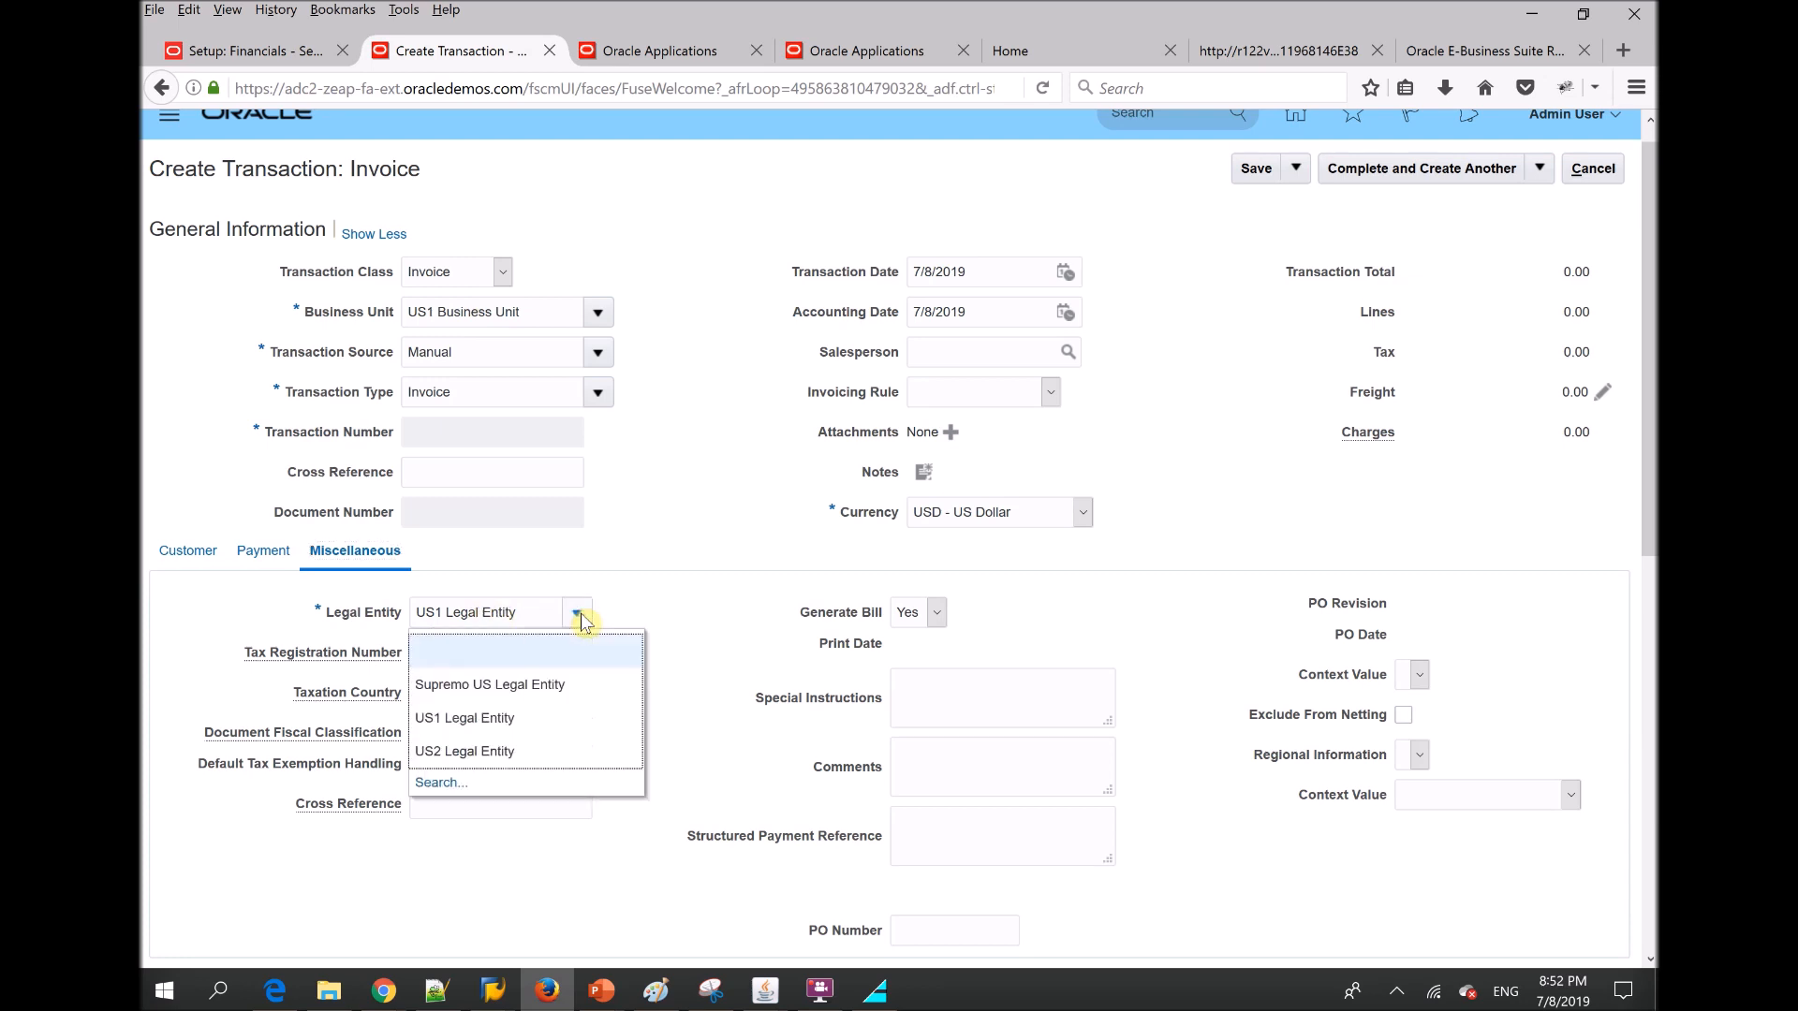
click(635, 535)
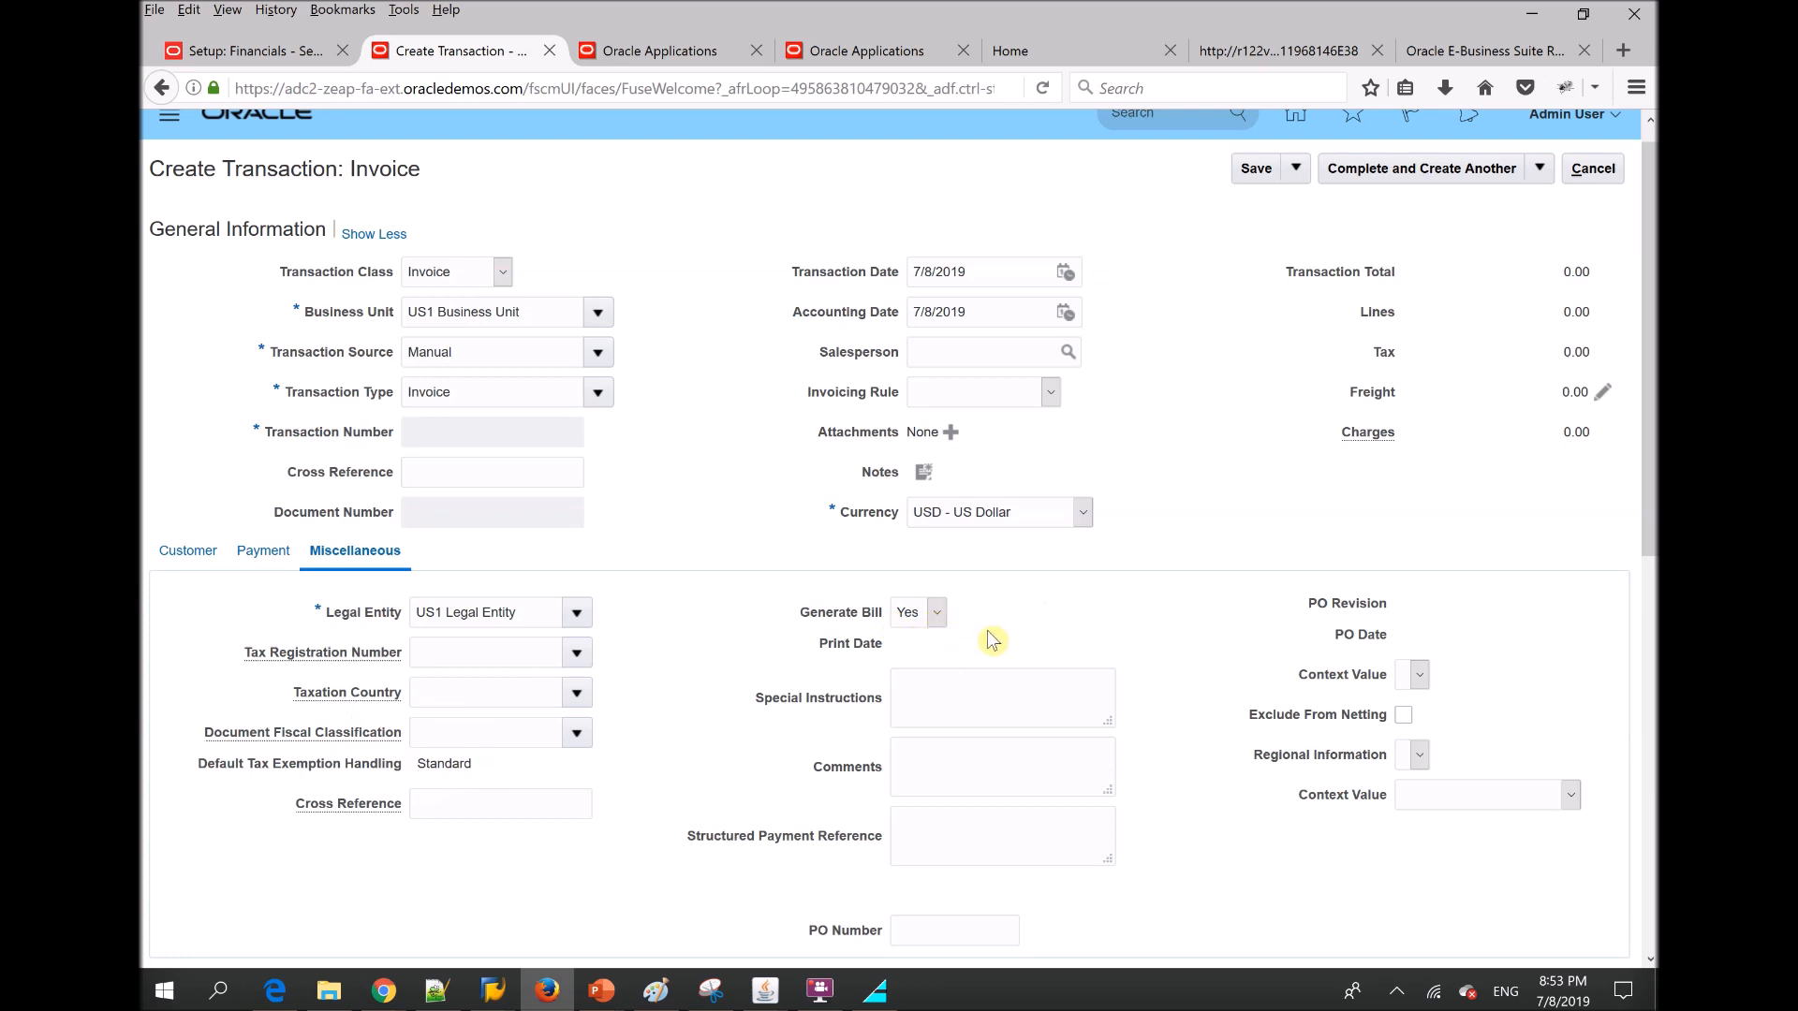
scroll(1653, 494, down, 3)
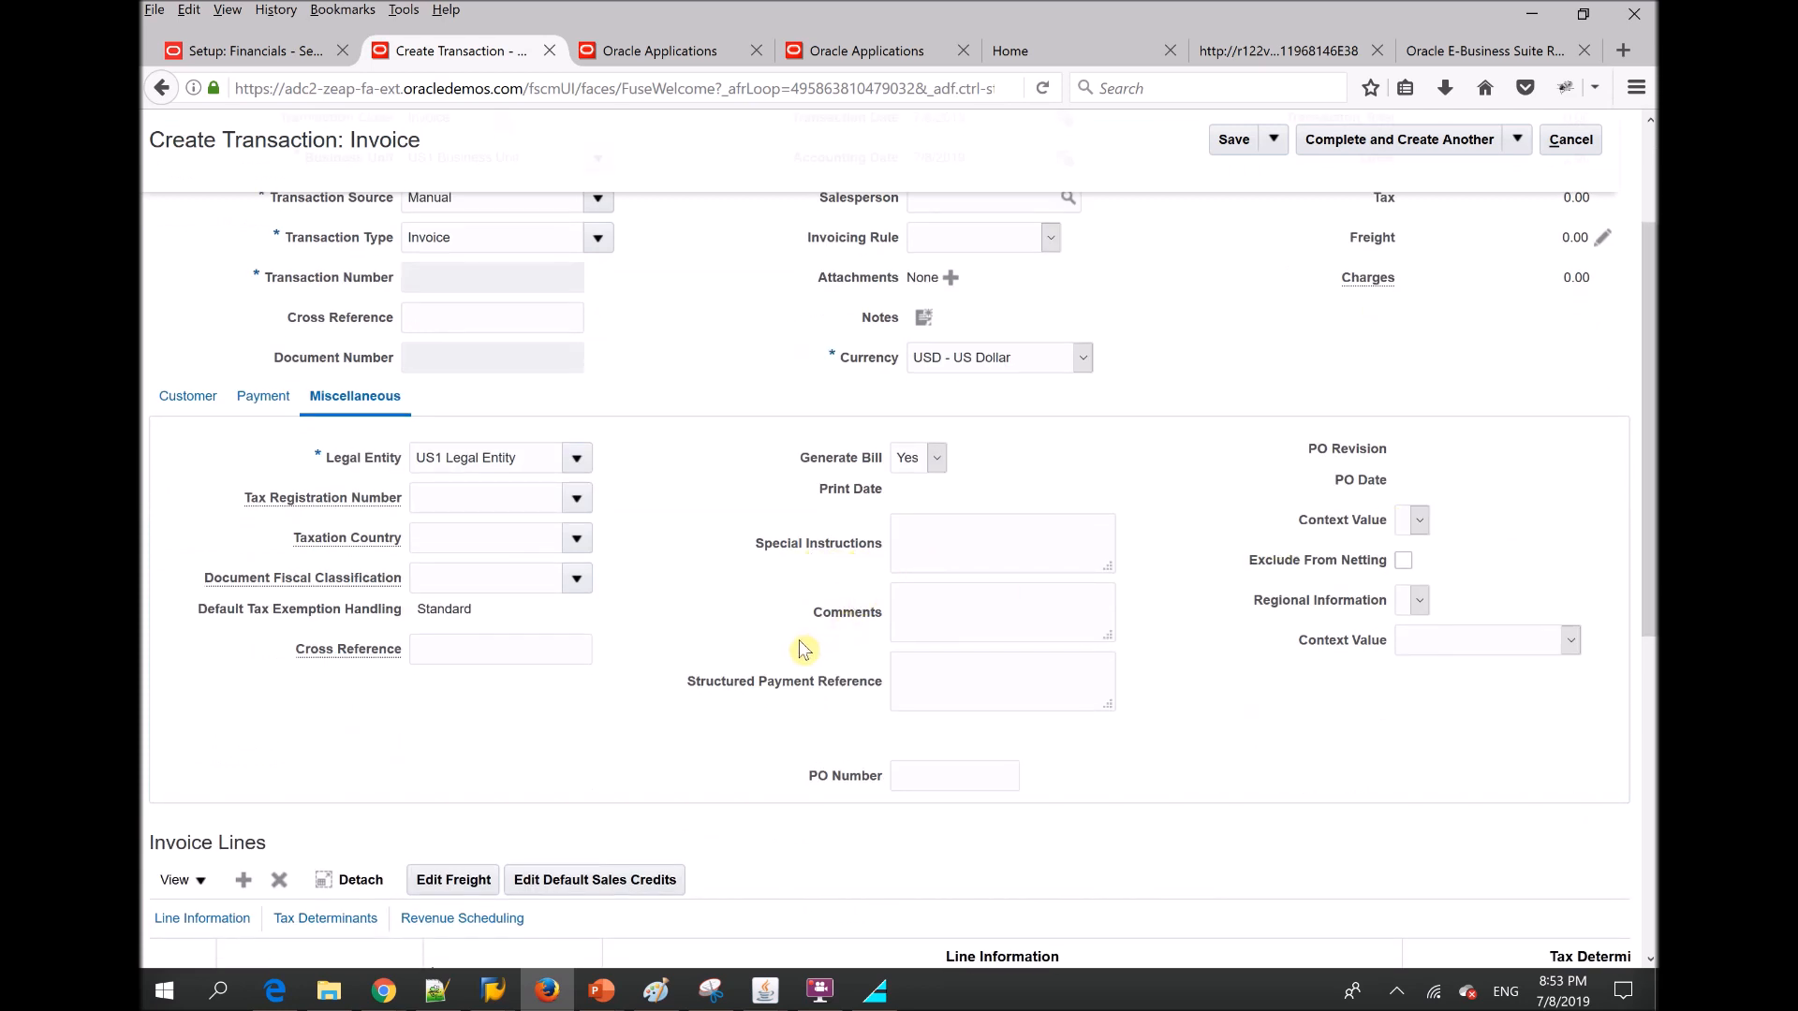
click(920, 672)
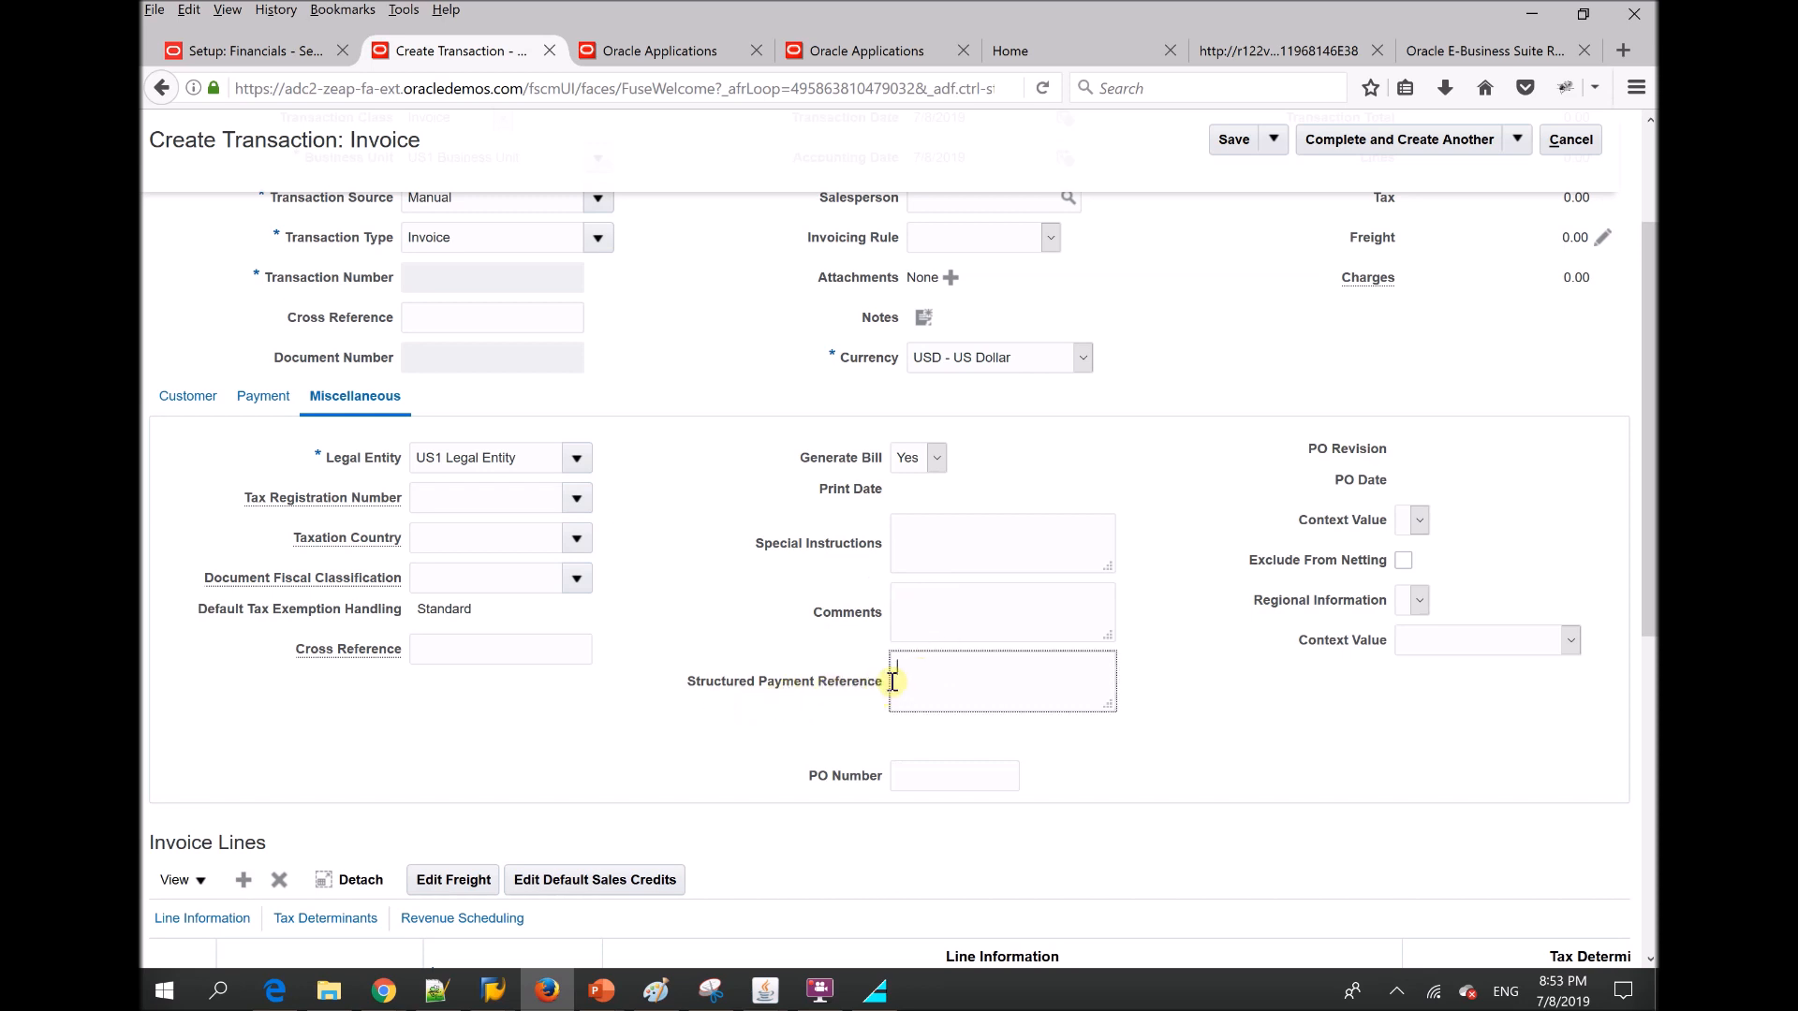
click(917, 785)
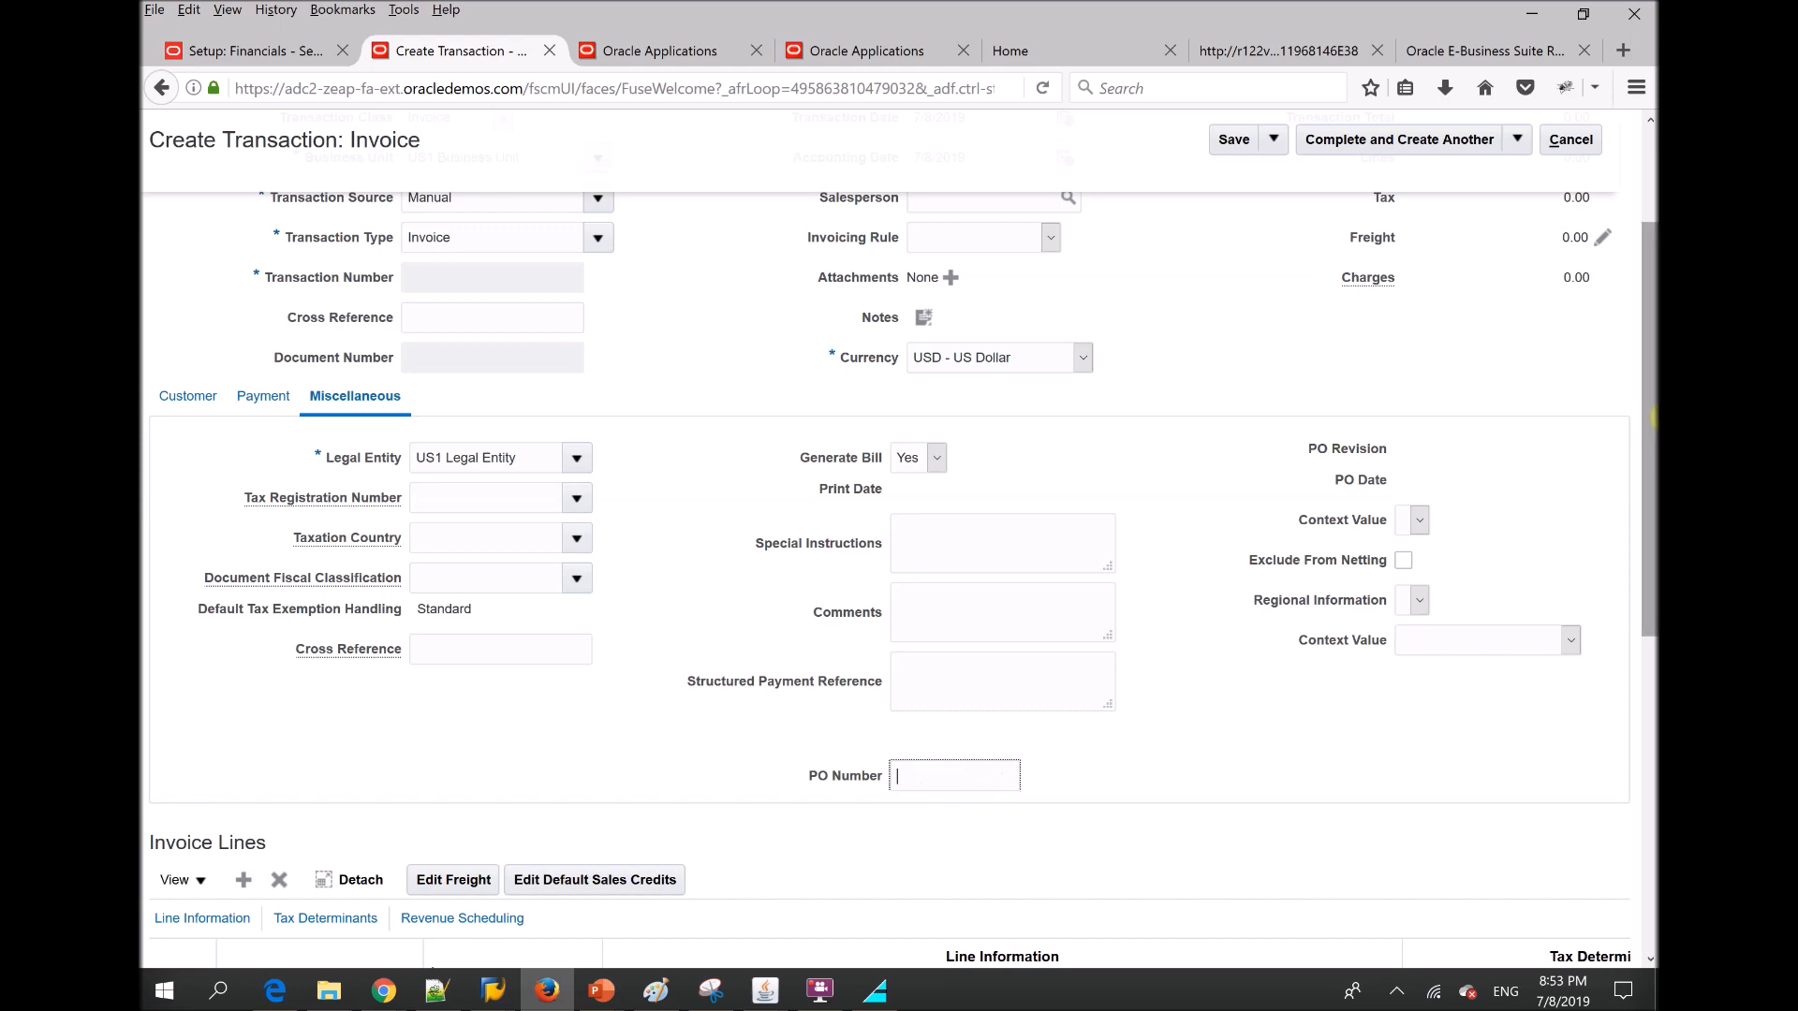
scroll(1654, 380, up, 1)
drag(1654, 380, 1655, 373)
click(271, 469)
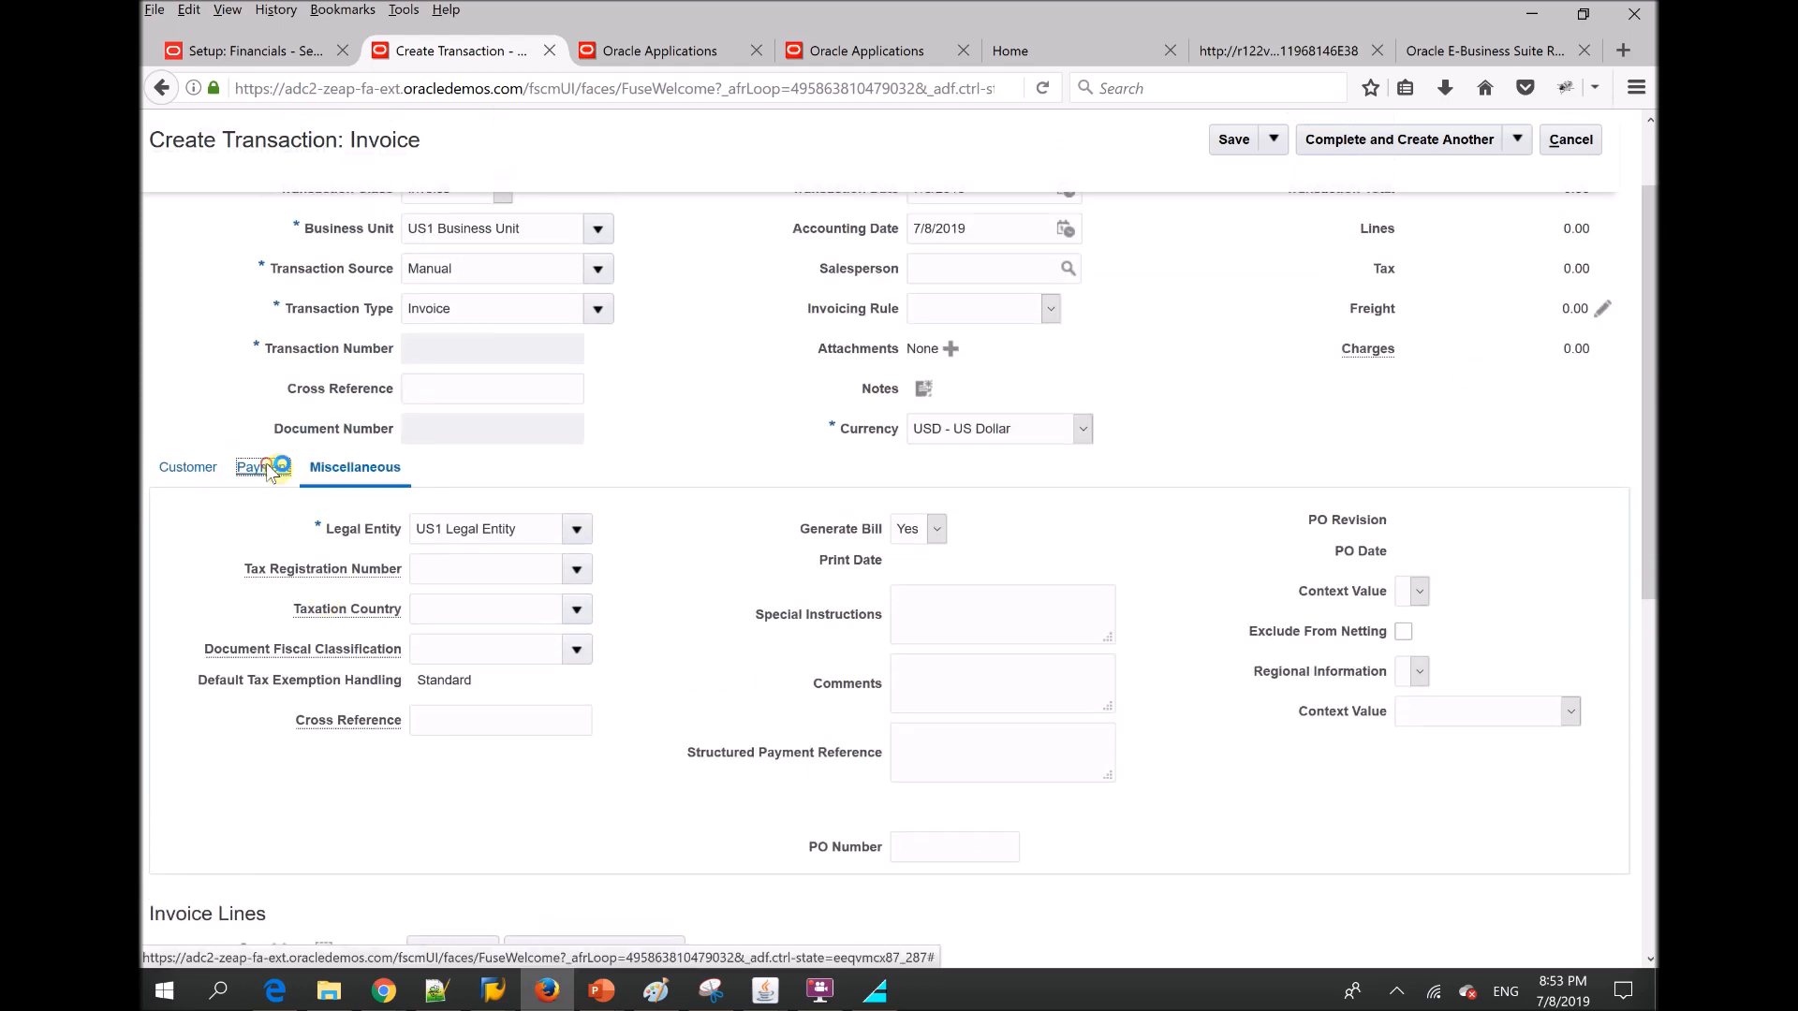
click(165, 478)
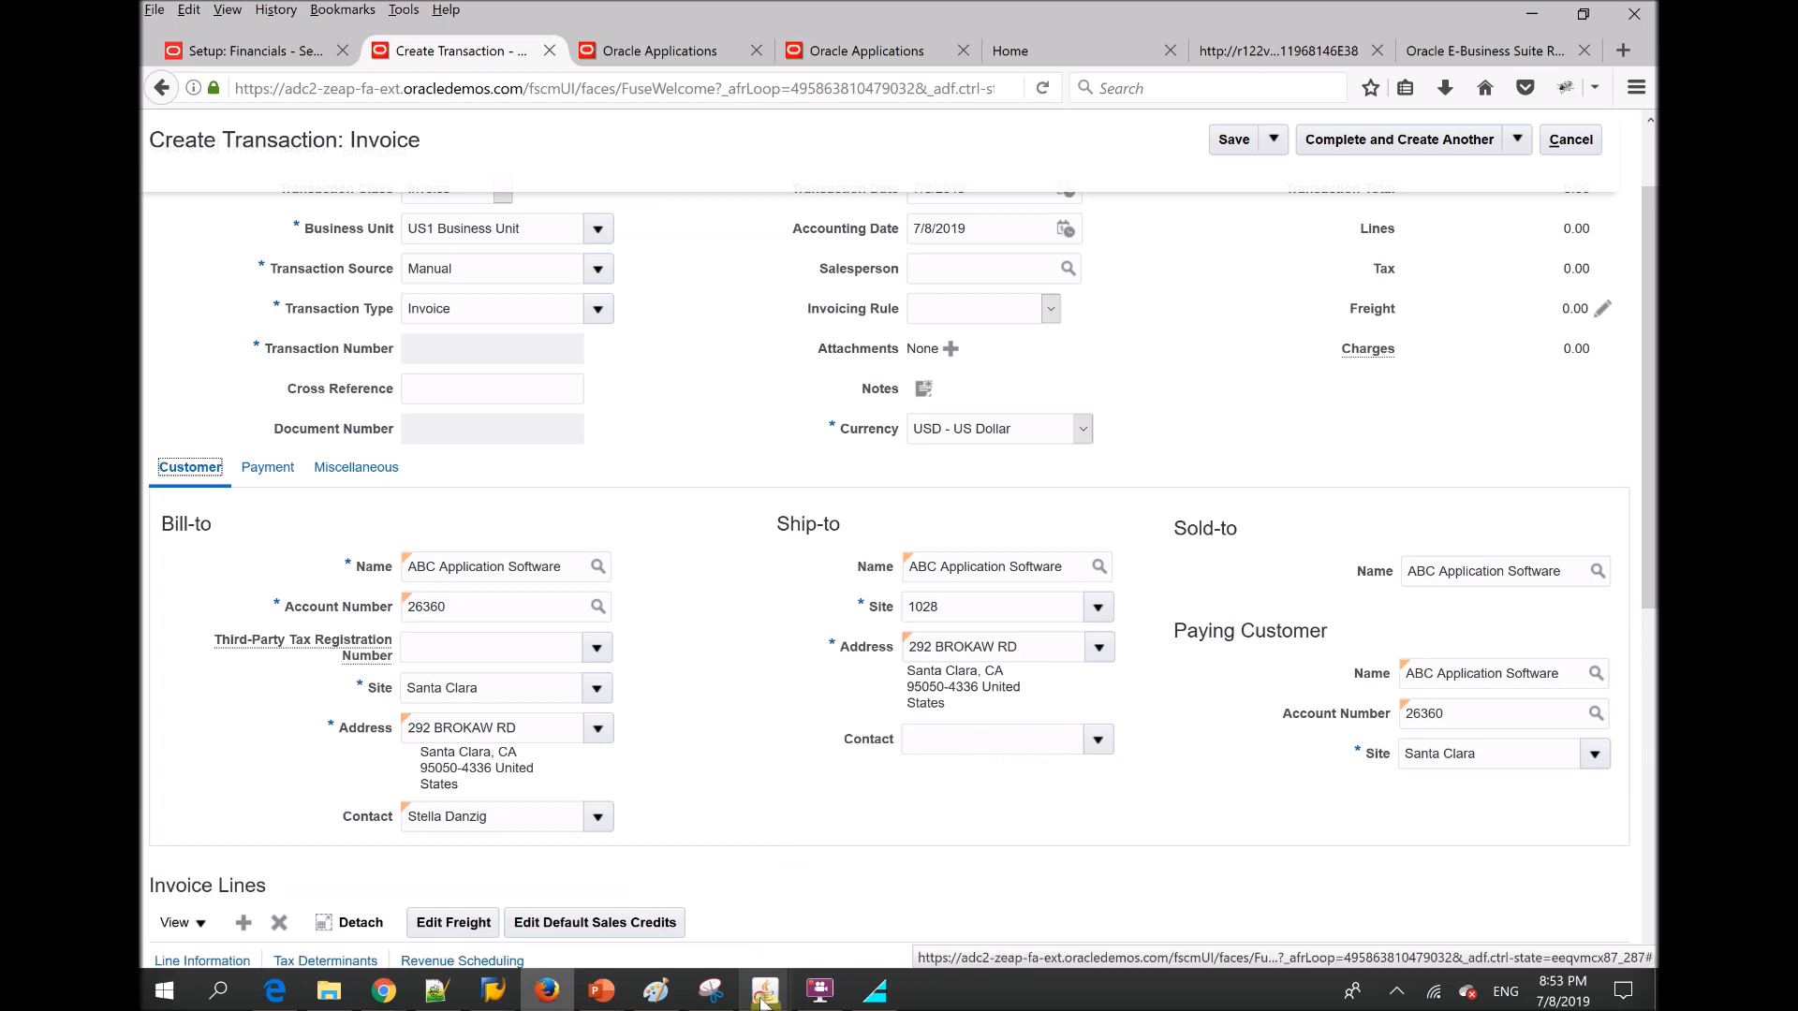
Switch to Oracle E-Business Suite and compare the main and additional header fields of its Transactions form
mouse_move(763, 1000)
click(863, 871)
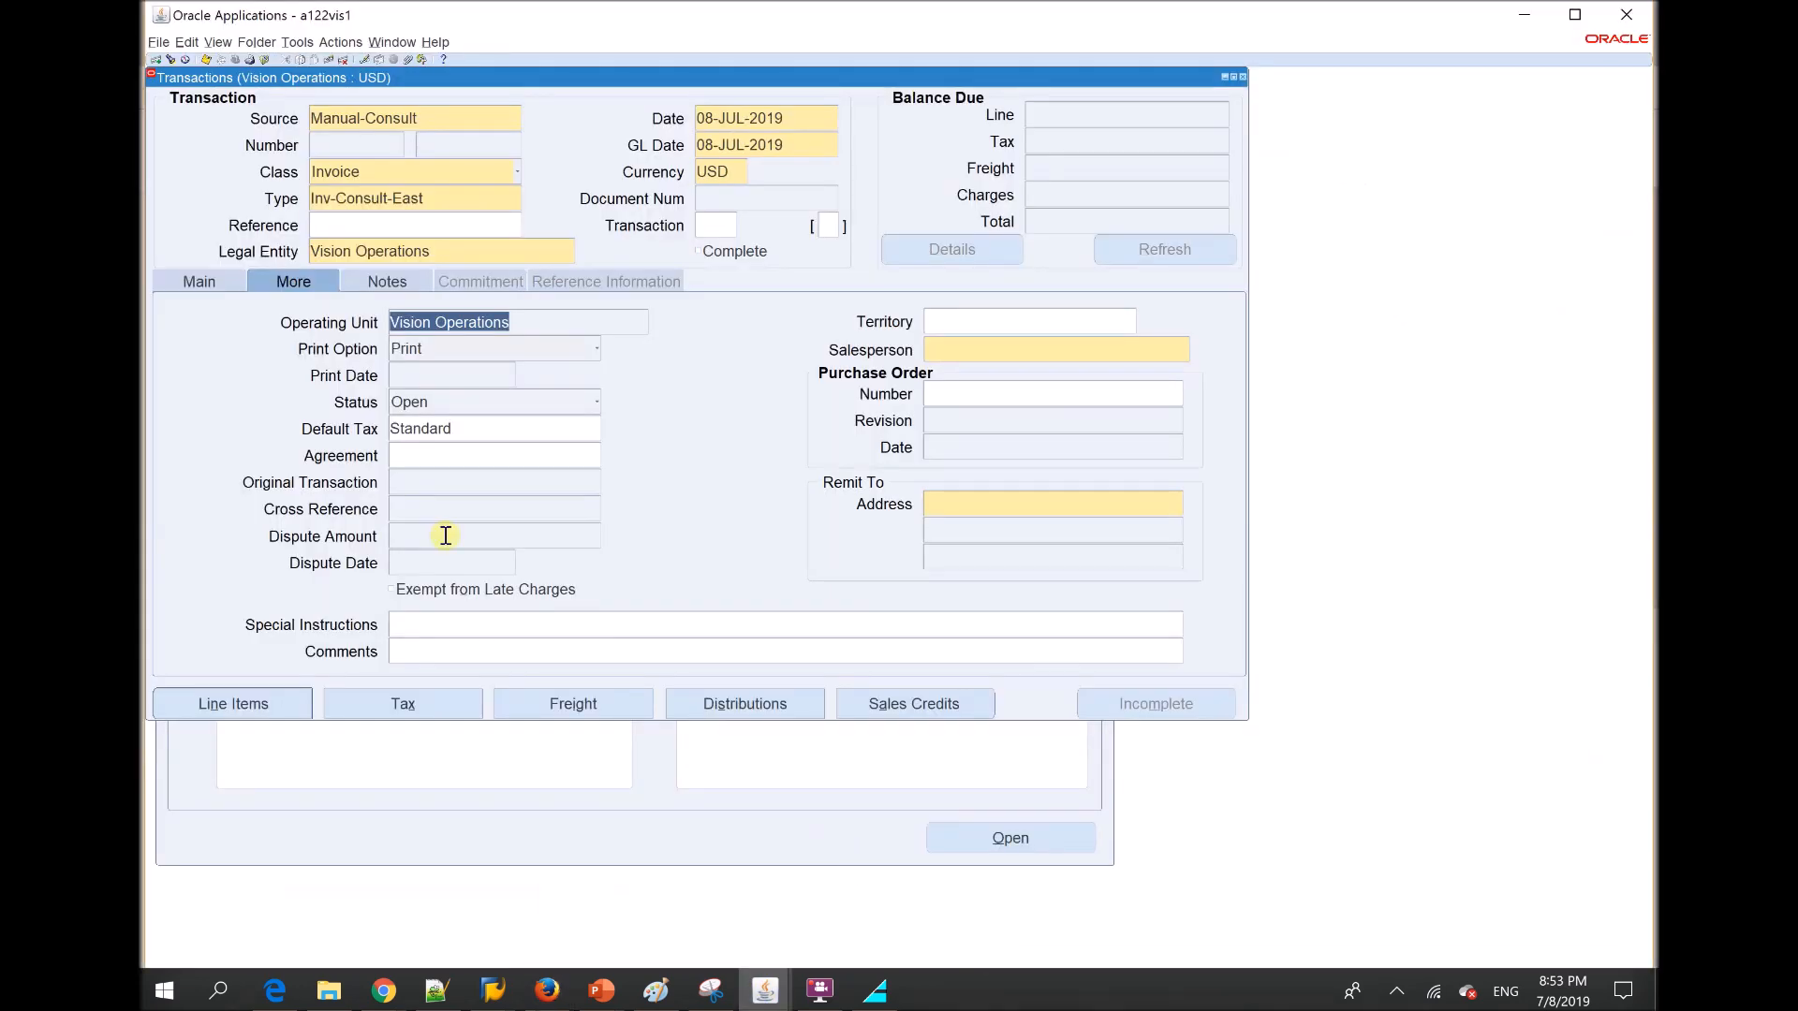
click(212, 280)
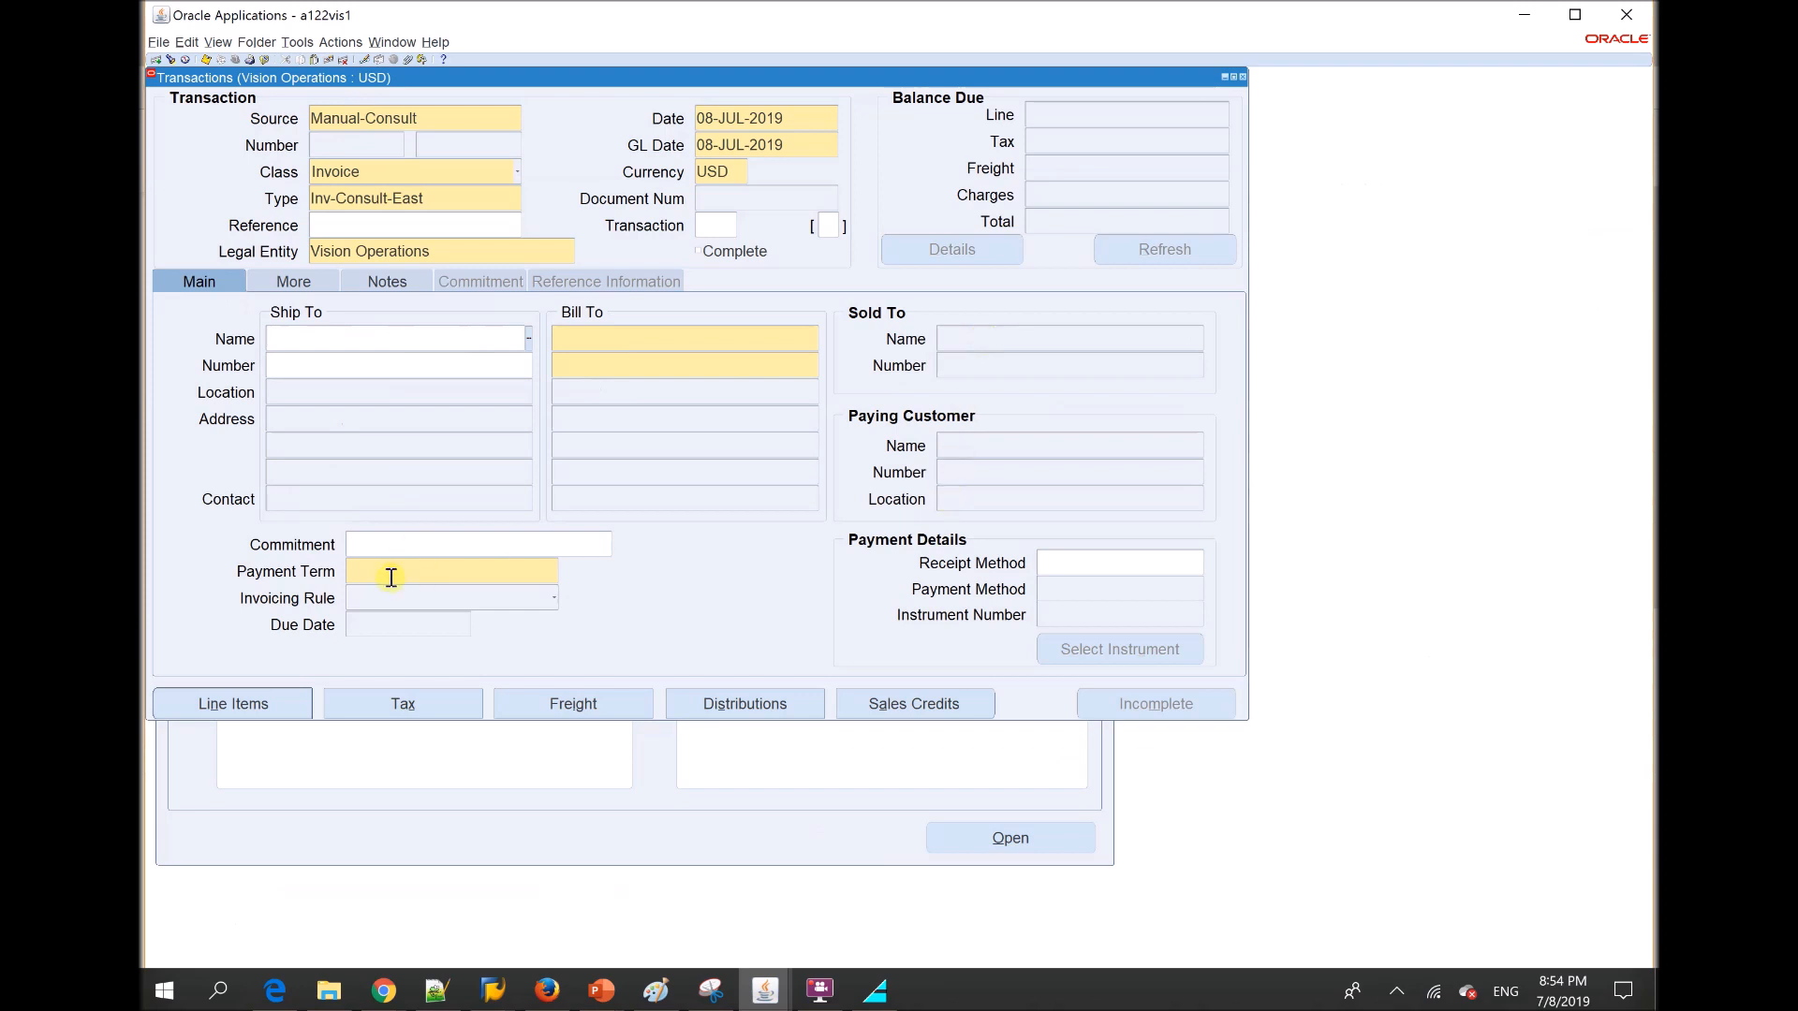
click(298, 283)
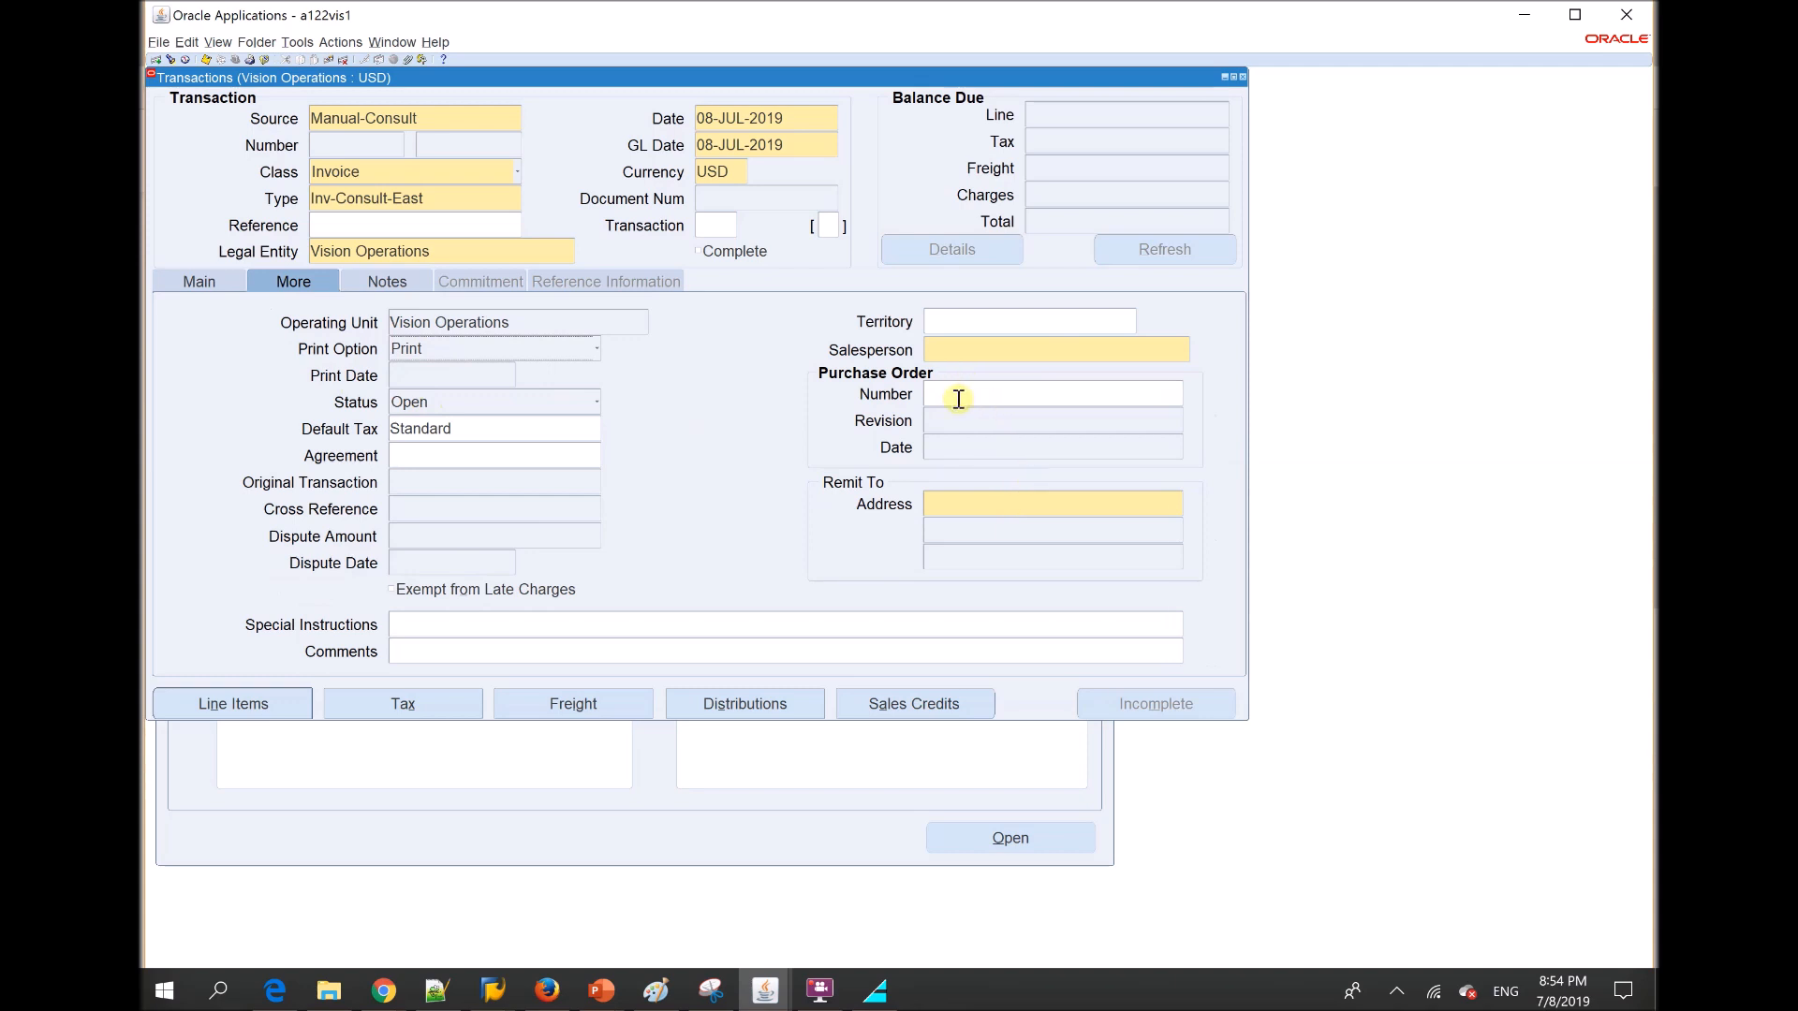
click(384, 283)
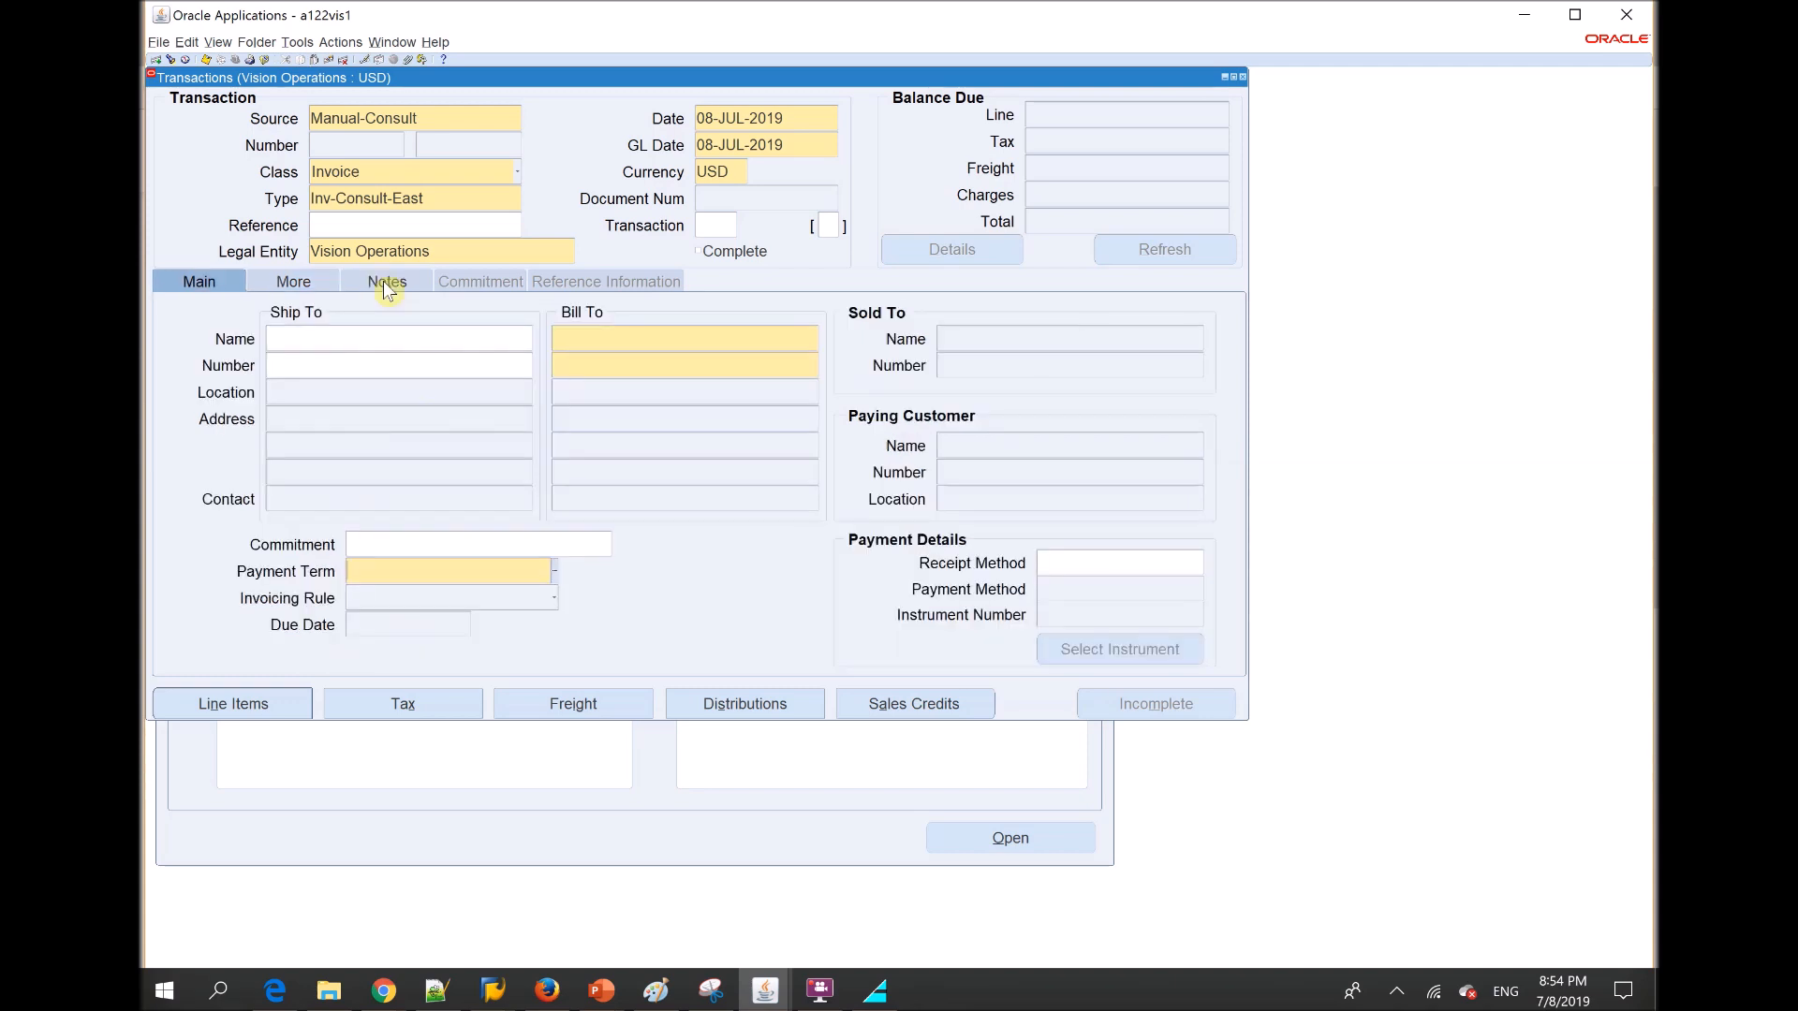
click(206, 284)
Switch to the SAP Enter Customer Invoice window and select the invoice's customer account
mouse_move(495, 983)
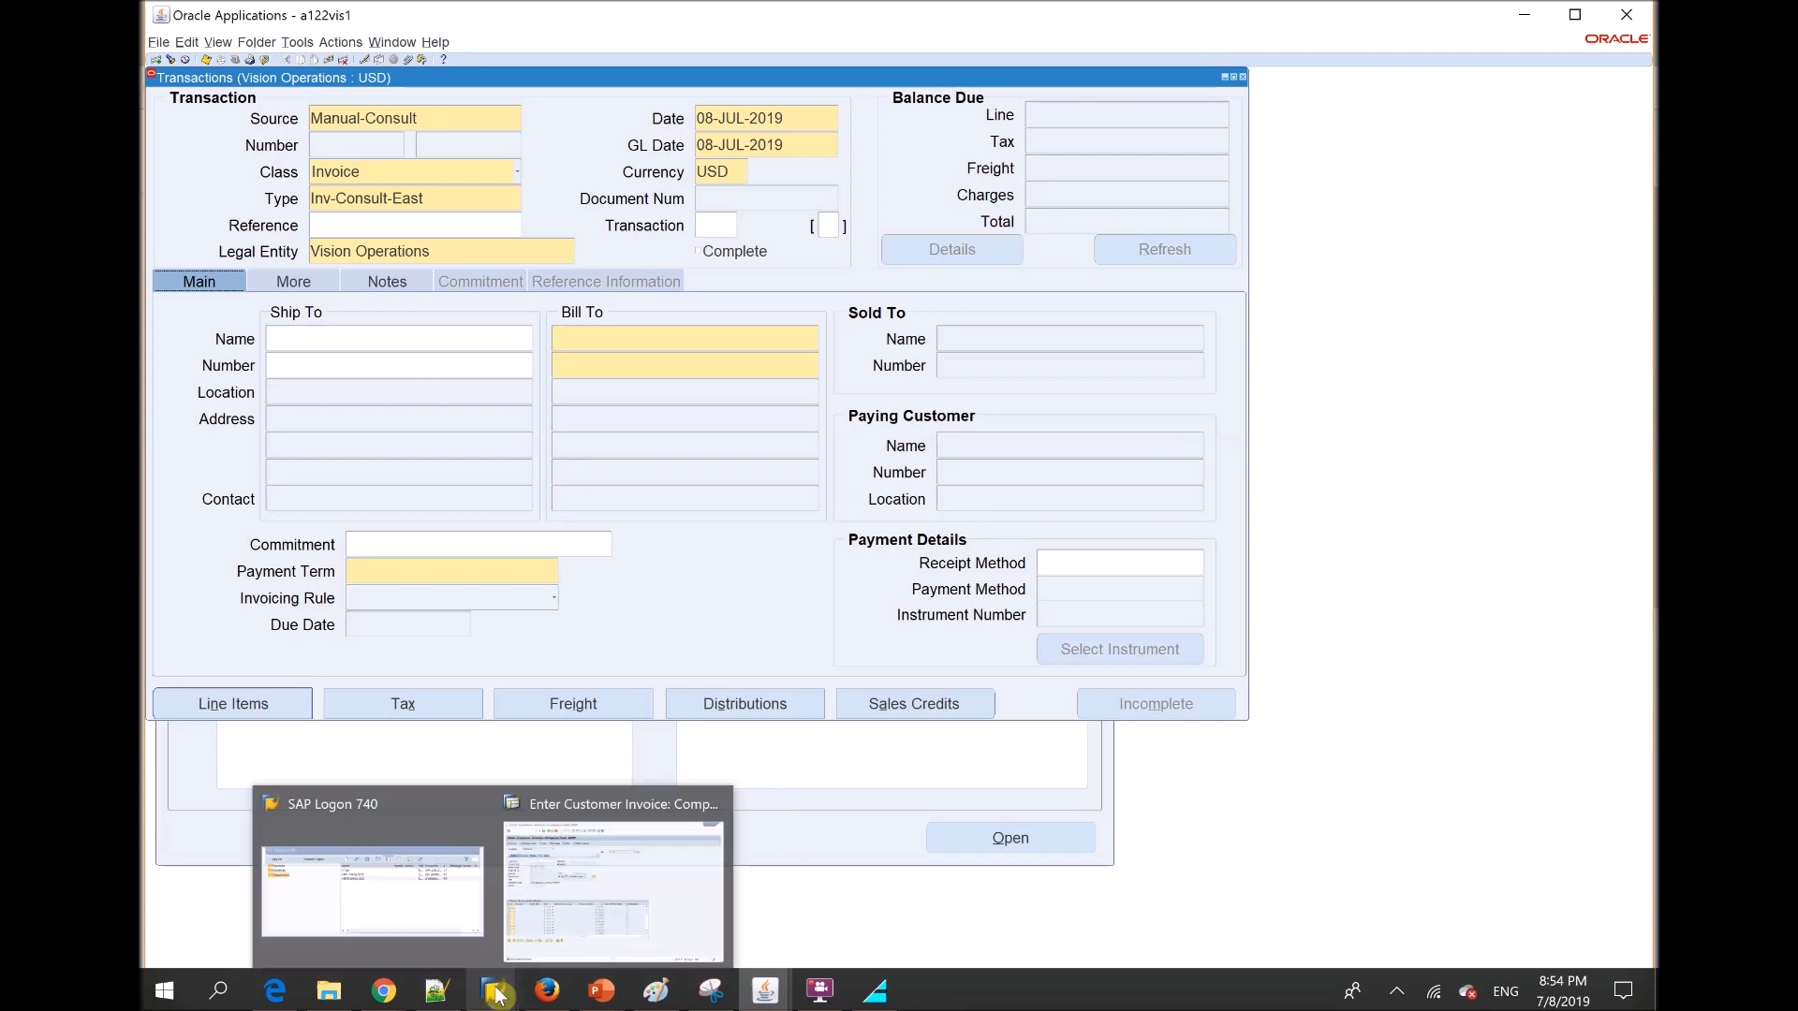
click(602, 905)
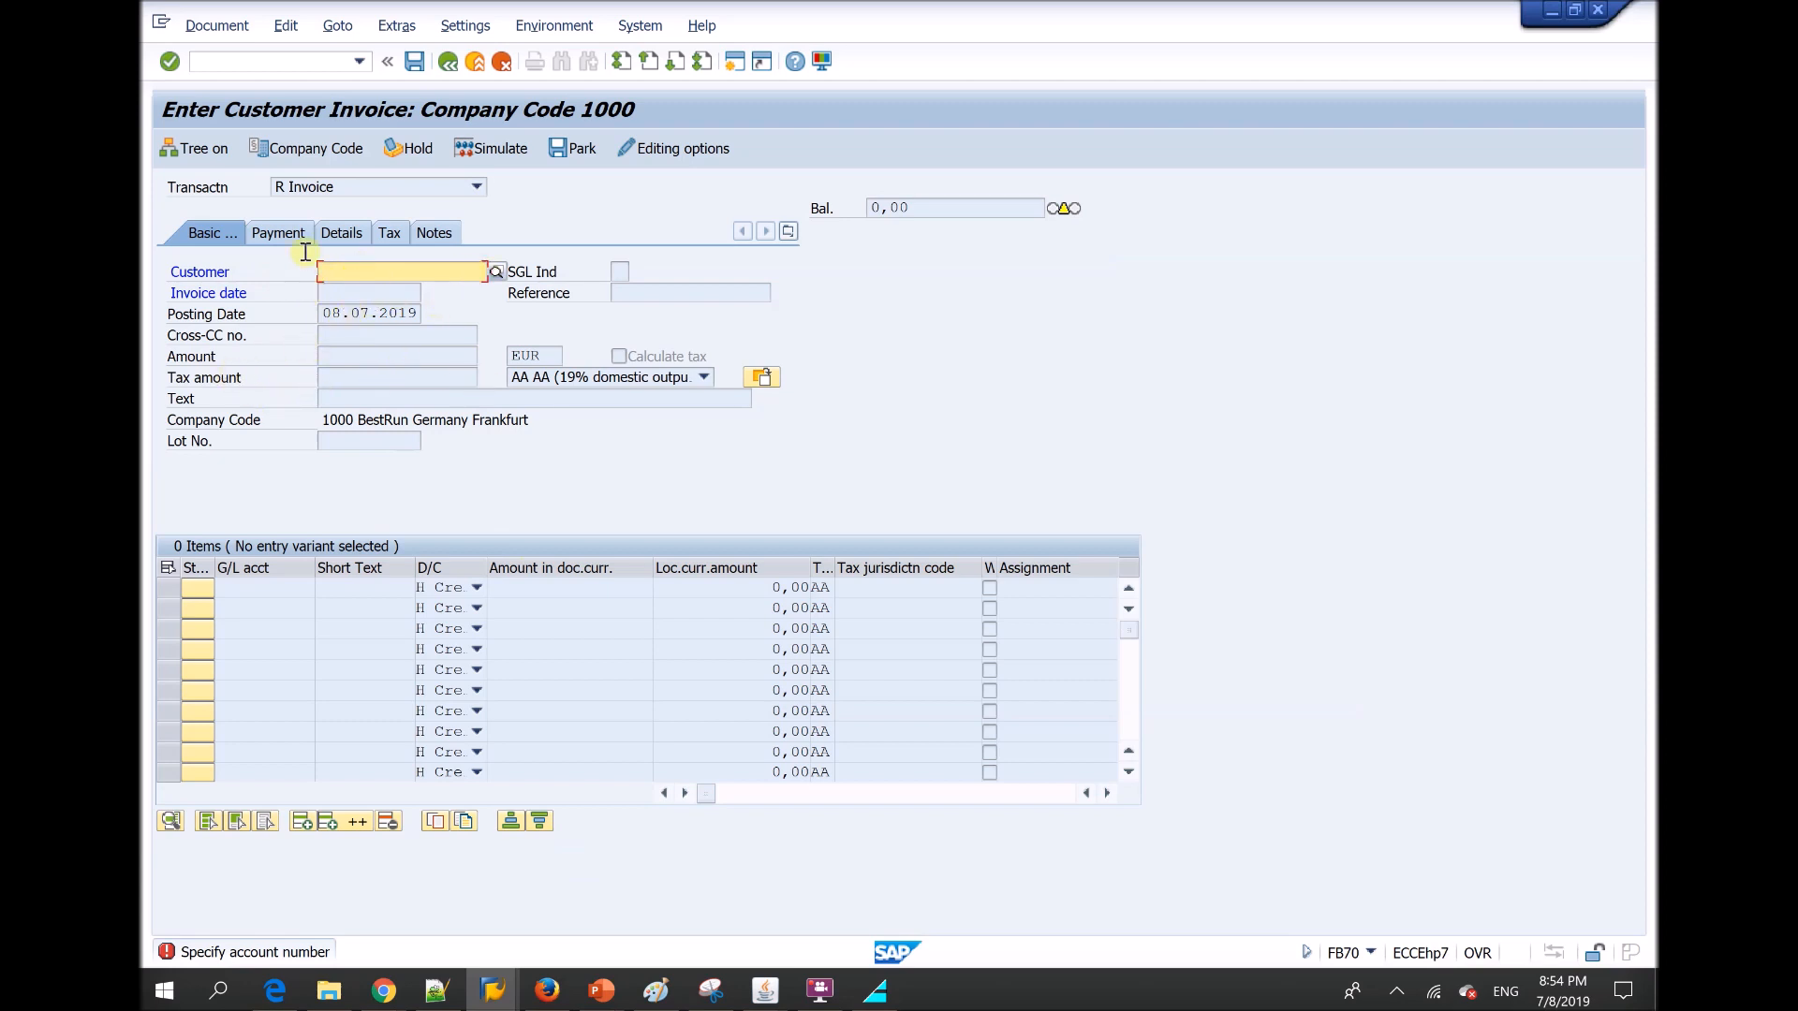
click(496, 271)
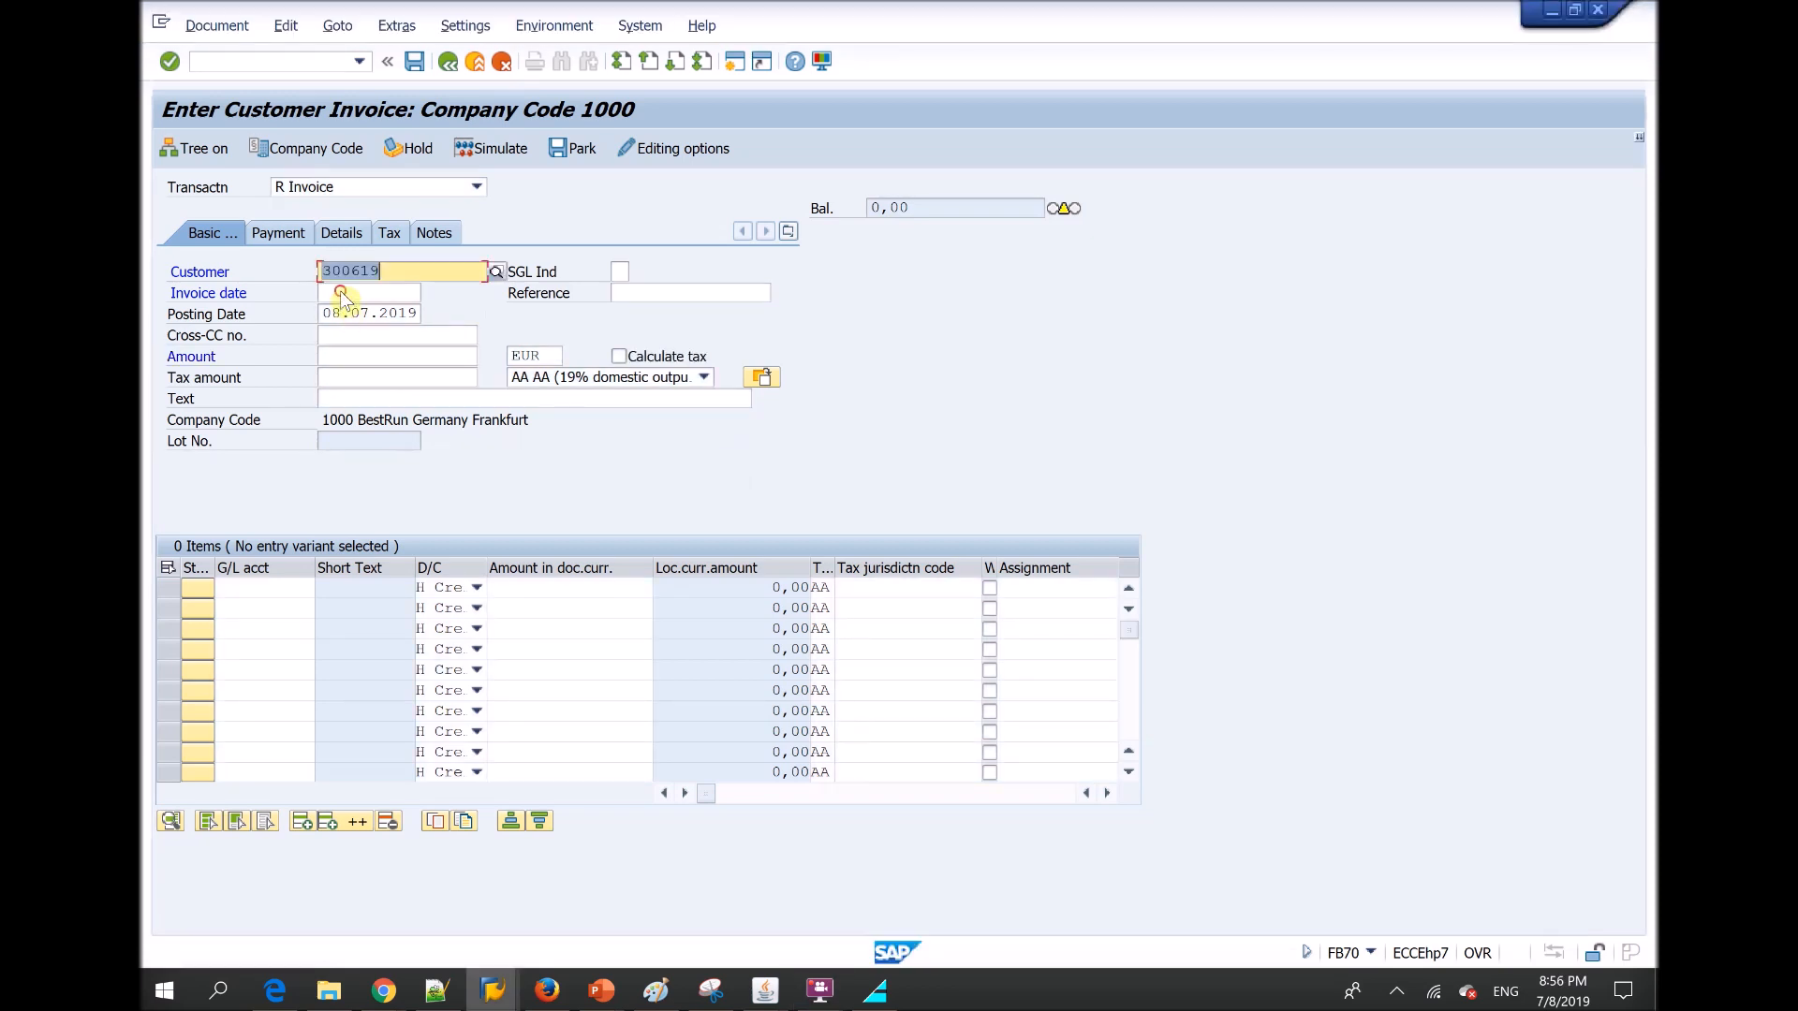
Set the SAP invoice date to 08.07.2019 and the amount to 1000 EUR
click(360, 293)
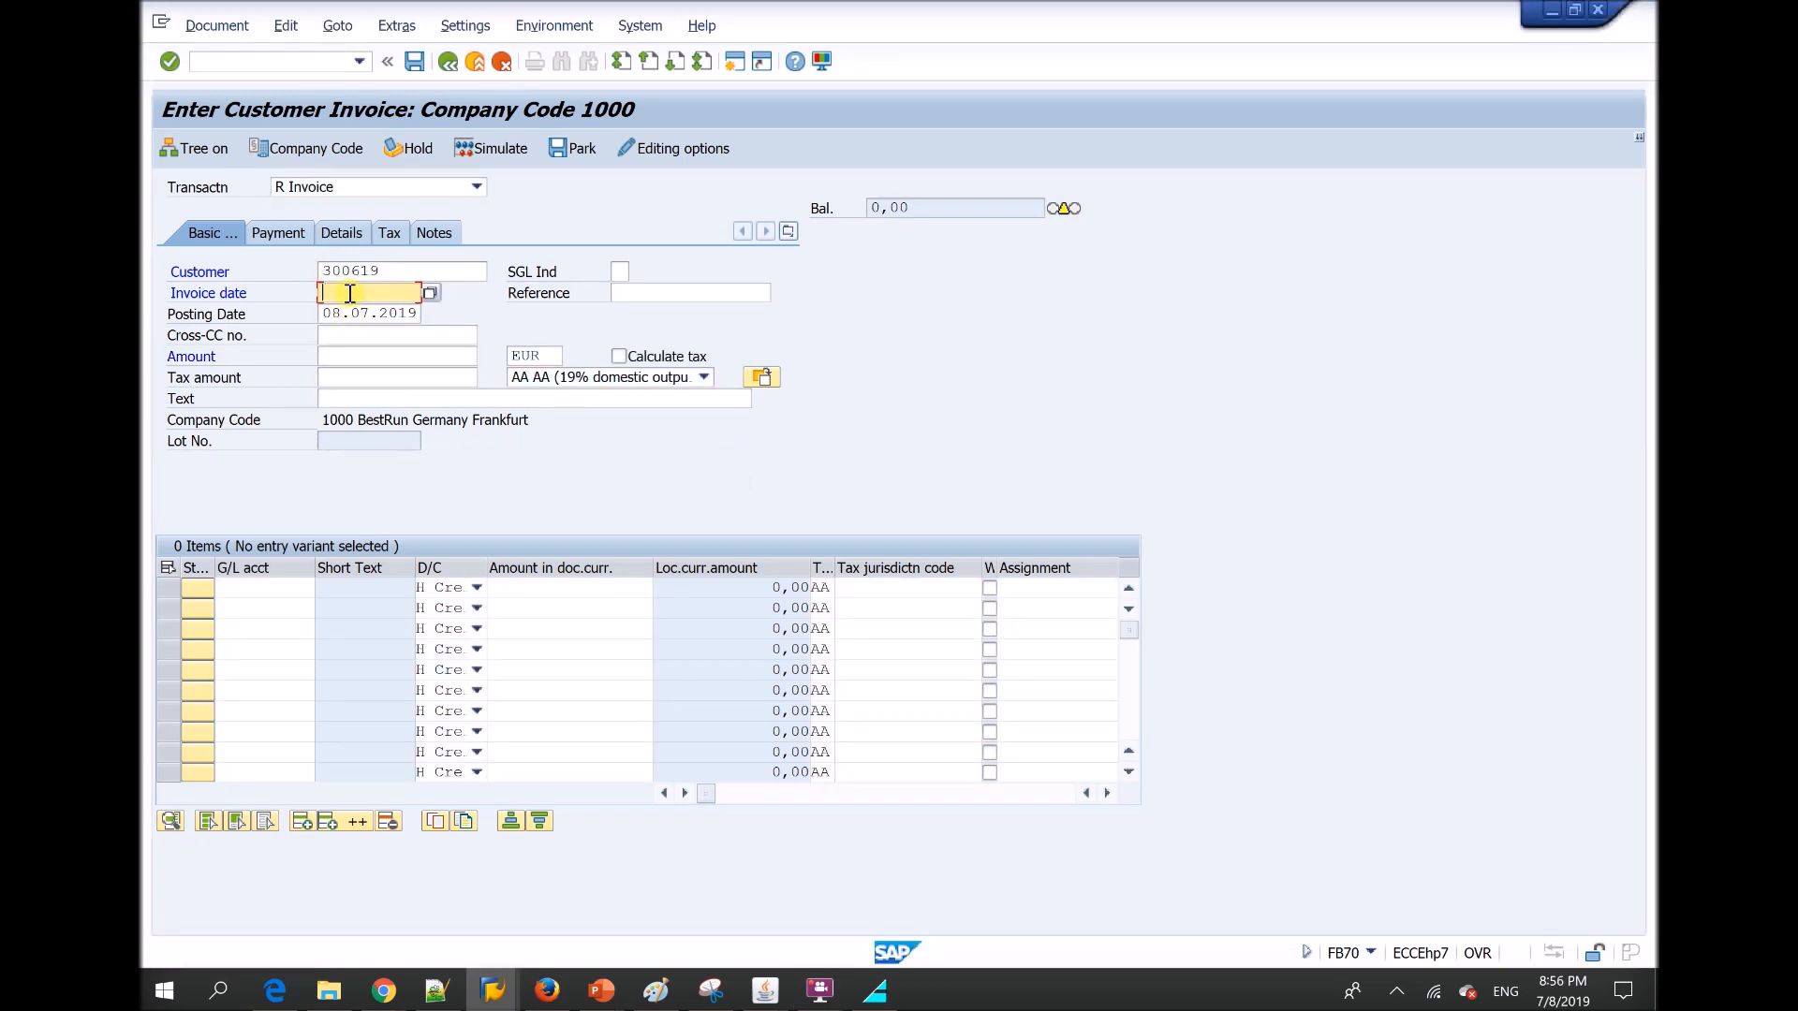
click(430, 294)
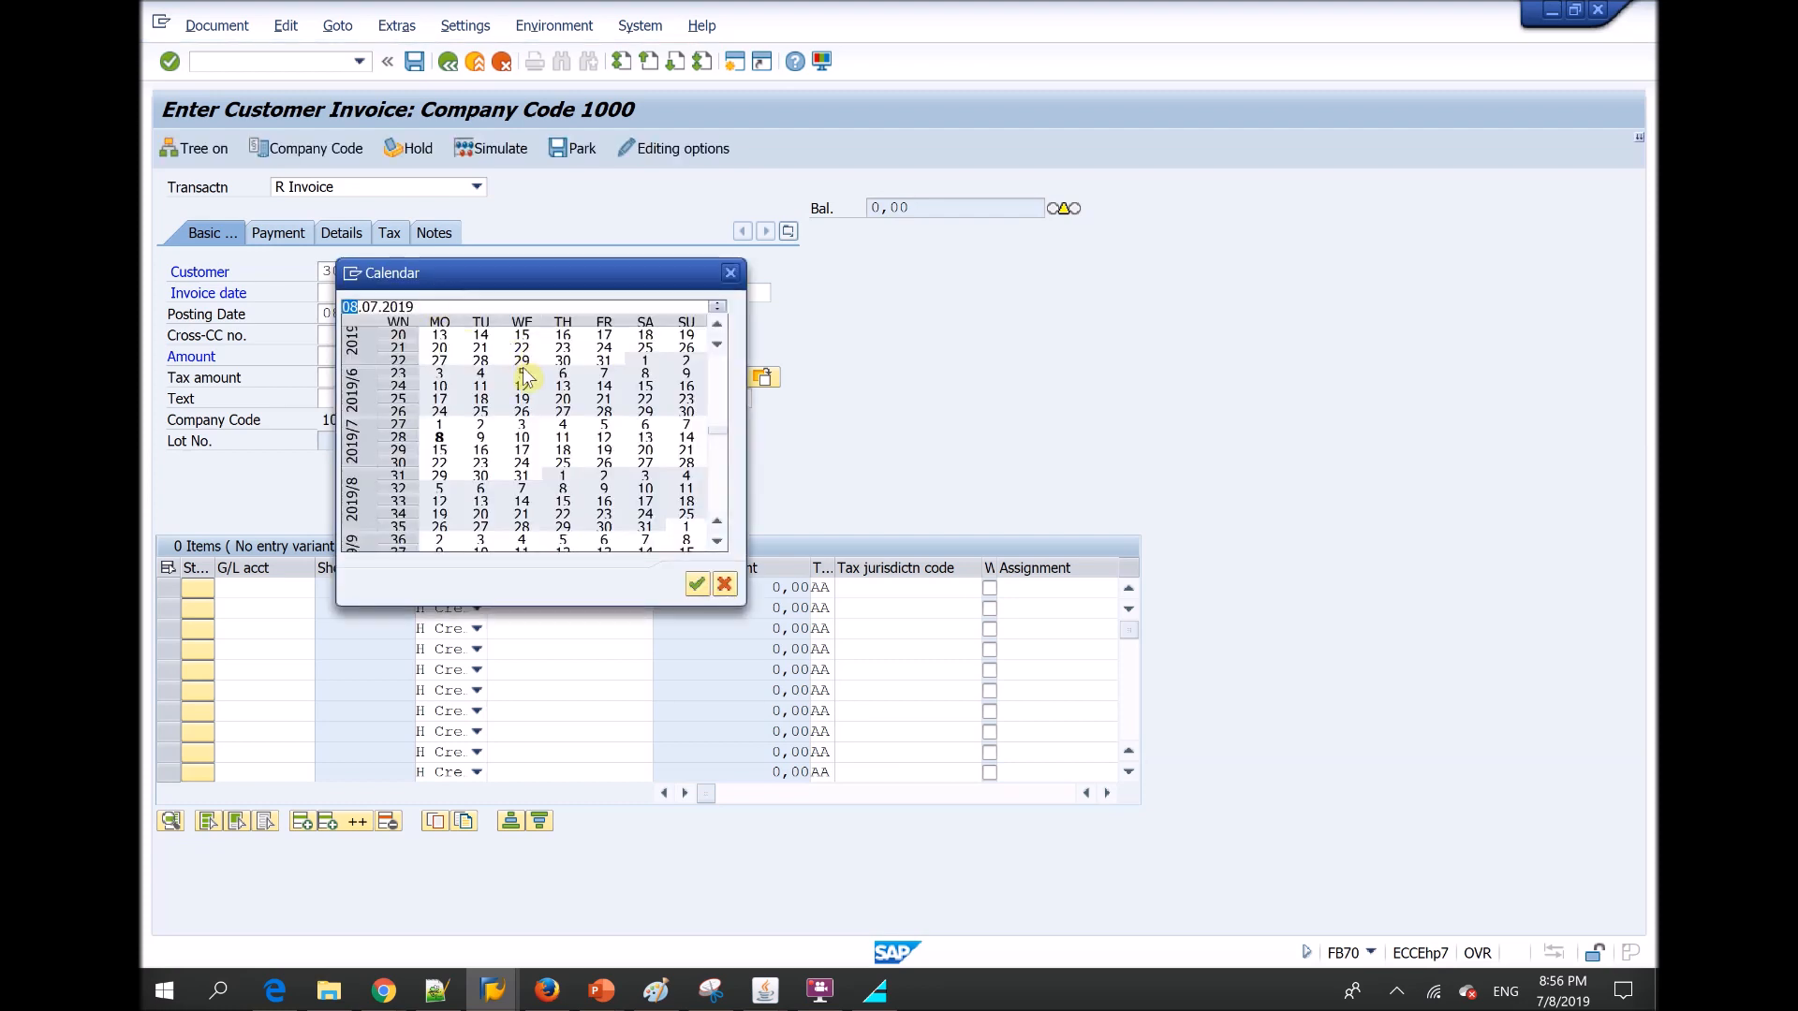
double_click(439, 438)
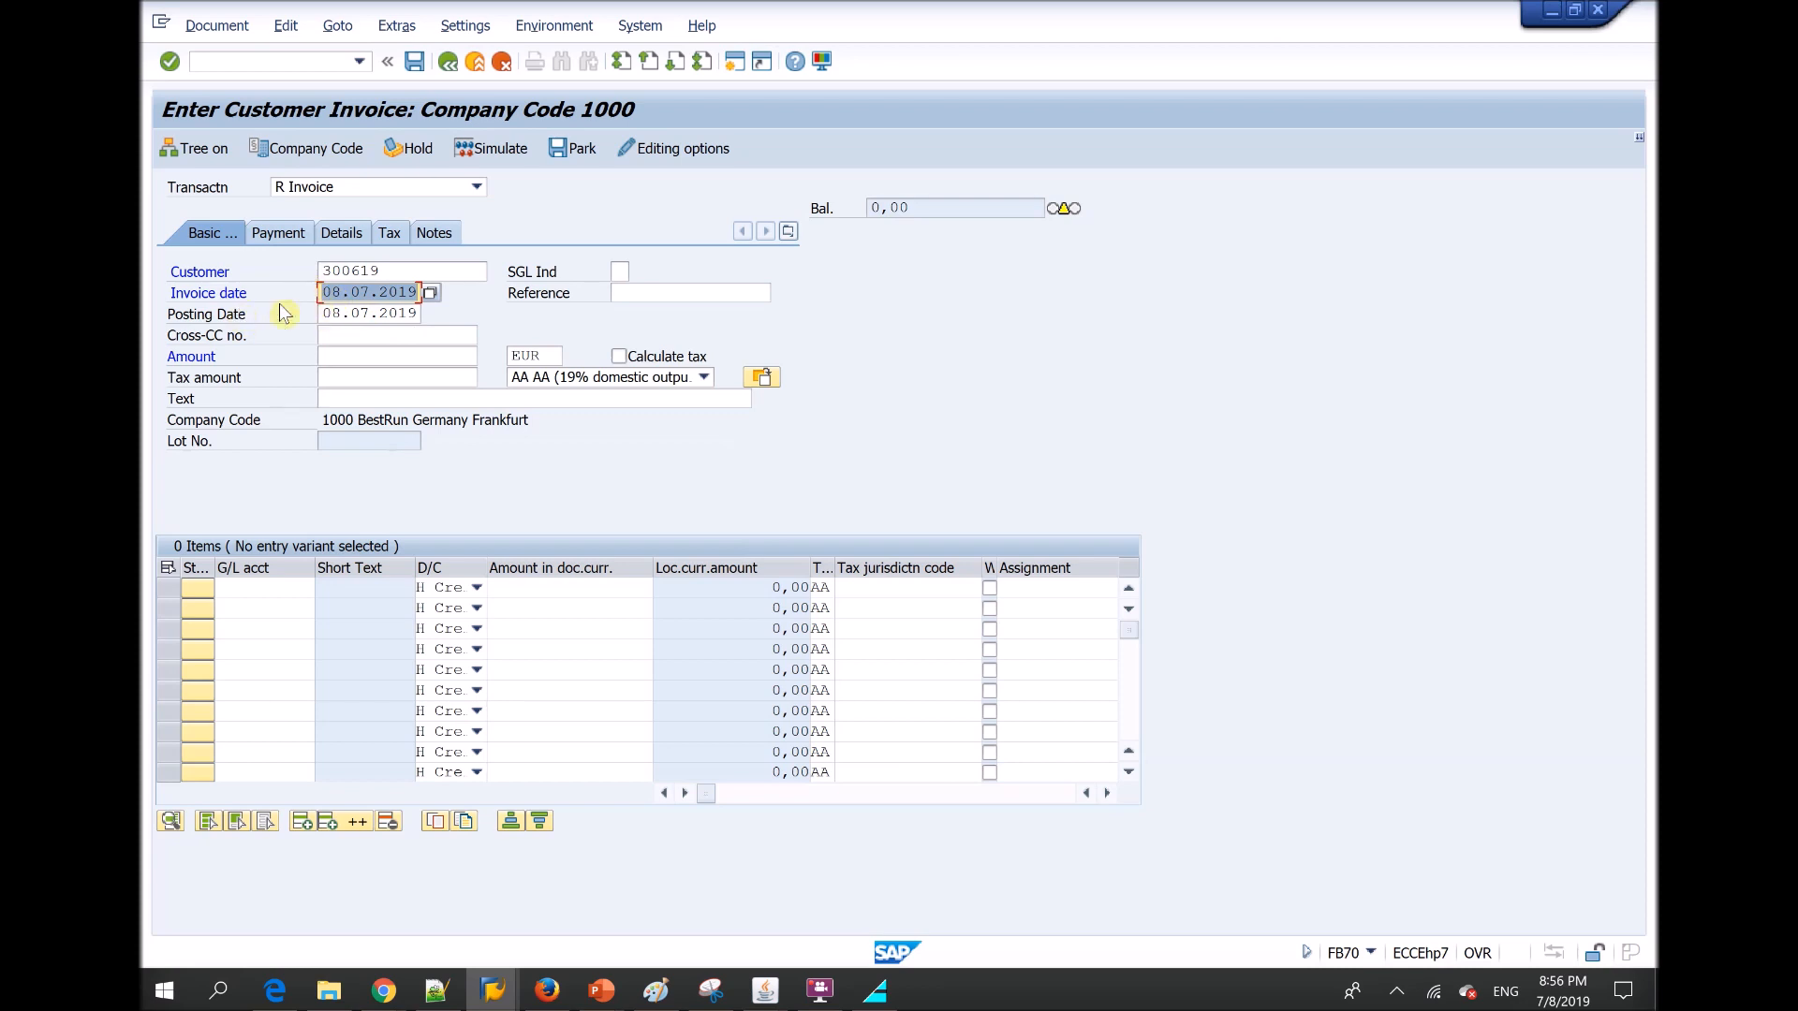
click(351, 357)
text(1000)
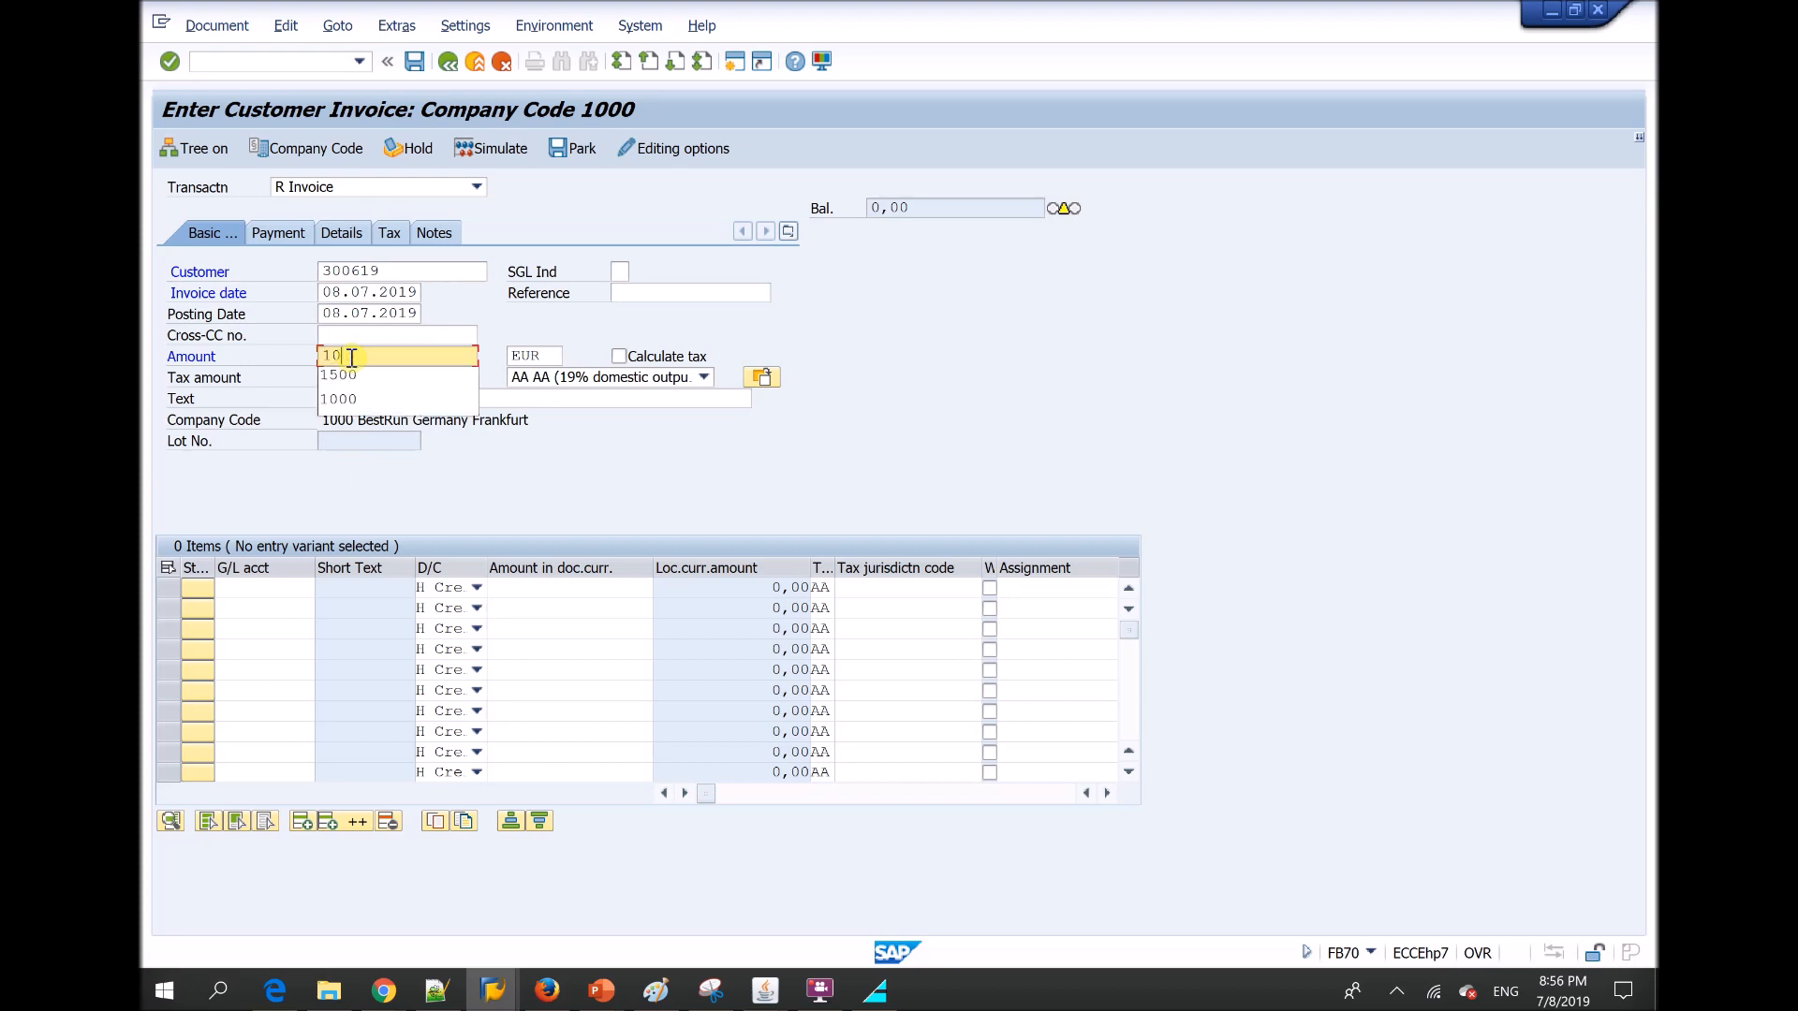
Examine the SAP invoice's baseline date and payment terms, followed by its G/L account details
click(262, 234)
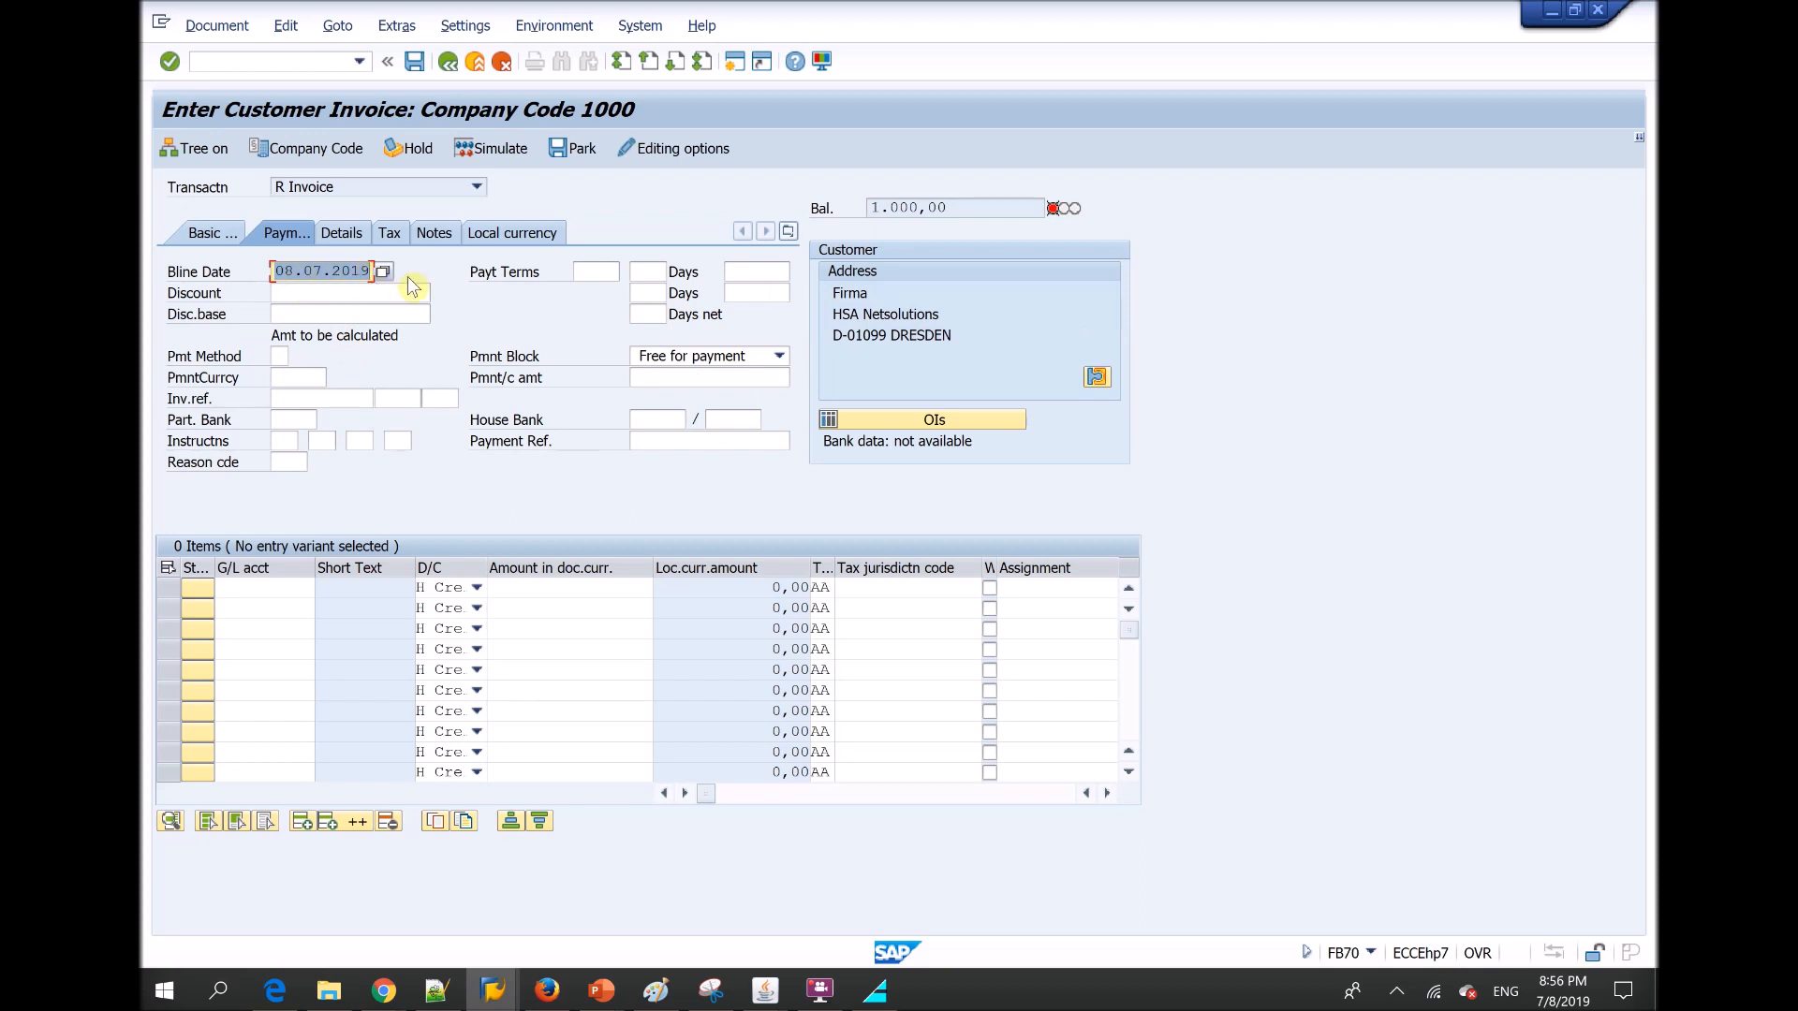
click(588, 272)
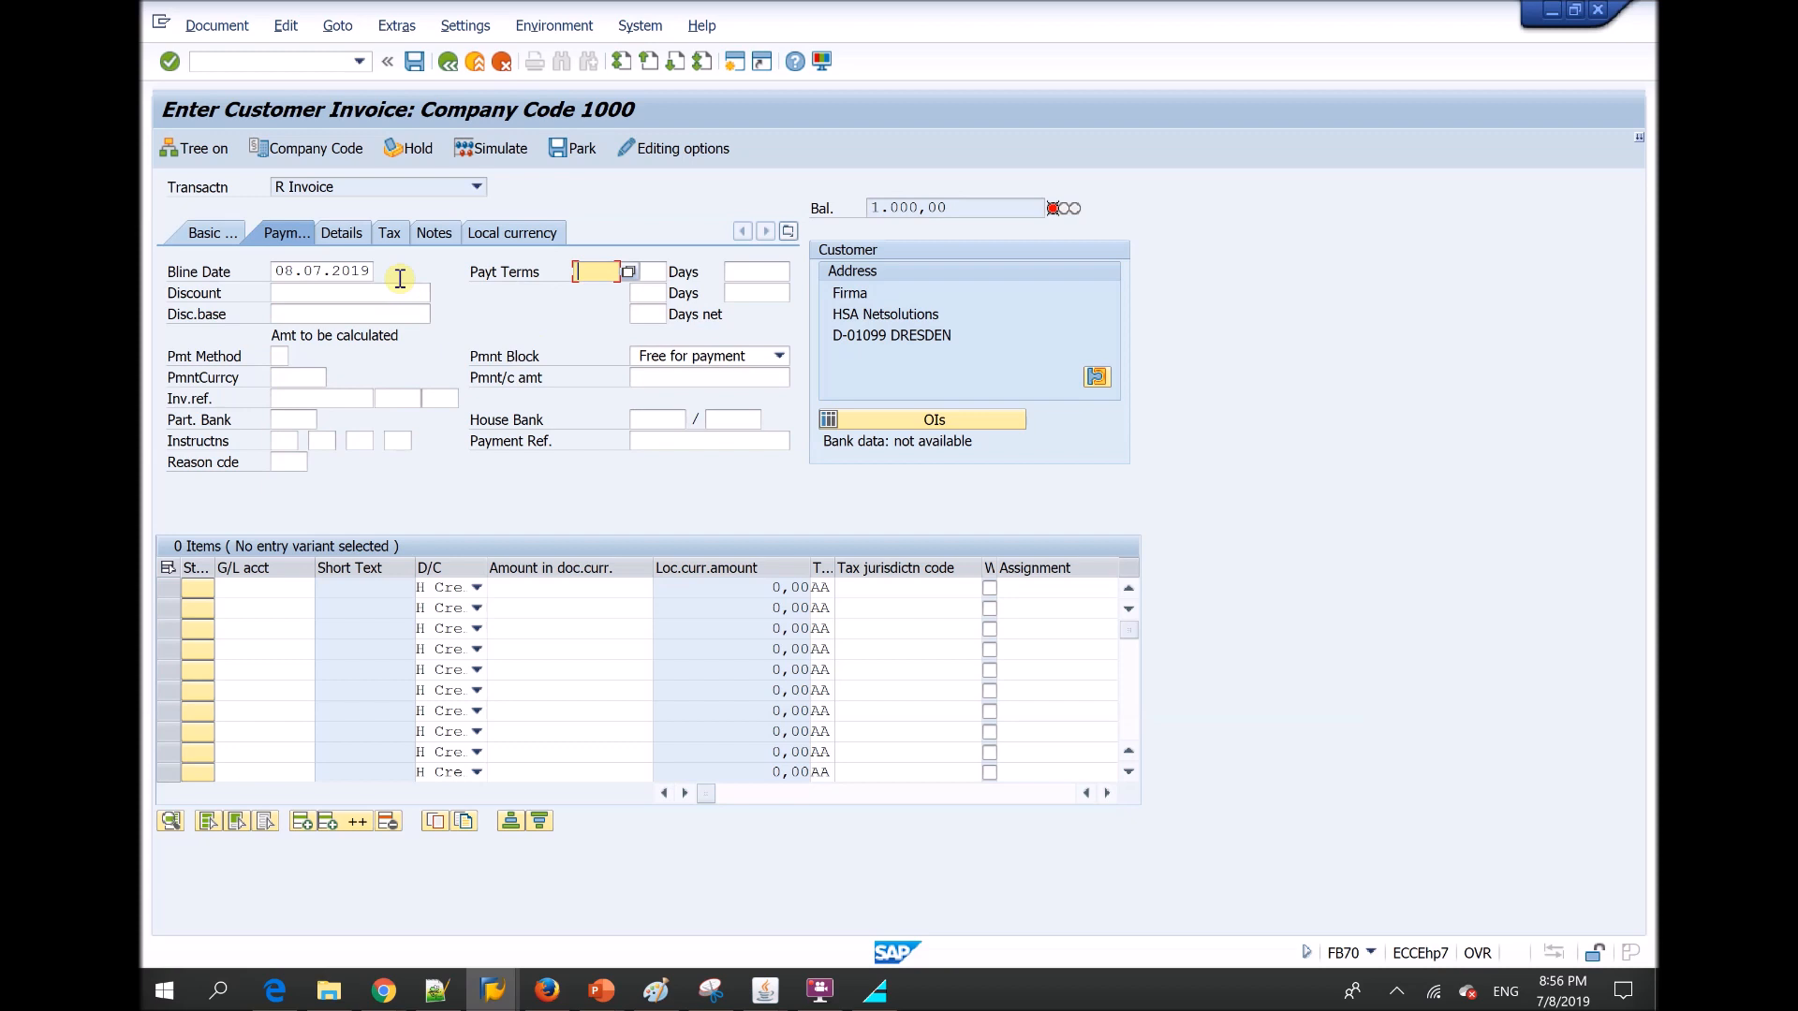
click(338, 236)
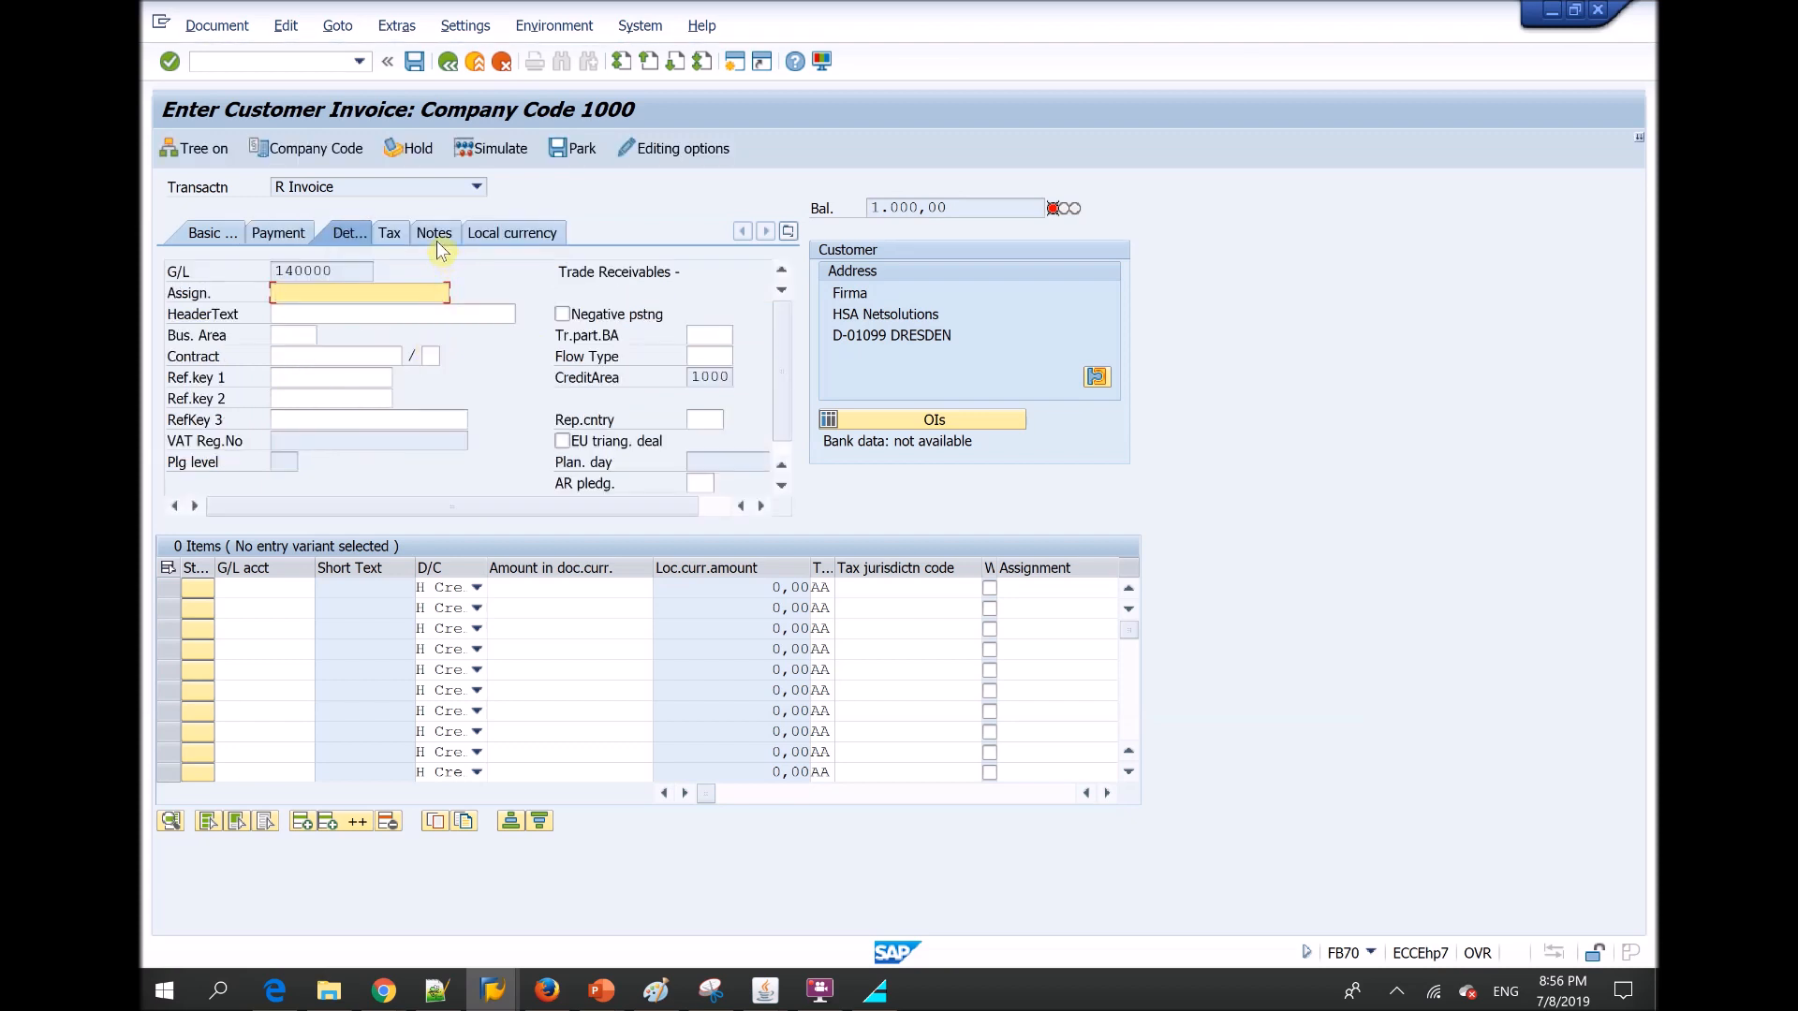
click(302, 268)
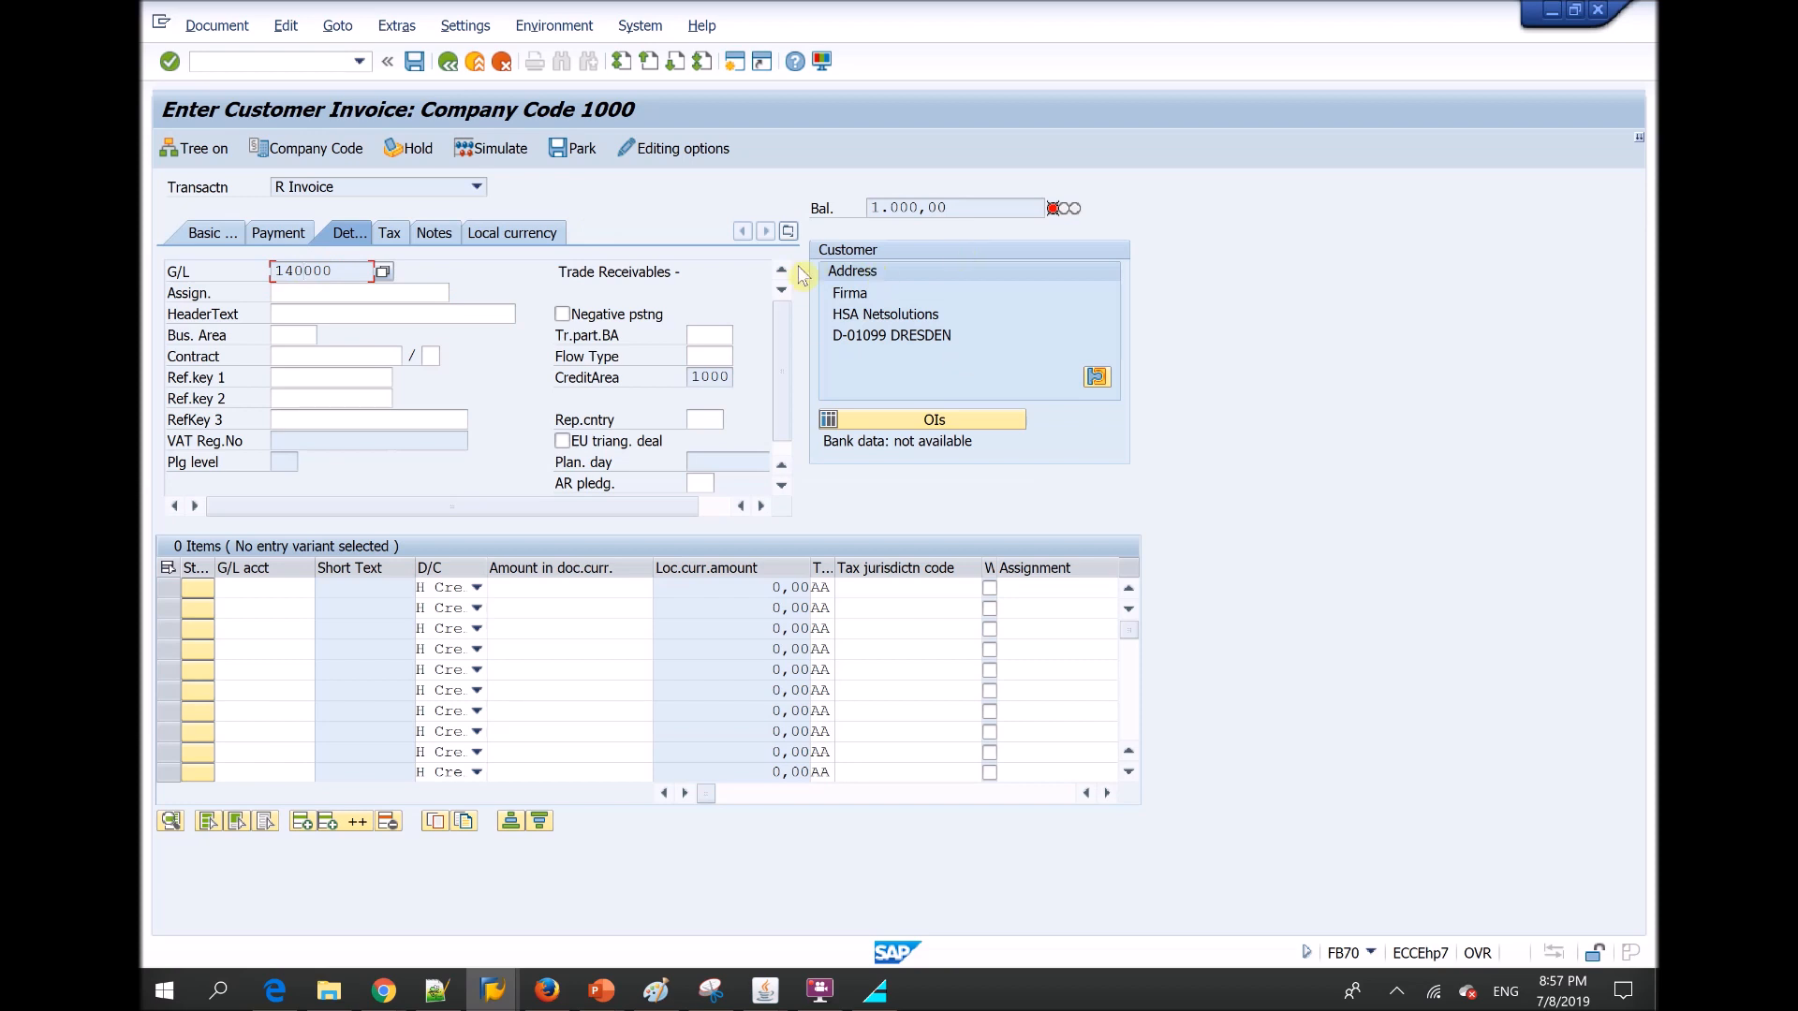
Enter dfsdf as the assignment in the SAP invoice's details
click(327, 271)
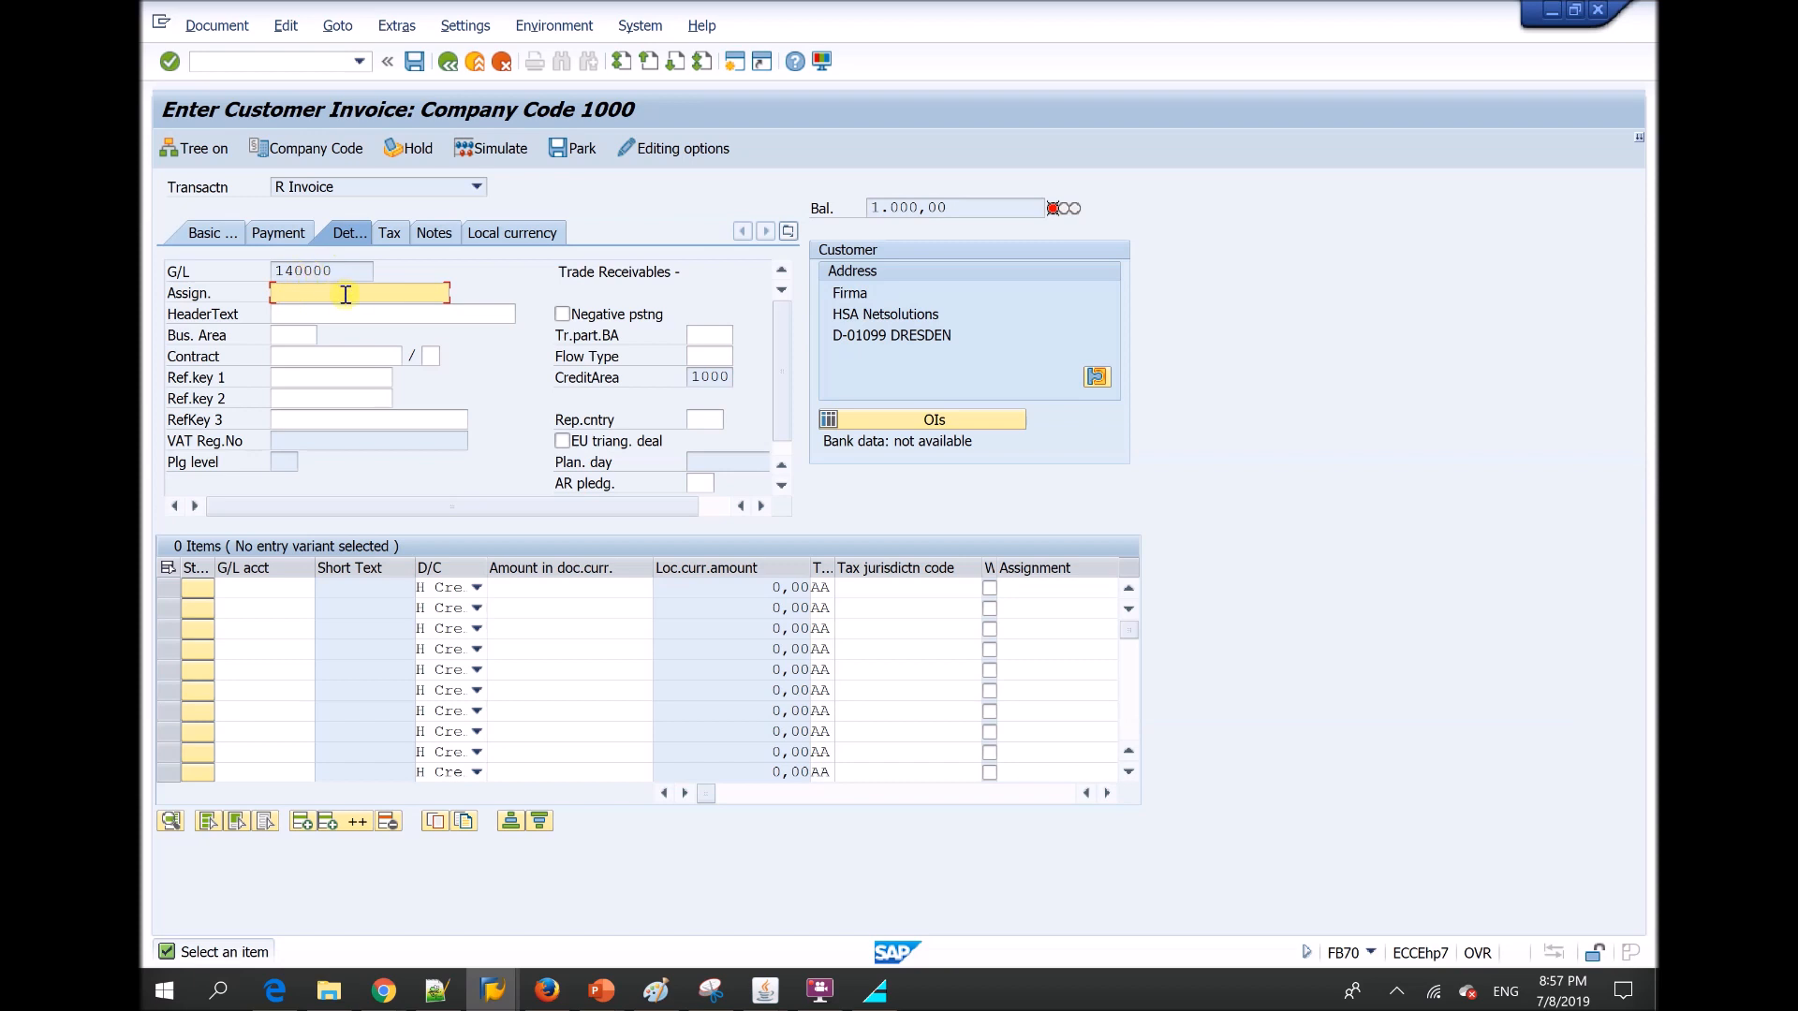
text(dfsdf)
click(329, 319)
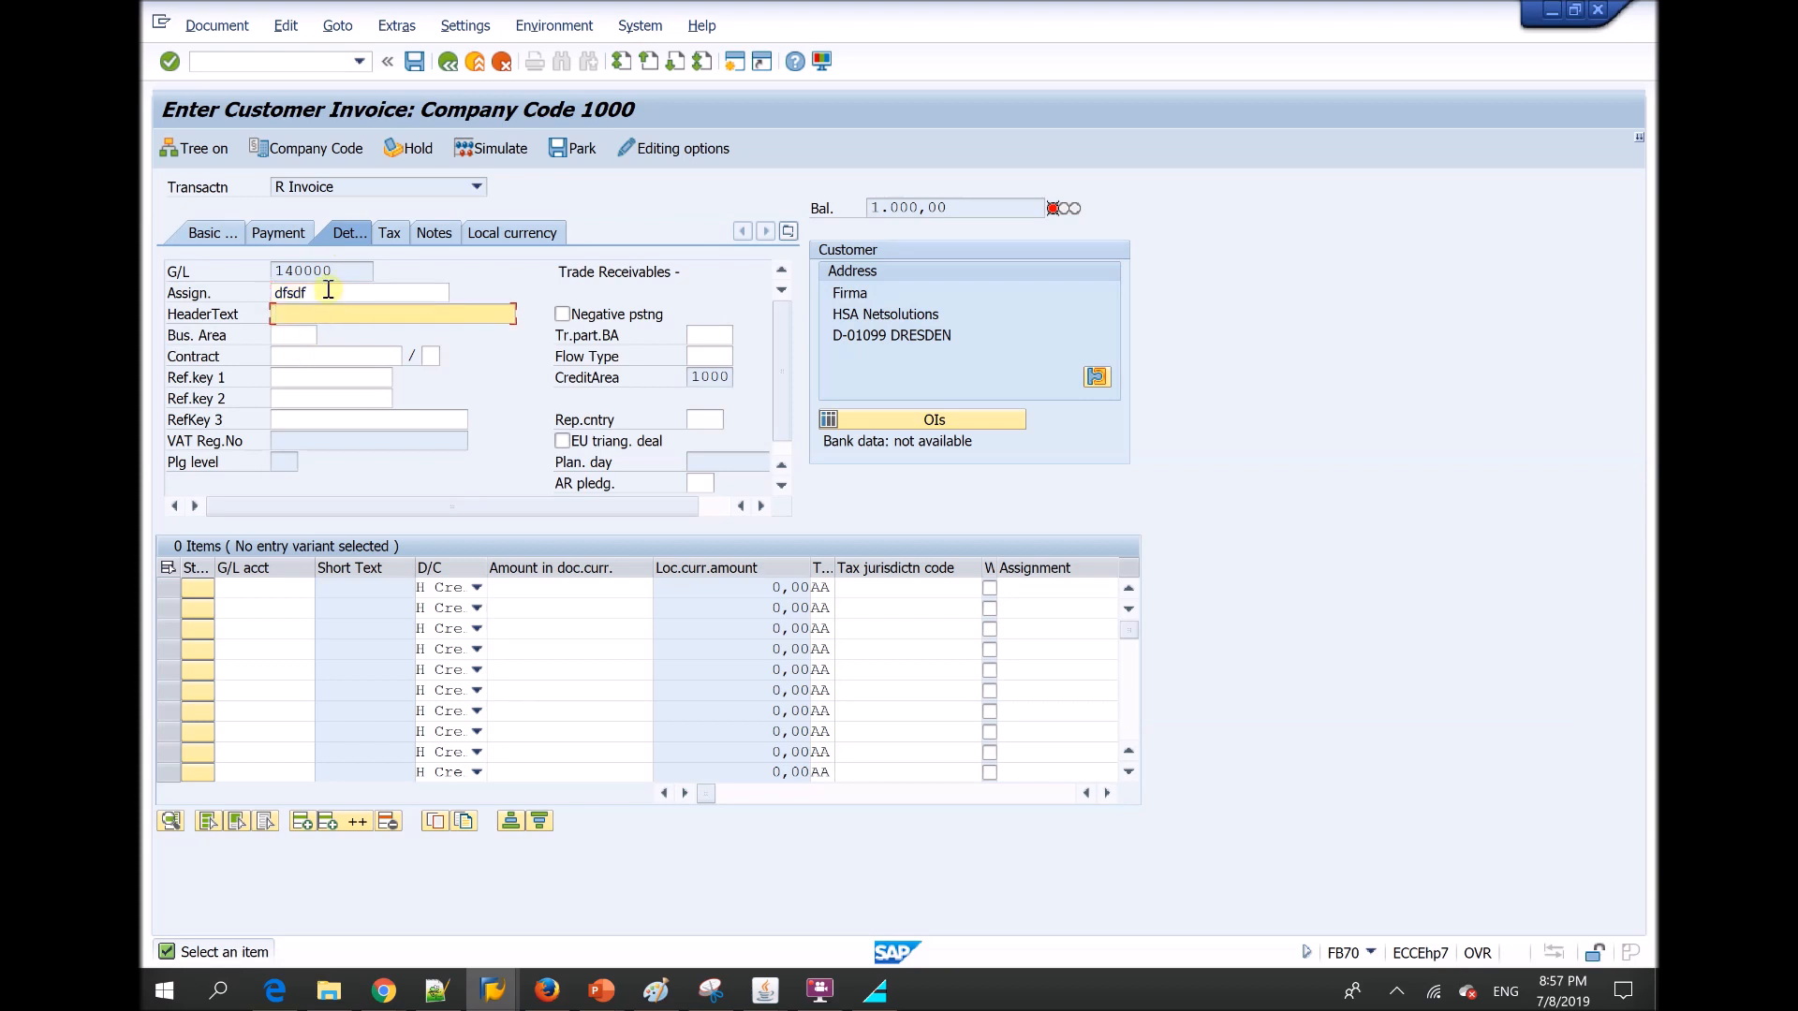
click(325, 293)
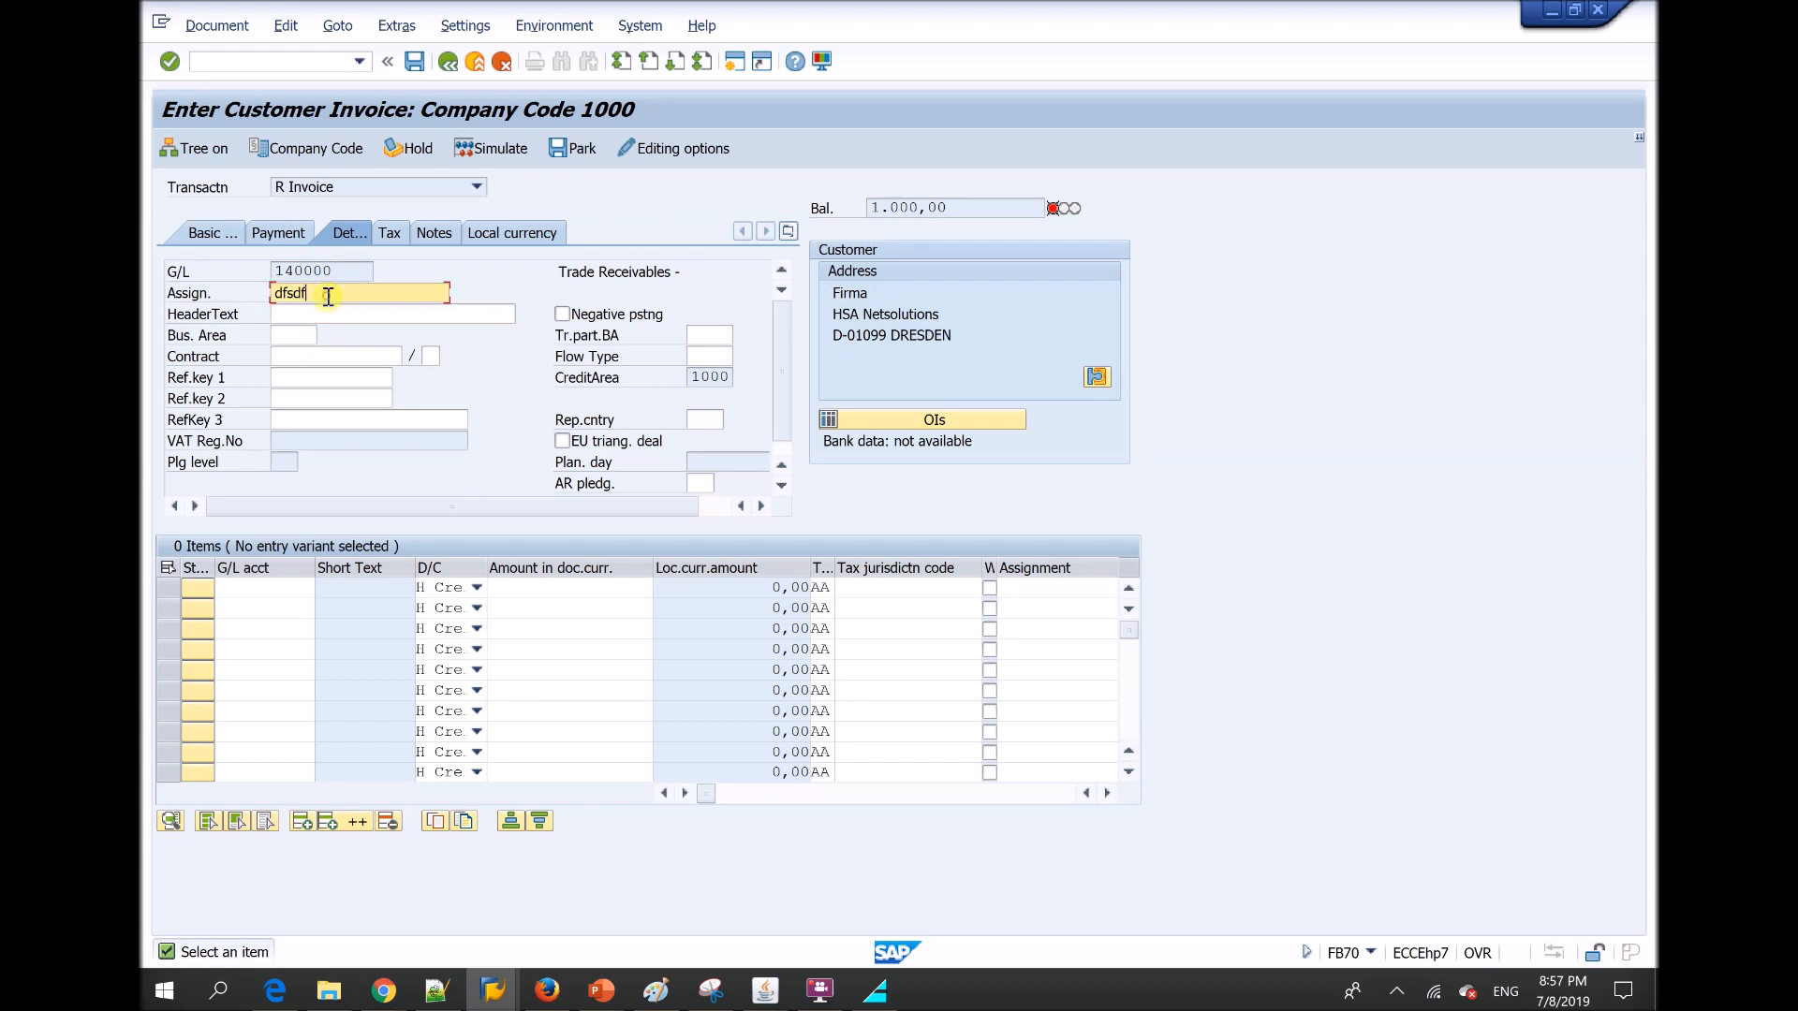
Examine the SAP invoice's tax data and the G/L account line items
click(387, 236)
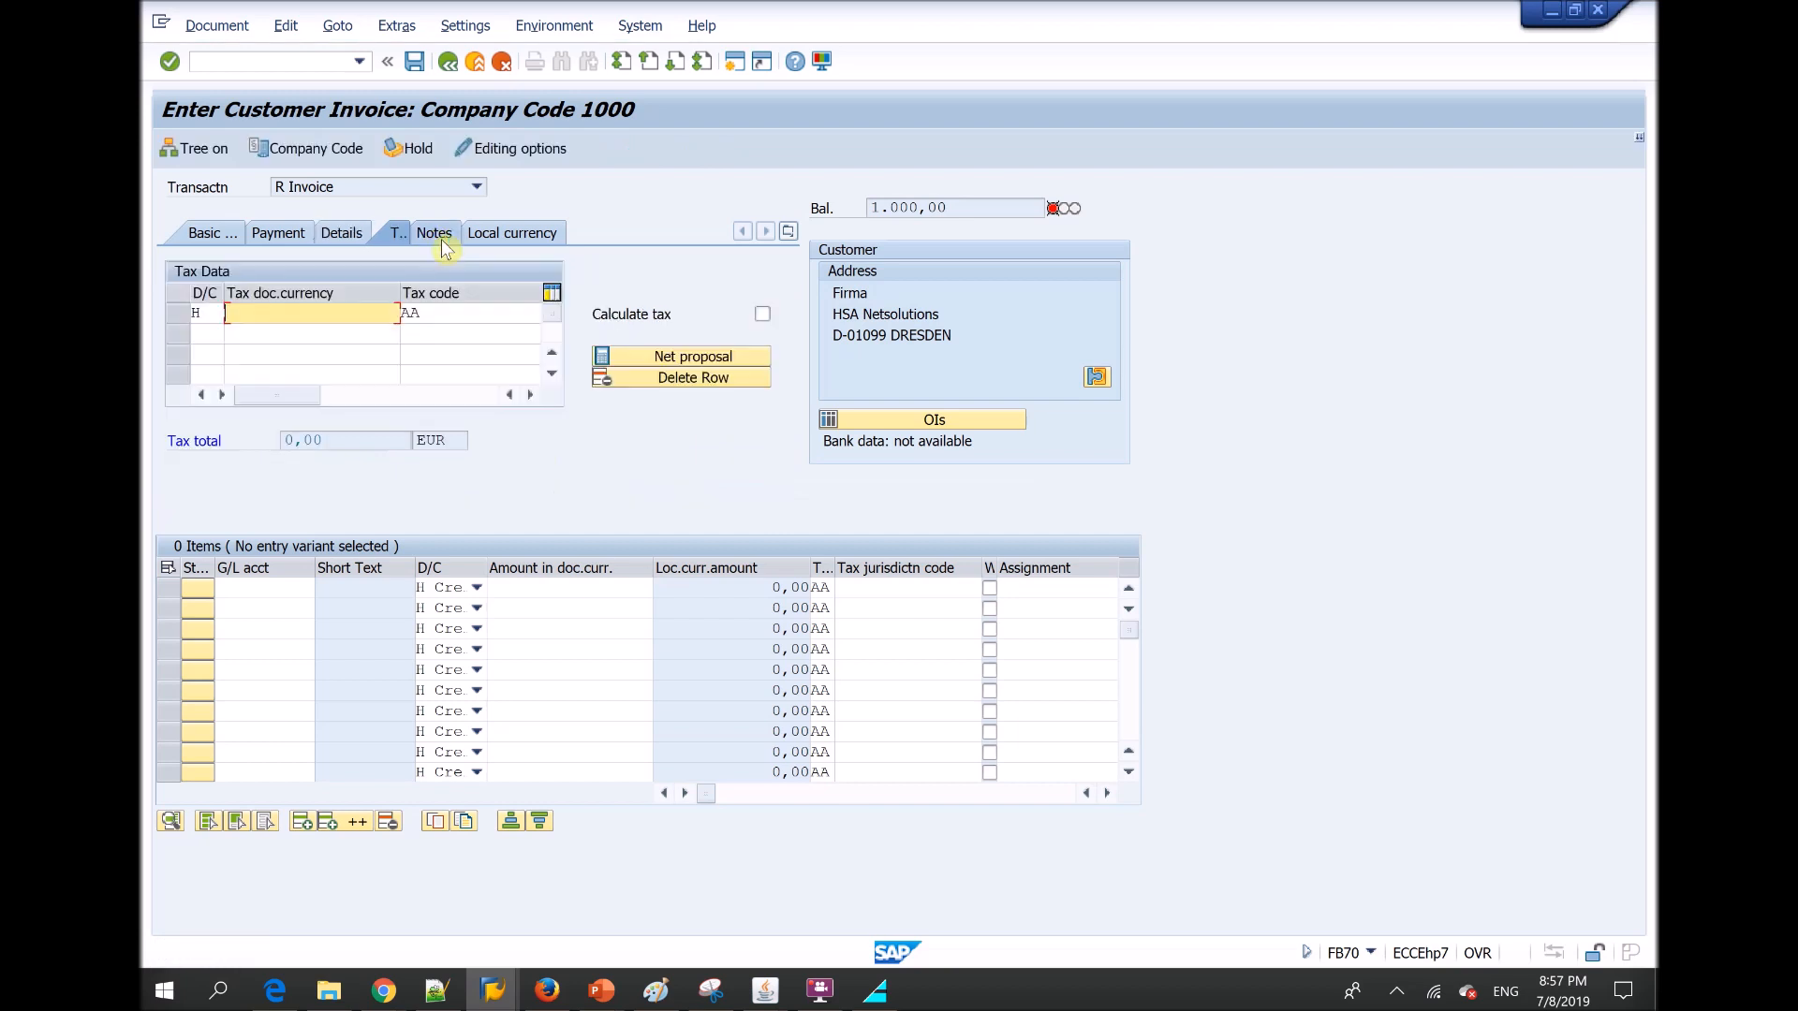
click(229, 609)
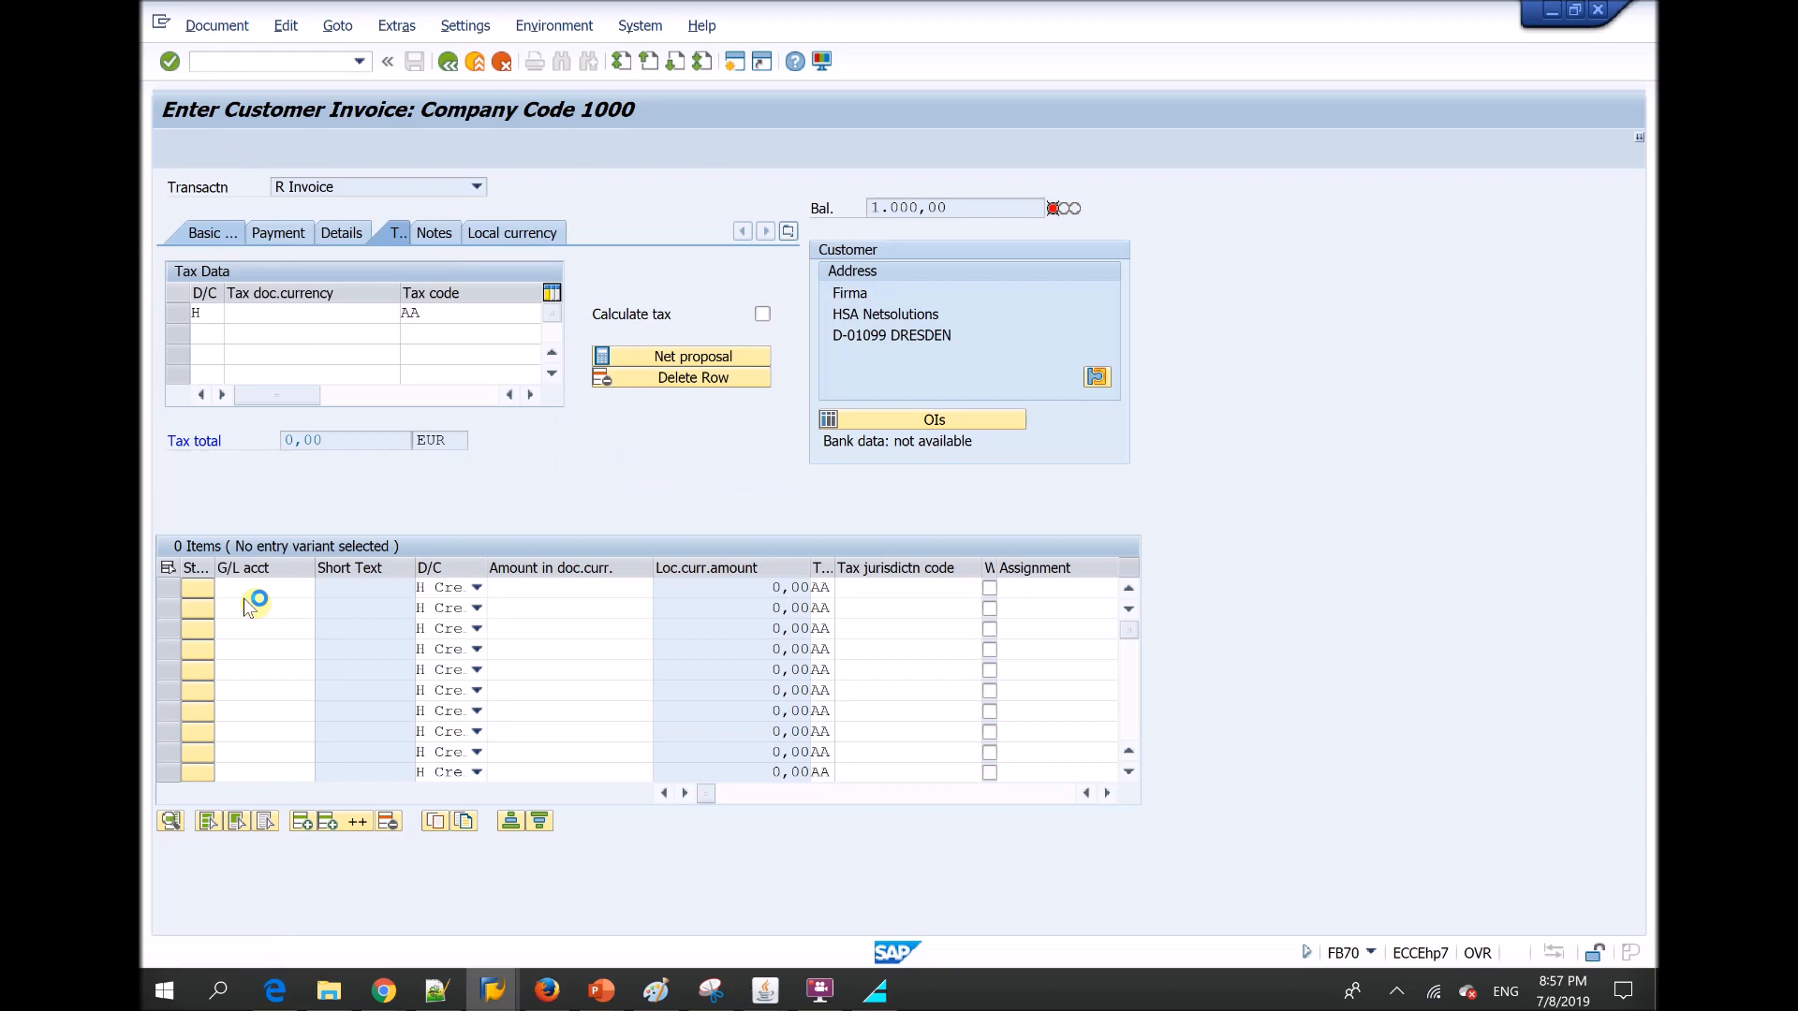
Switch to the Oracle Fusion Create Transaction page and enter item AS15125 on invoice line 1
click(547, 990)
drag(1651, 235, 1652, 466)
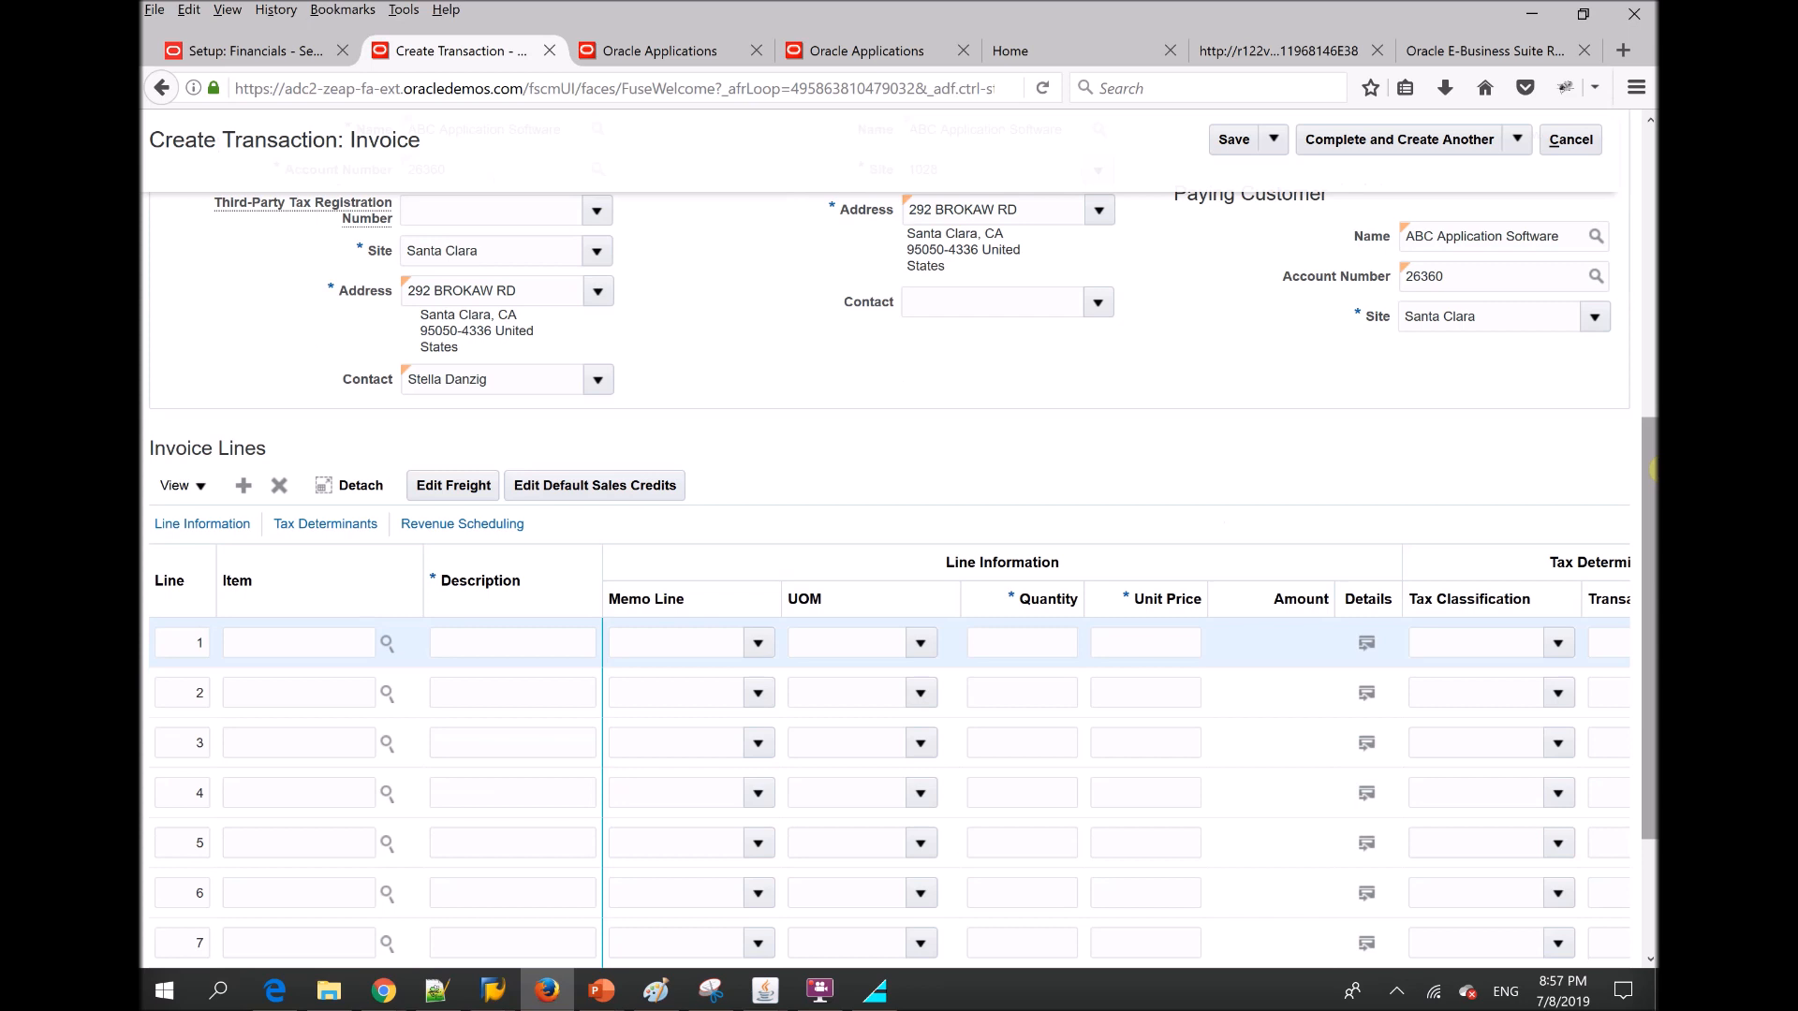
click(334, 637)
text(AS15125)
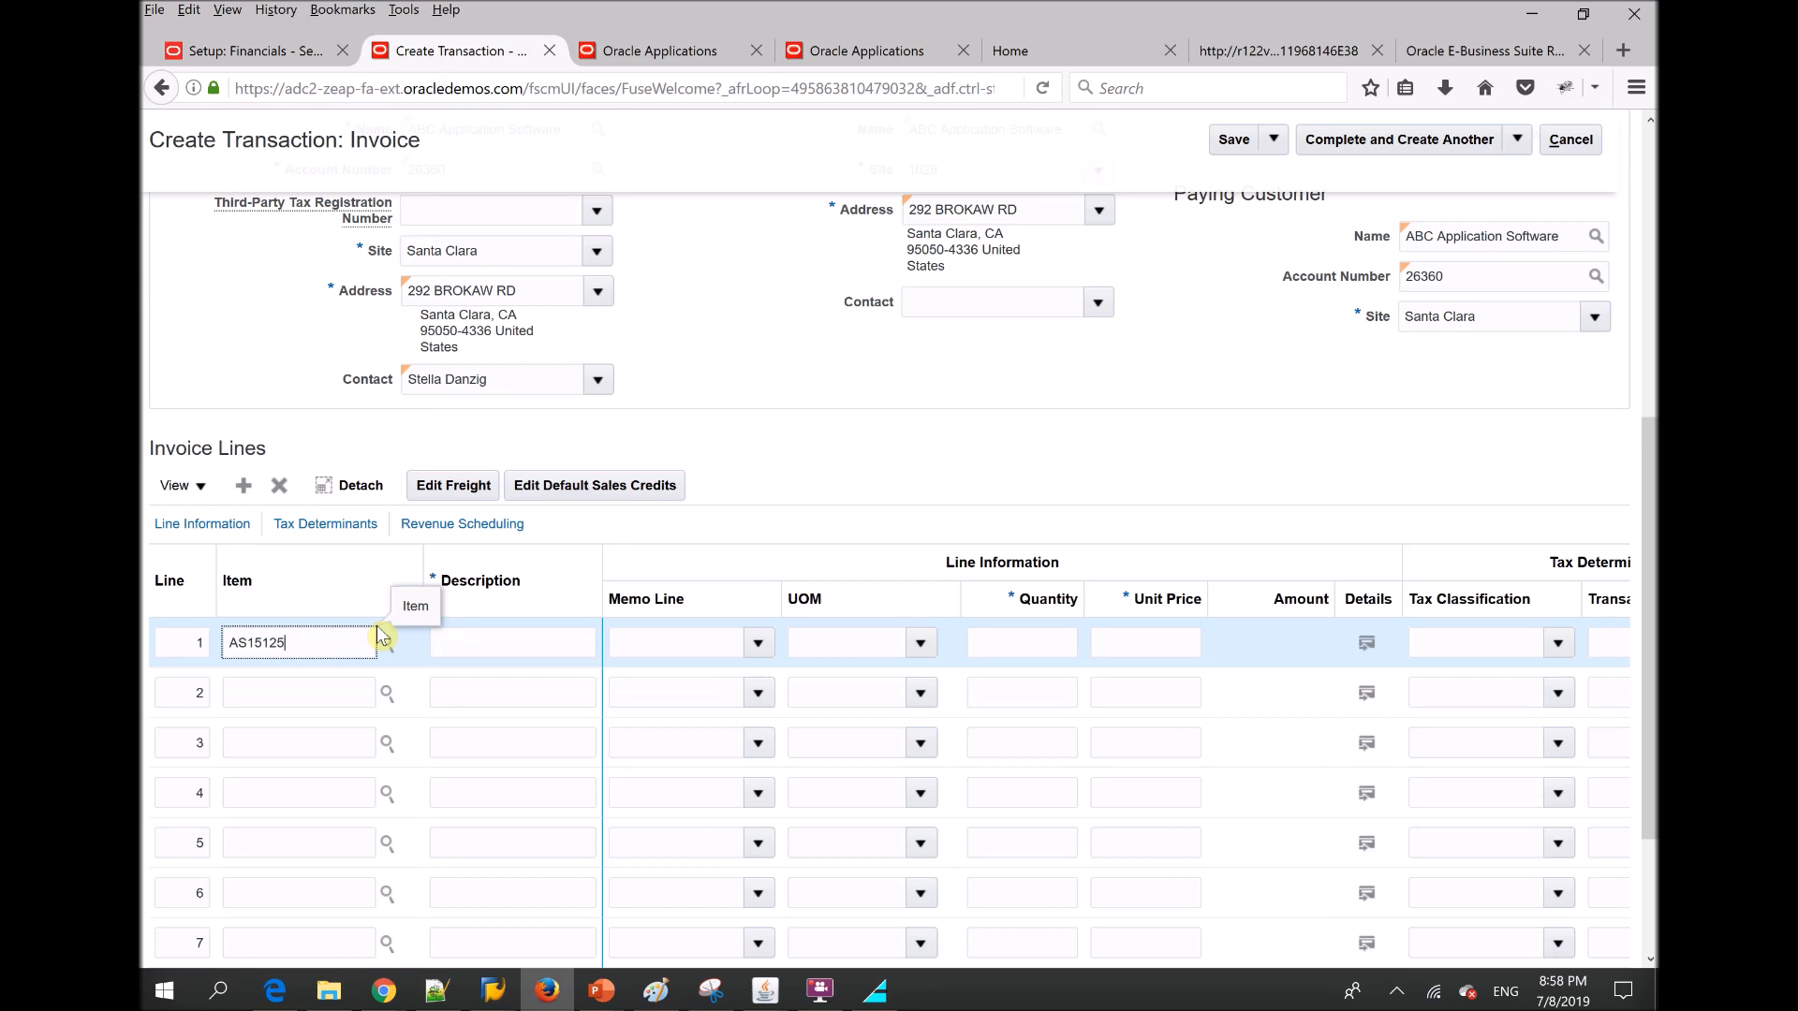
click(514, 642)
key(shift+Tab)
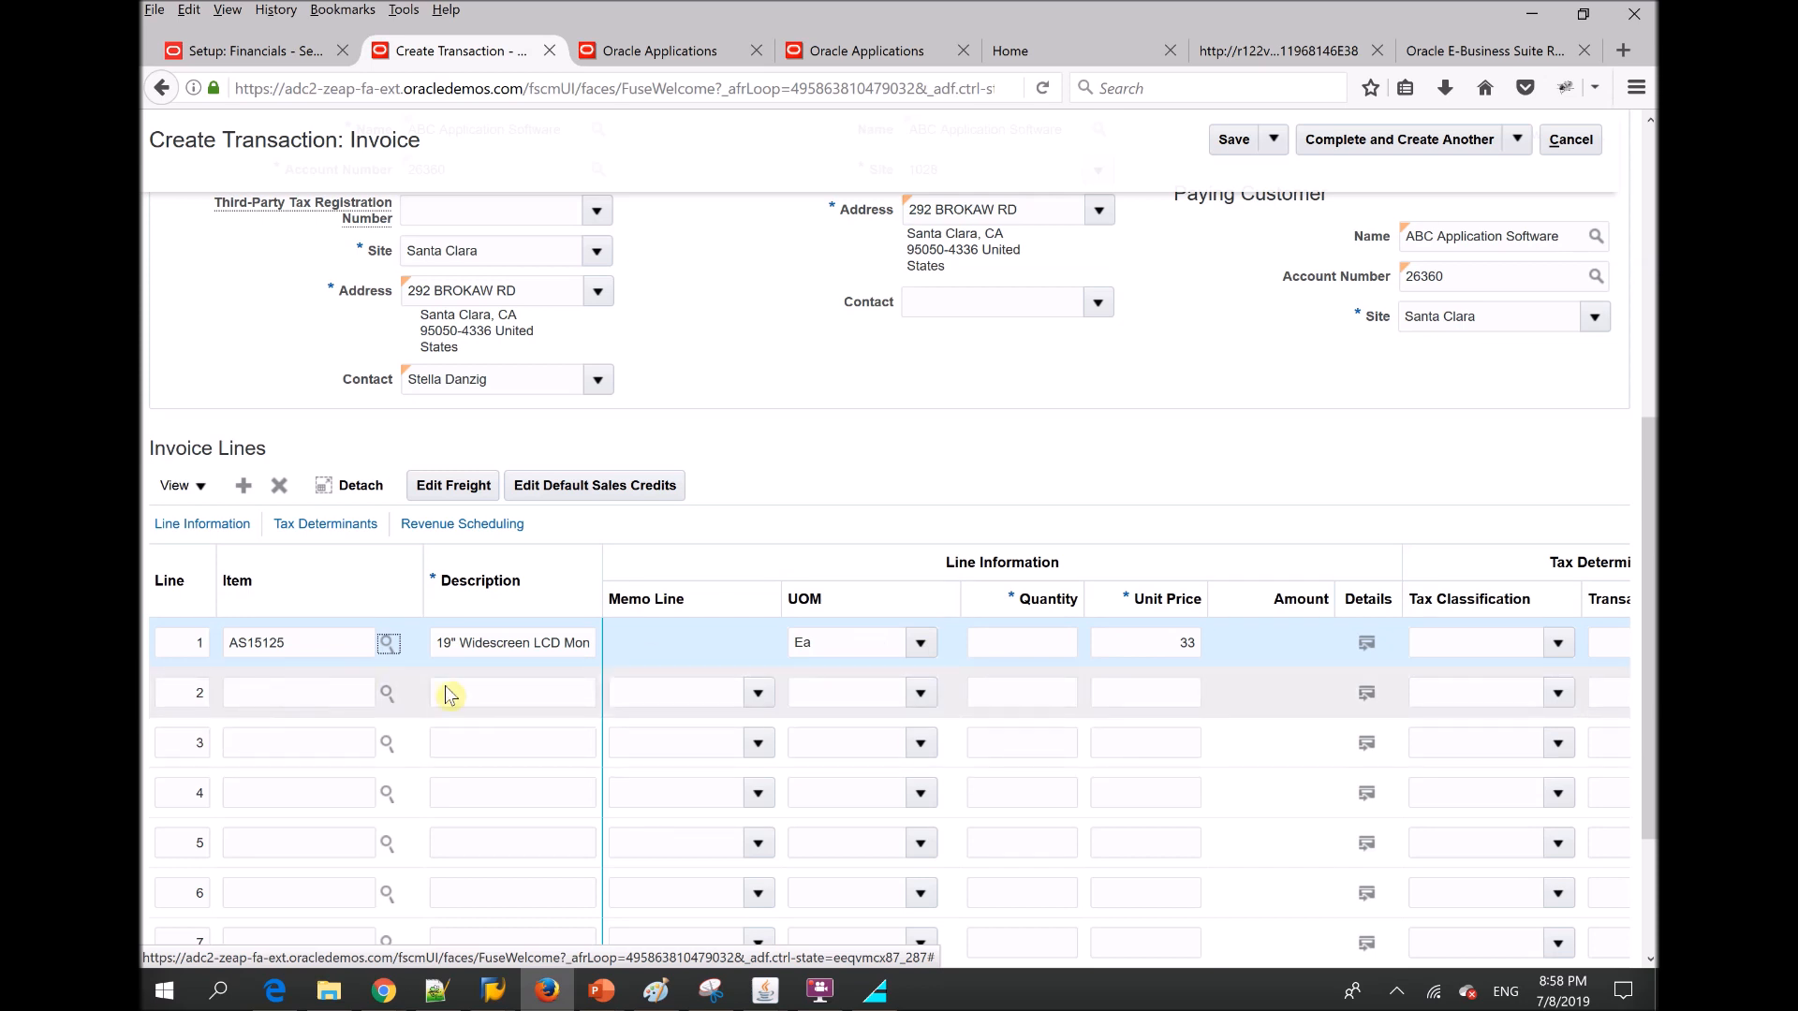
Describe invoice line 2 as TEST Line and assign the Class Fee memo line to it
click(492, 696)
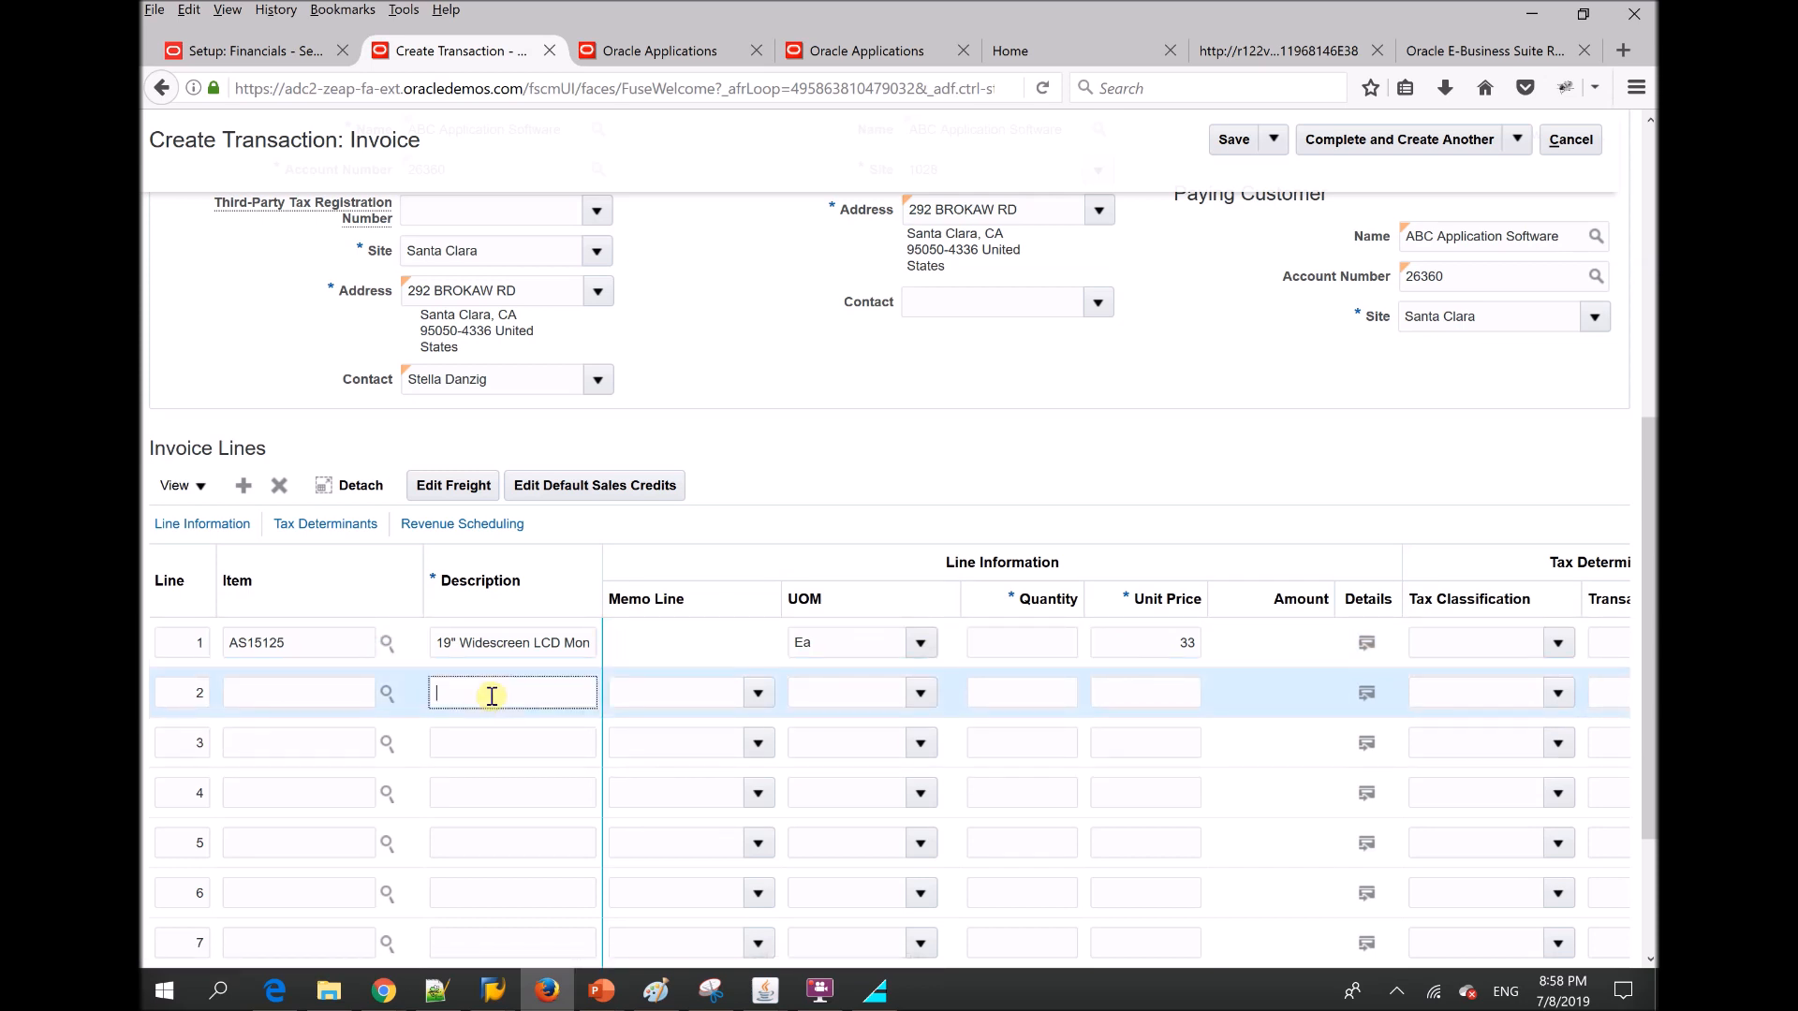
text(TEST Line)
key(Tab)
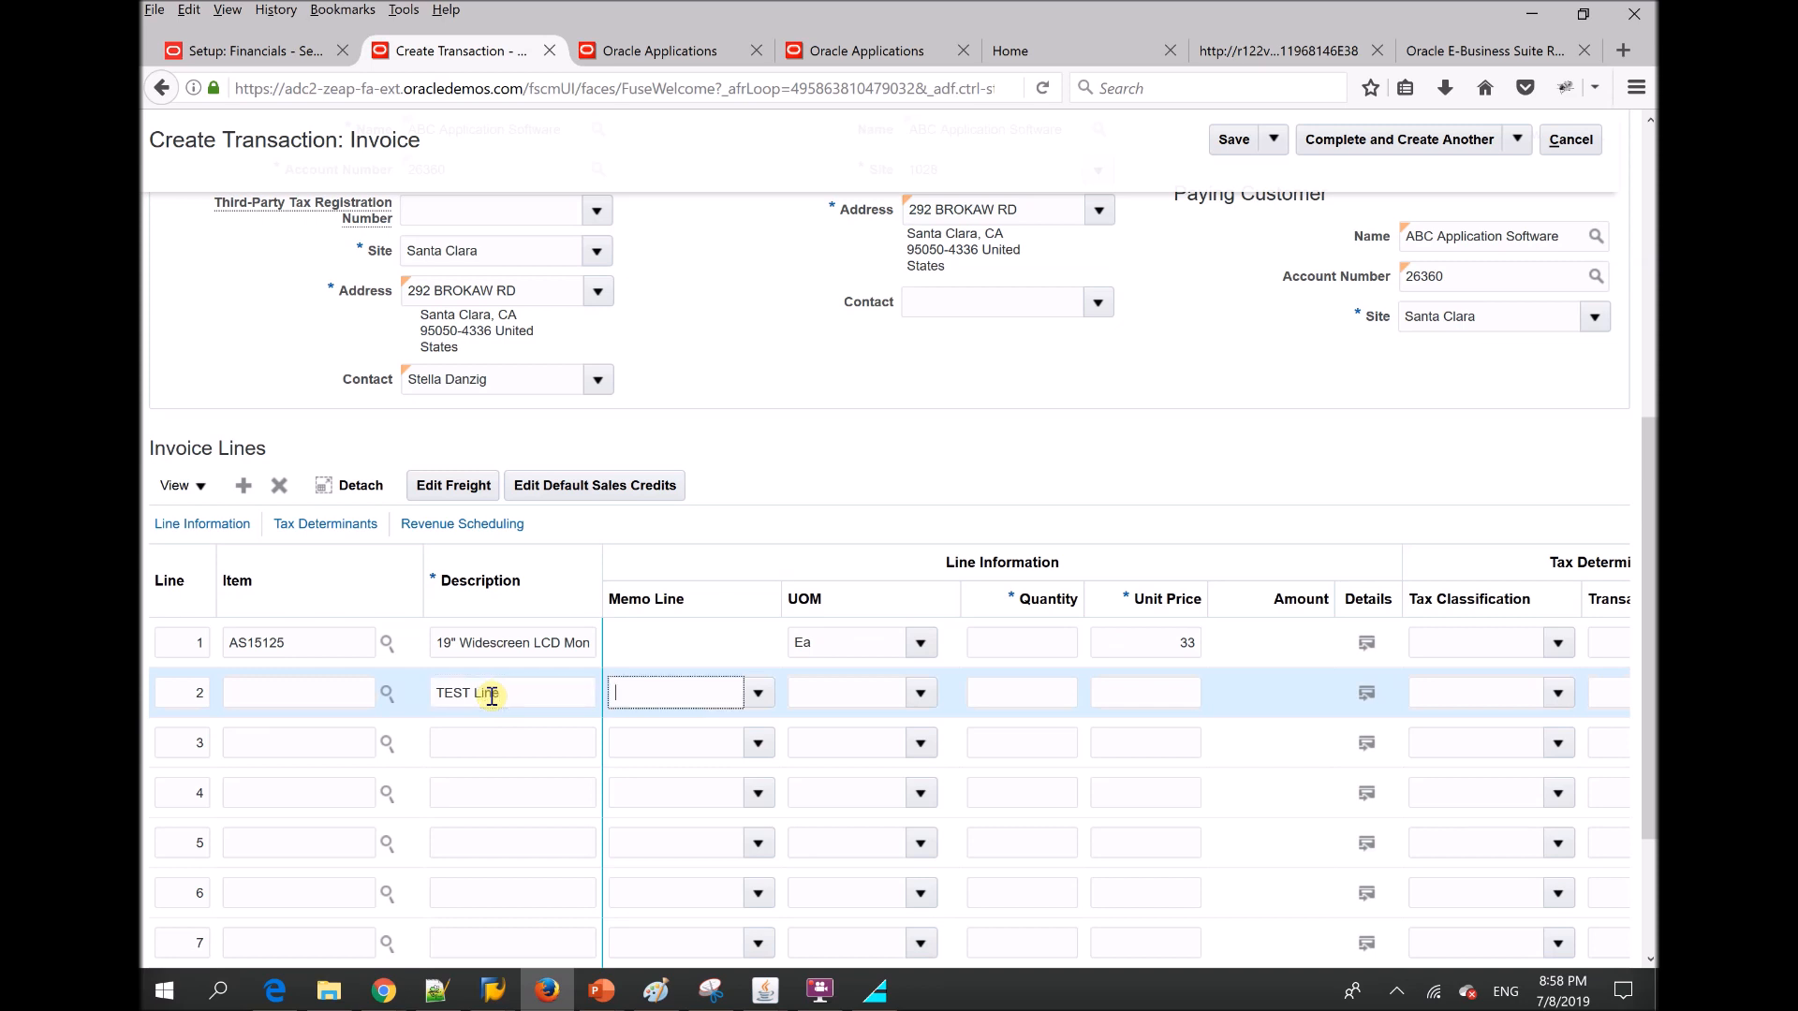
click(749, 702)
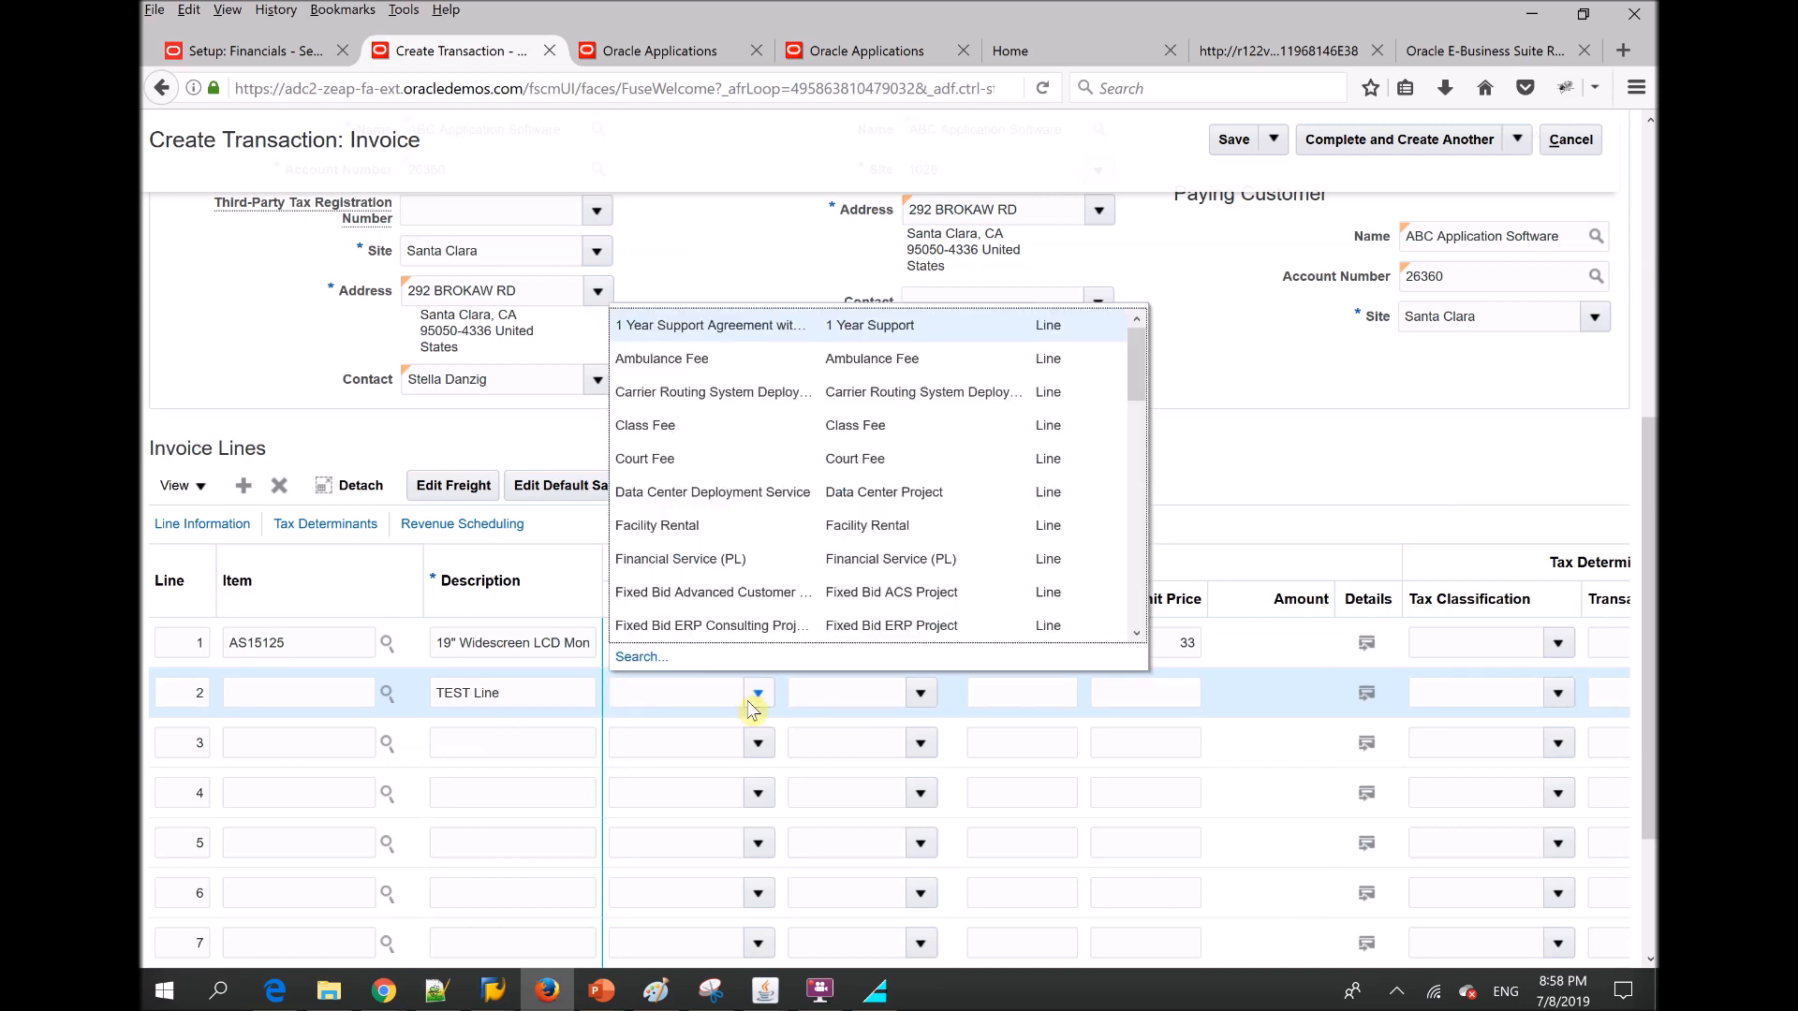
click(791, 427)
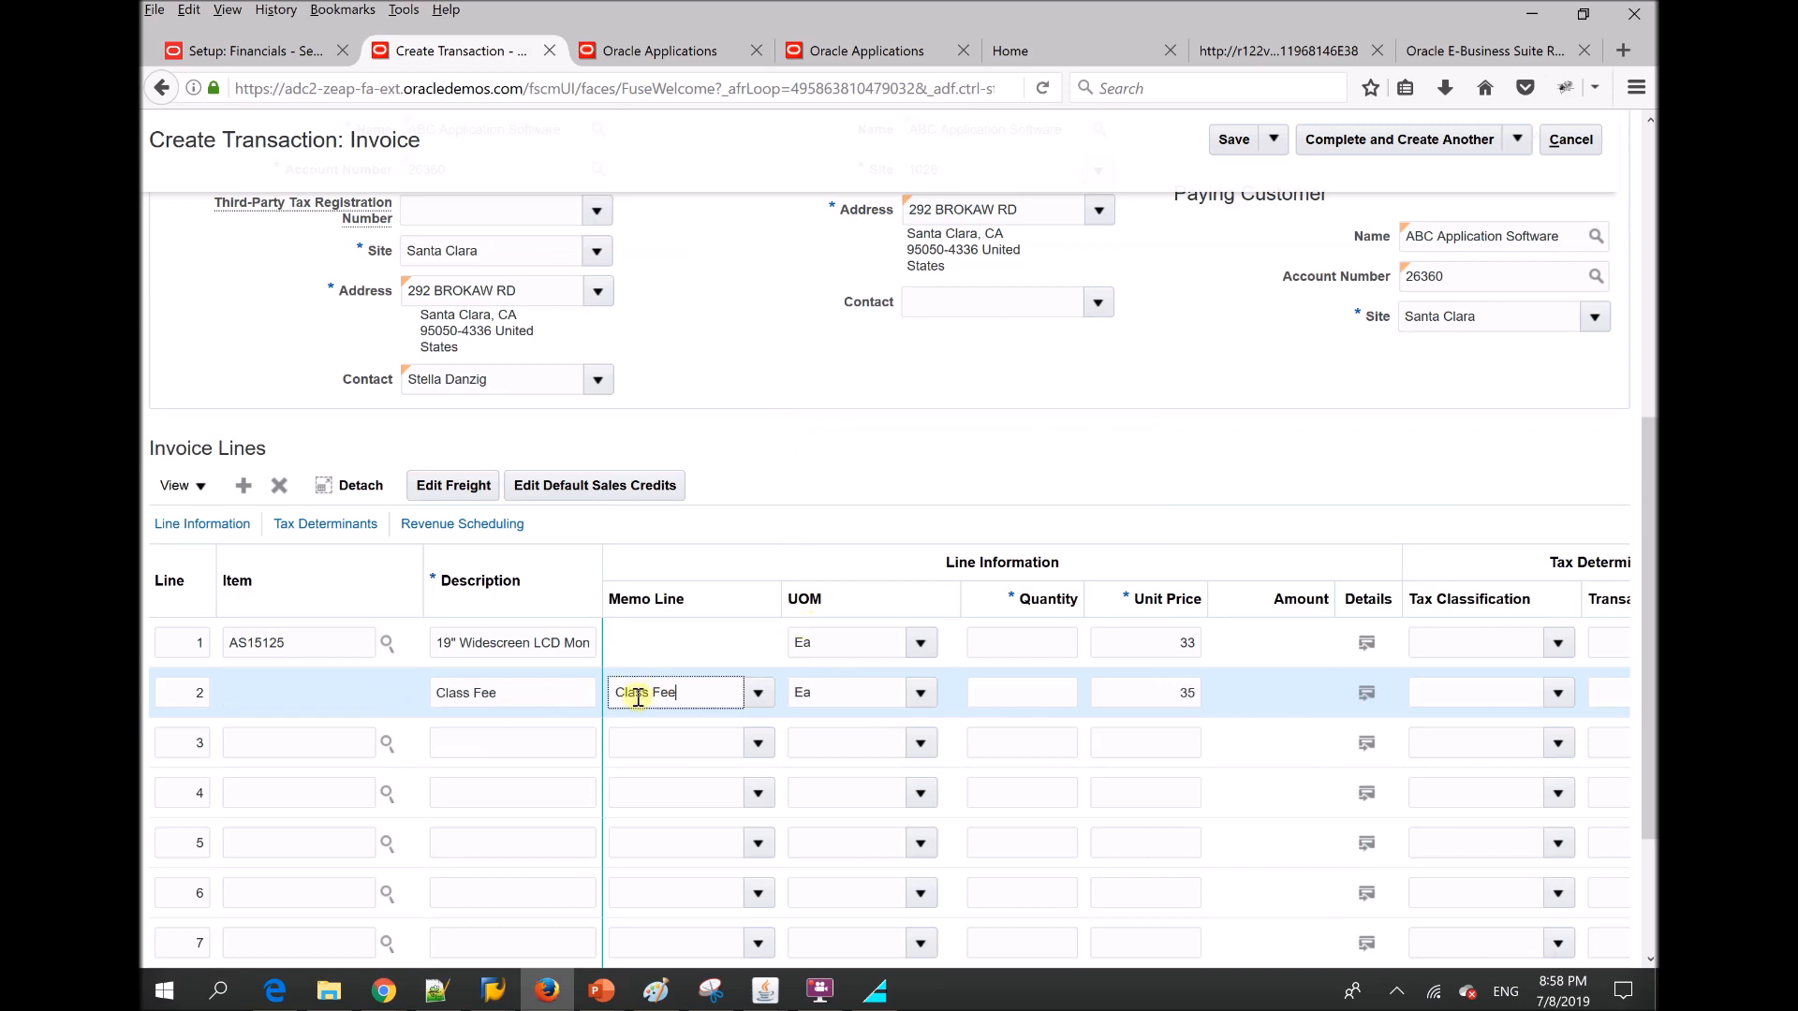
Set the quantity to 10 for the Class Fee line and 100 for the AS15125 line
click(1020, 719)
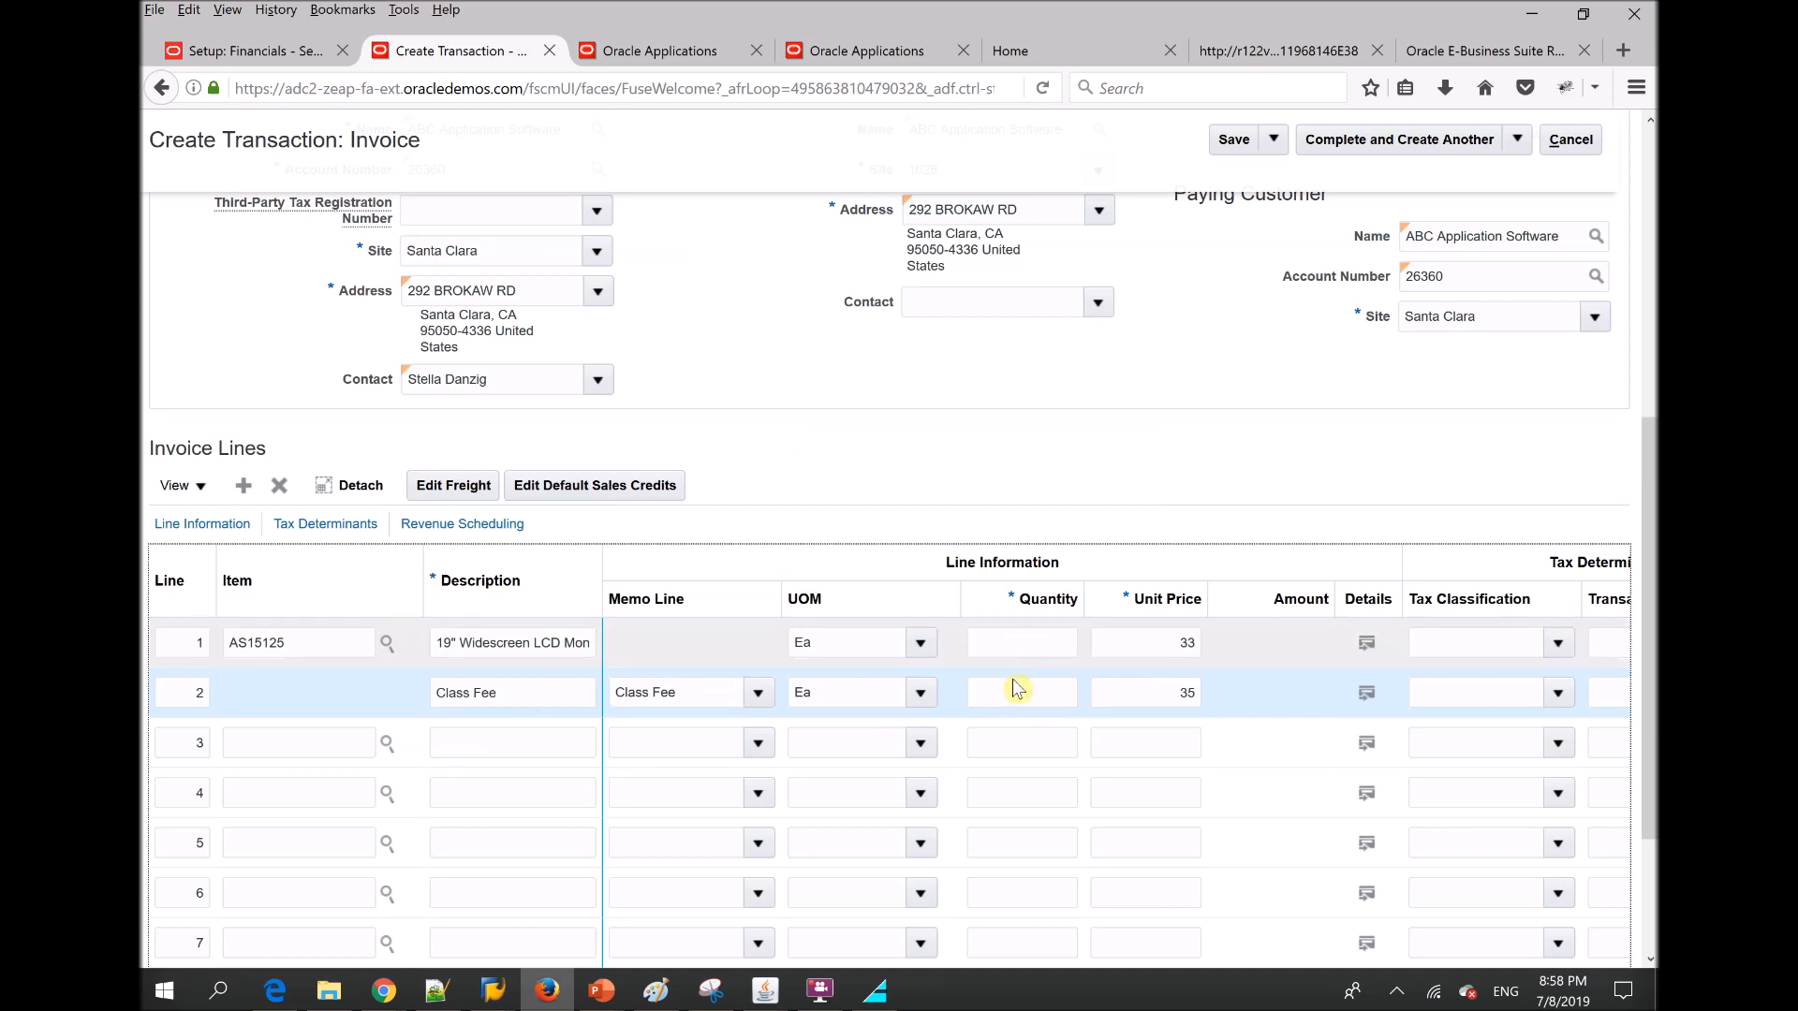
click(1013, 684)
text(10)
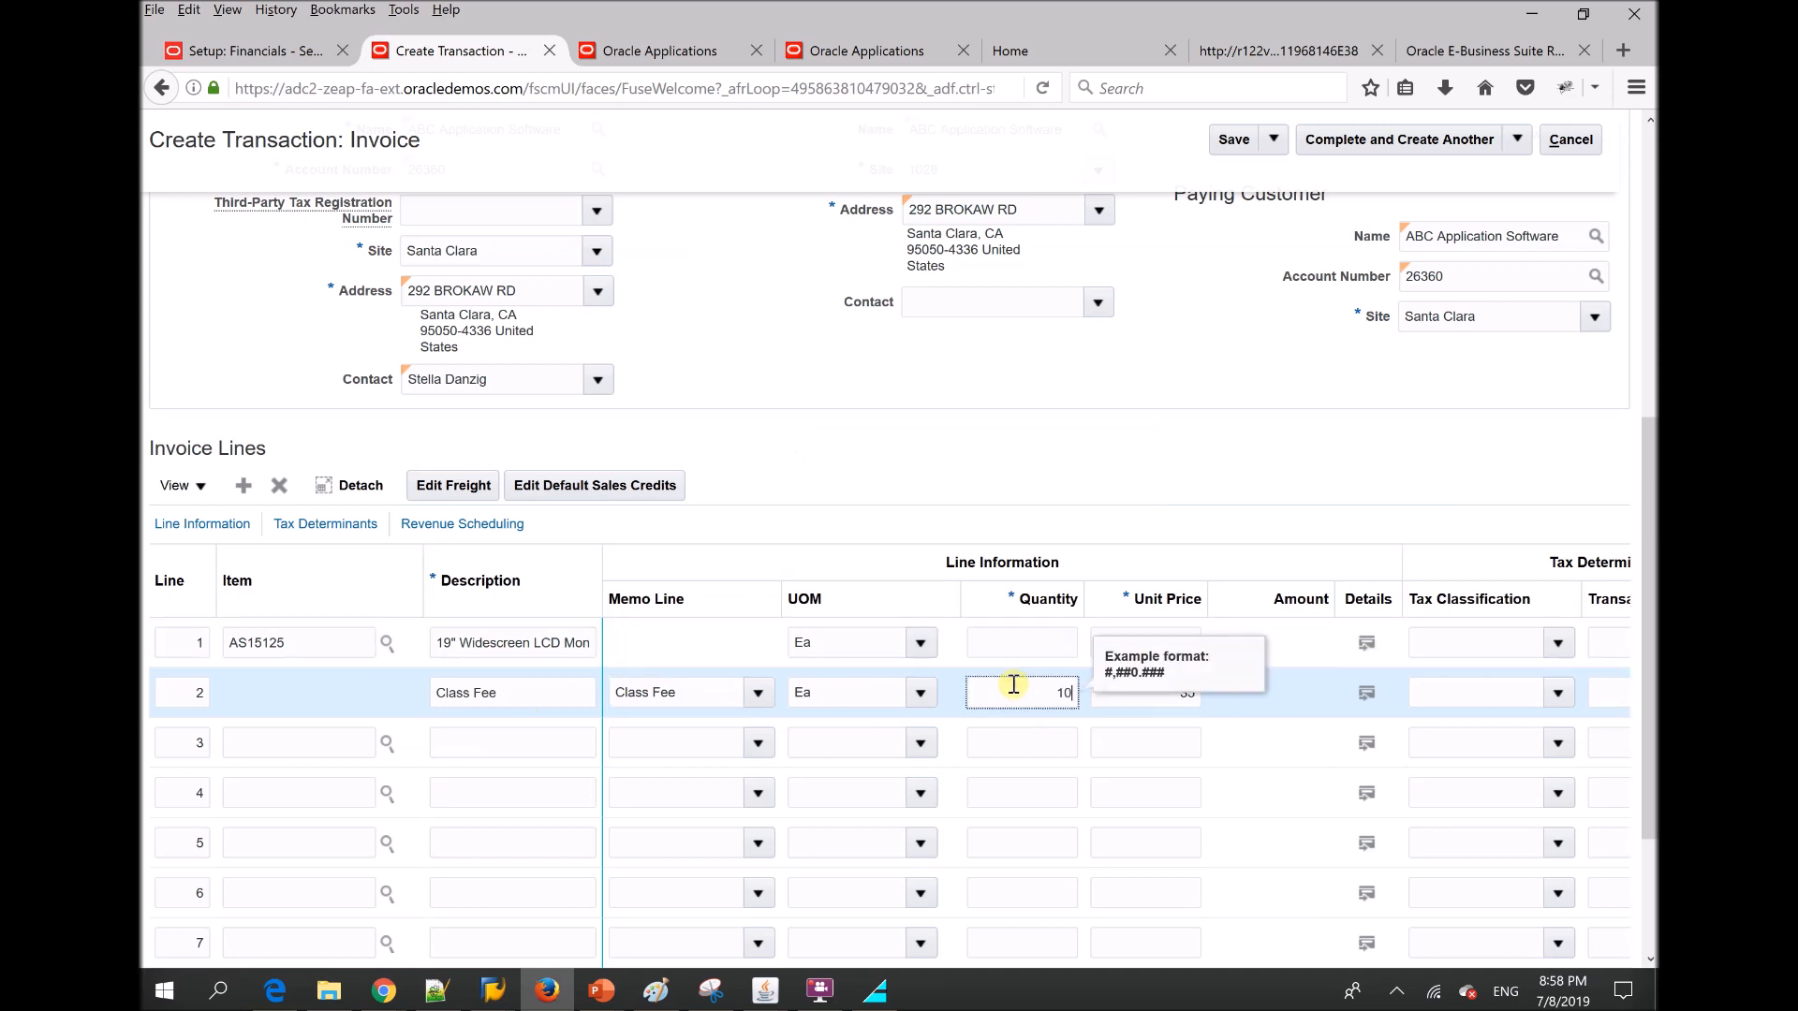
click(1023, 641)
text(100)
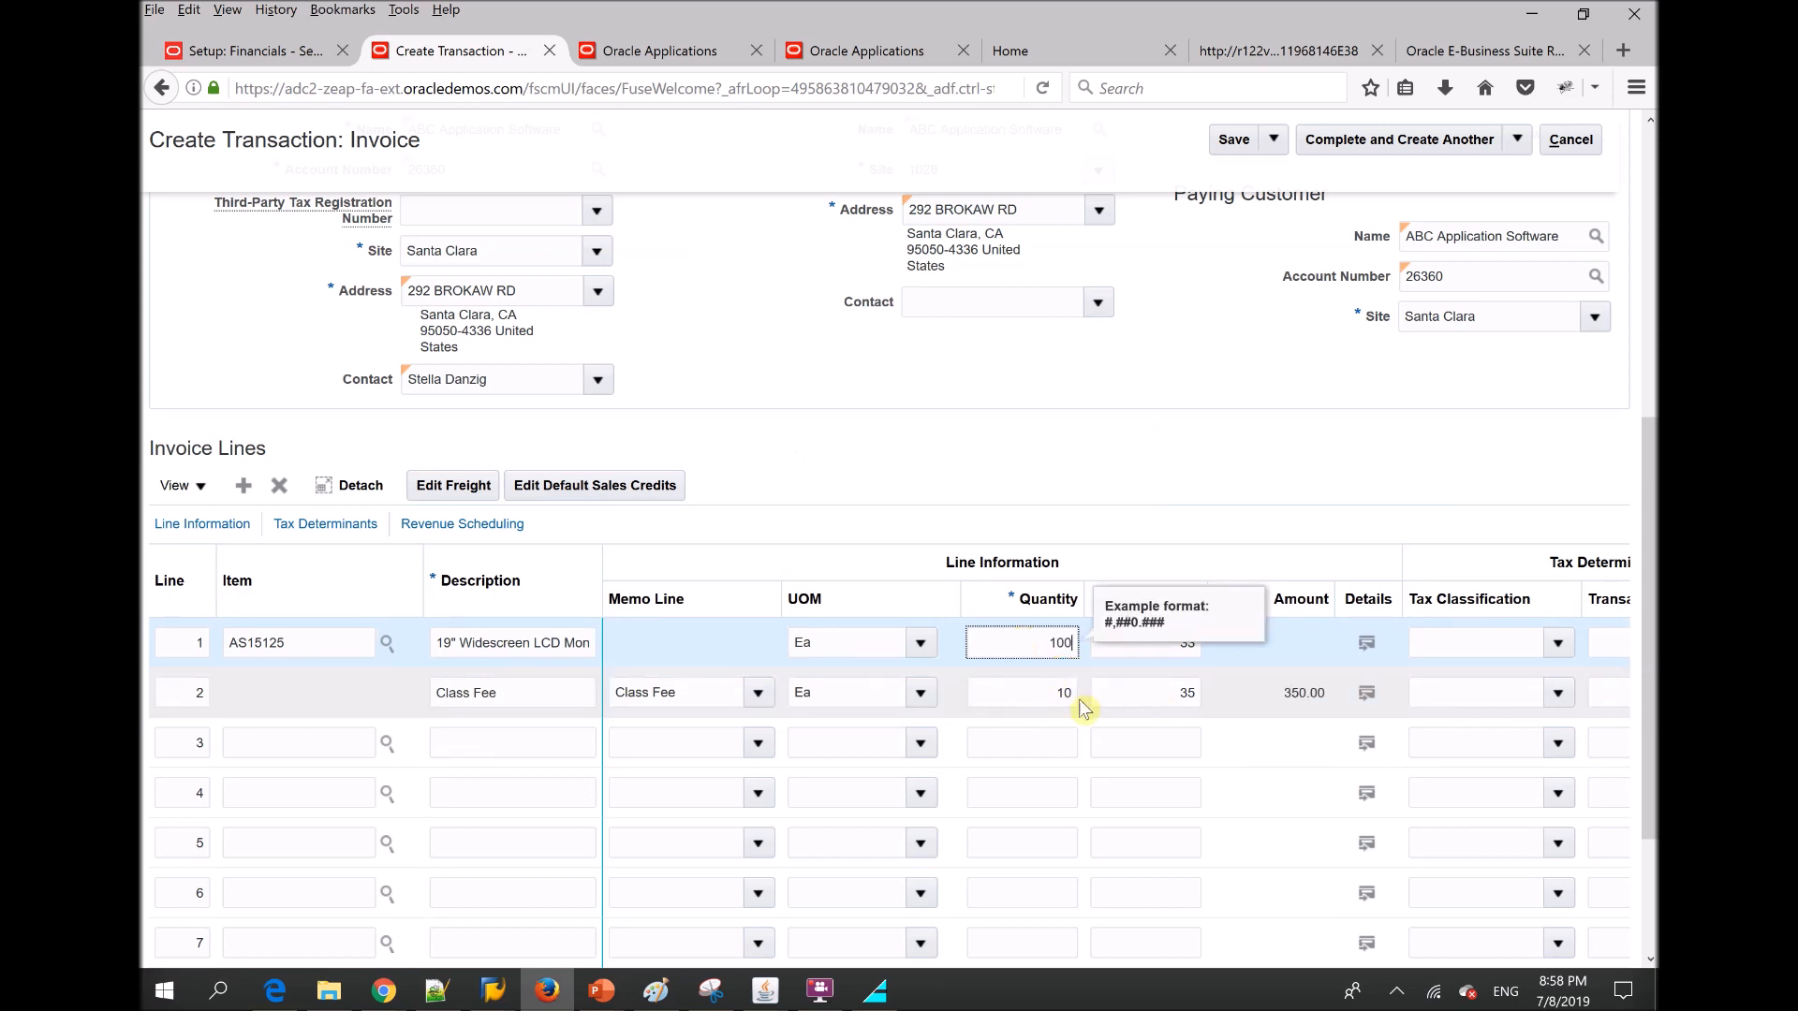
key(Tab)
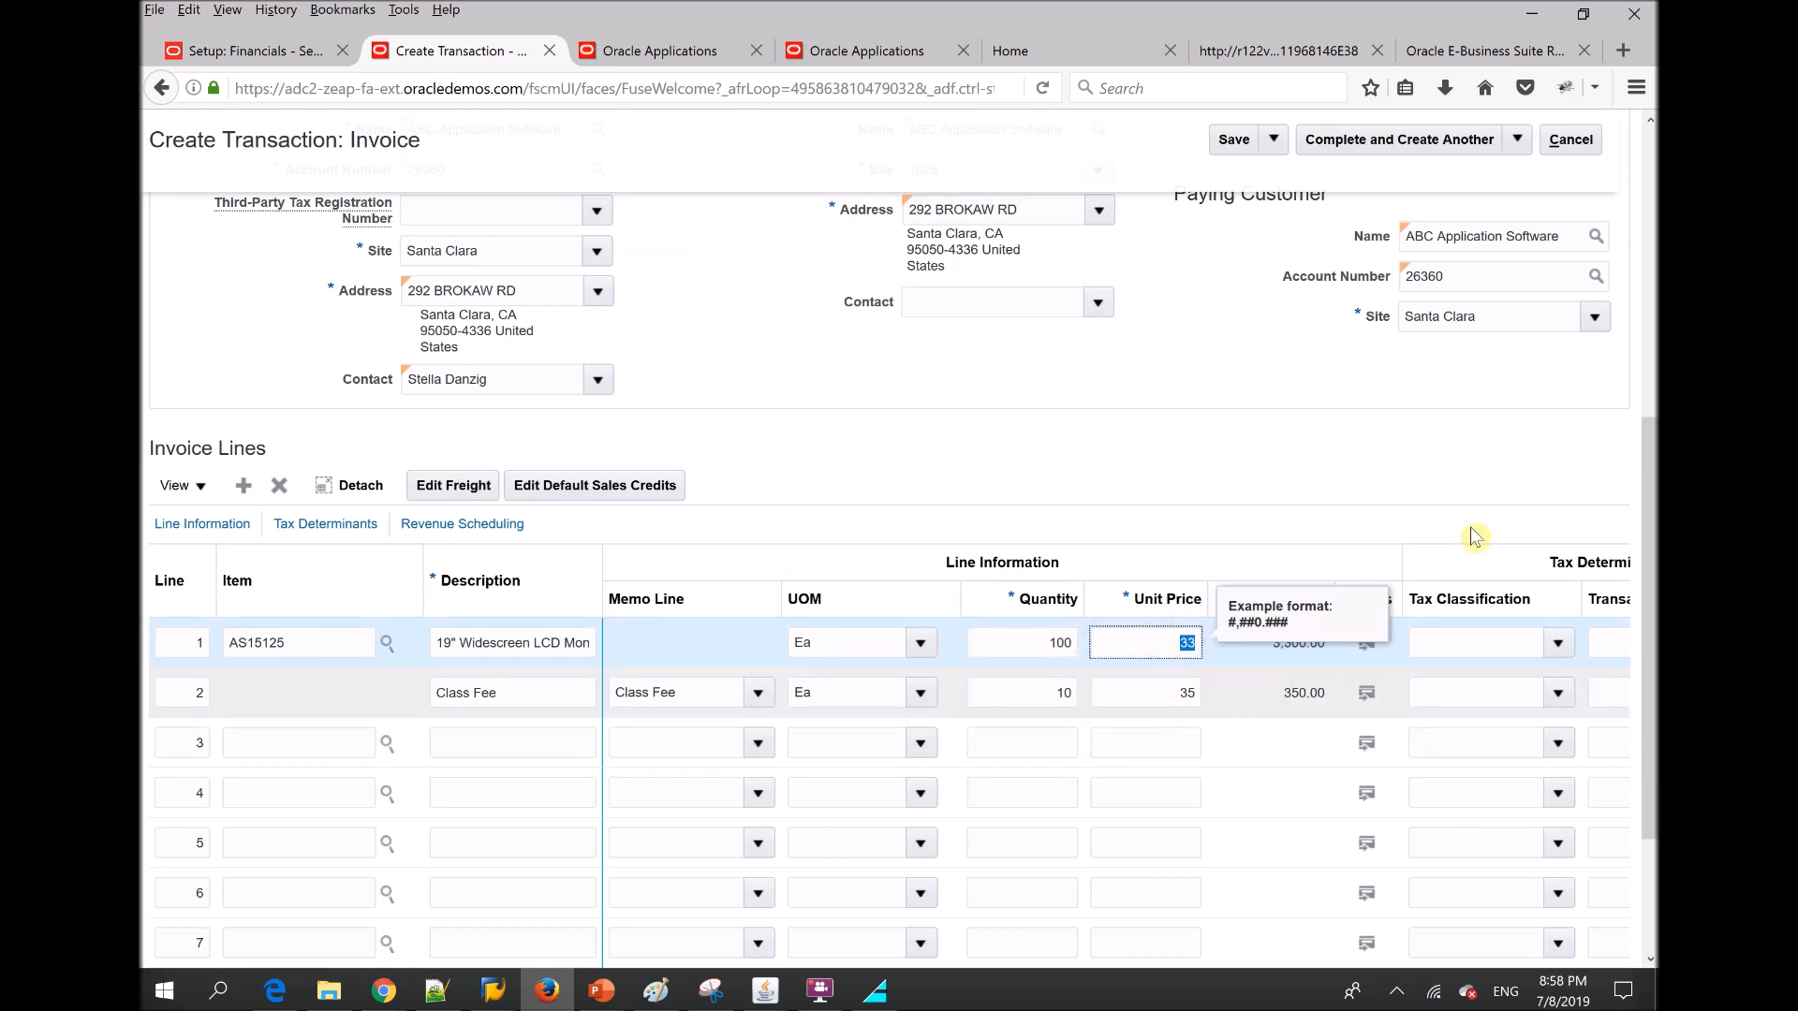
Examine the invoice's header totals and the amounts and columns of its lines
scroll(1477, 533, up, 2)
scroll(1409, 294, up, 6)
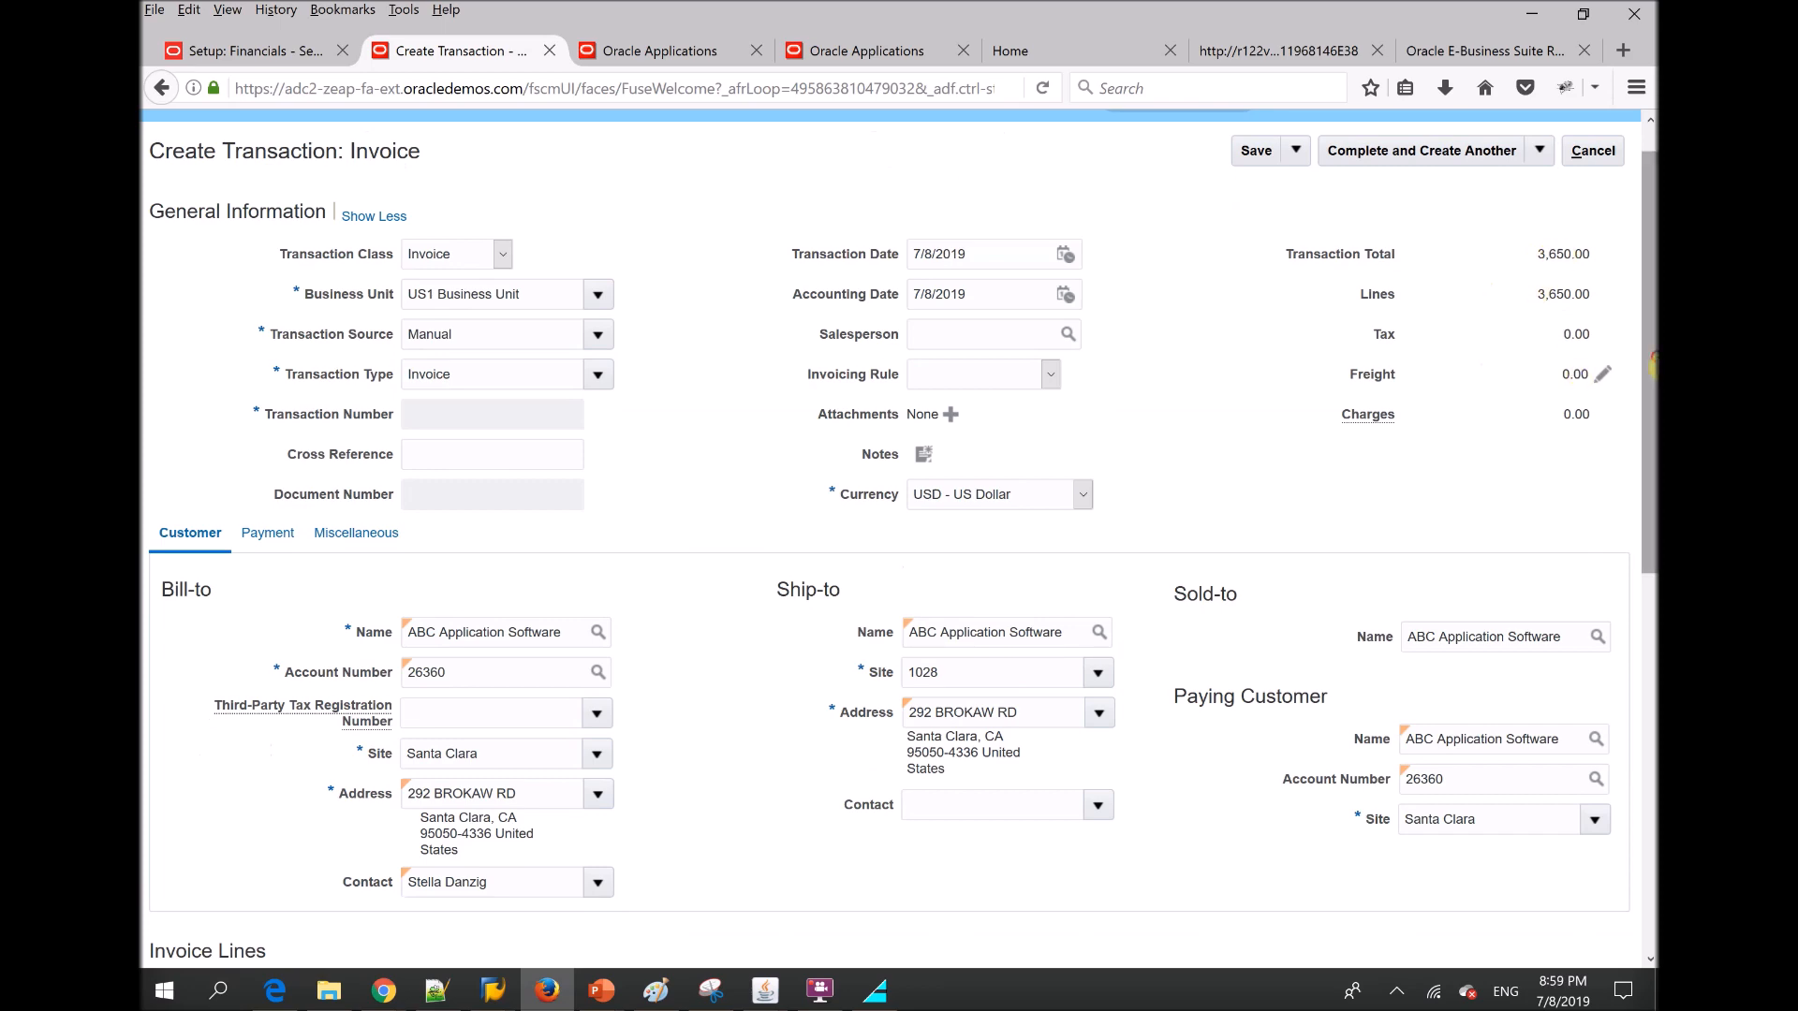
scroll(1644, 490, down, 5)
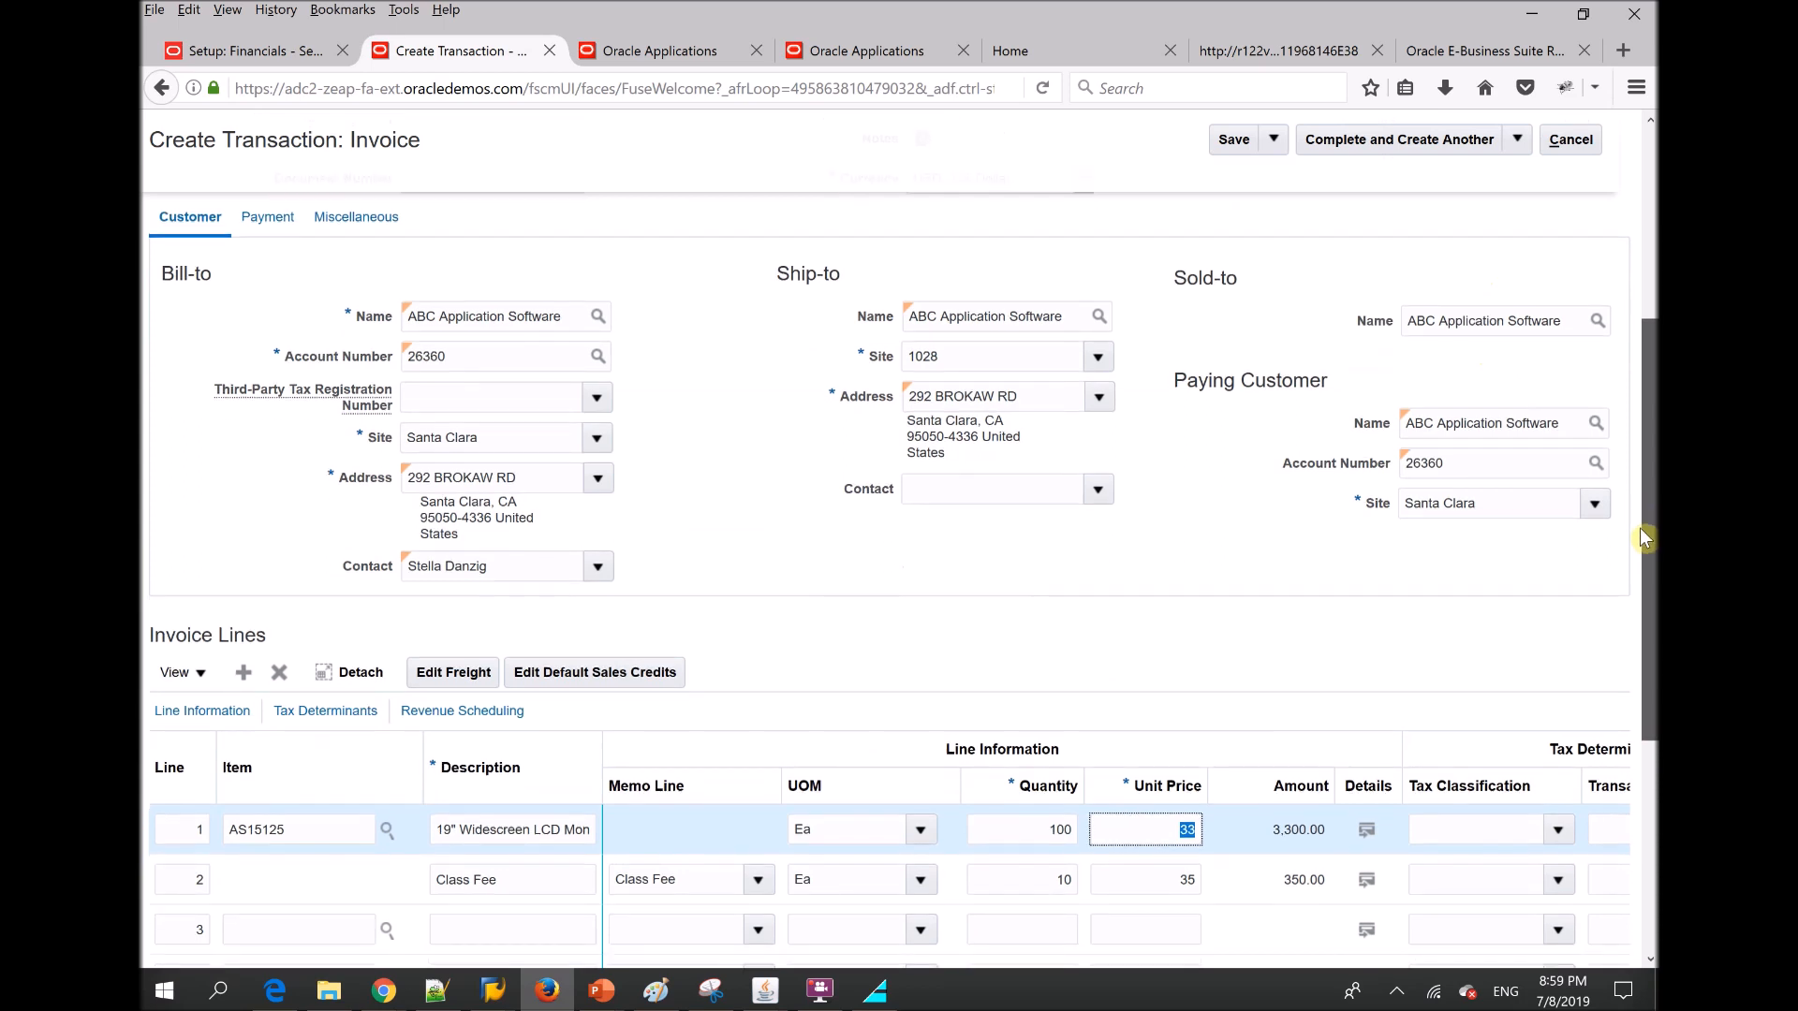
drag(1639, 532, 1638, 601)
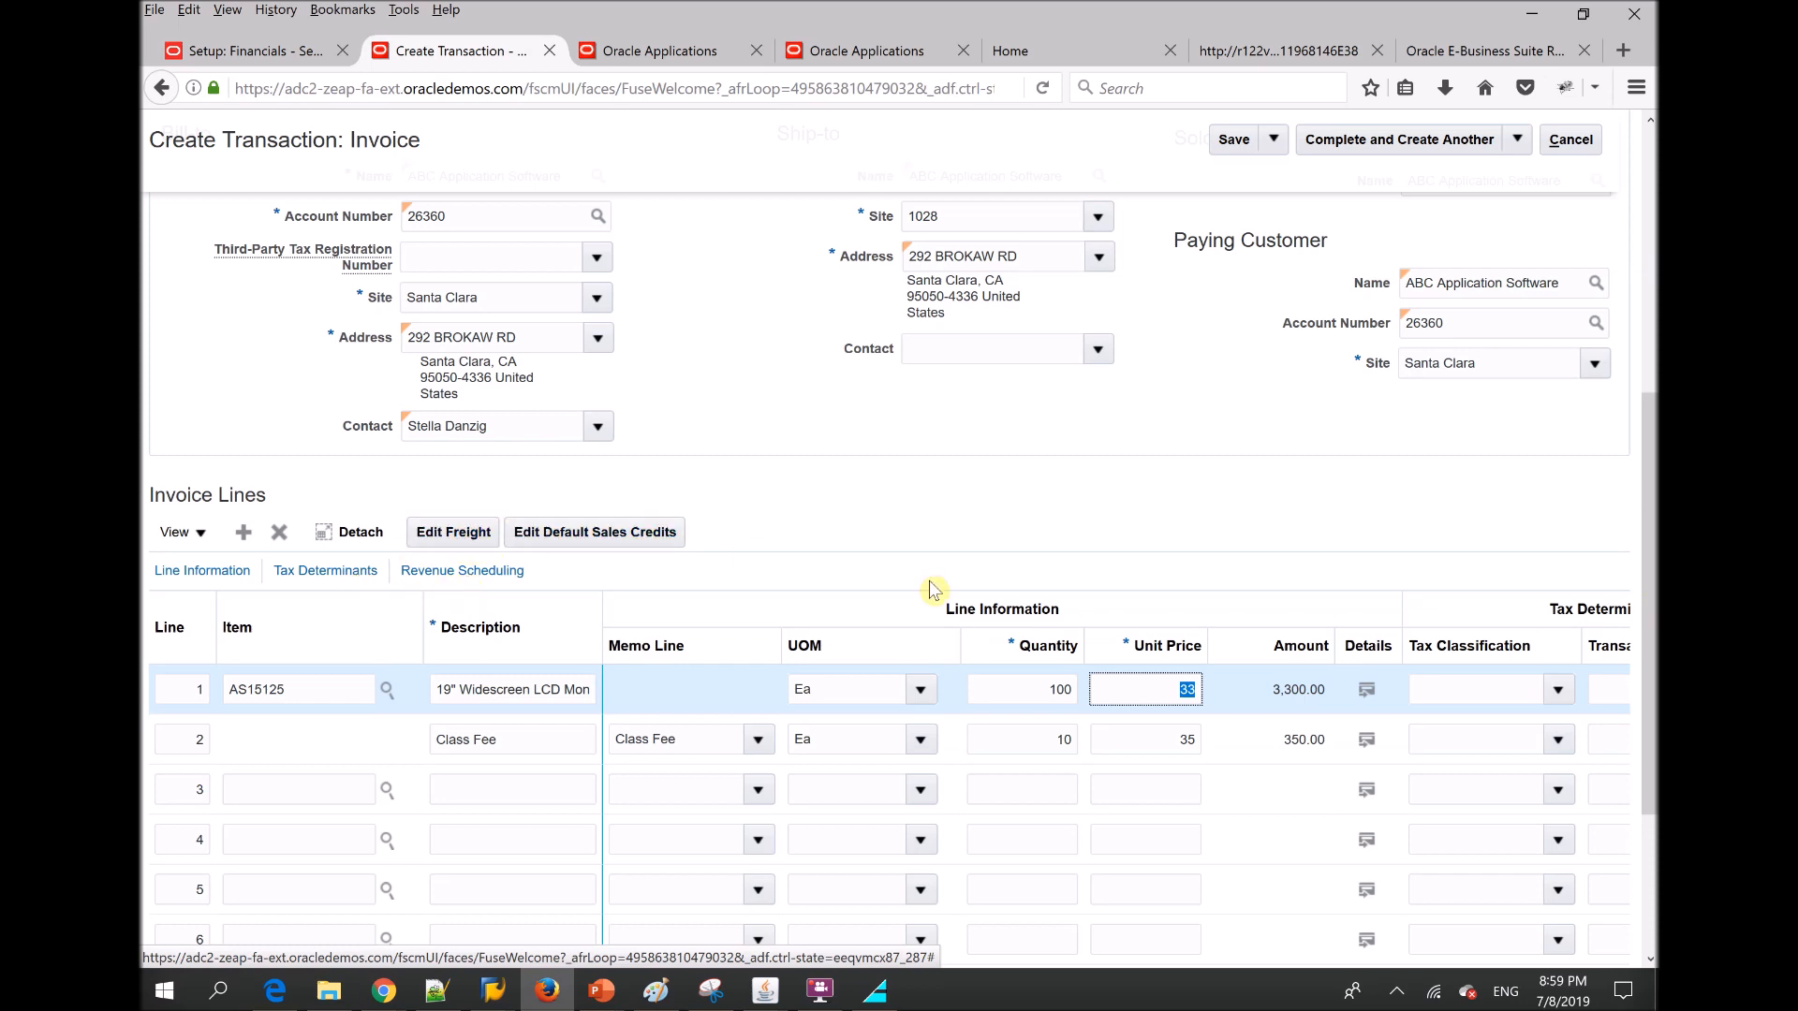
drag(1652, 637, 1653, 844)
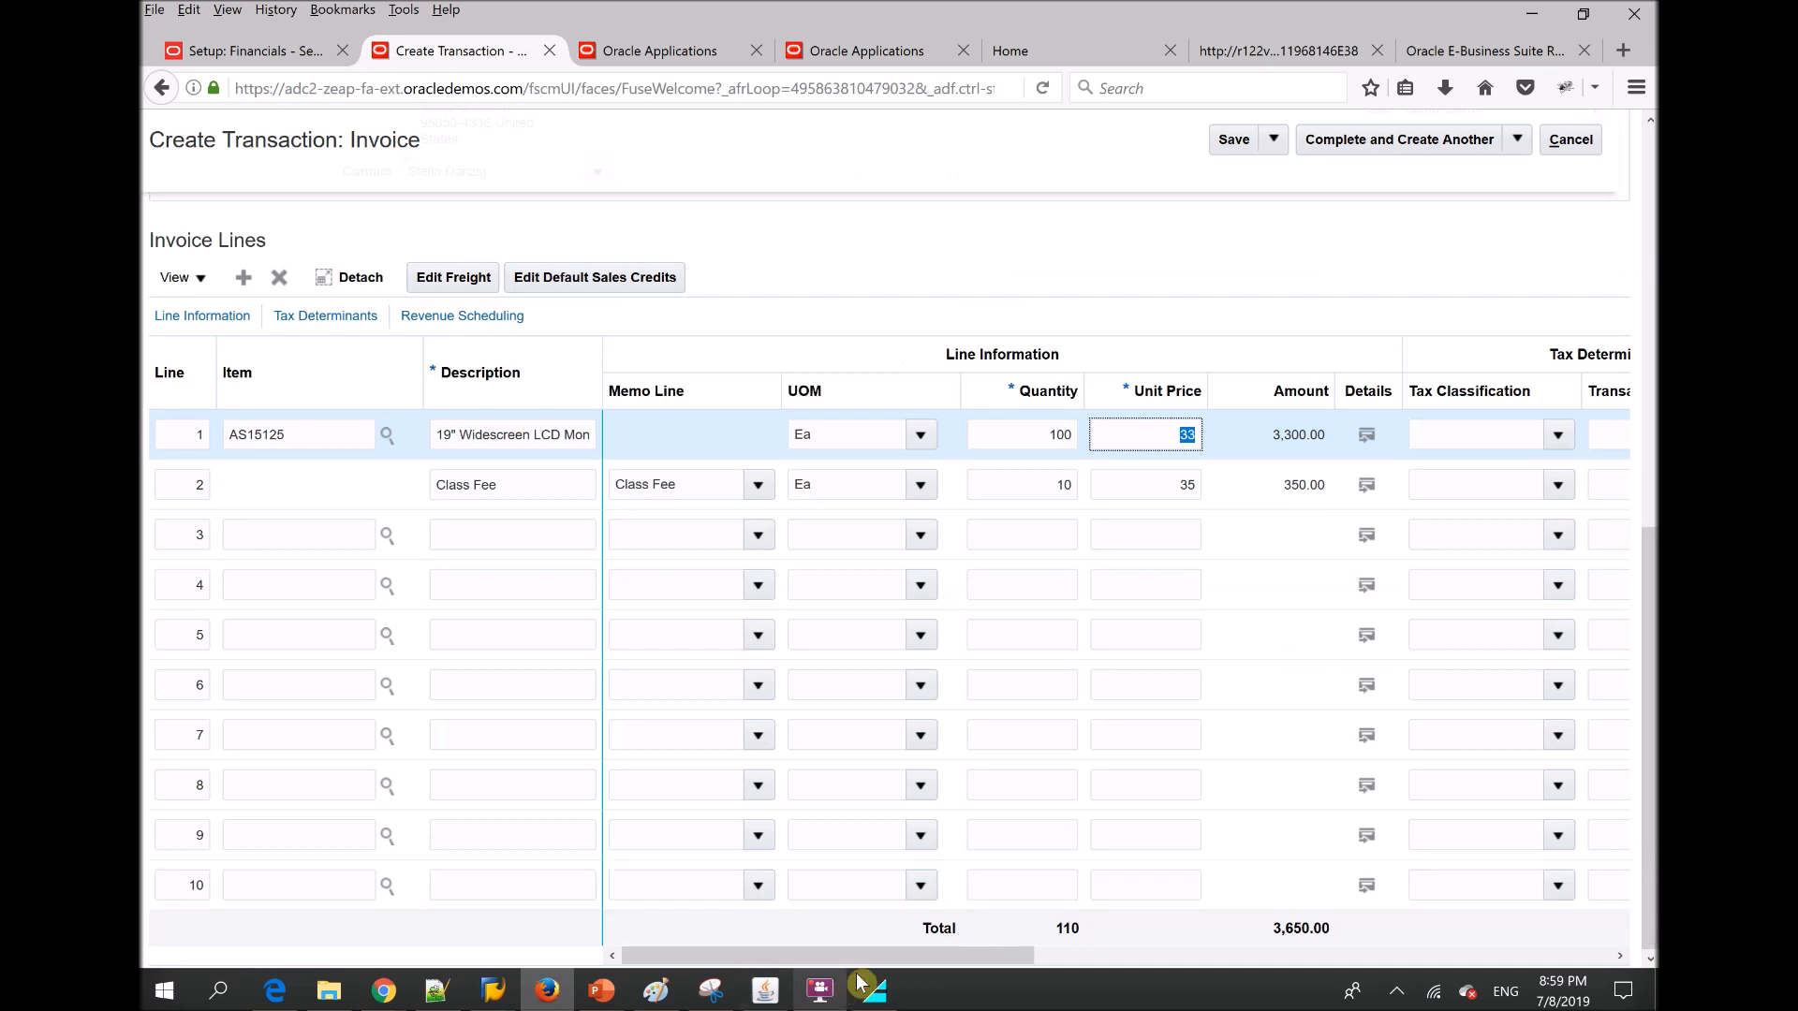
click(929, 956)
drag(929, 956, 786, 871)
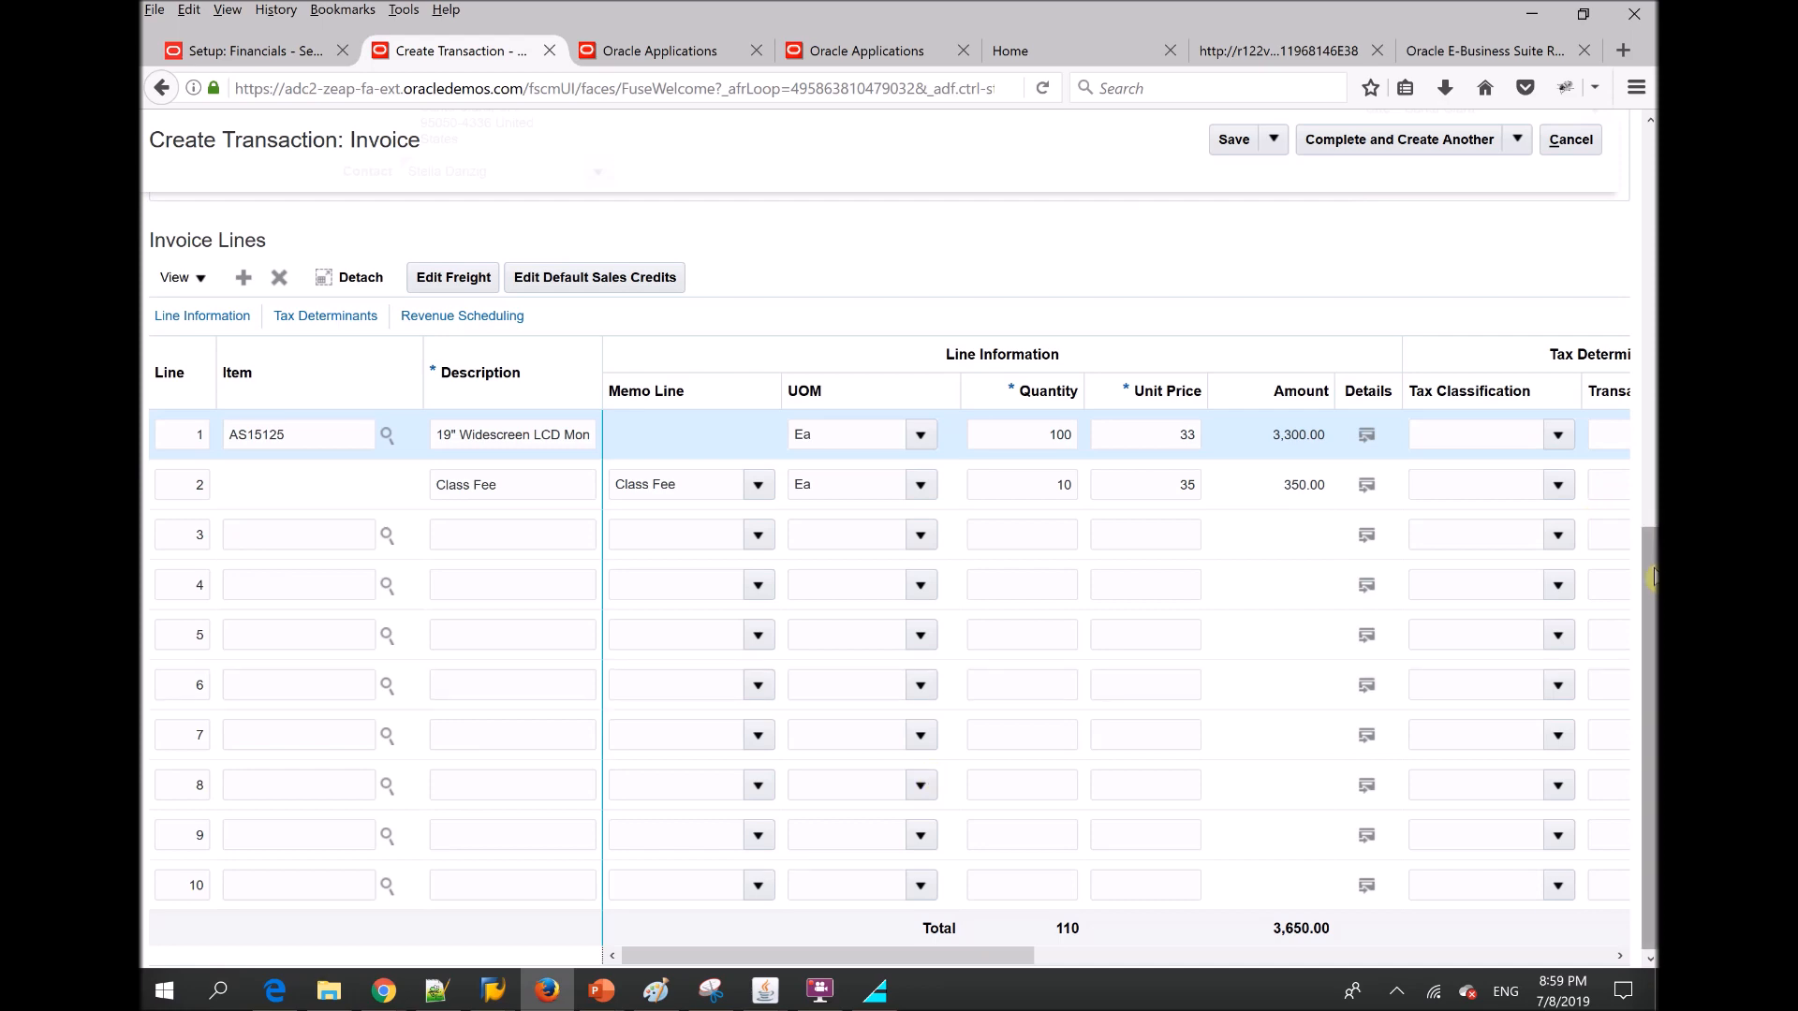
Save the invoice and check its status
scroll(1652, 576, up, 10)
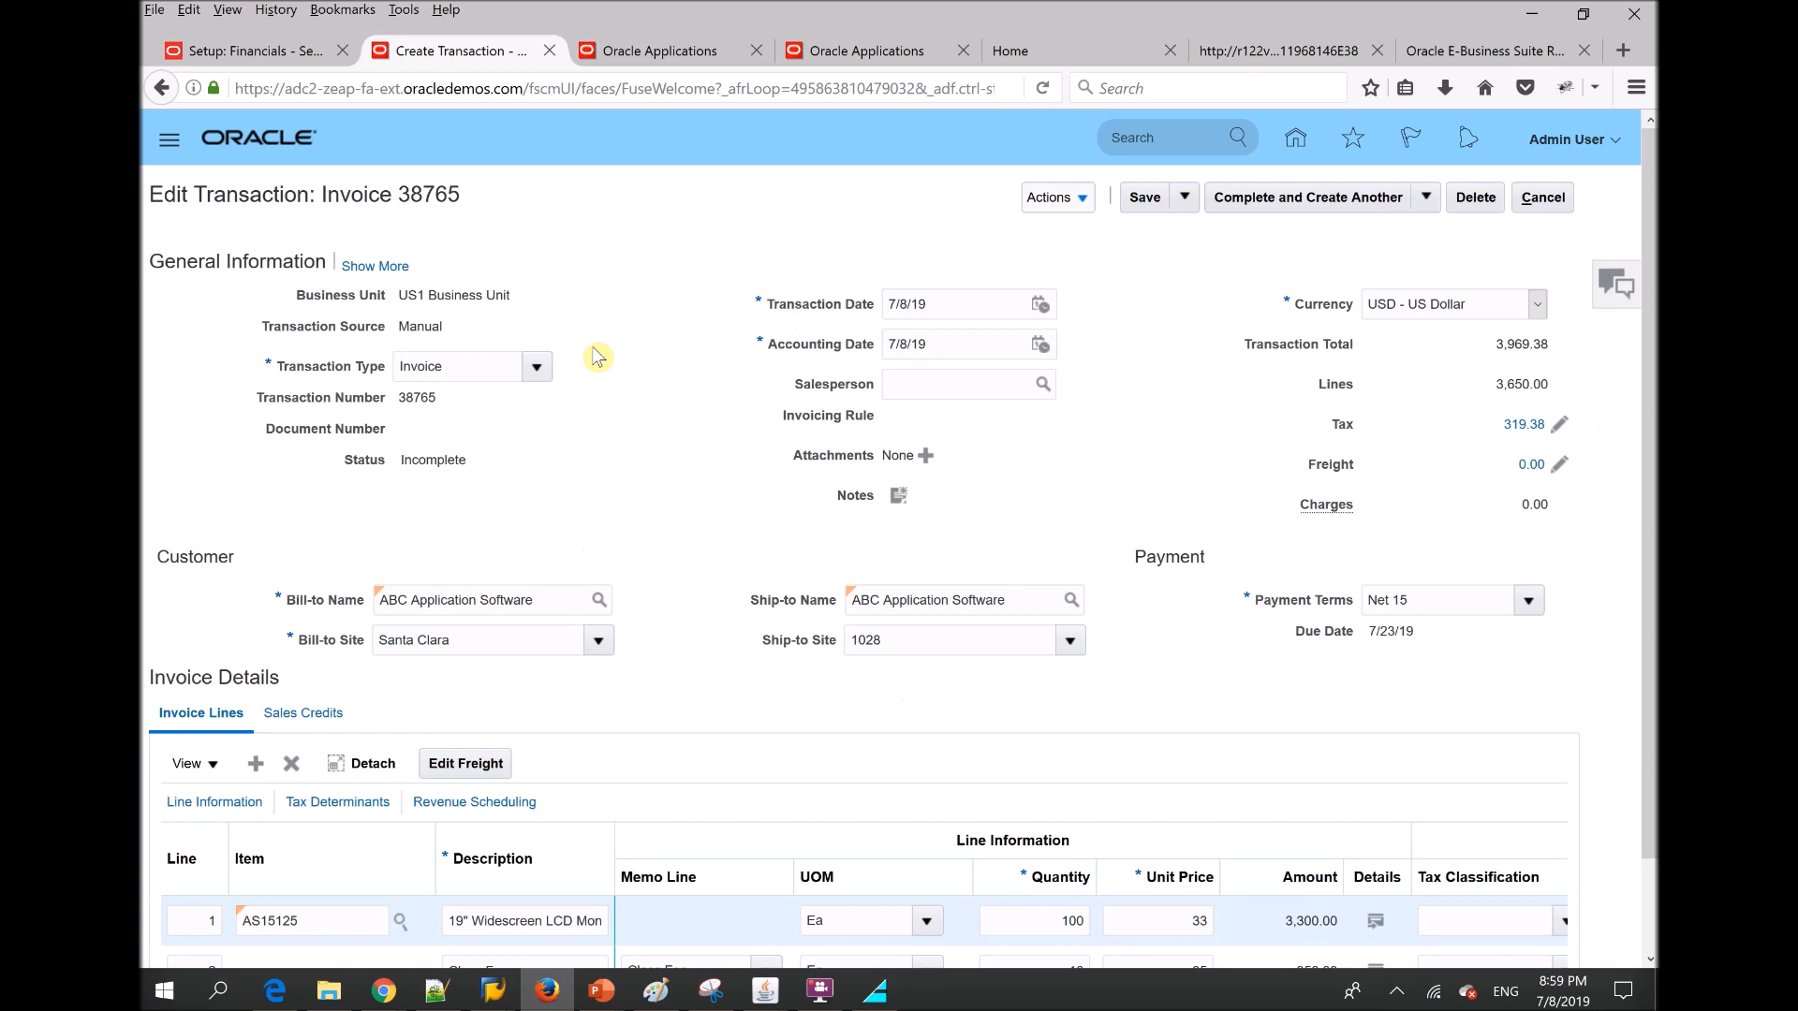
double_click(425, 459)
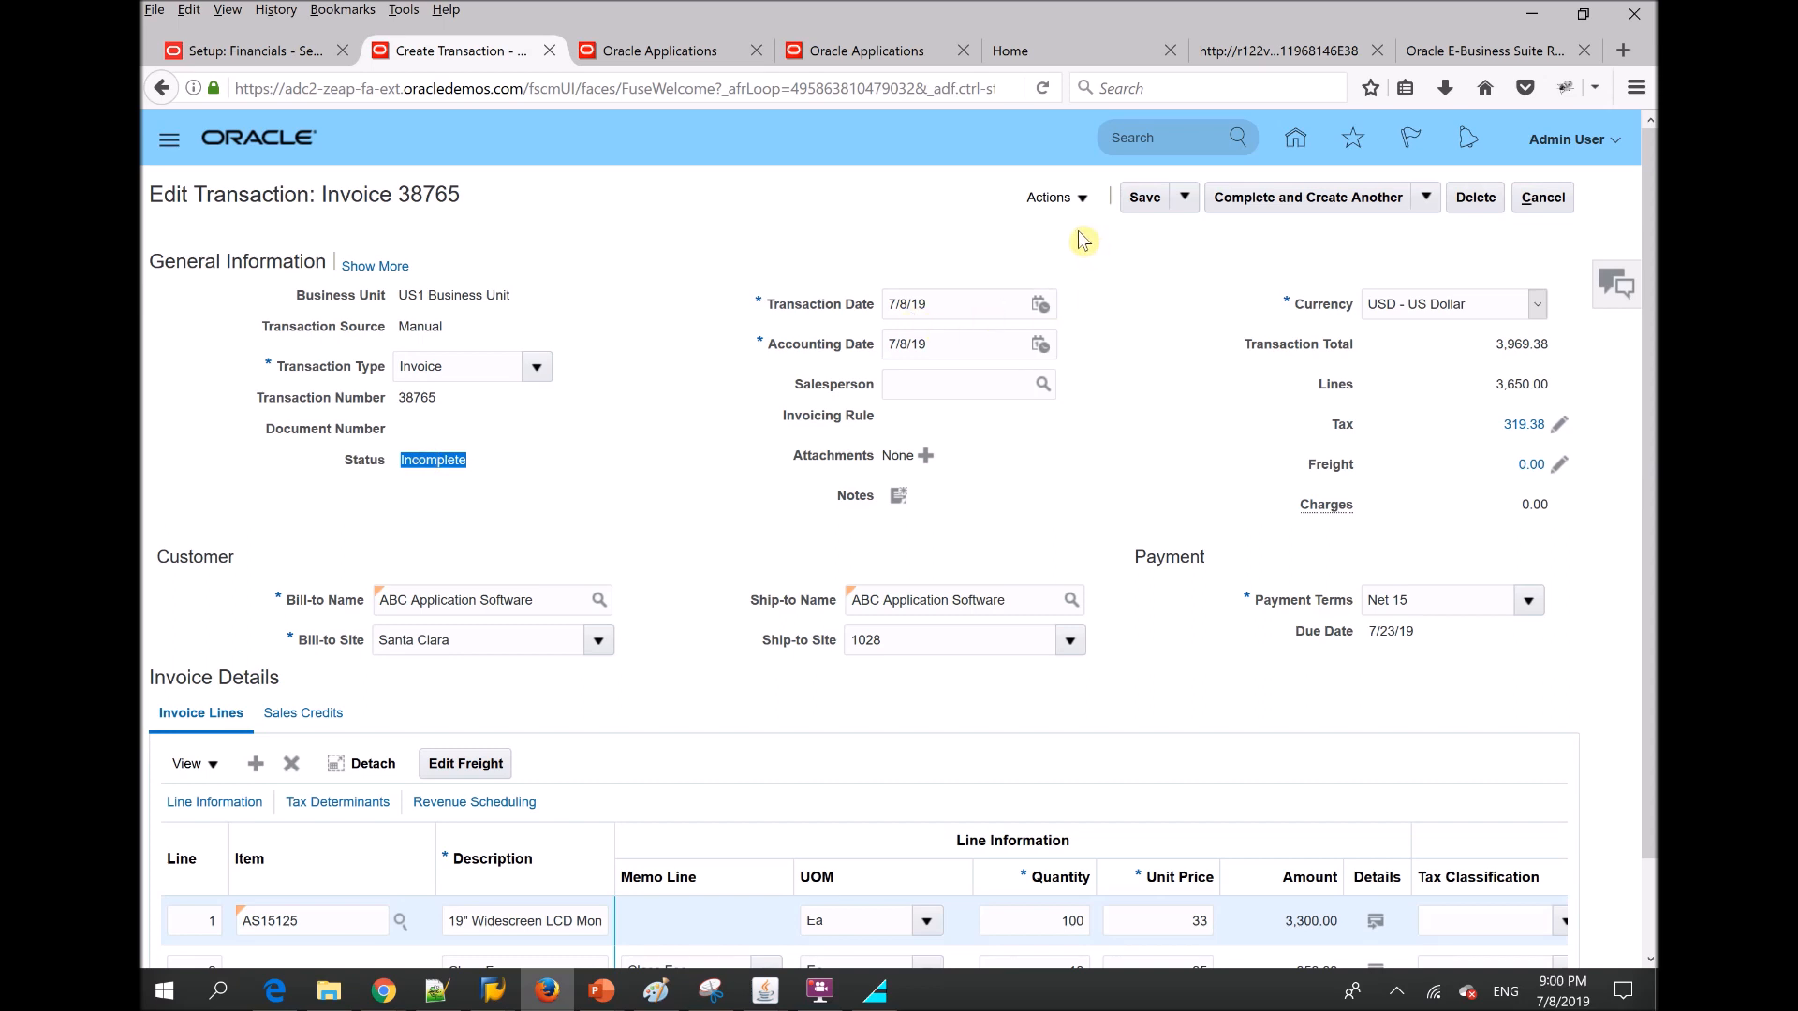
click(1058, 198)
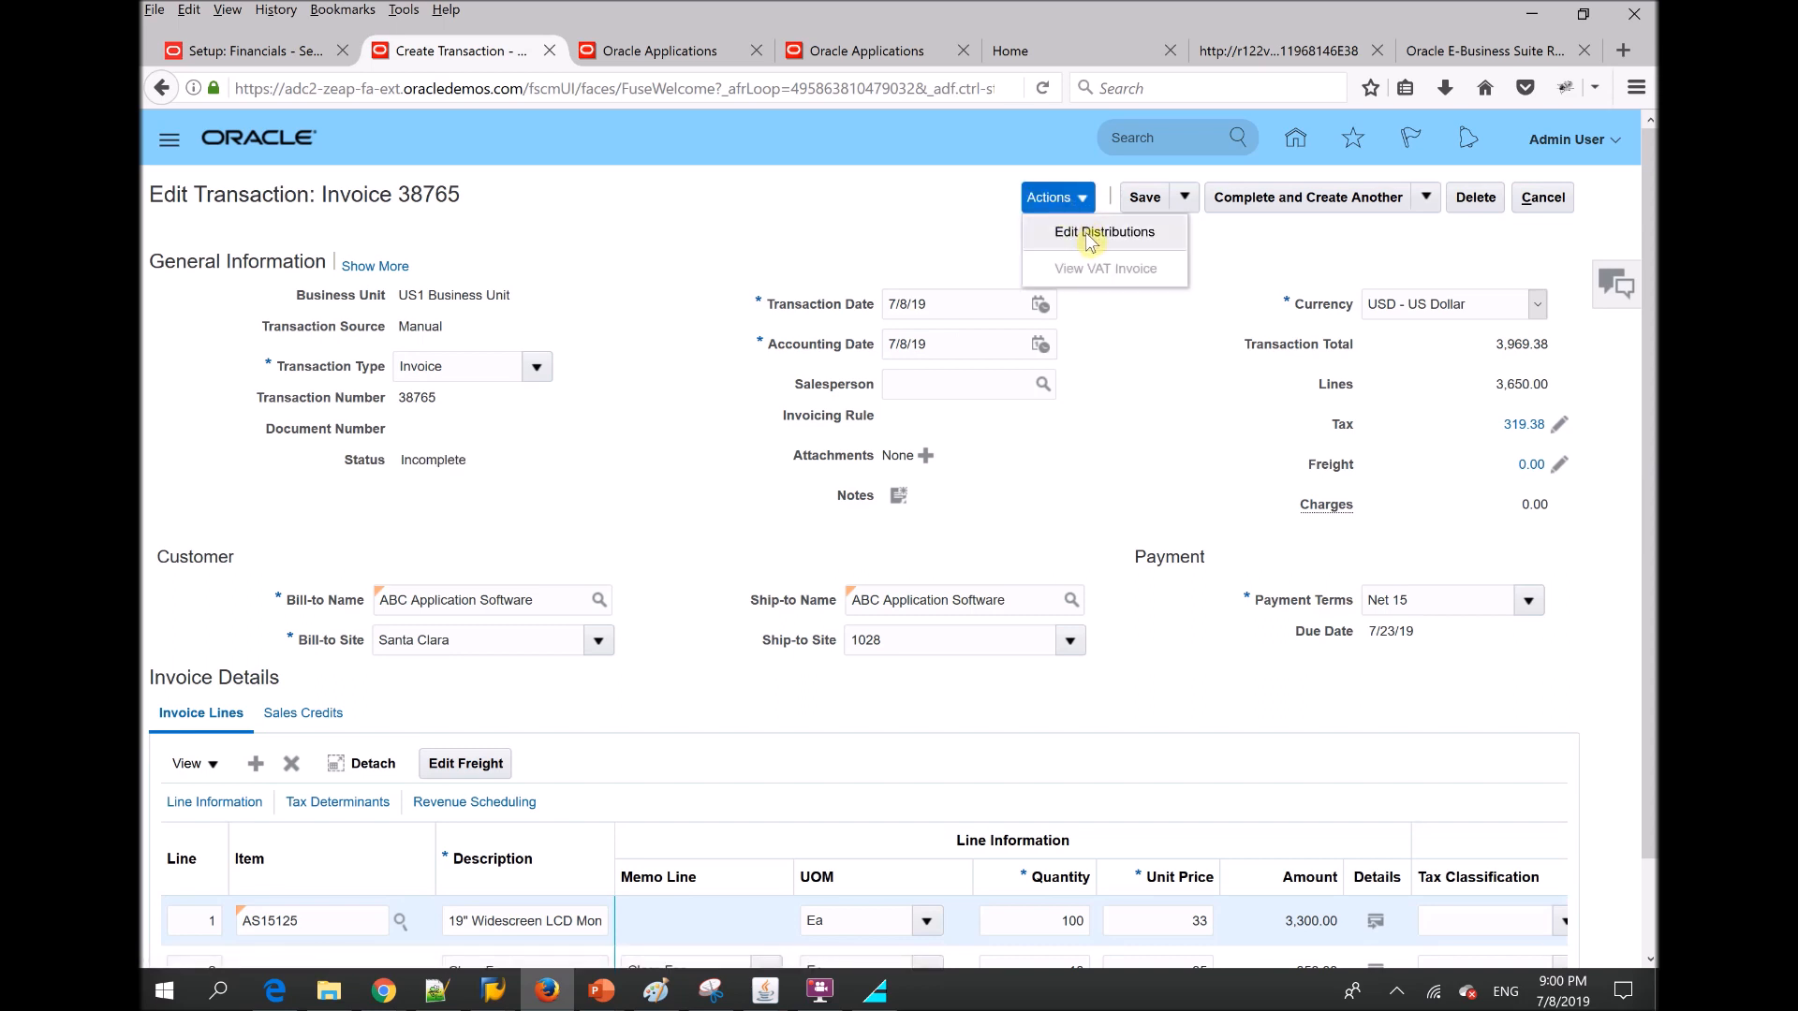
click(1129, 236)
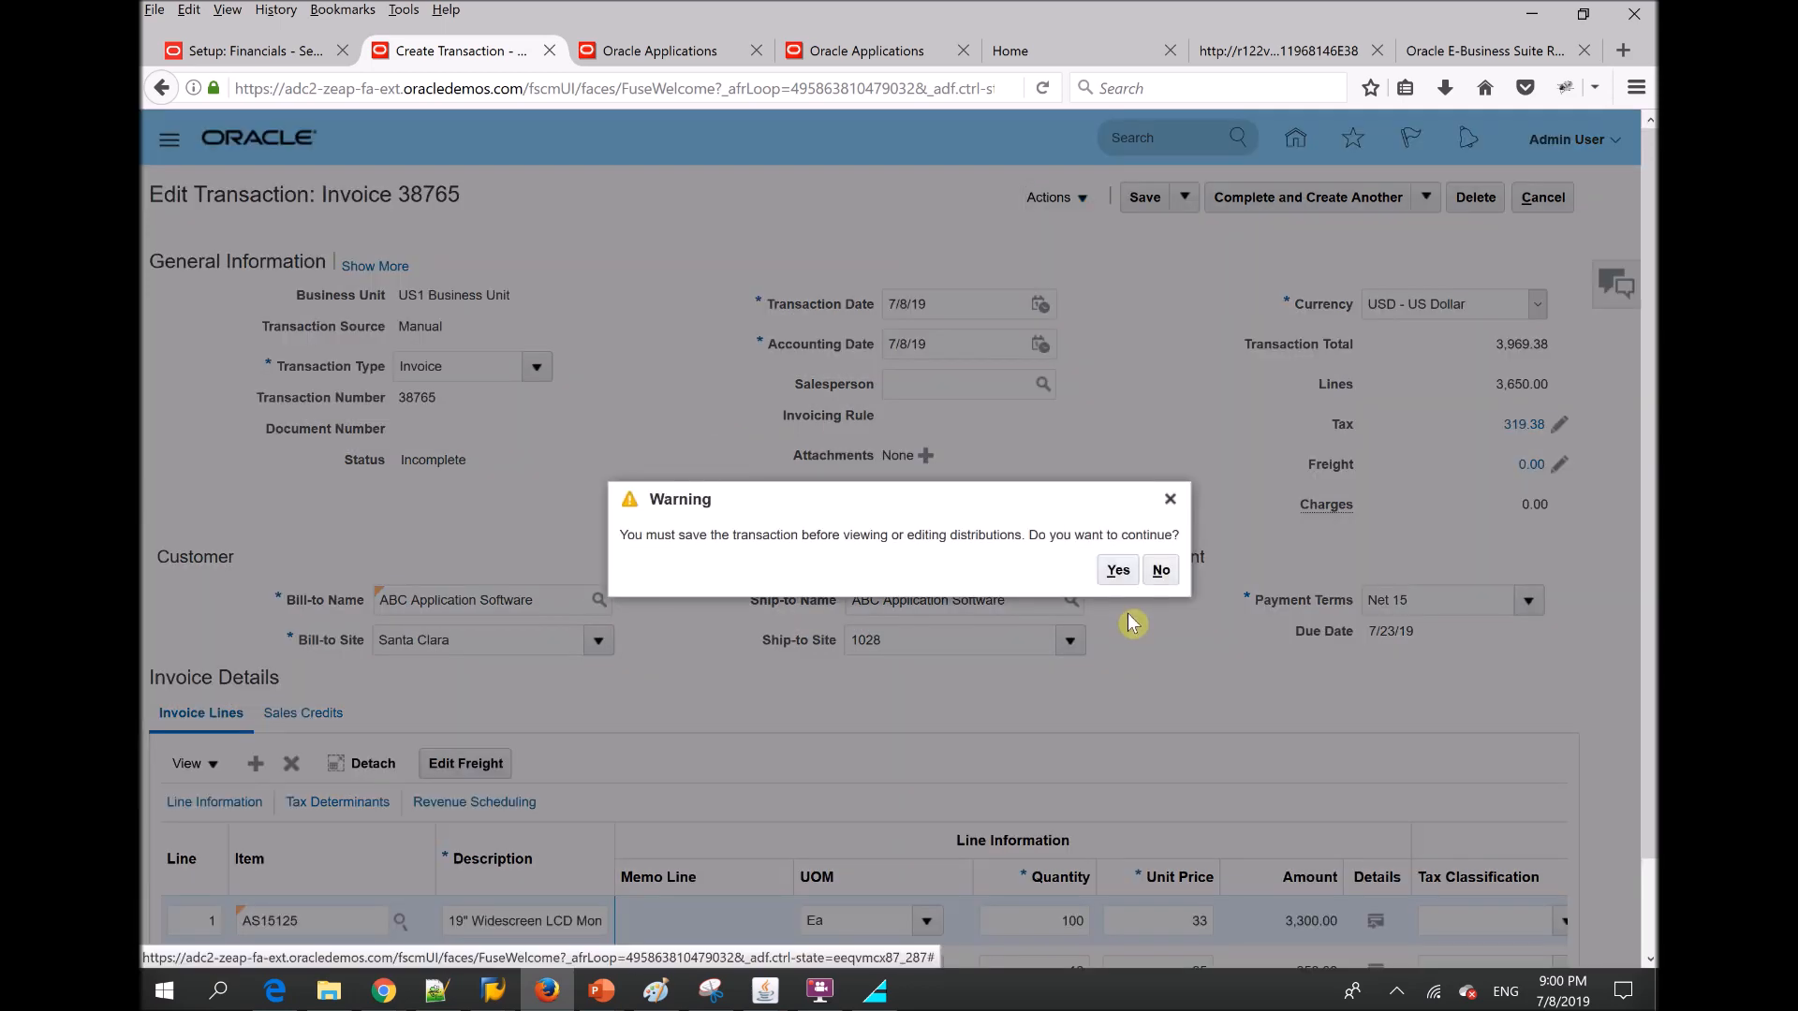
click(1170, 499)
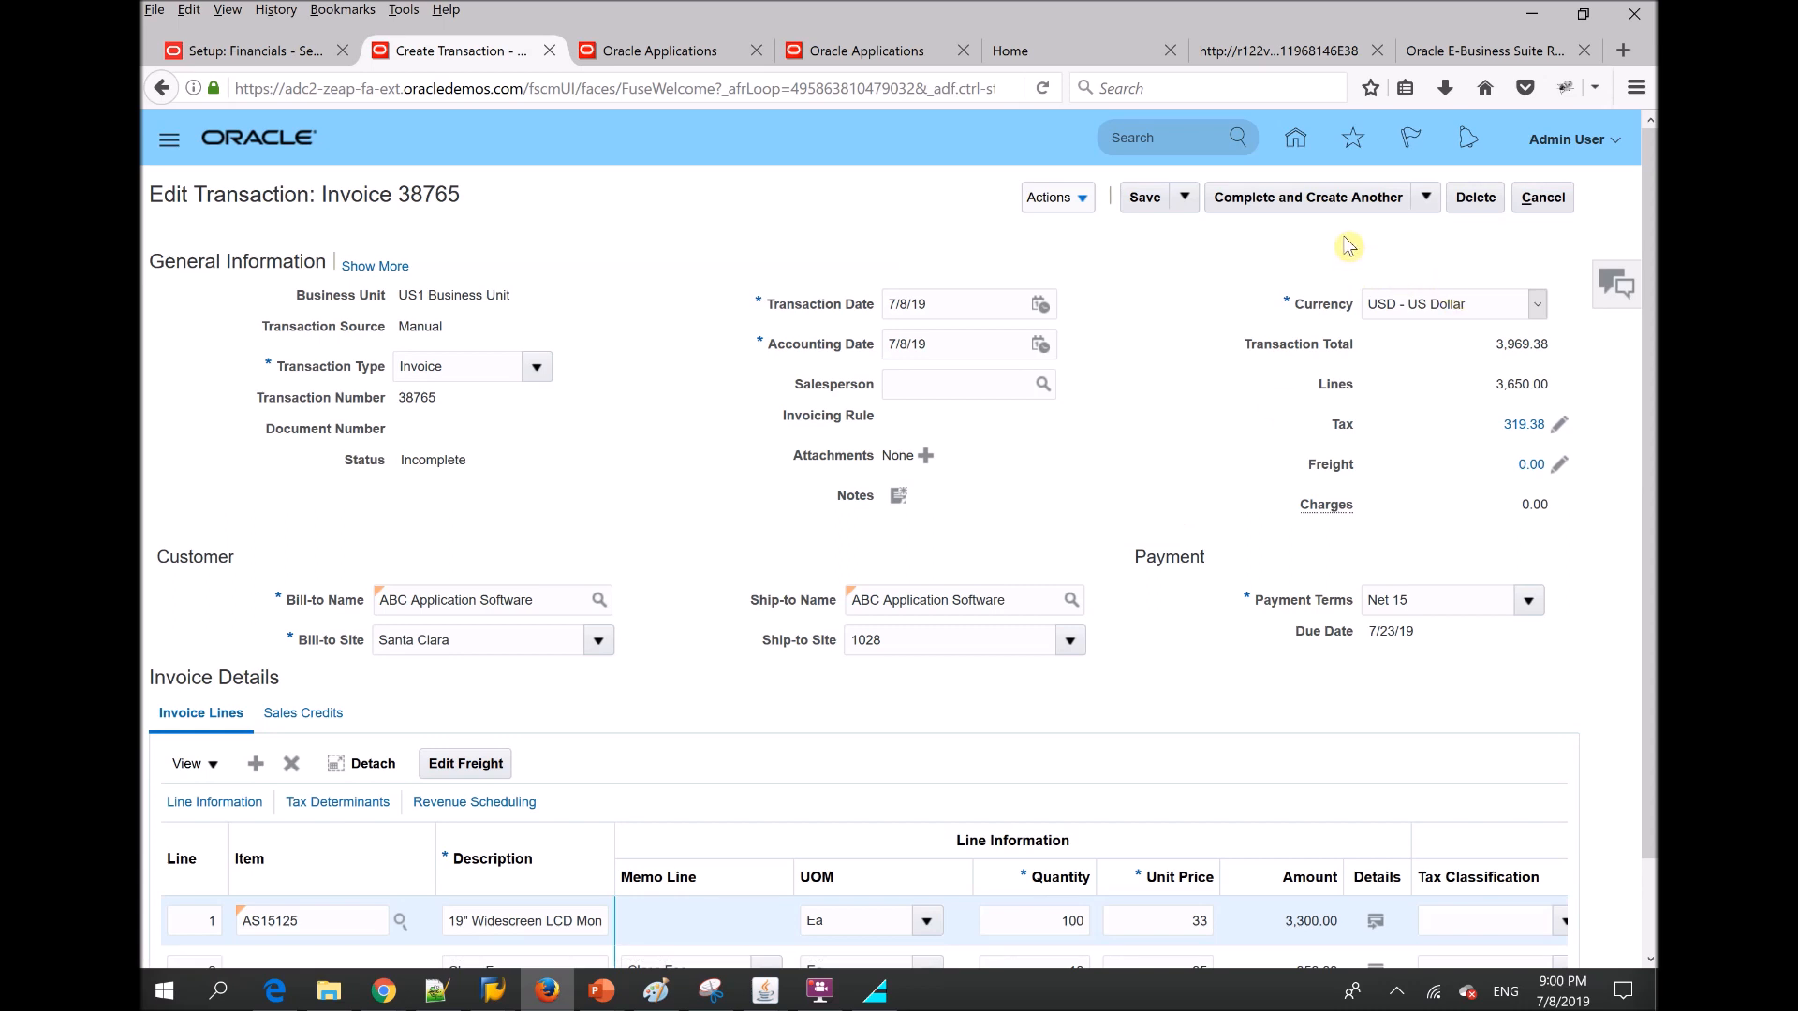
Complete the invoice with the Complete and Review option
click(1425, 204)
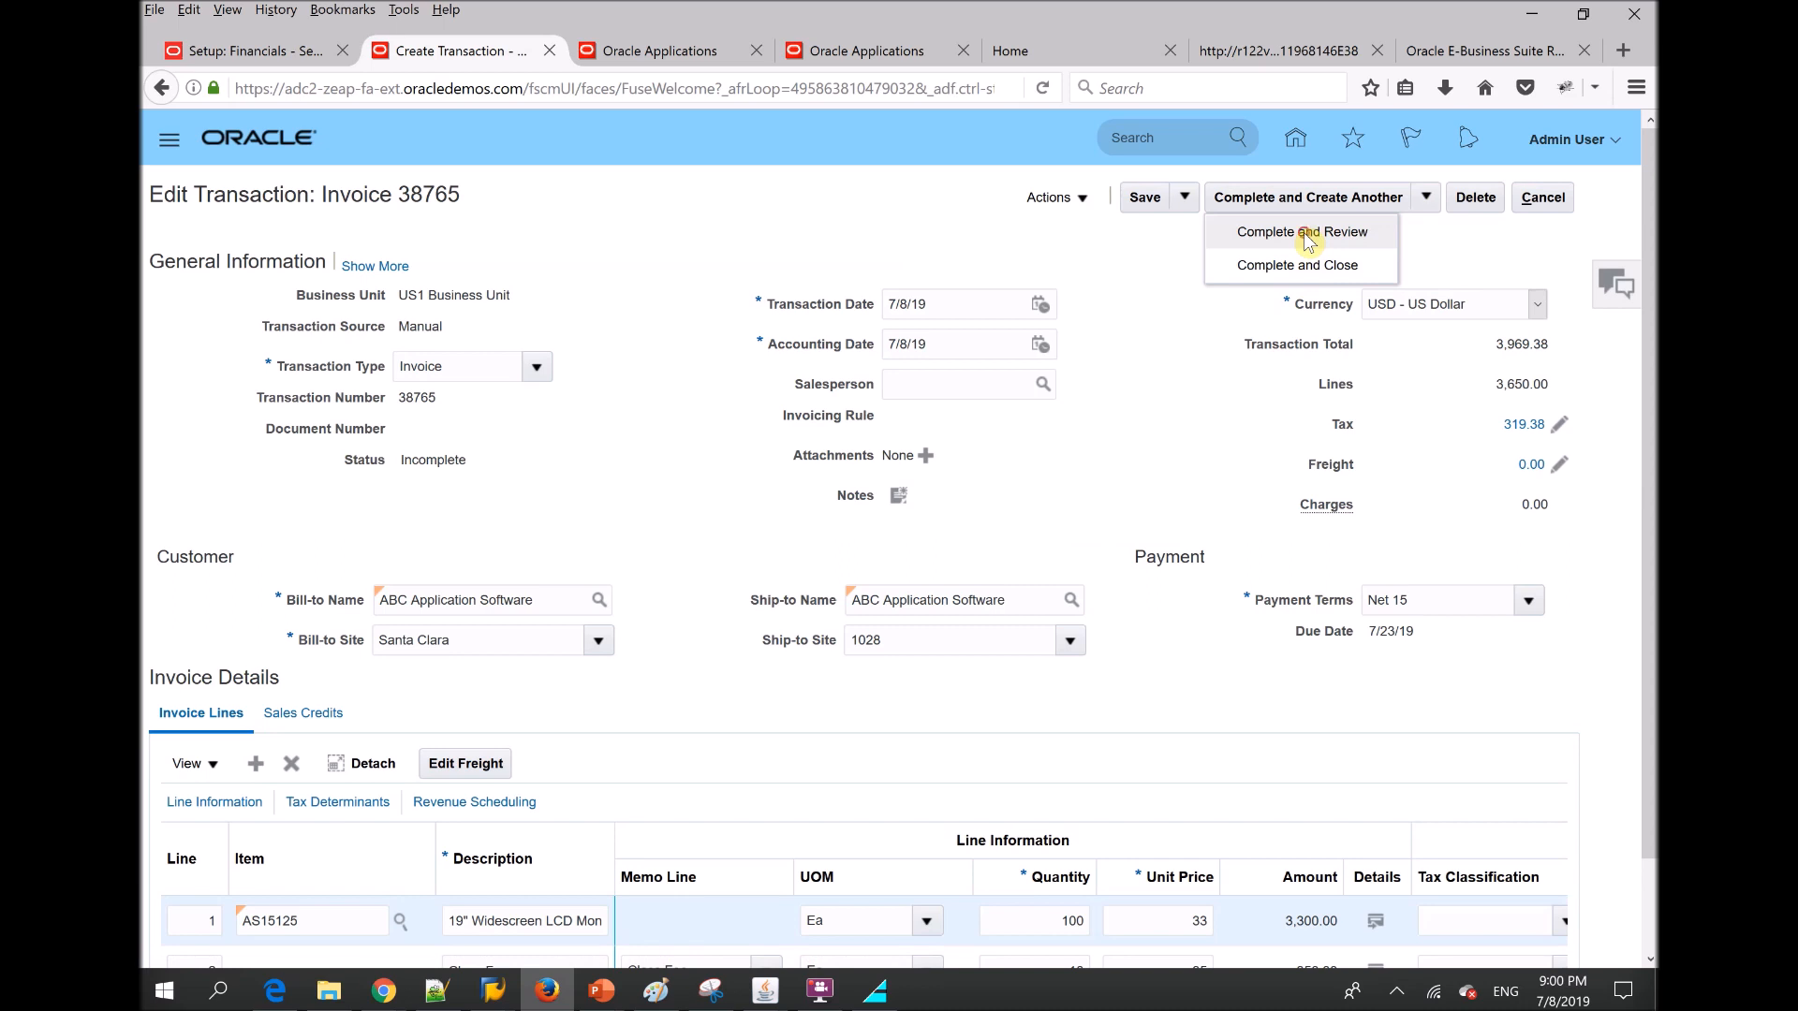
click(1308, 241)
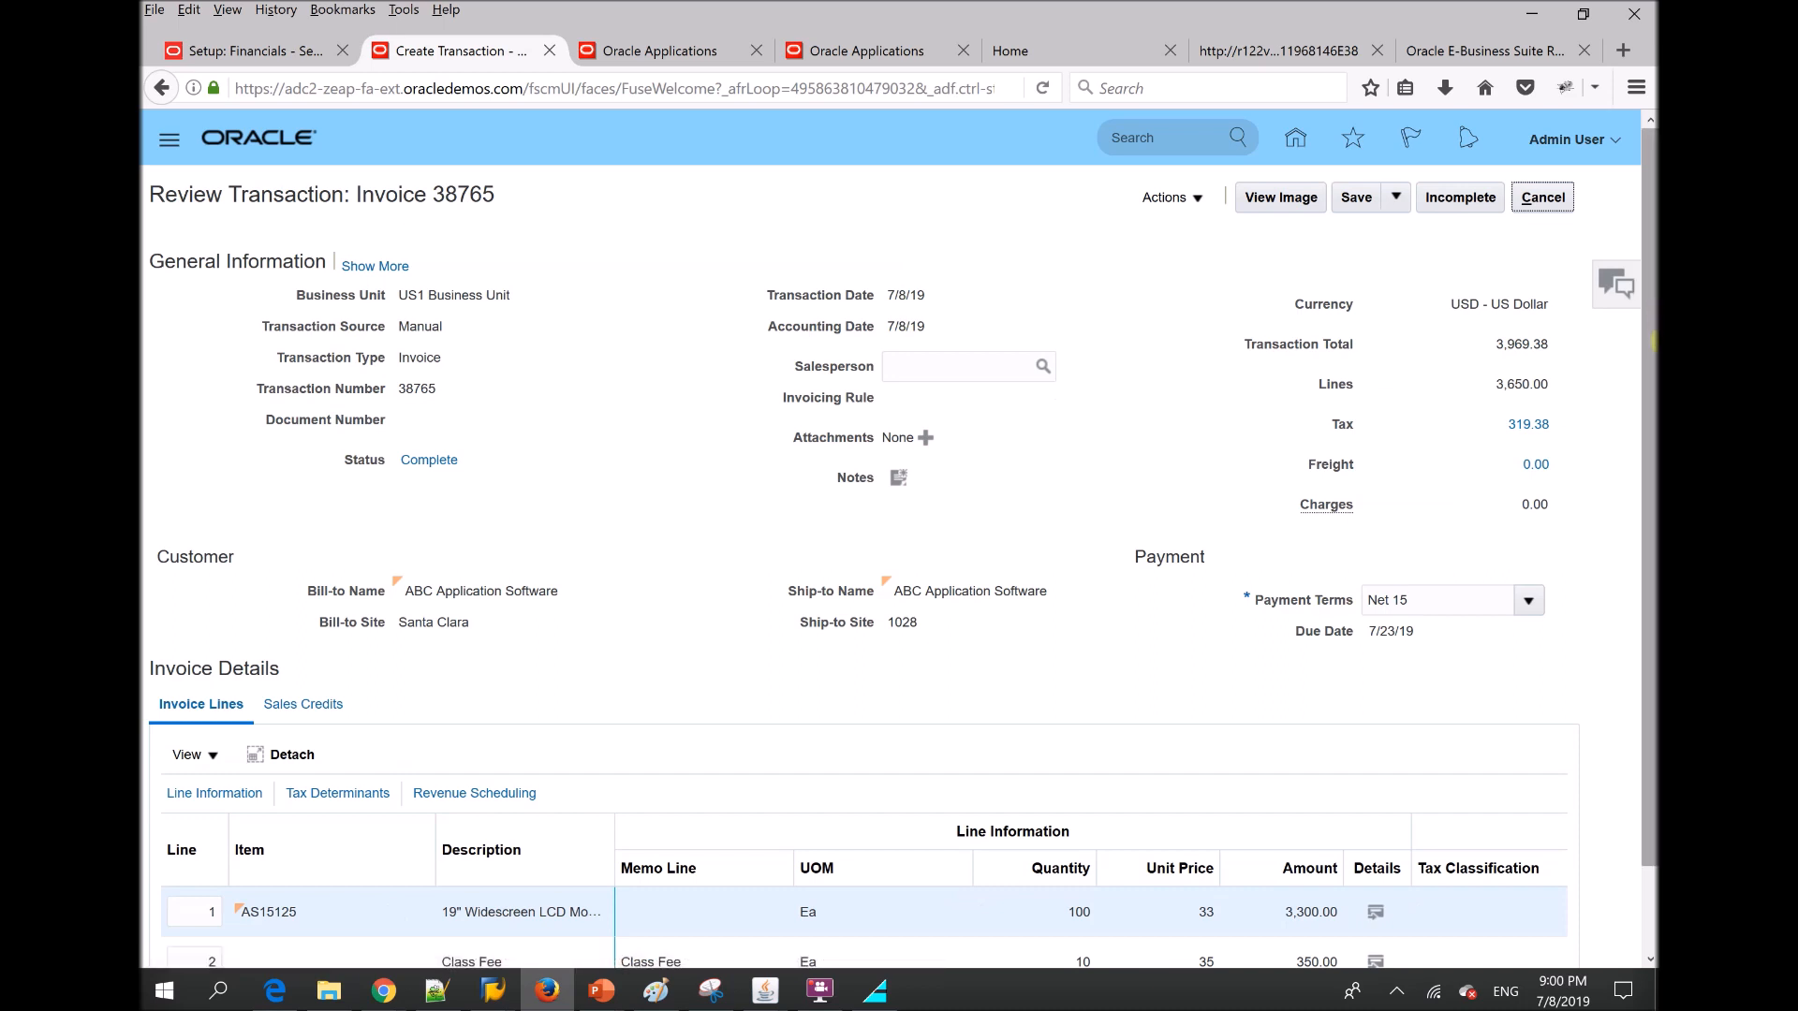
Examine the completed invoice's detail tax lines and return to the invoice totals
click(1527, 429)
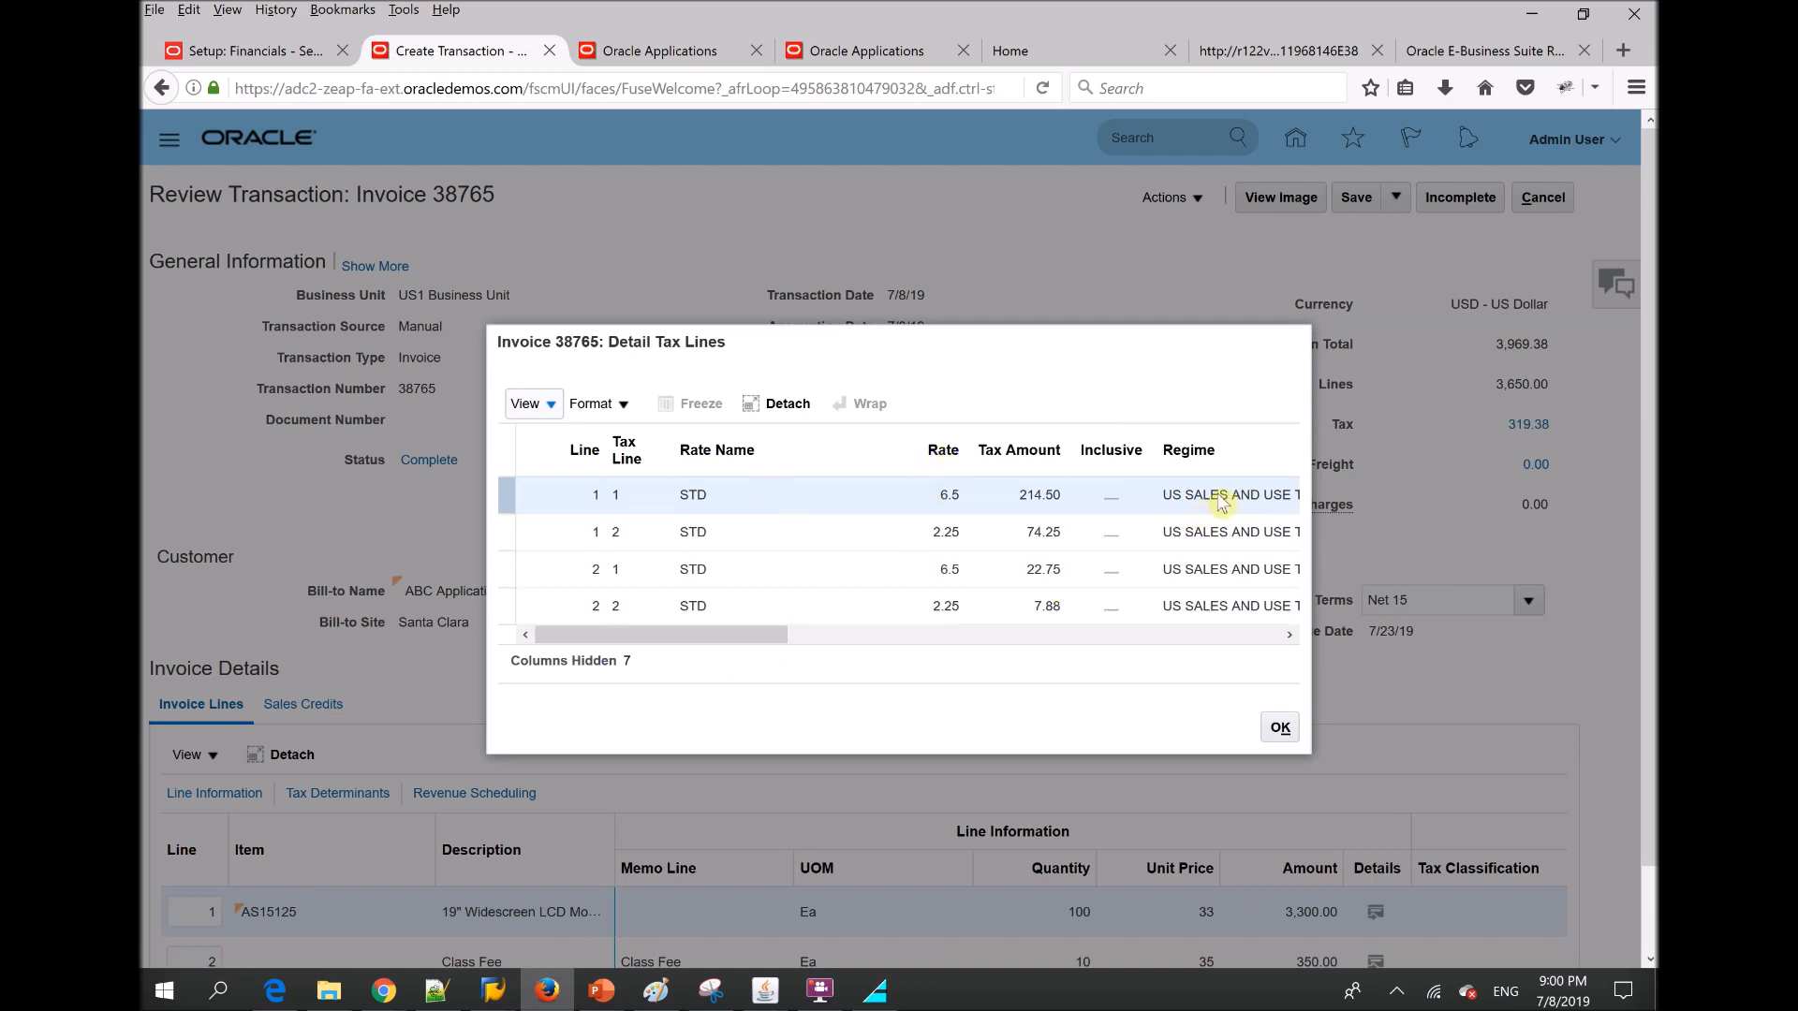
click(1279, 729)
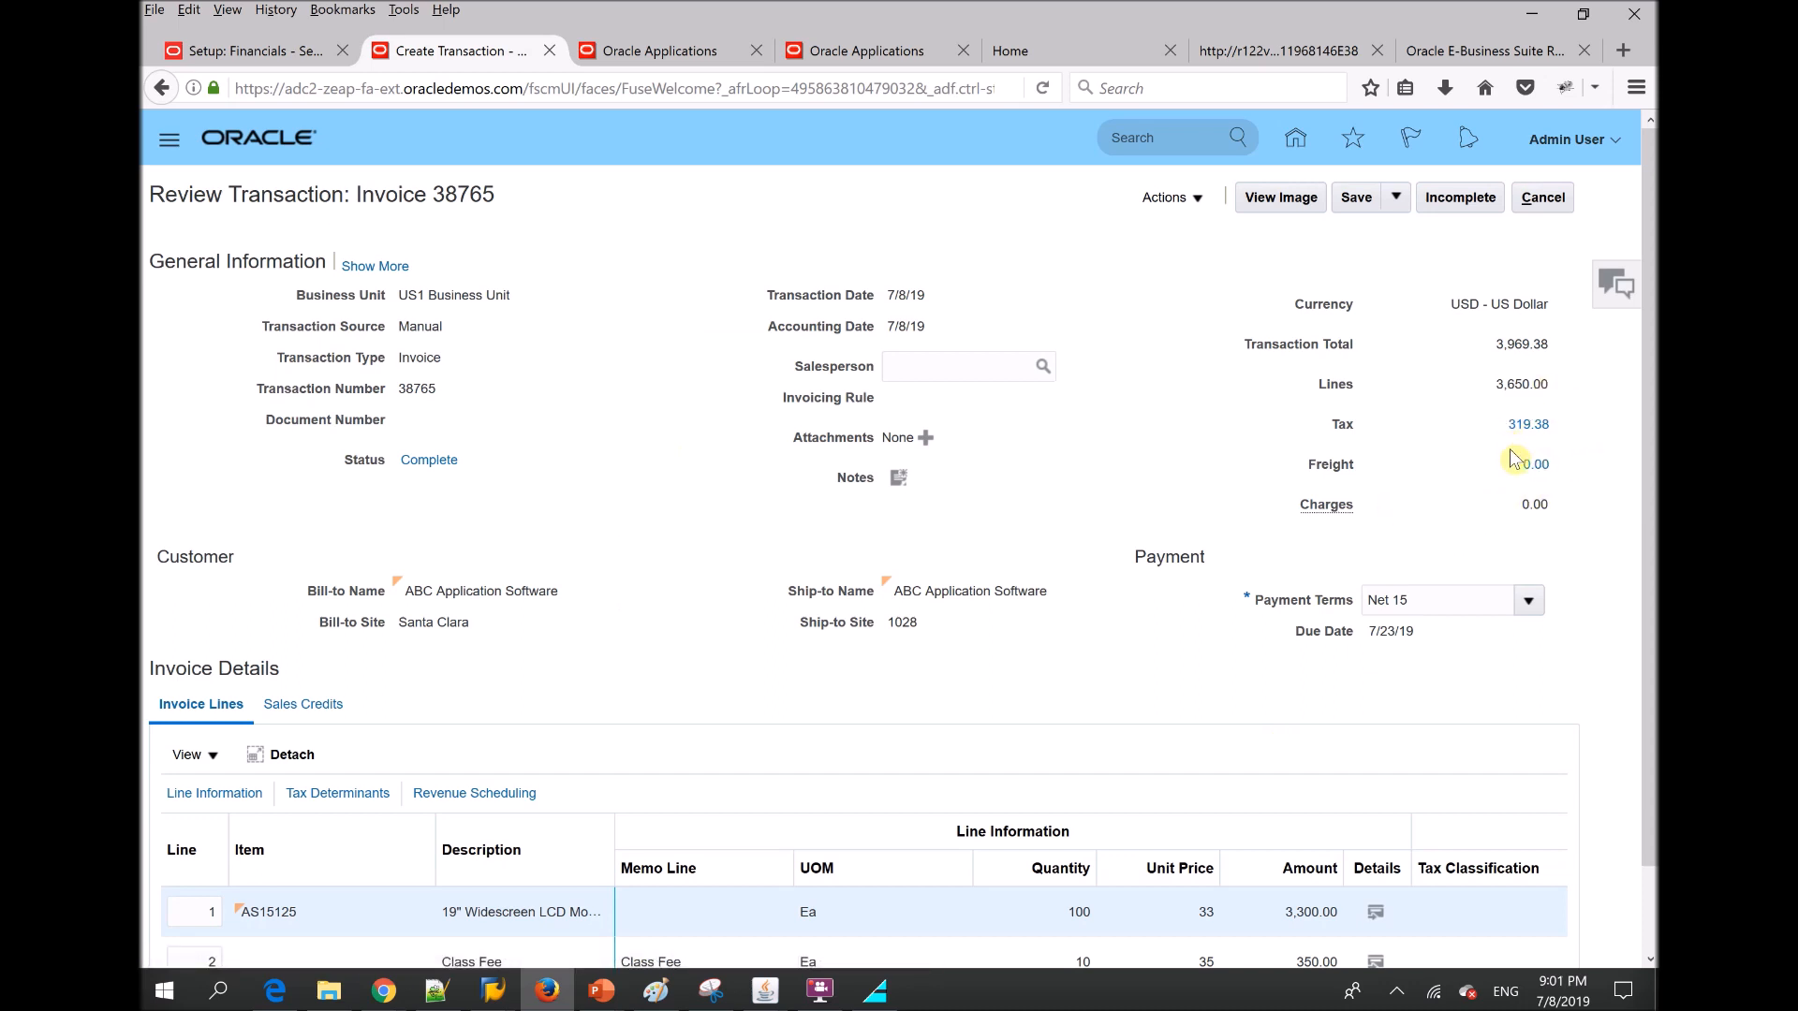
click(1503, 386)
Open the completed invoice's accounting distributions and examine the receivable, revenue and tax accounts
click(1178, 204)
click(1176, 204)
click(1176, 204)
click(1202, 375)
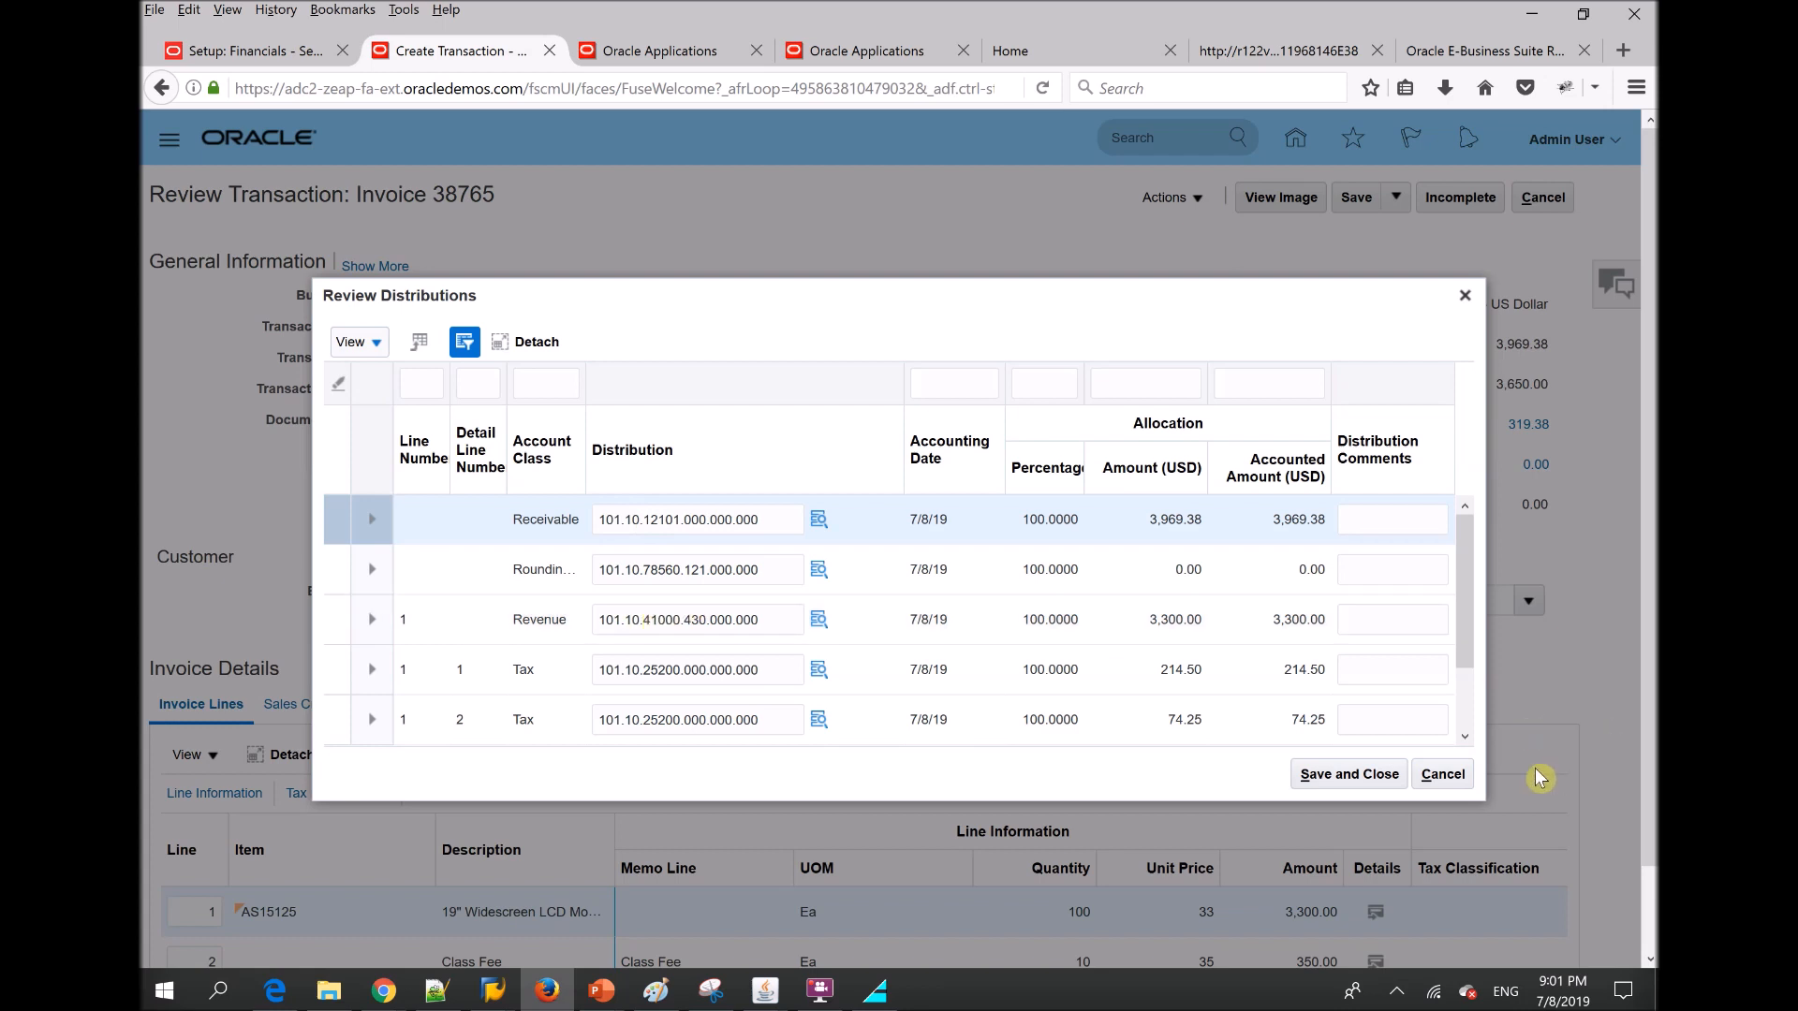
Close the distributions, then account the invoice in draft and review its draft accounting lines
click(1456, 787)
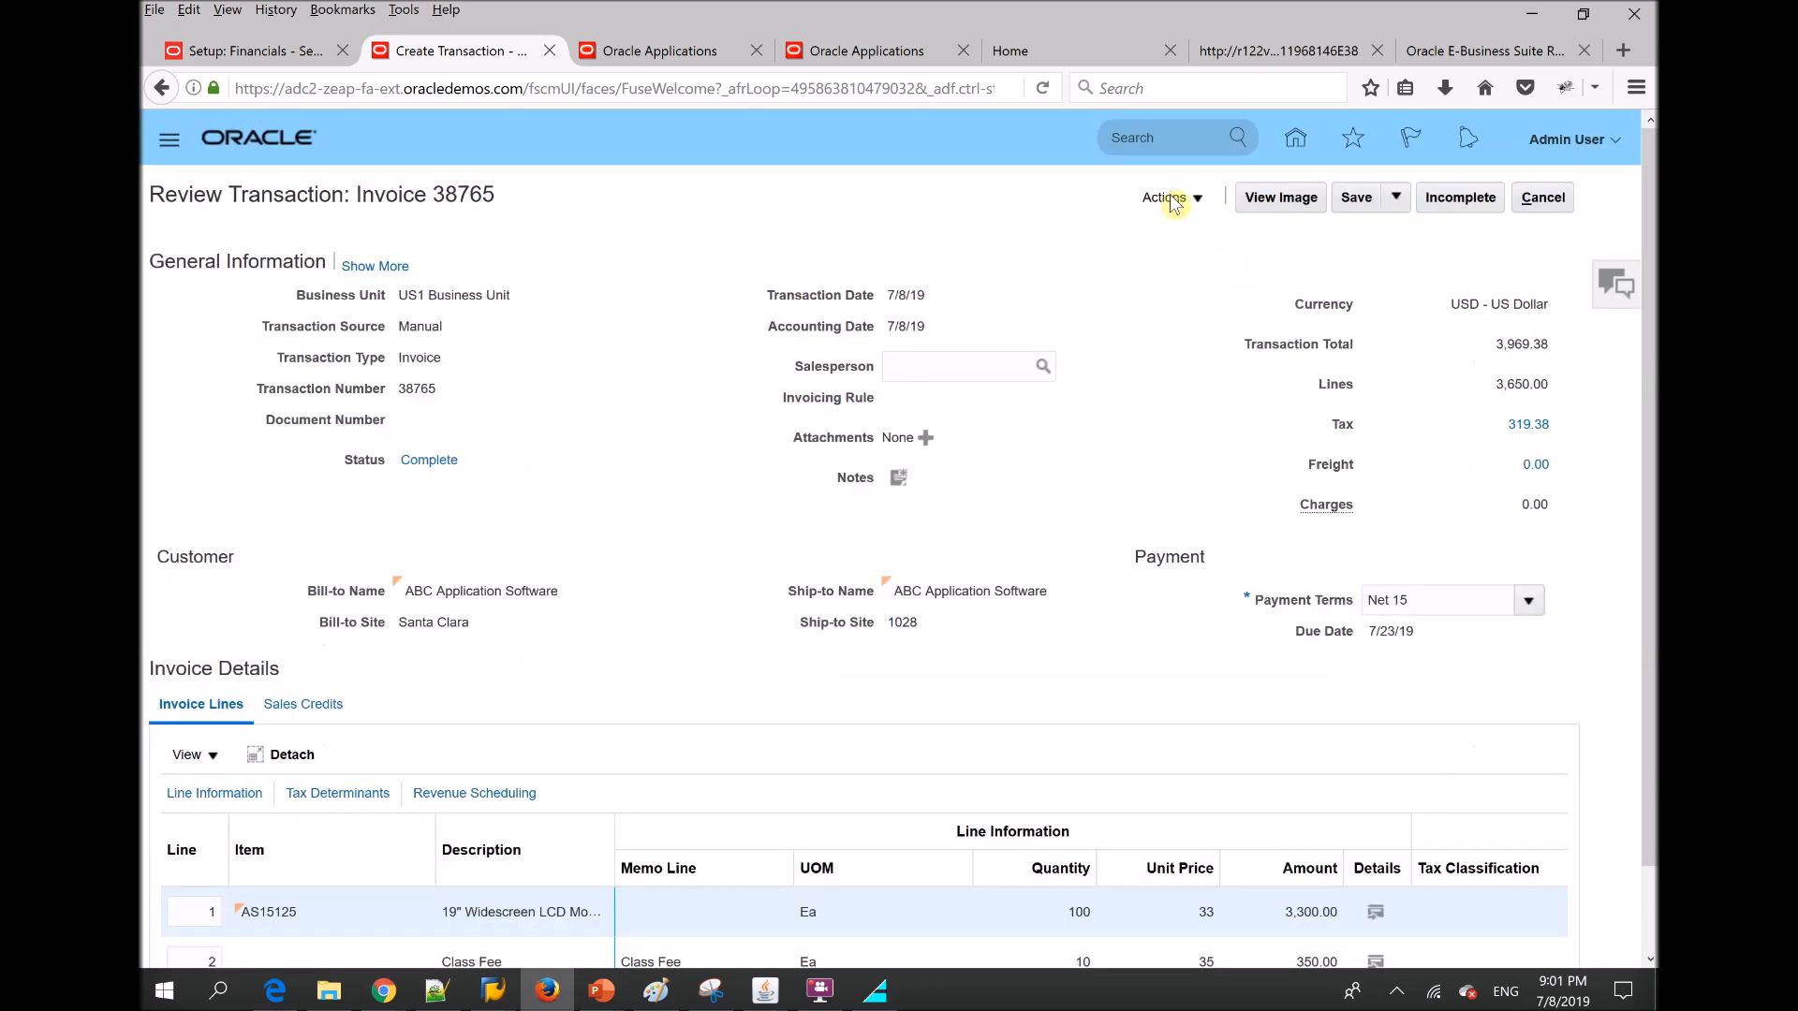
click(1170, 199)
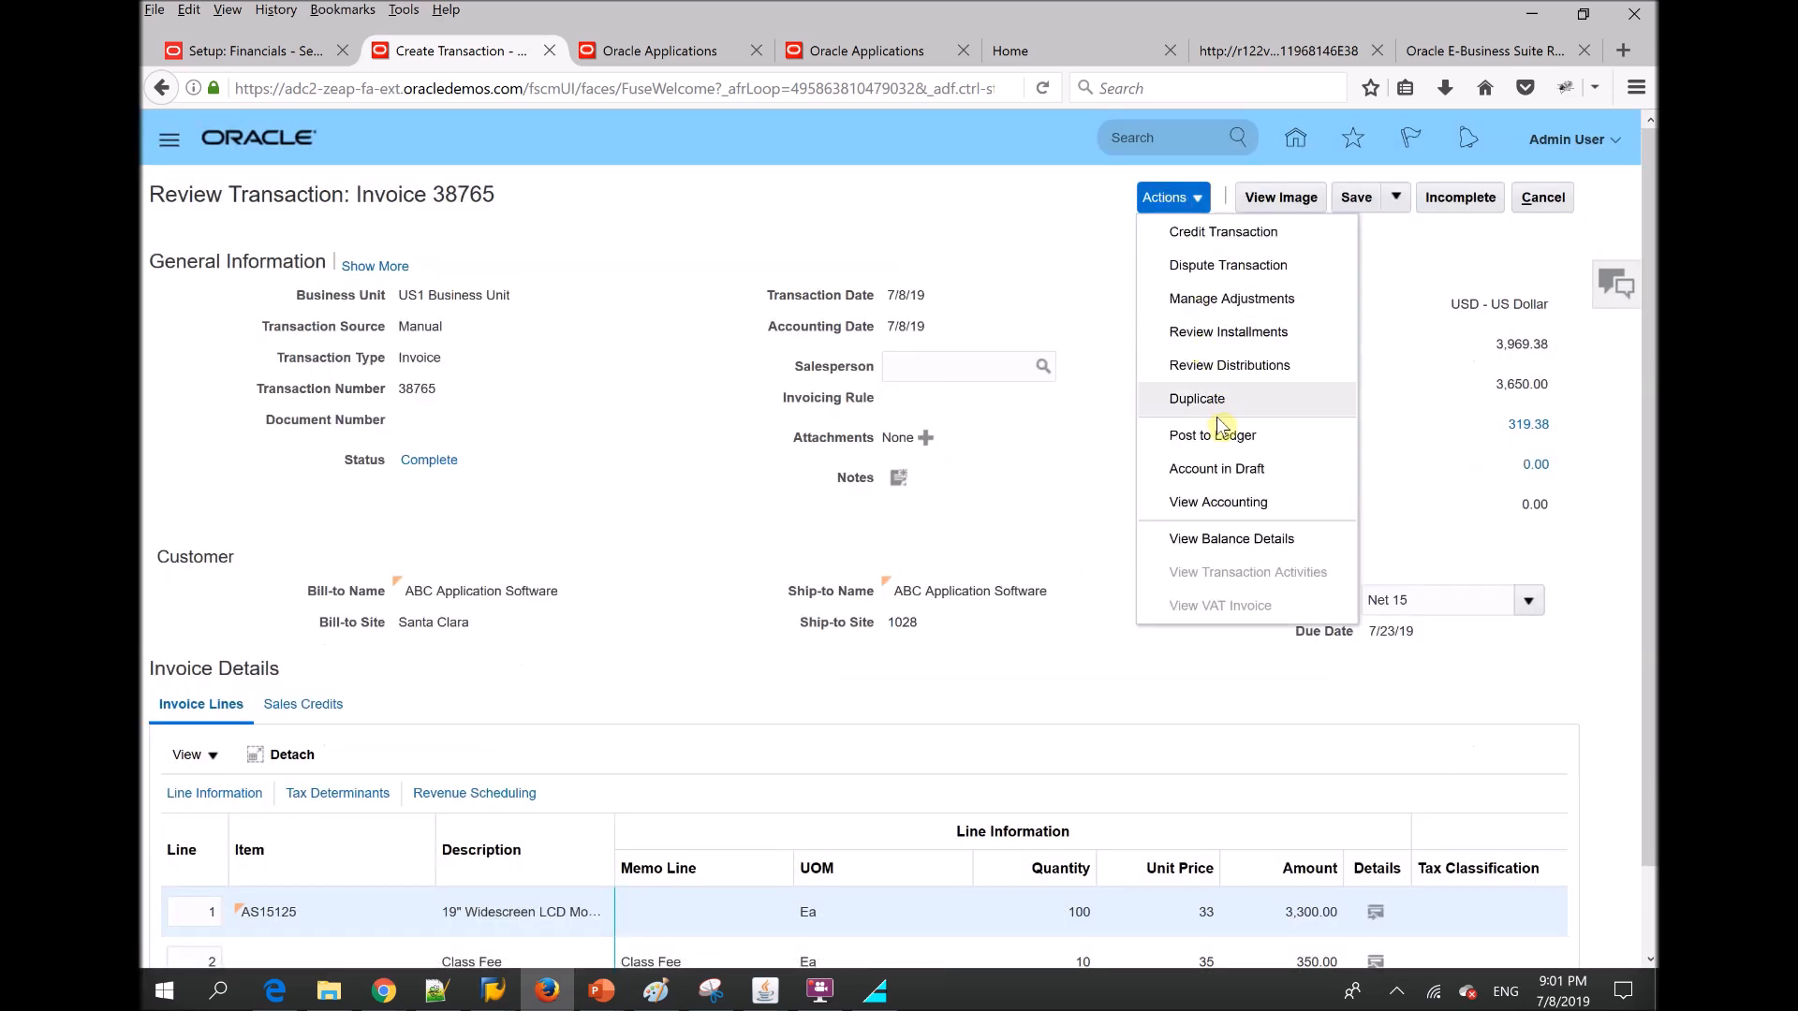
click(1217, 474)
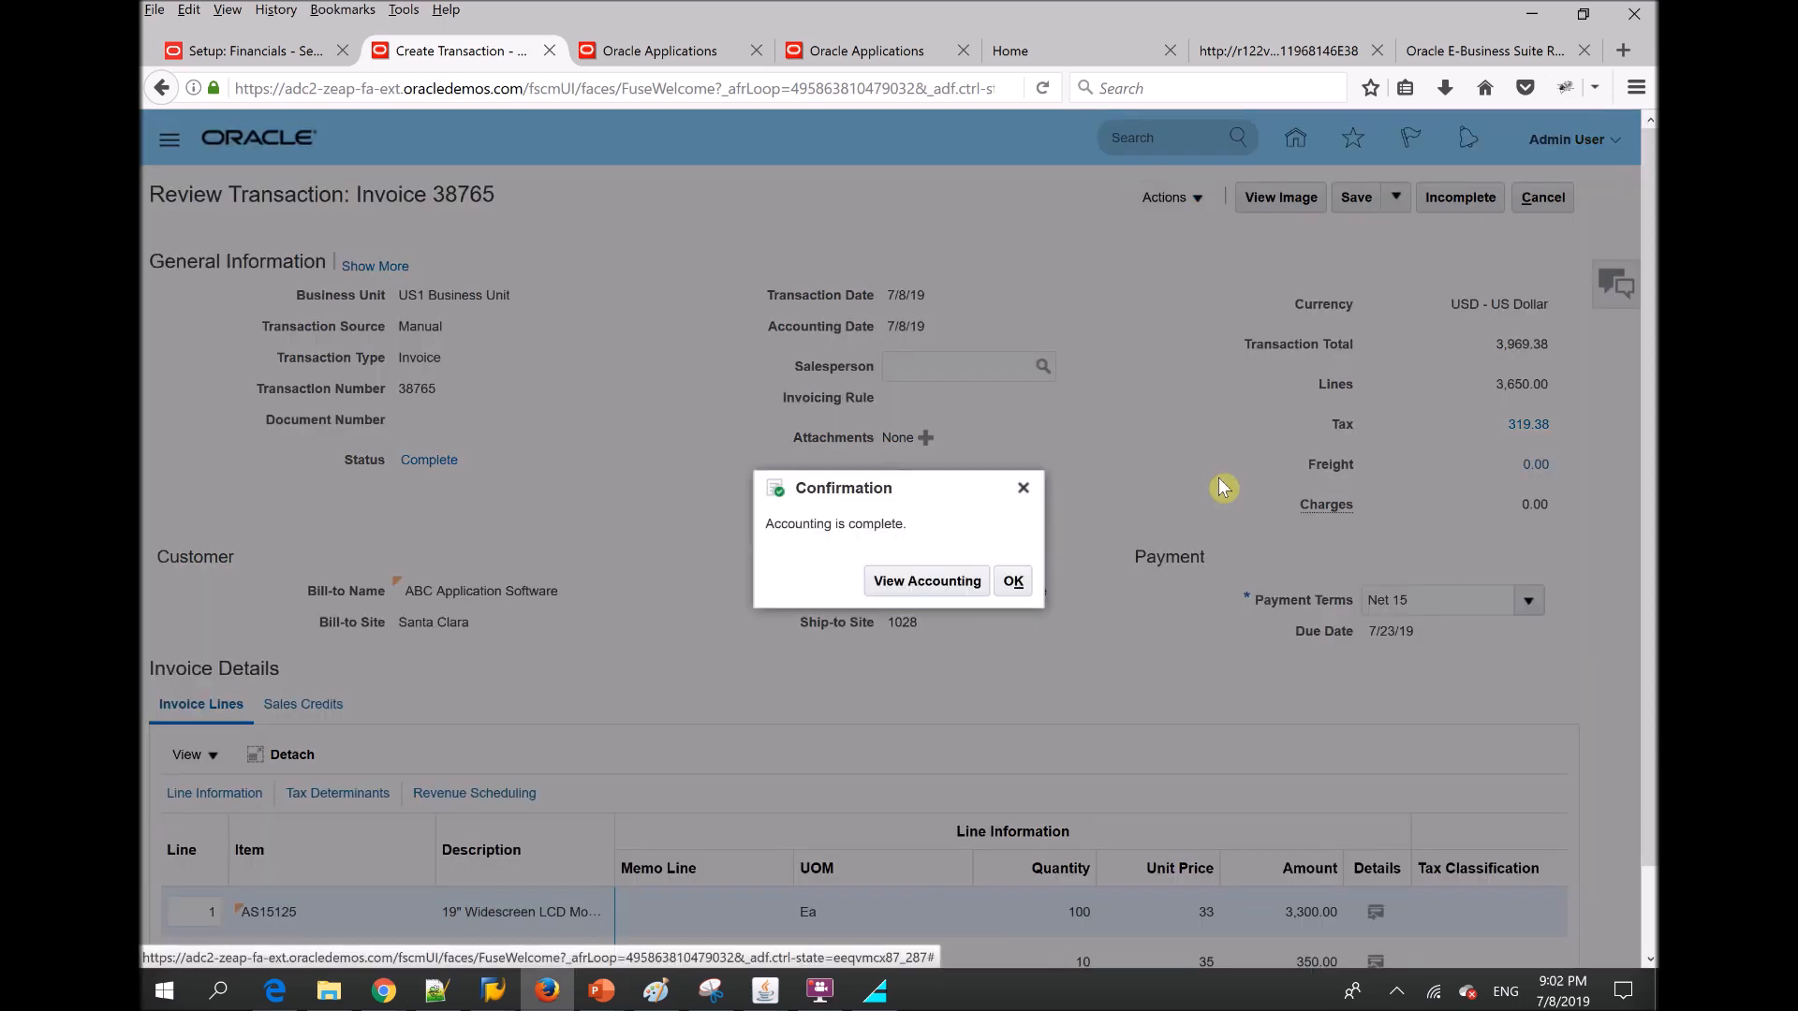
click(914, 584)
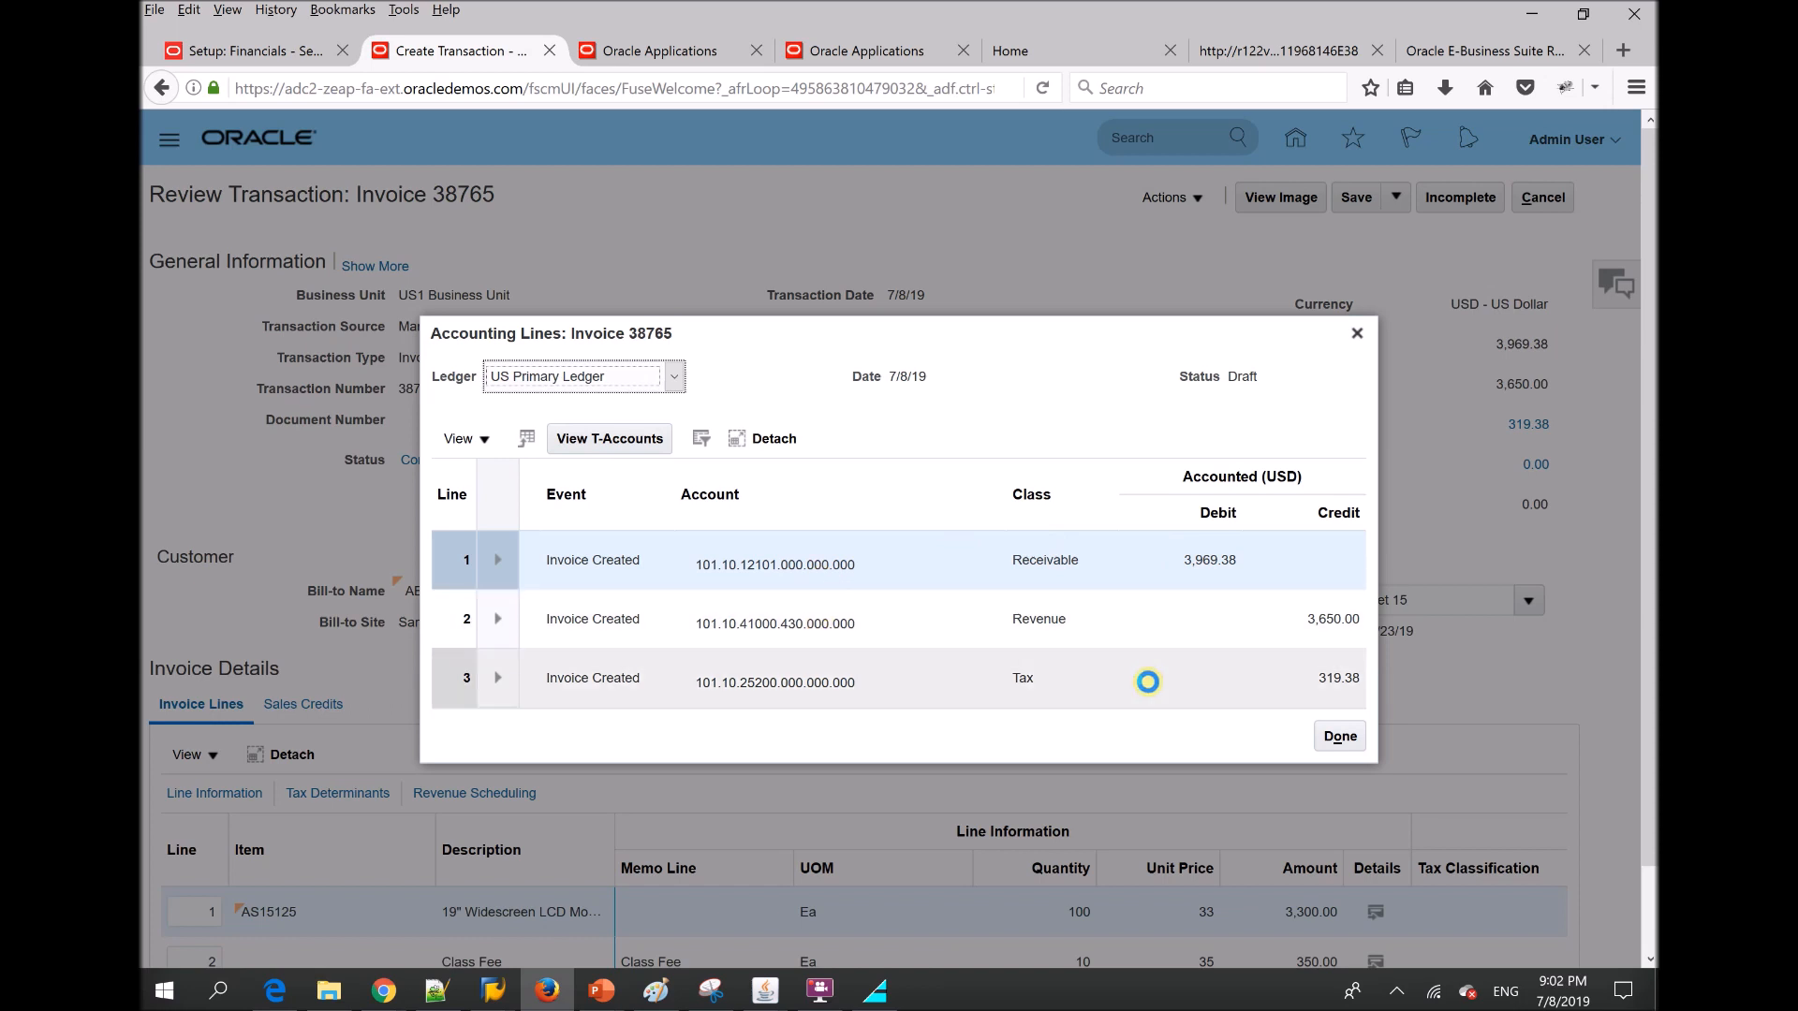
click(1329, 742)
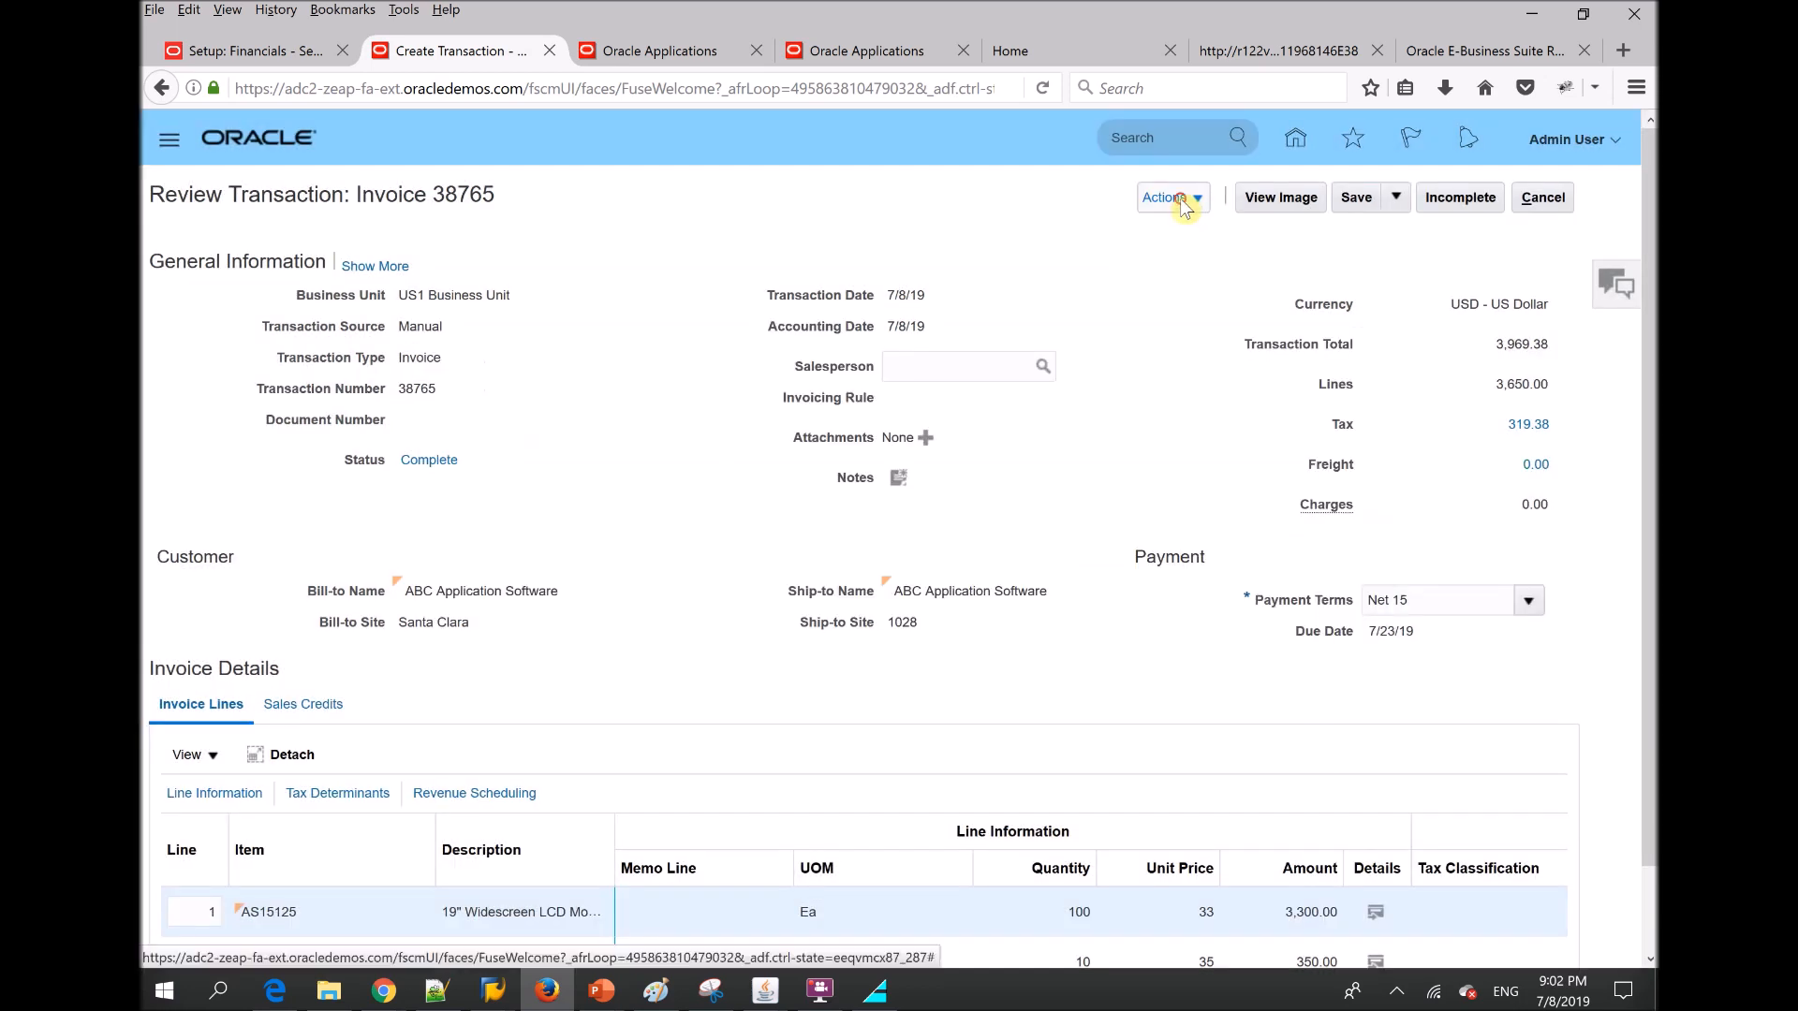
Post the invoice to the ledger and view its final accounting lines in the US Primary Ledger
click(1184, 201)
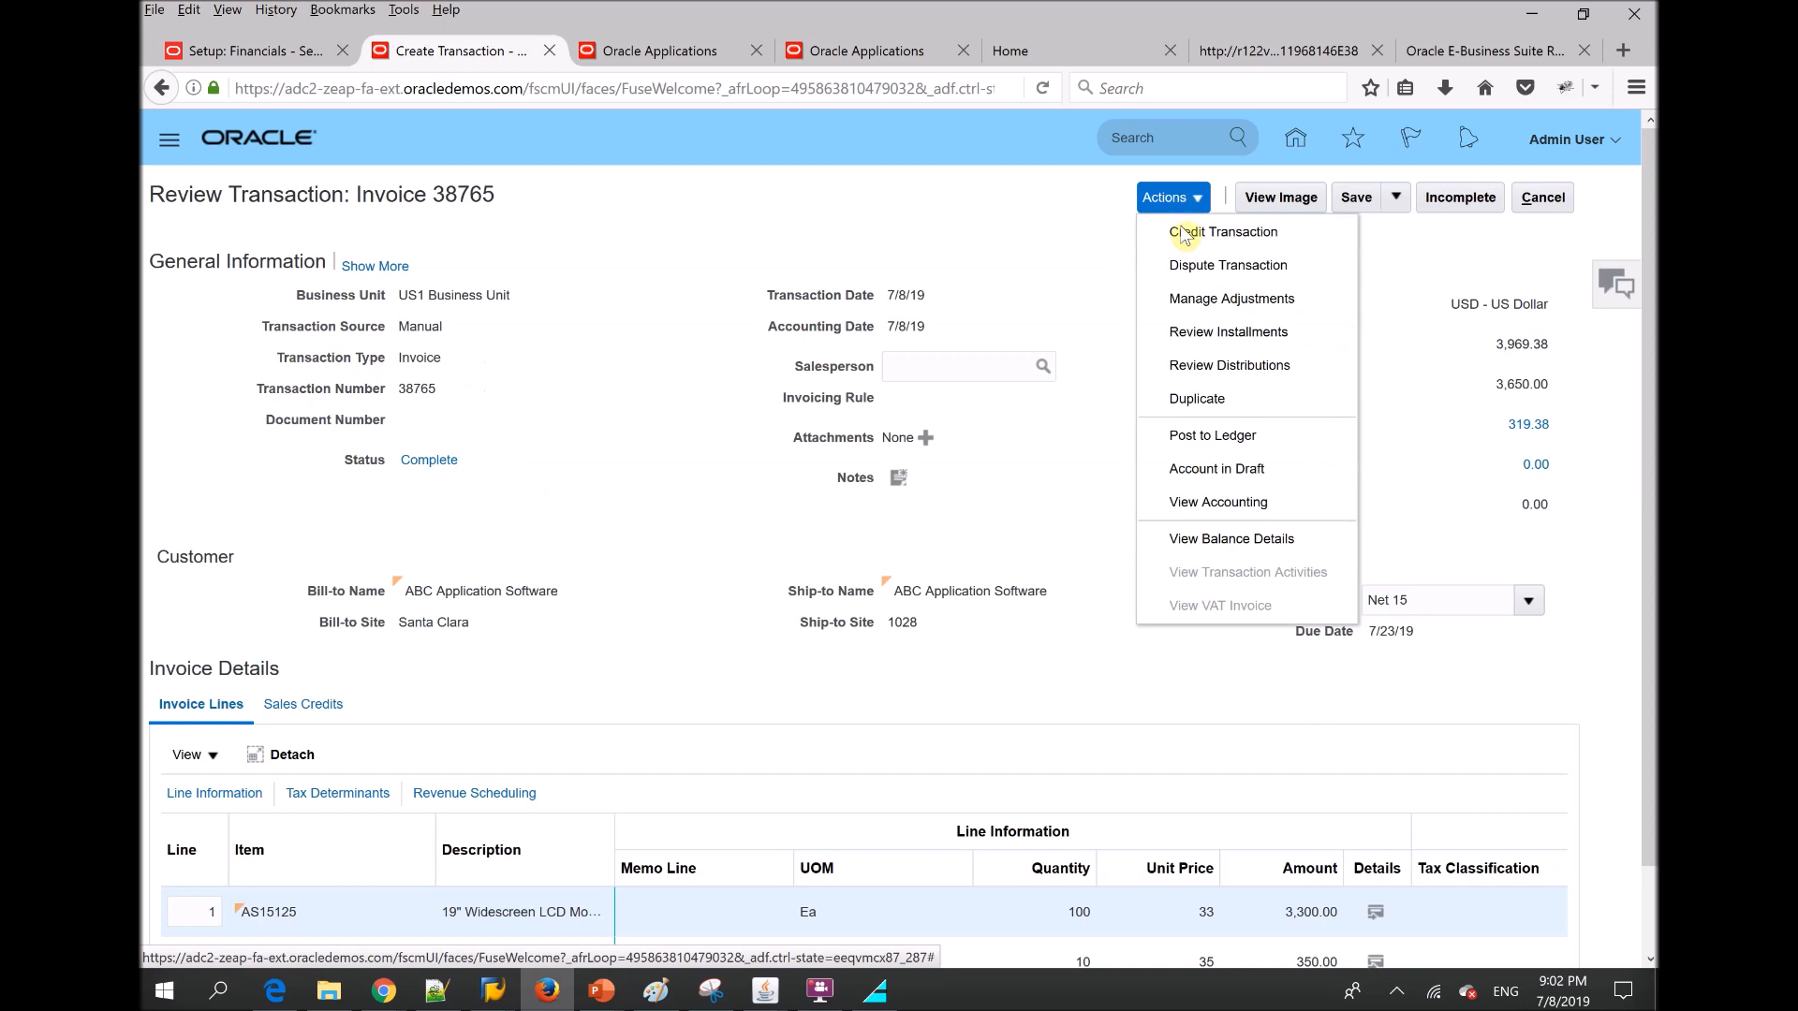
click(1217, 437)
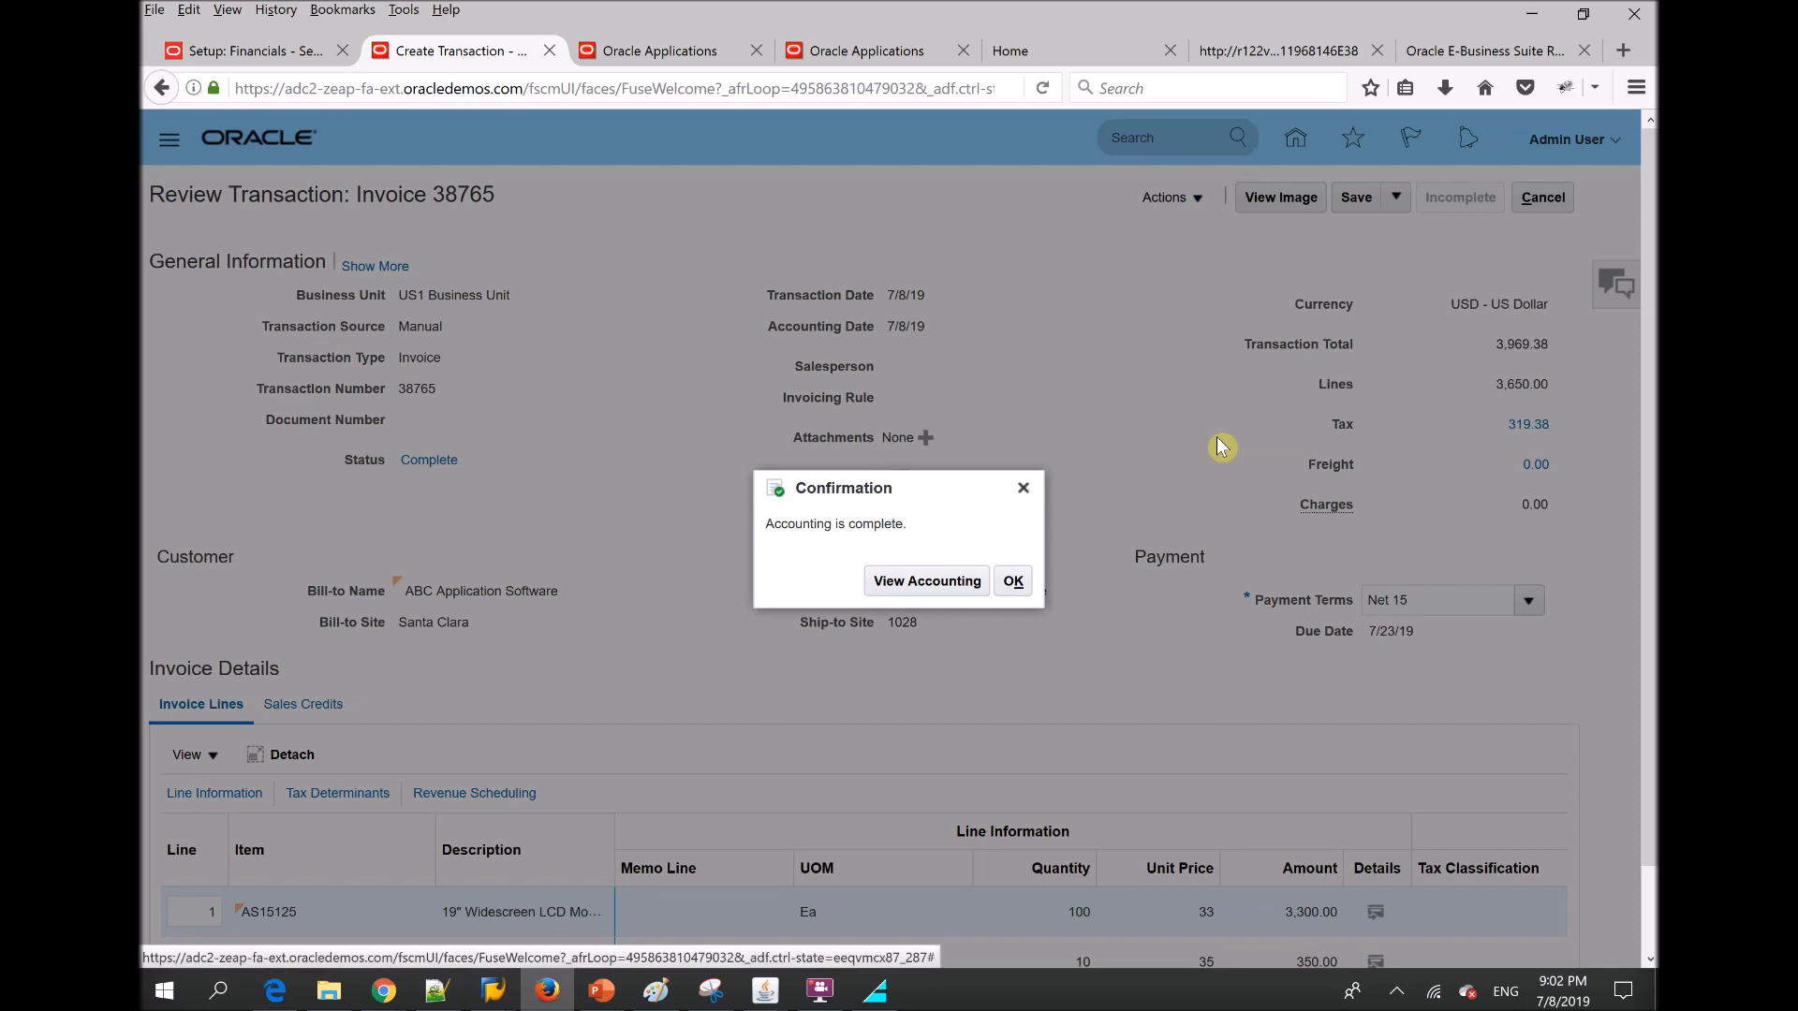
click(913, 590)
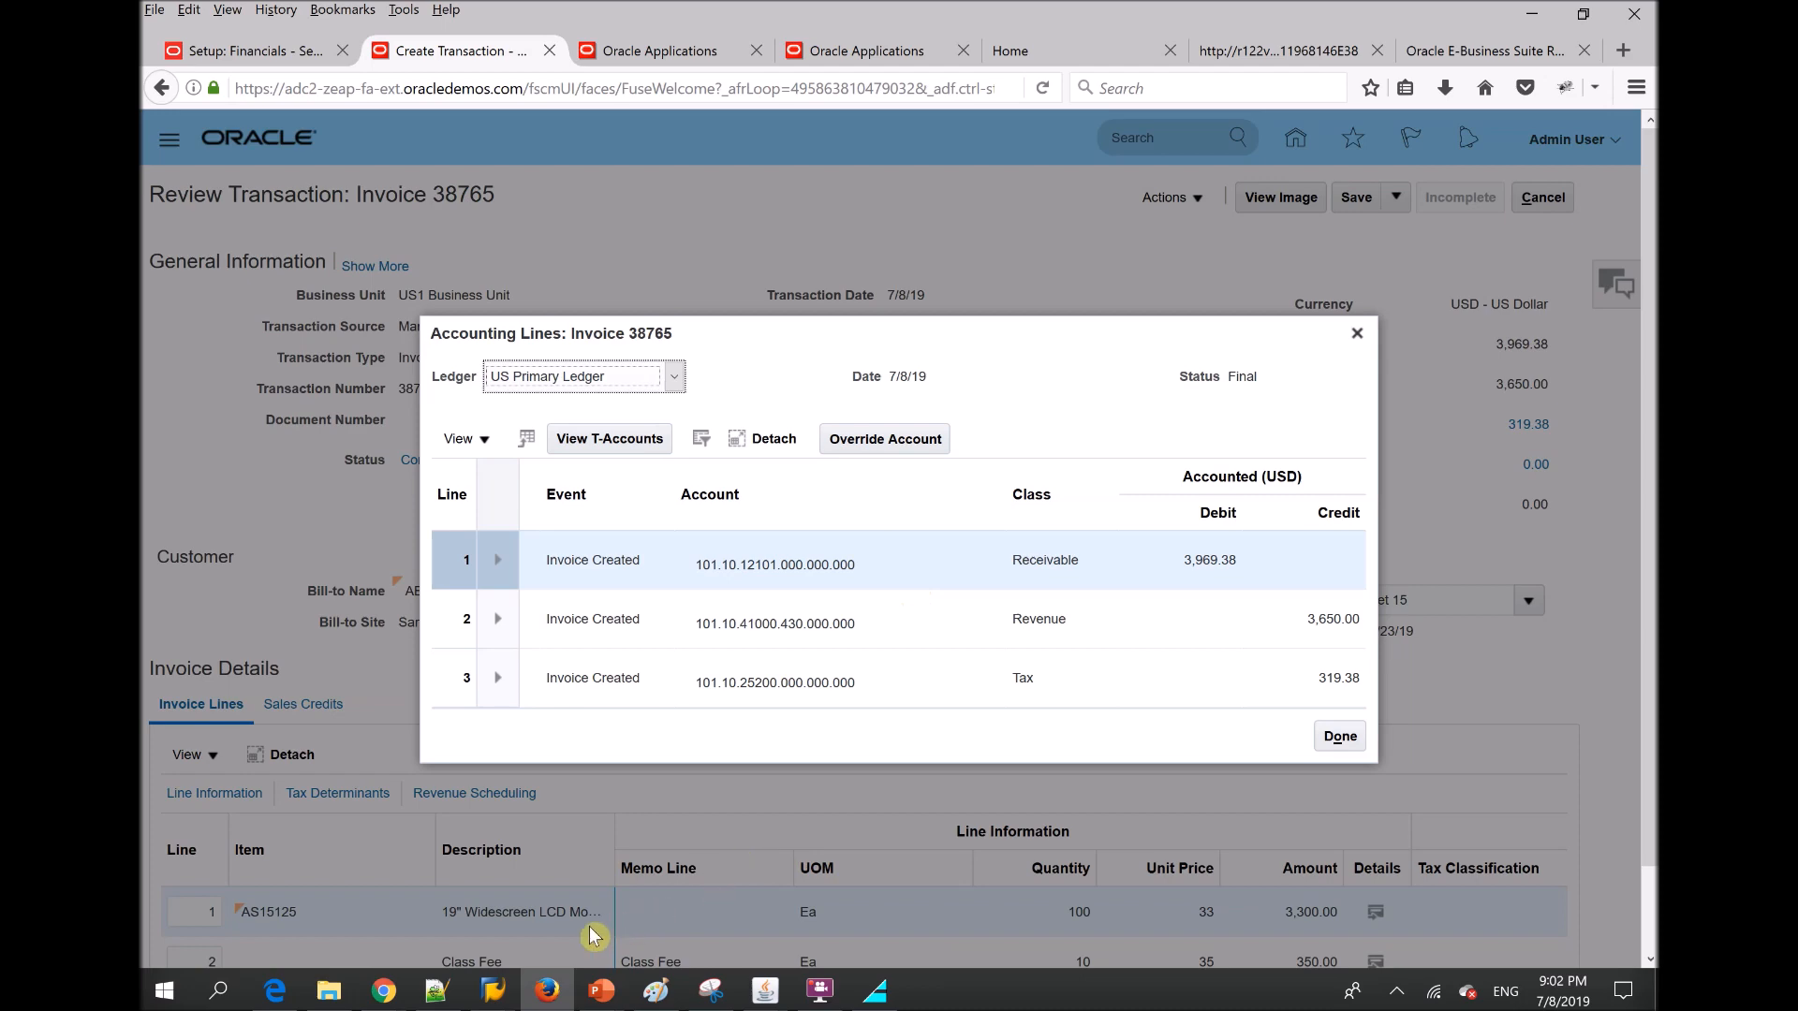
Switch to SAP to examine the G/L account line items on the customer invoice entry, then return to Oracle Fusion
click(496, 993)
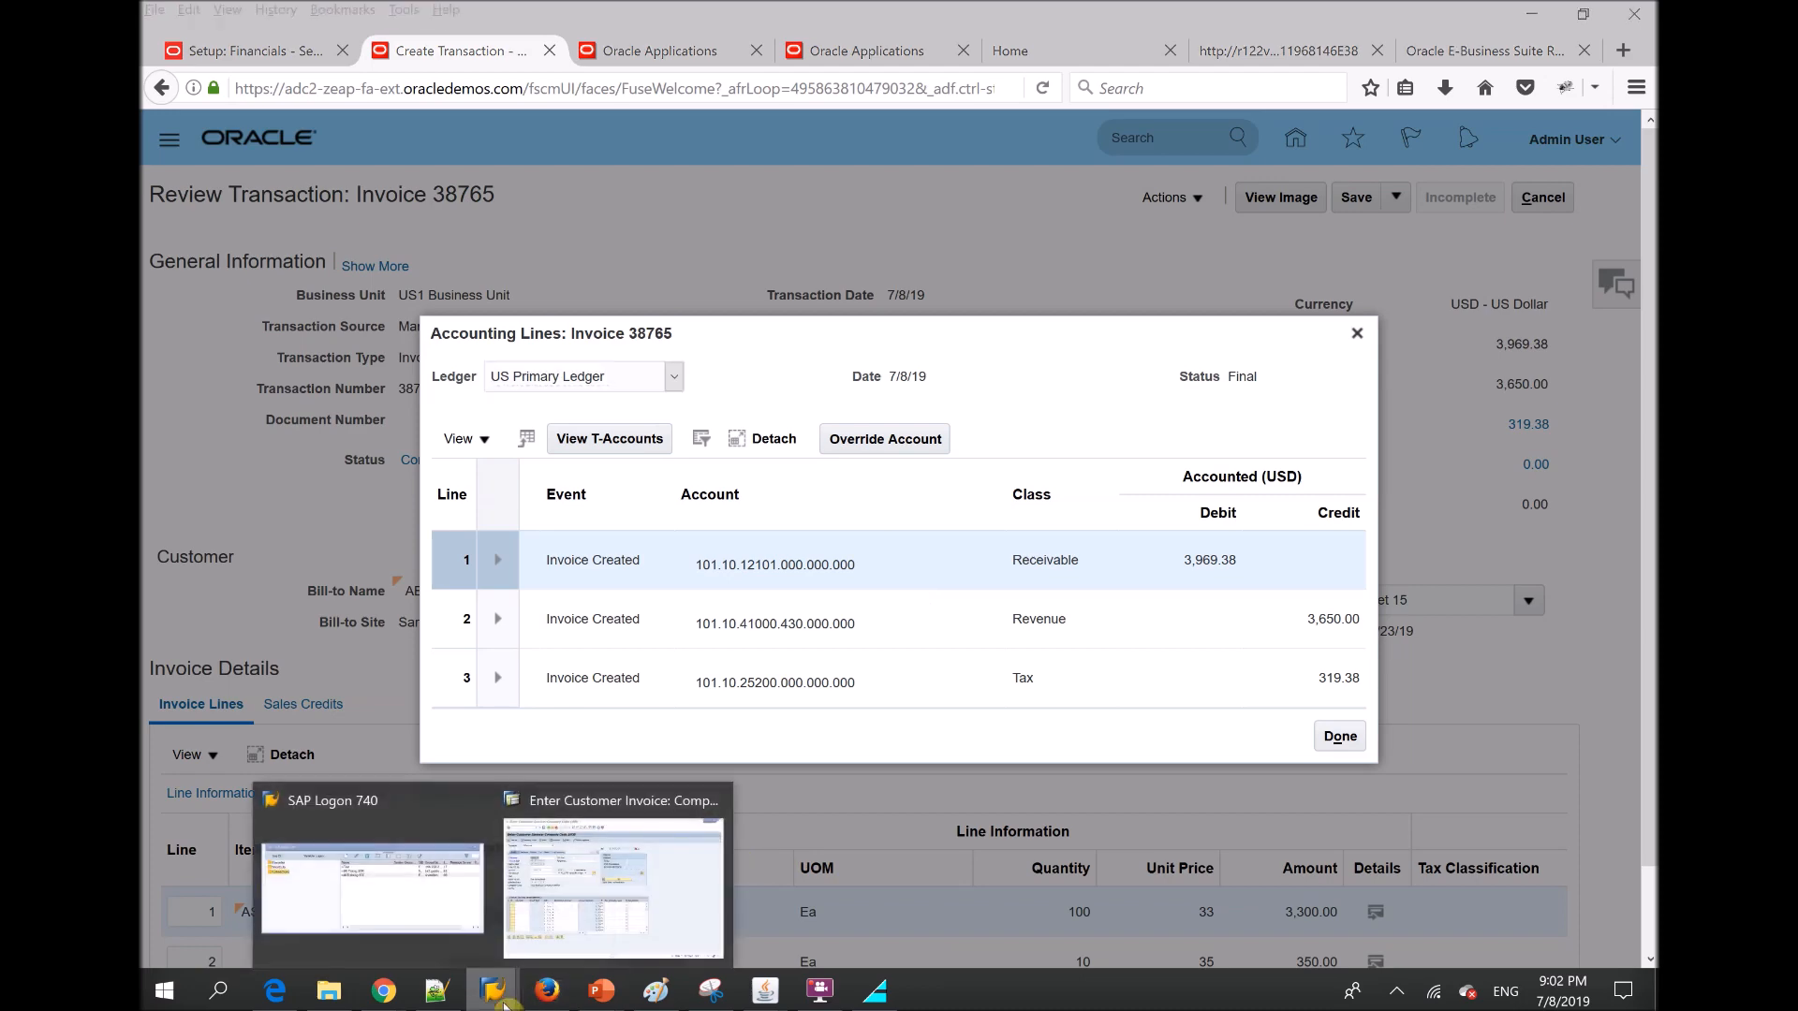
click(613, 913)
click(275, 595)
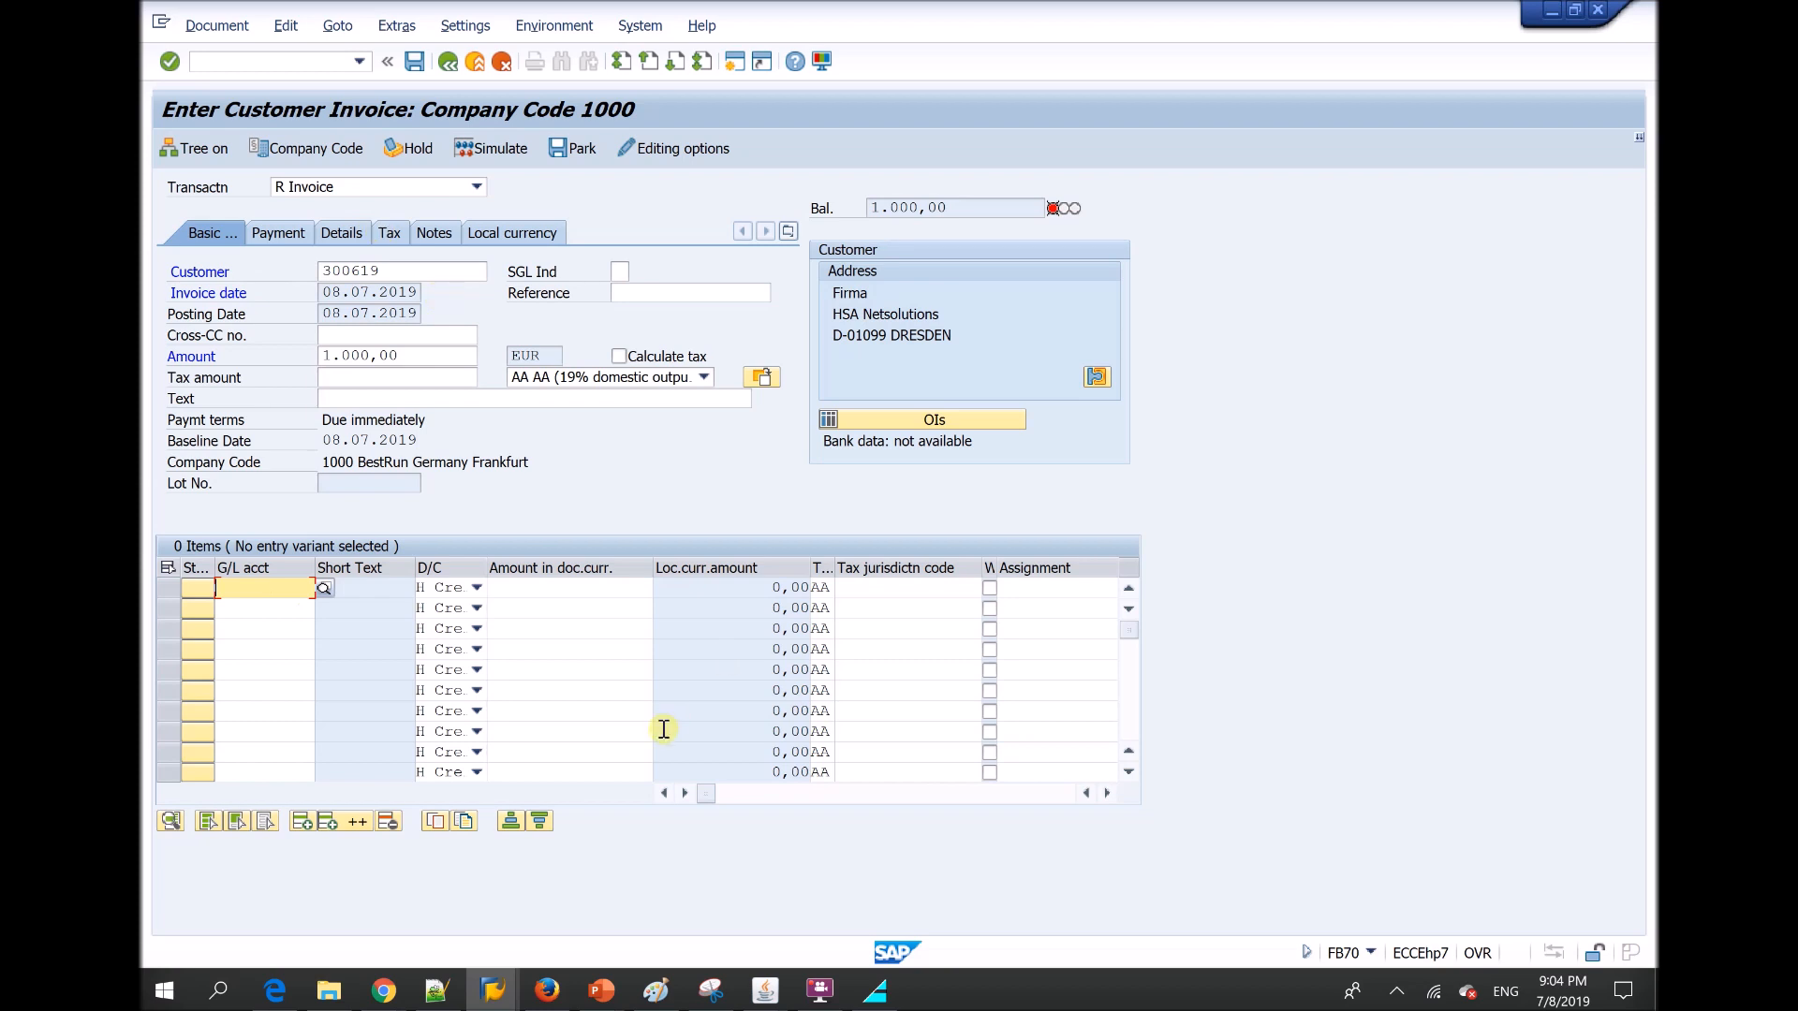
click(547, 995)
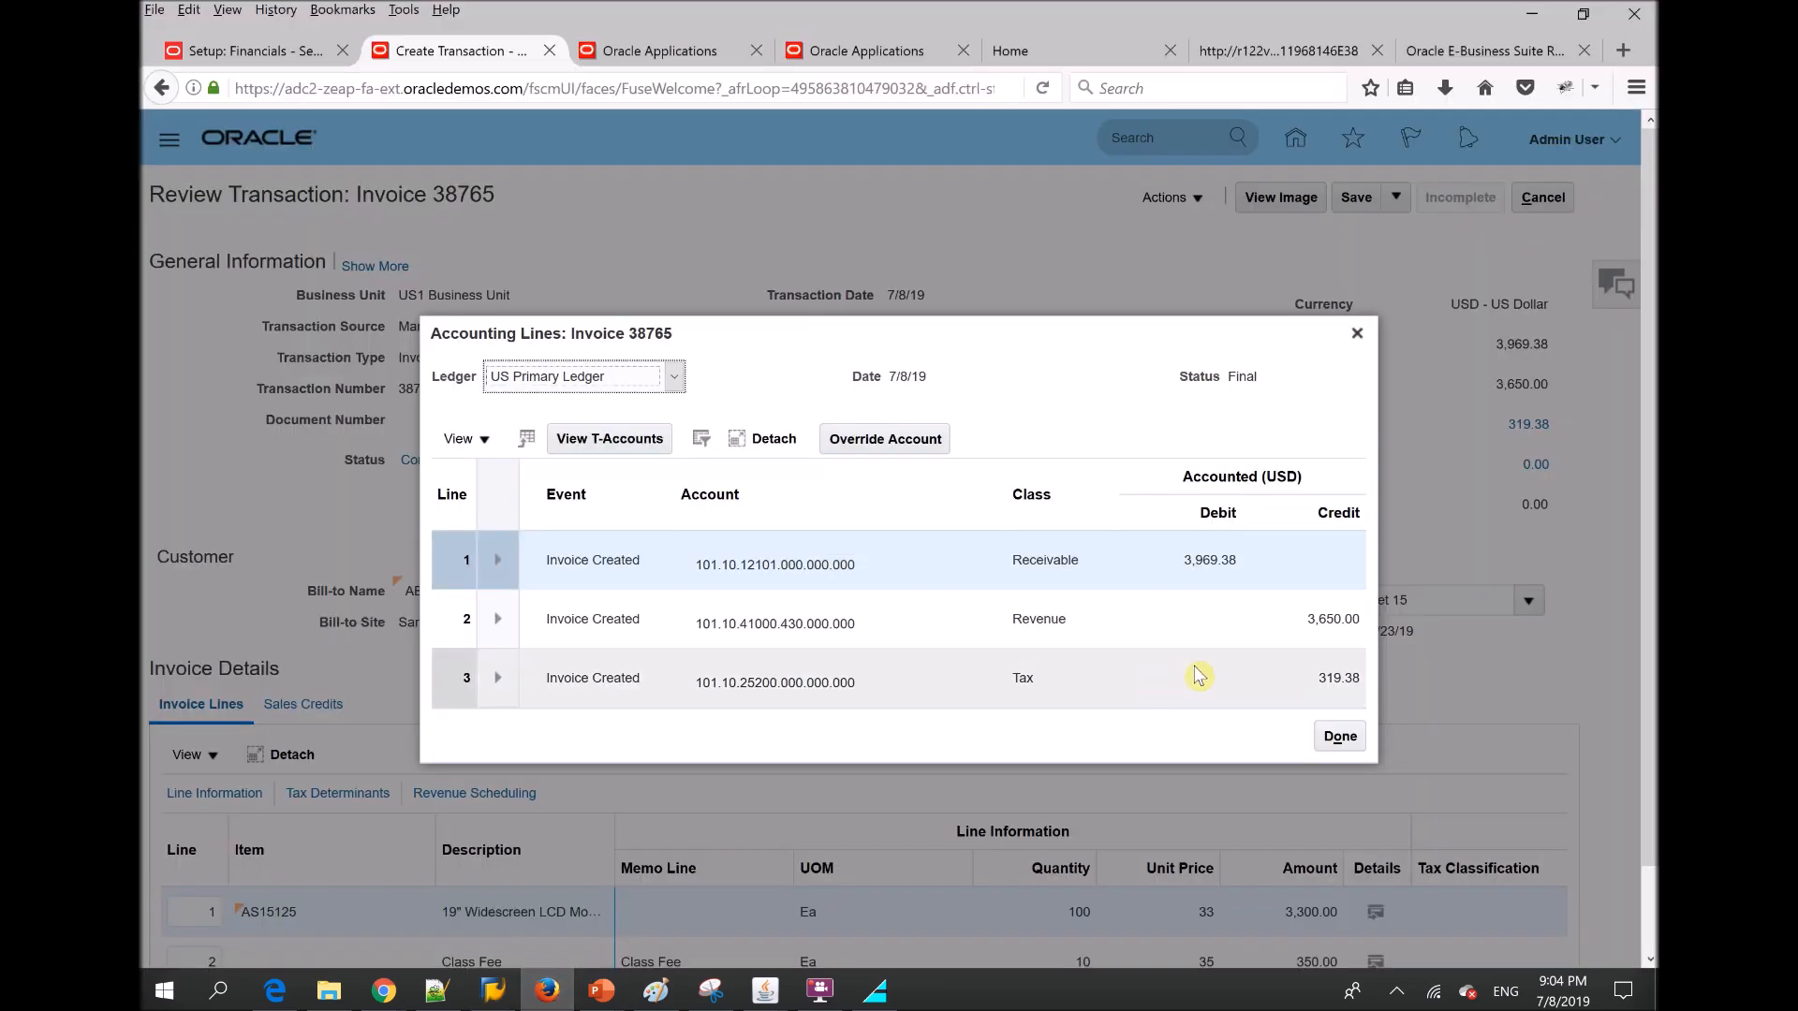
Close the accounting lines, then save and close the invoice
click(1330, 739)
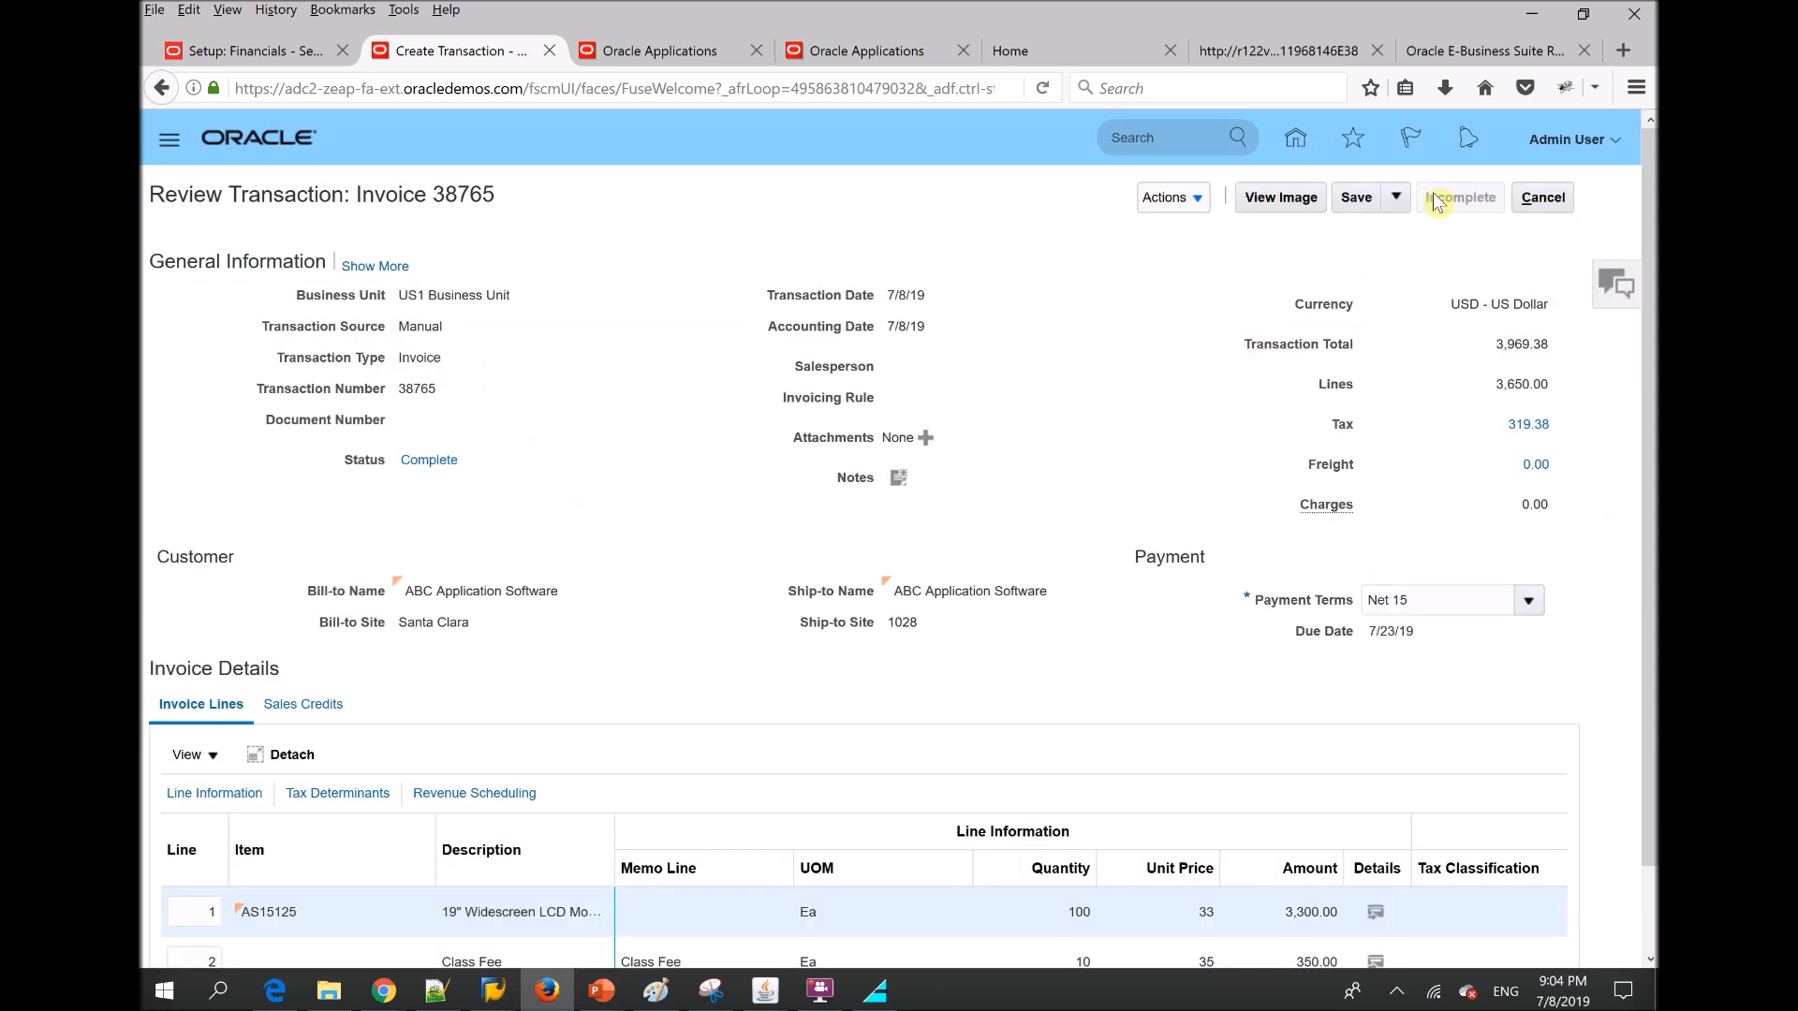
click(1396, 197)
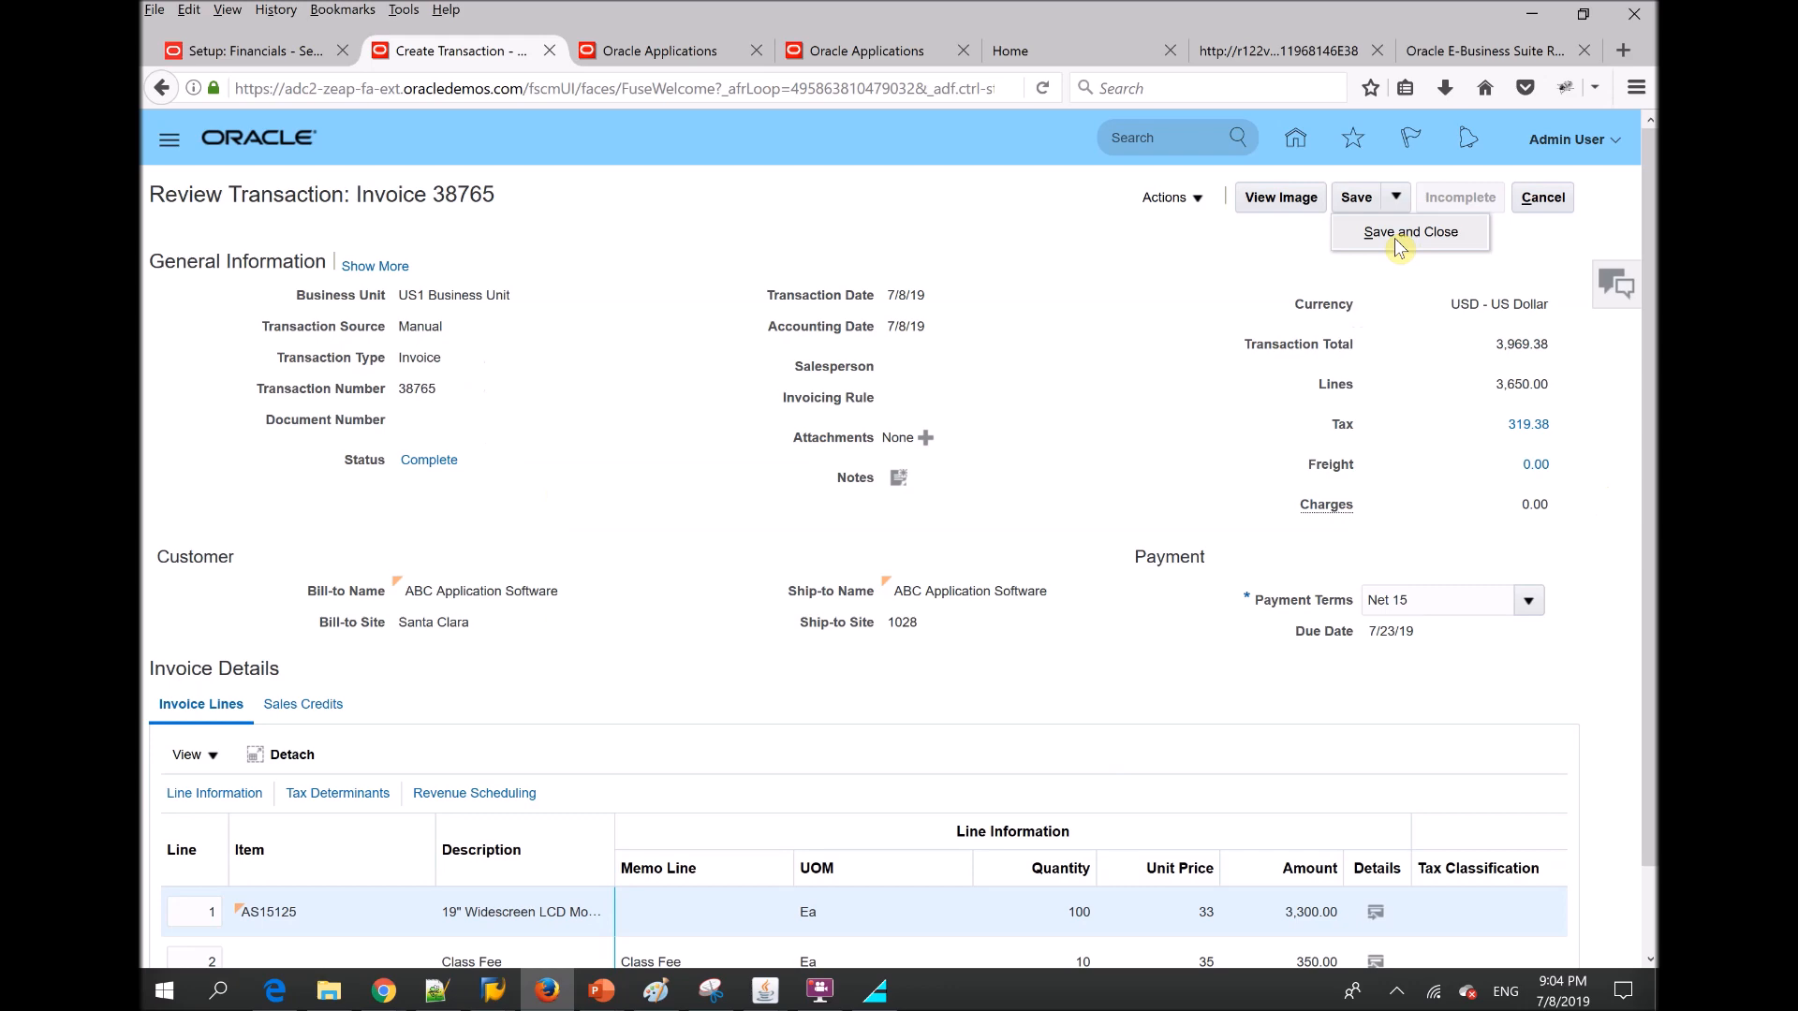
click(1399, 241)
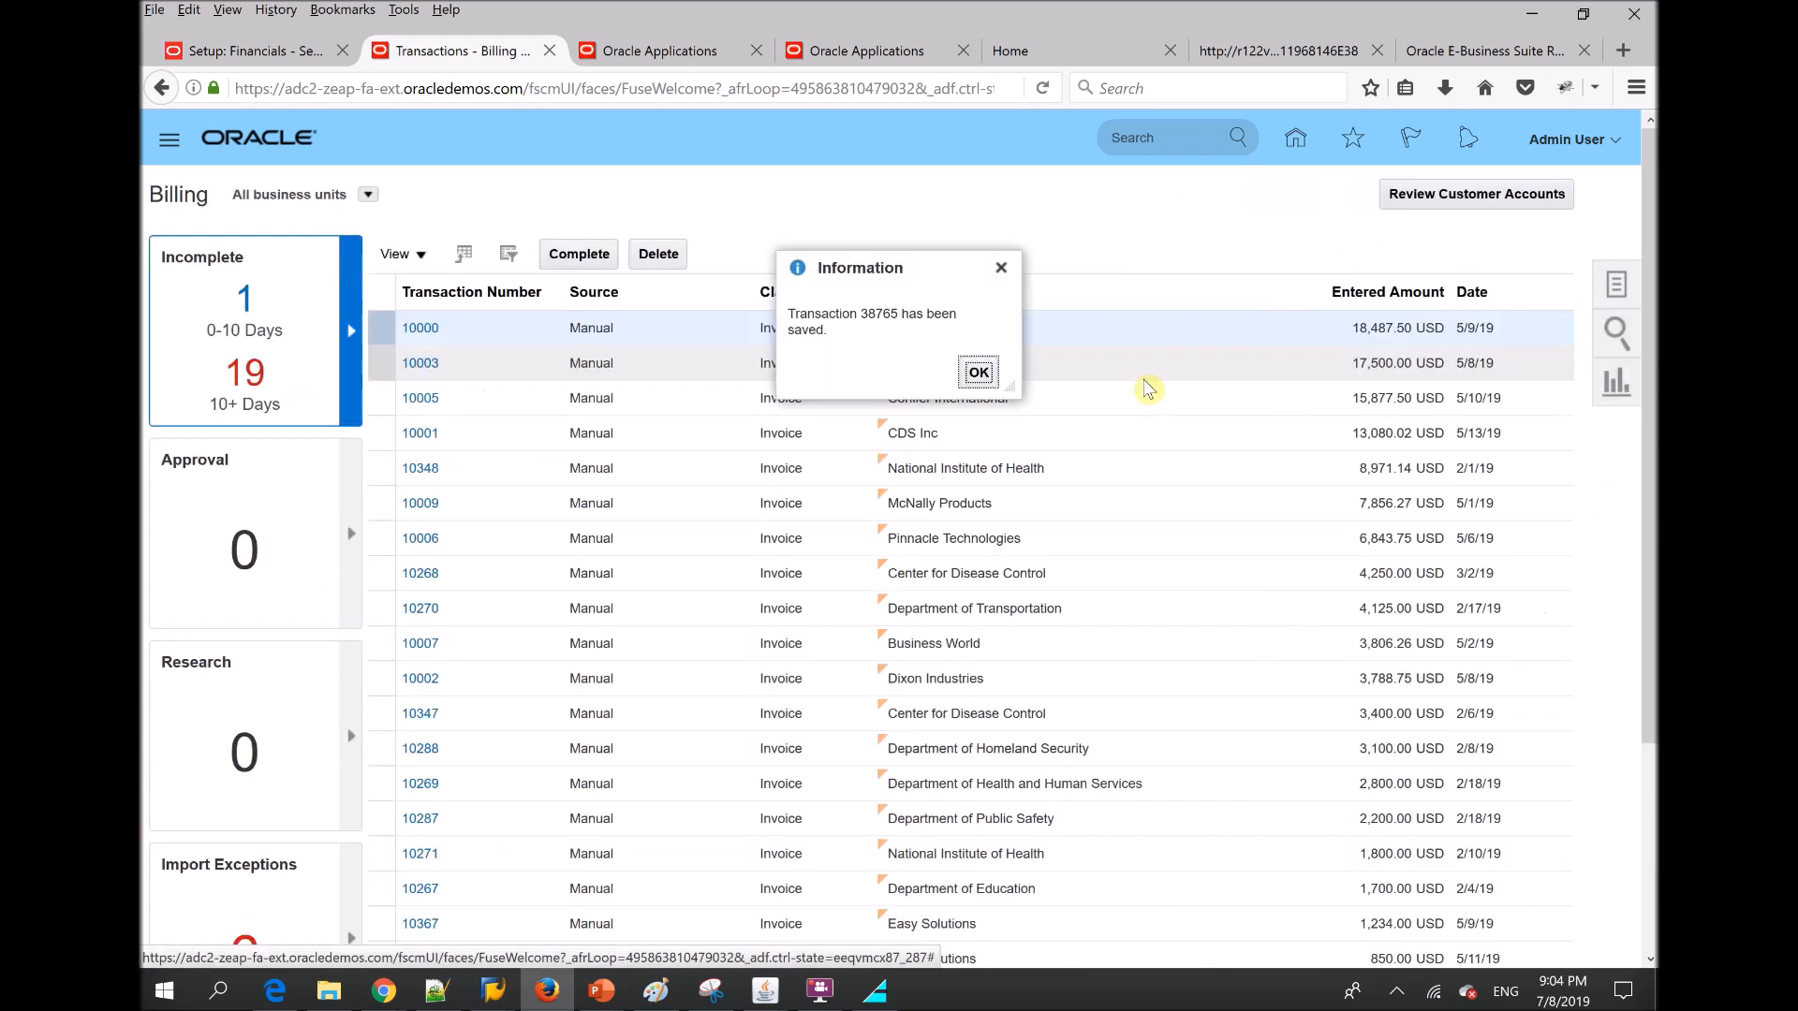
click(979, 375)
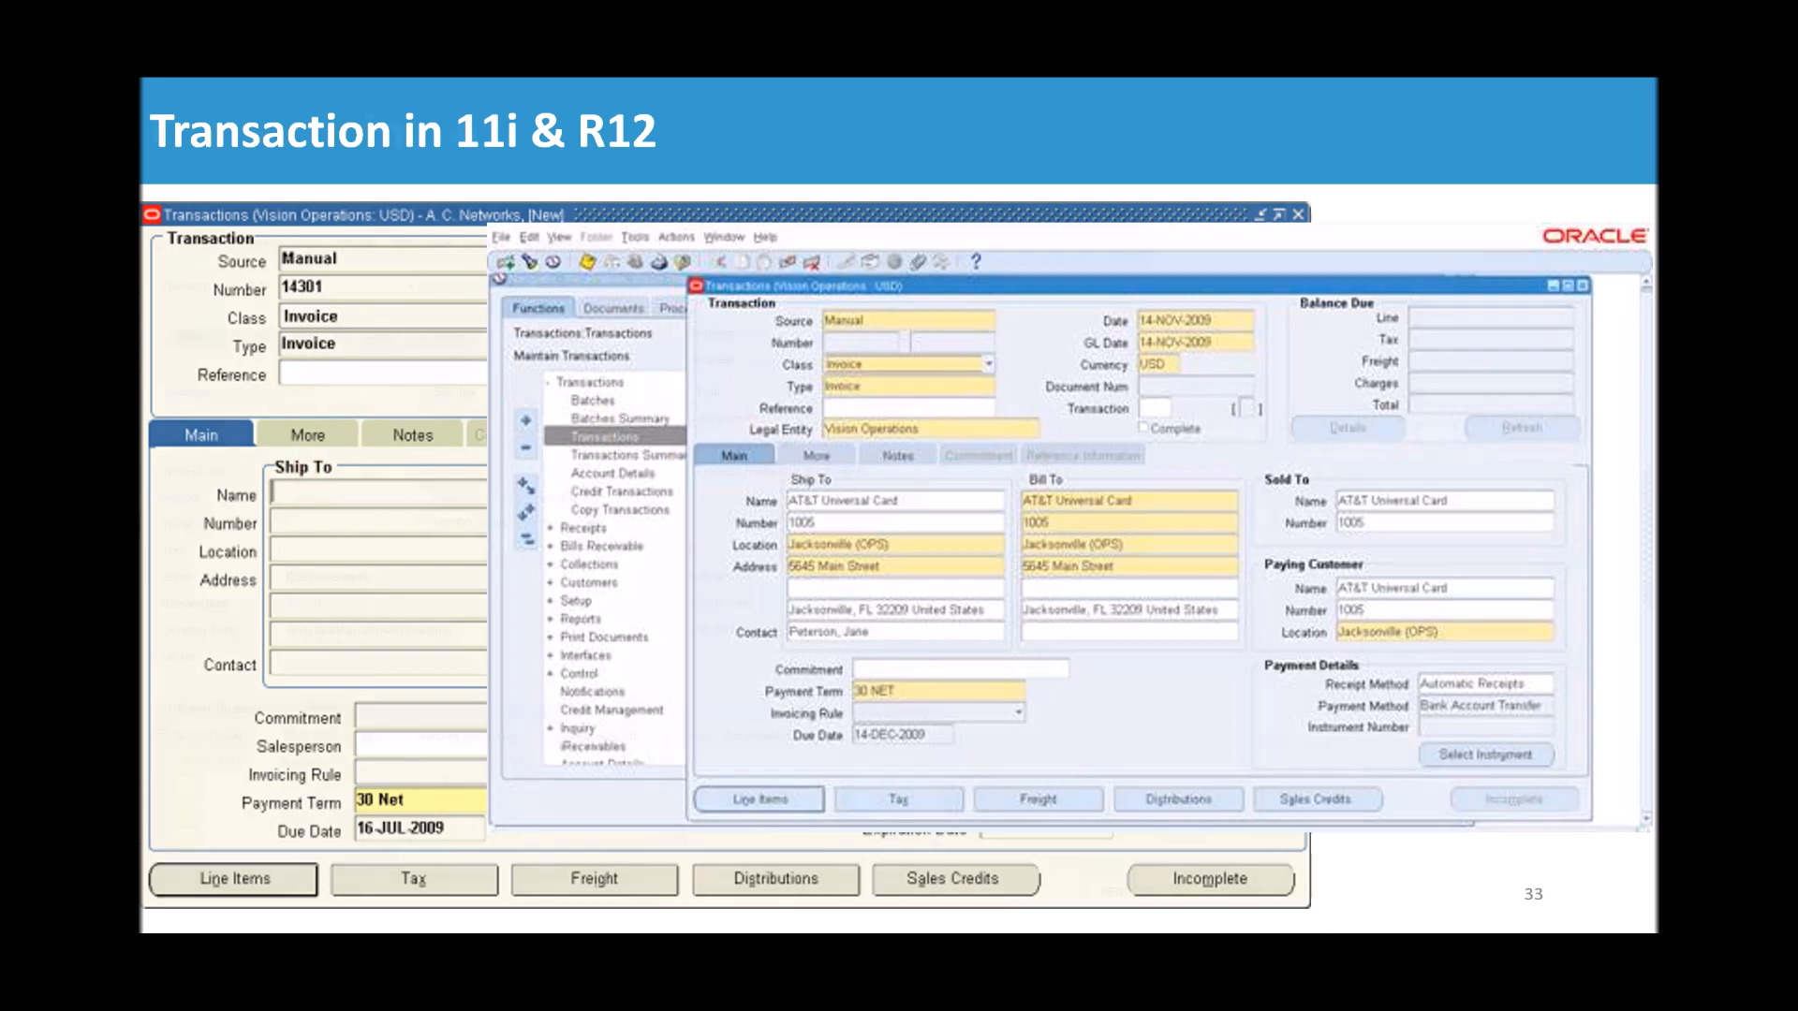
key(Right)
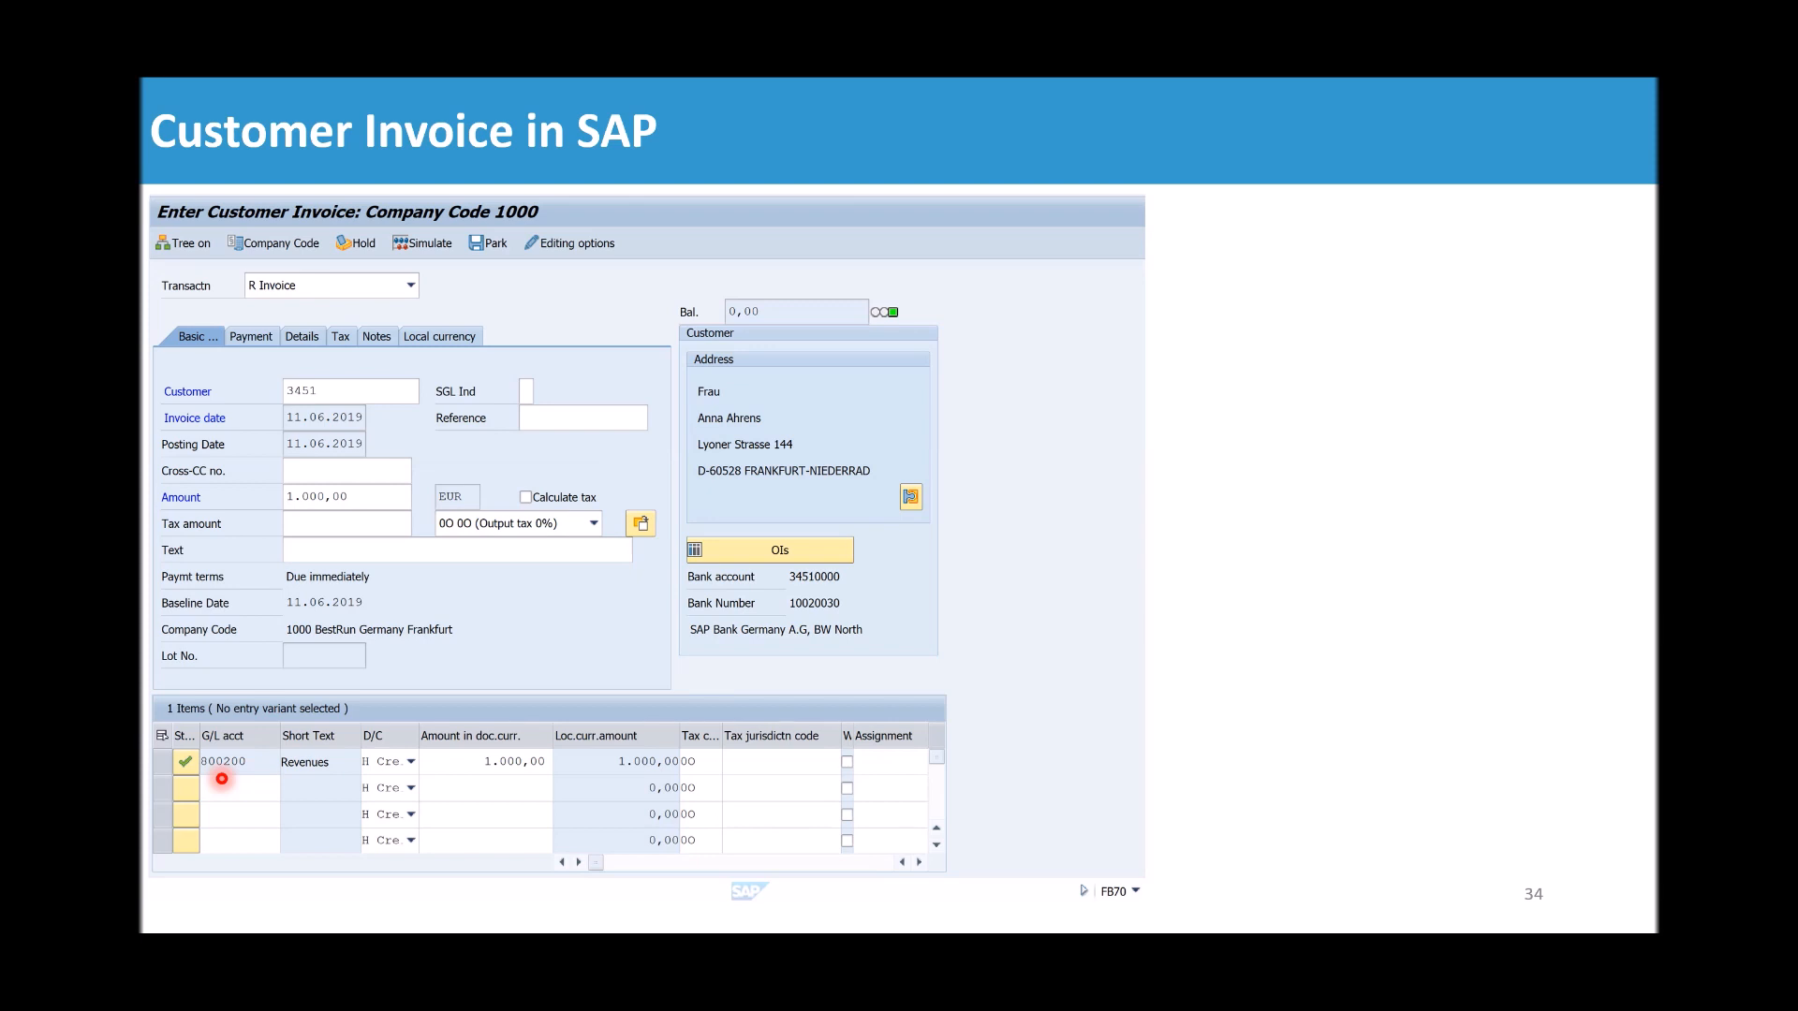
key(Right)
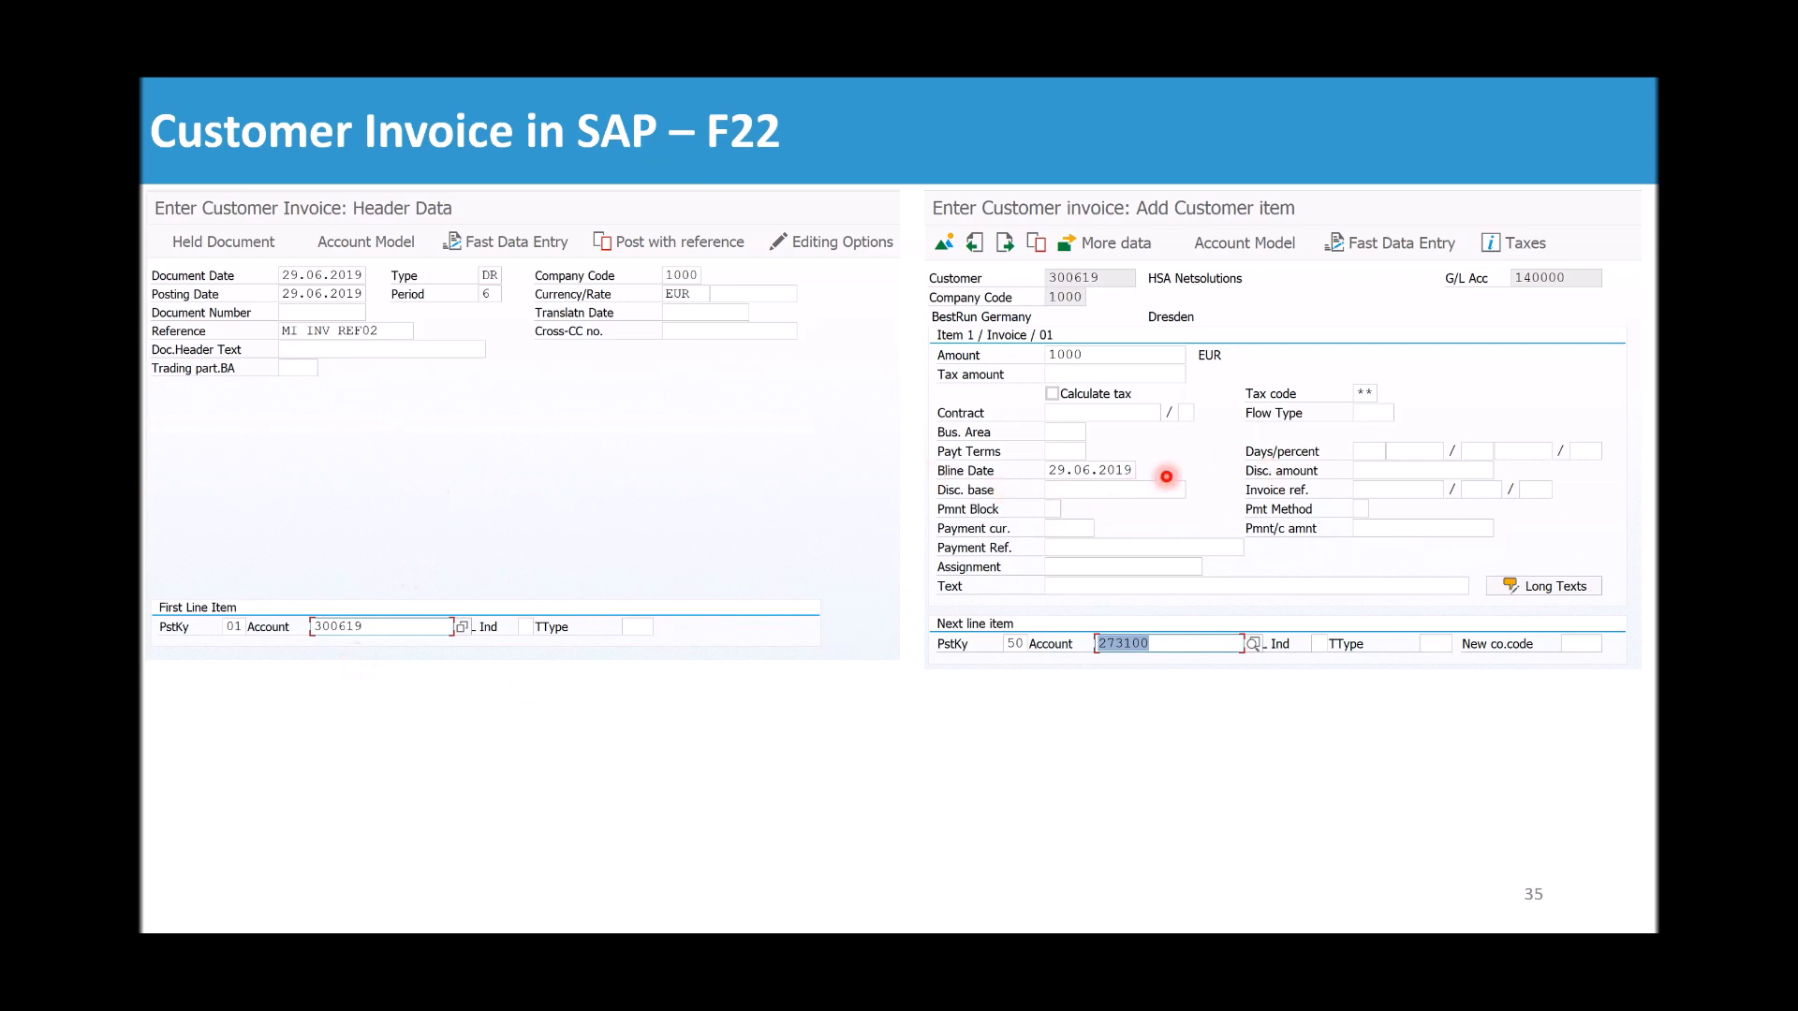
key(Right)
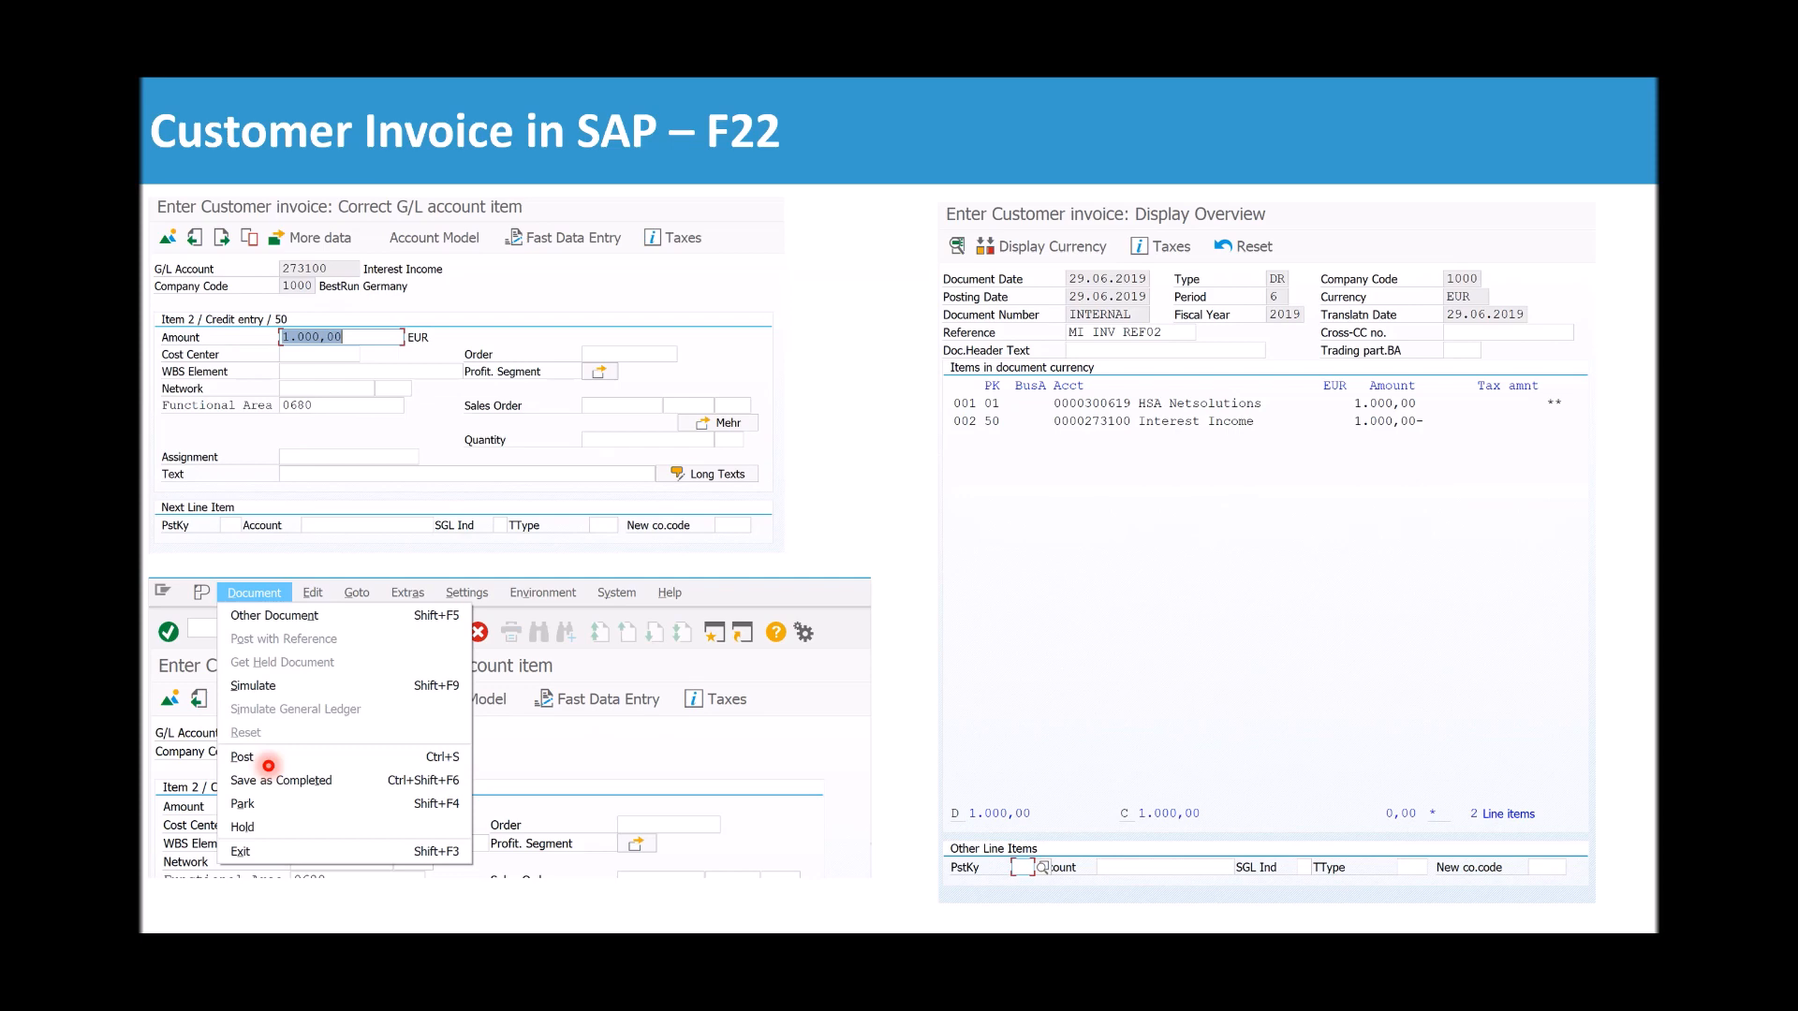
key(Right)
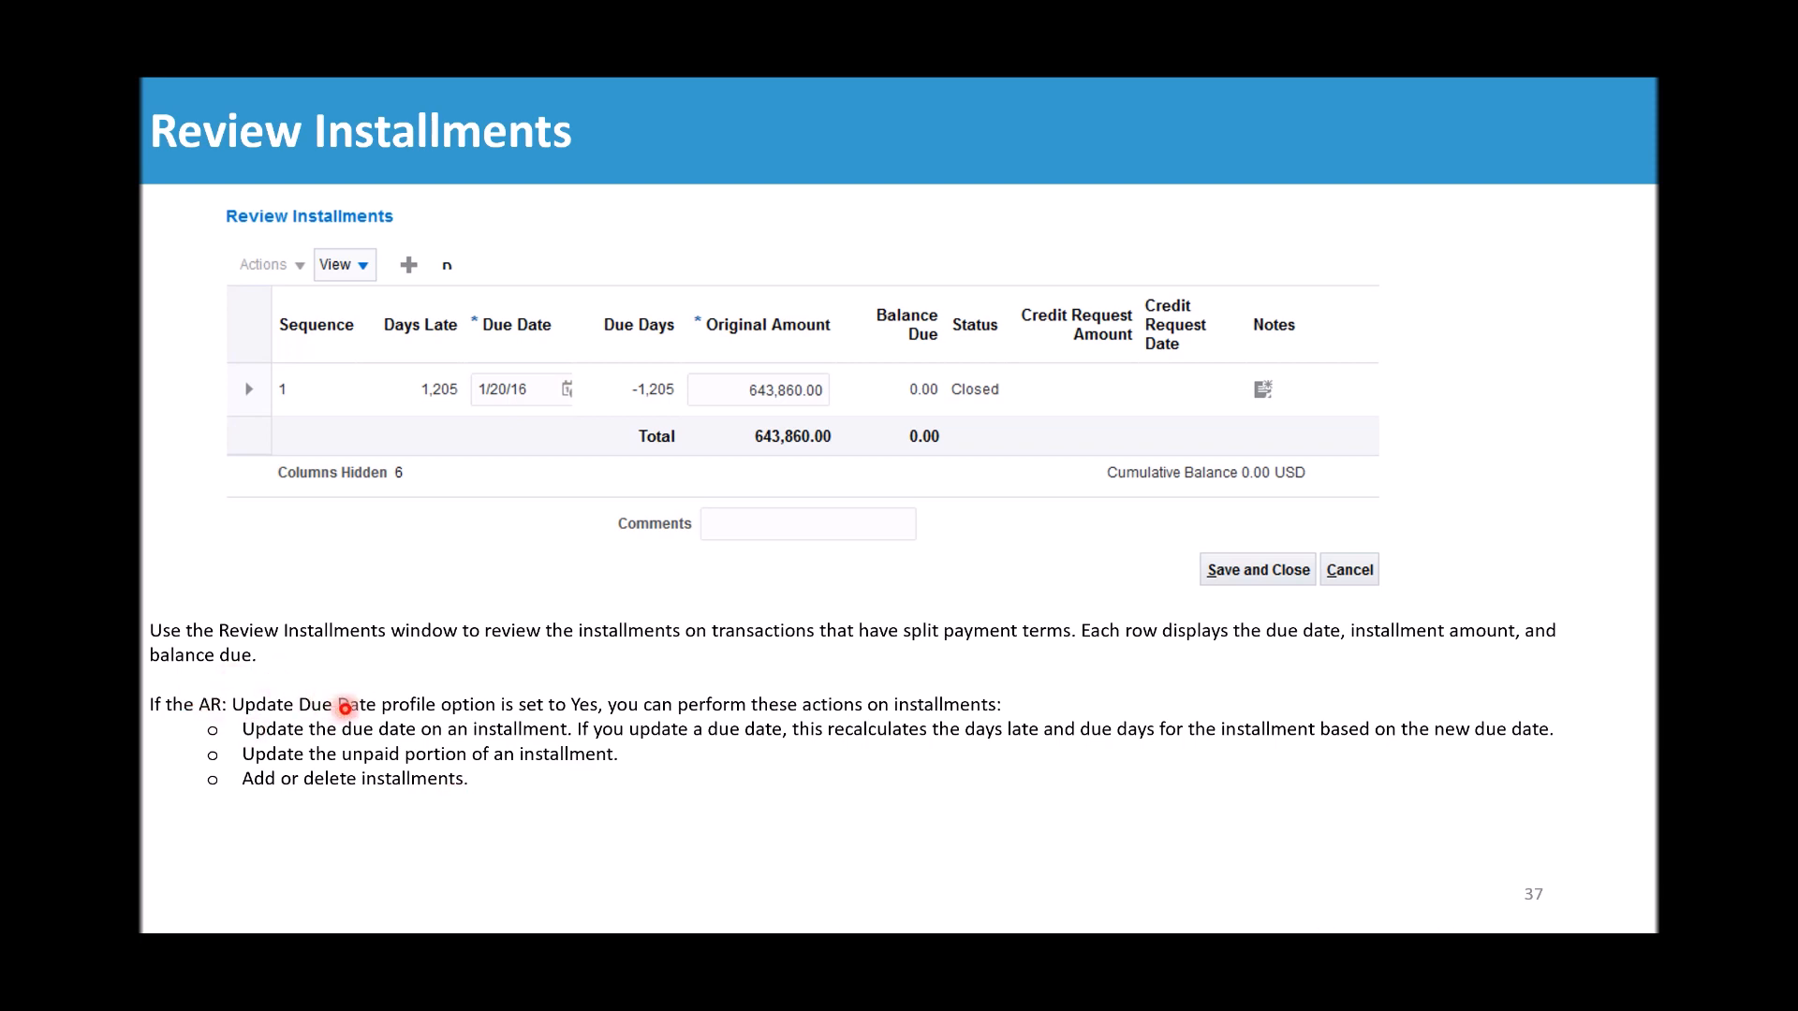
key(Right)
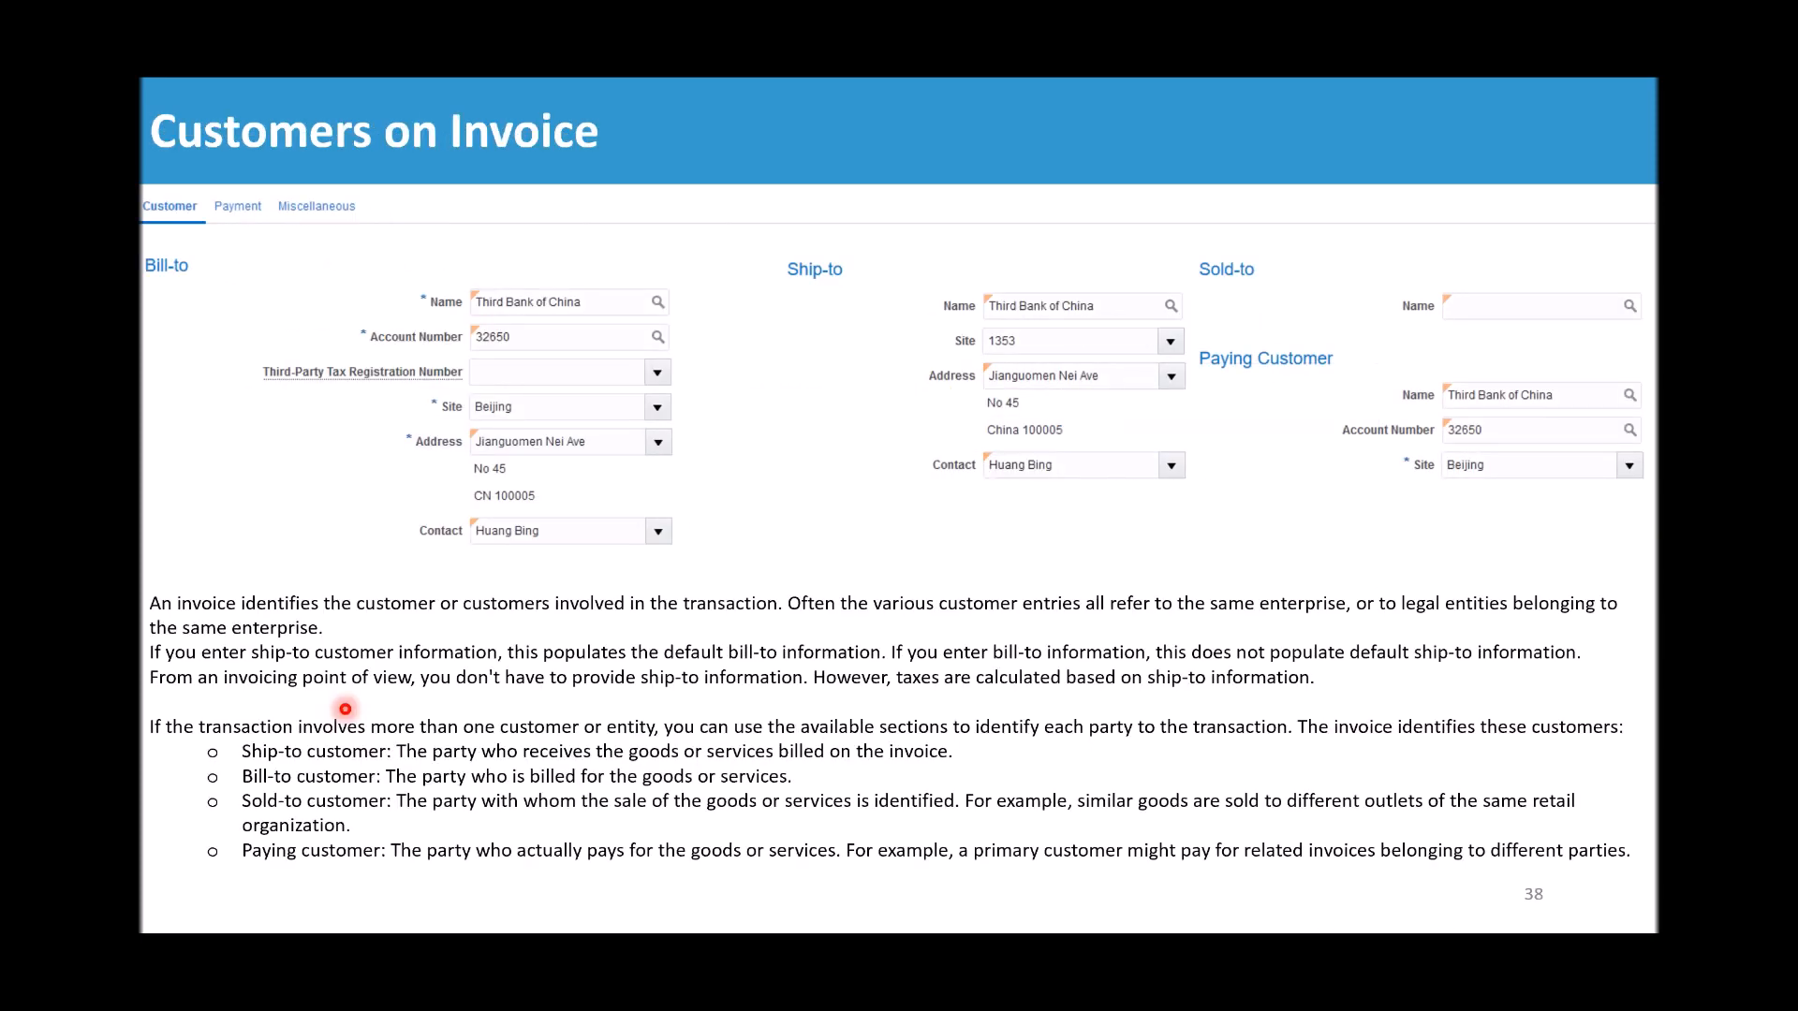
key(Left)
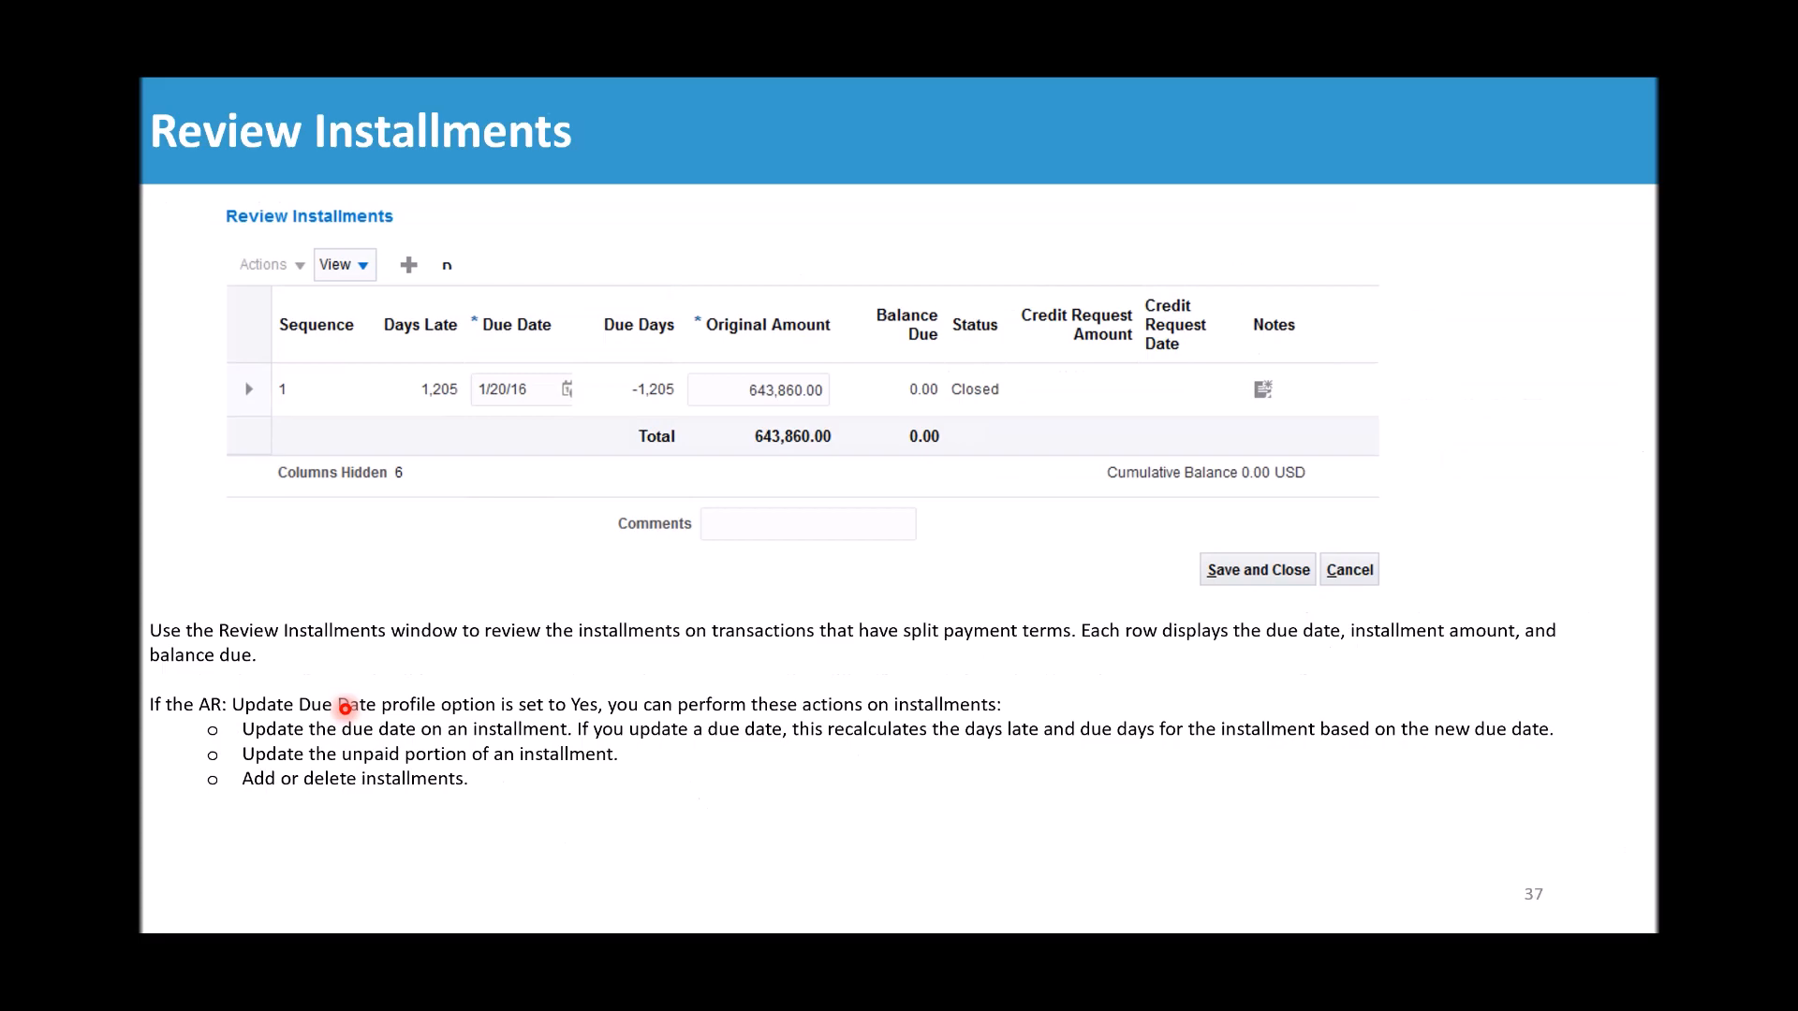
Return to Oracle Fusion Billing and search Manage Transactions for the transaction date 7/8/19
key(alt+Tab)
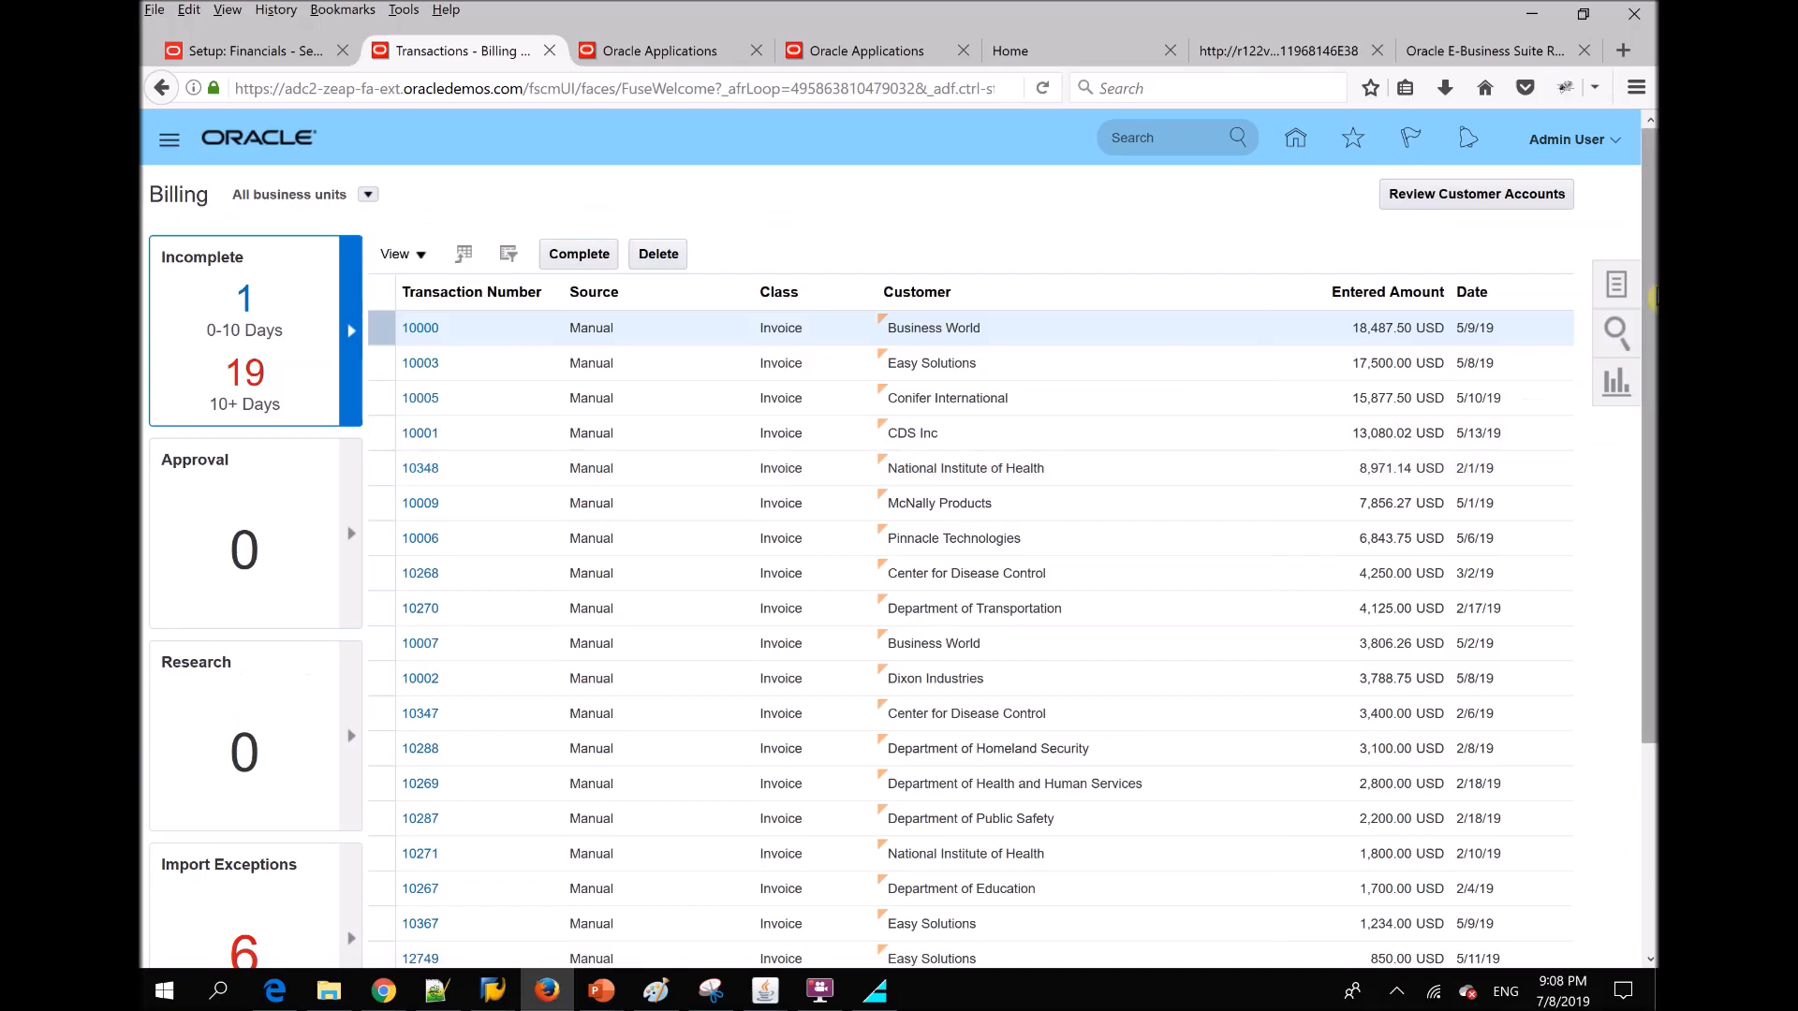
click(1619, 286)
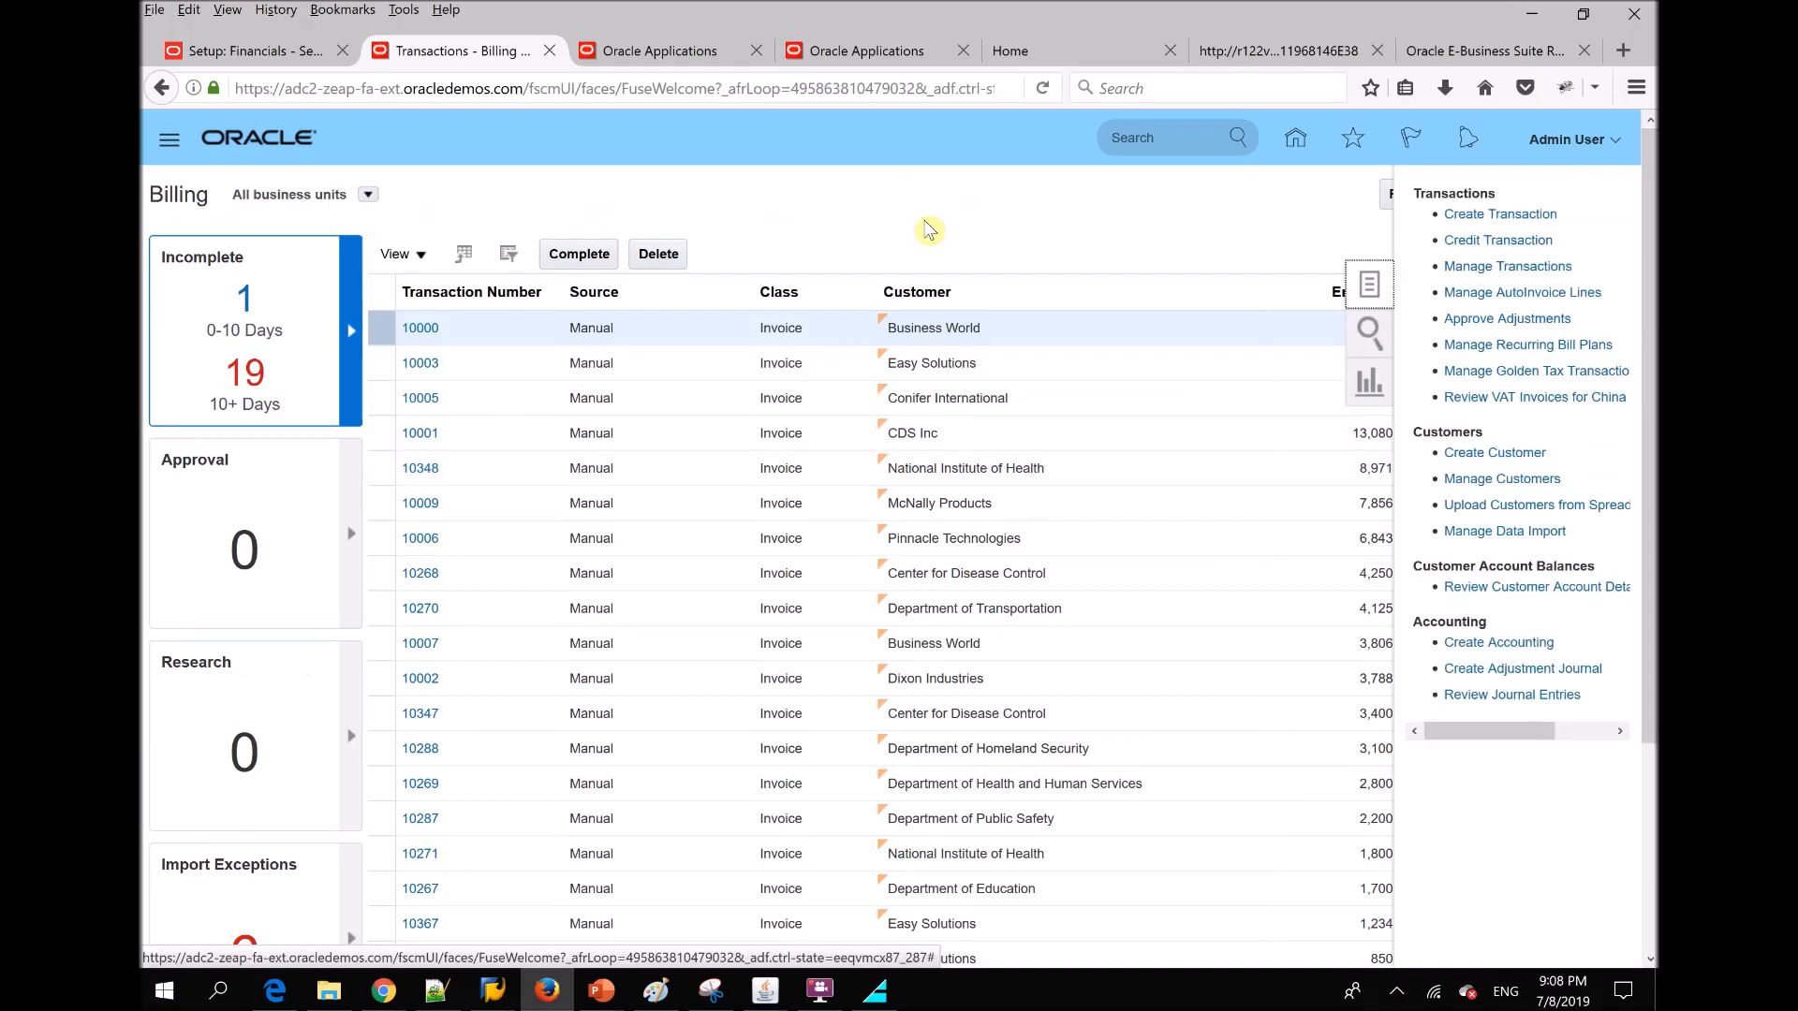
click(1498, 267)
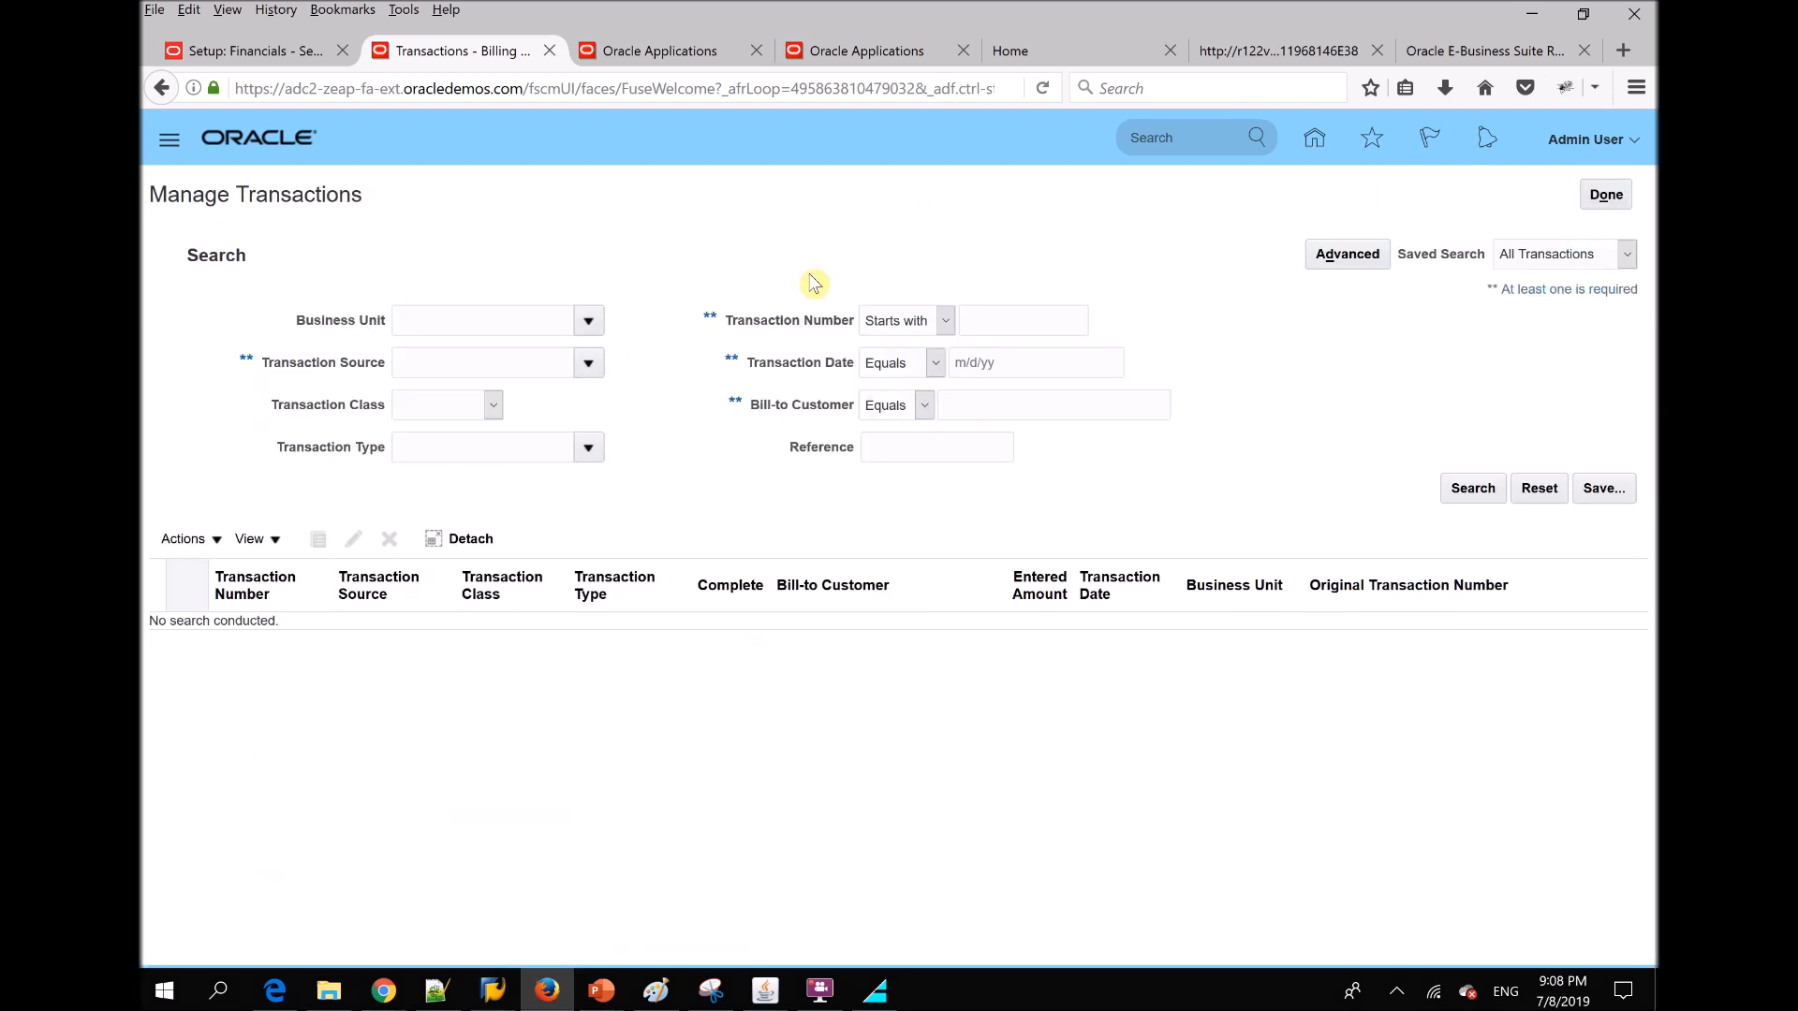
click(1102, 370)
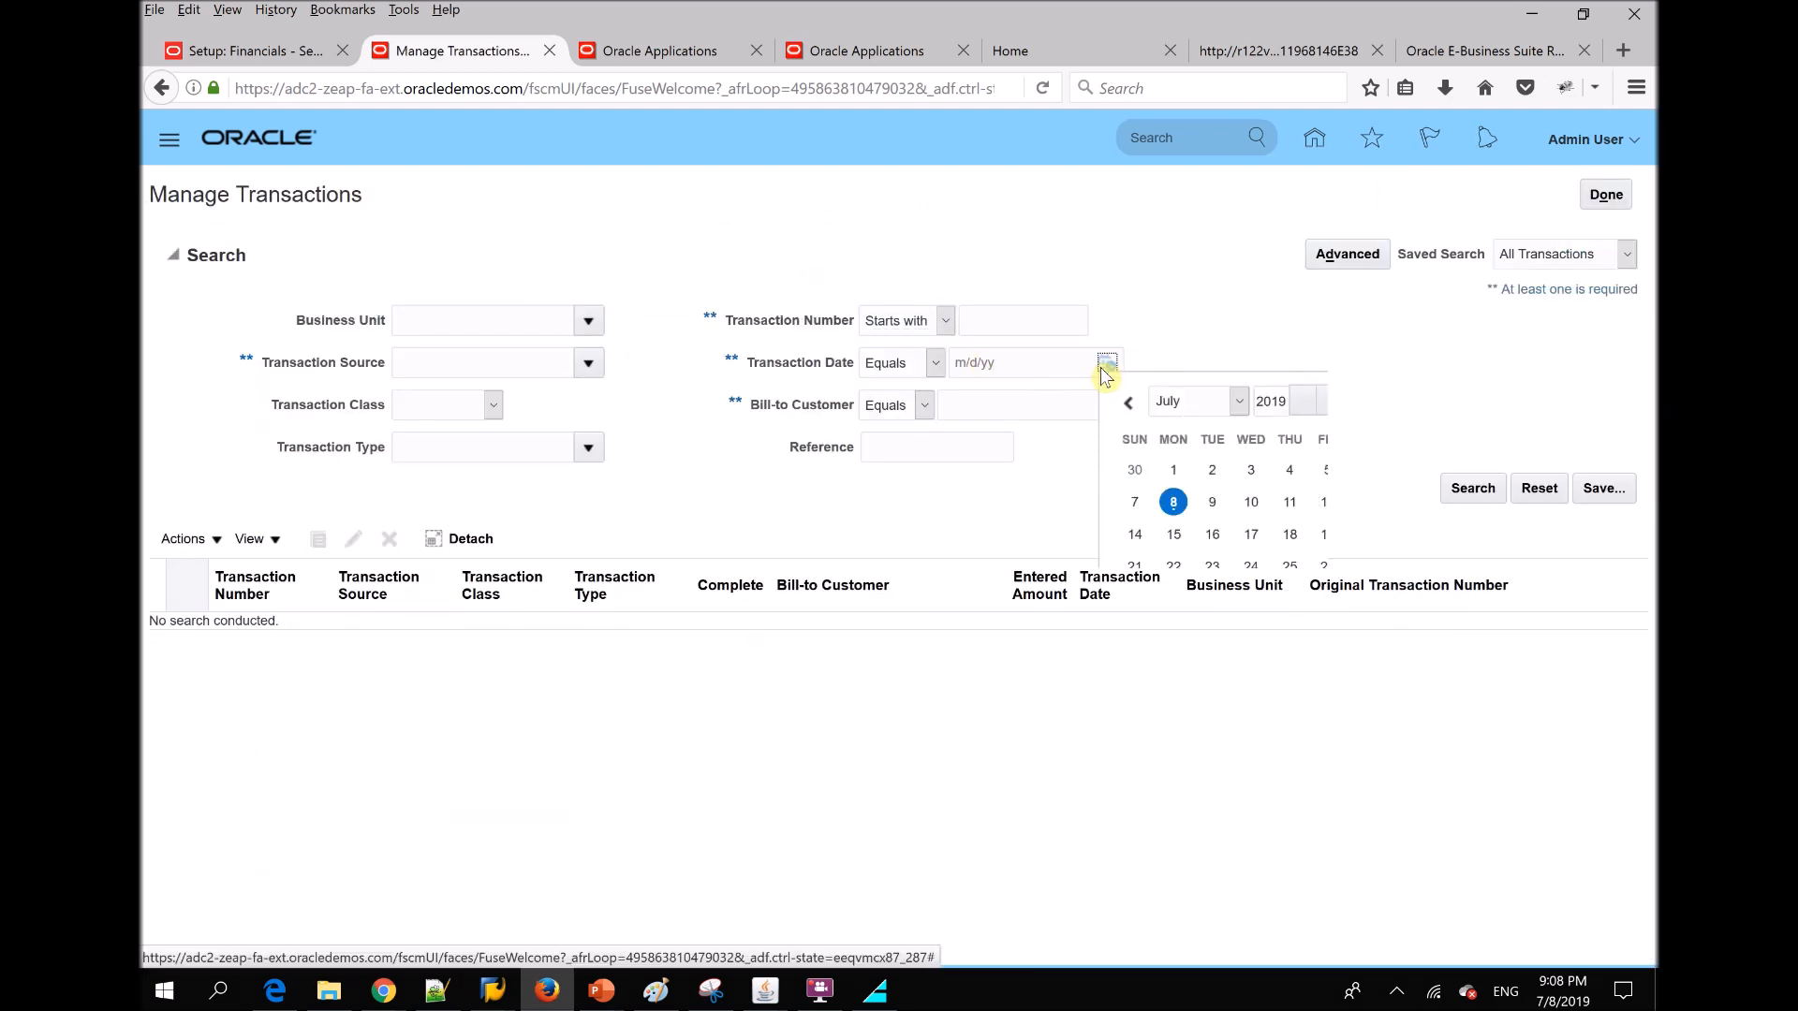
click(1171, 502)
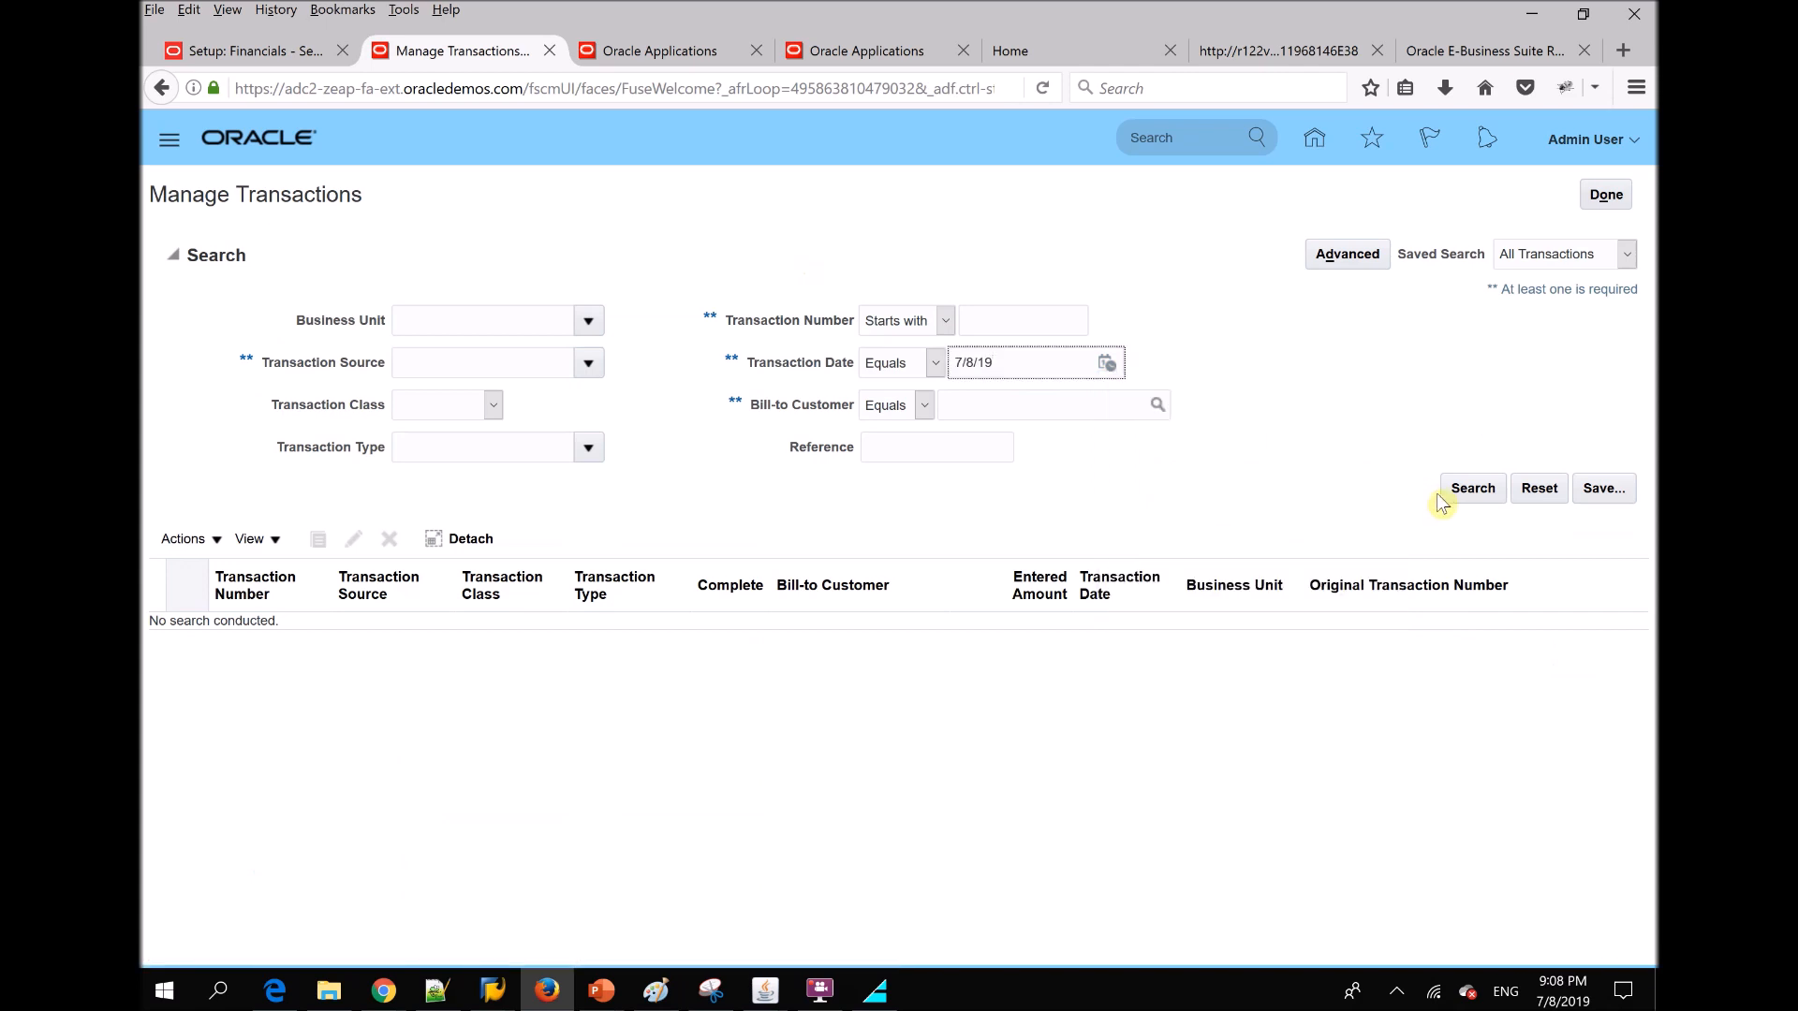
click(1466, 488)
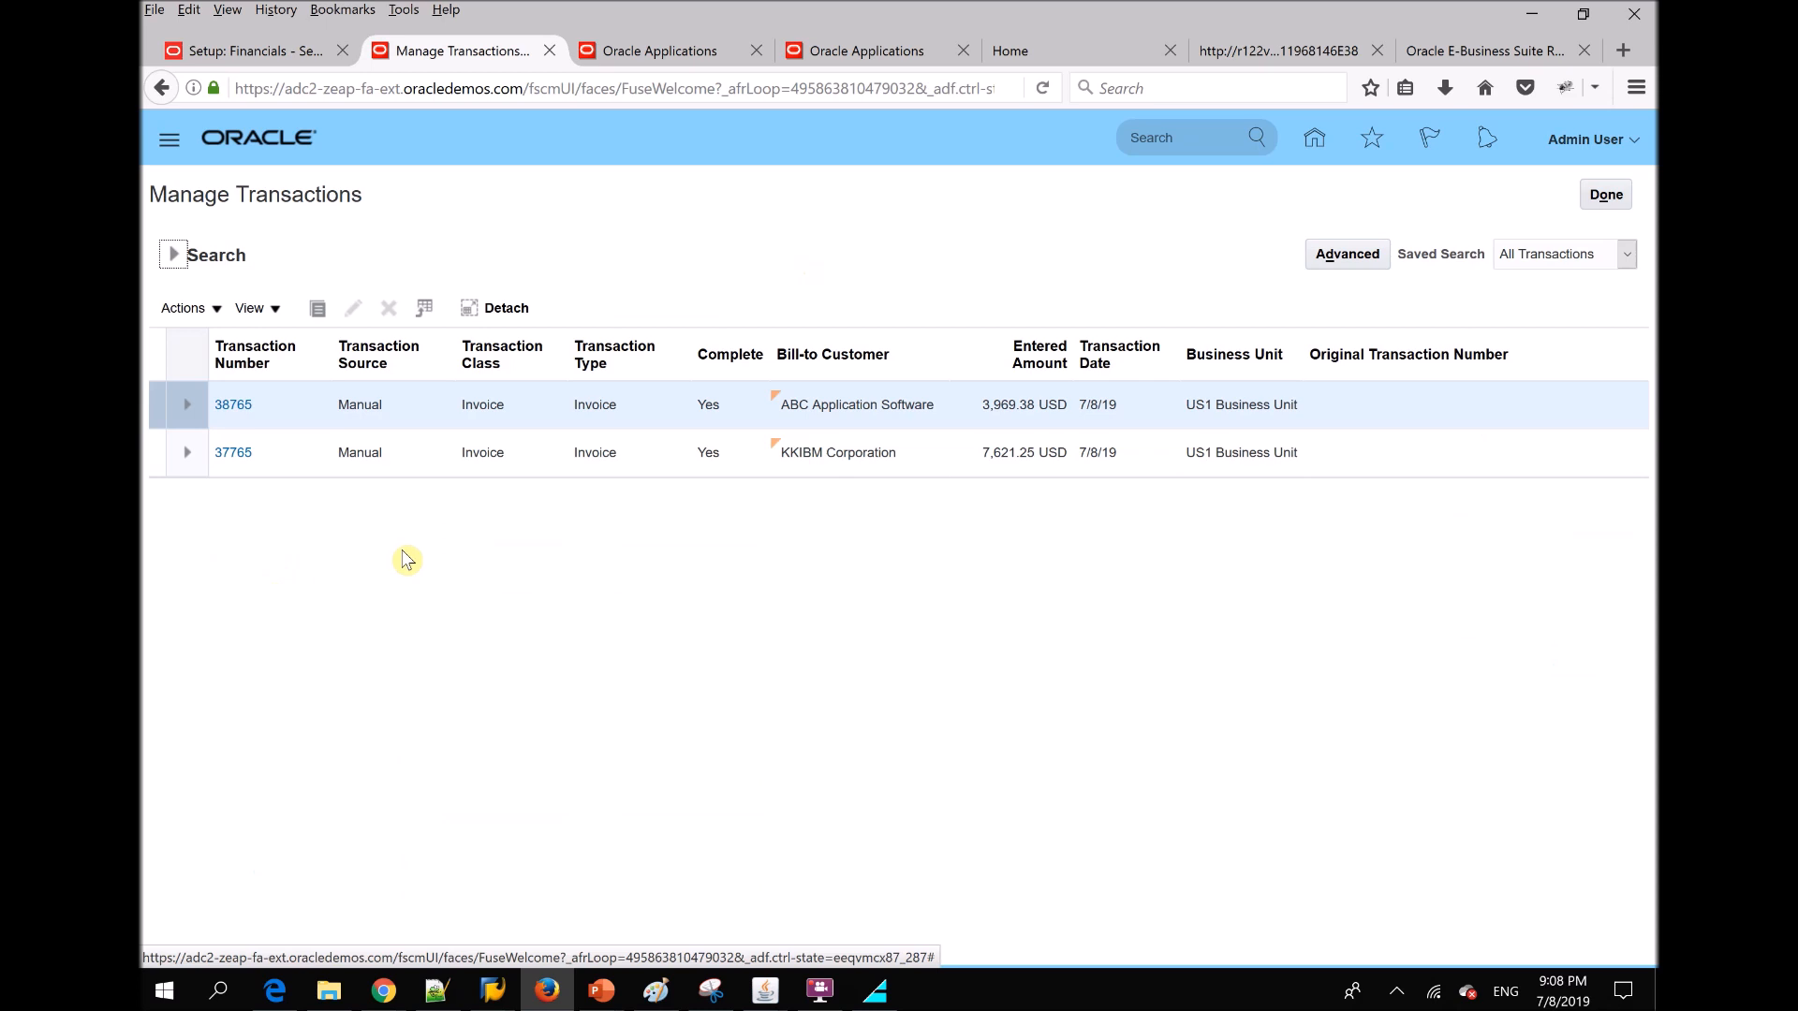
Open the ABC Application Software invoice from the search results and bring up its installments for review
click(234, 406)
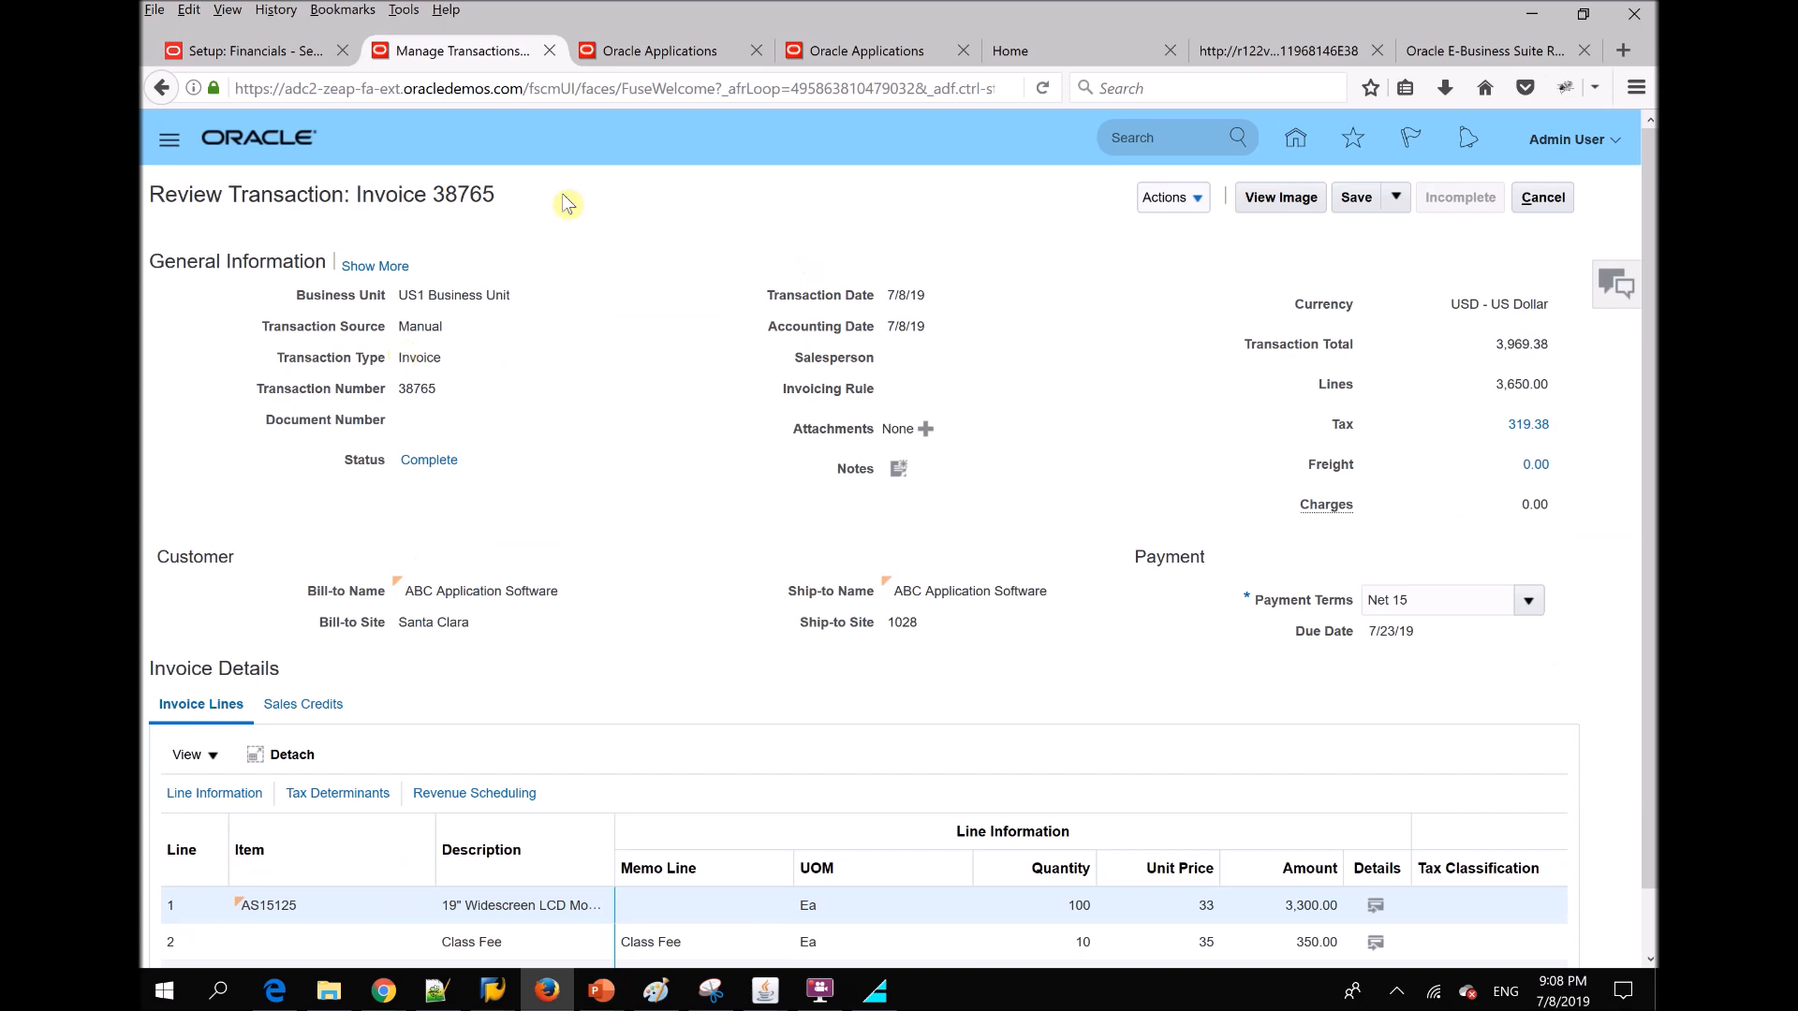
click(1178, 206)
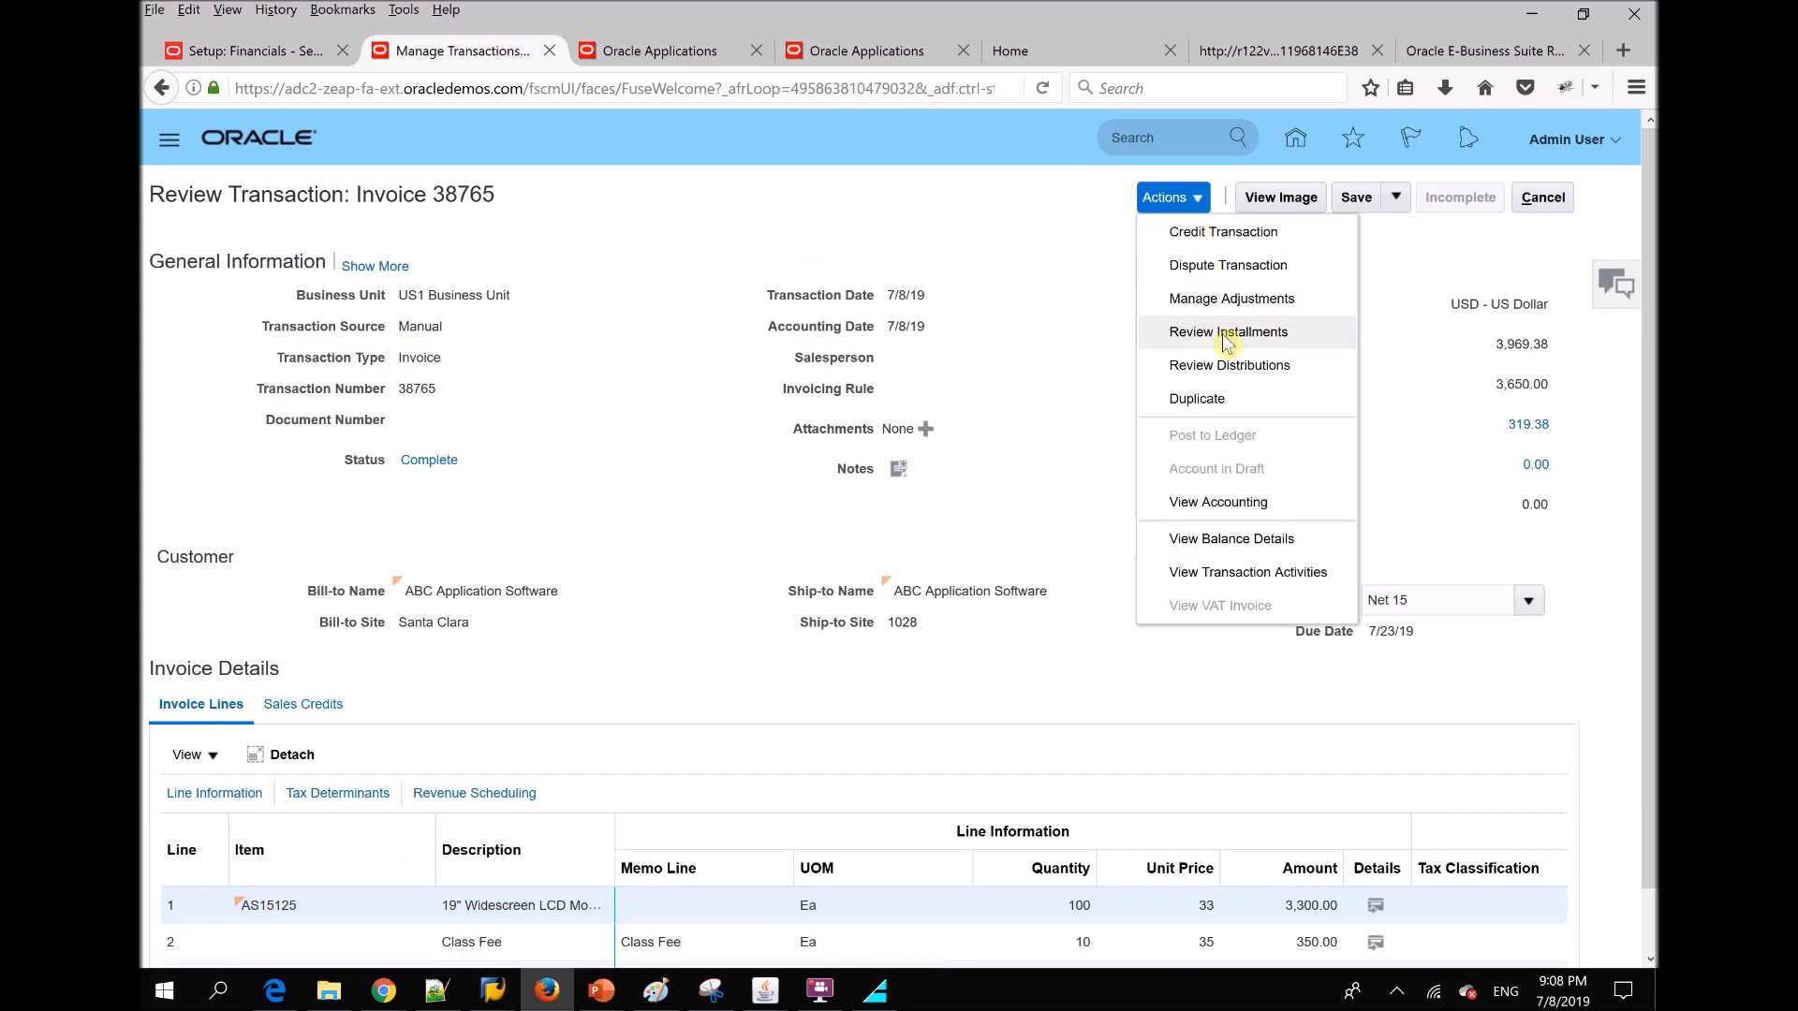
click(1220, 332)
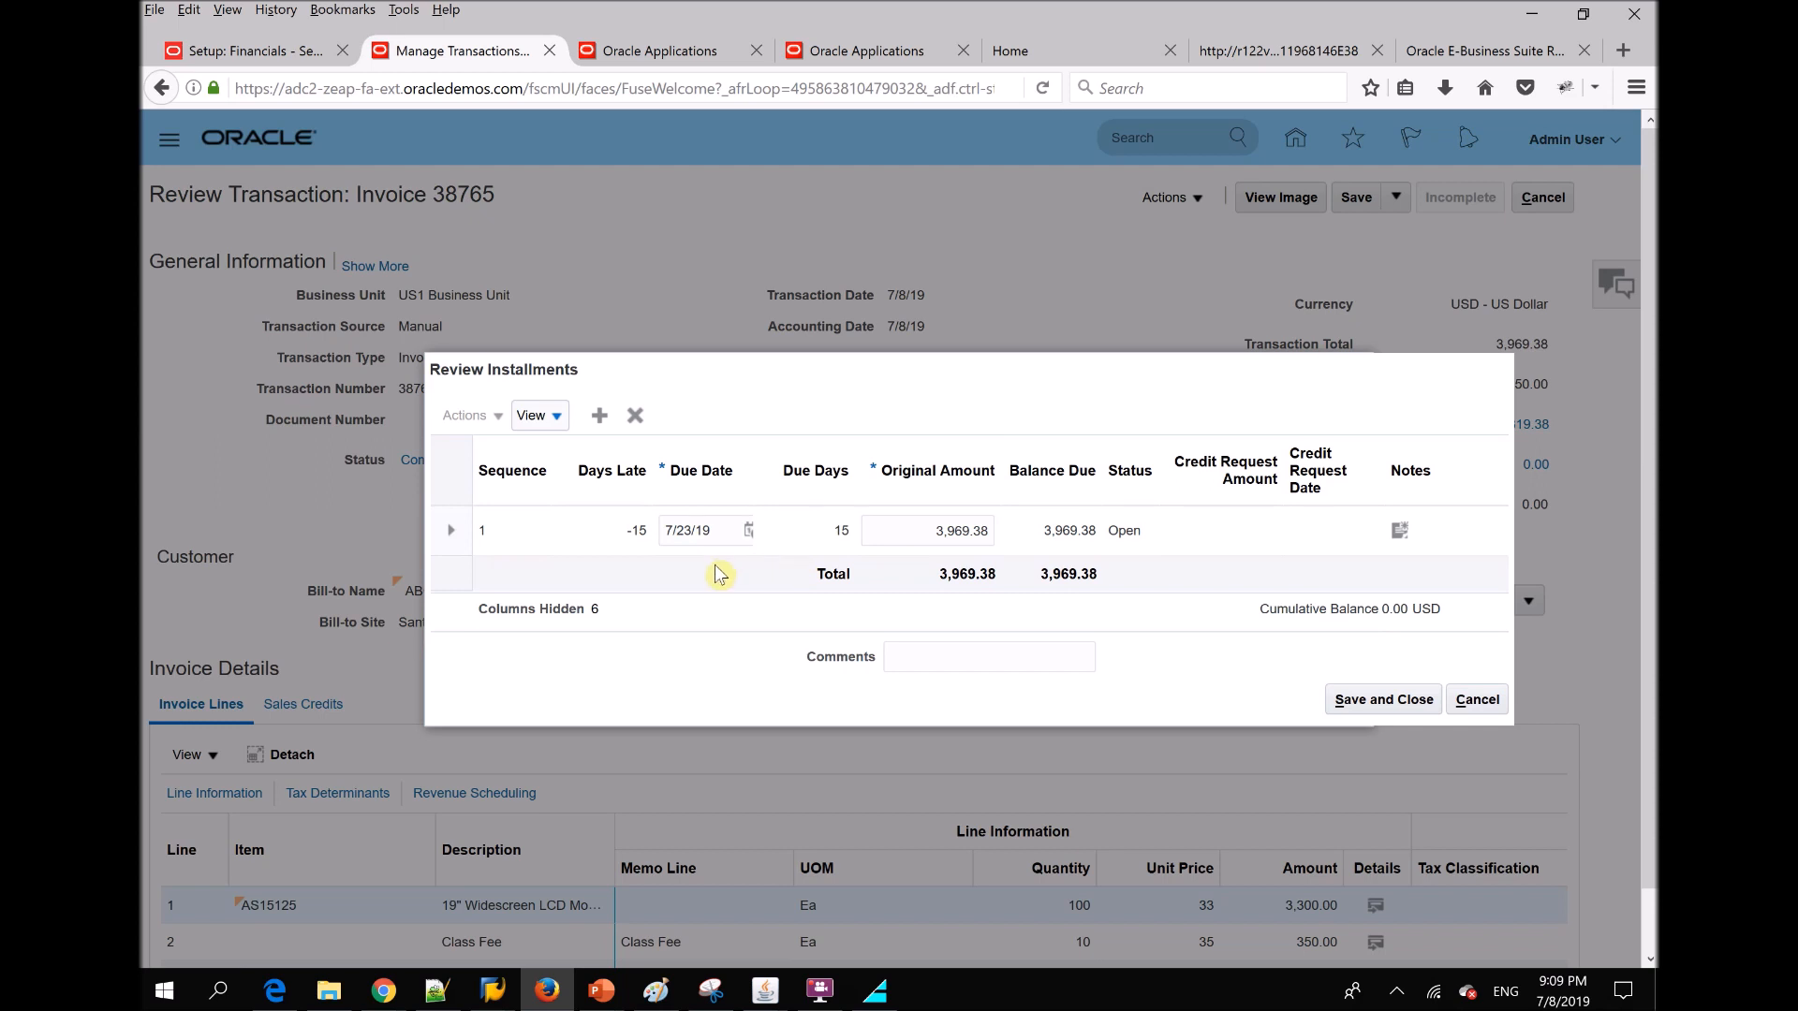
Add a second installment to the invoice with an original amount of 1,000.00
click(599, 417)
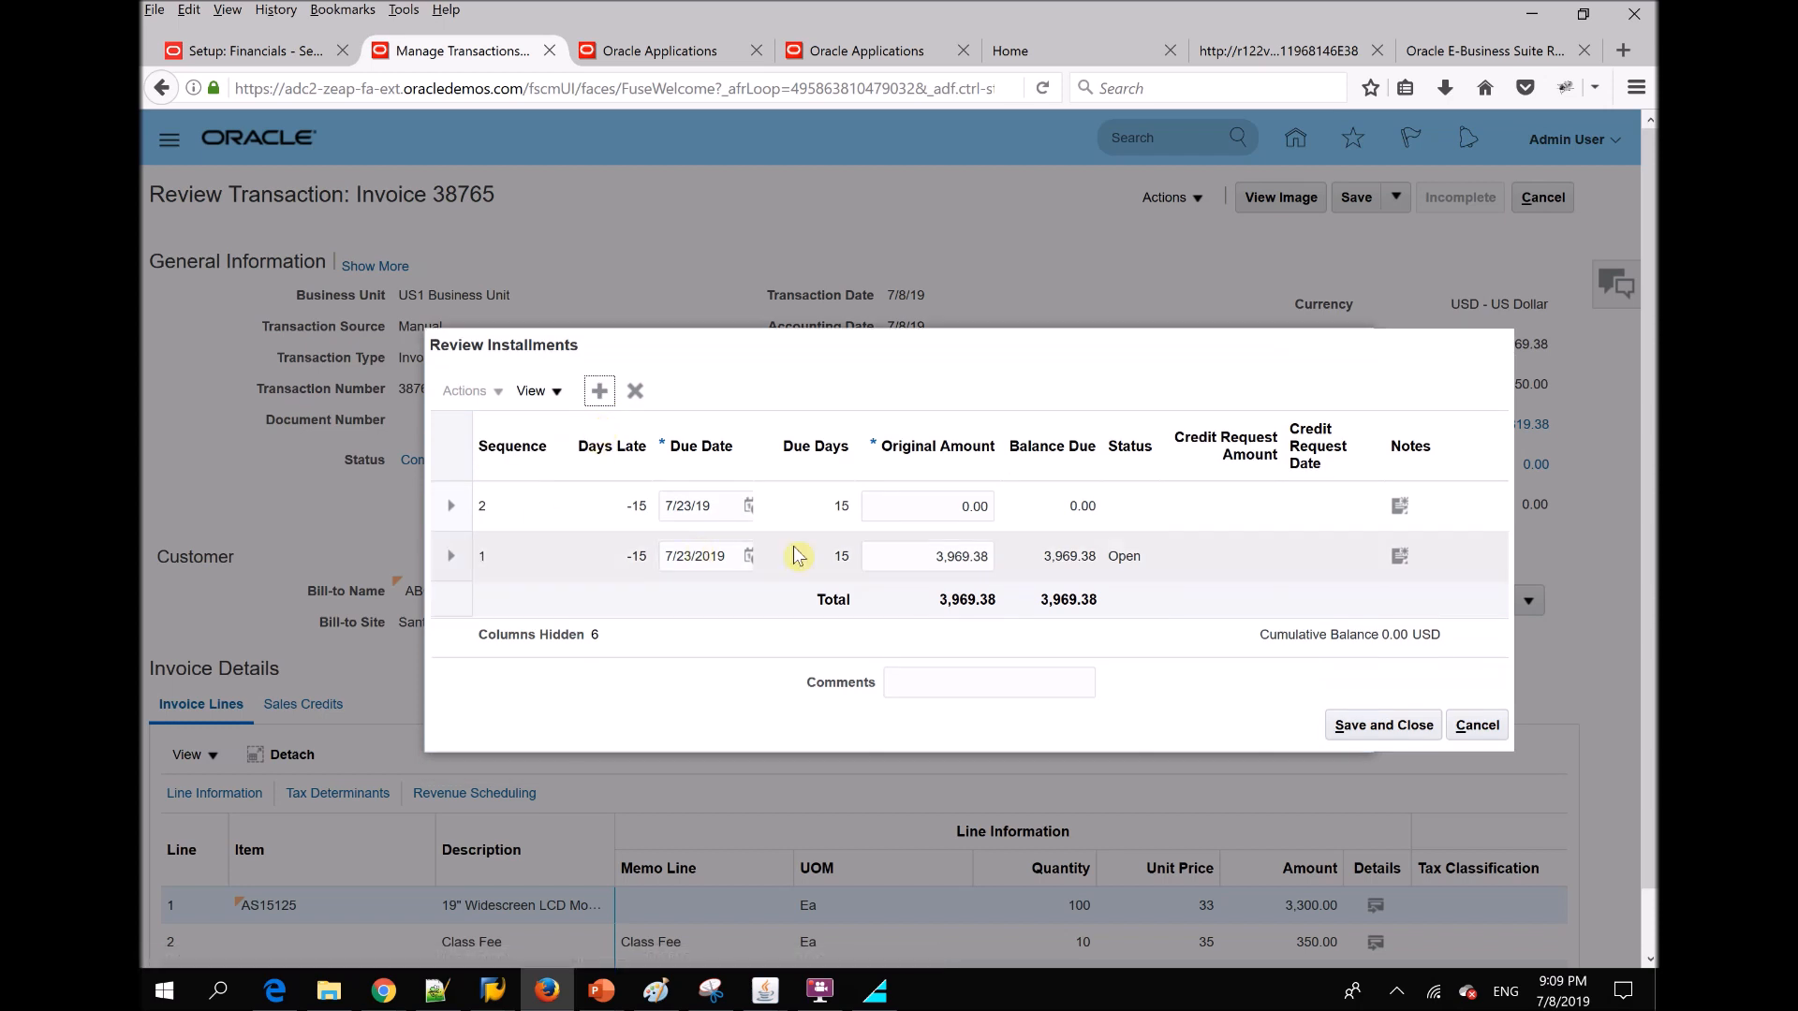
click(926, 509)
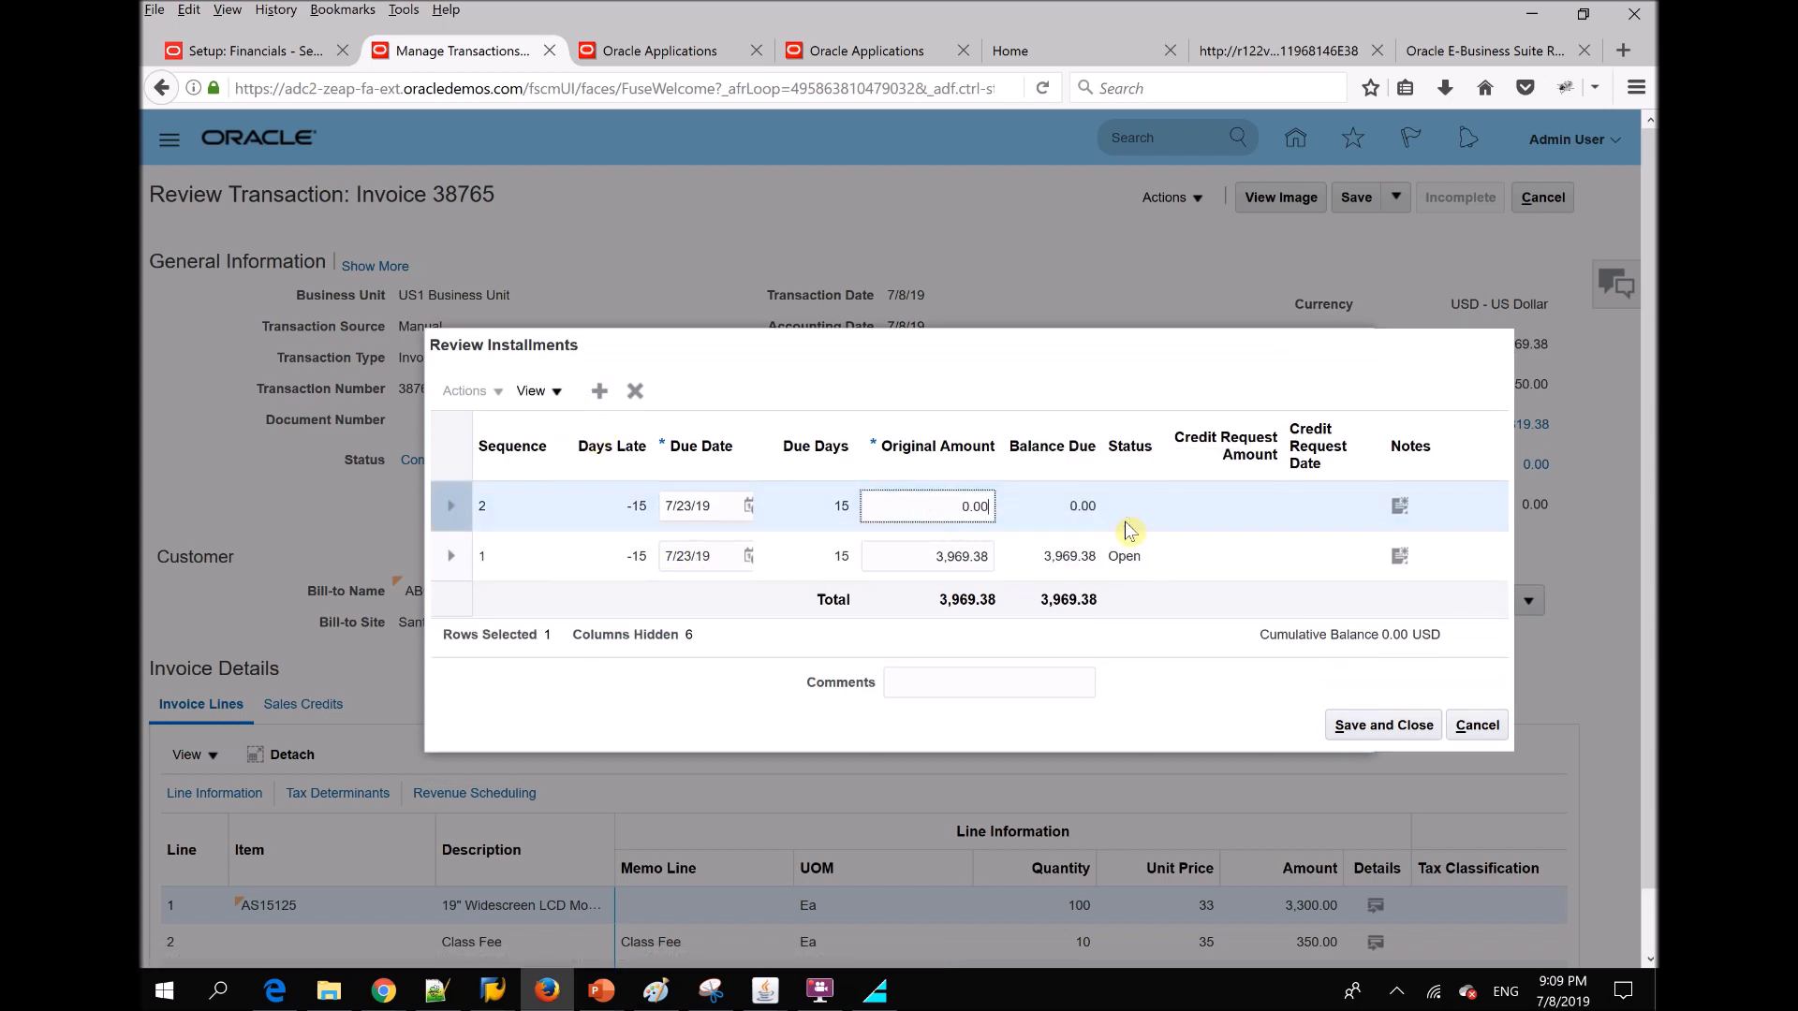
text(5000)
key(BackSpace)
key(BackSpace)
key(BackSpace)
key(BackSpace)
key(BackSpace)
key(BackSpace)
key(BackSpace)
key(BackSpace)
text(500)
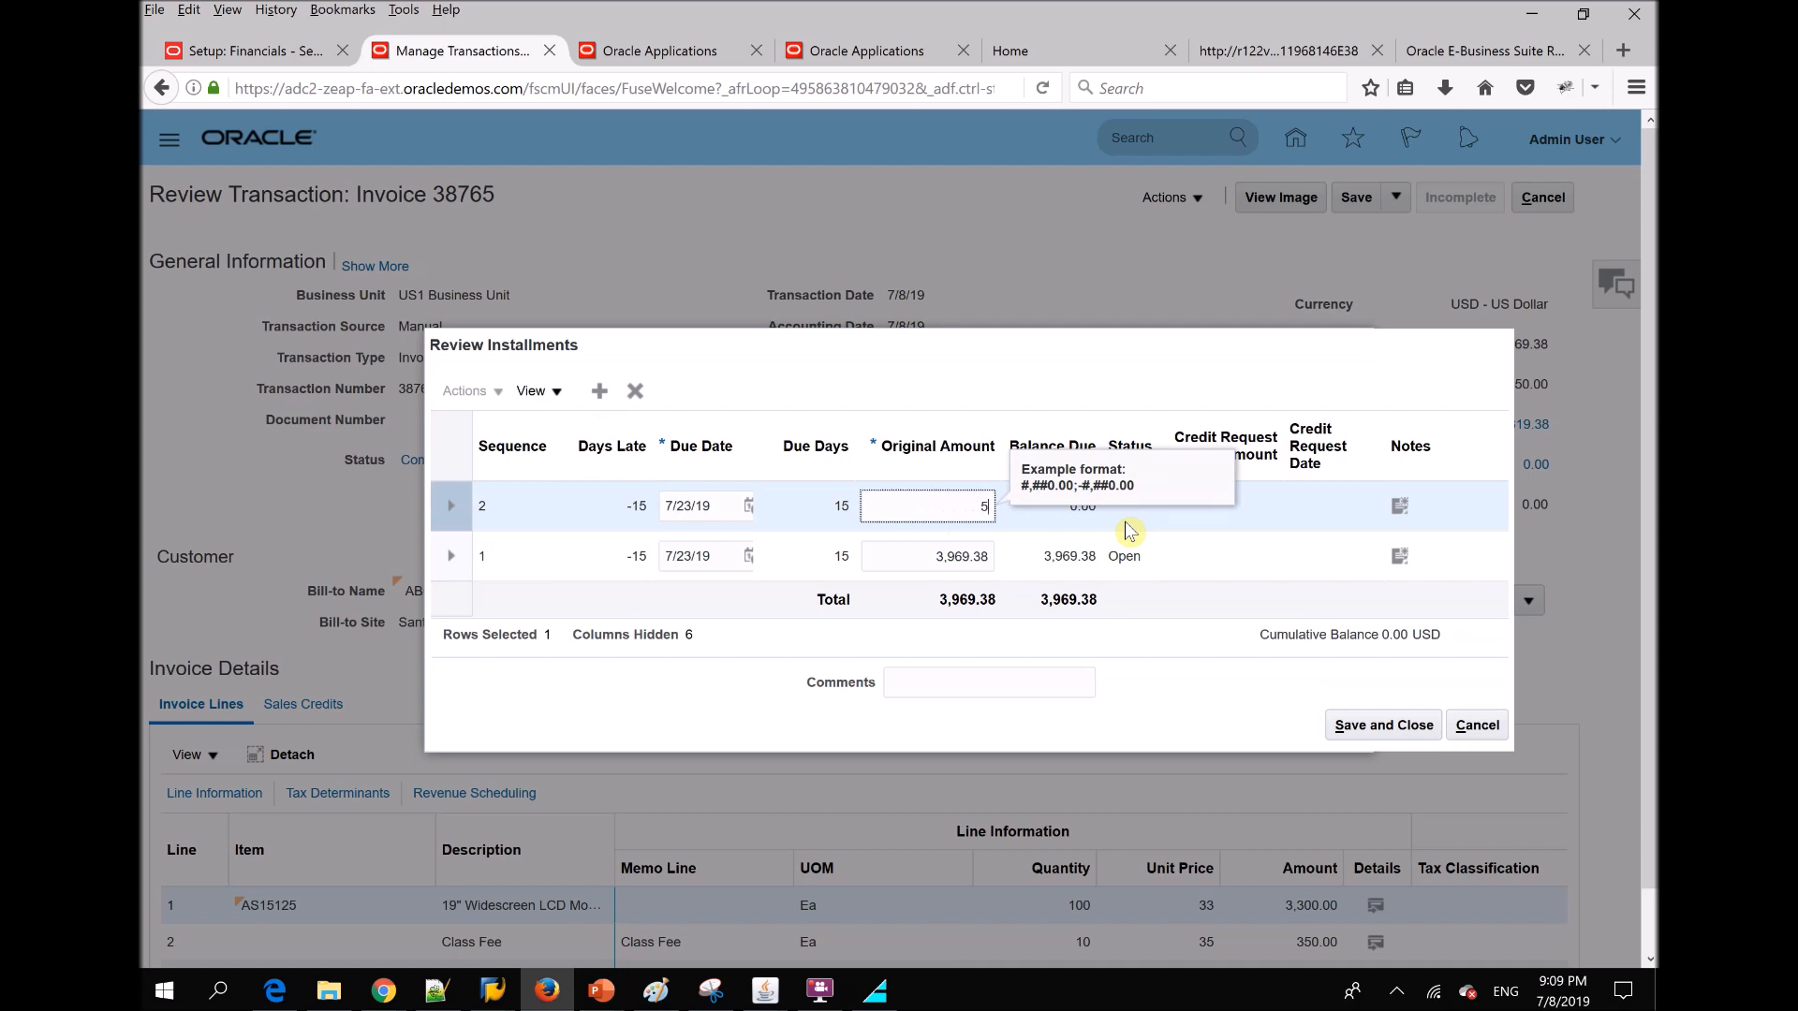
key(BackSpace)
key(BackSpace)
key(BackSpace)
text(1000)
Set the due date of the second installment to 9/10/19
click(744, 510)
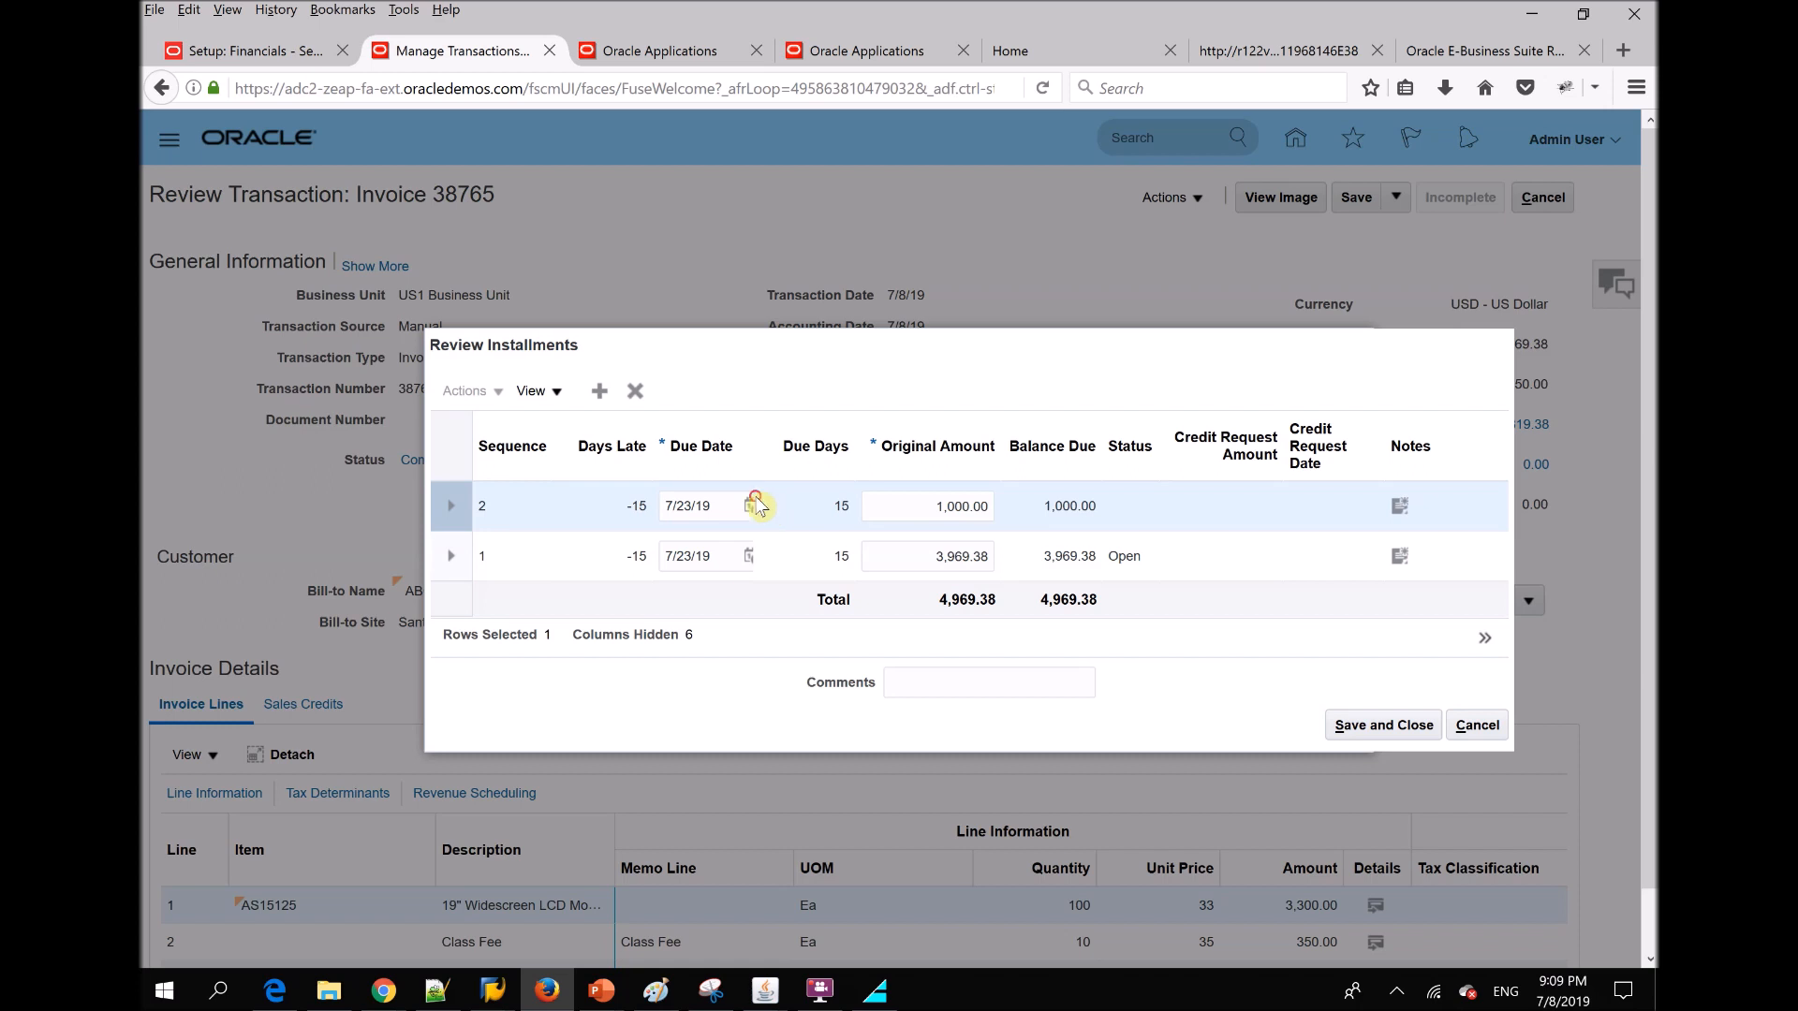
click(750, 507)
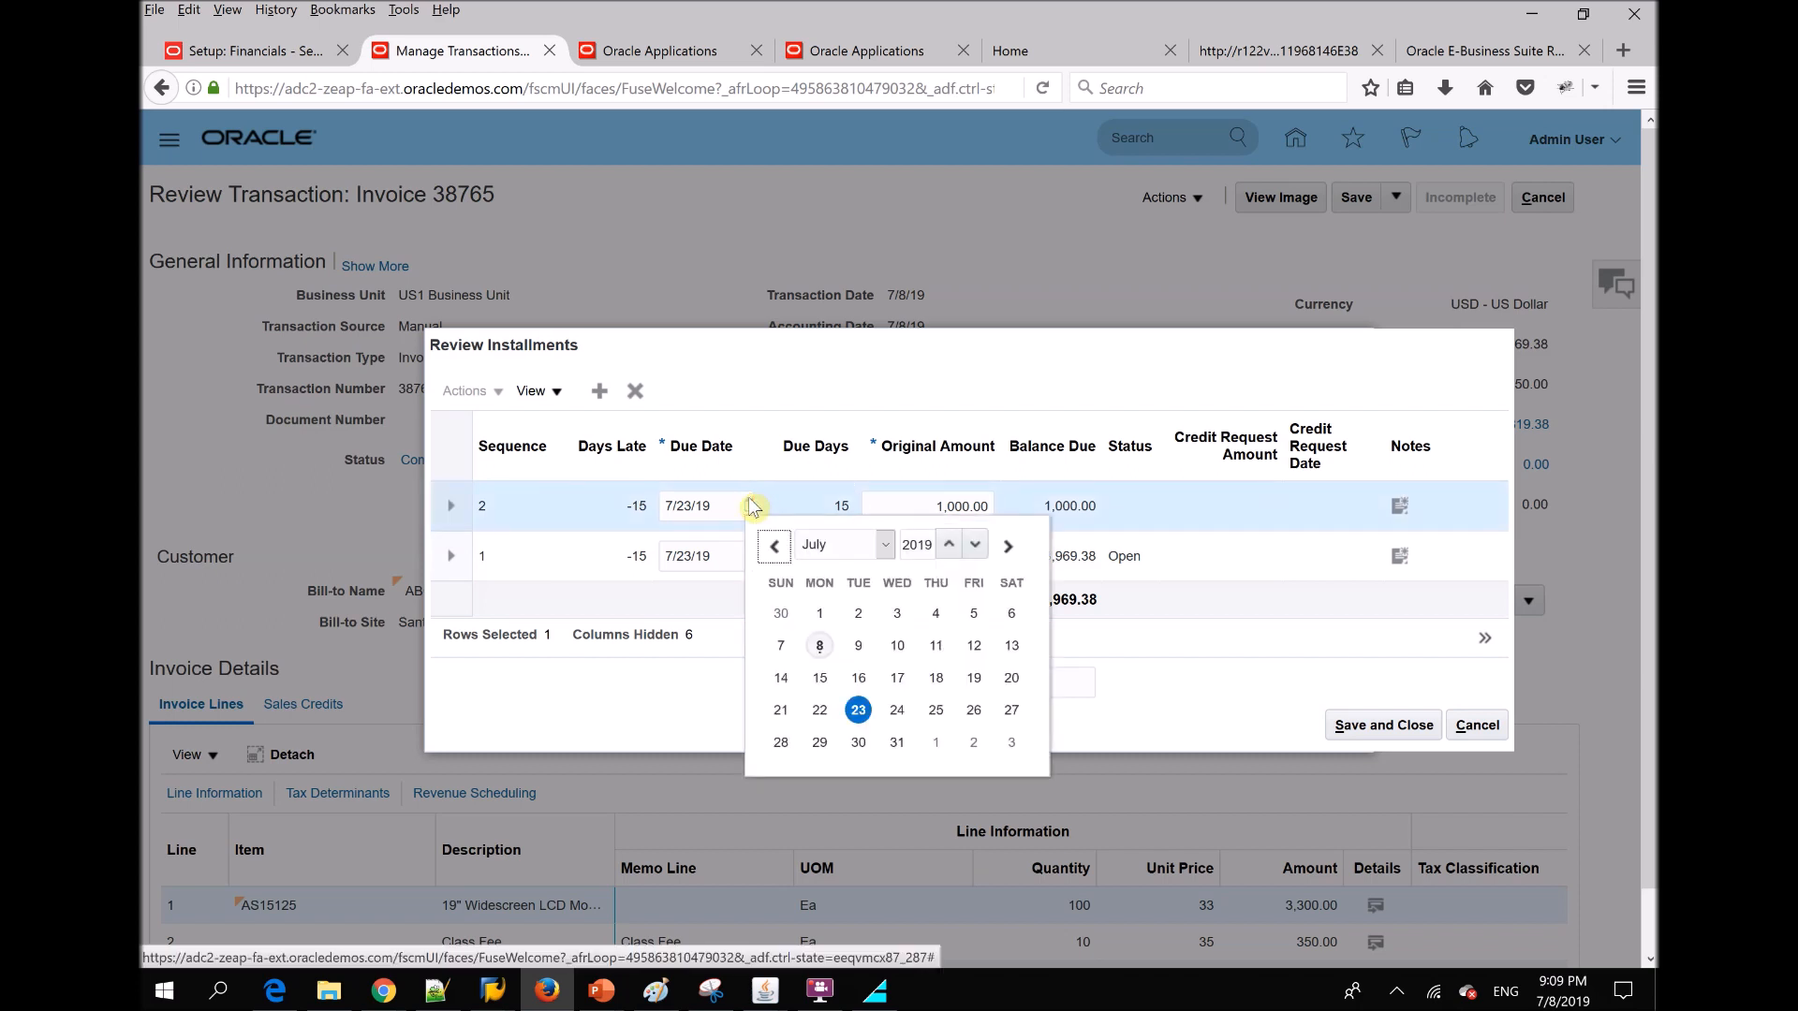
click(854, 547)
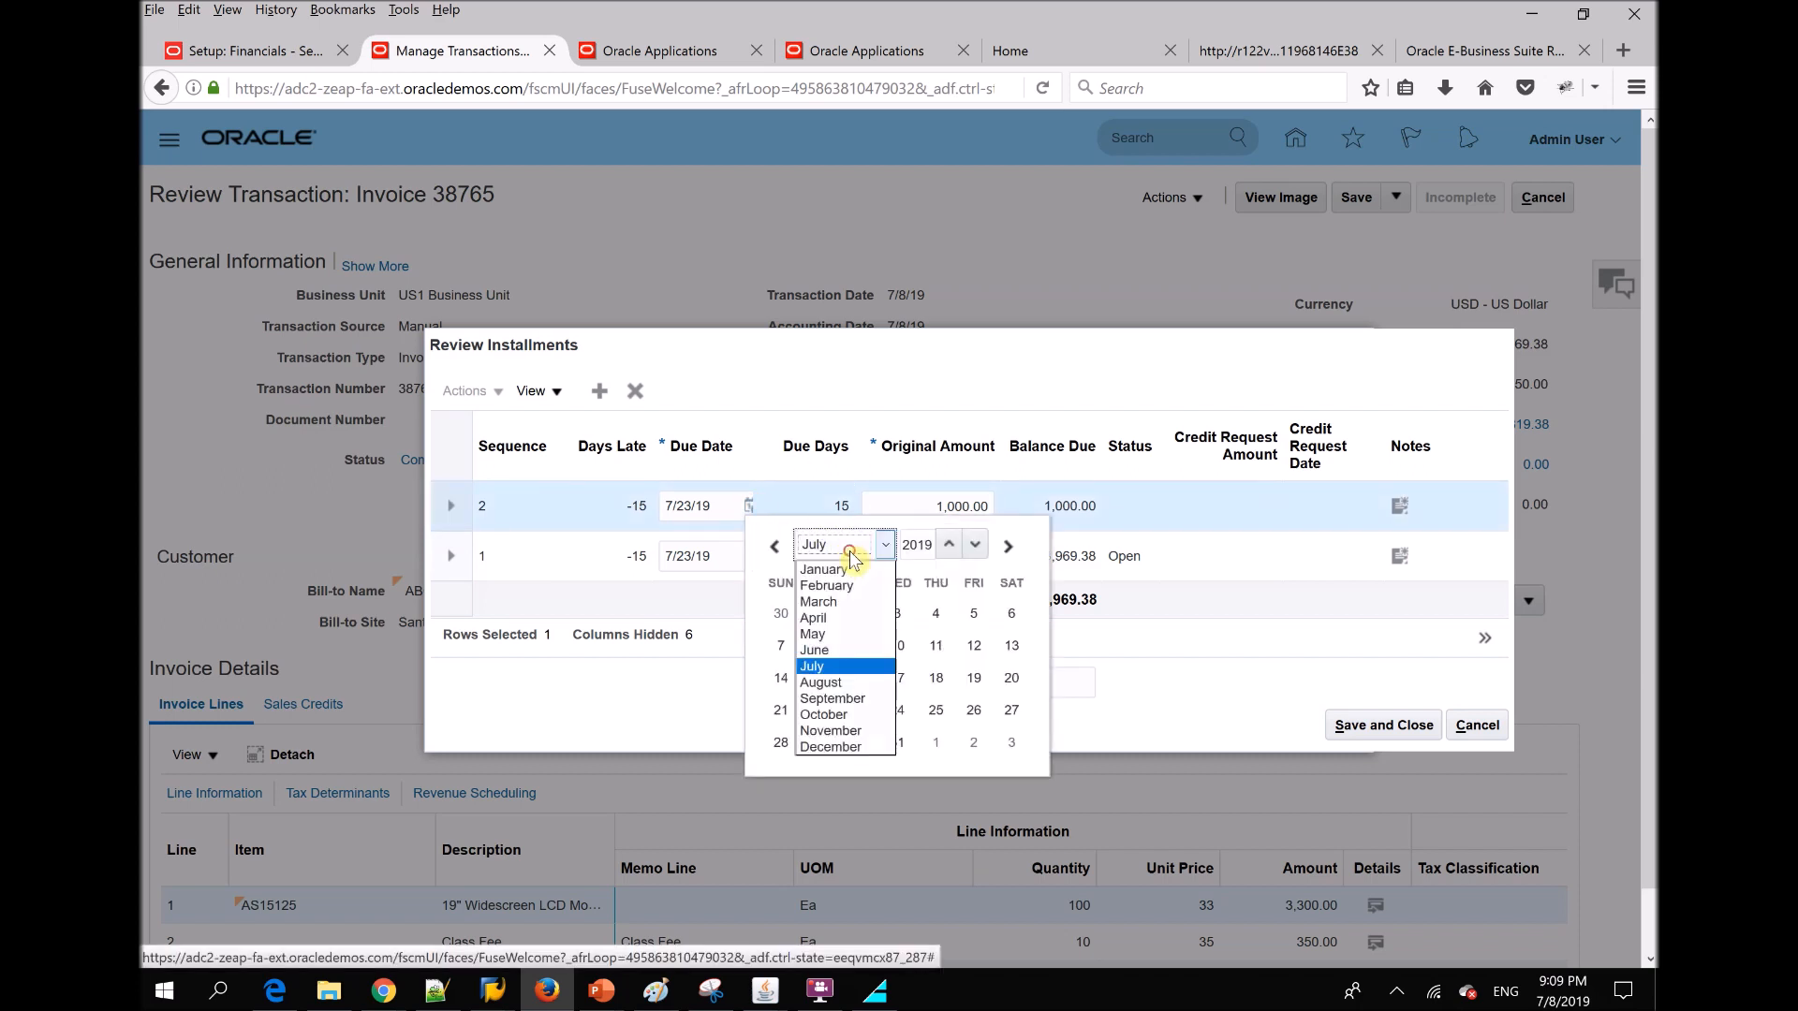
click(833, 699)
click(861, 645)
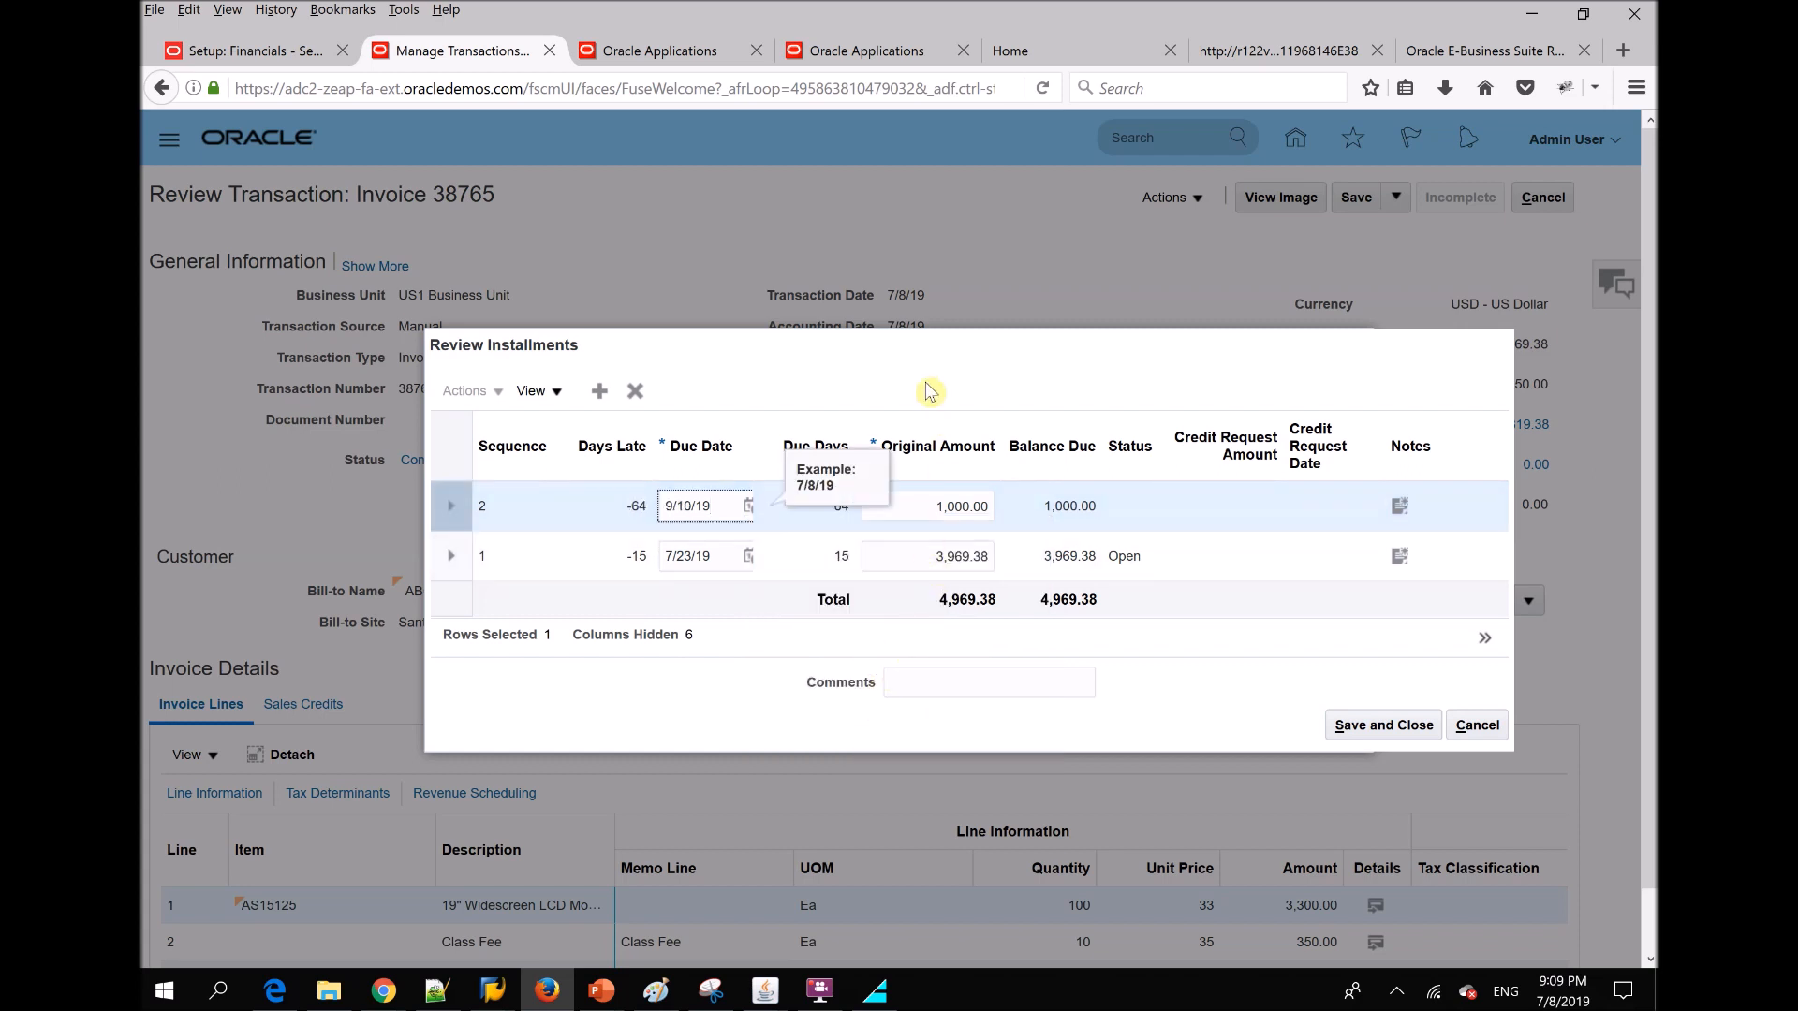
triple_click(688, 366)
click(635, 361)
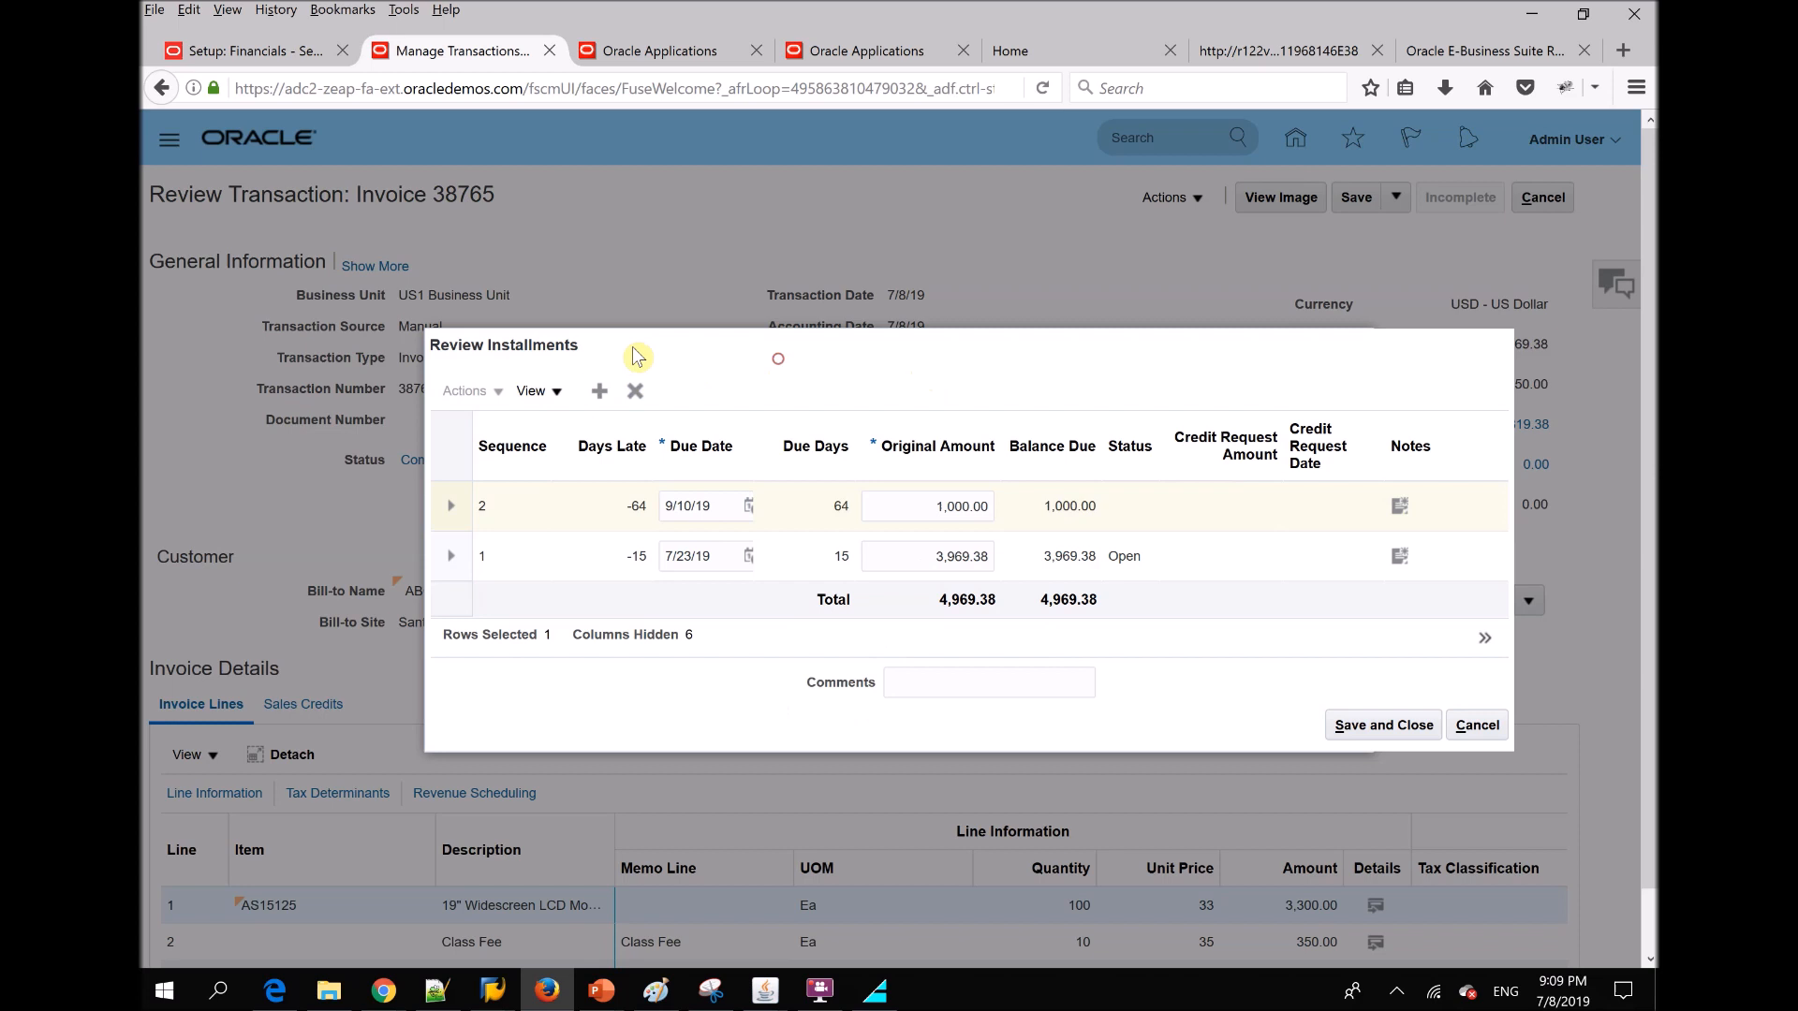
click(1137, 365)
drag(1137, 364, 840, 325)
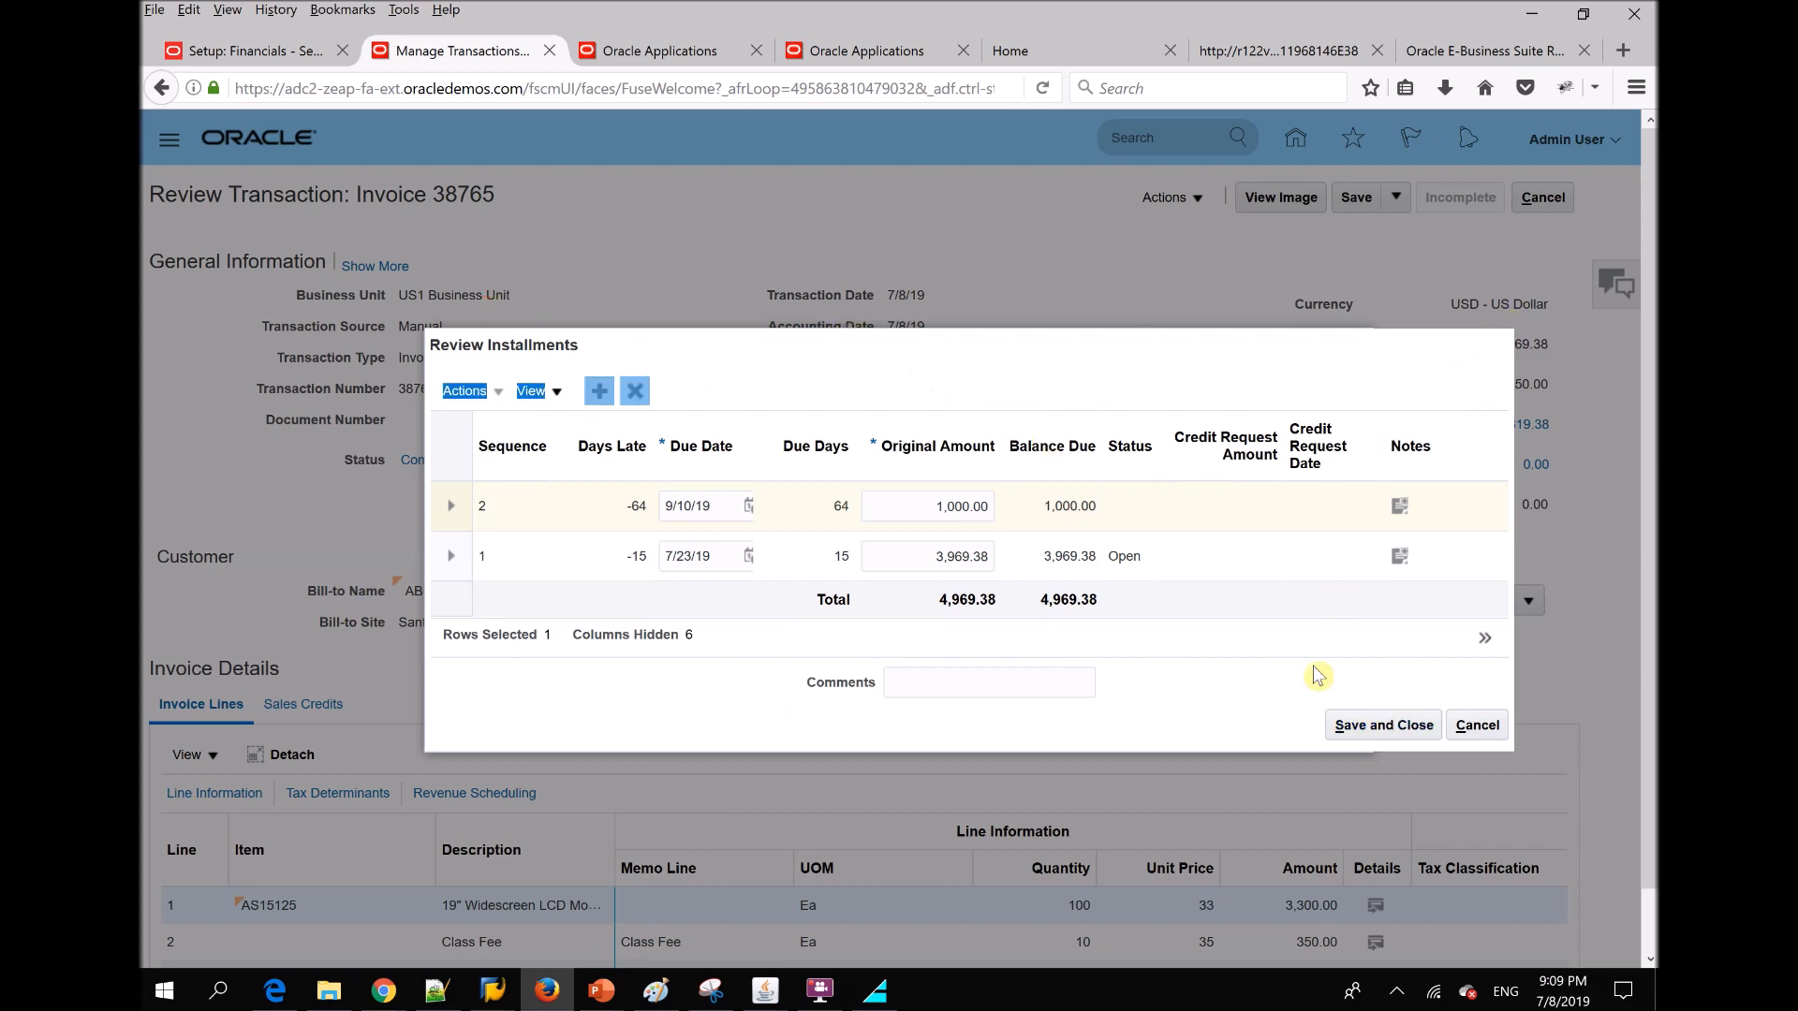
Try to save and close the installments with the first installment's amount unadjusted
click(1349, 728)
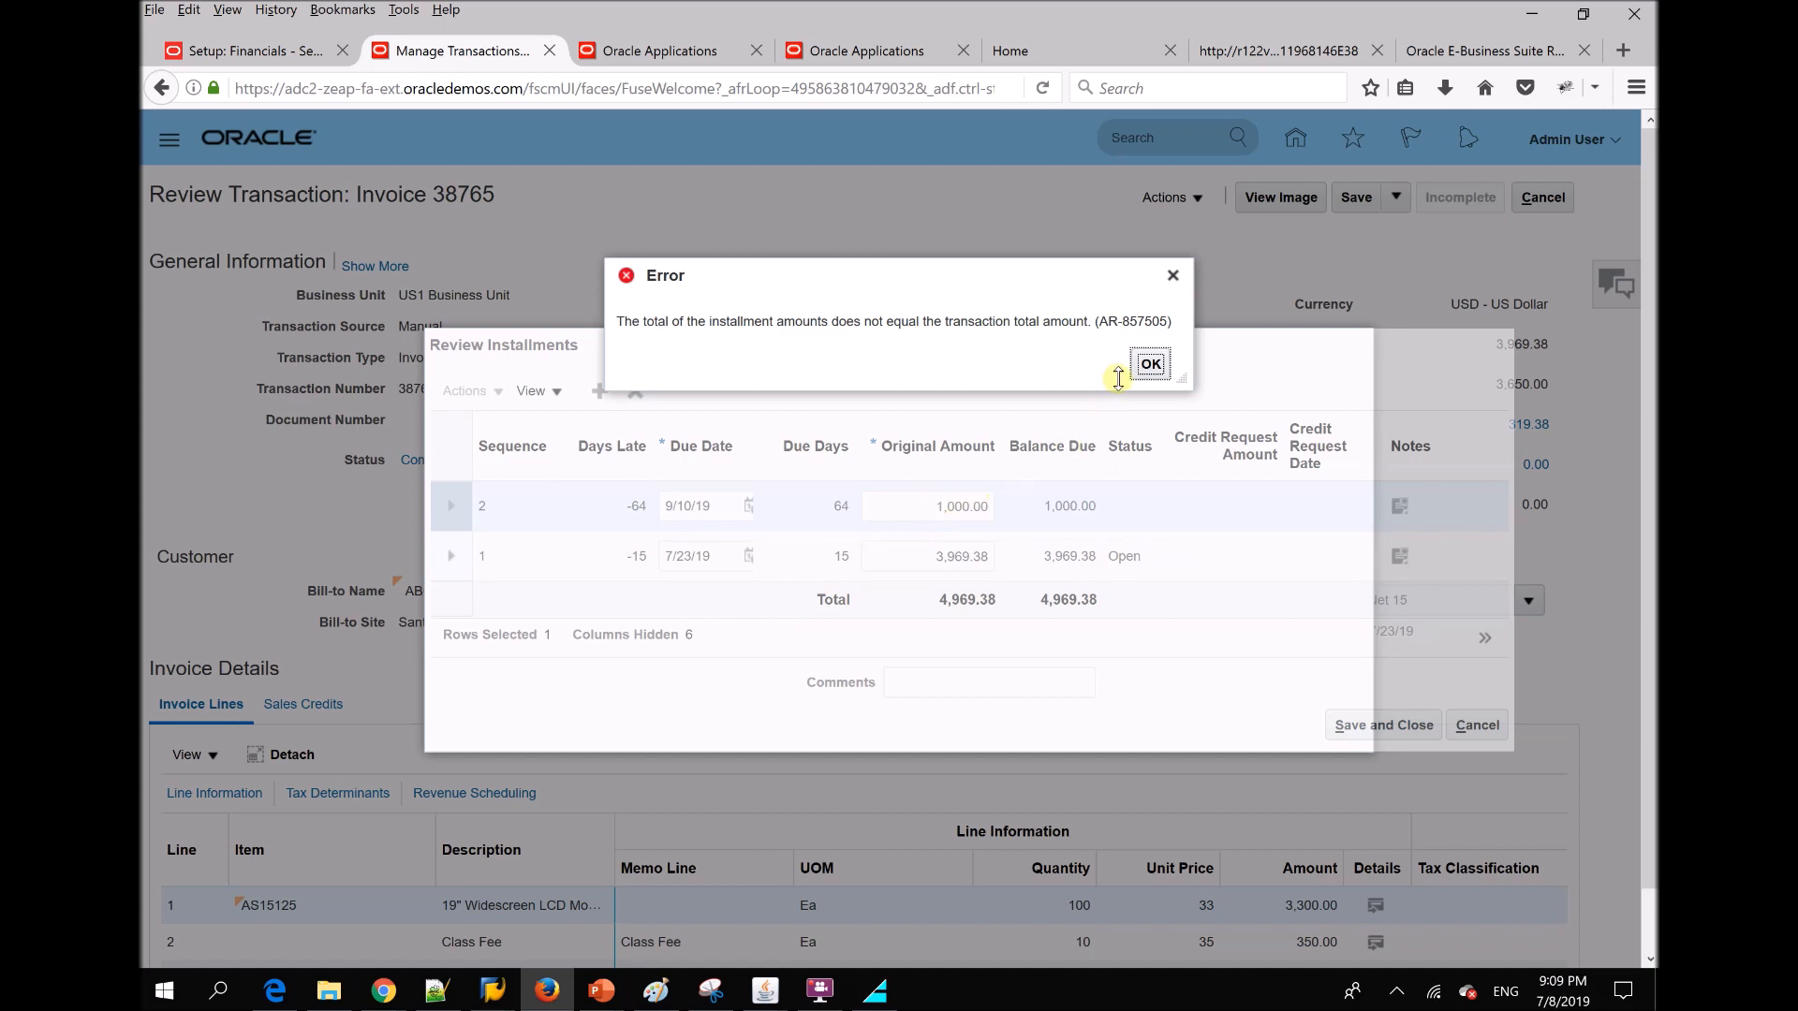
click(1150, 364)
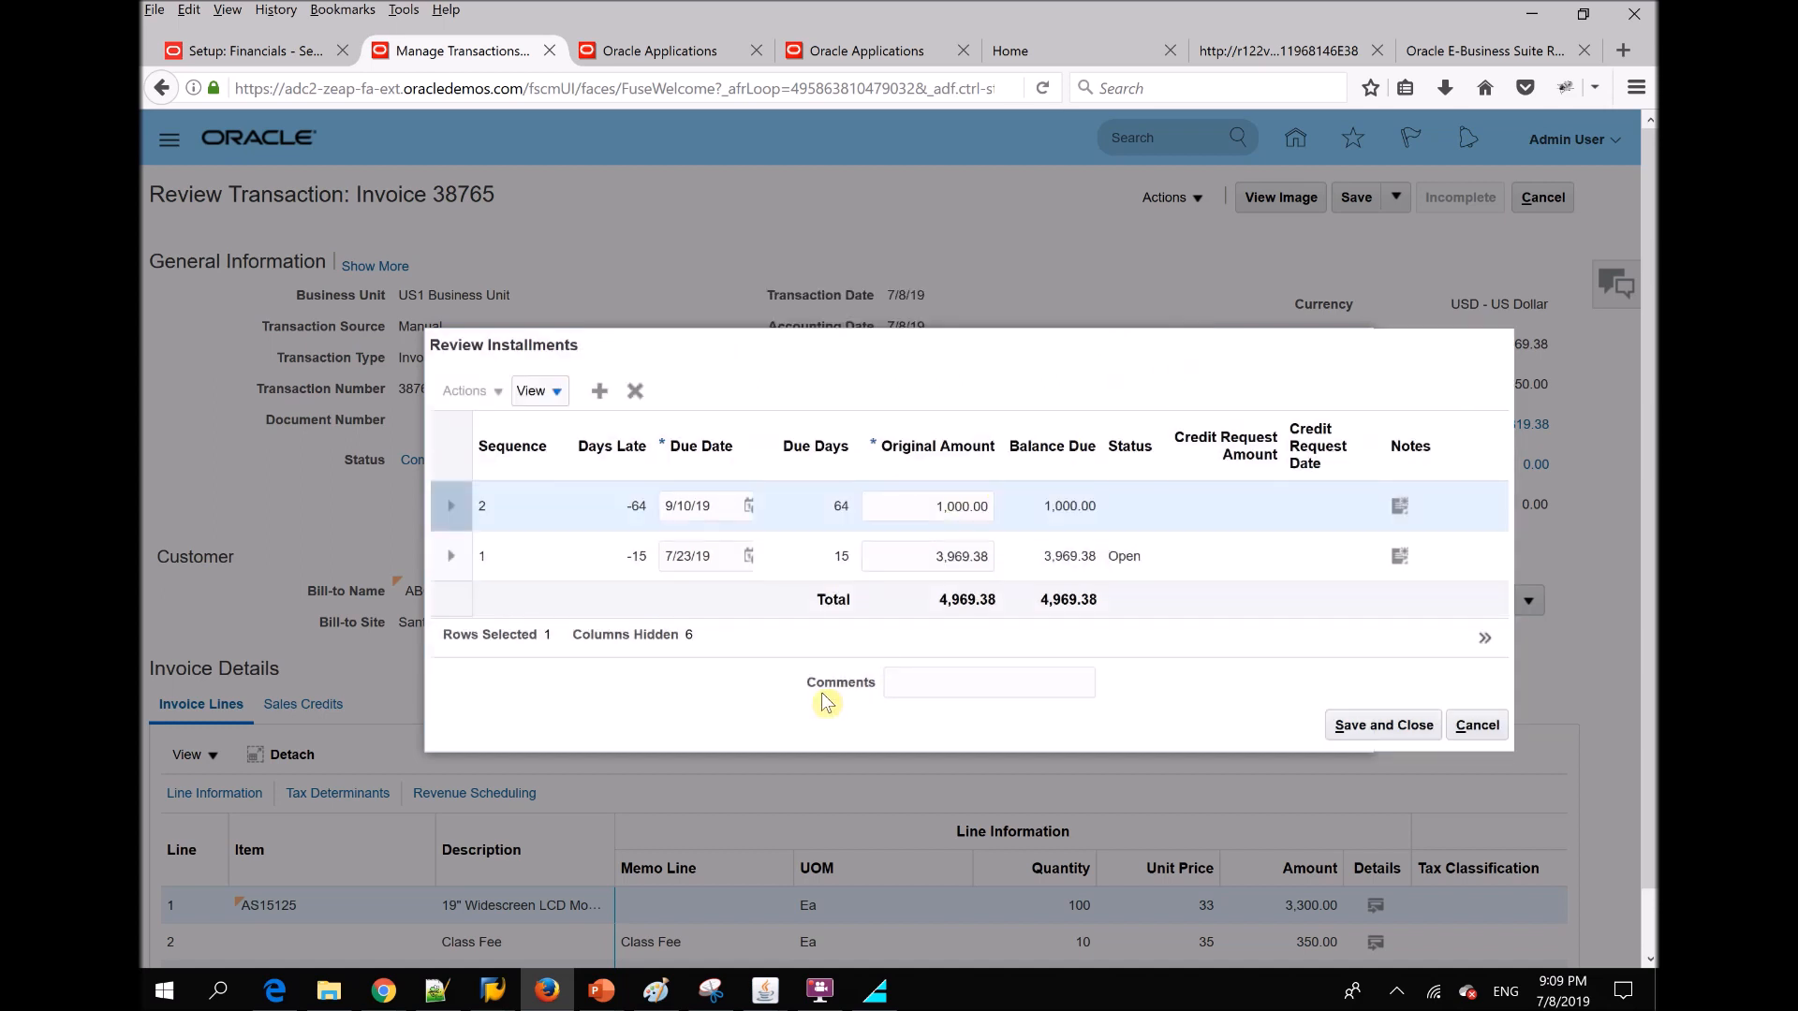
Set the first installment's original amount to 2,969.38, then save the installments and the invoice
click(932, 556)
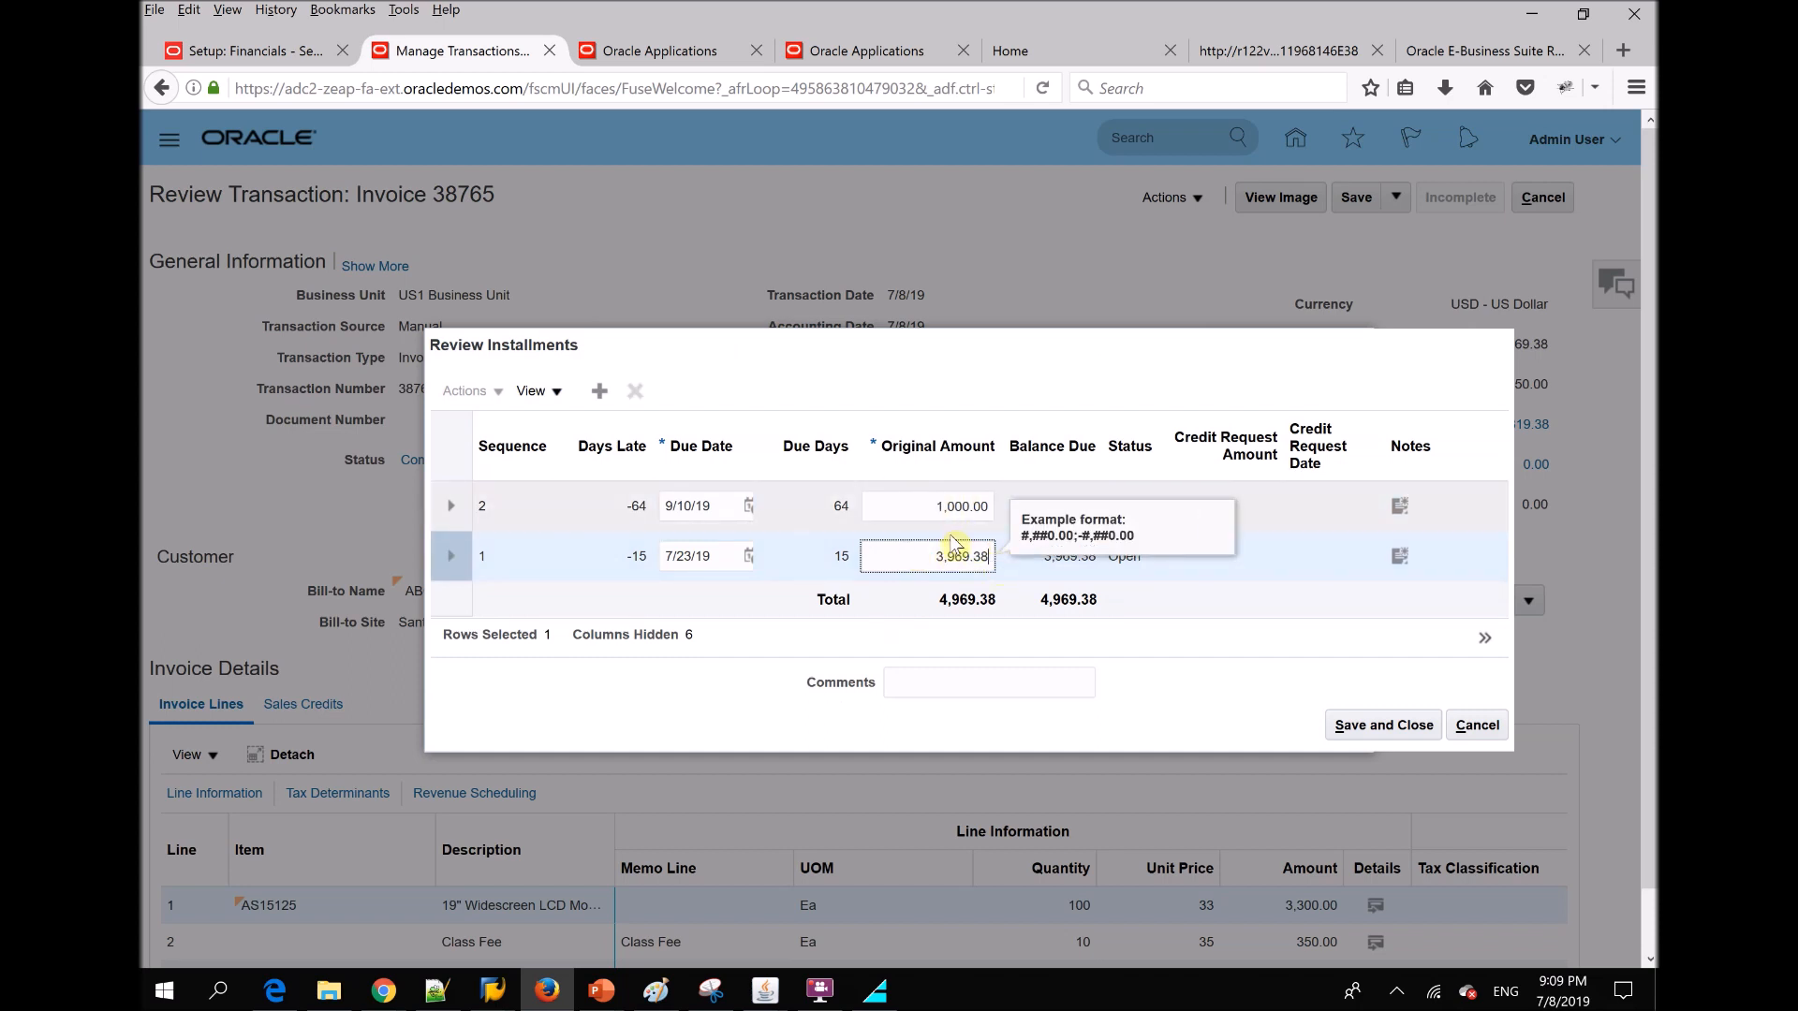
drag(944, 558, 931, 558)
text(2)
key(Tab)
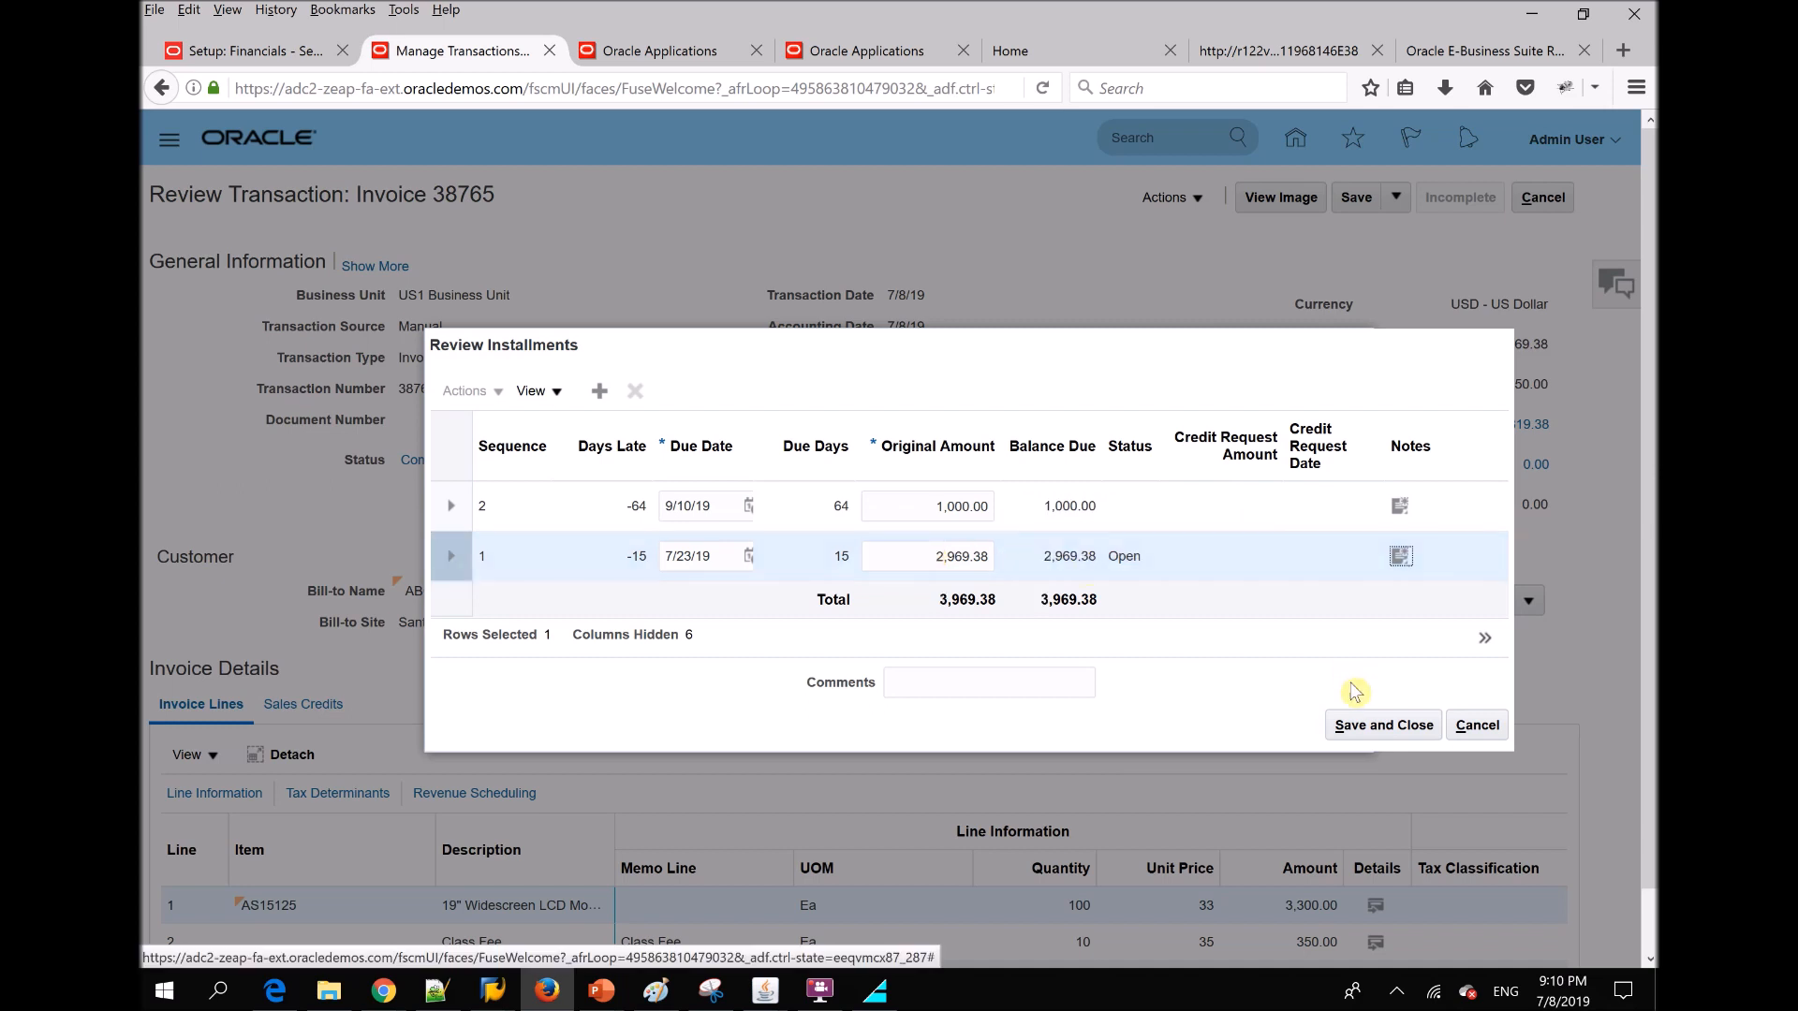
click(1368, 729)
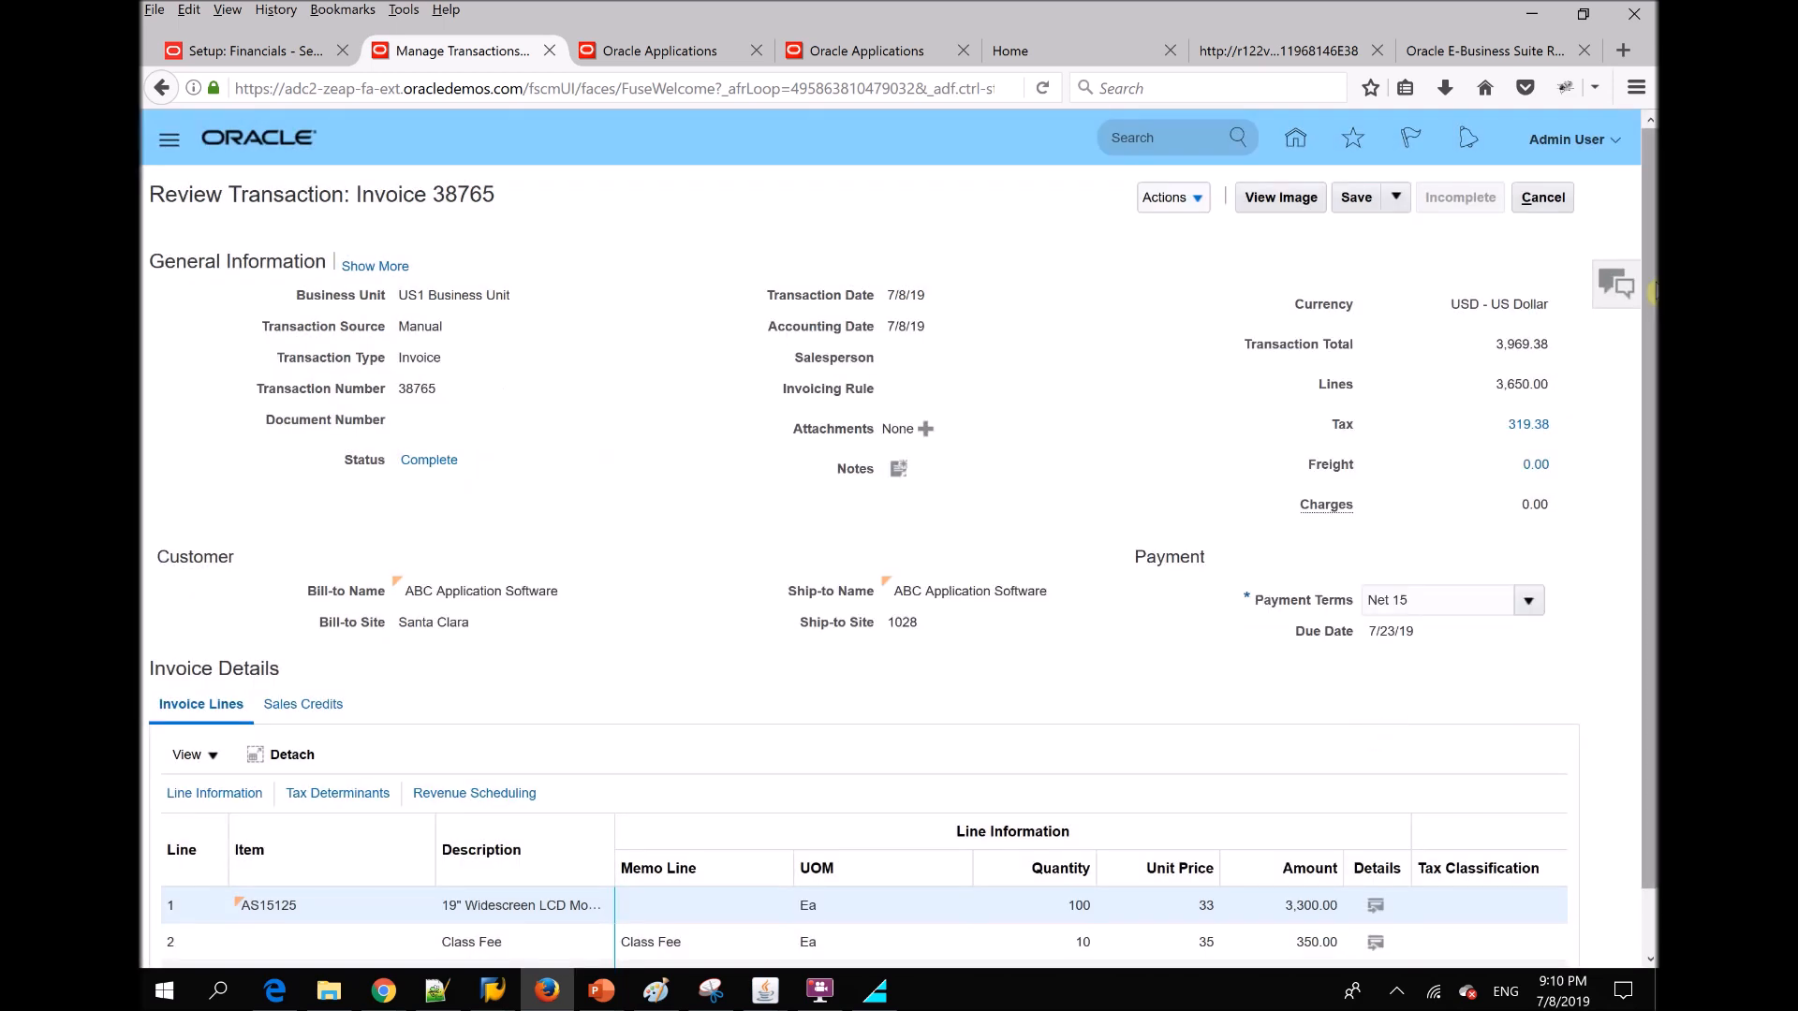
click(1397, 198)
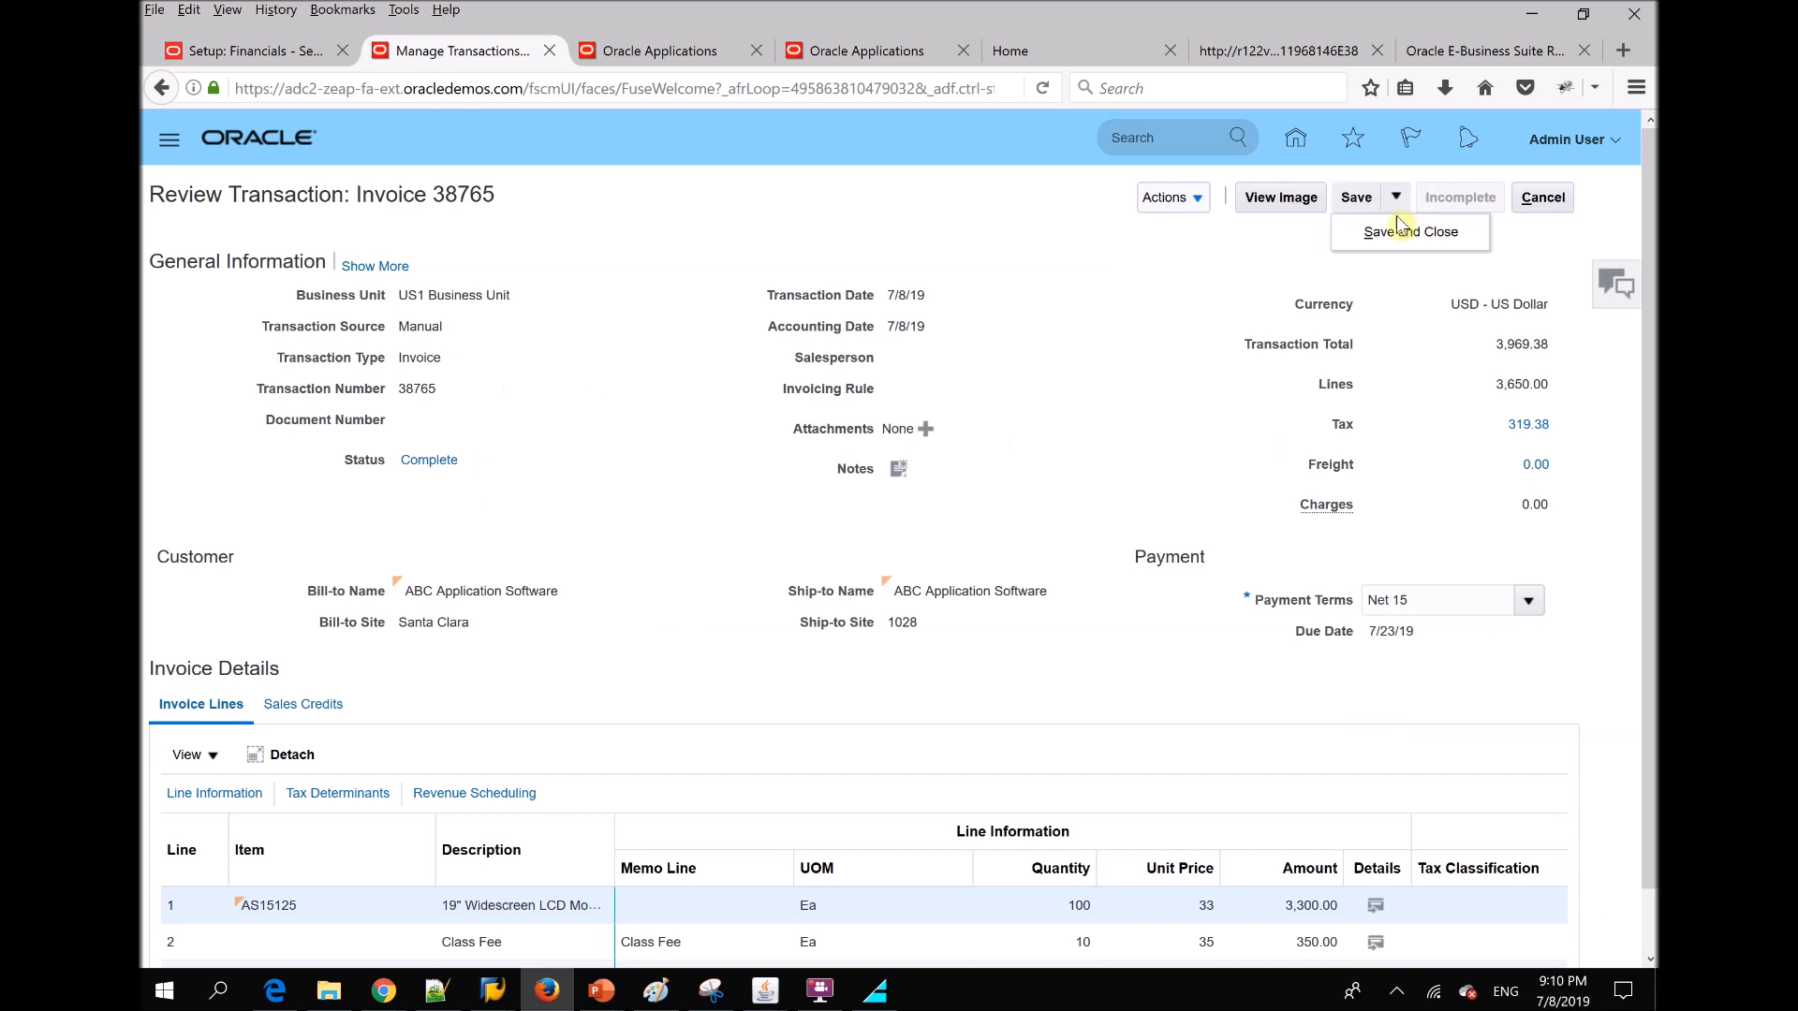
click(1350, 200)
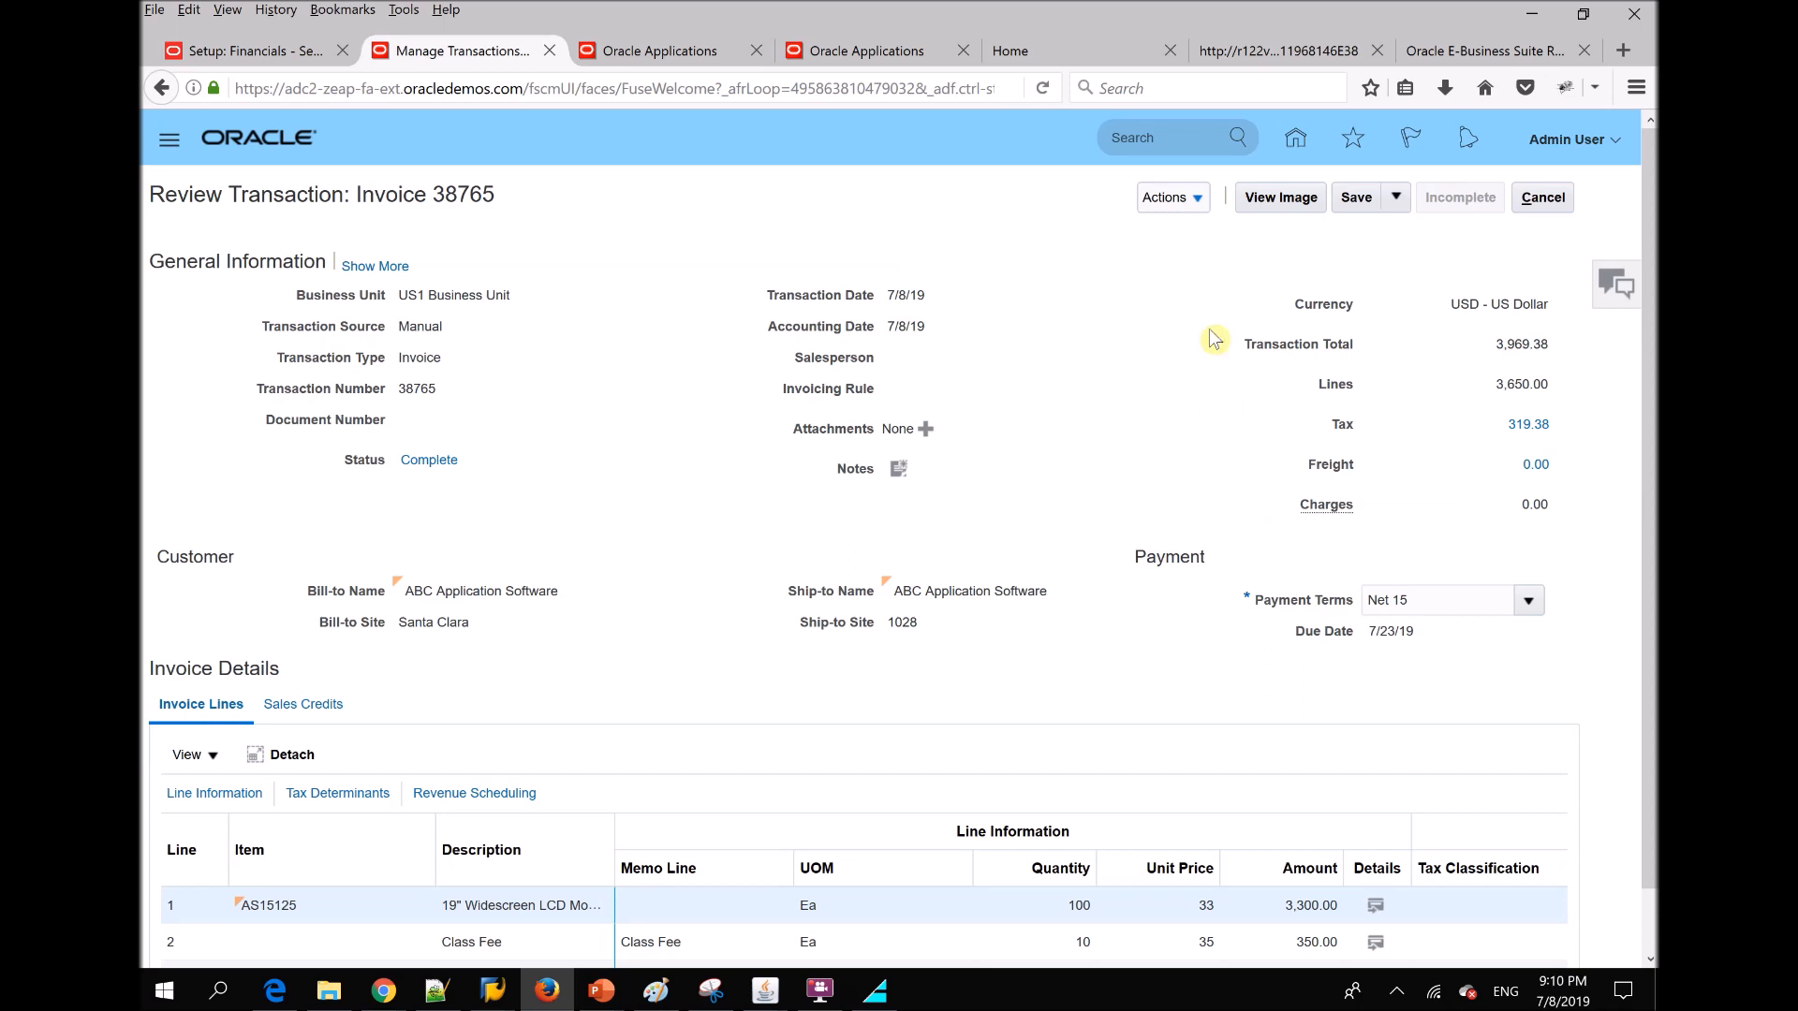
View the invoice's accounting lines in the US Primary Ledger, then close them
click(1173, 196)
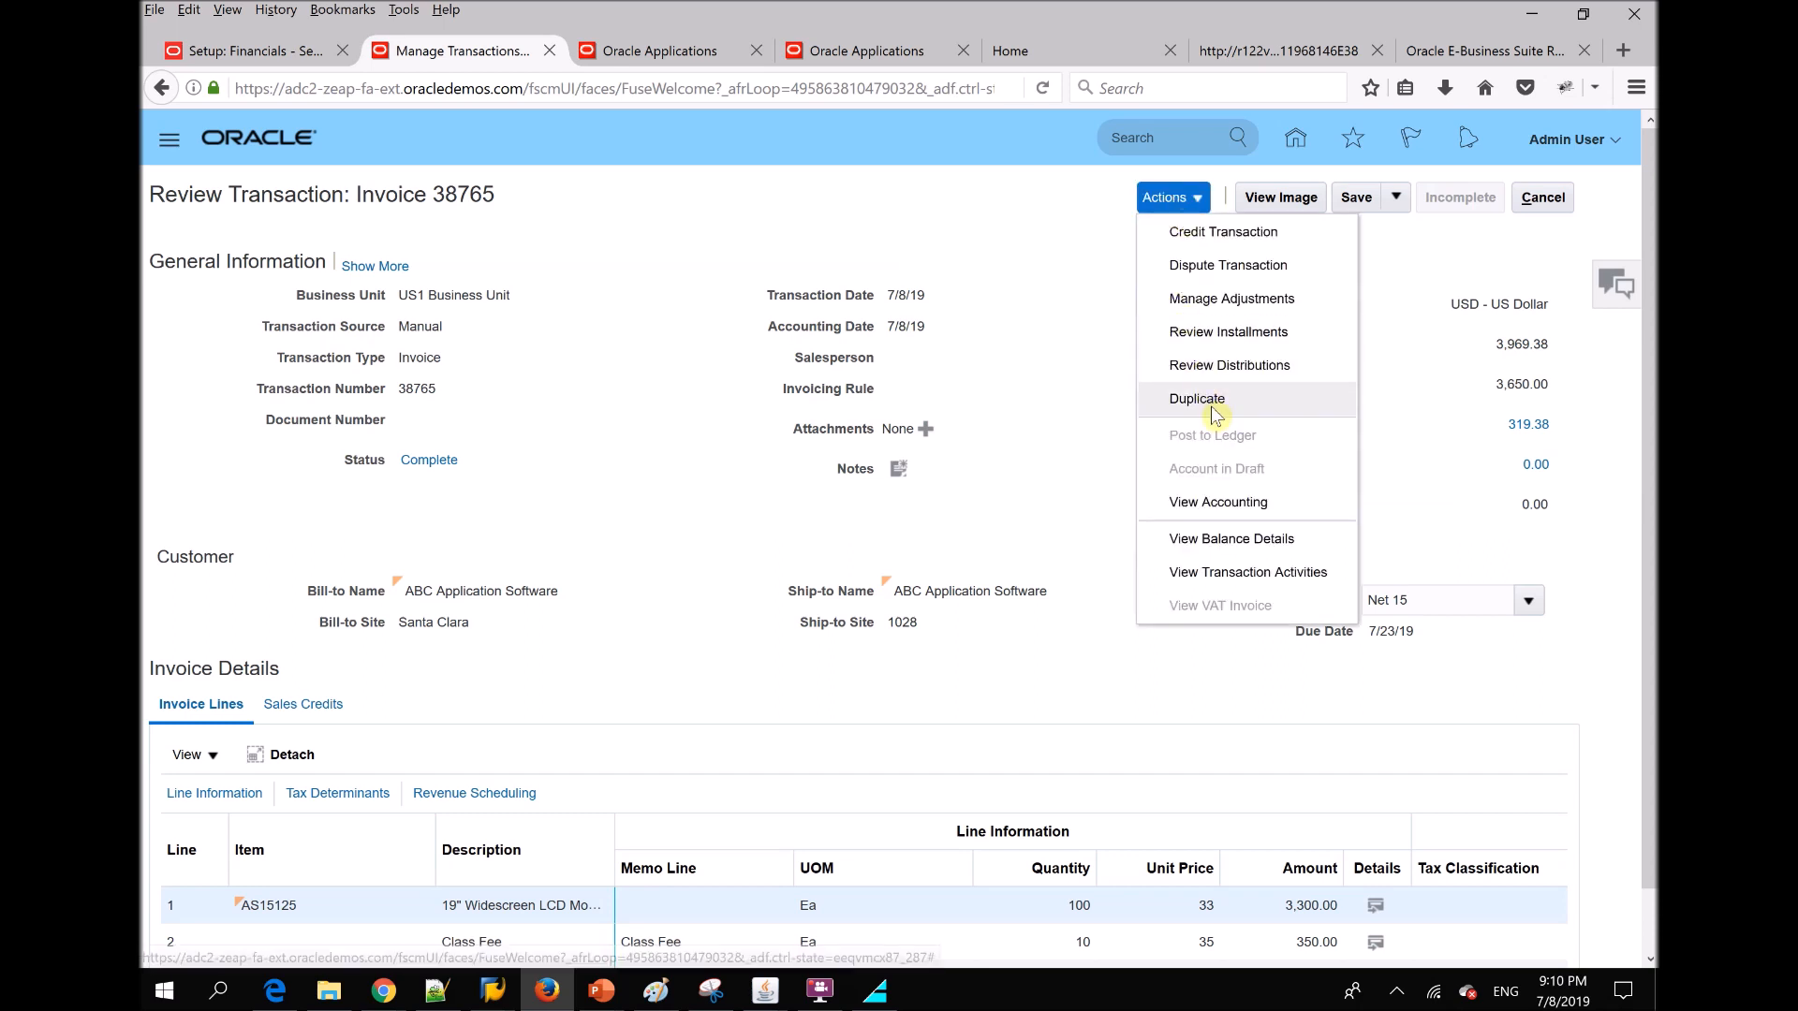
click(1216, 504)
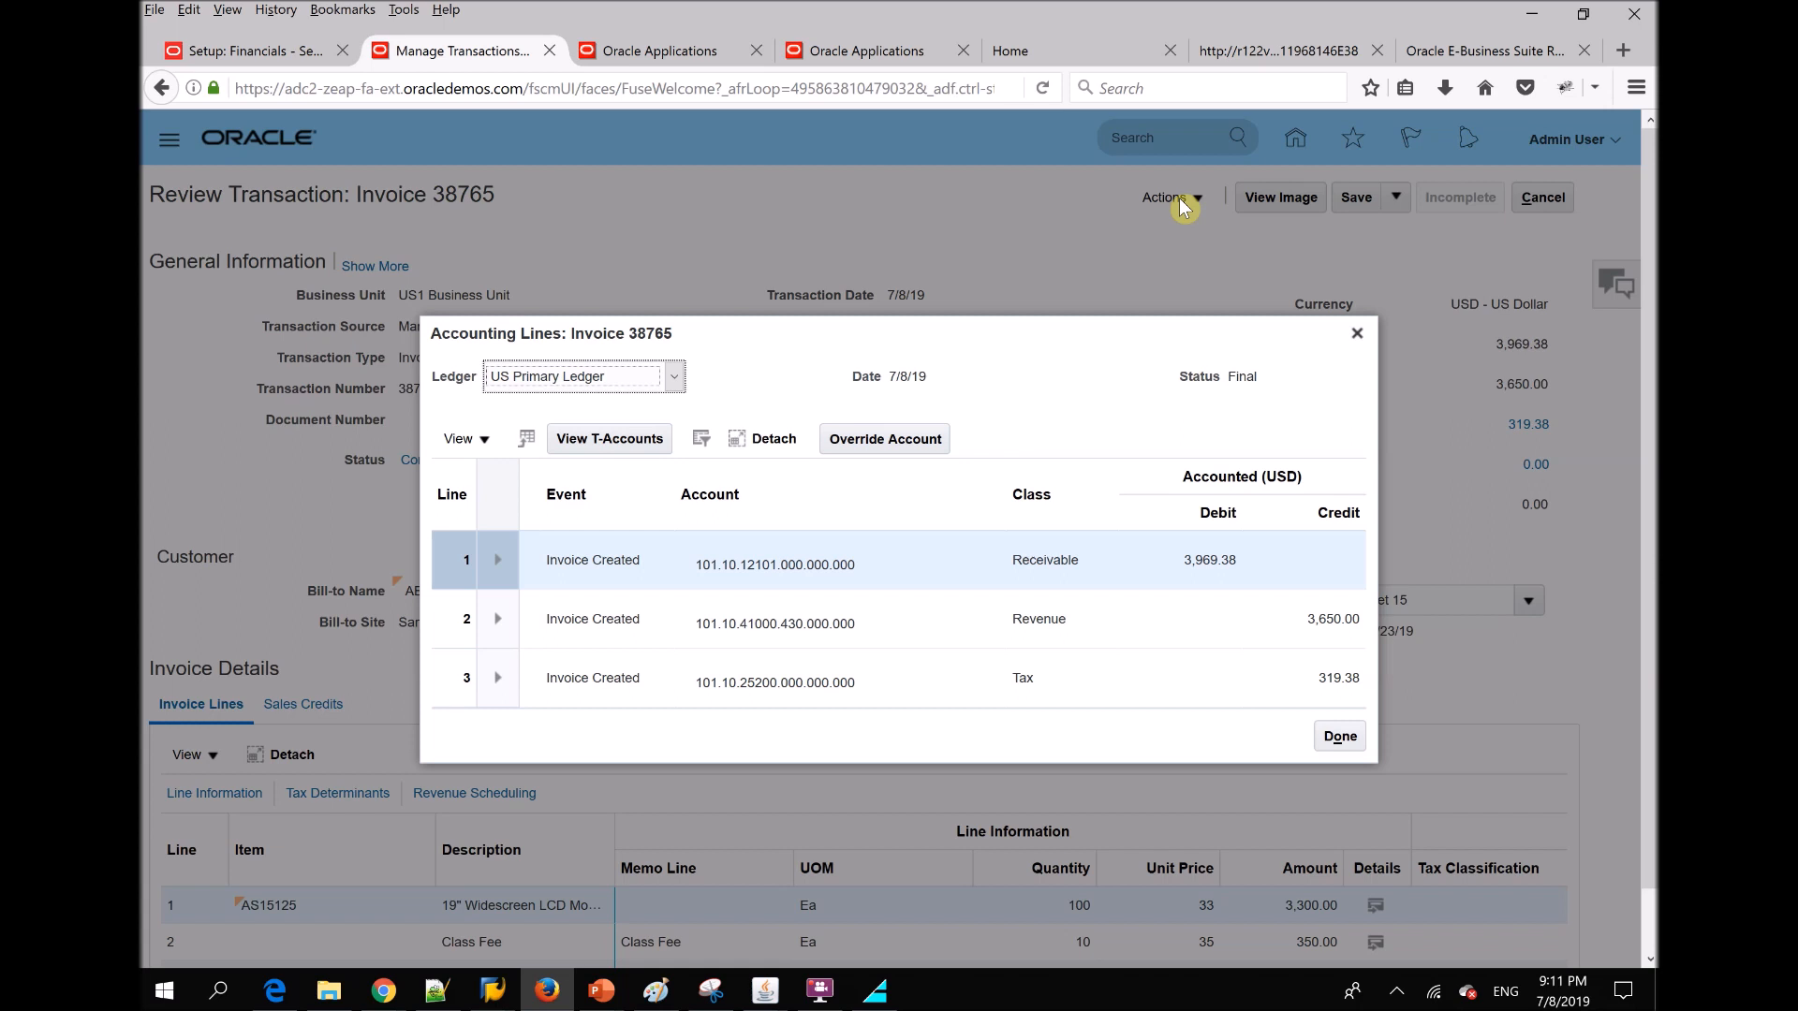
click(1340, 736)
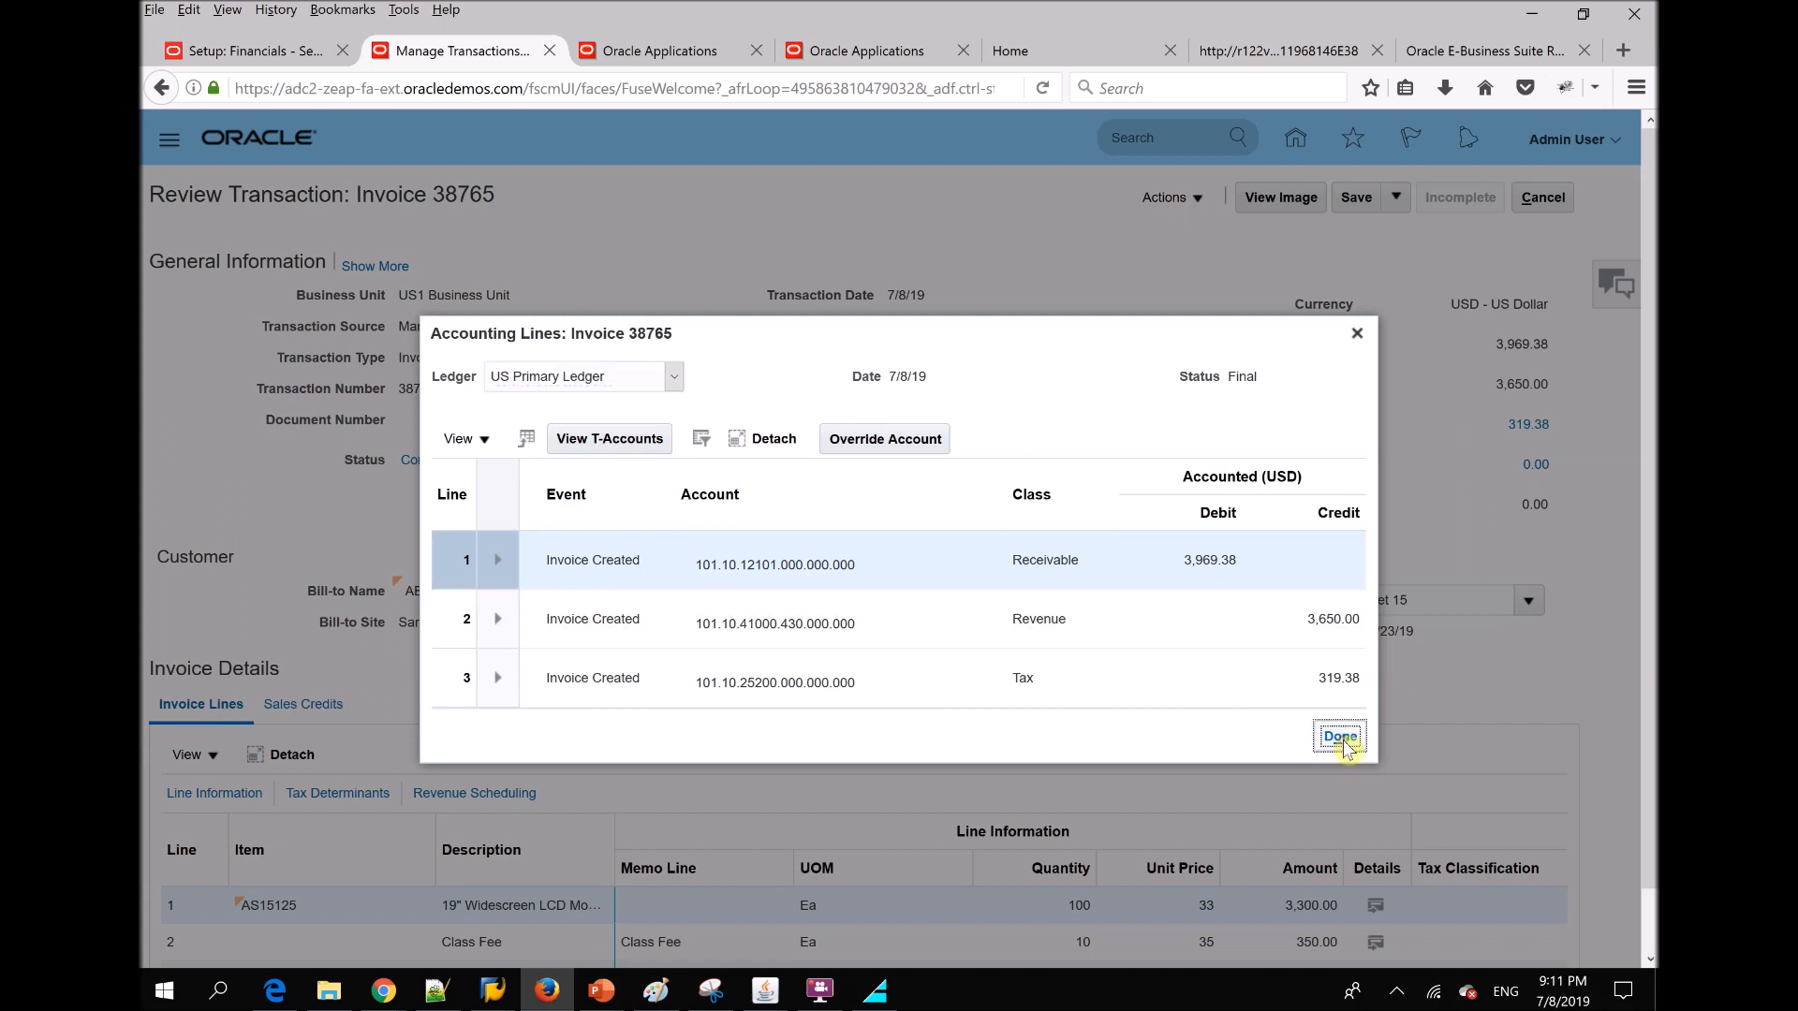